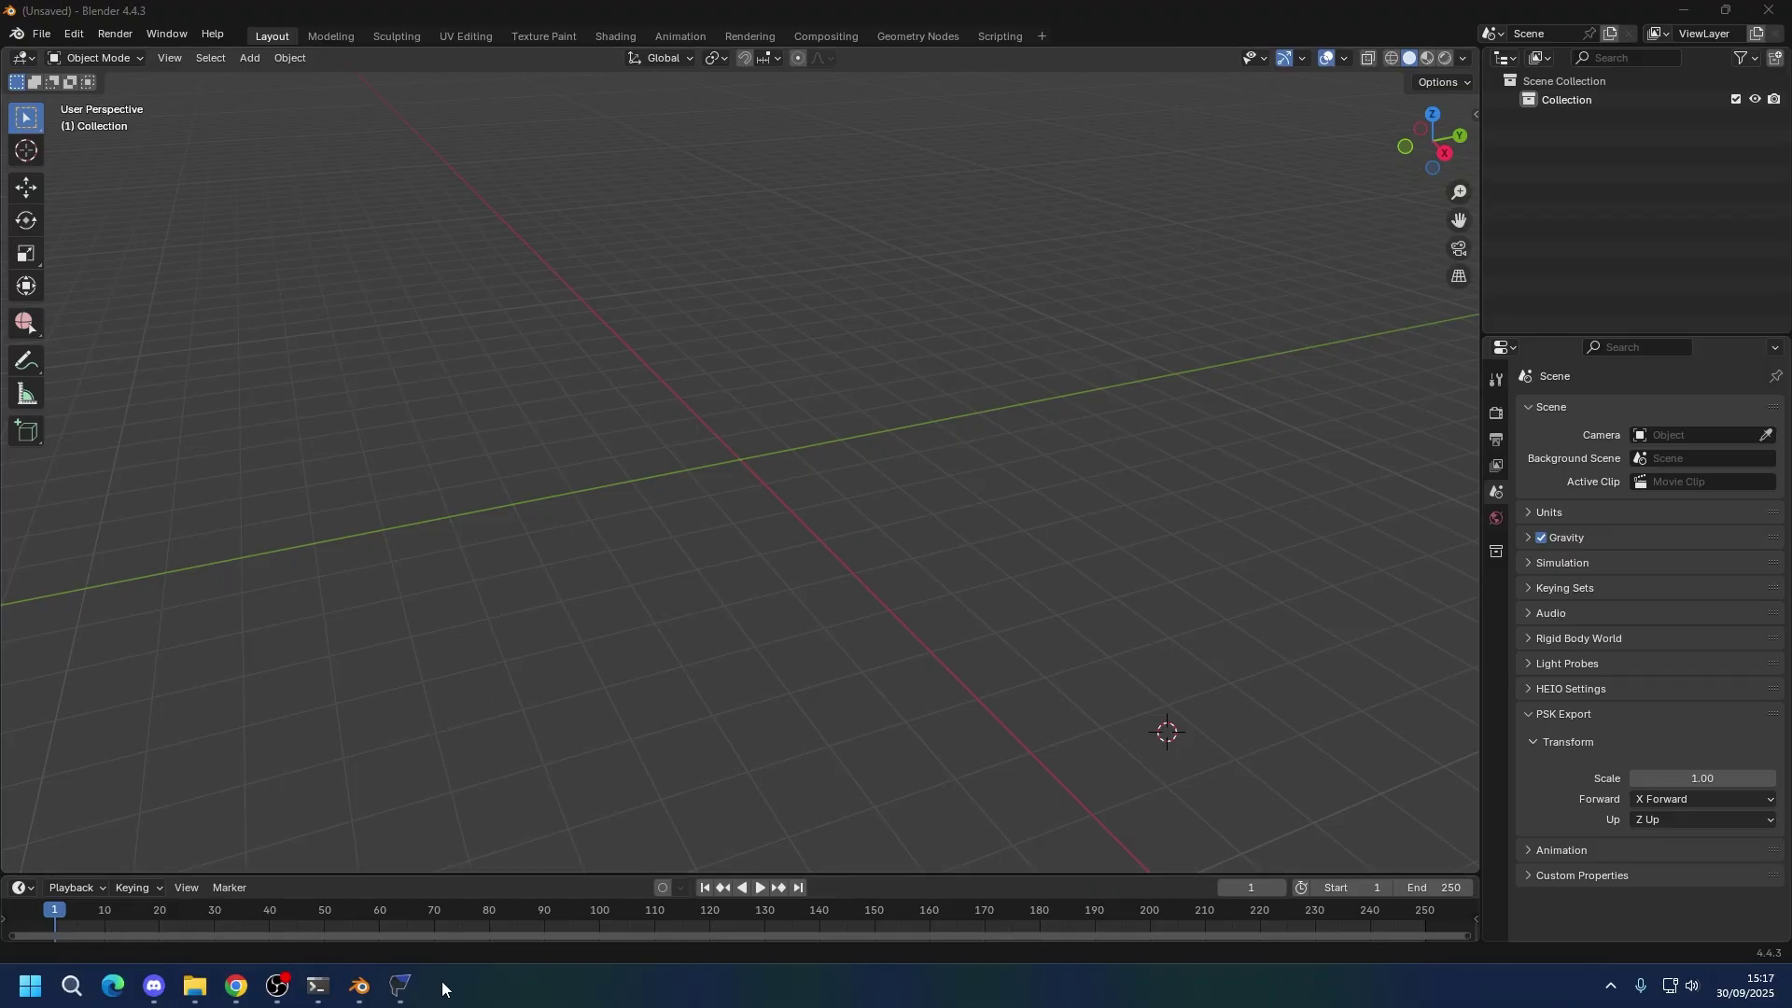
Show G:\Unreal Engine Tutorial in File Explorer and select the UE5-SonicRacingCrossWorlds folder.
left_click(194, 985)
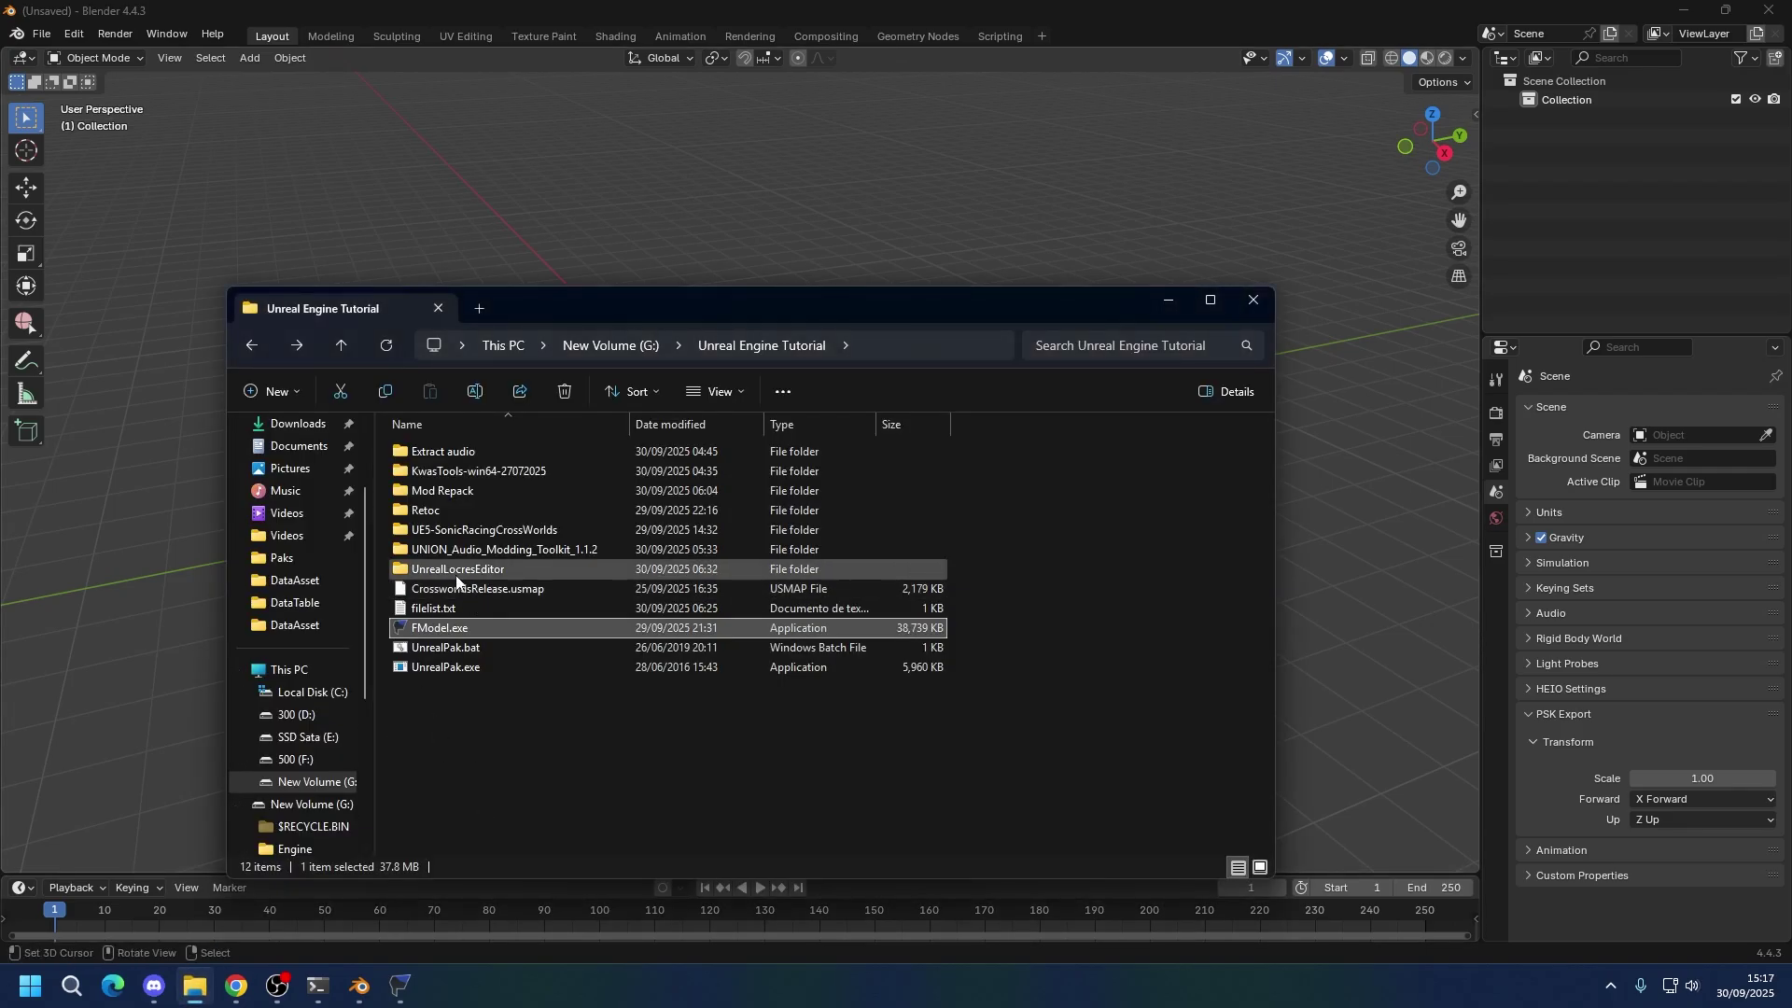
left_click(453, 529)
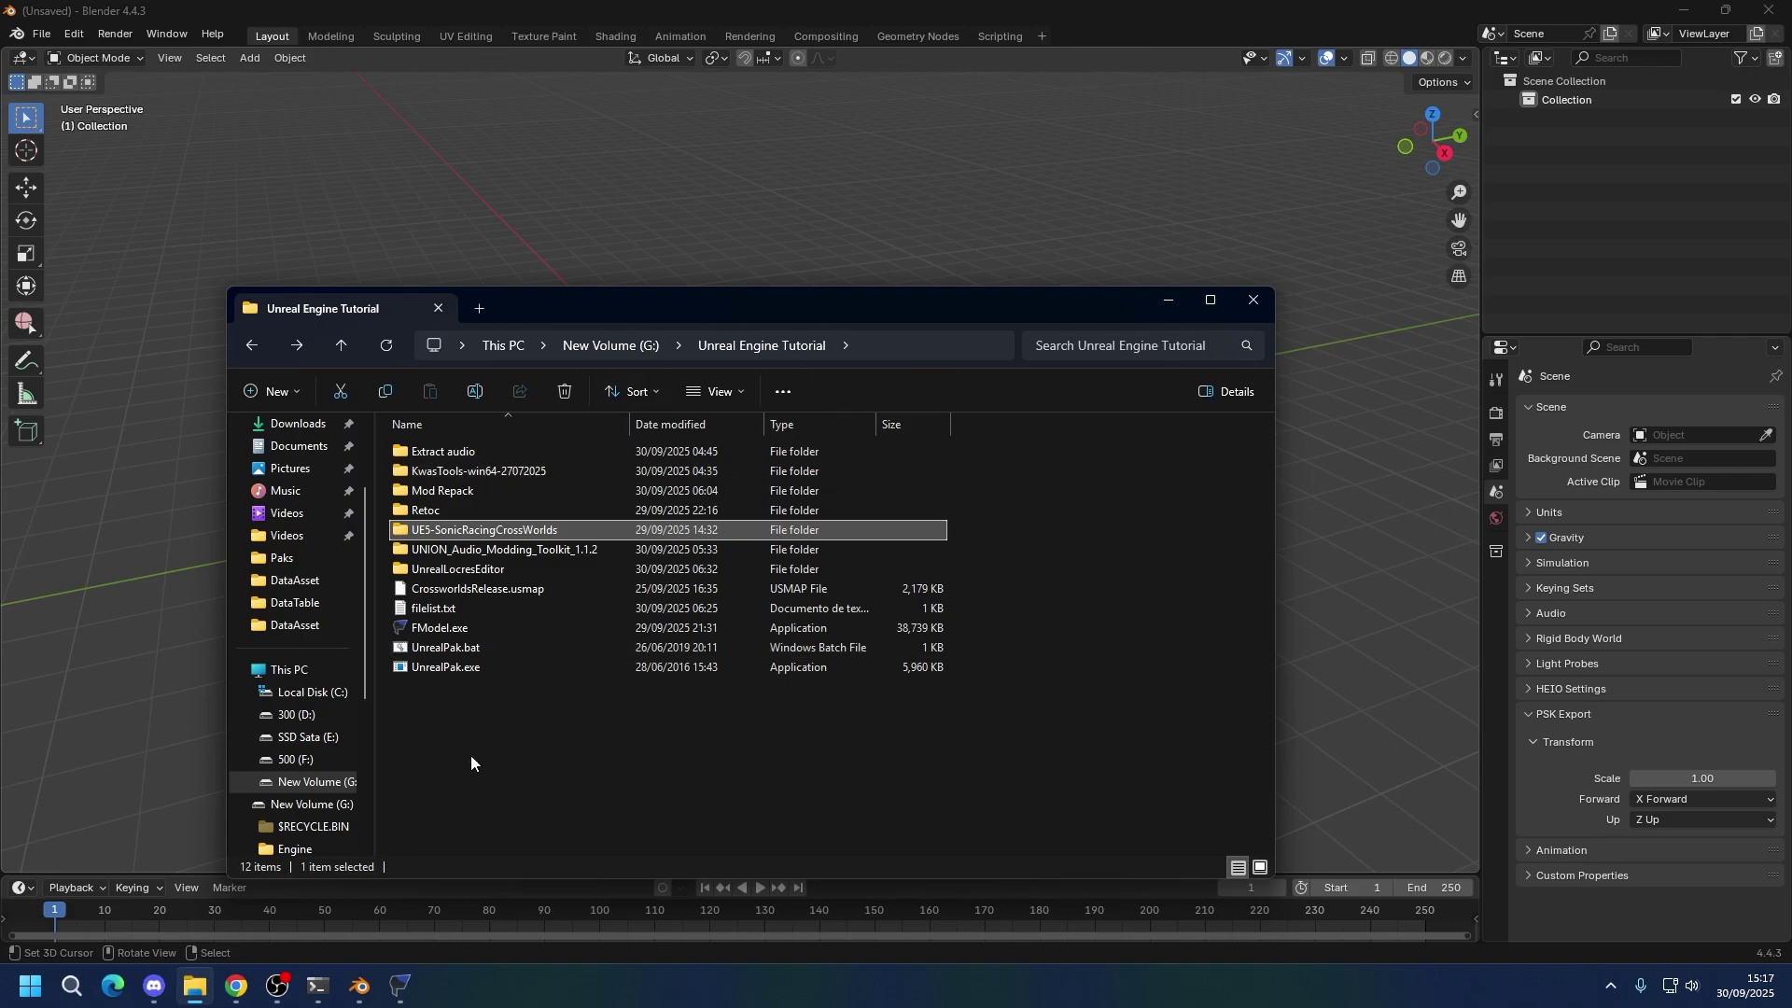
Keep FModel's mesh export format at ActorX (psk / pskx), then save SK_Shadow.uasset as a model.
left_click(401, 986)
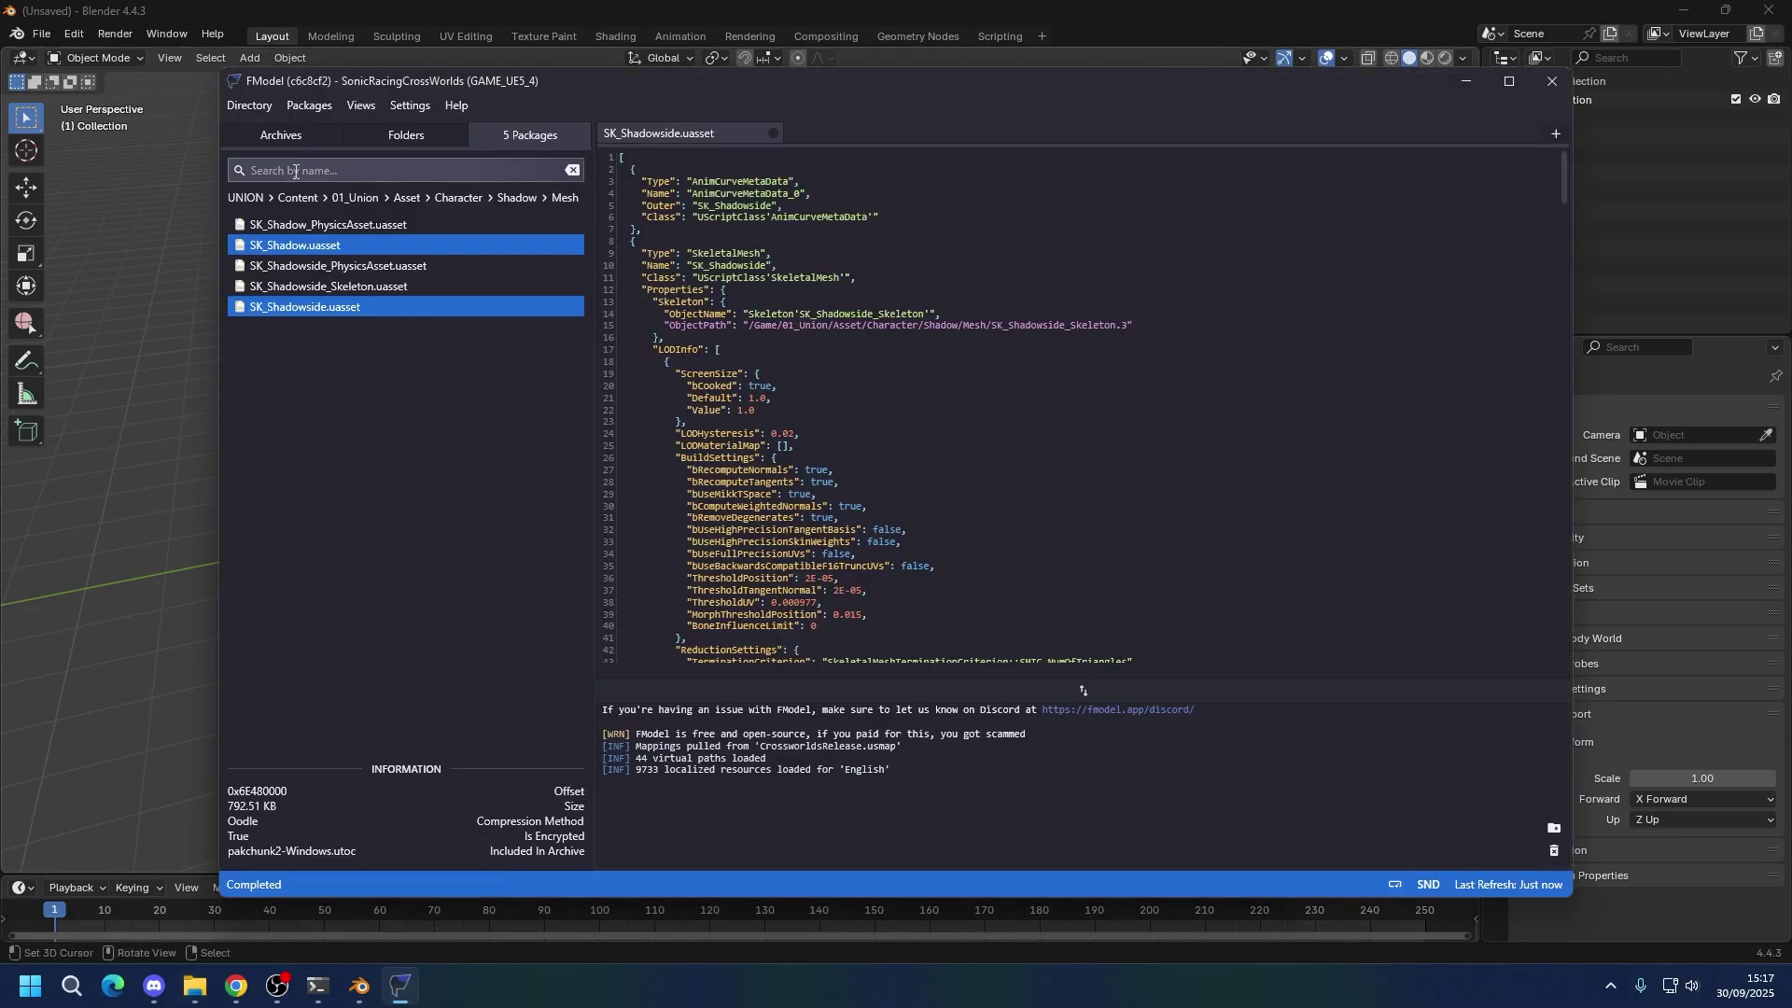
left_click(405, 106)
left_click(629, 295)
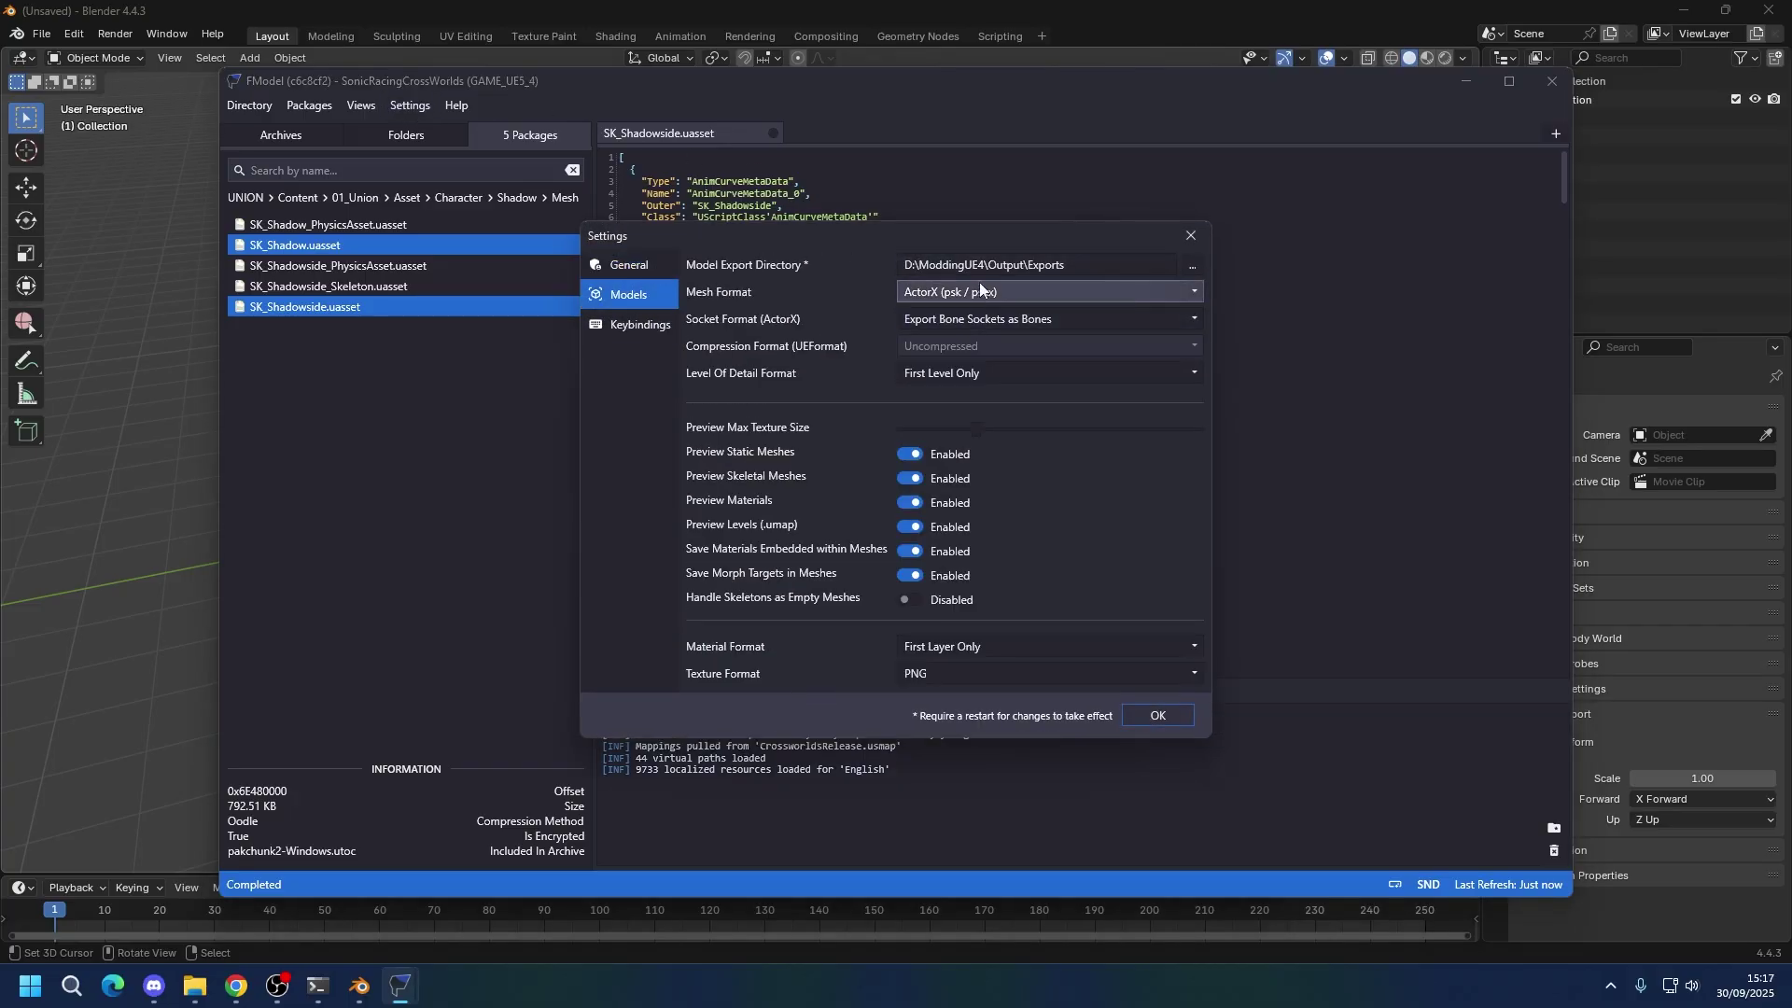
left_click(1026, 292)
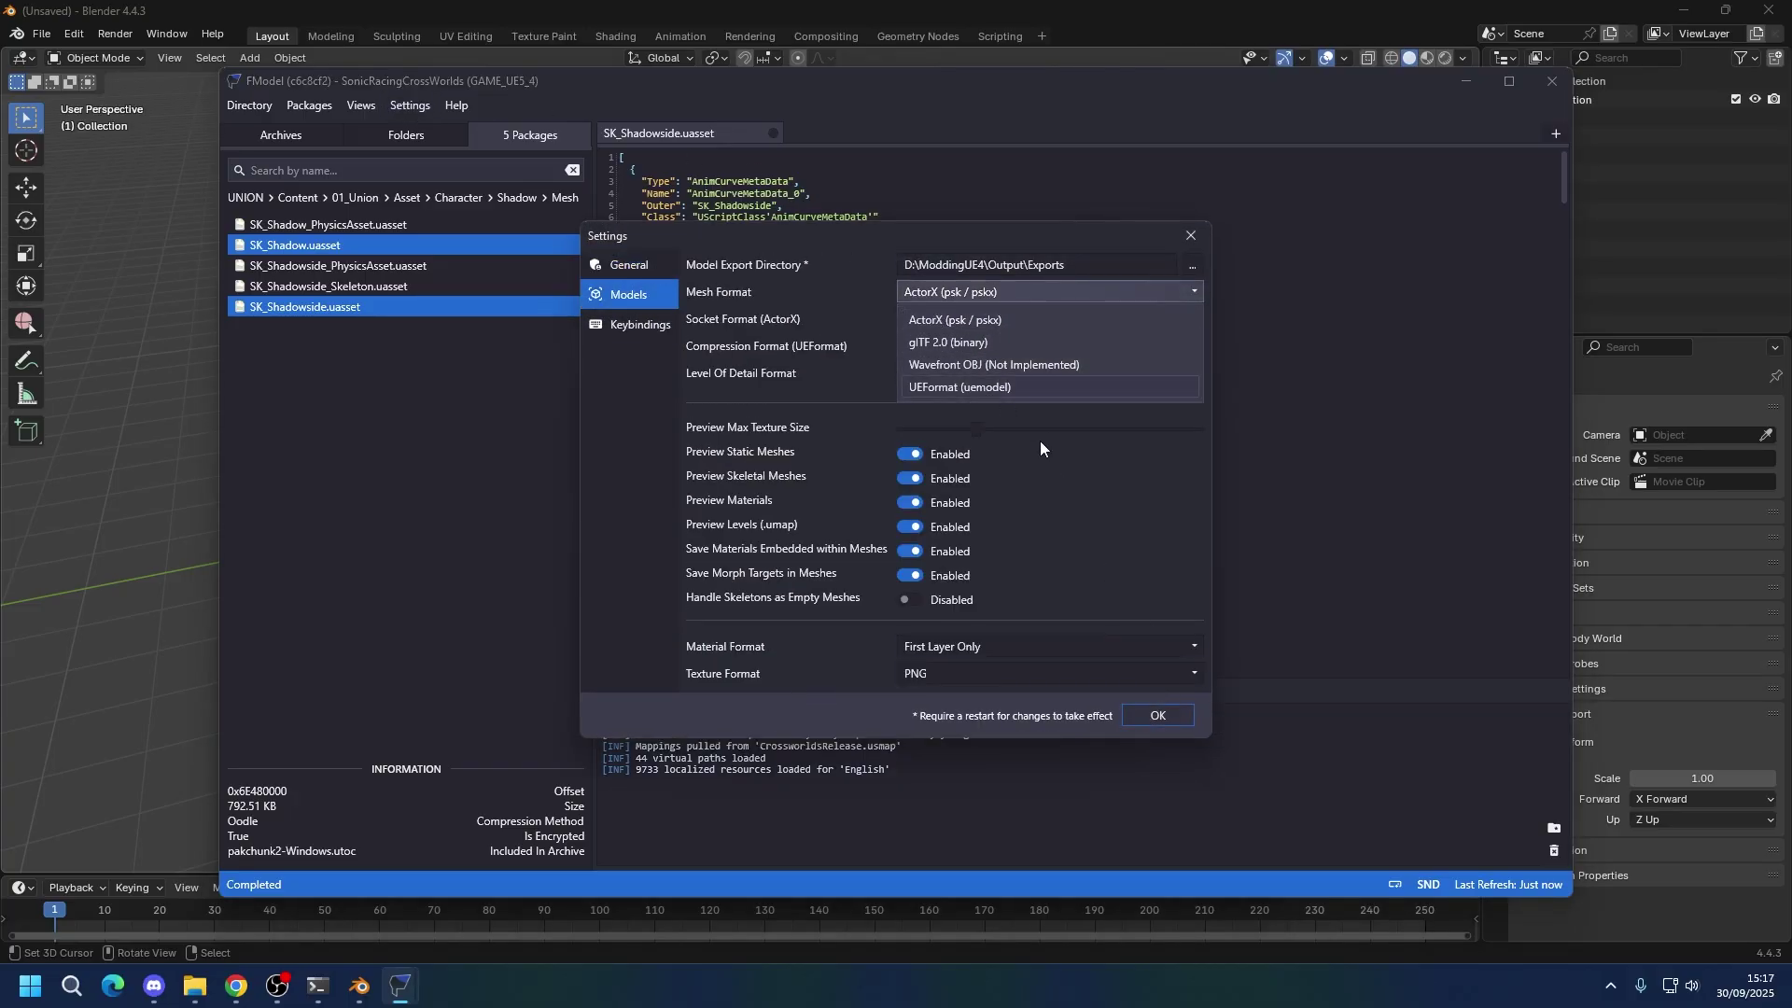
left_click(1125, 558)
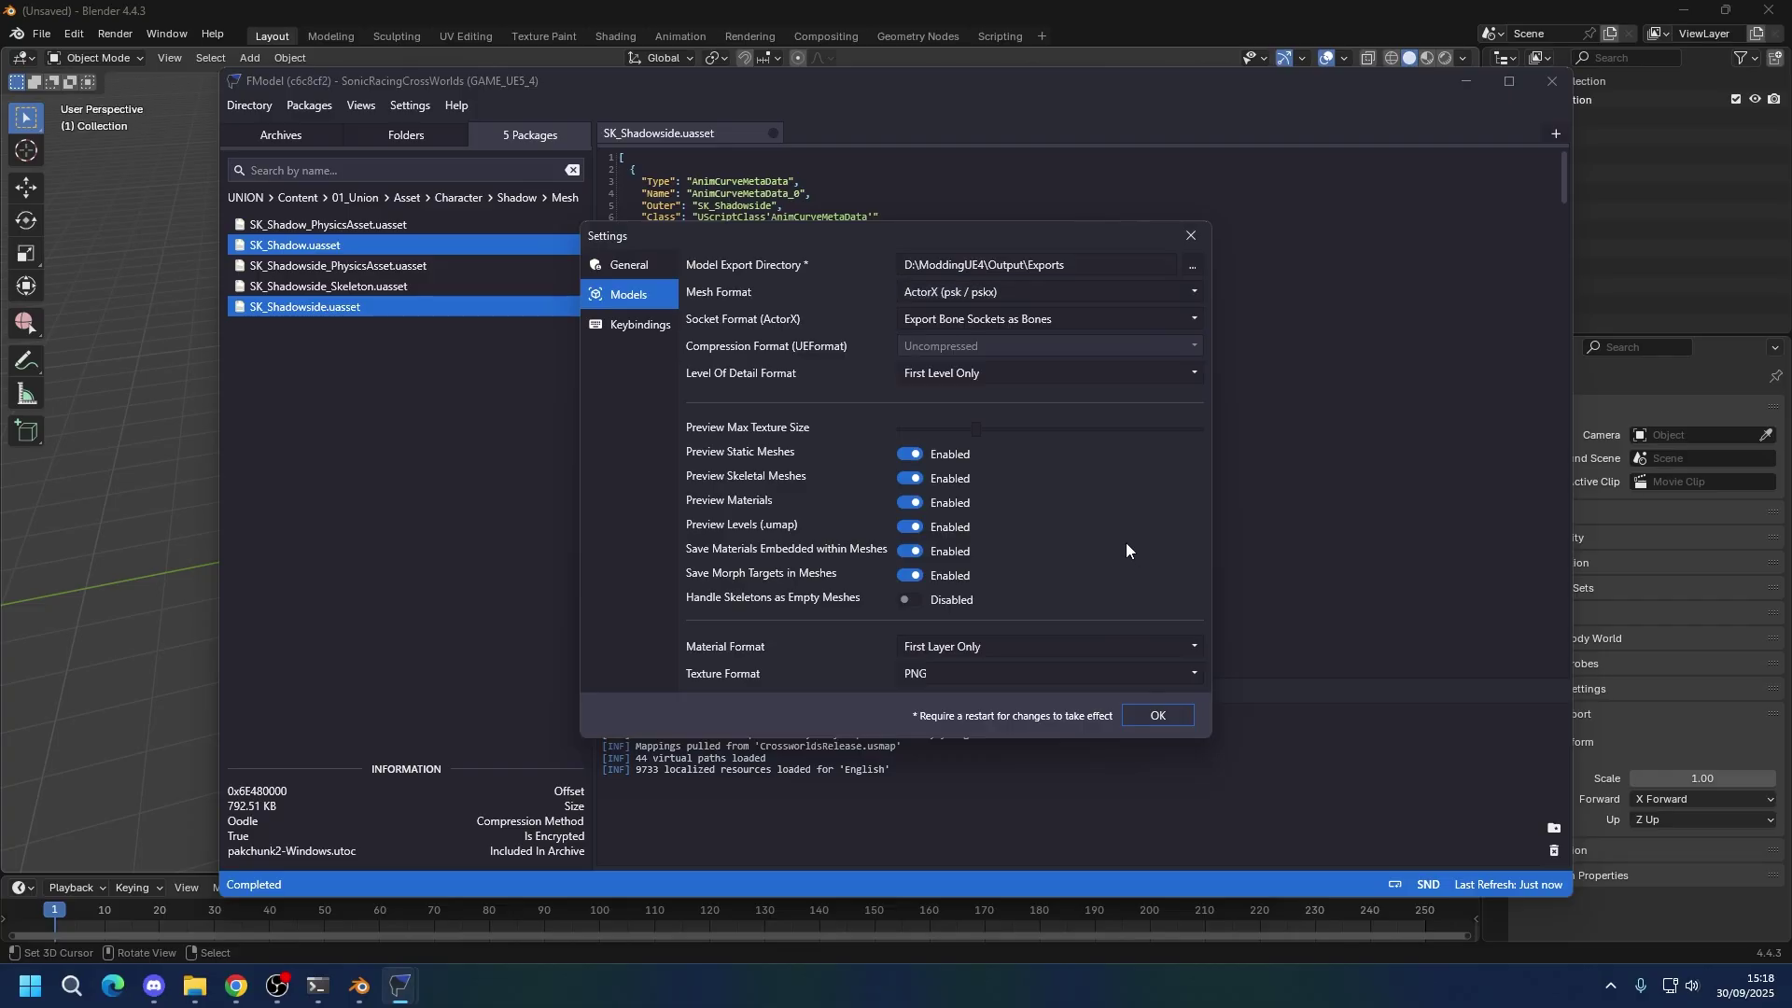
left_click(1154, 716)
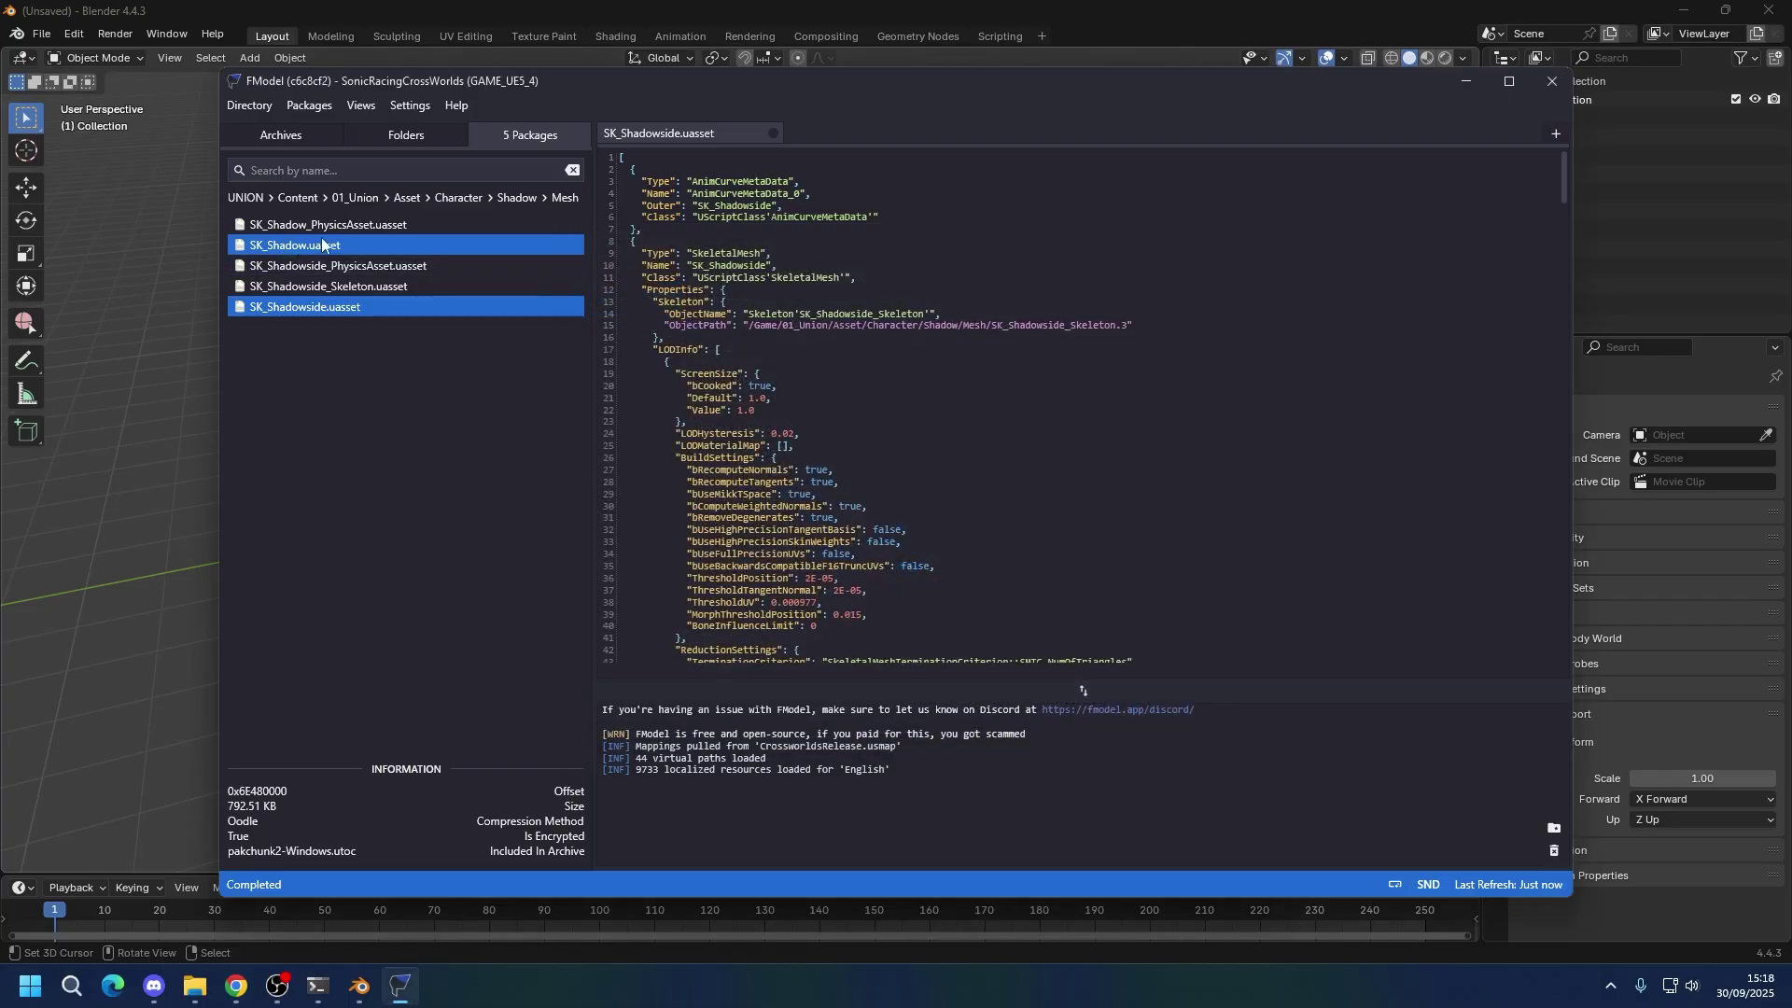
right_click(338, 249)
left_click(416, 365)
Import the SK_Shadowside model from the Mesh folder into Blender.
left_click(203, 272)
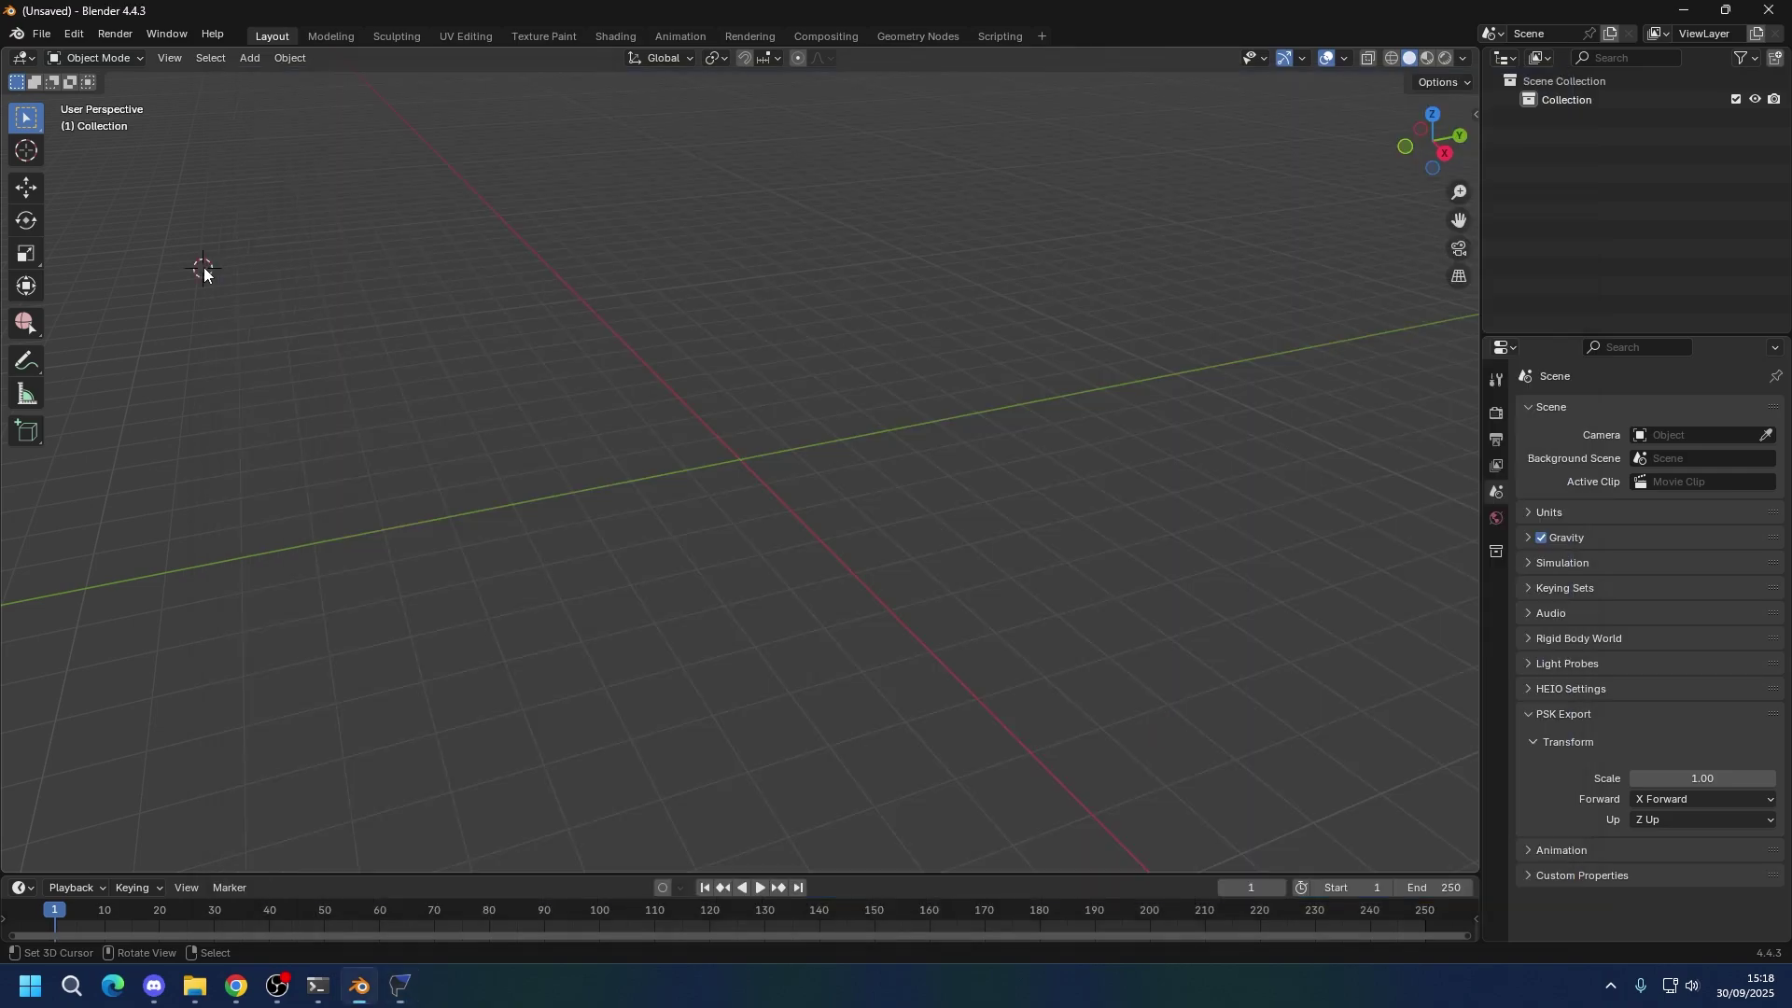
left_click(41, 34)
mouse_move(121, 298)
left_click(362, 671)
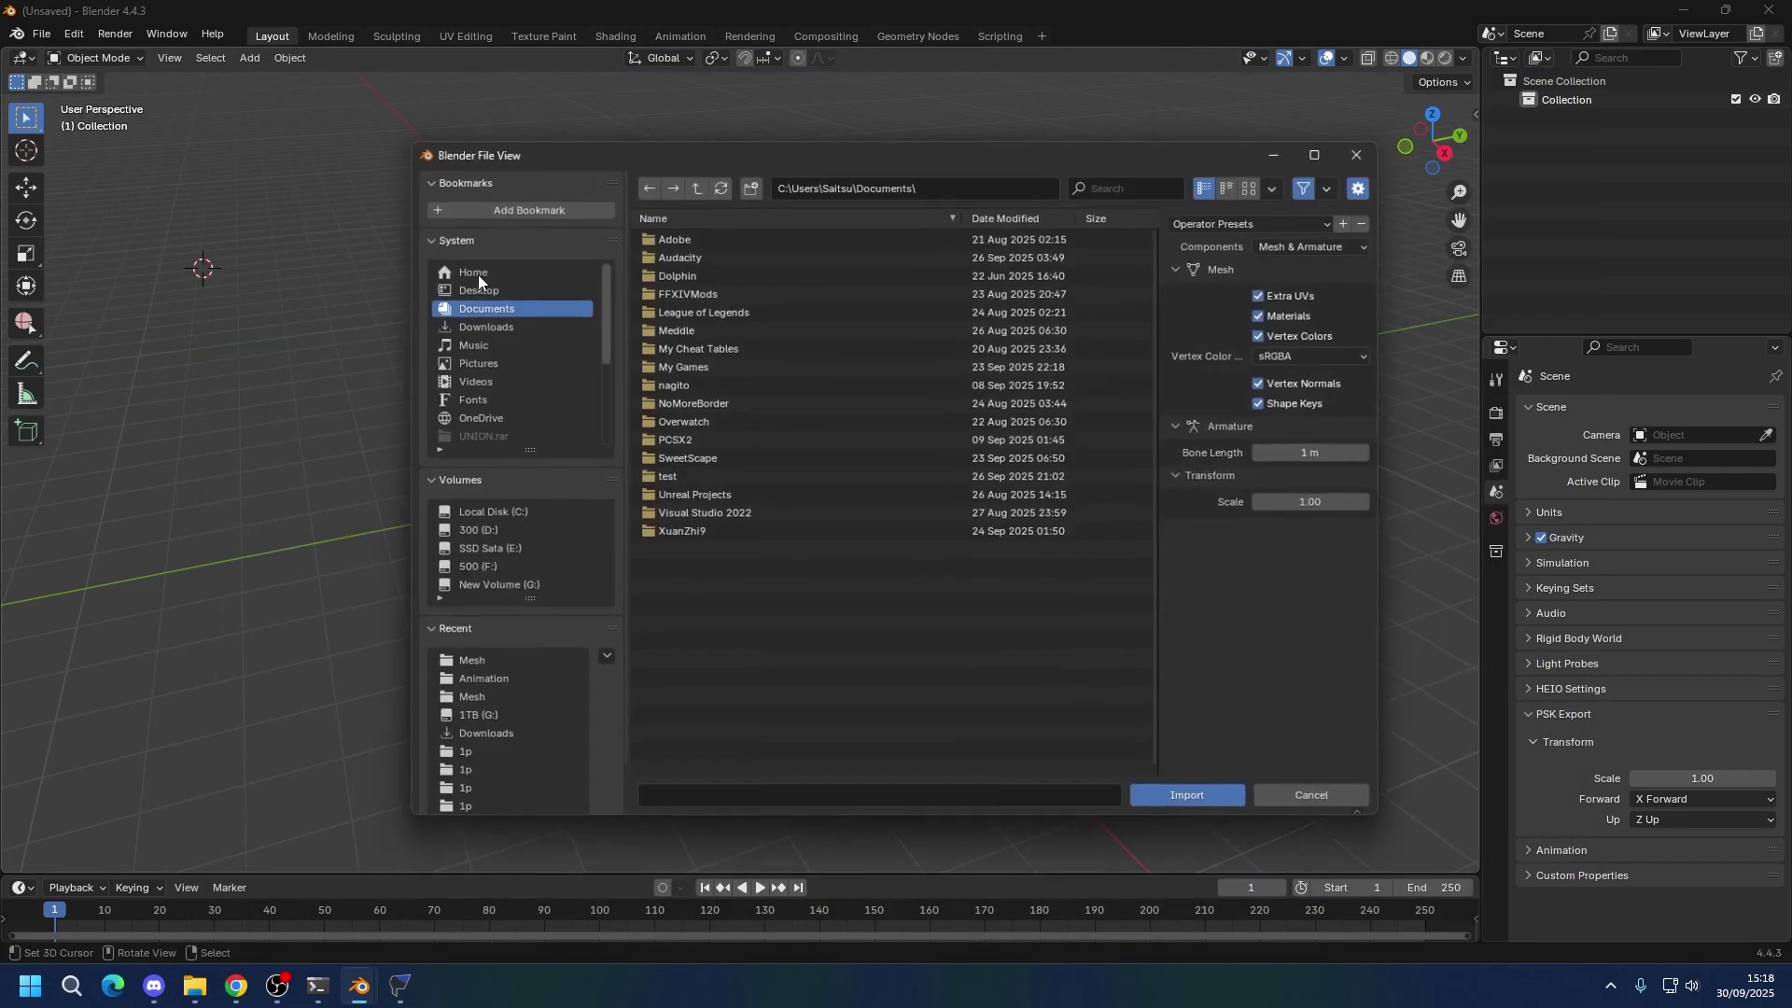
left_click(468, 664)
double_click(728, 254)
scroll(558, 461, "down", 10)
middle_click_drag(430, 249, 488, 508)
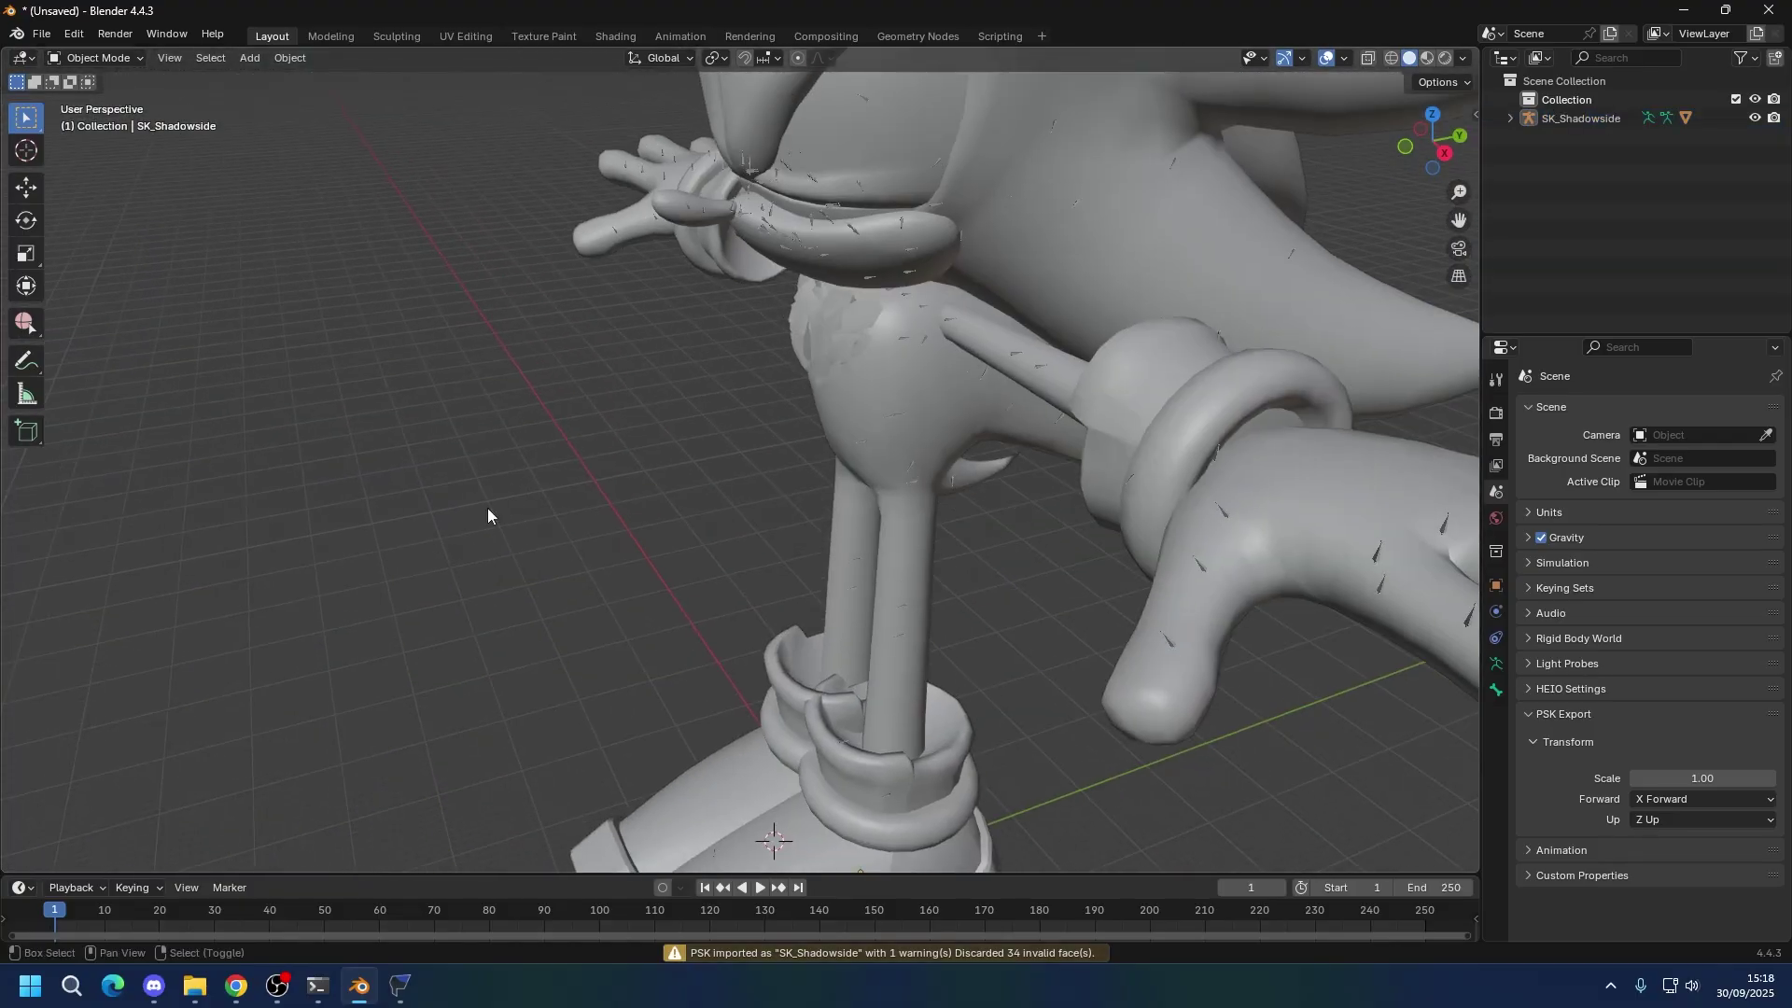
Import SK_Shadow.psk as an Unreal PSK and view both models from the front.
left_click(41, 33)
mouse_move(93, 299)
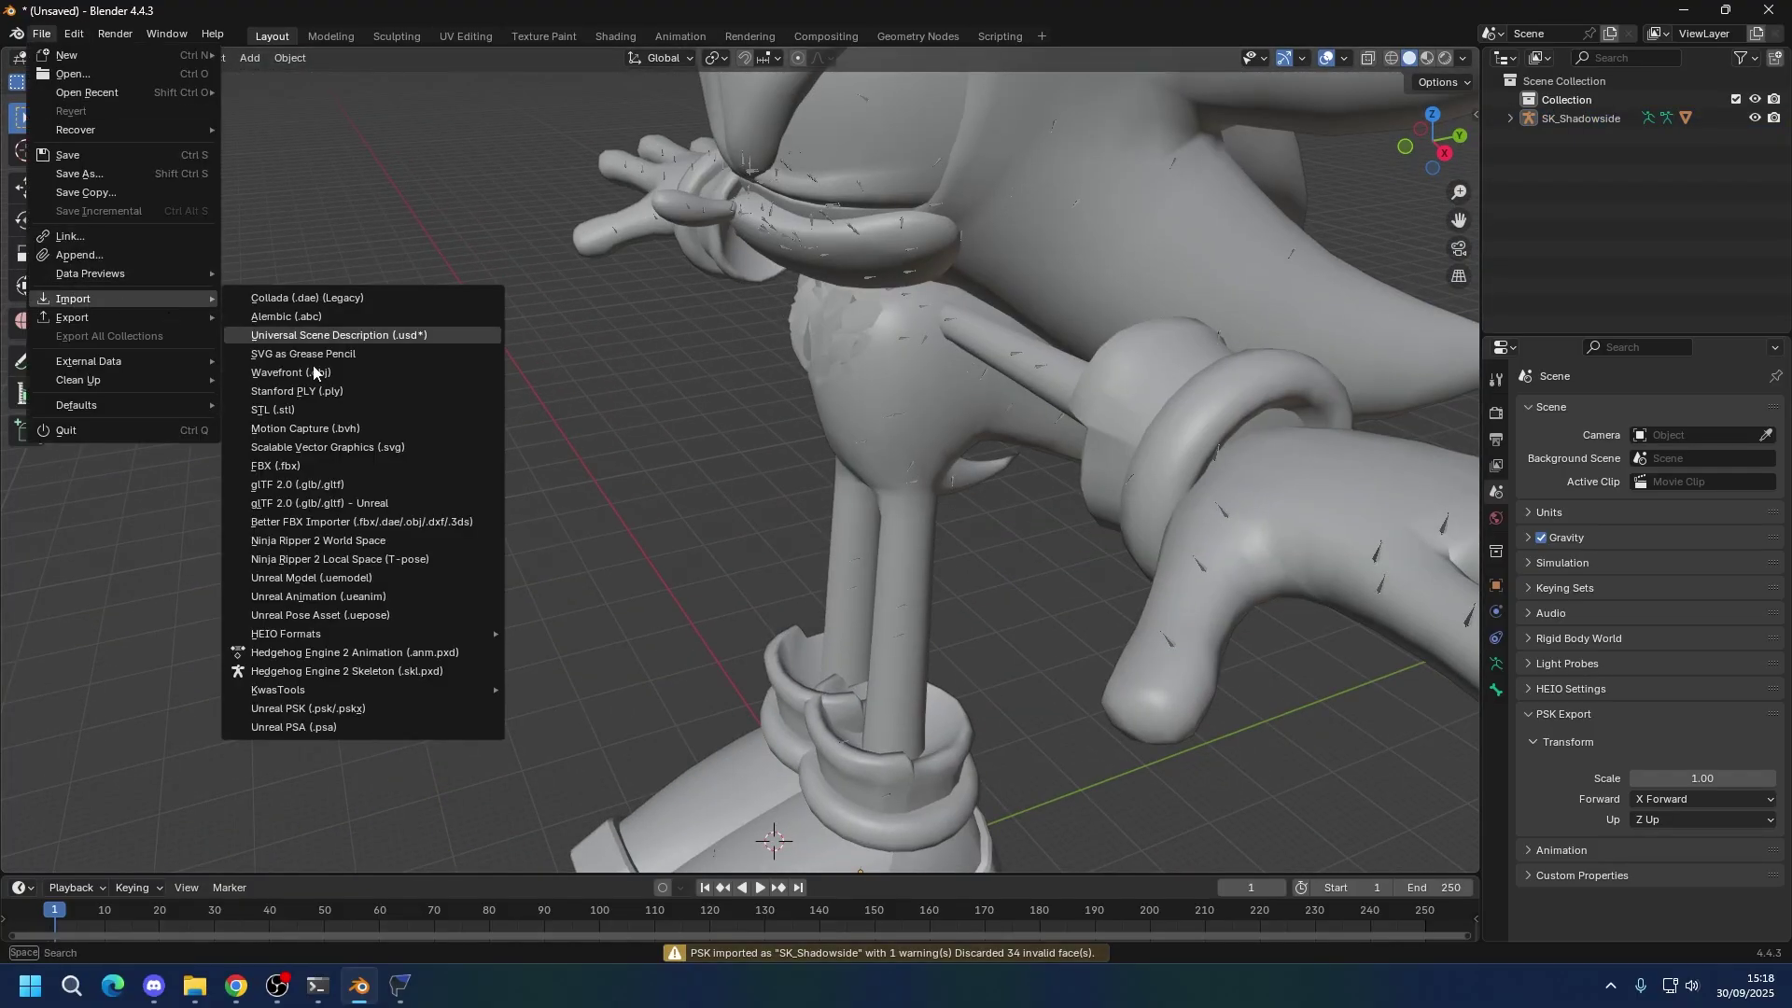
left_click(308, 709)
double_click(682, 235)
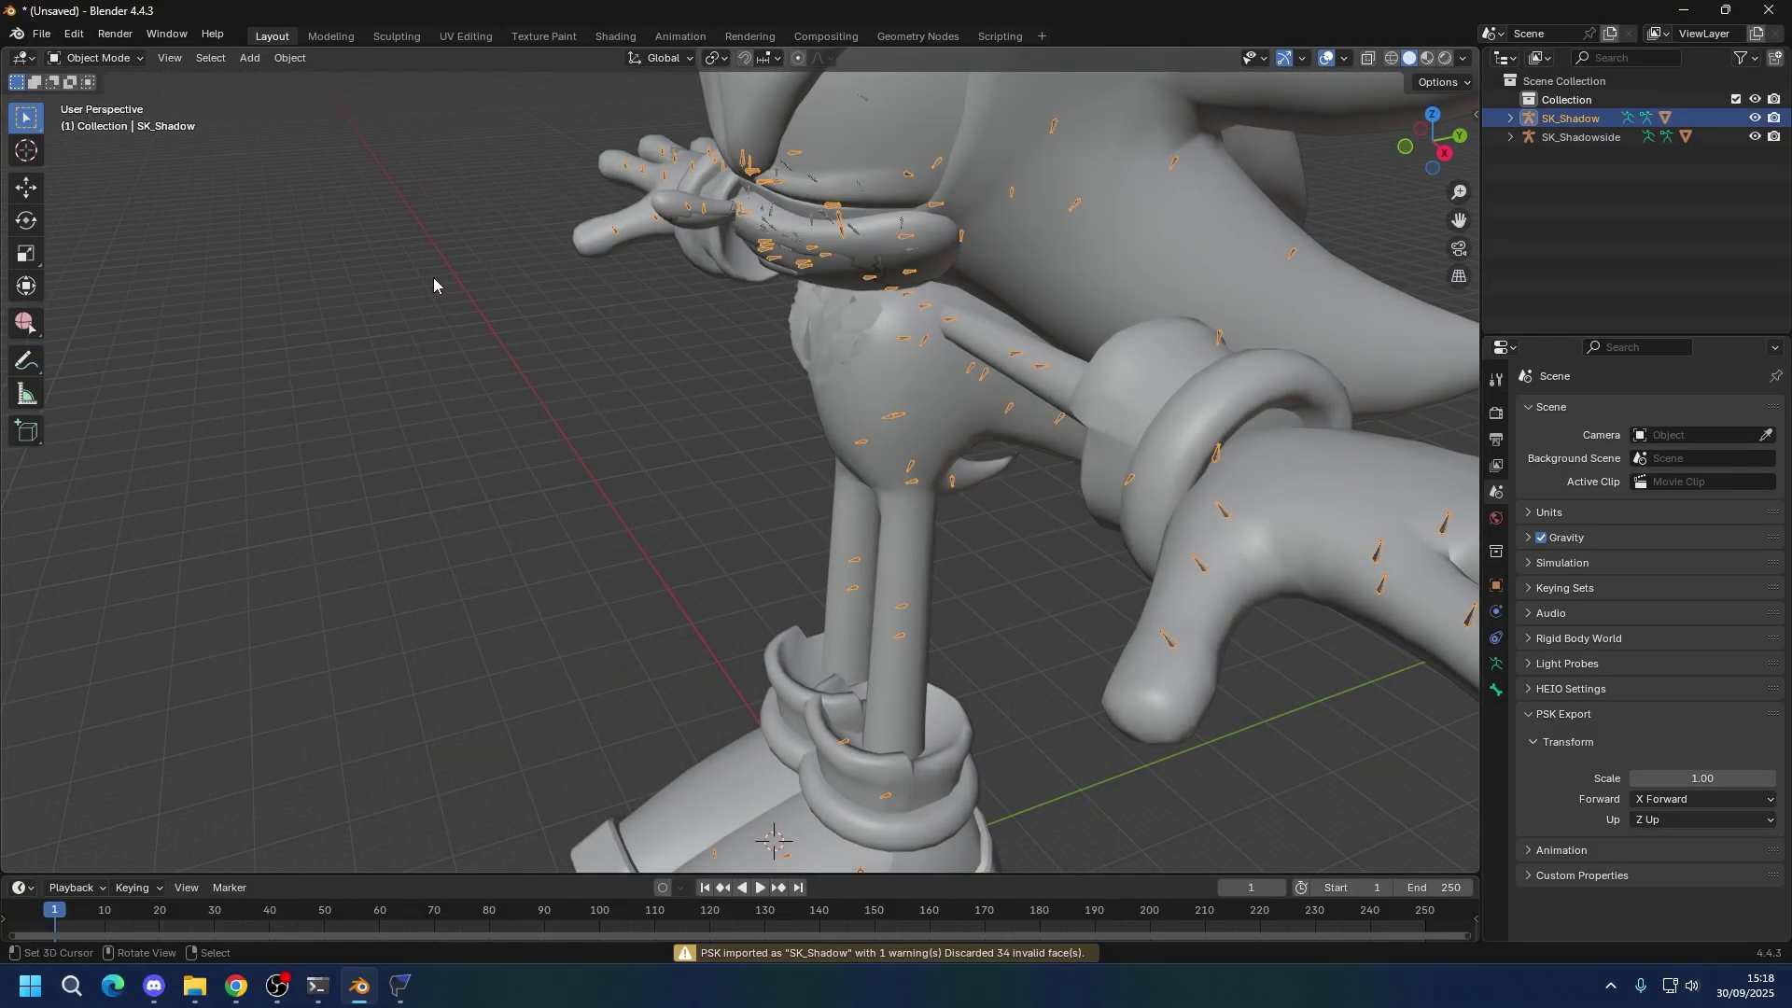
key("KP_1")
scroll(433, 277, "down", 3)
scroll(855, 304, "up", 2, "shift")
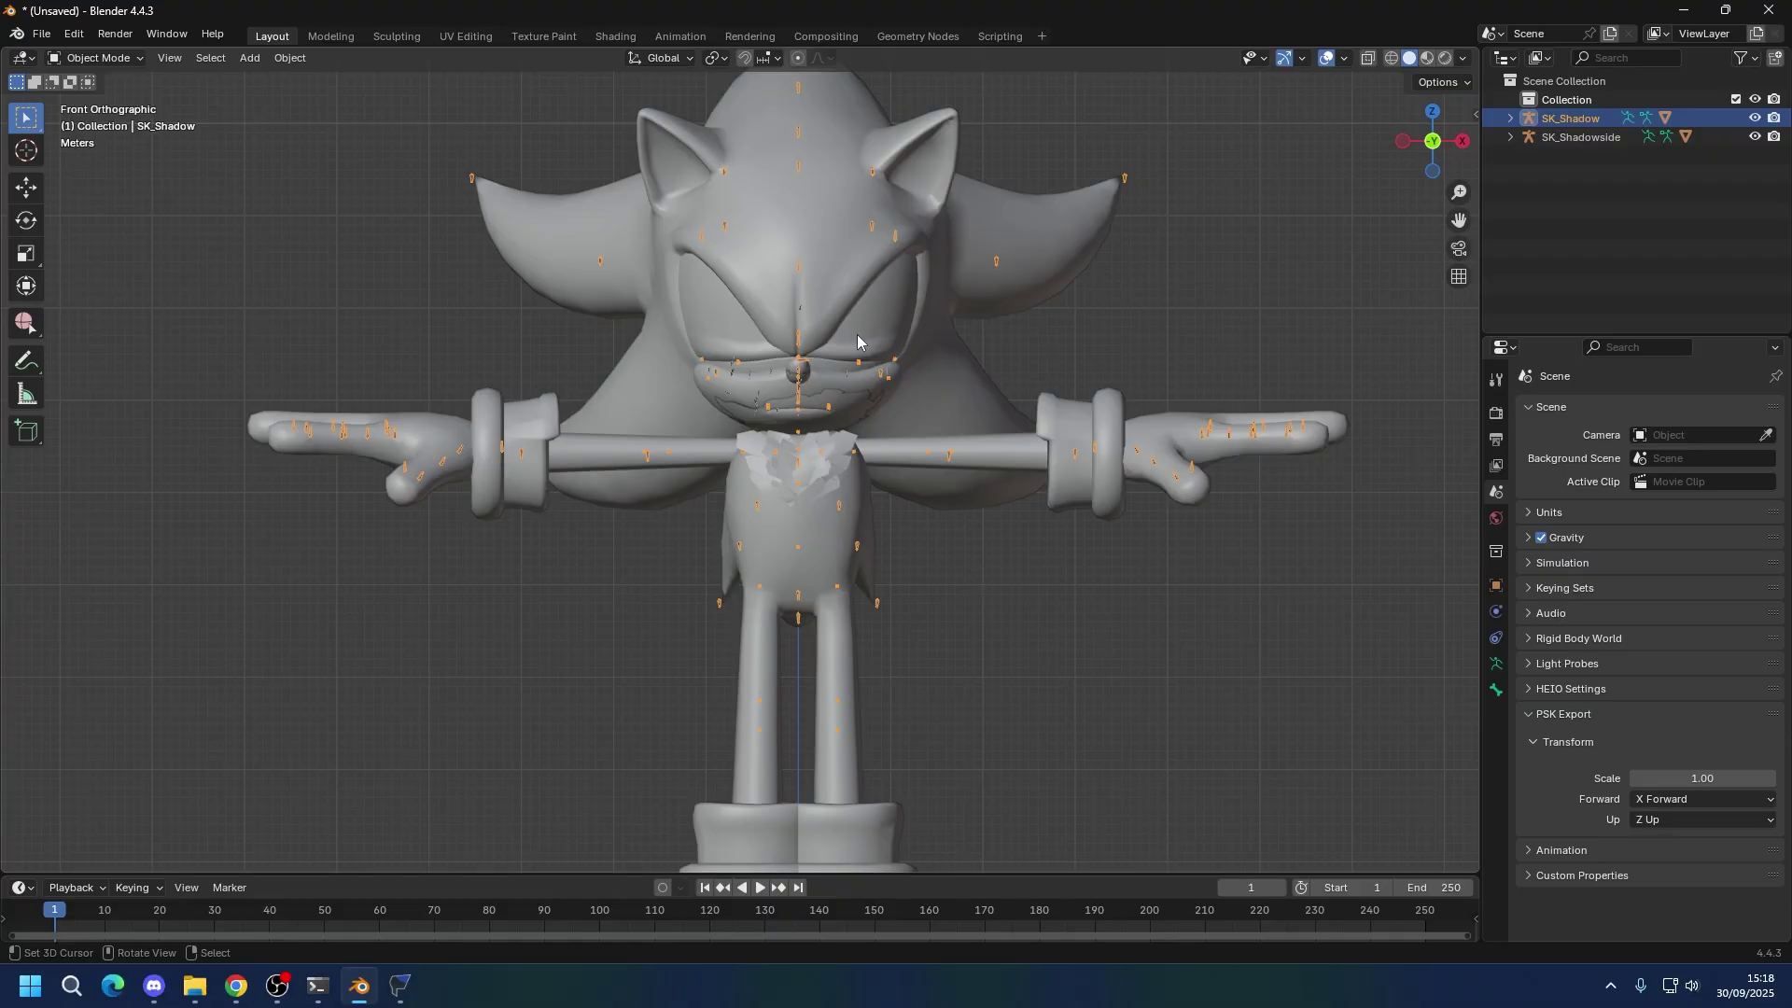
Hide SK_Shadow.001, isolate the Shadowside mouth and delete its left half.
left_click(1511, 118)
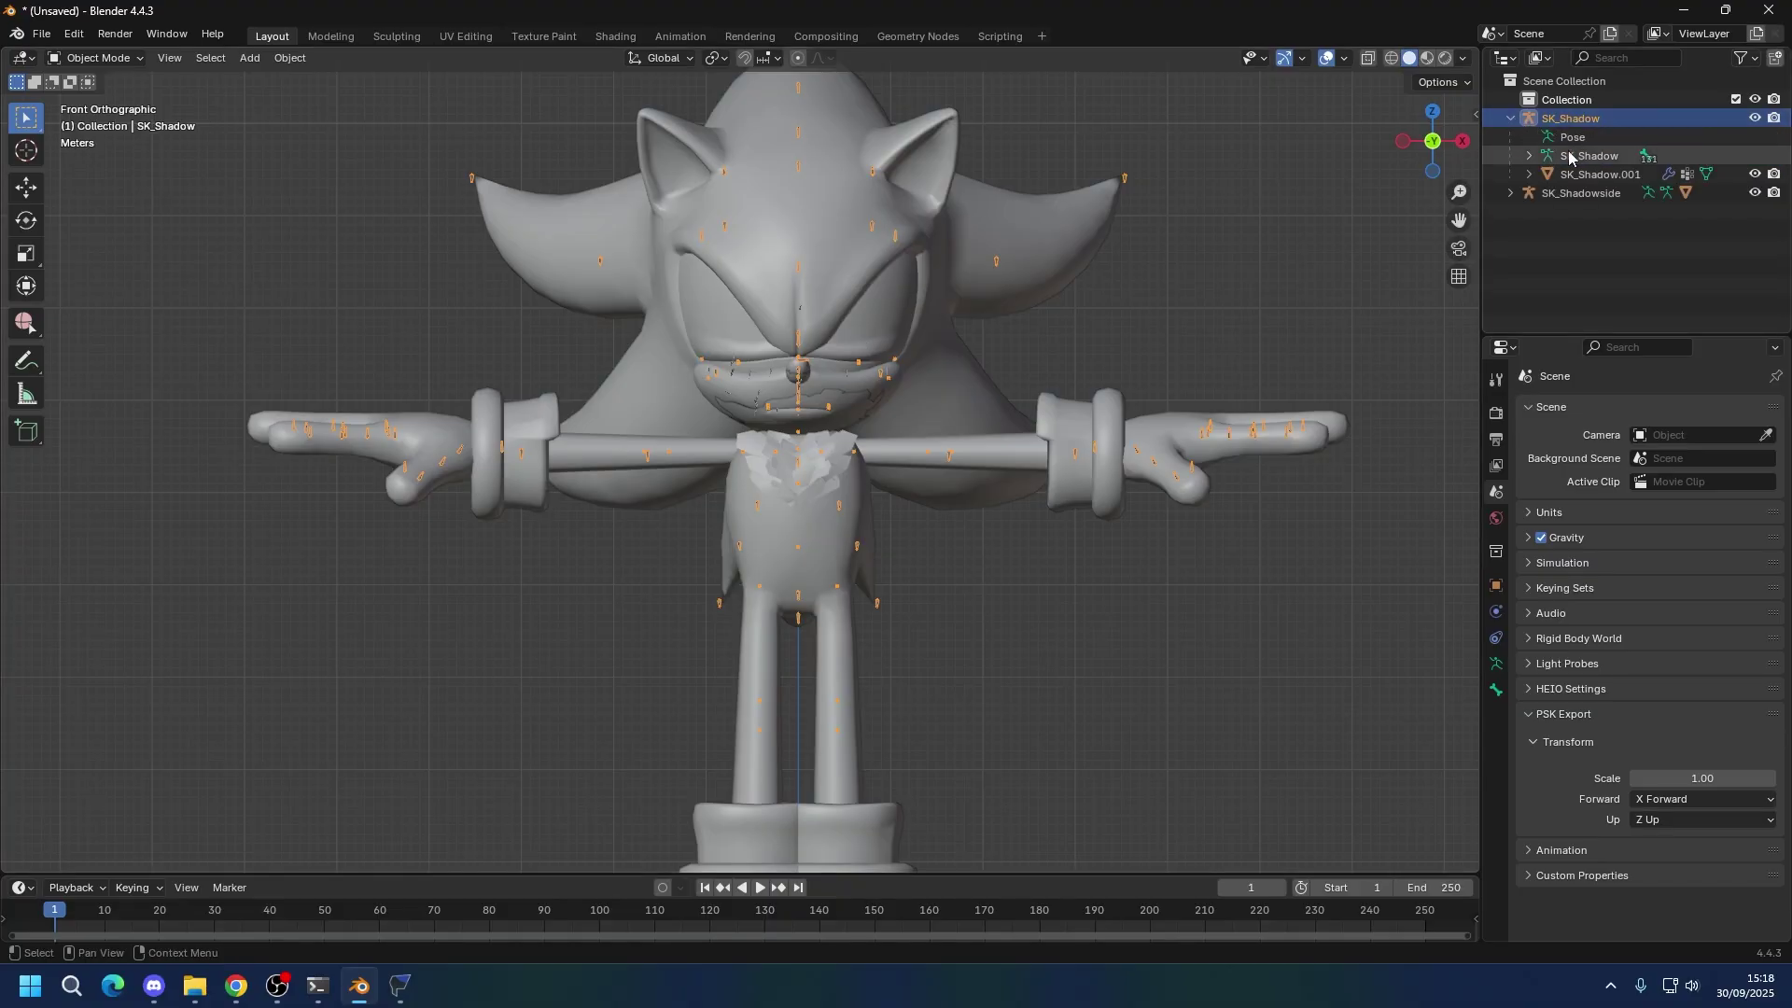
left_click(1600, 174)
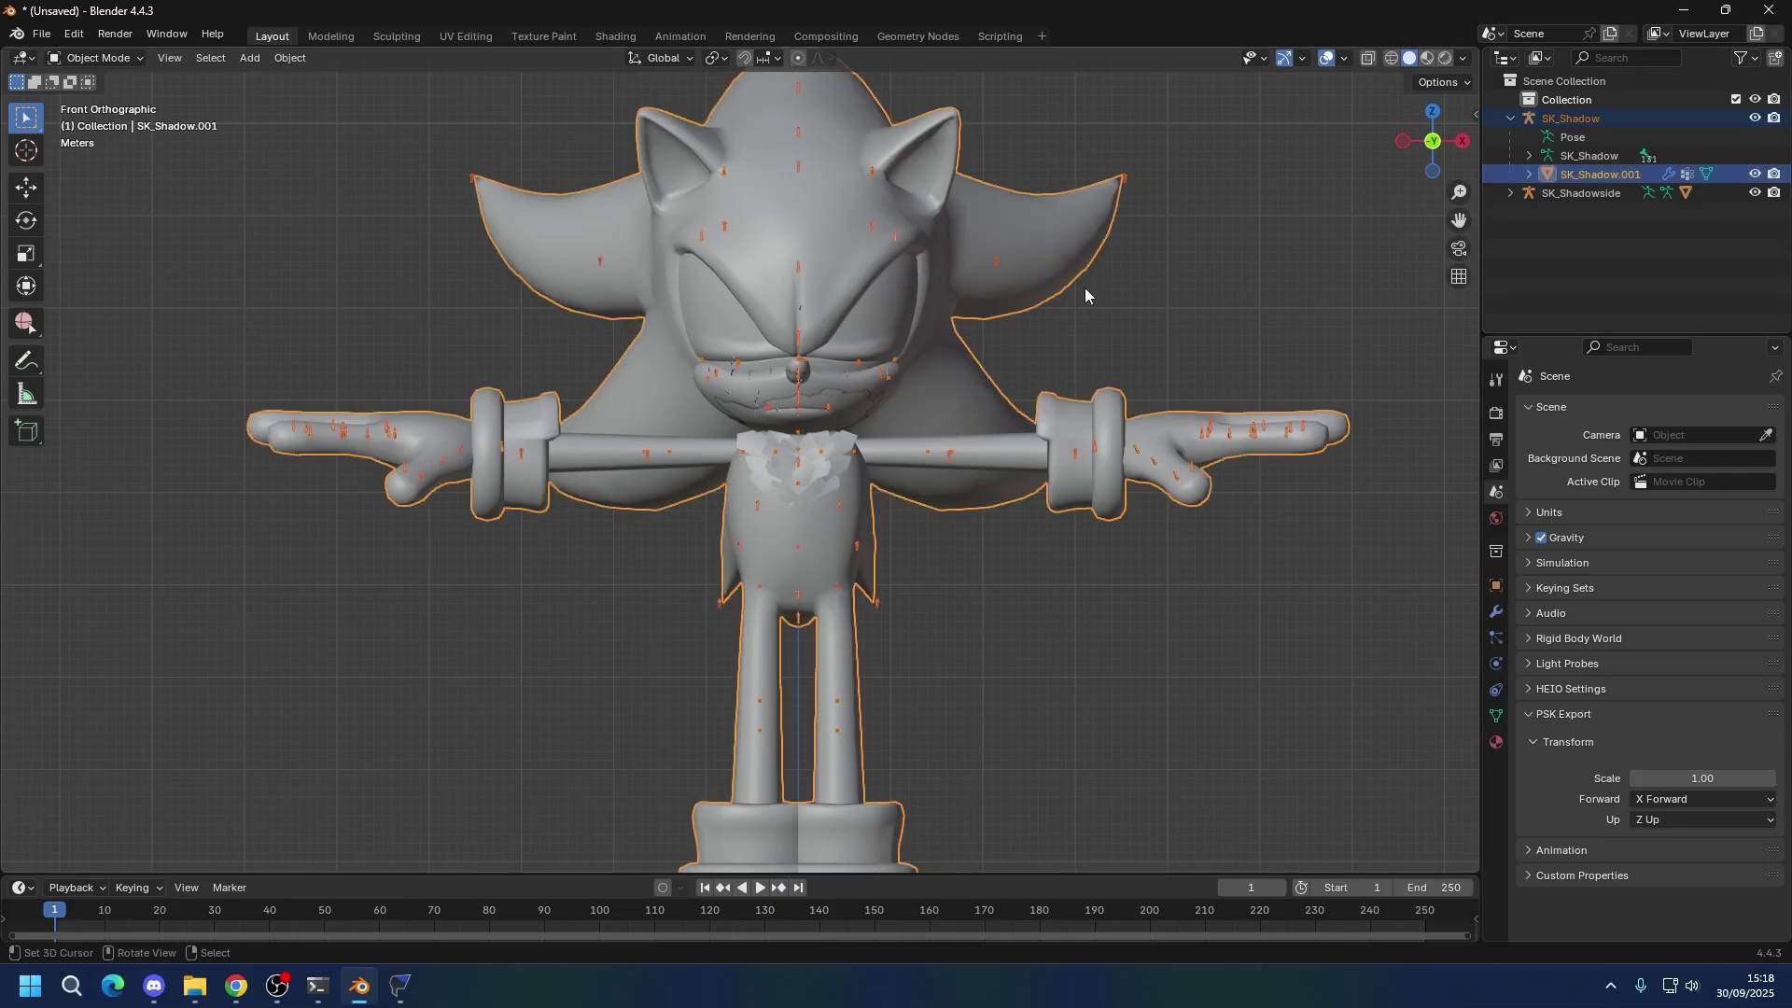
key("h")
key("Tab")
scroll(826, 418, "up", 6)
key("Tab")
key("KP_Divide")
key("Tab")
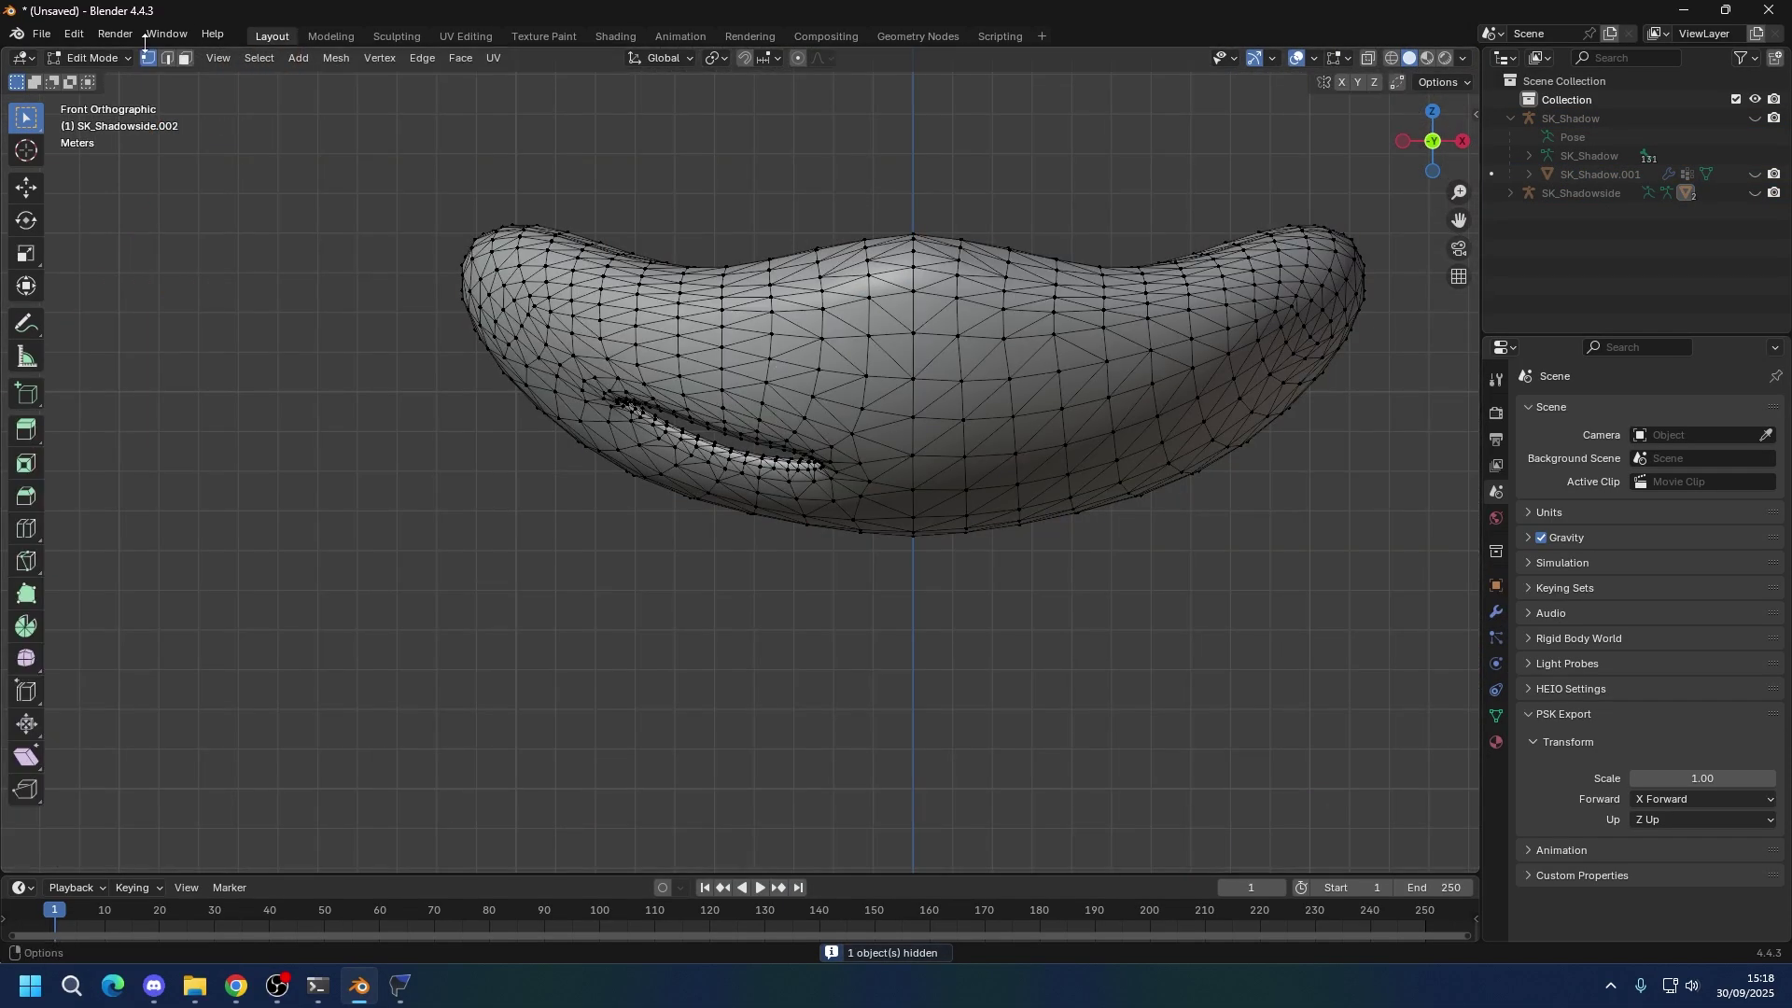
key("shift+z")
left_click_drag(328, 193, 848, 528)
key("x")
key("Tab")
Add a Mirror modifier to the half mouth and apply it.
left_click(1496, 612)
left_click(1658, 410)
type("mir")
key("Return")
scroll(853, 461, "up", 4)
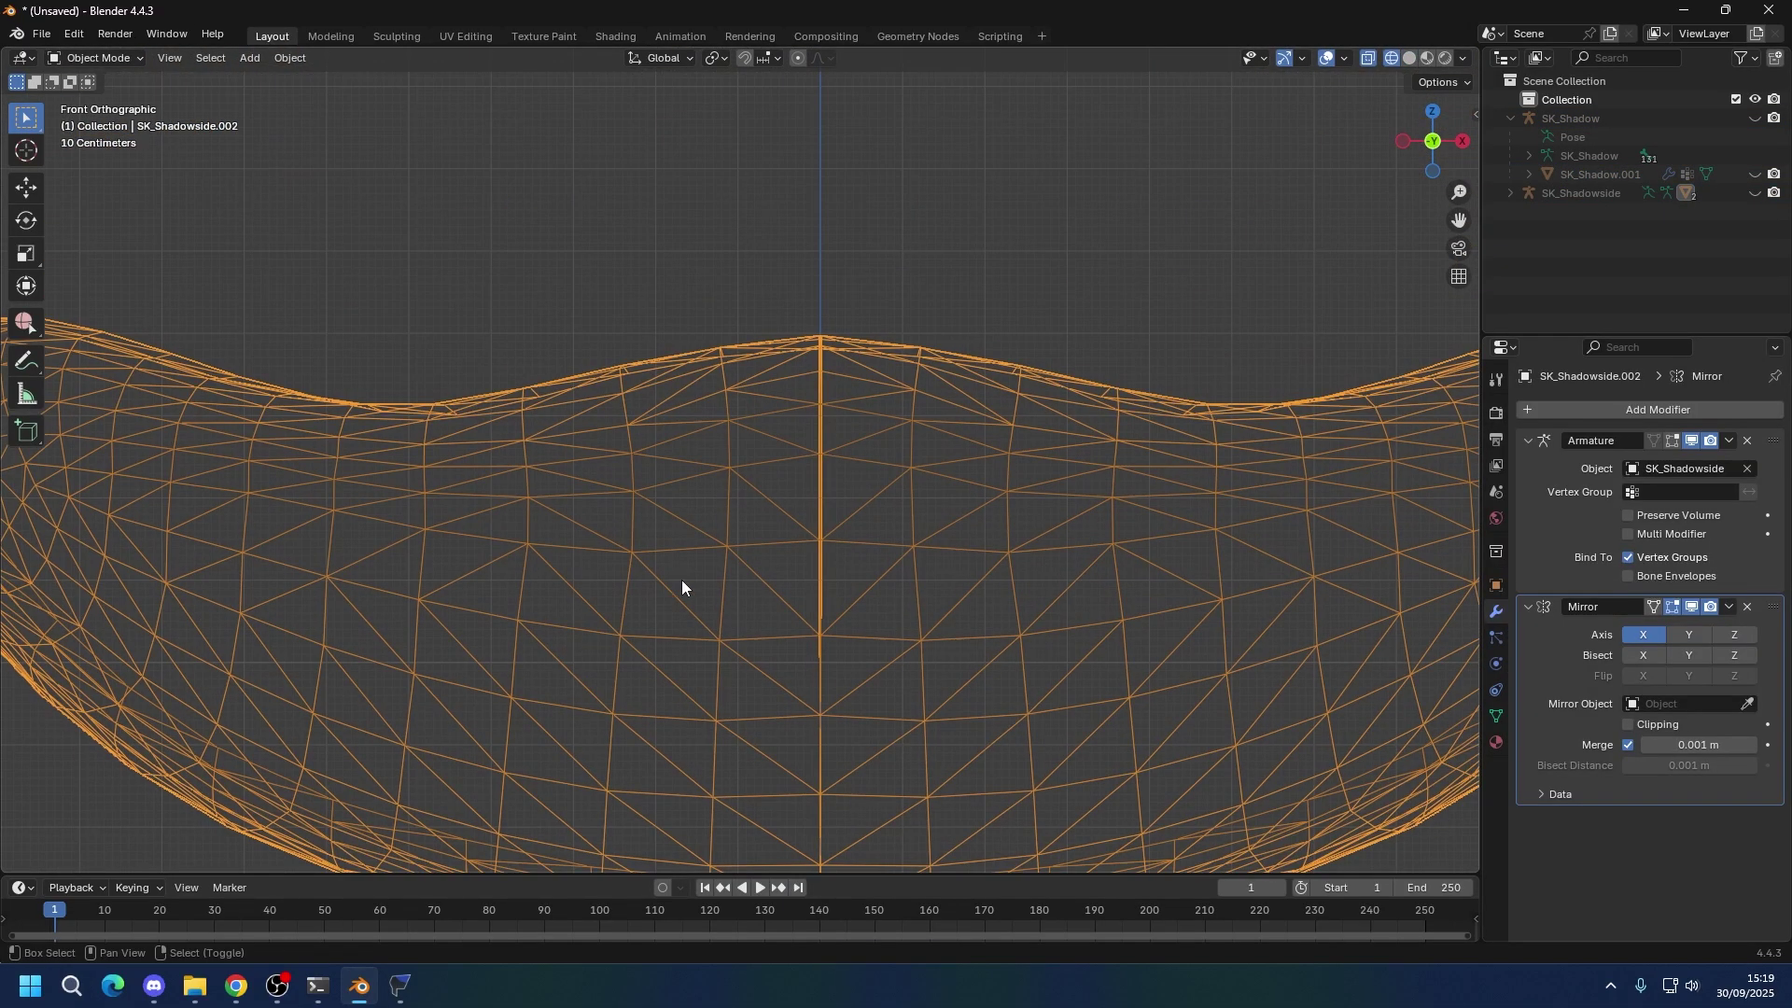
scroll(1111, 620, "down", 6)
key("shift+z")
key("ctrl+a")
key("KP_Divide")
key("shift+z")
Select all of the mouth's geometry and check its vertex groups.
left_click(644, 559)
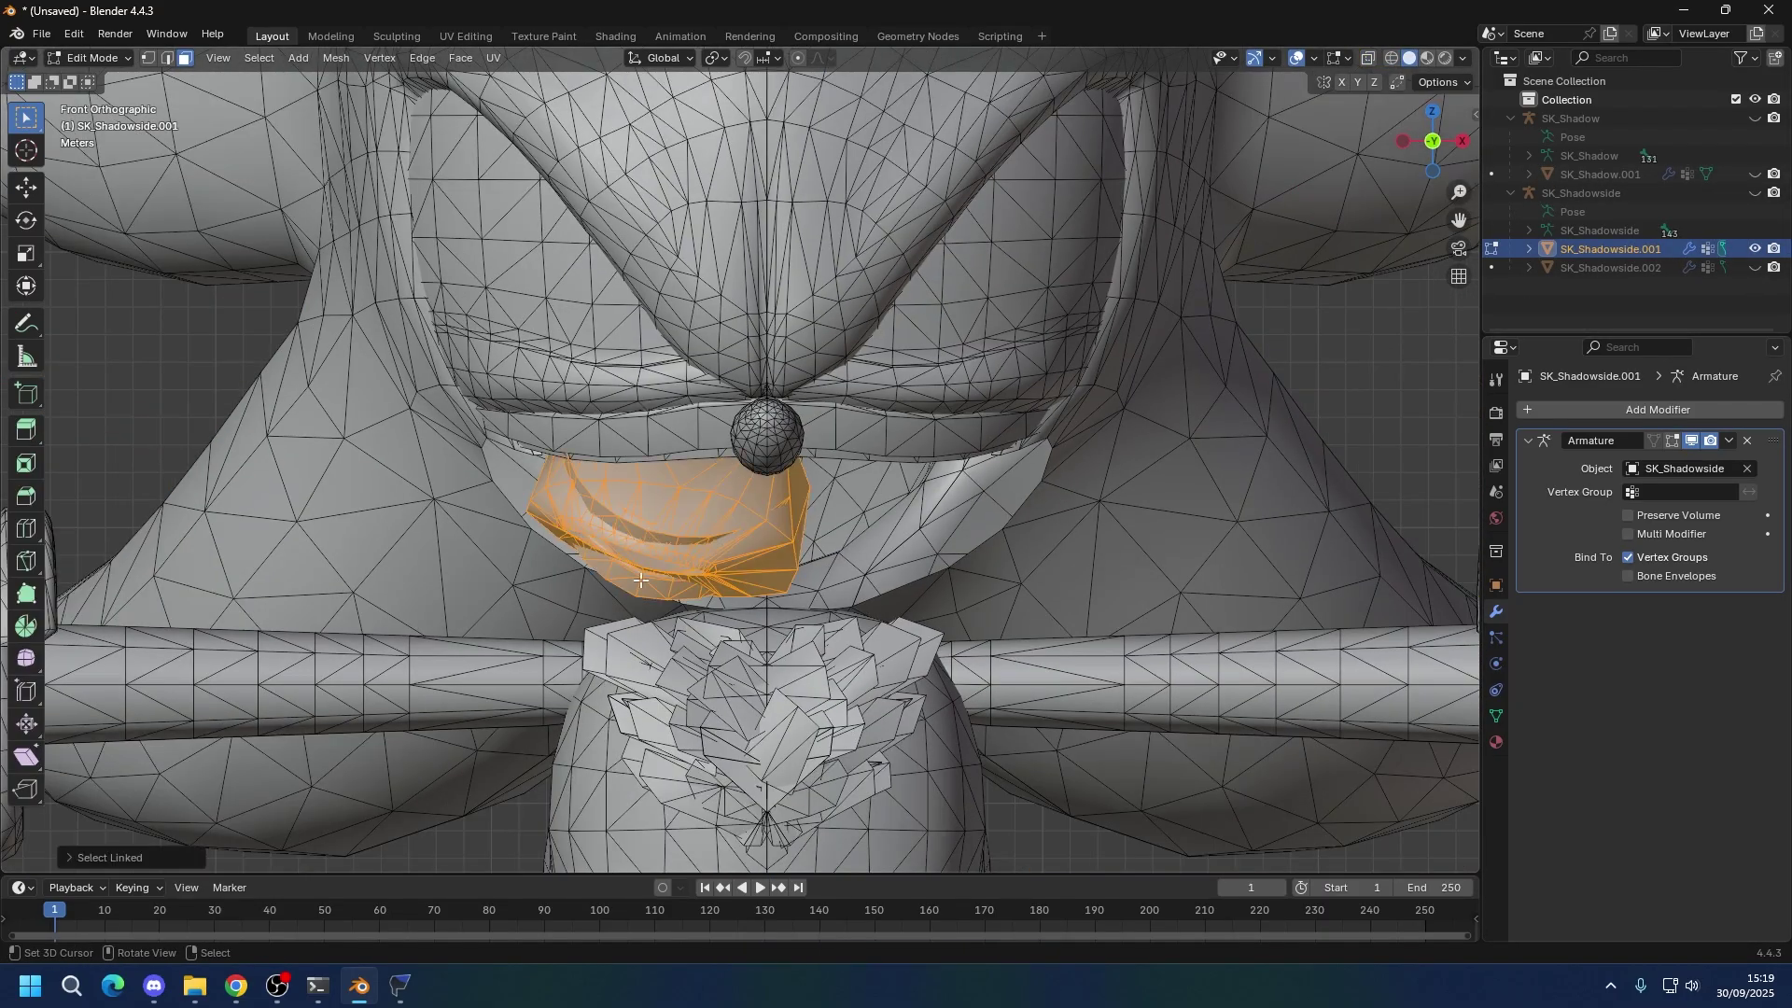
middle_click_drag(728, 523, 840, 467)
key("KP_1")
key("shift+z")
left_click(727, 506)
left_click(726, 505)
scroll(726, 506, "down", 5)
key("Tab")
key("a")
left_click(1496, 715)
left_click(1767, 510)
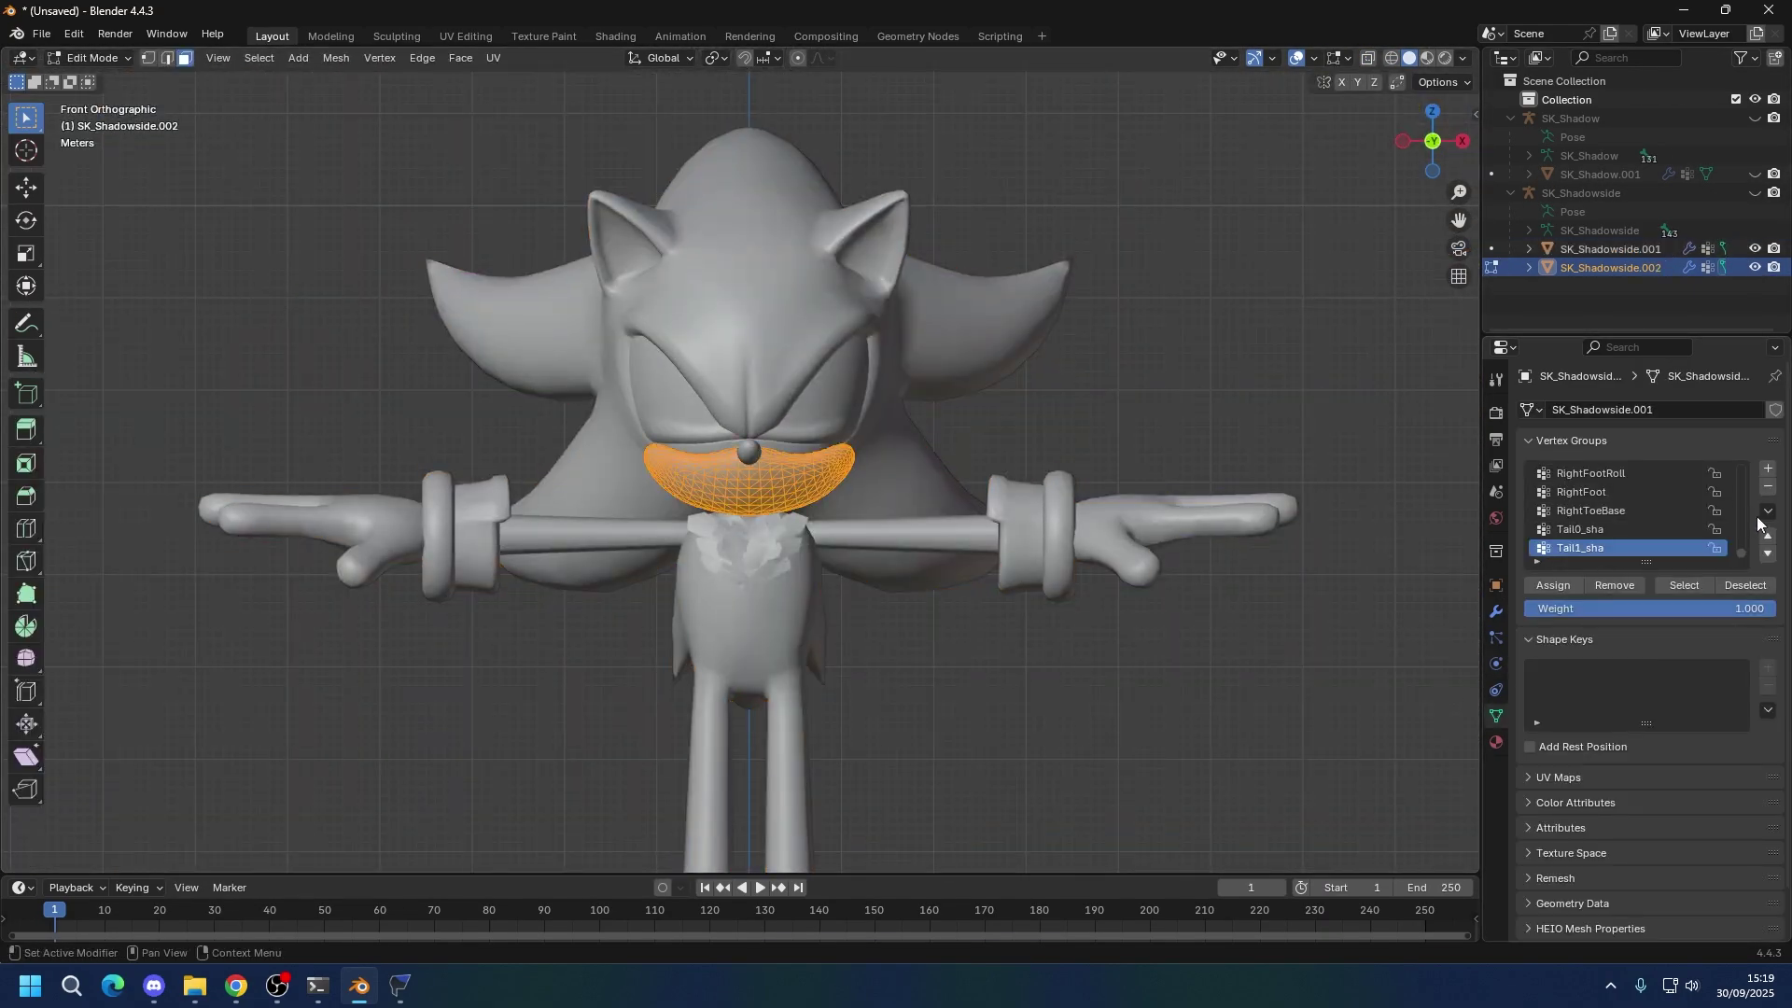
Join the mirrored mouth into the SK_Shadowside.001 body mesh.
left_click(1544, 585)
key("Tab")
left_click(746, 606, "shift")
key("ctrl+j")
key("ctrl+Tab")
key("ctrl+Tab")
mouse_move(839, 373)
middle_mouse_down()
mouse_move(1045, 311)
mouse_move(864, 316)
mouse_move(640, 504)
middle_mouse_up()
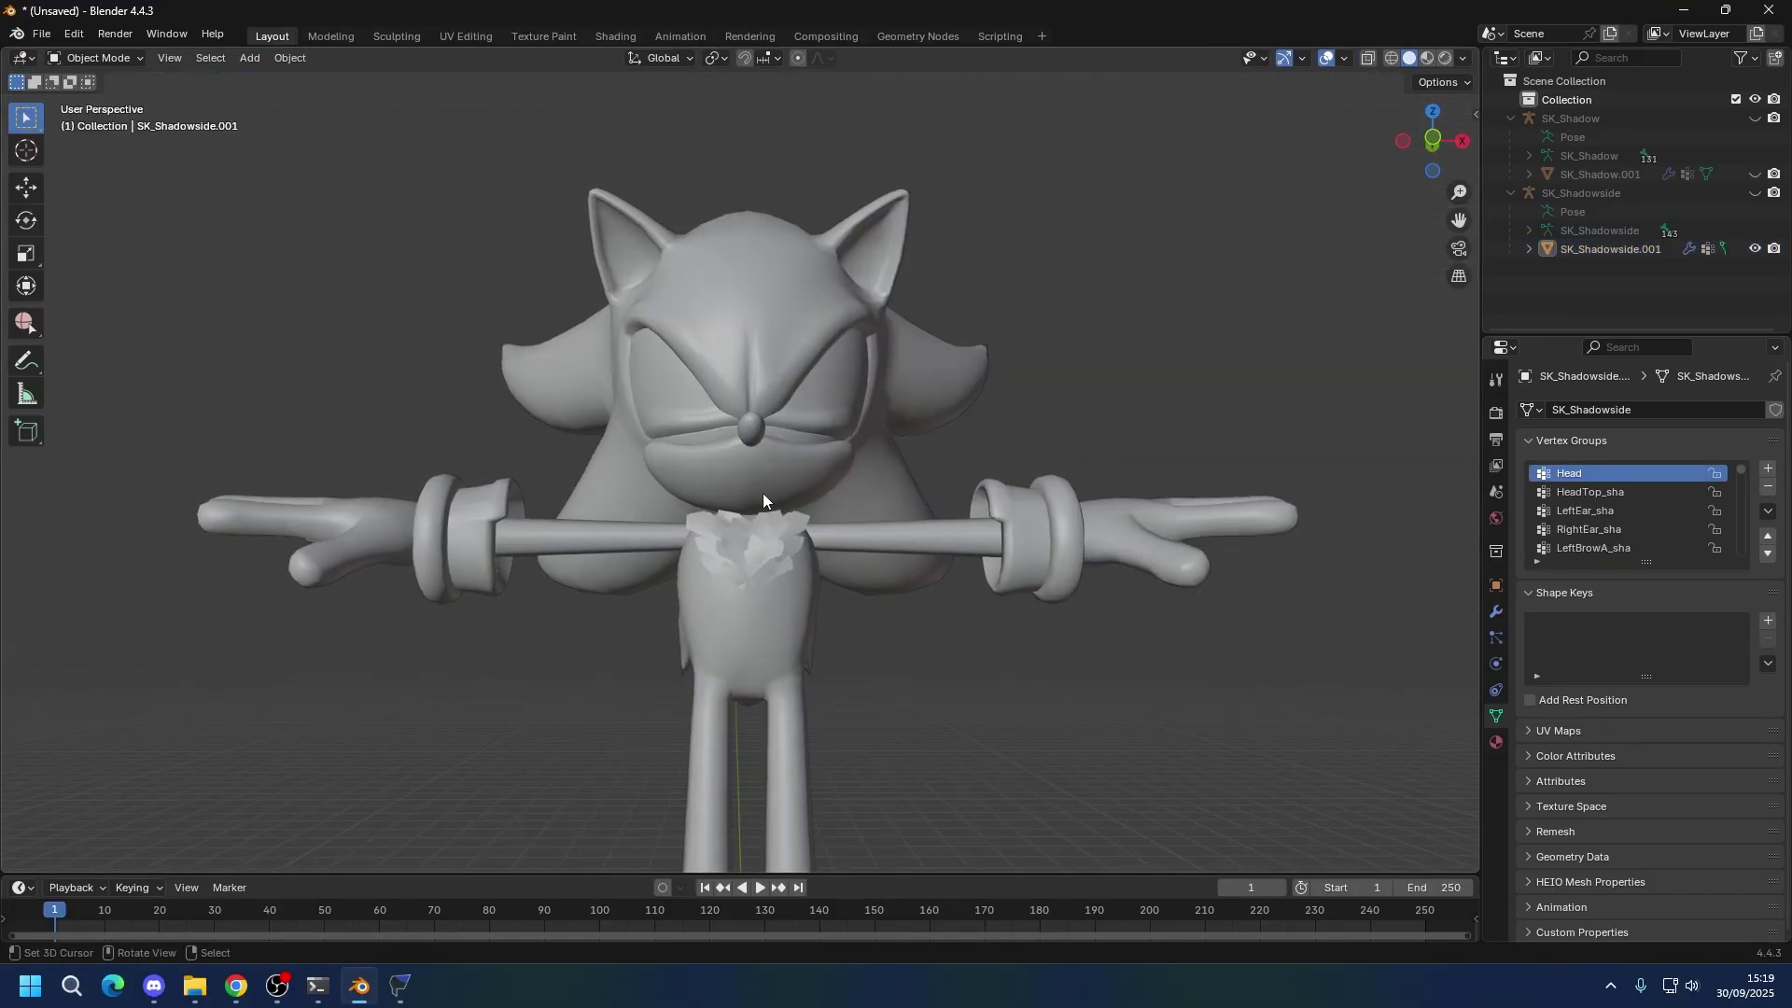
scroll(763, 492, "up", 5)
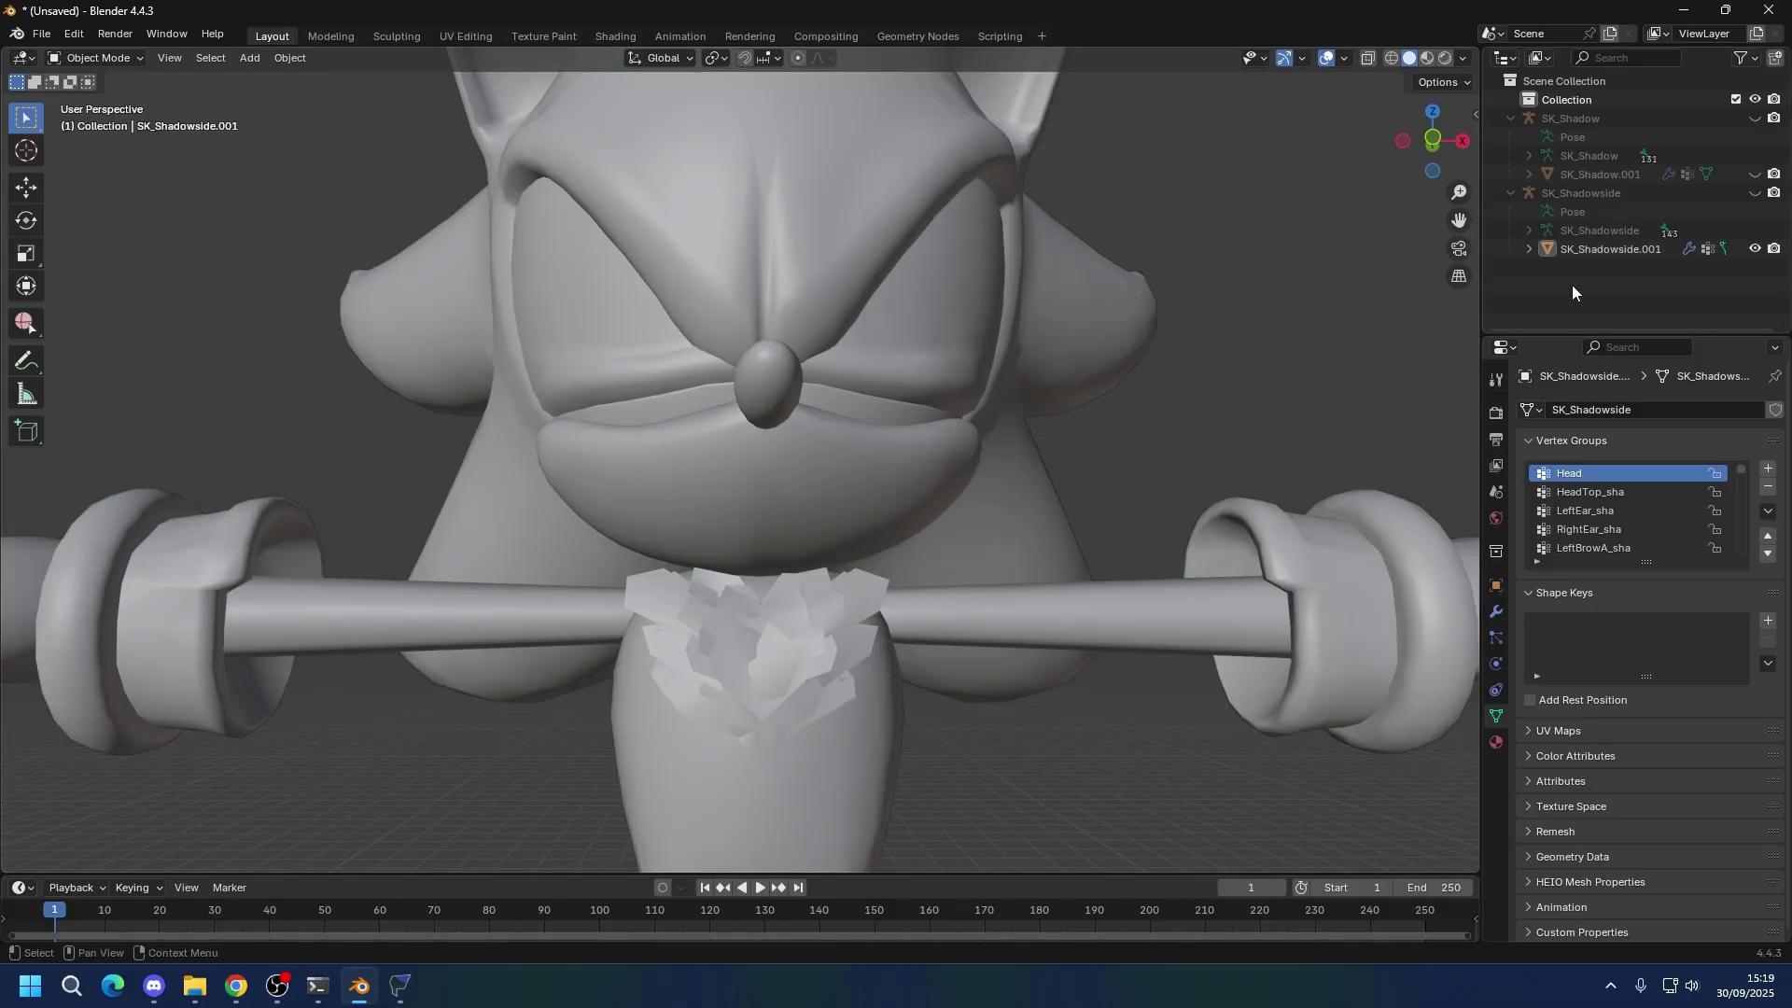
scroll(1162, 232, "down", 5)
scroll(1162, 231, "down", 2)
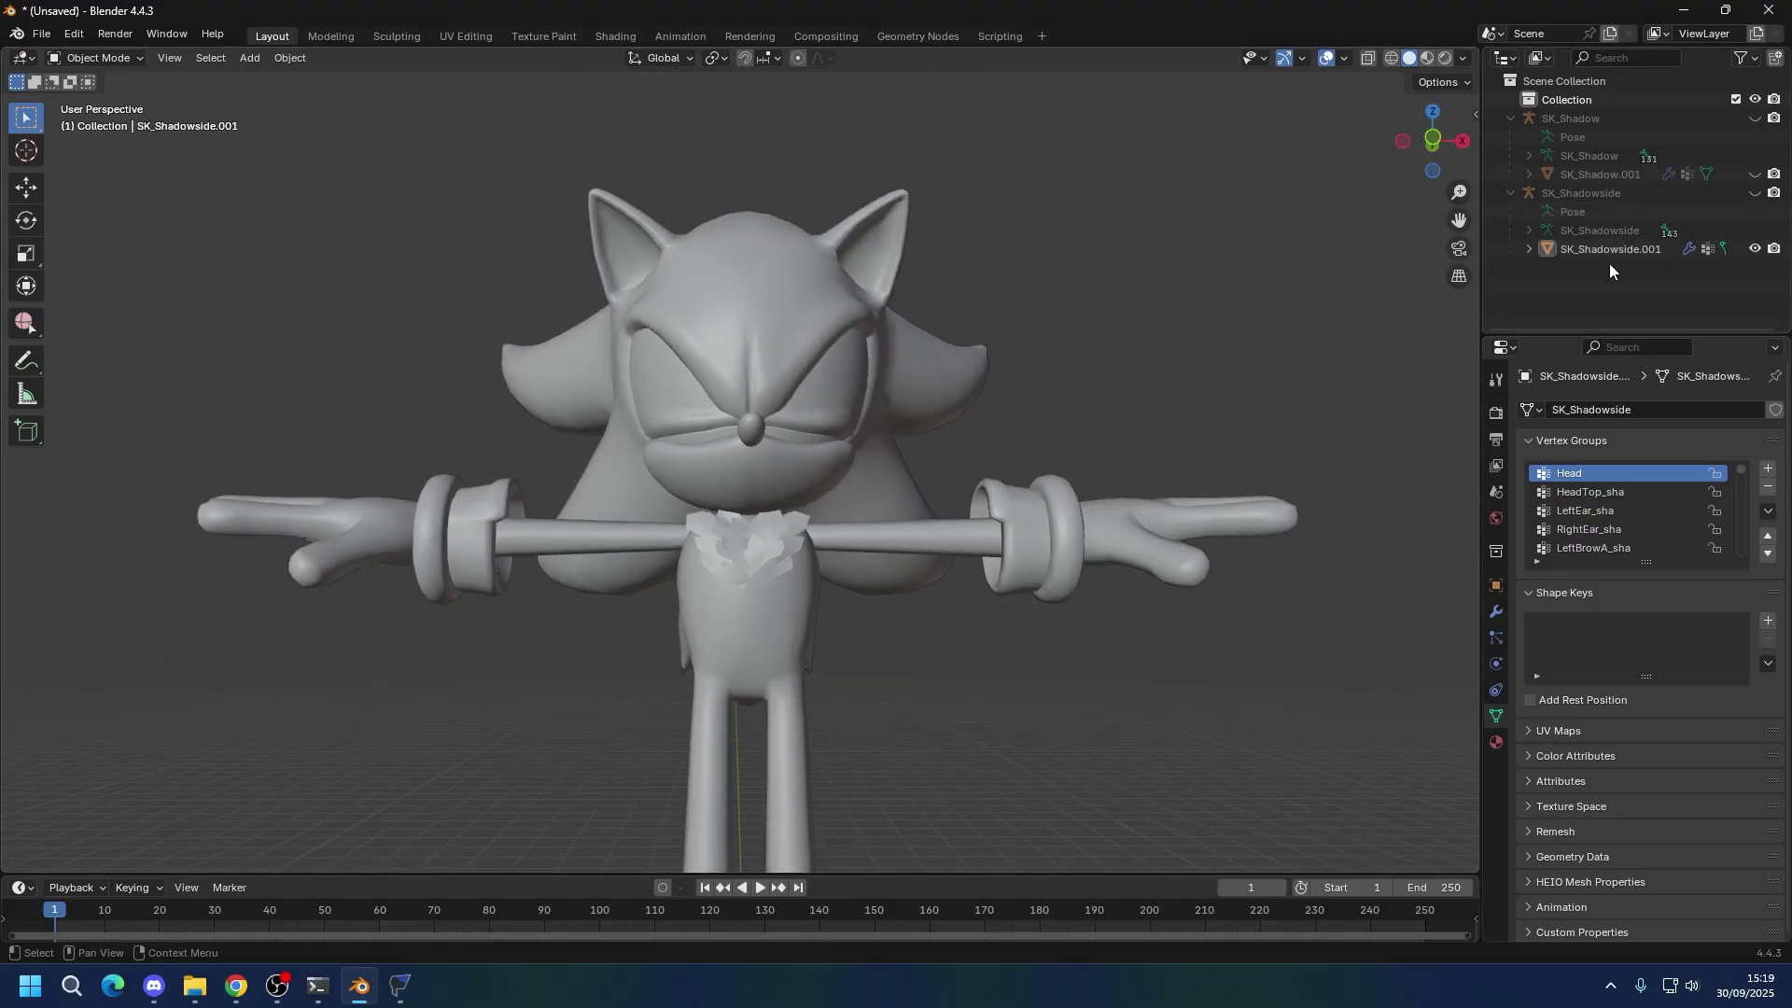
Delete the old SK_Shadow.001 mesh and duplicate SK_Shadowside.001 in place.
left_click(1609, 249)
left_click(1599, 176)
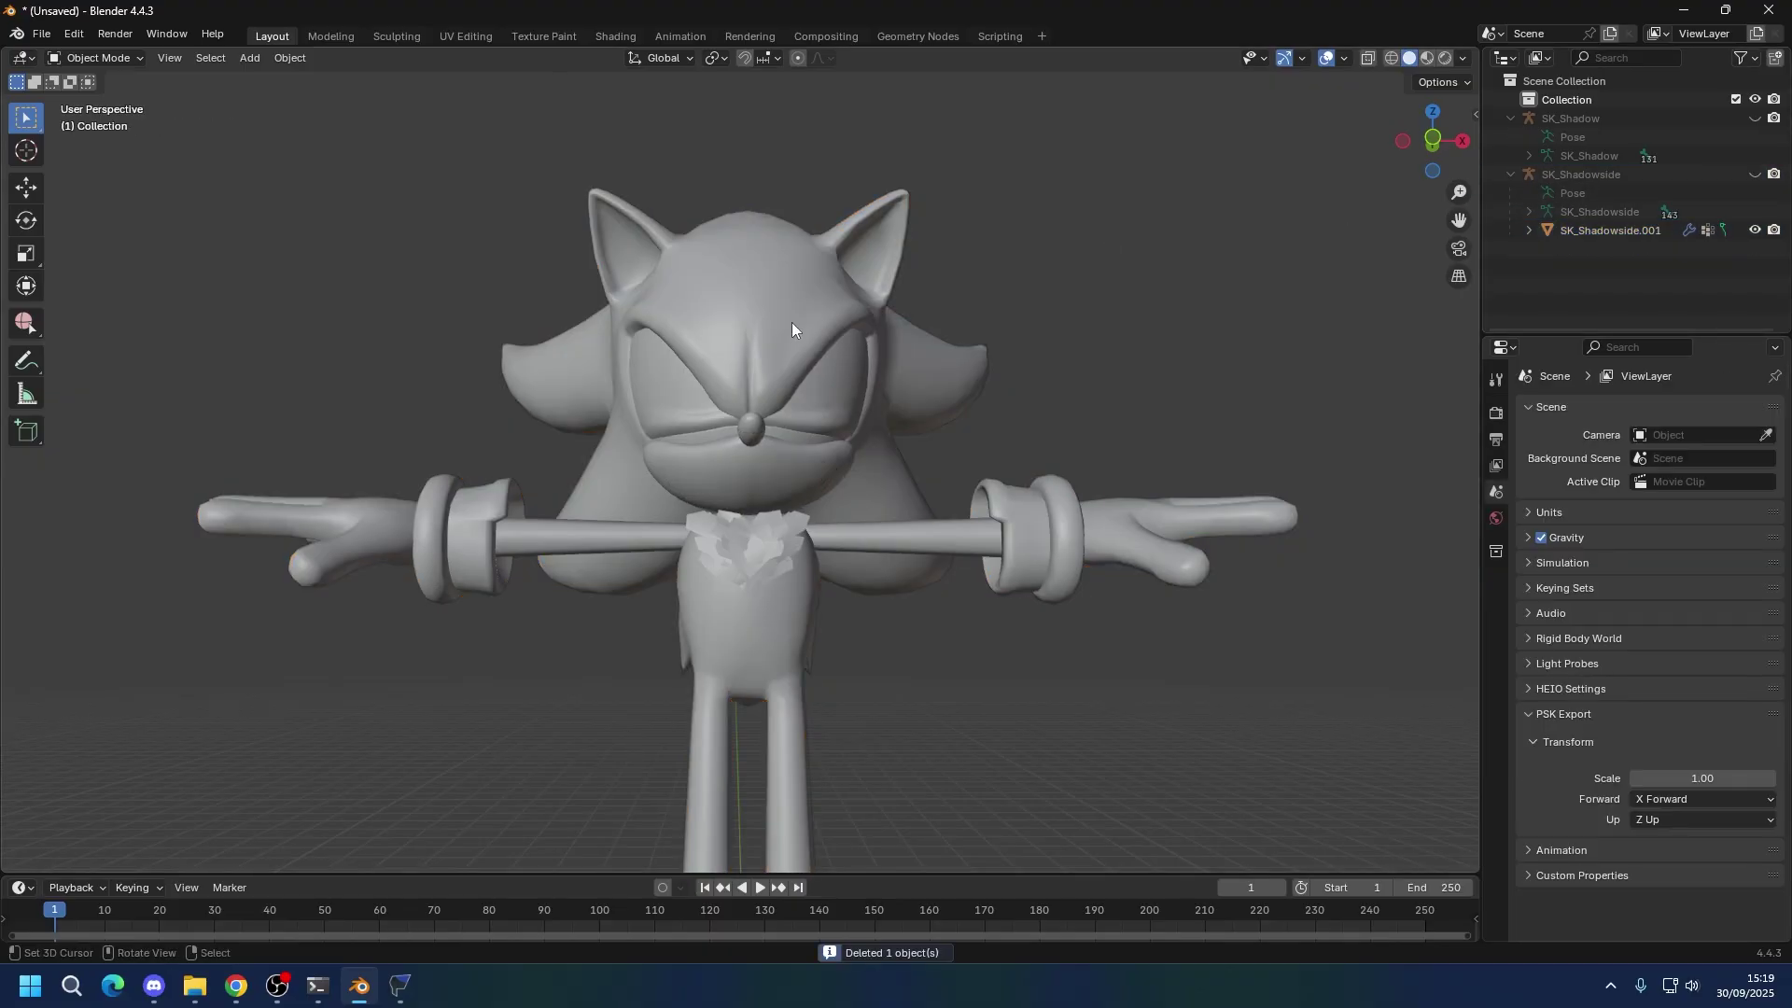
key("Delete")
left_click(1599, 231)
key("shift+d")
right_click(1405, 220)
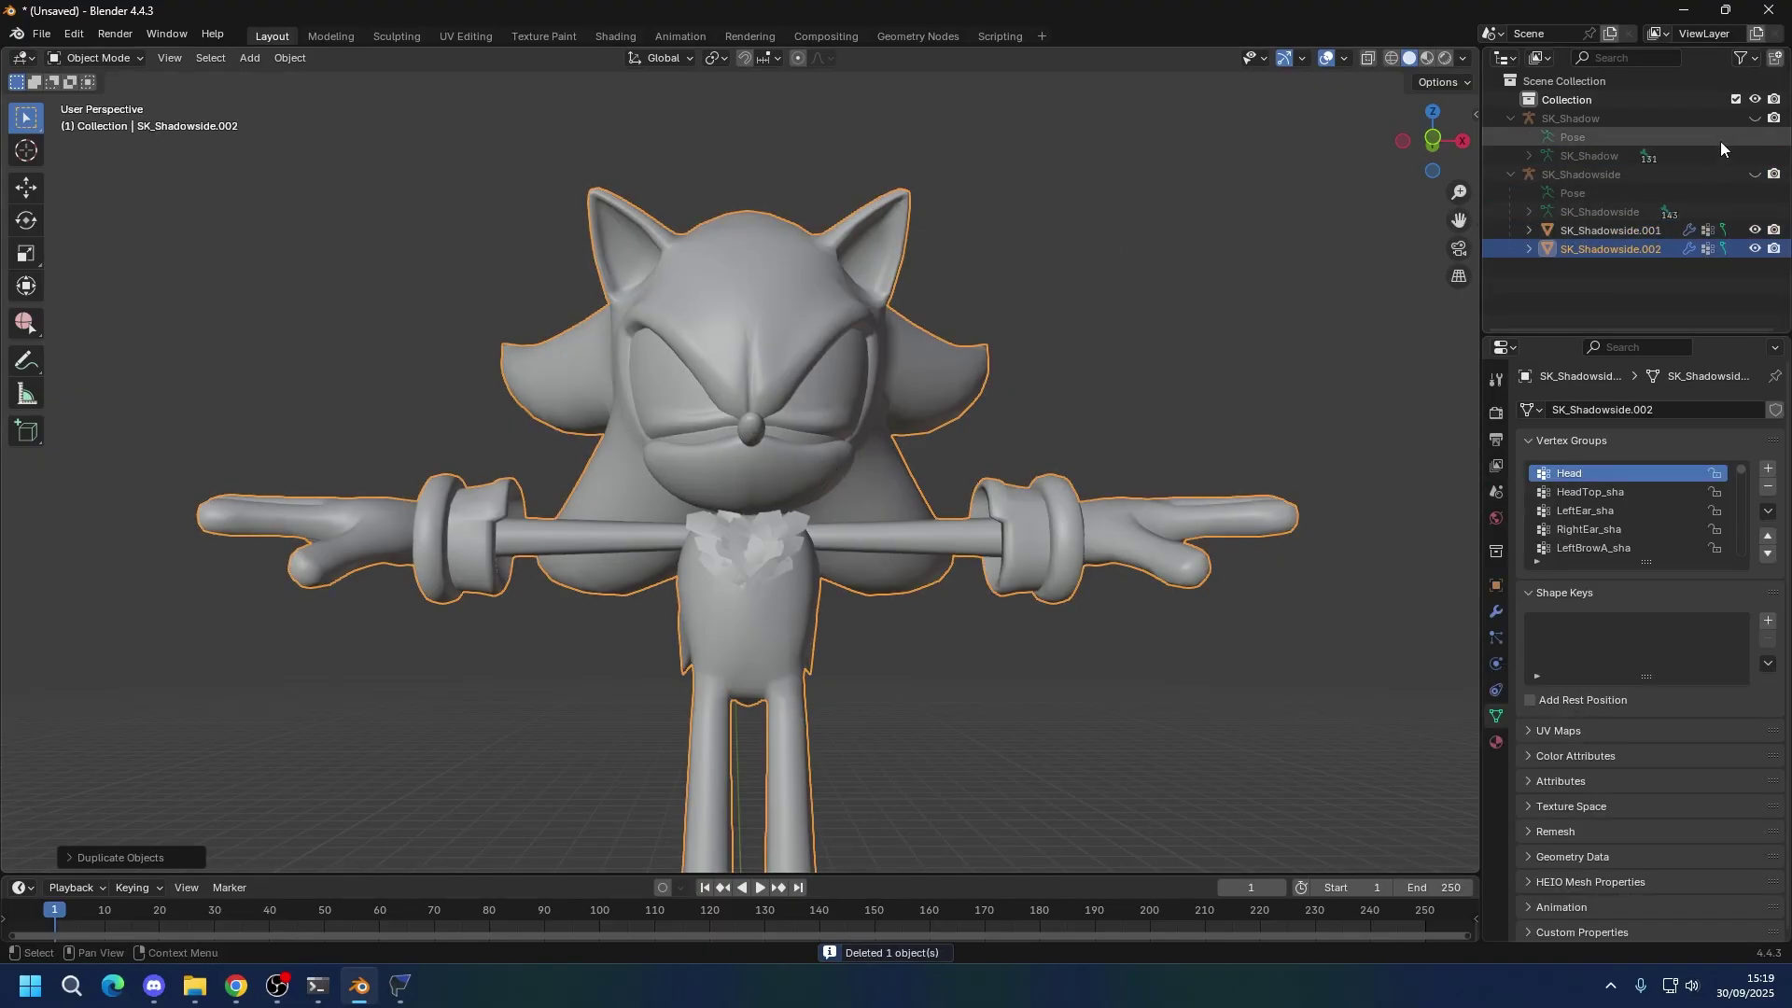
Parent the duplicate to the SK_Shadow armature, keeping its transform, and retarget its Armature modifier.
left_click(1570, 119, "ctrl")
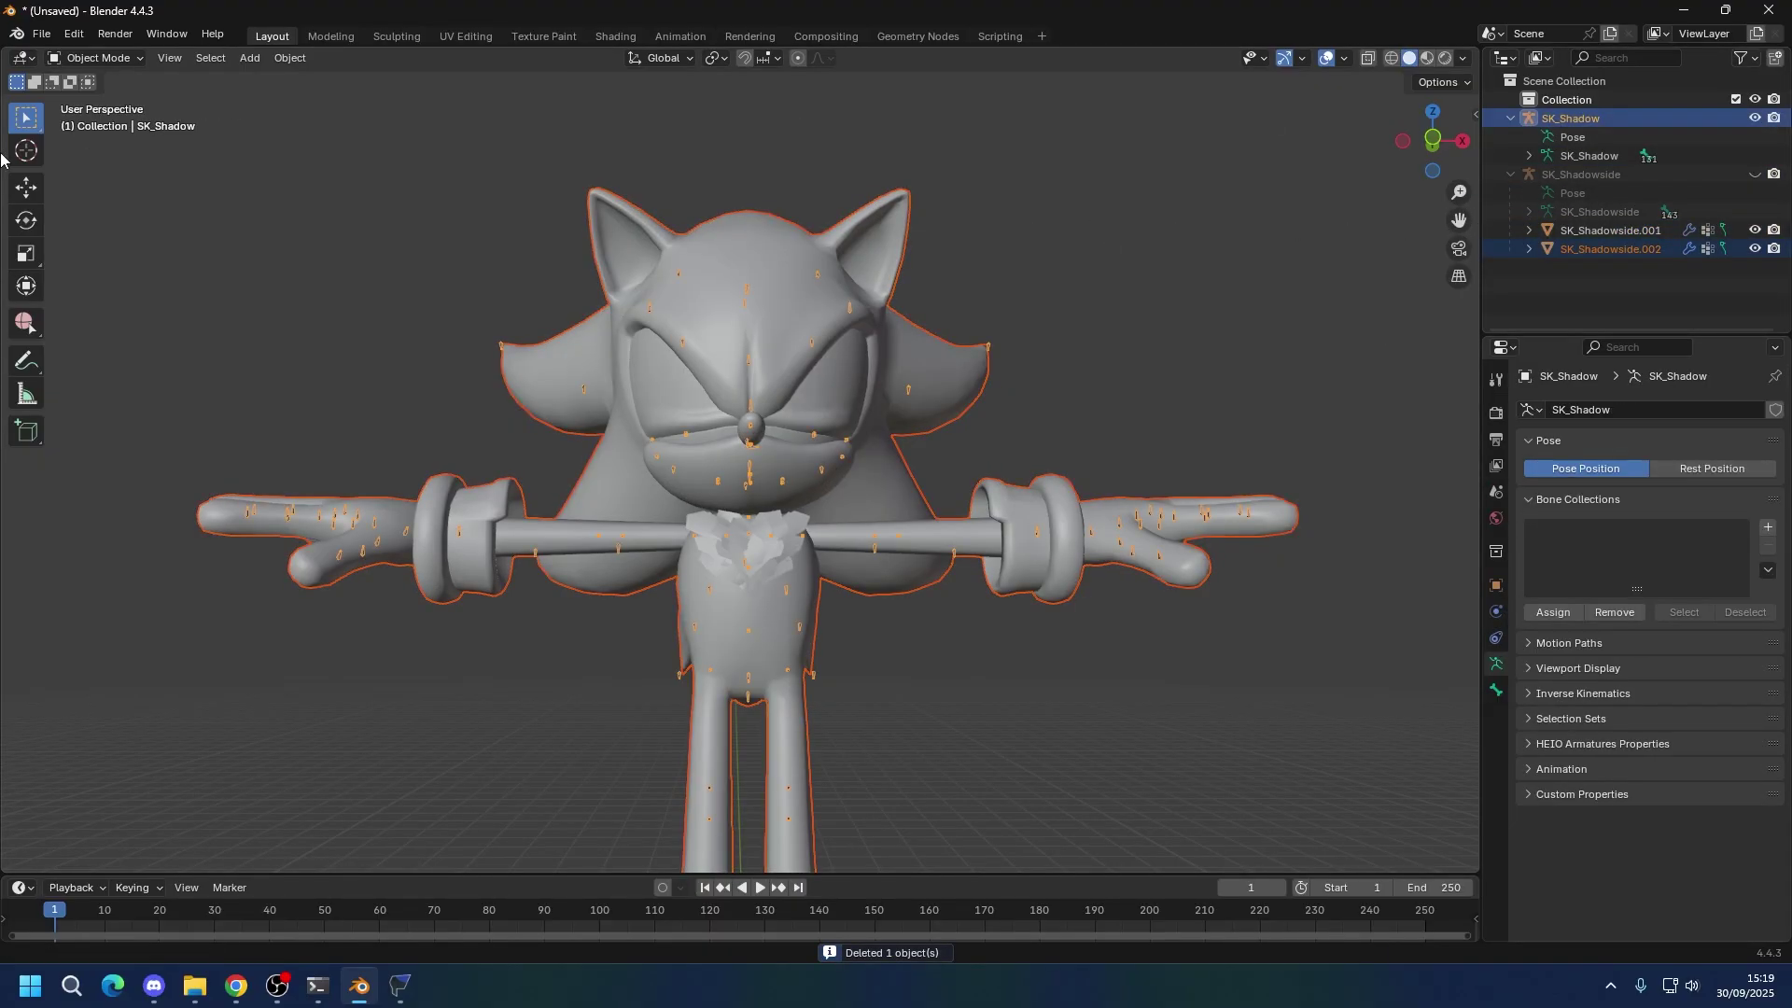
key("ctrl+p")
left_click(332, 222)
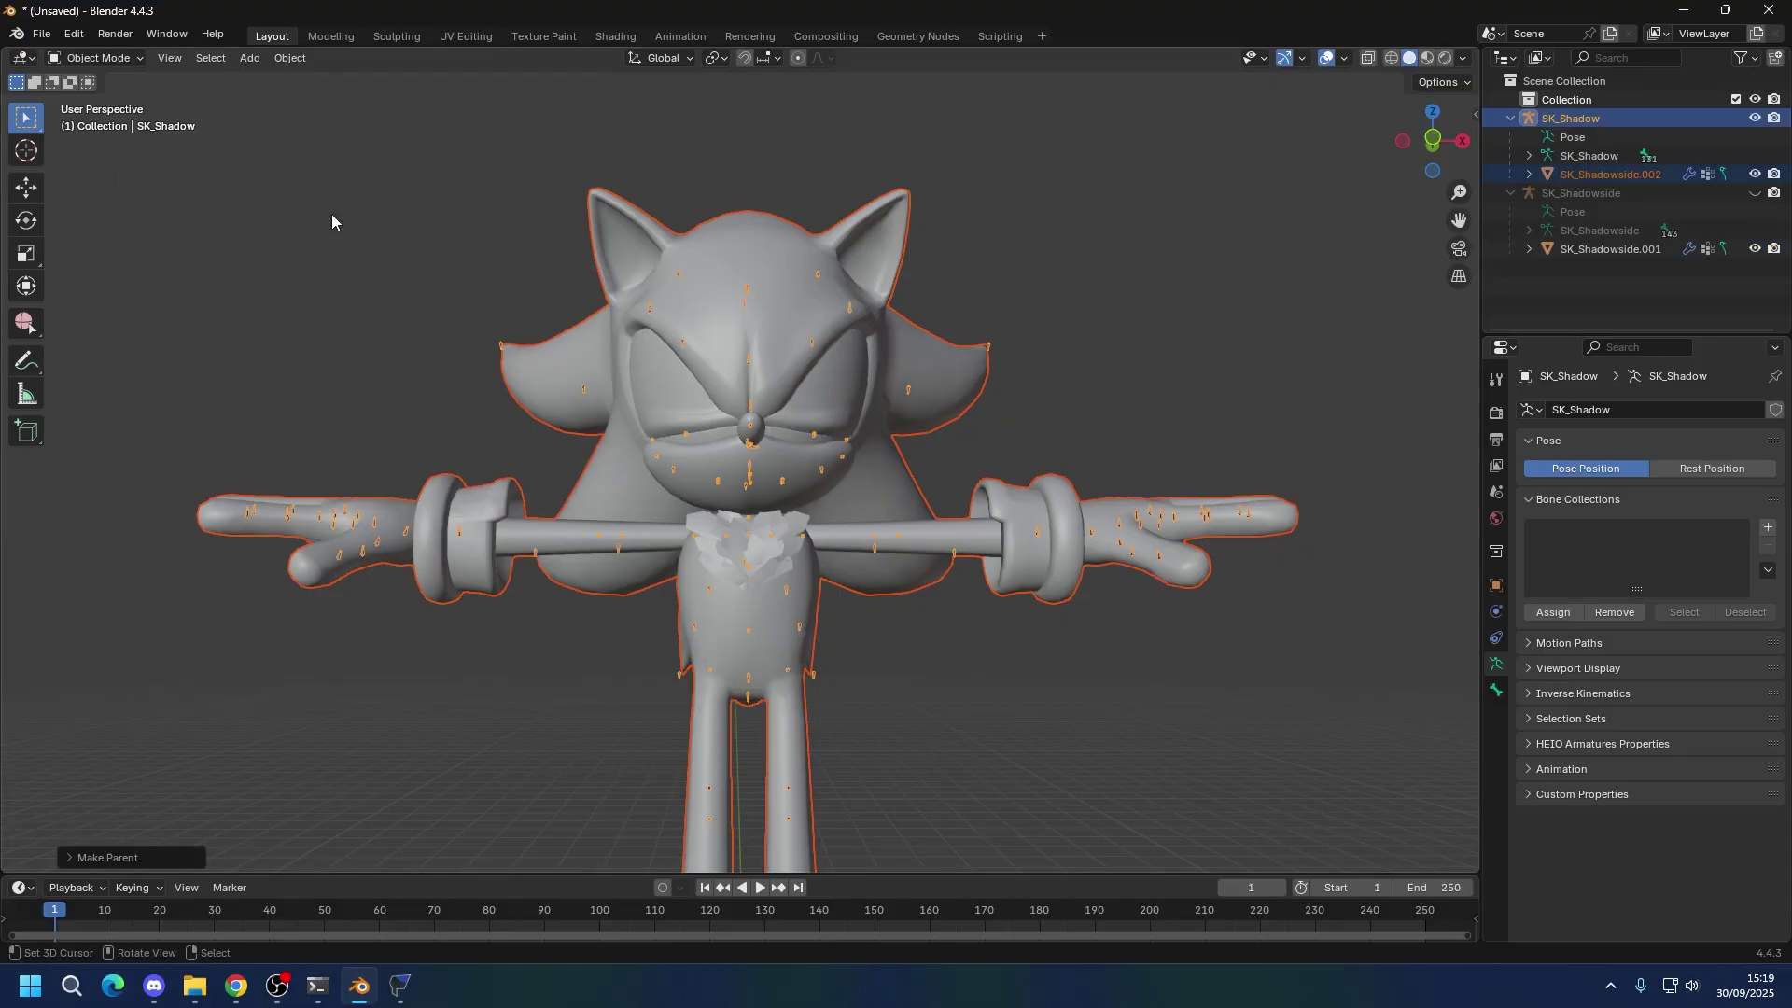
left_click(1586, 175)
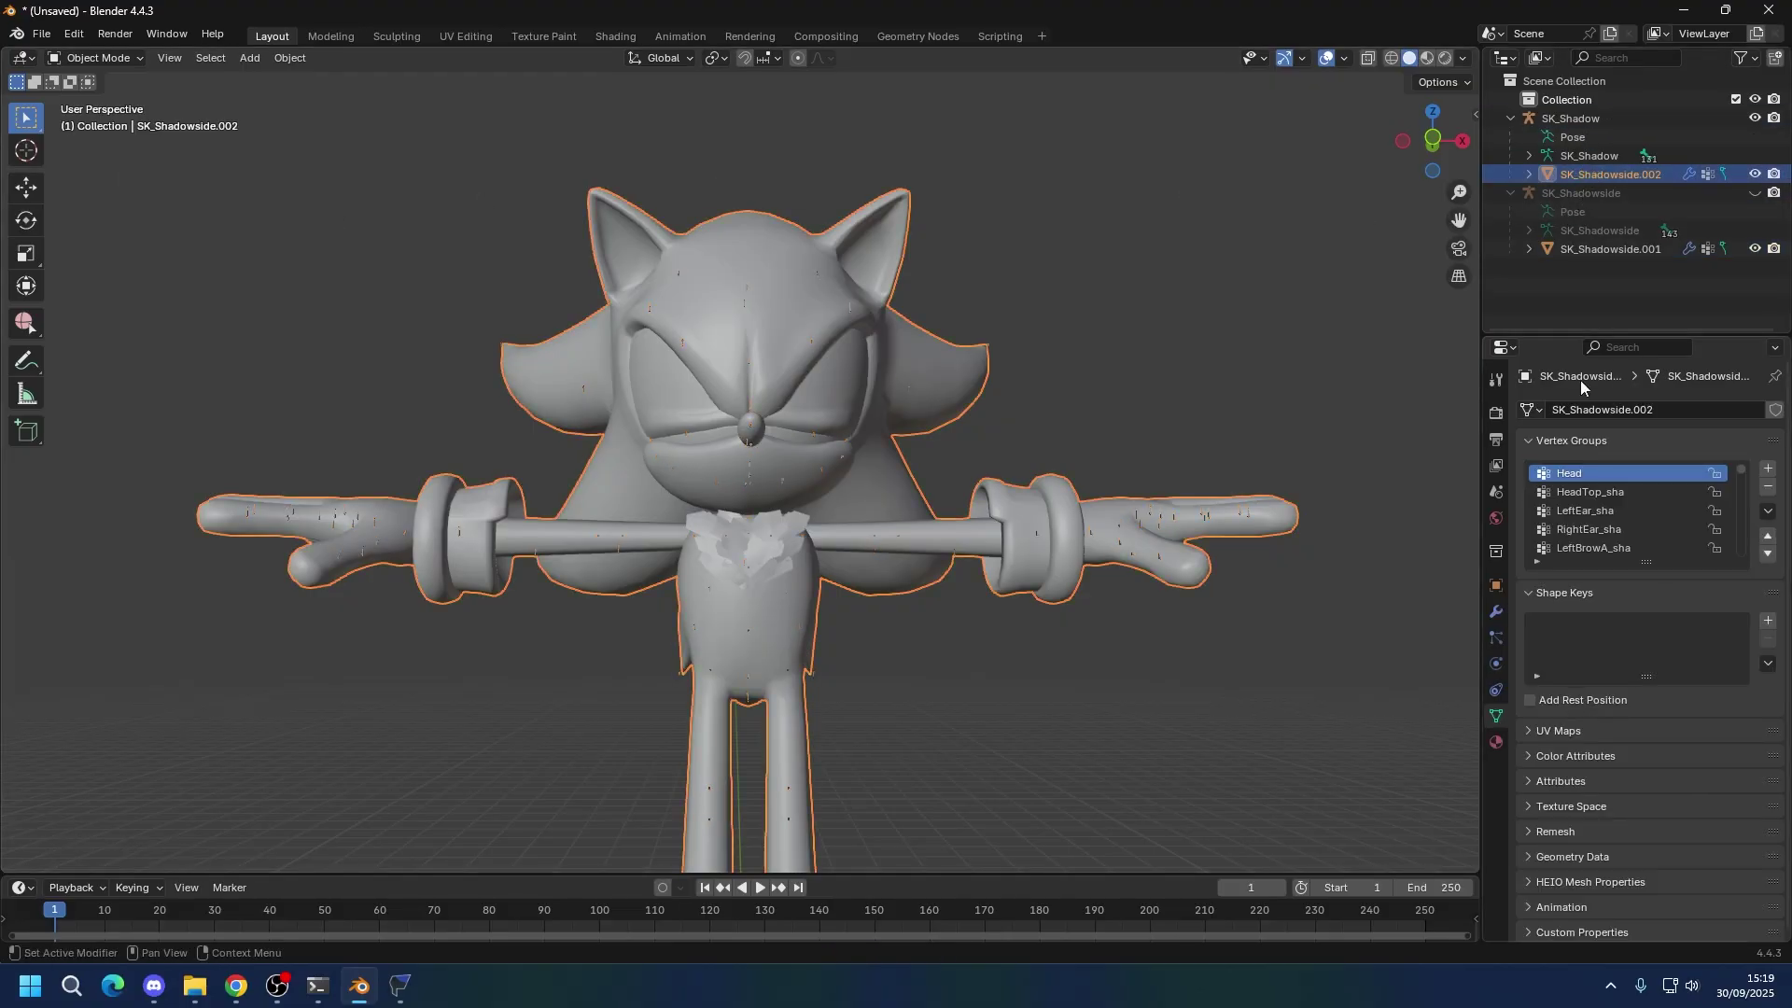
left_click(1496, 611)
left_click(1650, 466)
Bind the copy's modifier to SK_Shadow and rename the armature object to Armature.
left_click(1634, 496)
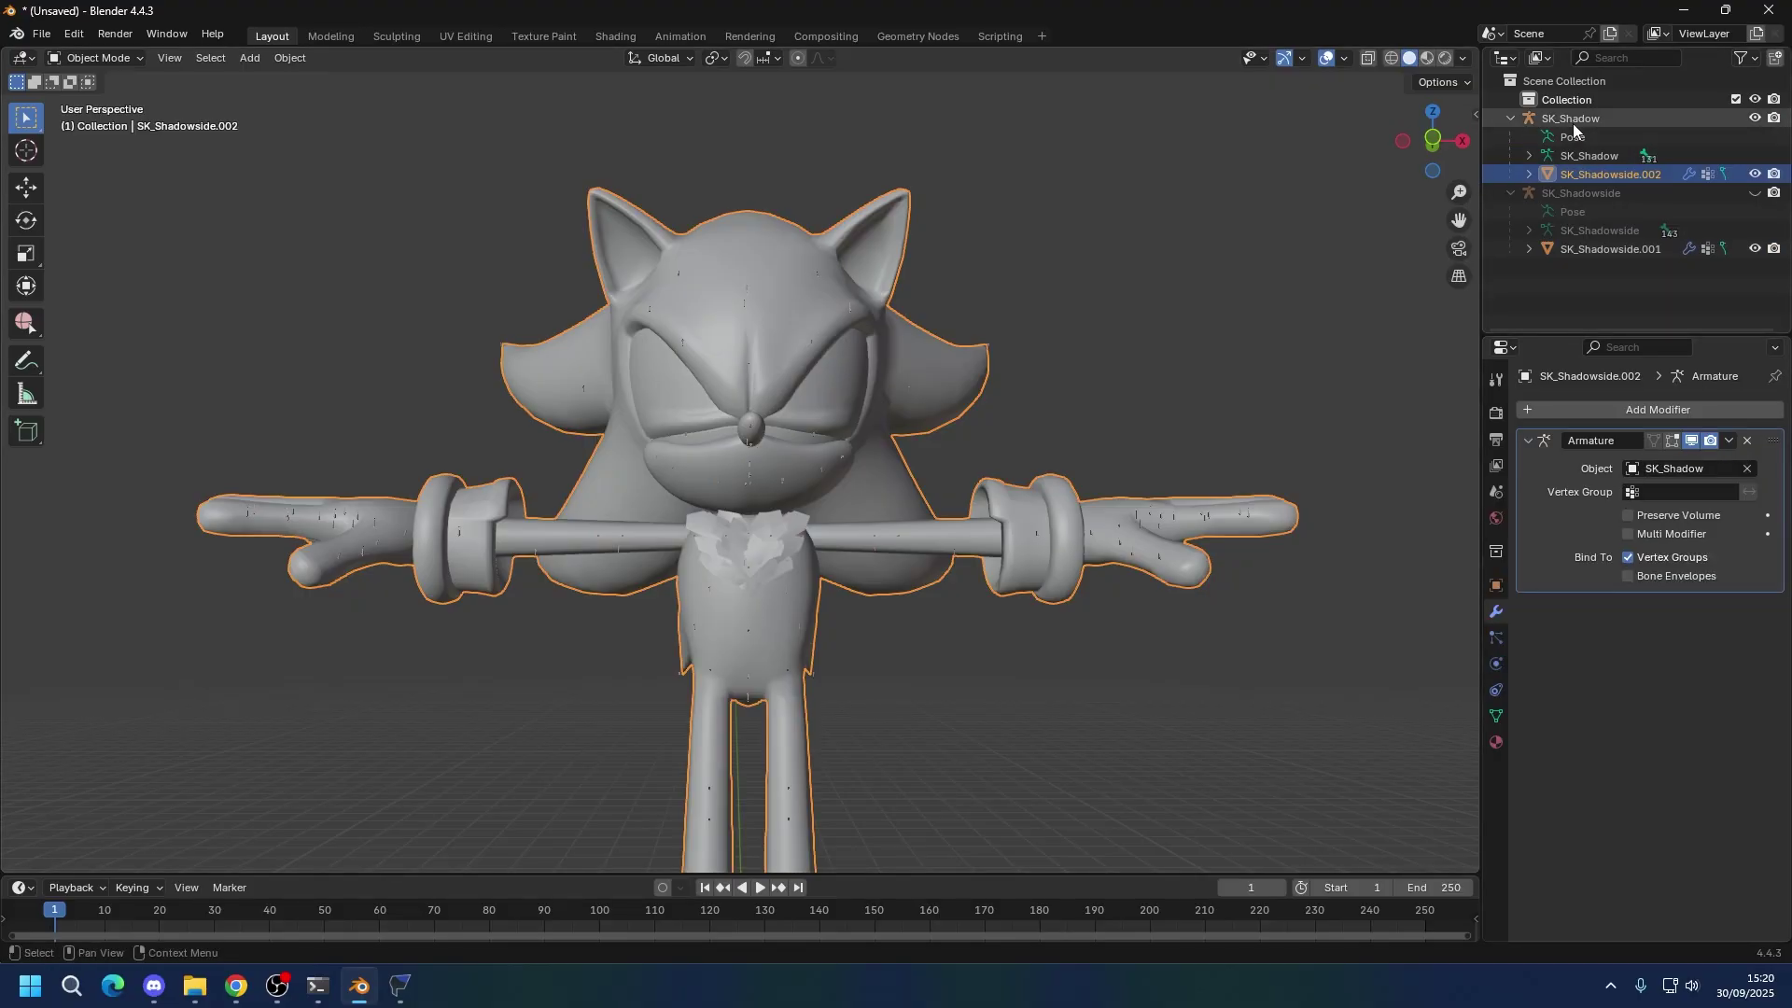
left_click(1572, 119)
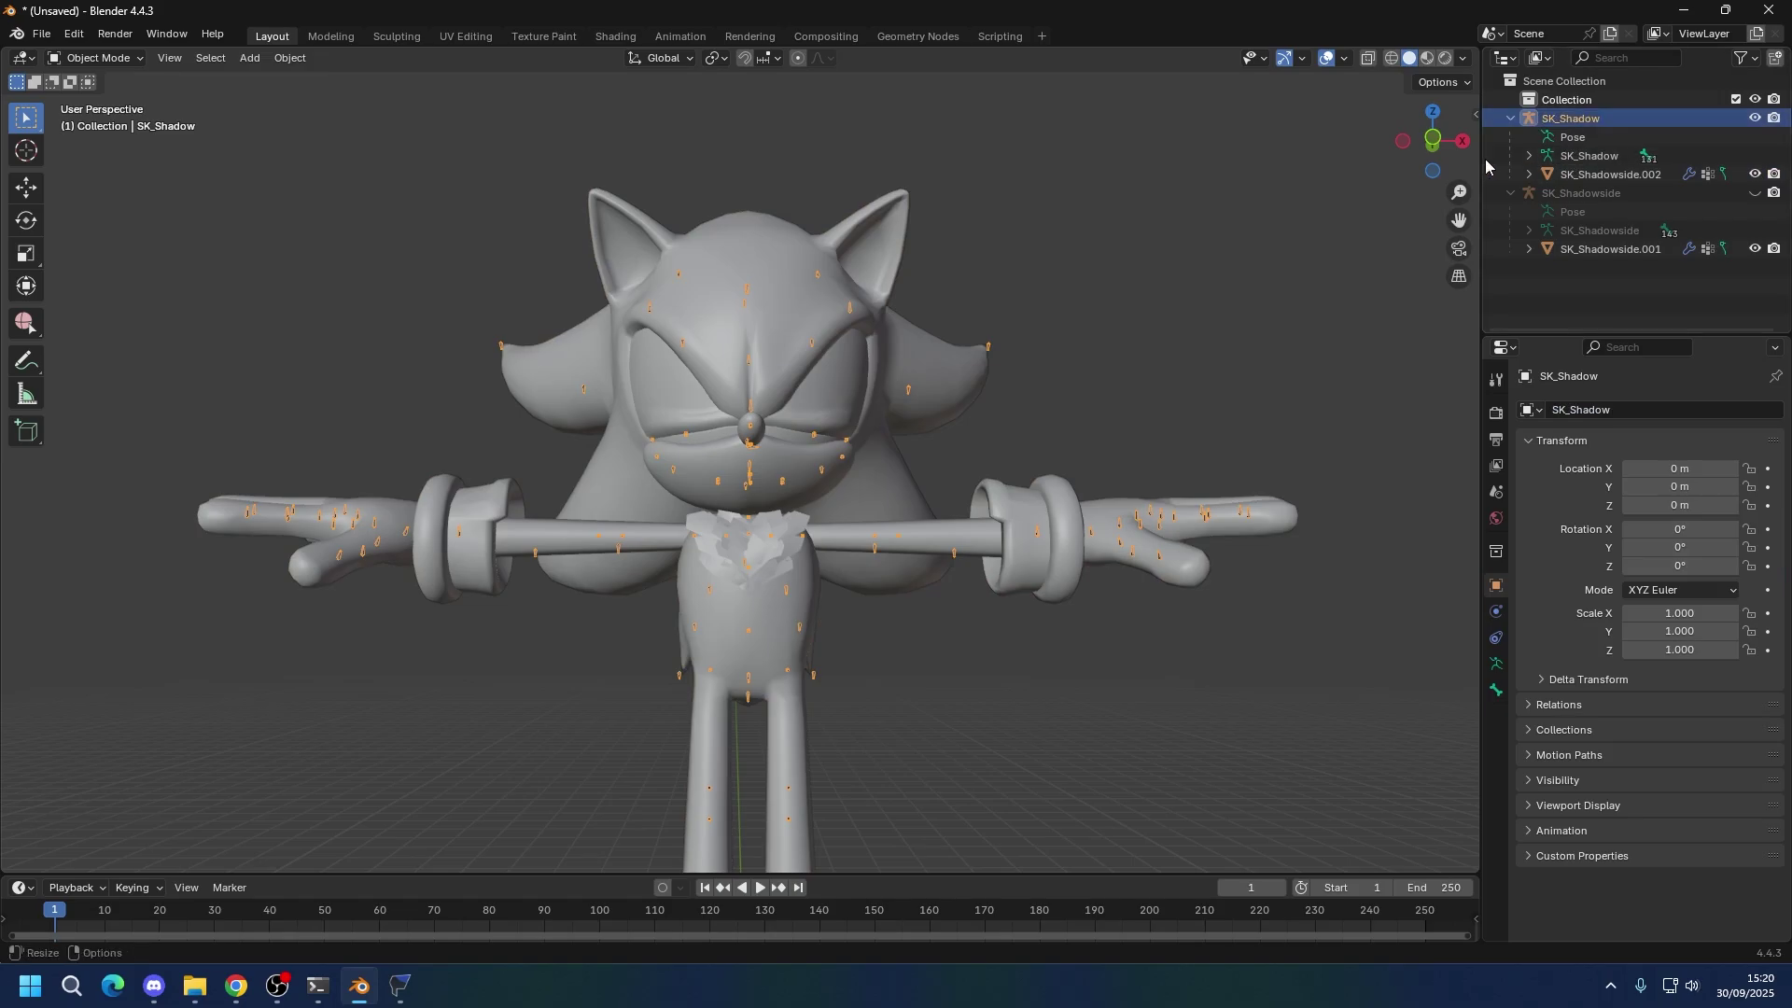
double_click(1564, 121)
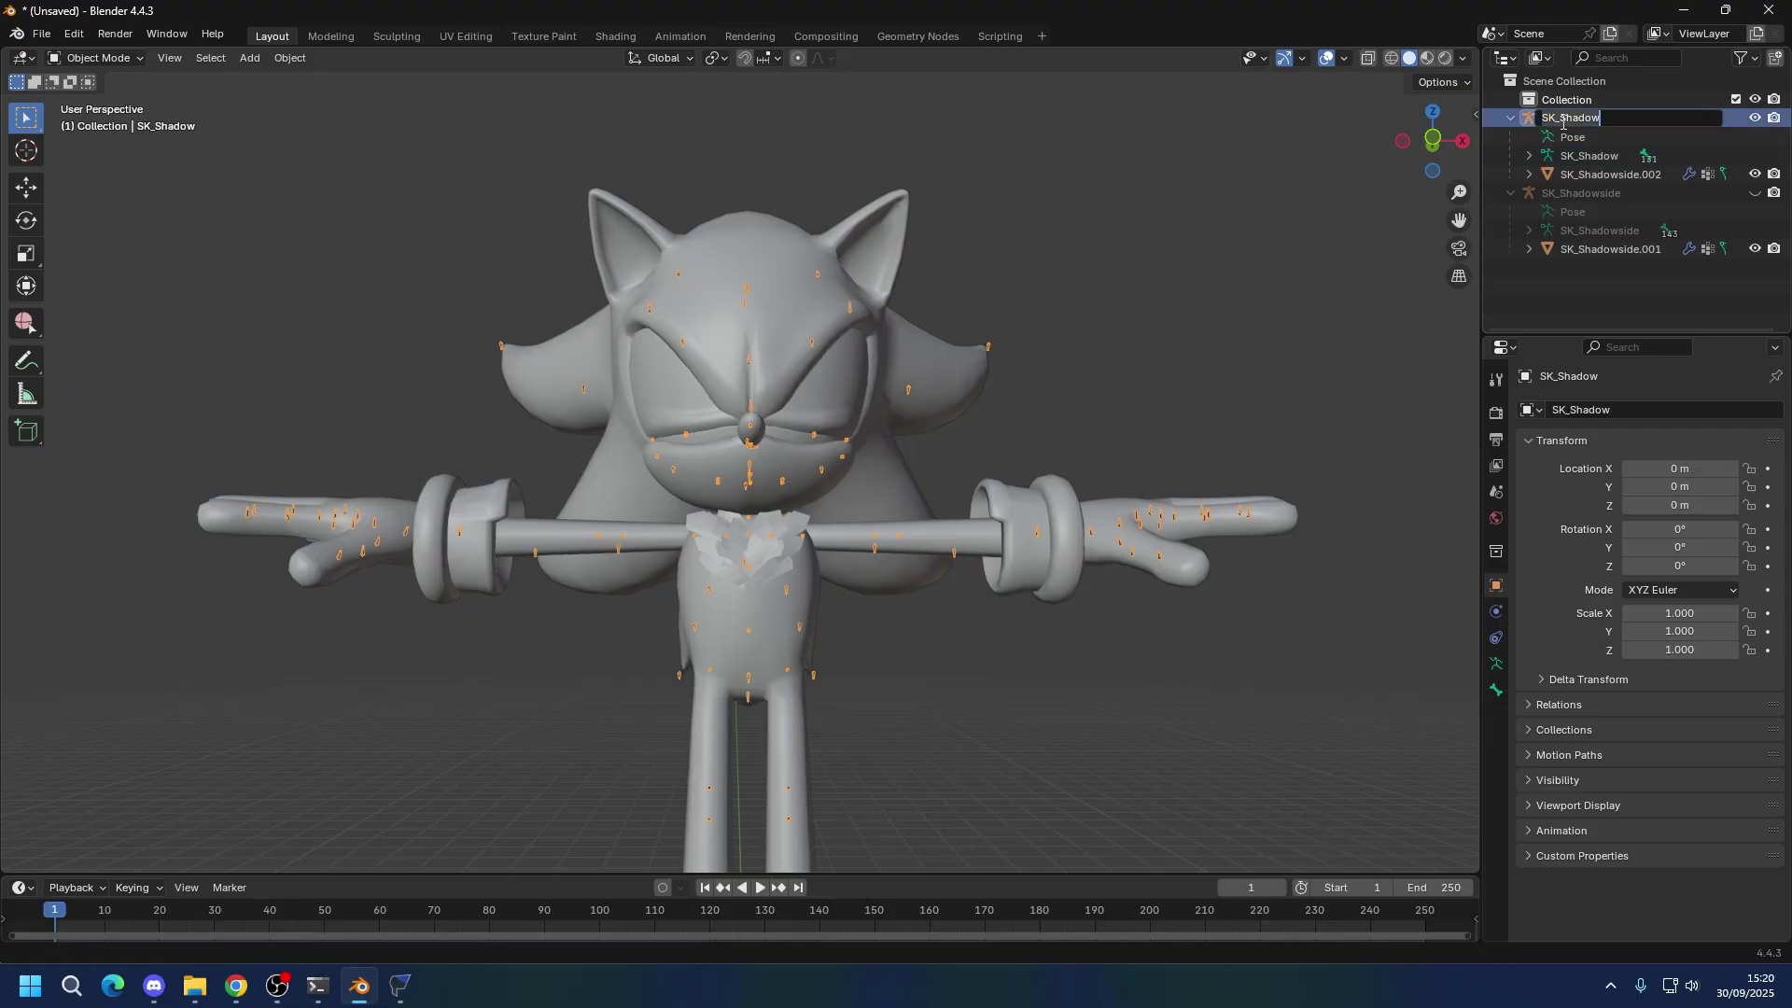
key("ctrl+a")
type("Armature")
key("Return")
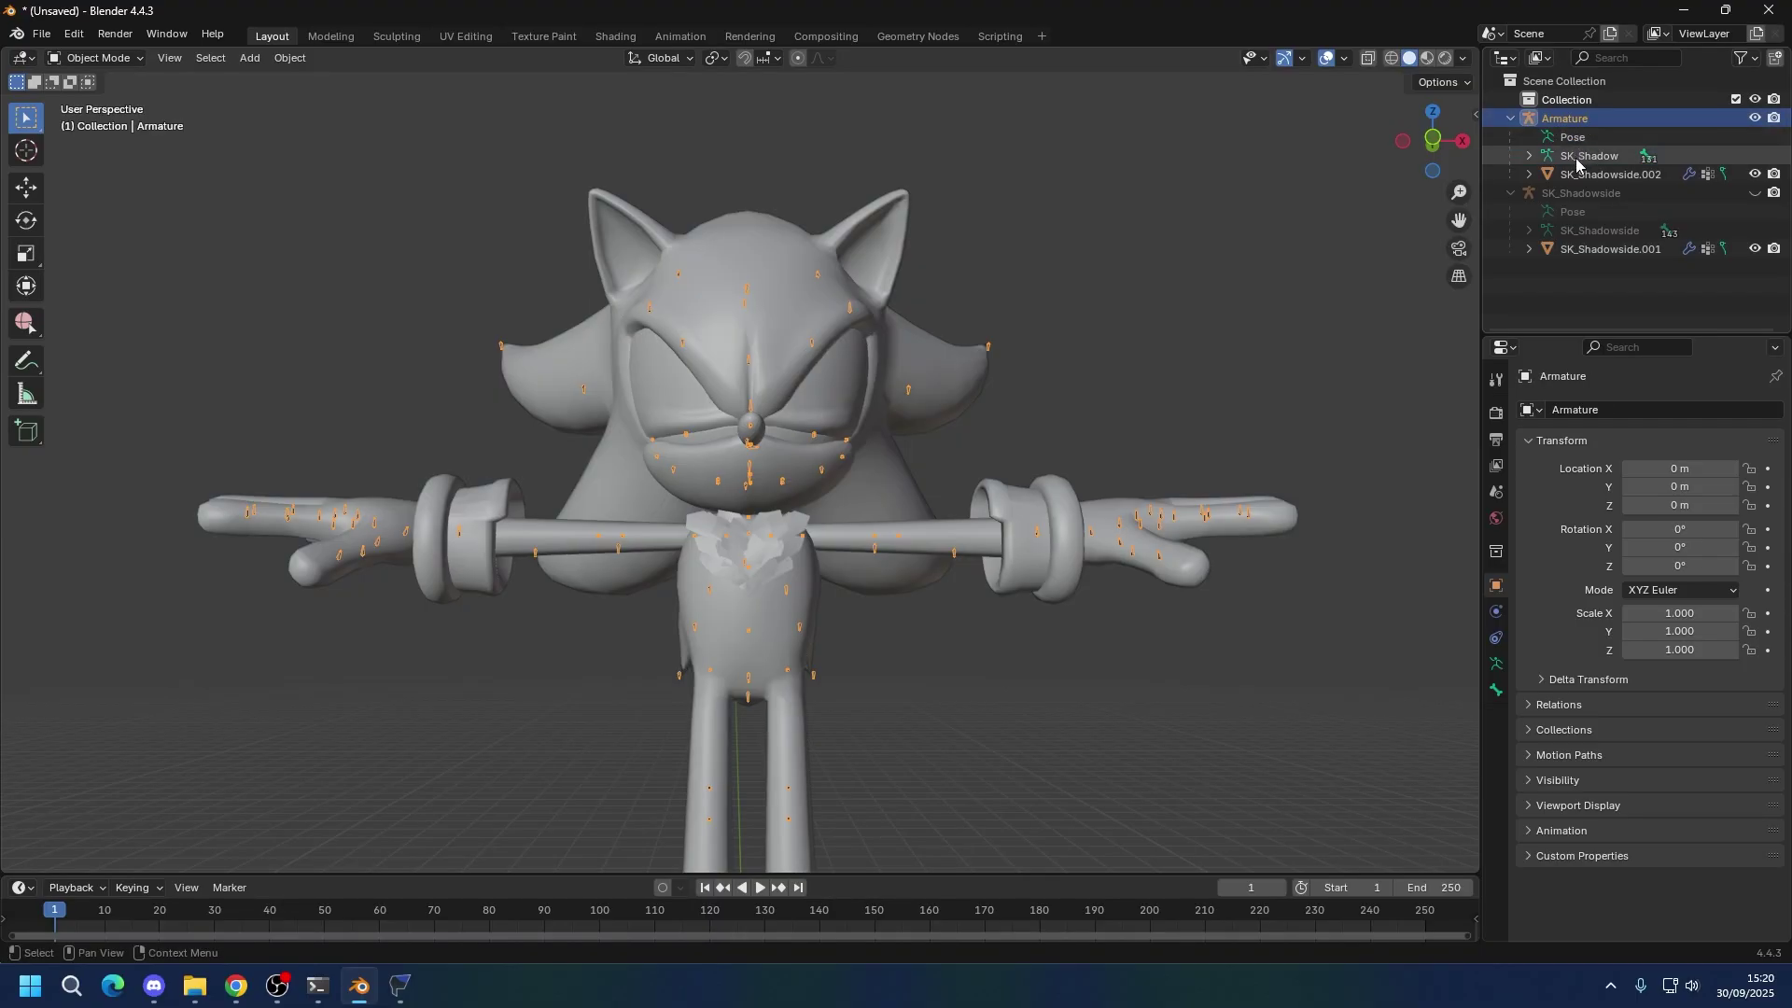
Rename the armature data to Armature and select the SK_Shadowside.002 mesh.
double_click(1578, 161)
type("Arma")
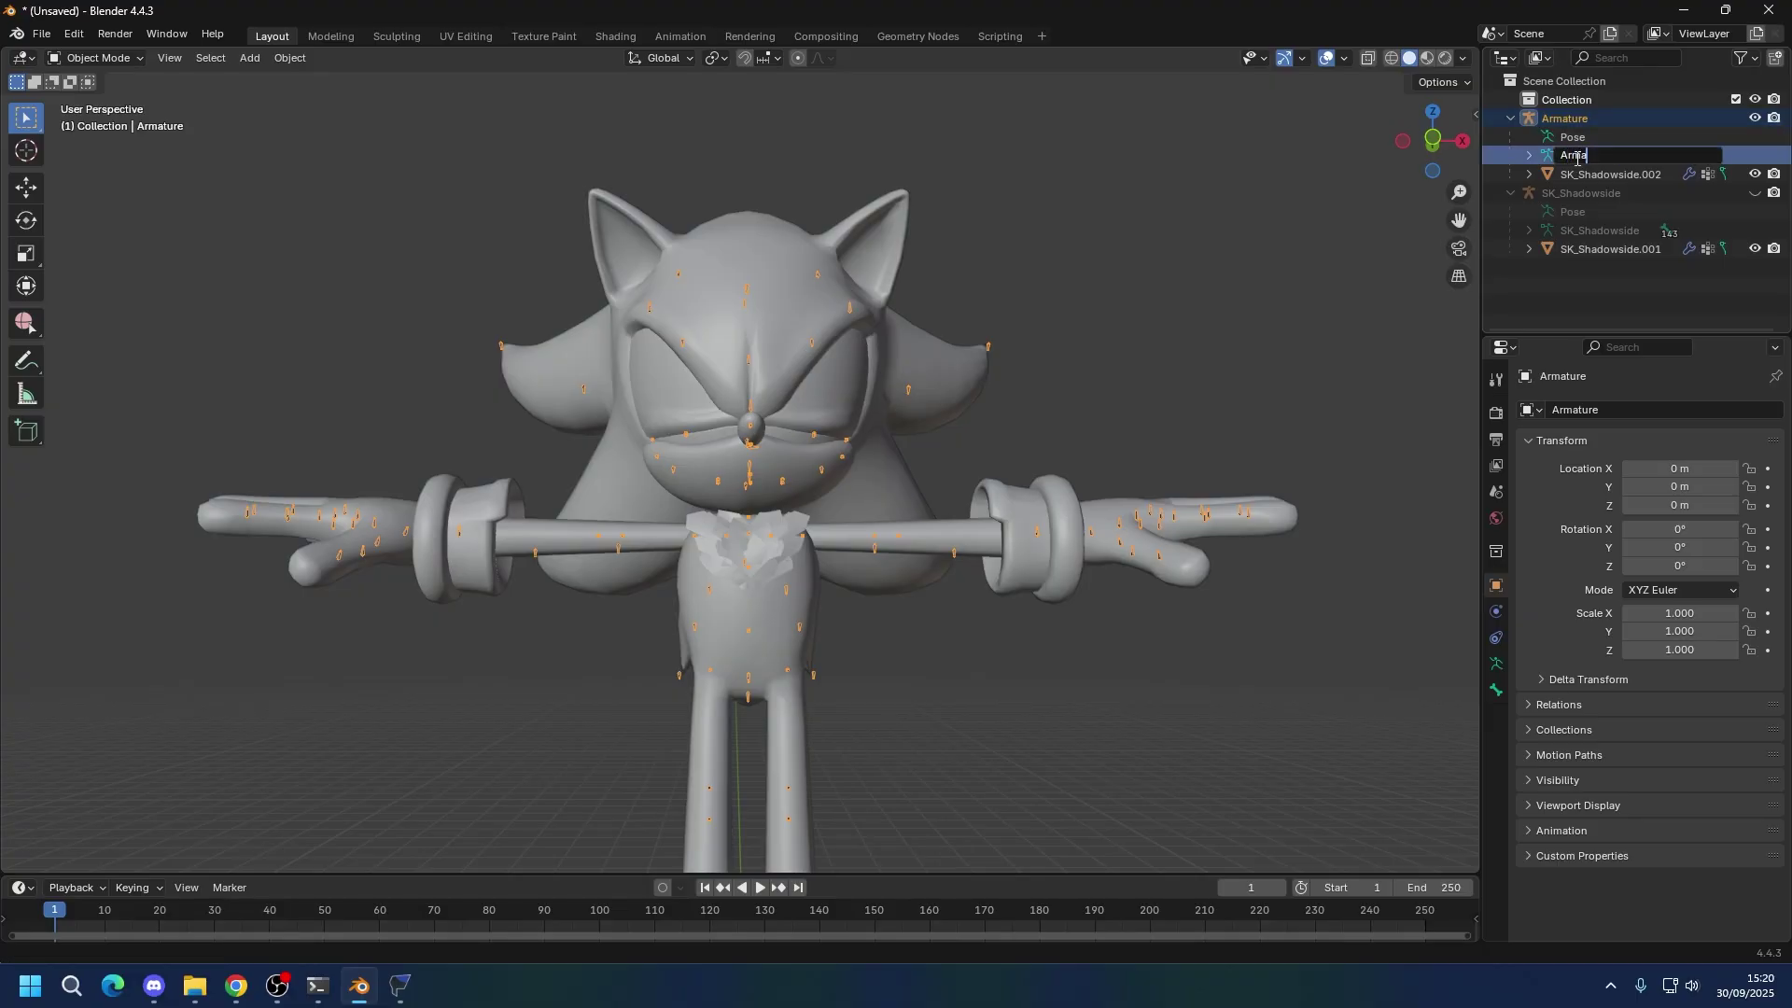
type("ture")
key("Return")
left_click(1596, 175)
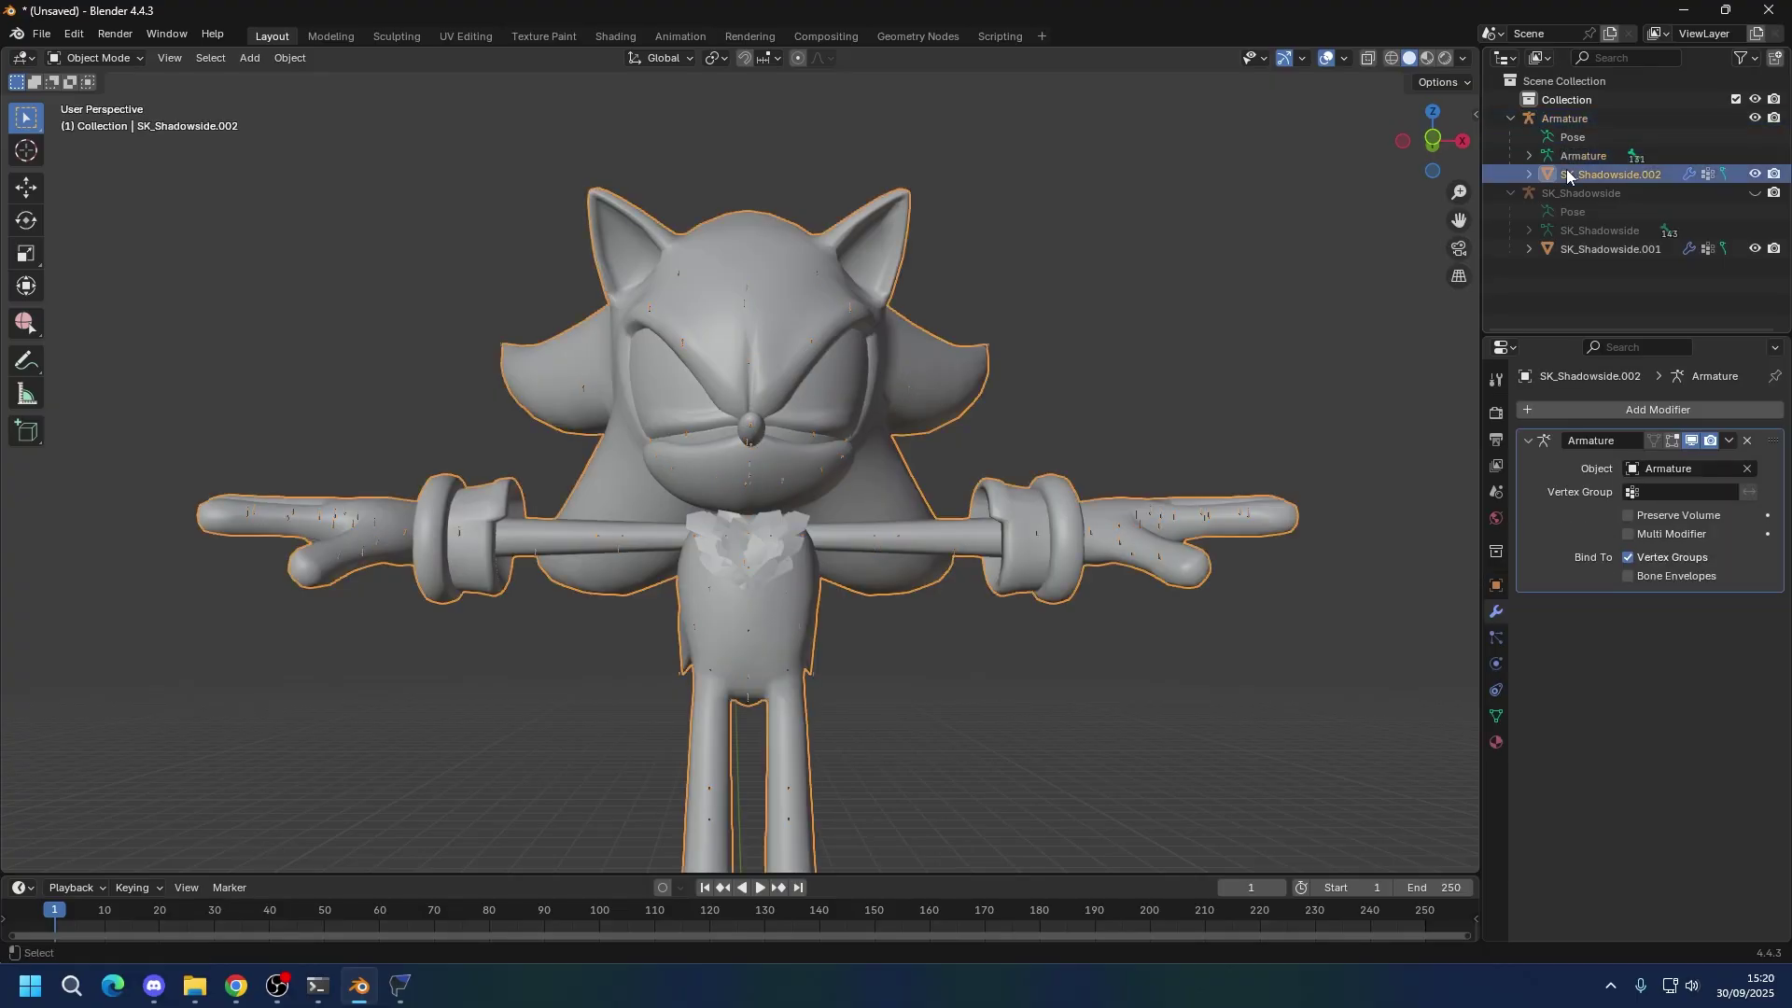
Start an FBX export of the selected mesh and Armature into a new G:\Unreal Engine Tutorial\Model folder.
left_click(1564, 119, "ctrl")
left_click(42, 34)
mouse_move(82, 318)
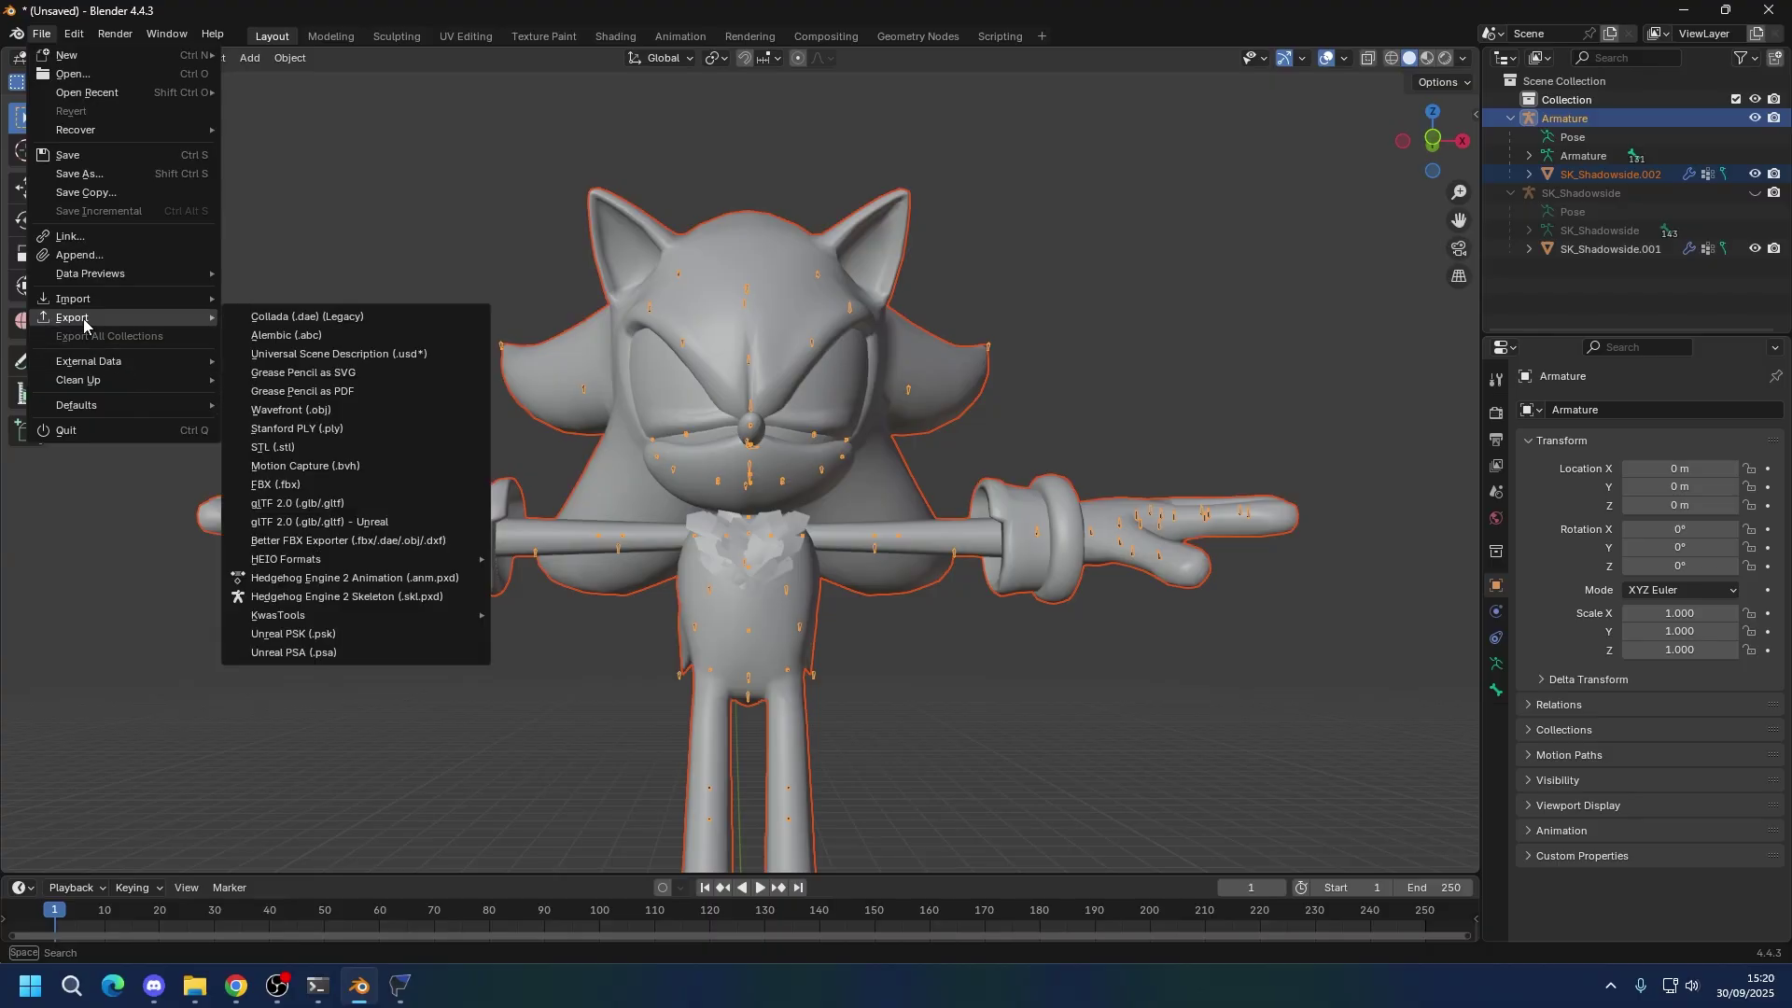
left_click(295, 484)
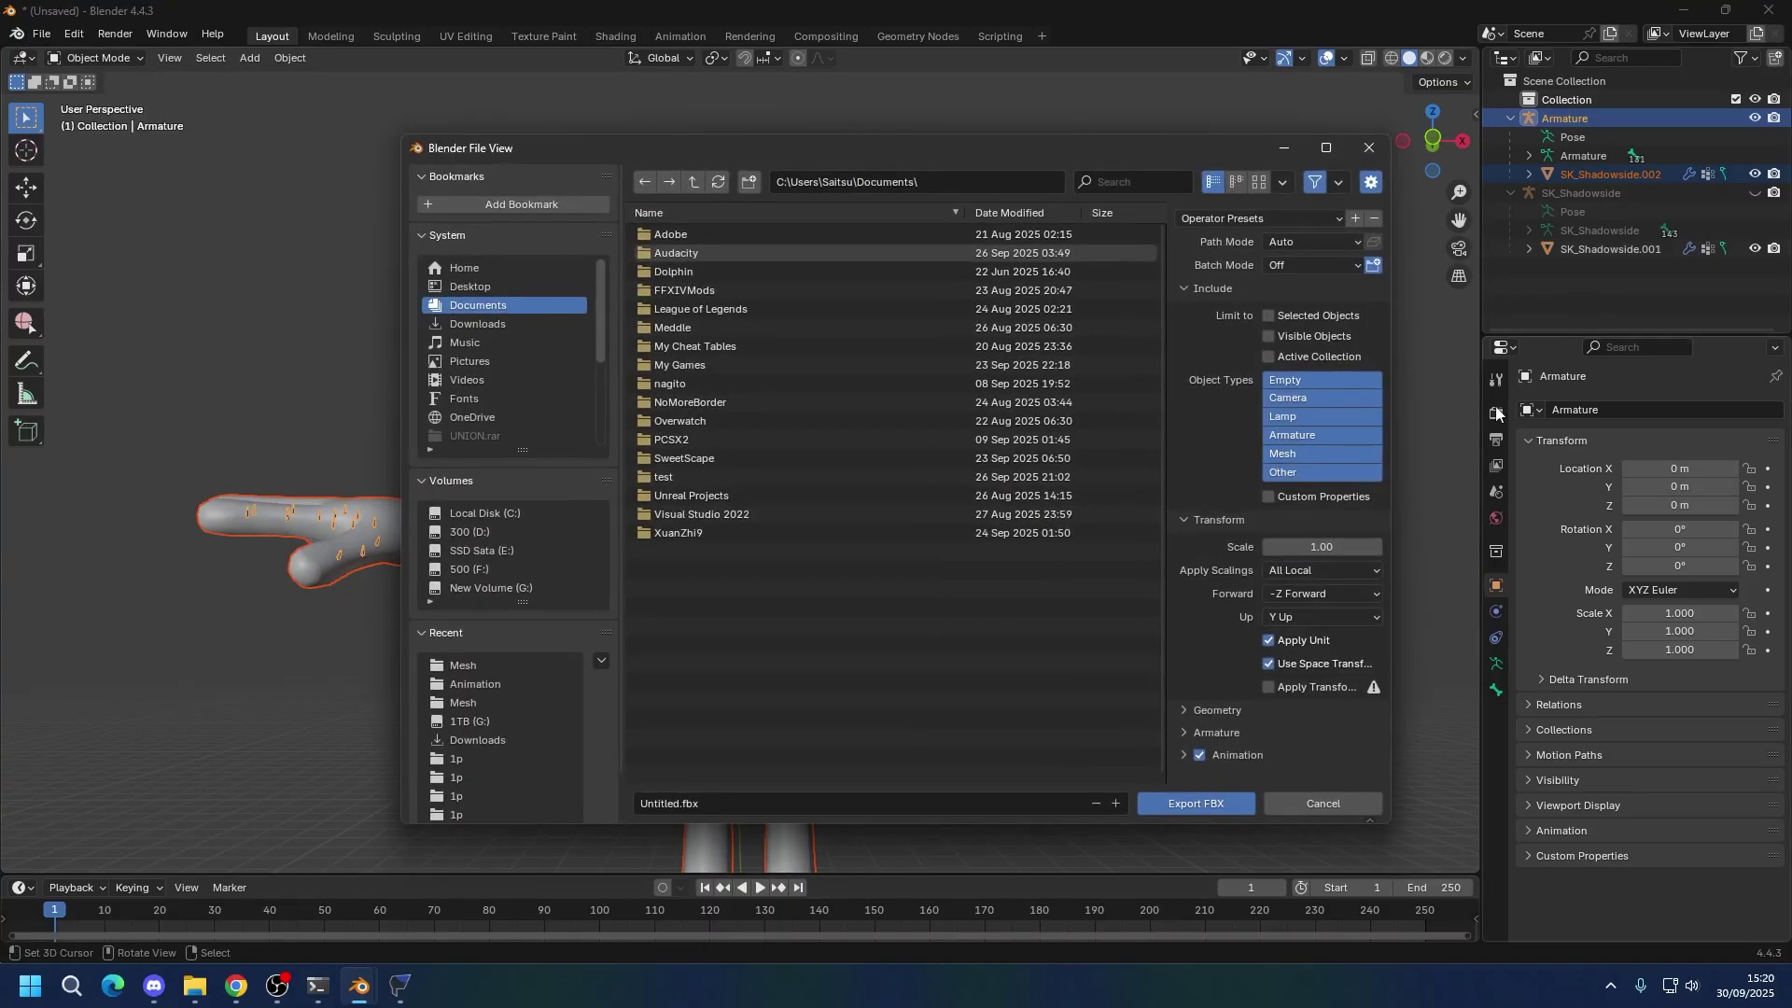
left_click(1297, 318)
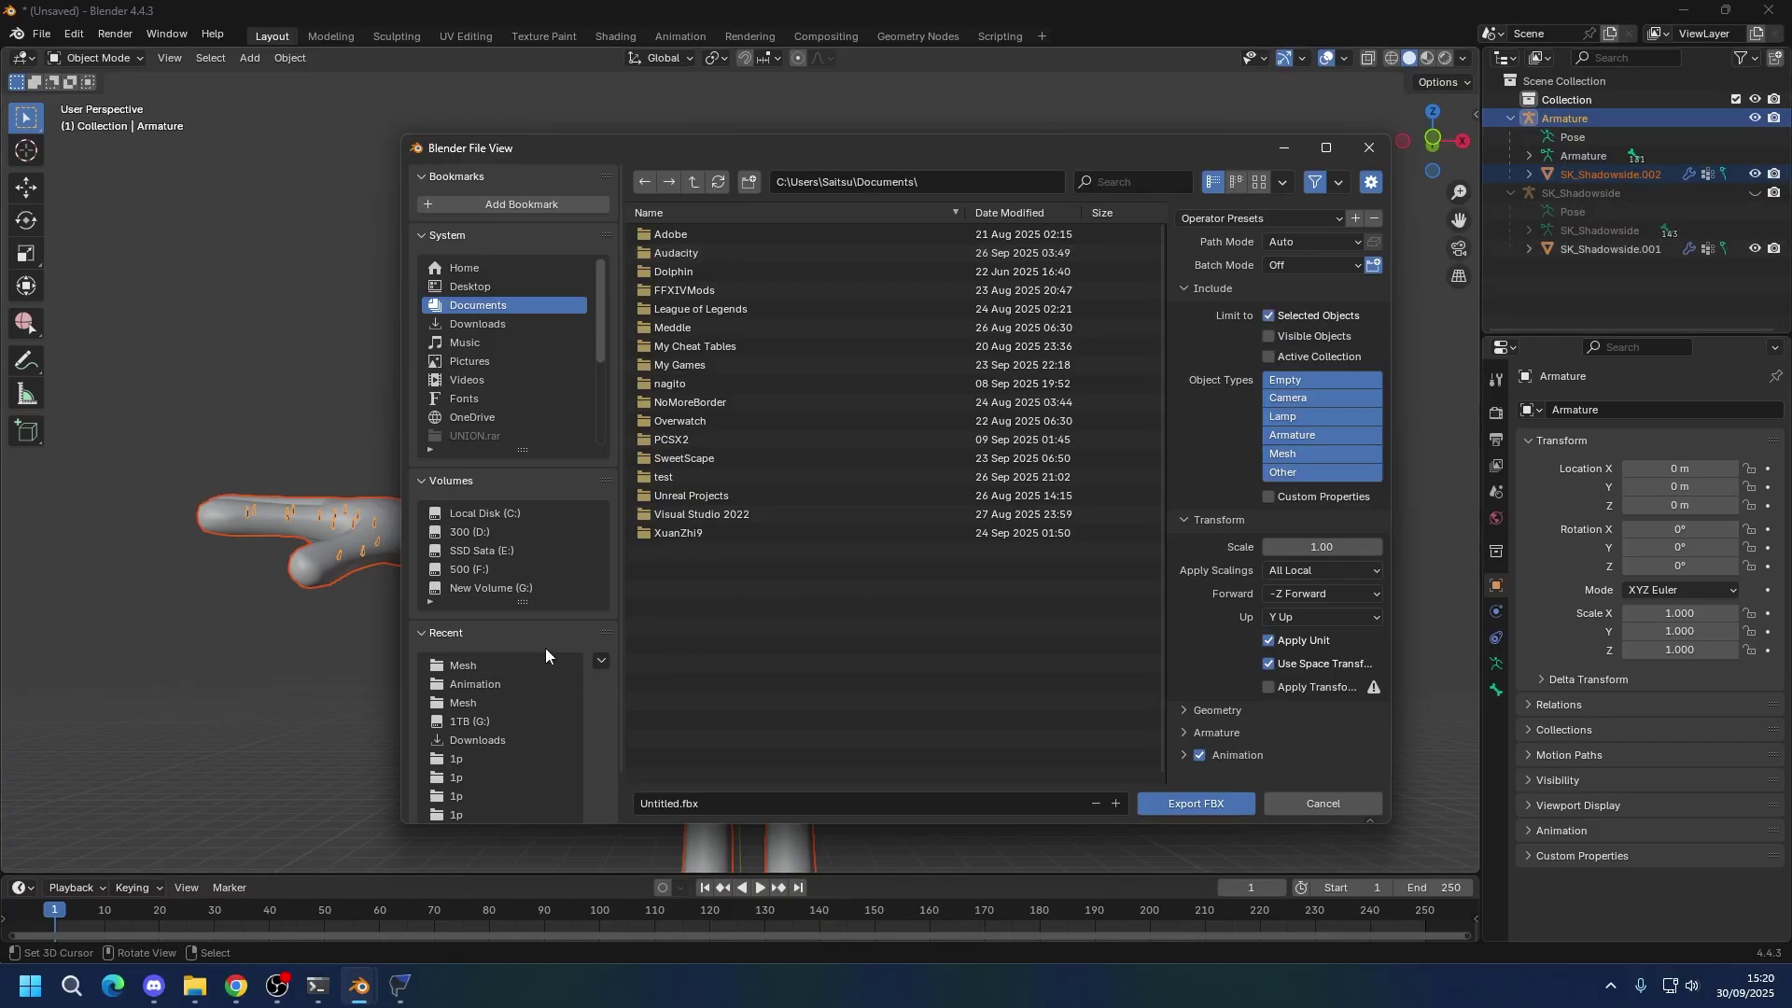
left_click(491, 586)
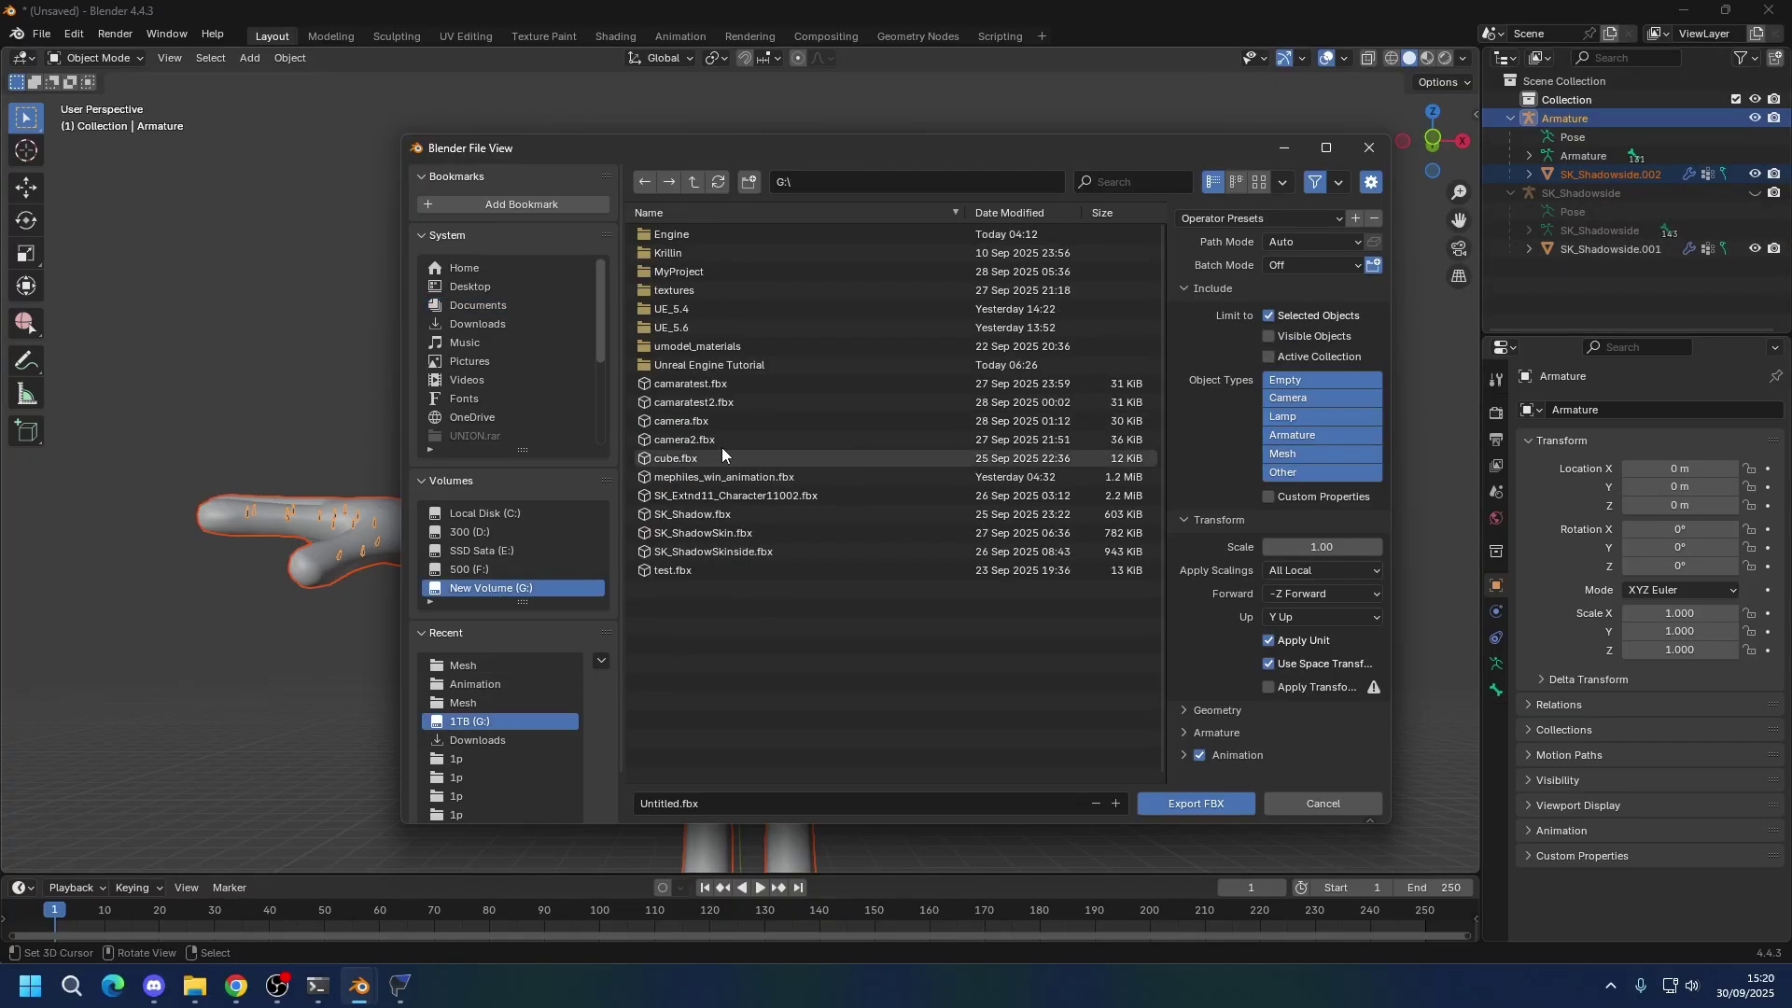
double_click(709, 366)
left_click(751, 179)
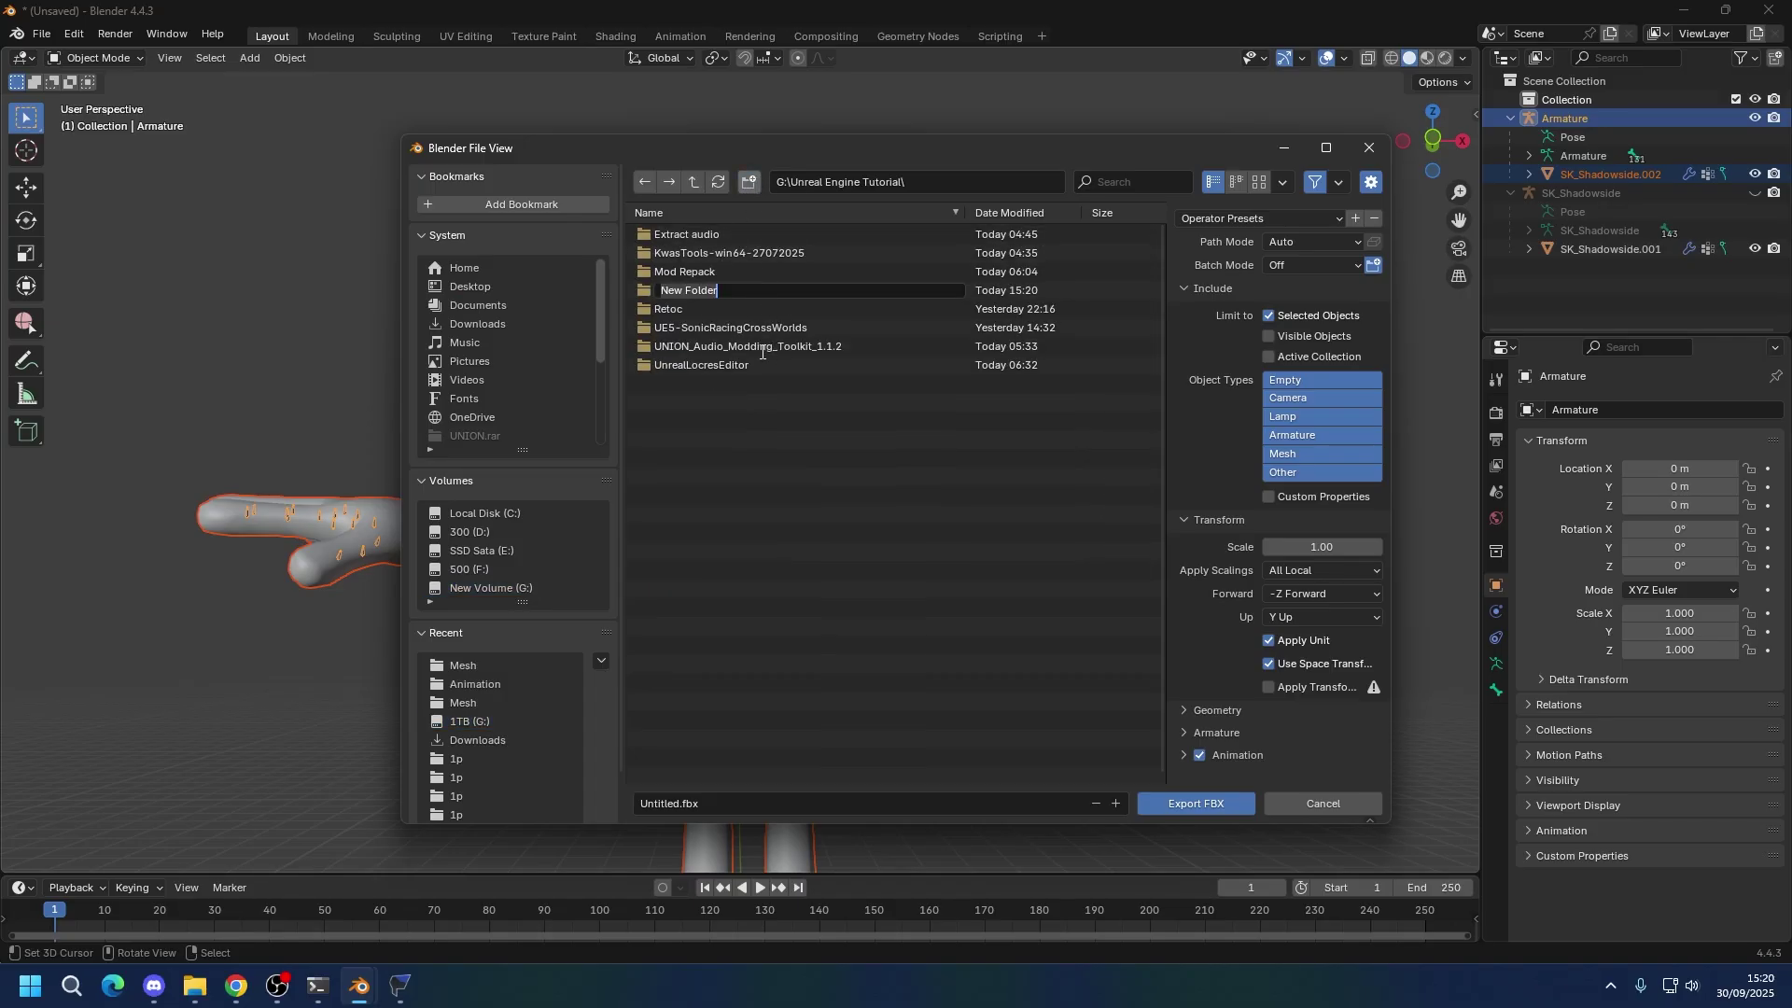
type("Model")
key("Return")
double_click(688, 290)
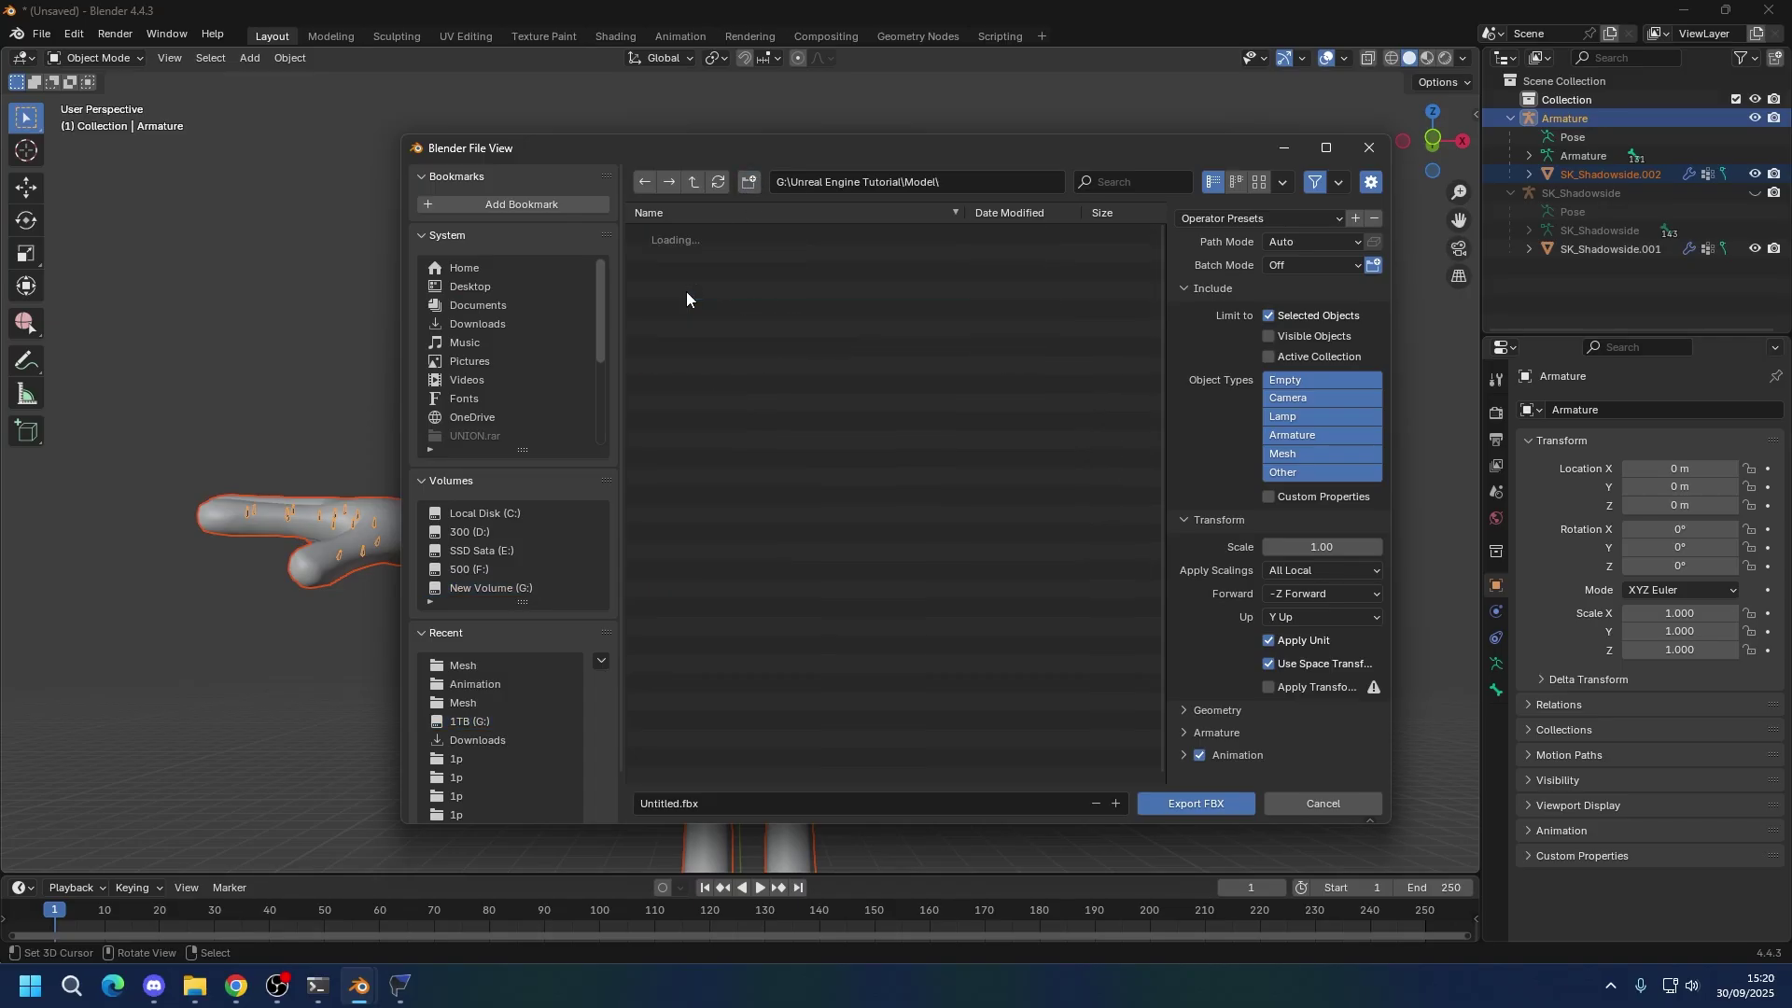
Set export scale 0.01, enable tangent space, and name the file SK_Shadow.fbx.
left_click(1343, 545)
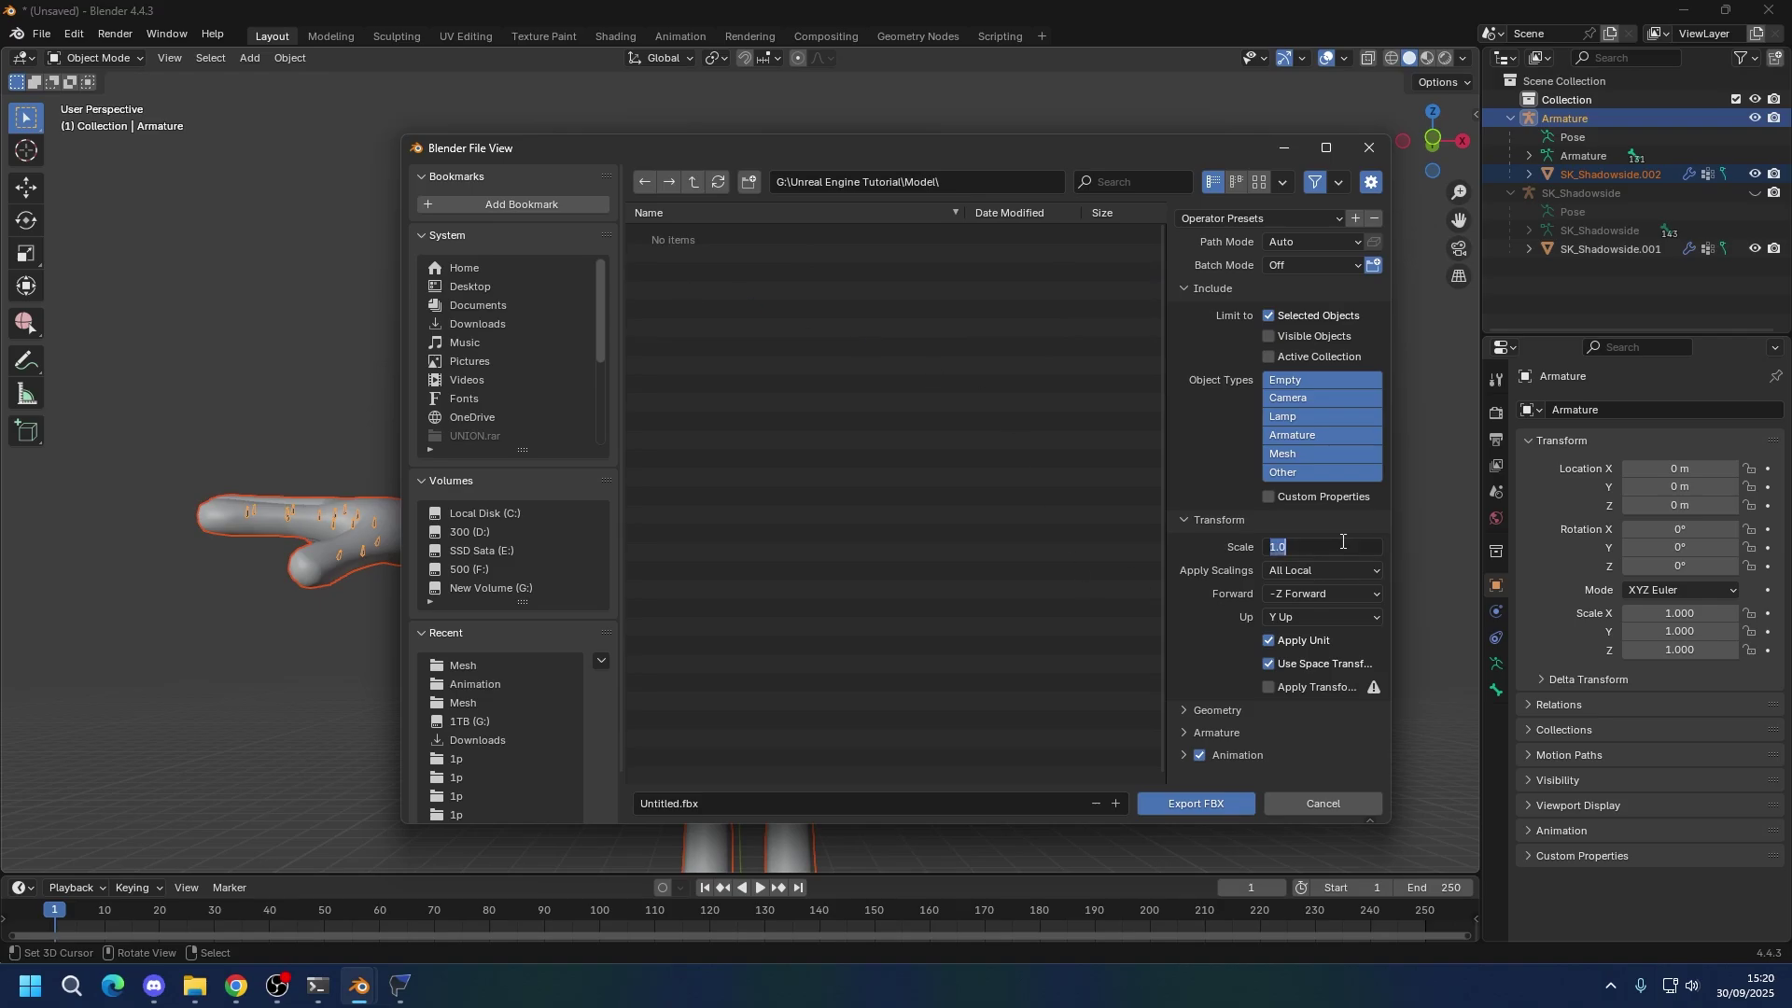
type("0.01")
key("Return")
left_click(1218, 710)
scroll(1227, 690, "down", 4)
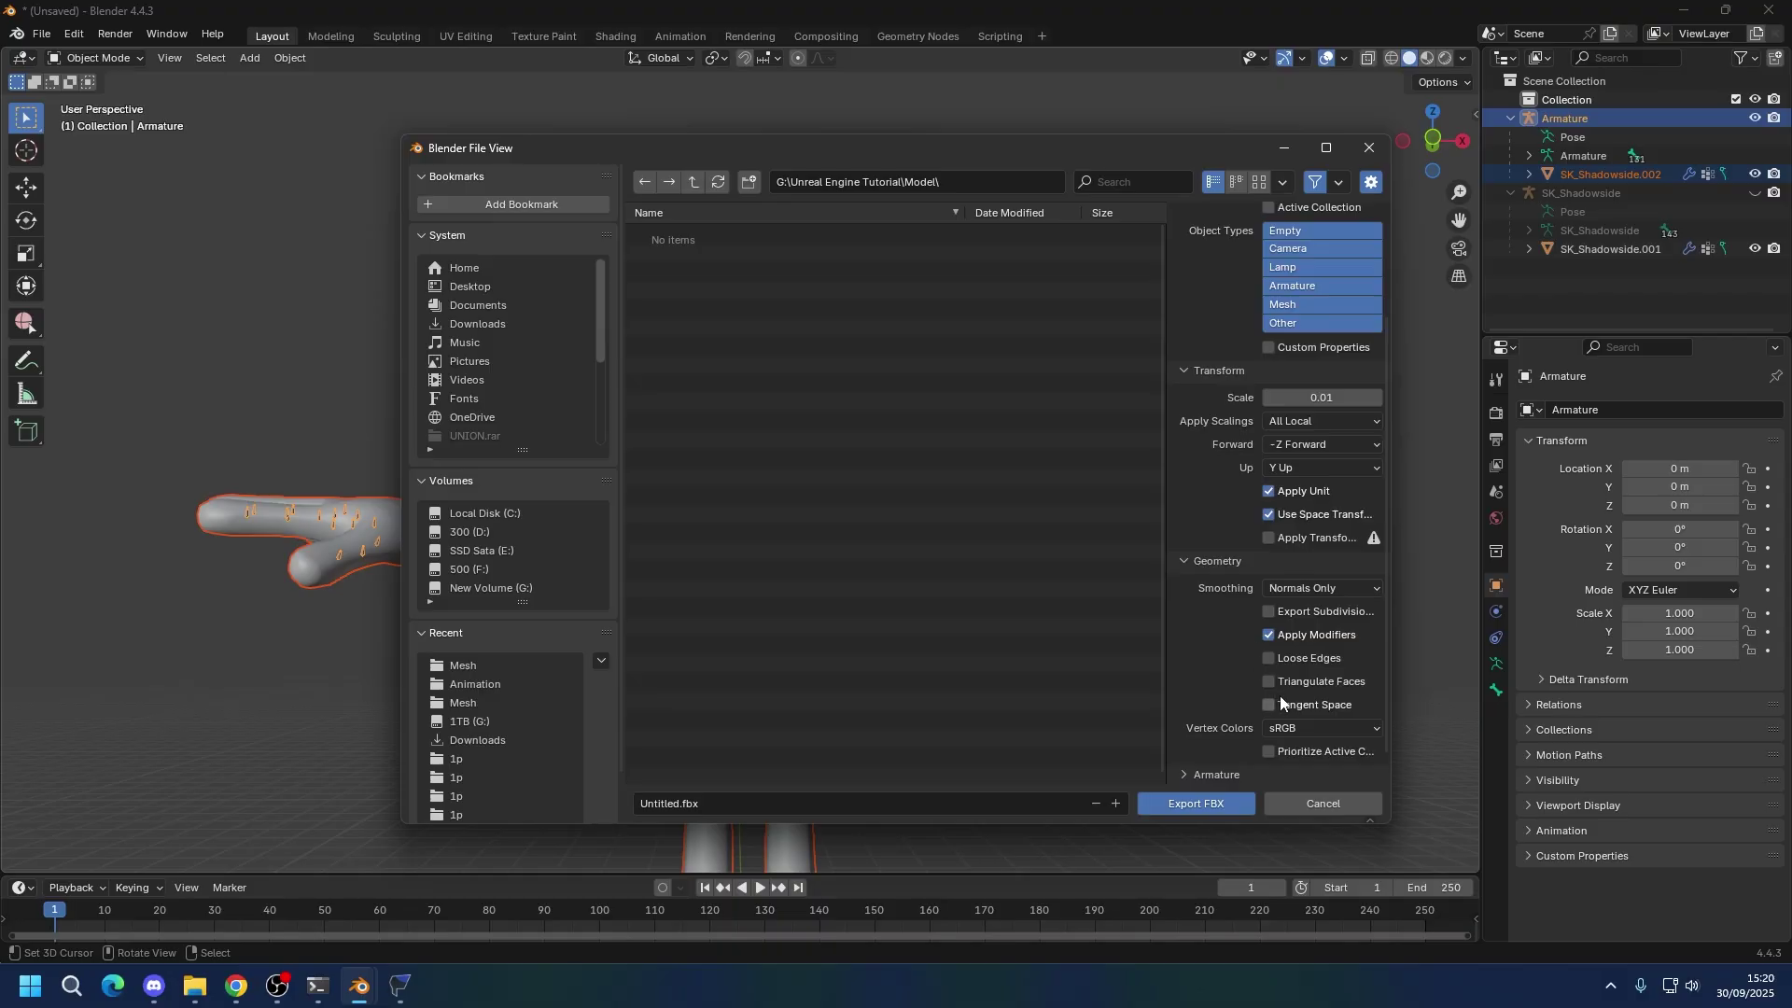
left_click(1281, 703)
scroll(1256, 698, "down", 1)
left_click(1198, 749)
scroll(1189, 651, "down", 3)
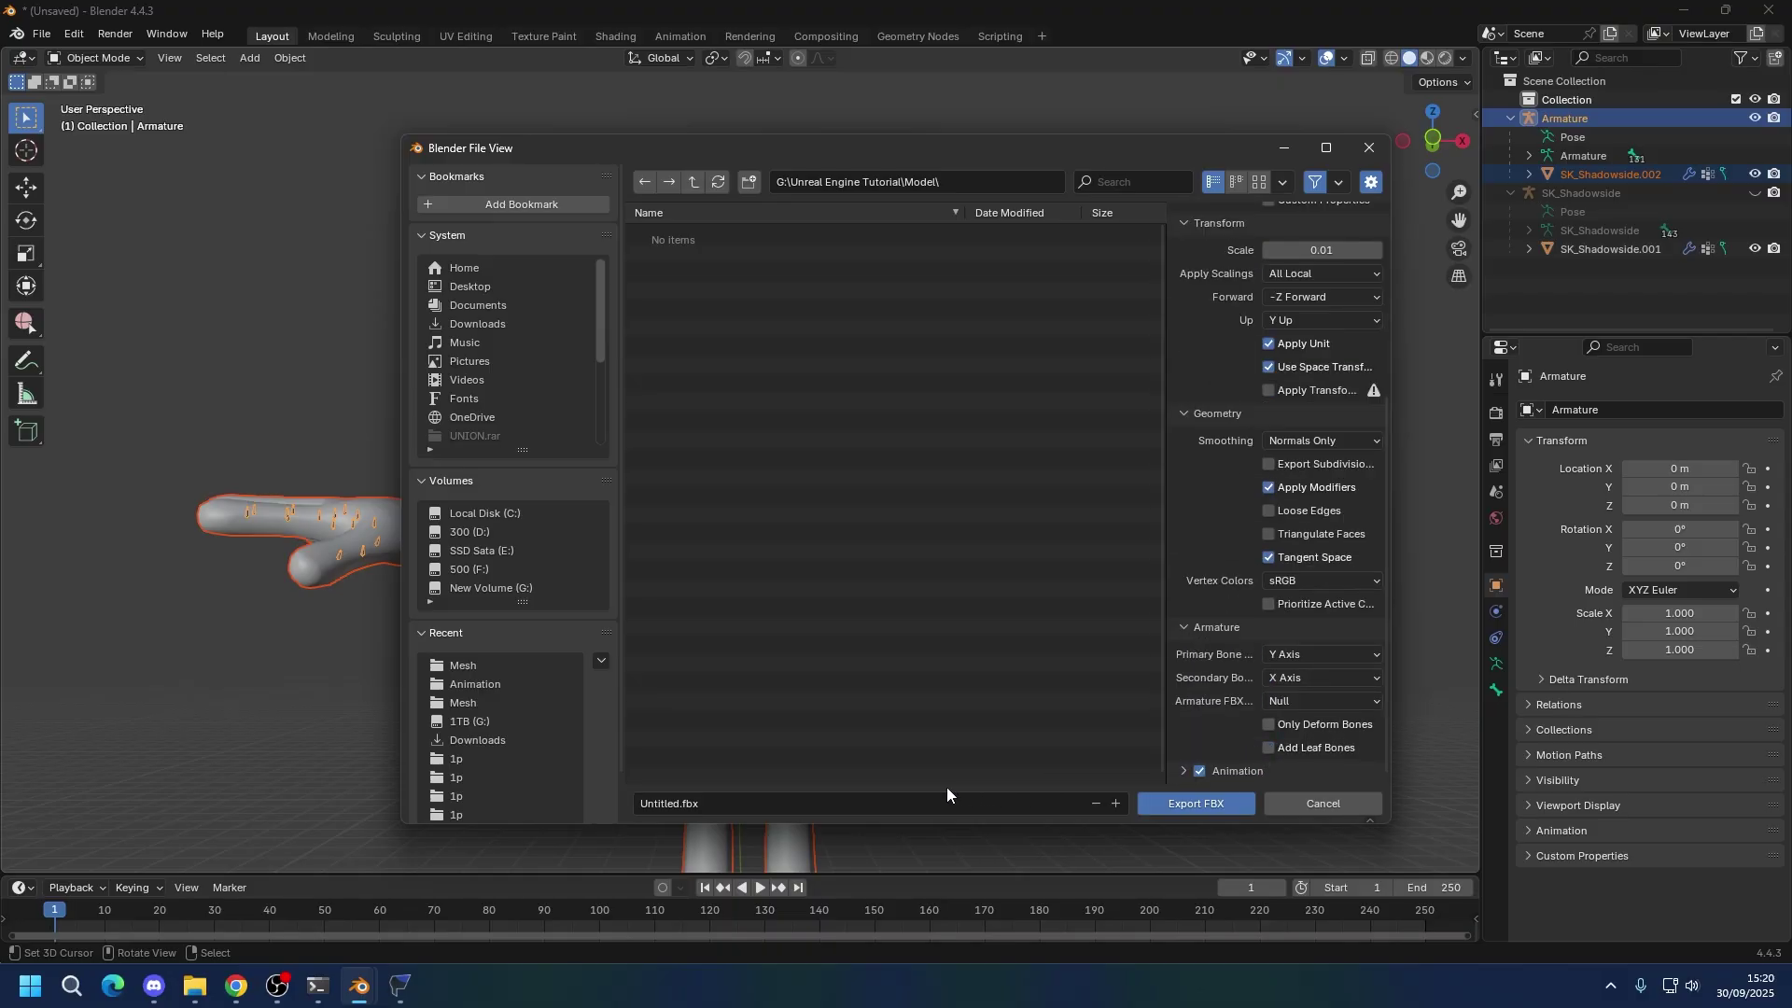
left_click(820, 810)
type("SK_Shadow")
key("Return")
Export SK_Shadow.fbx, then hide SK_Shadowside.002 and Armature and select the SK_Shadowside character.
left_click(1176, 802)
scroll(728, 464, "up", 2)
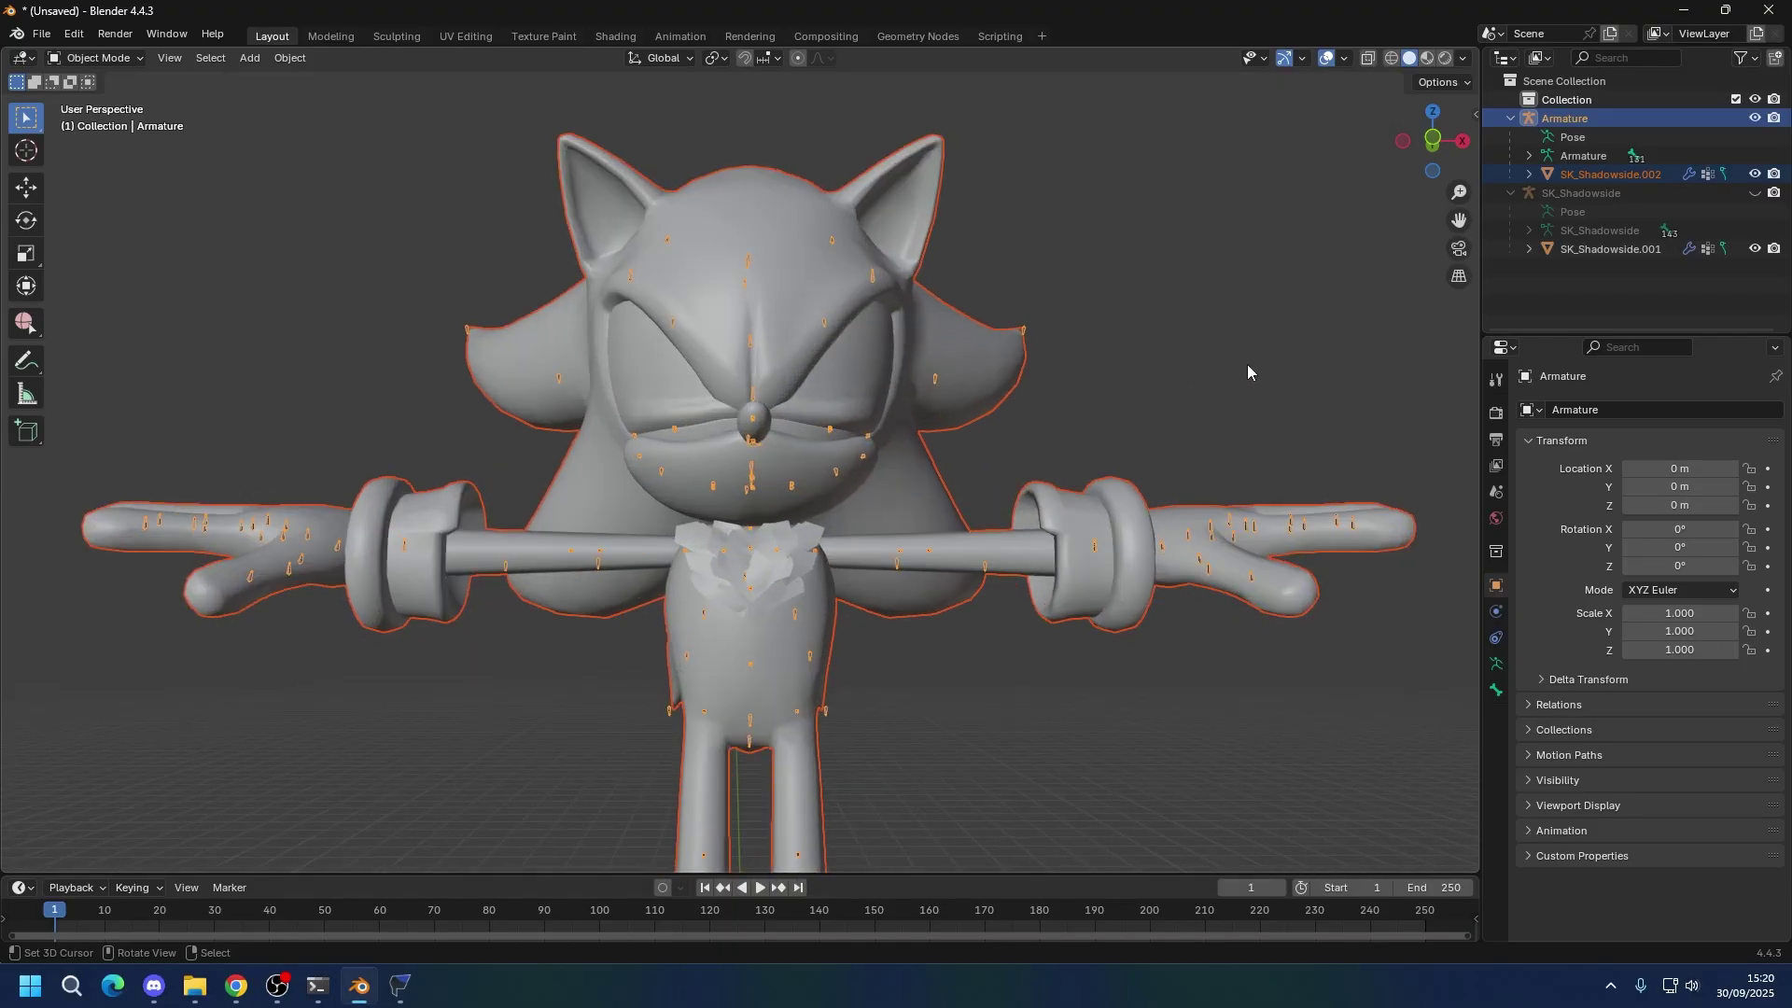
left_click(1755, 174)
left_click(1752, 121)
left_click(1754, 192)
left_click(1689, 248)
left_click(1580, 194, "ctrl")
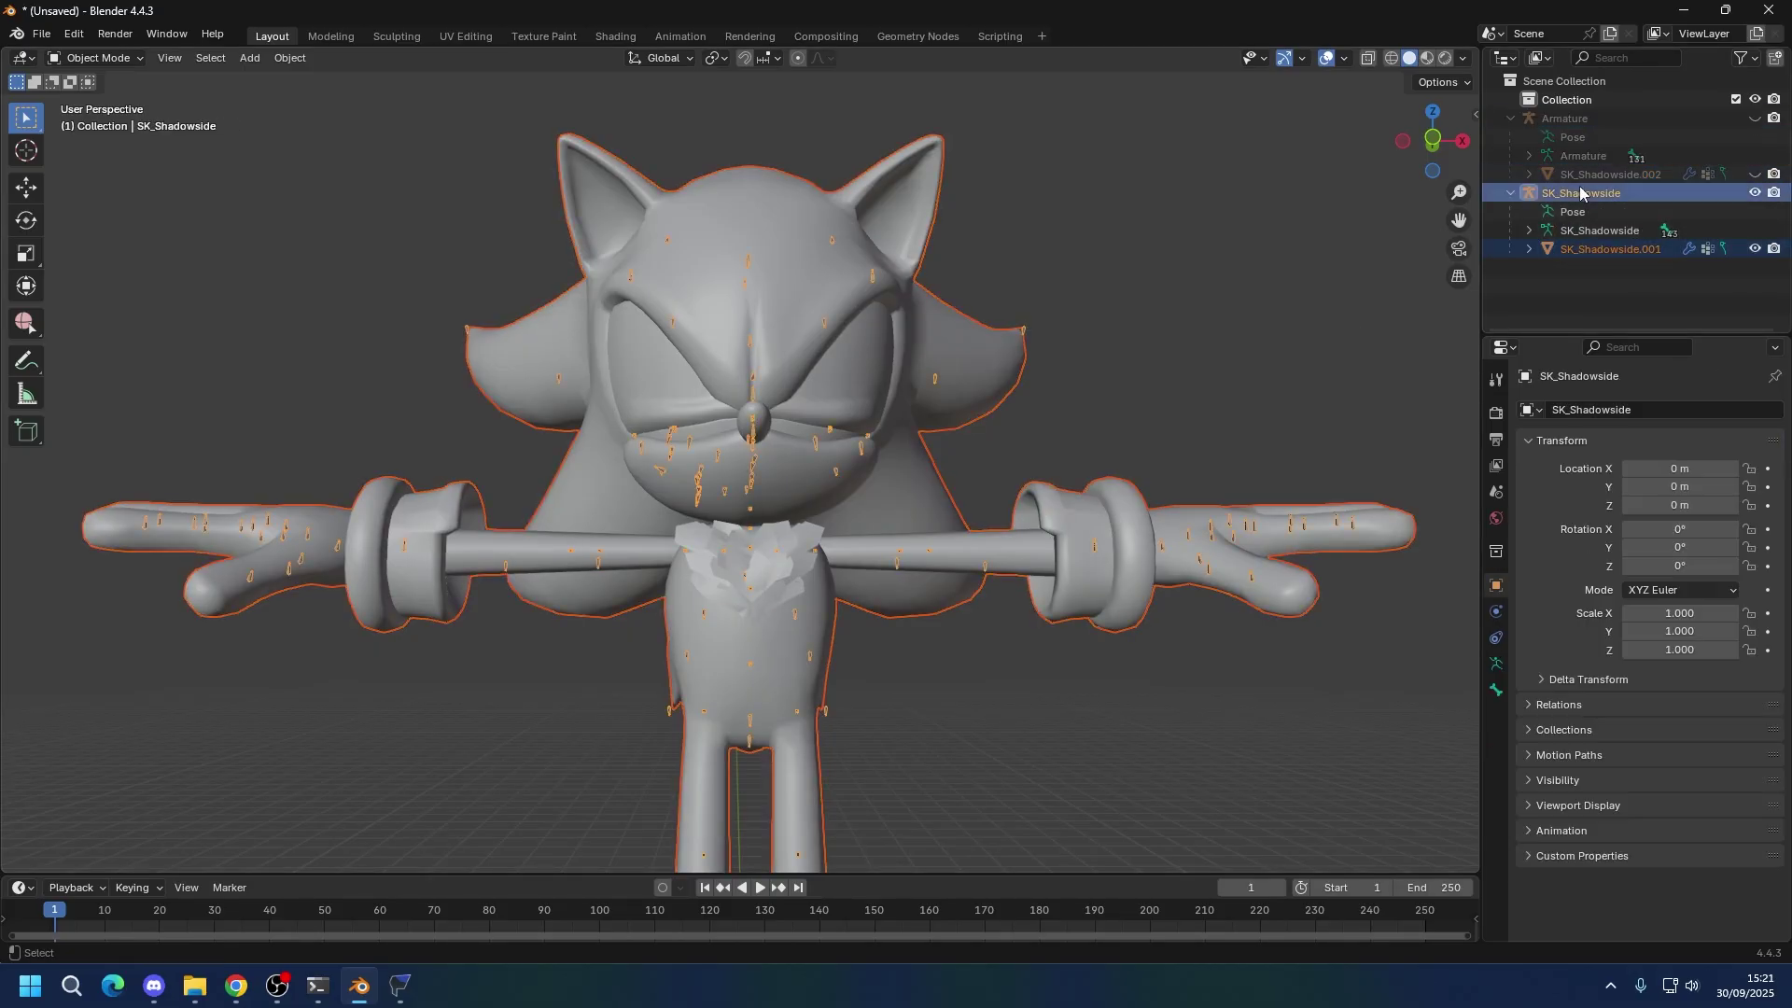
Export SK_Shadowside as SK_Shadowside.fbx into the Model folder.
left_click(41, 34)
mouse_move(72, 318)
left_click(263, 486)
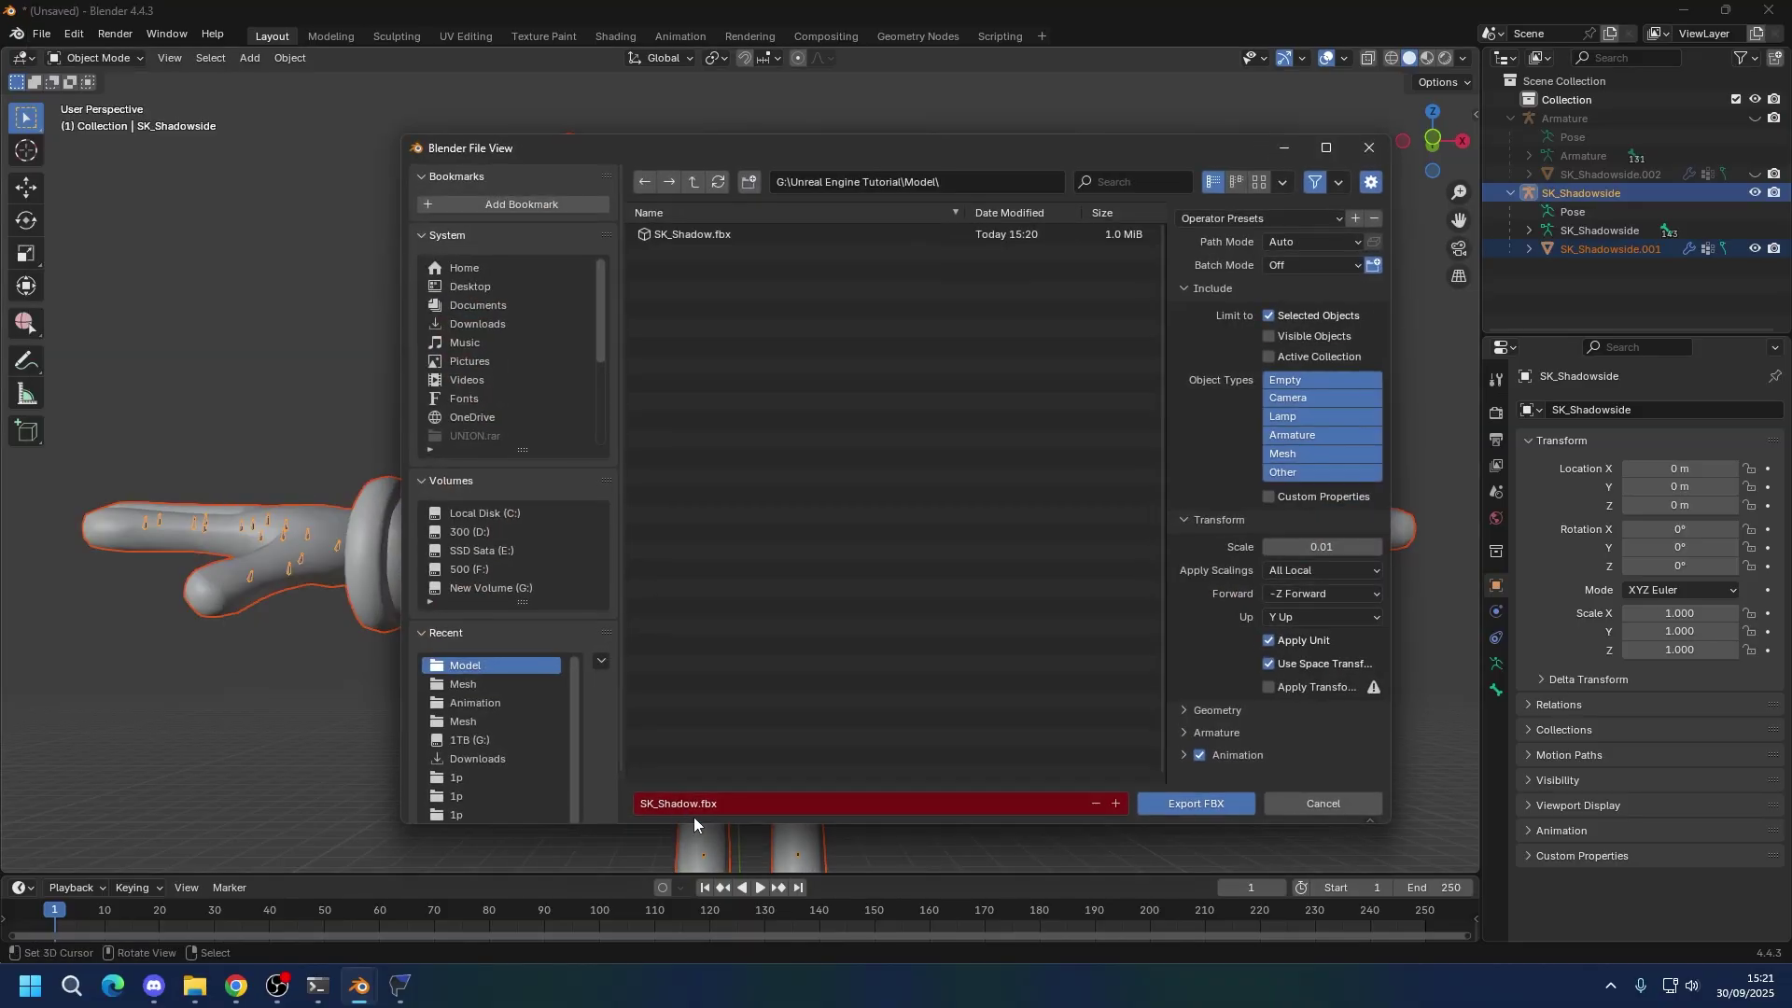
type("side")
left_click(797, 700)
left_click(1189, 802)
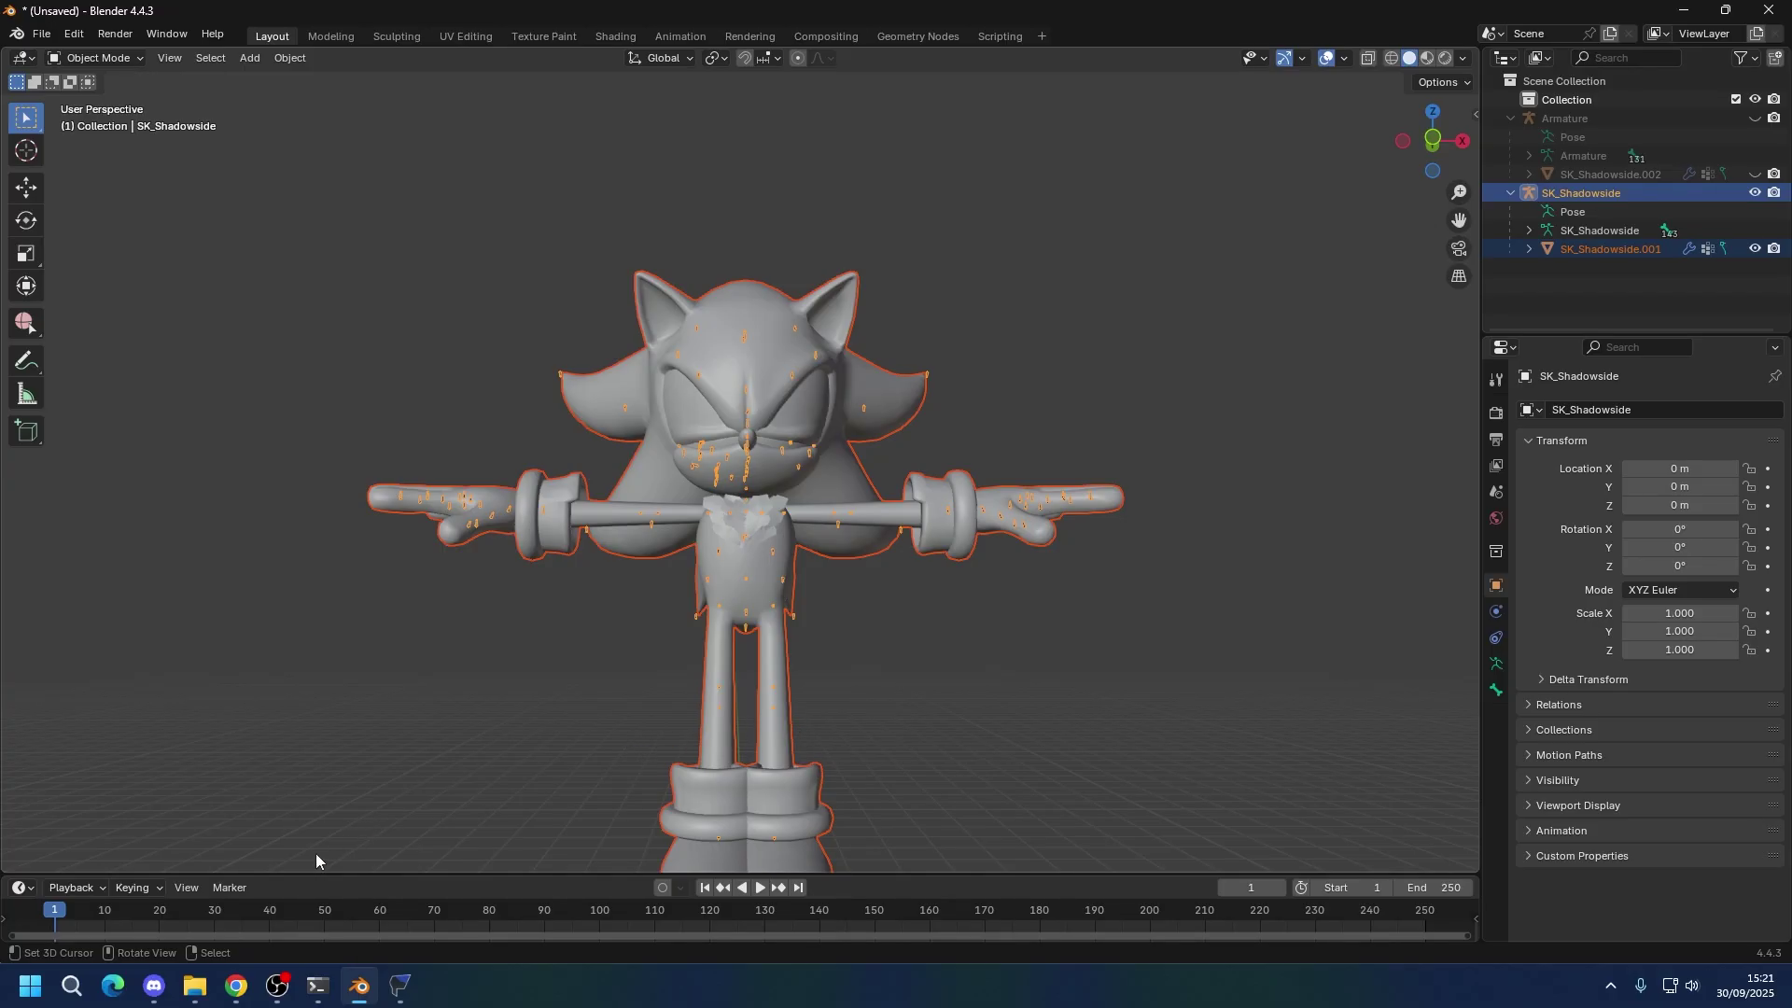
Launch UnrealEditor.exe from UE5-SonicRacingCrossWorlds\Windows\Engine\Binaries\Win64.
left_click(194, 986)
double_click(464, 551)
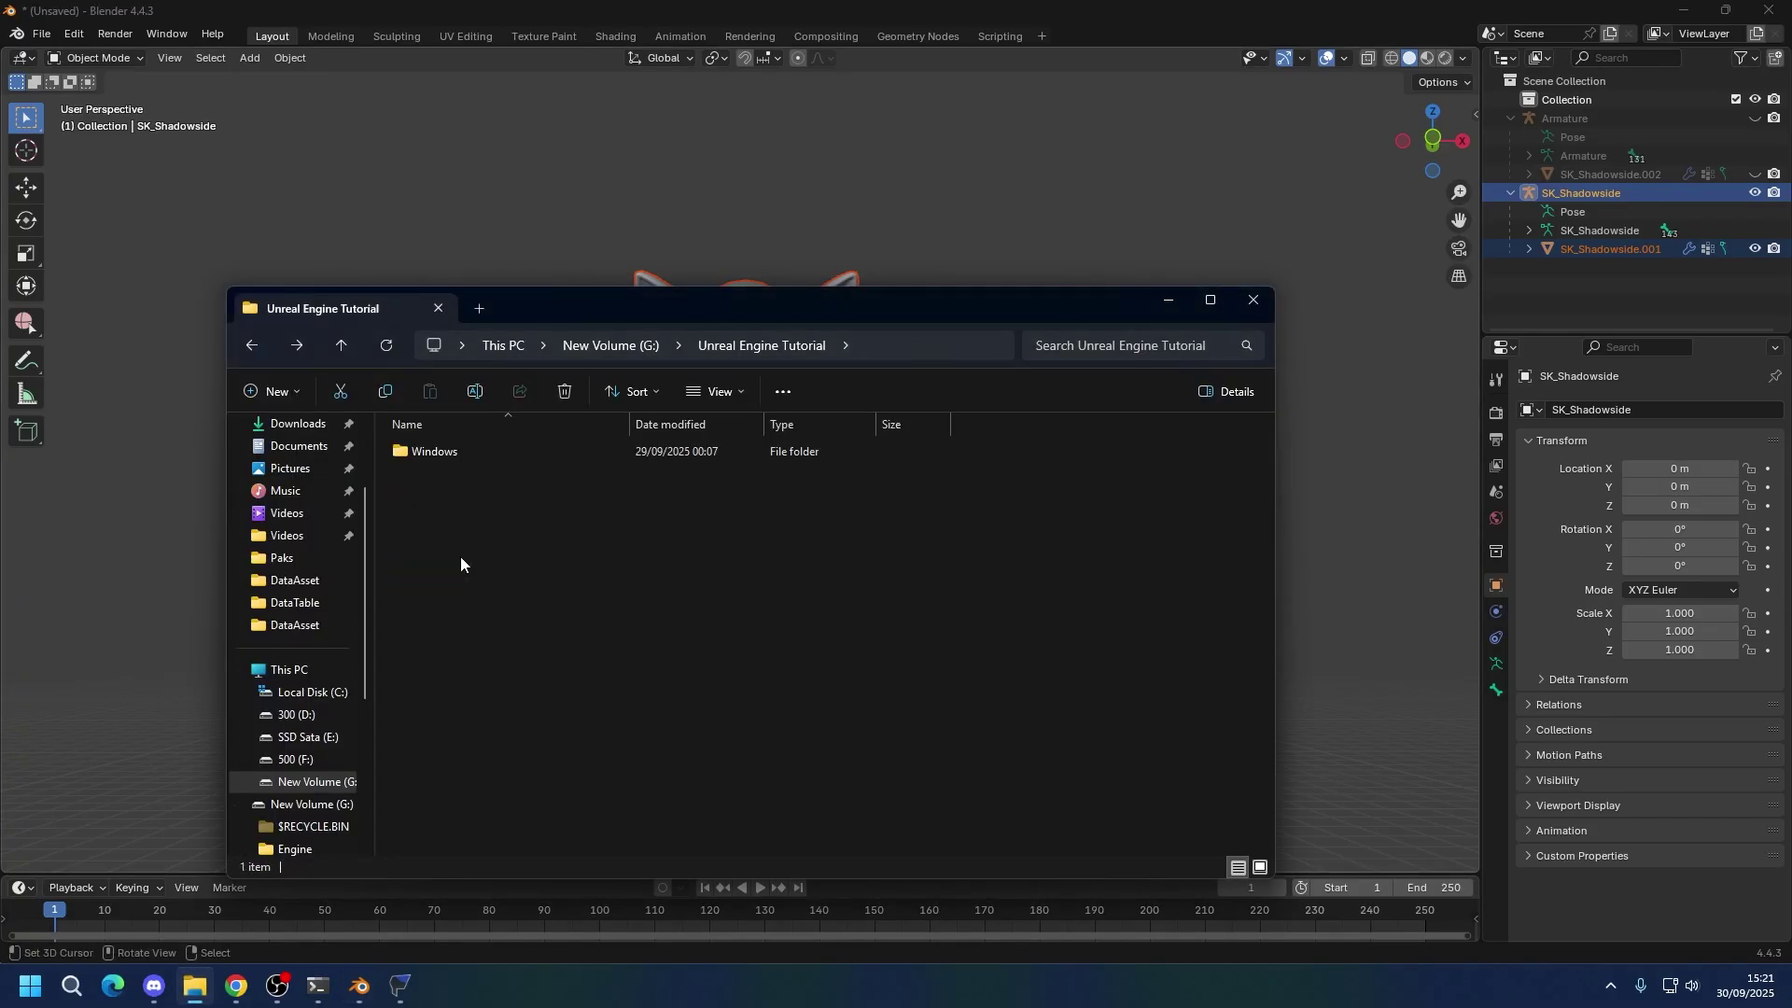
double_click(439, 453)
double_click(440, 455)
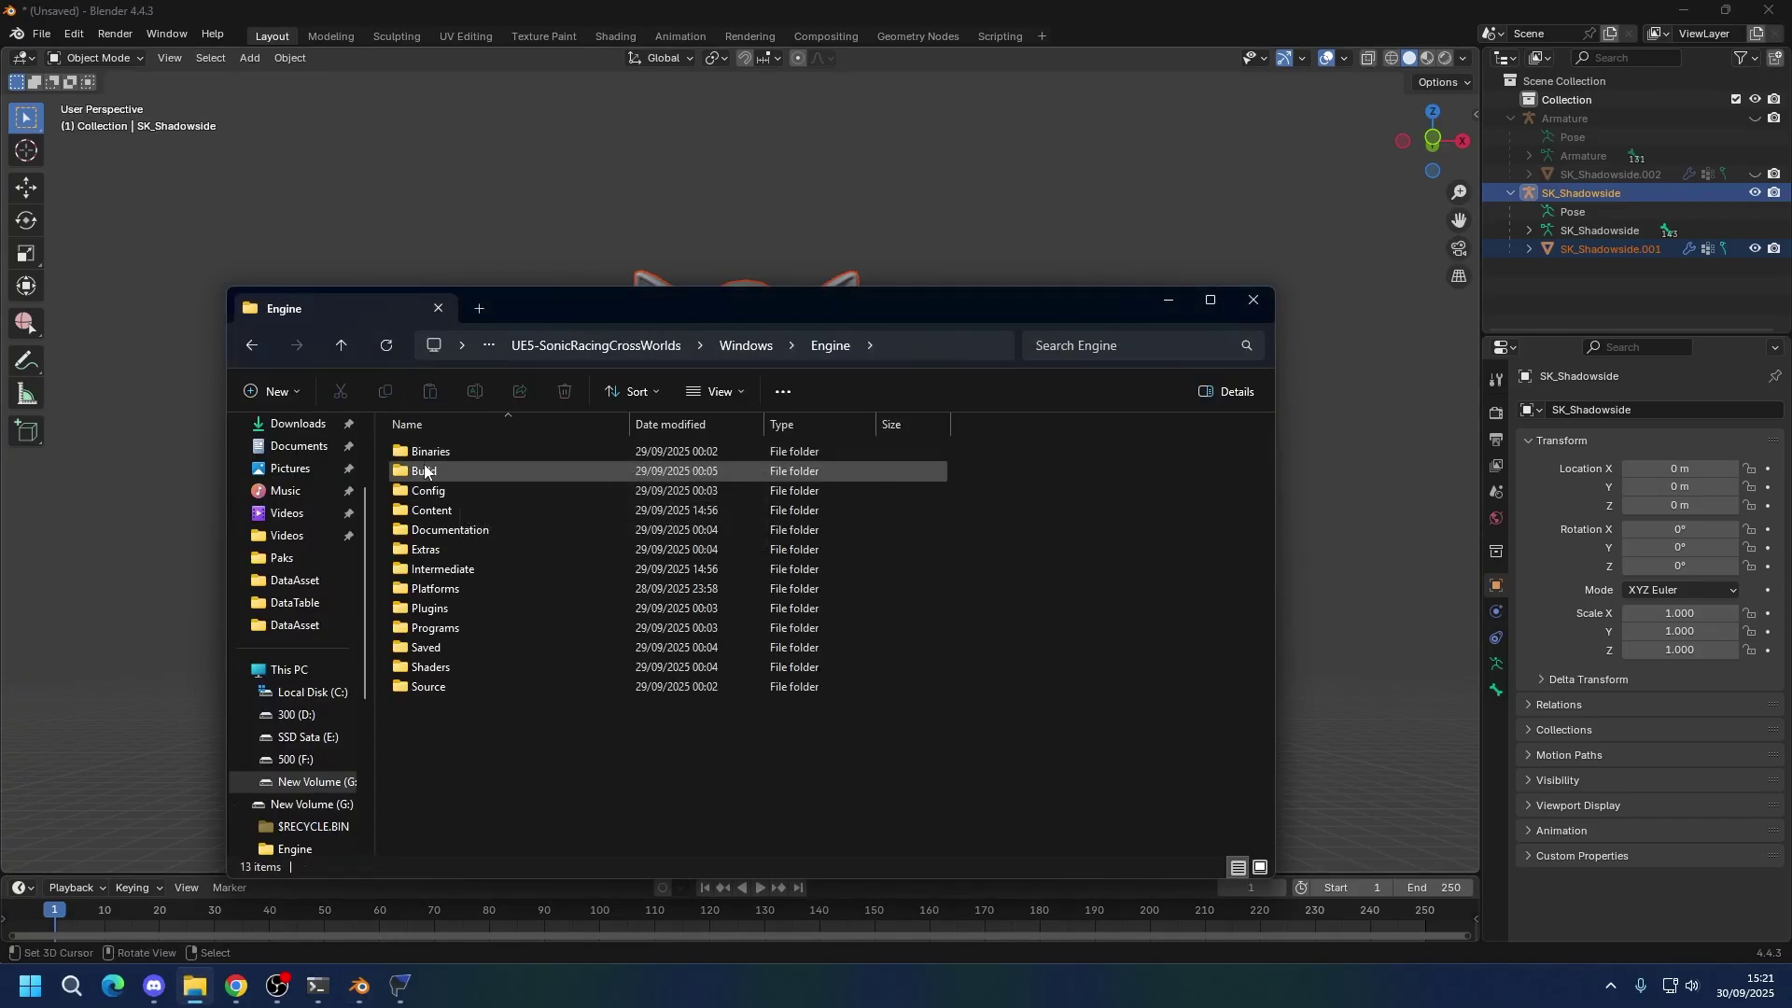
double_click(425, 452)
double_click(413, 490)
left_click(415, 492)
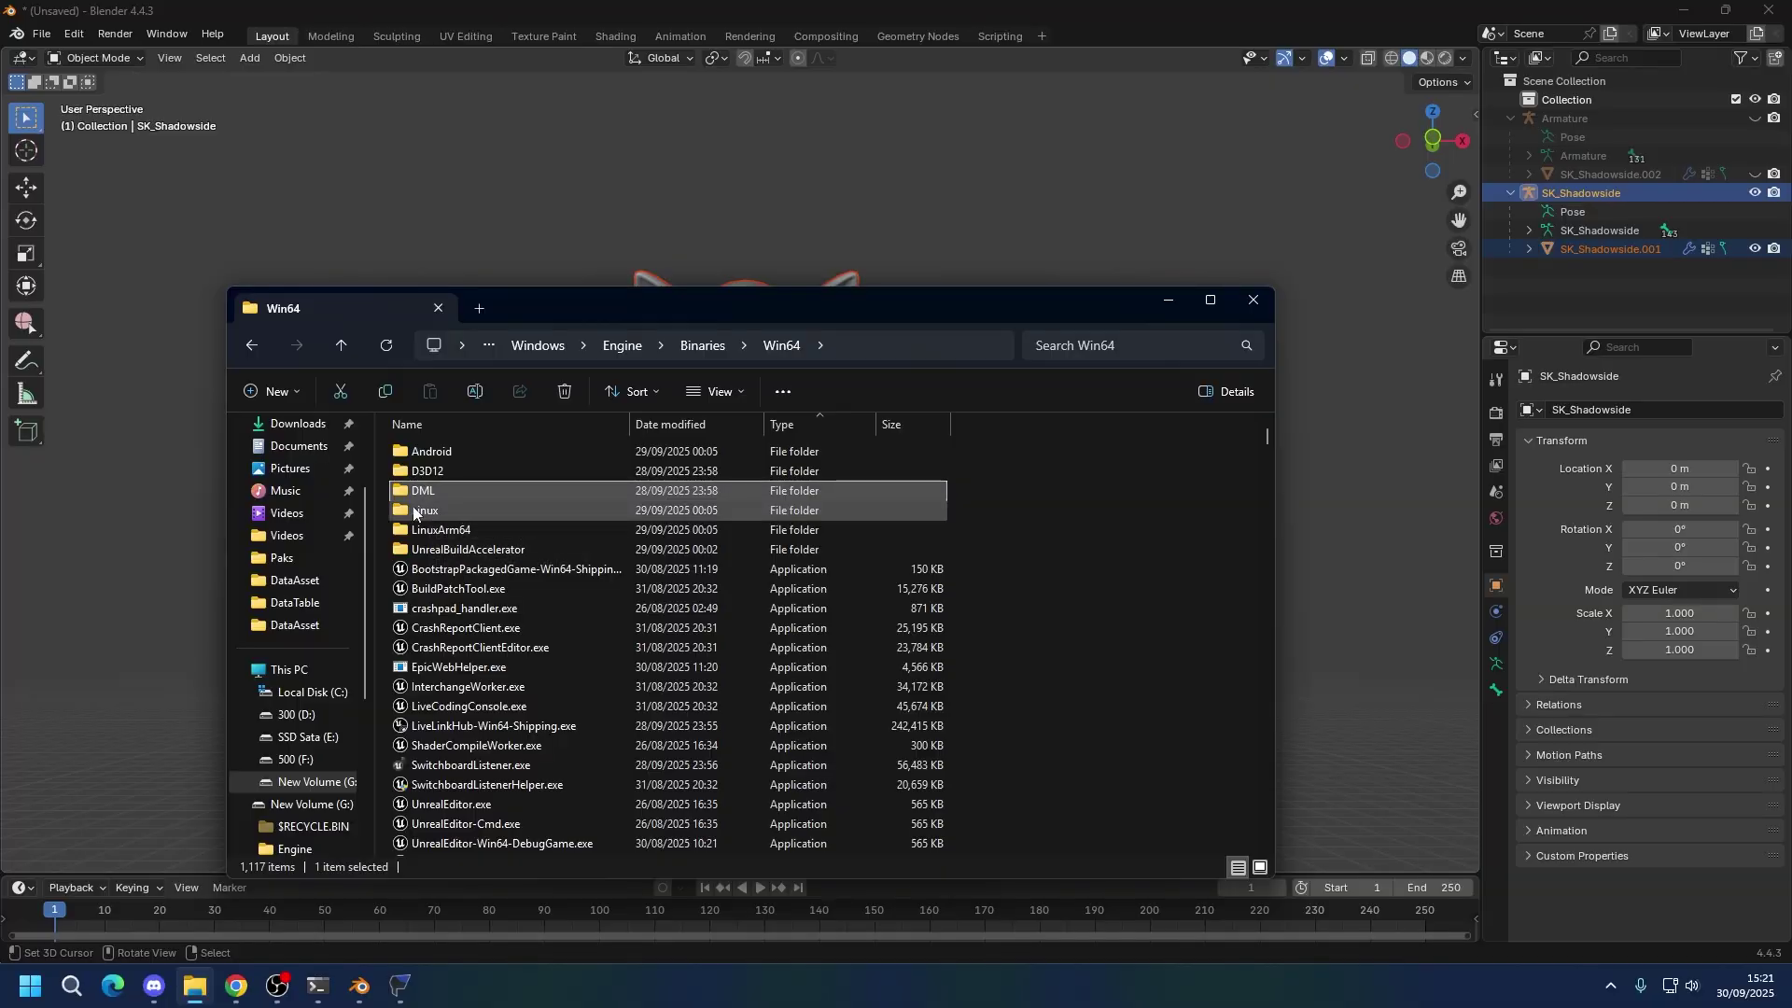
left_click(462, 805)
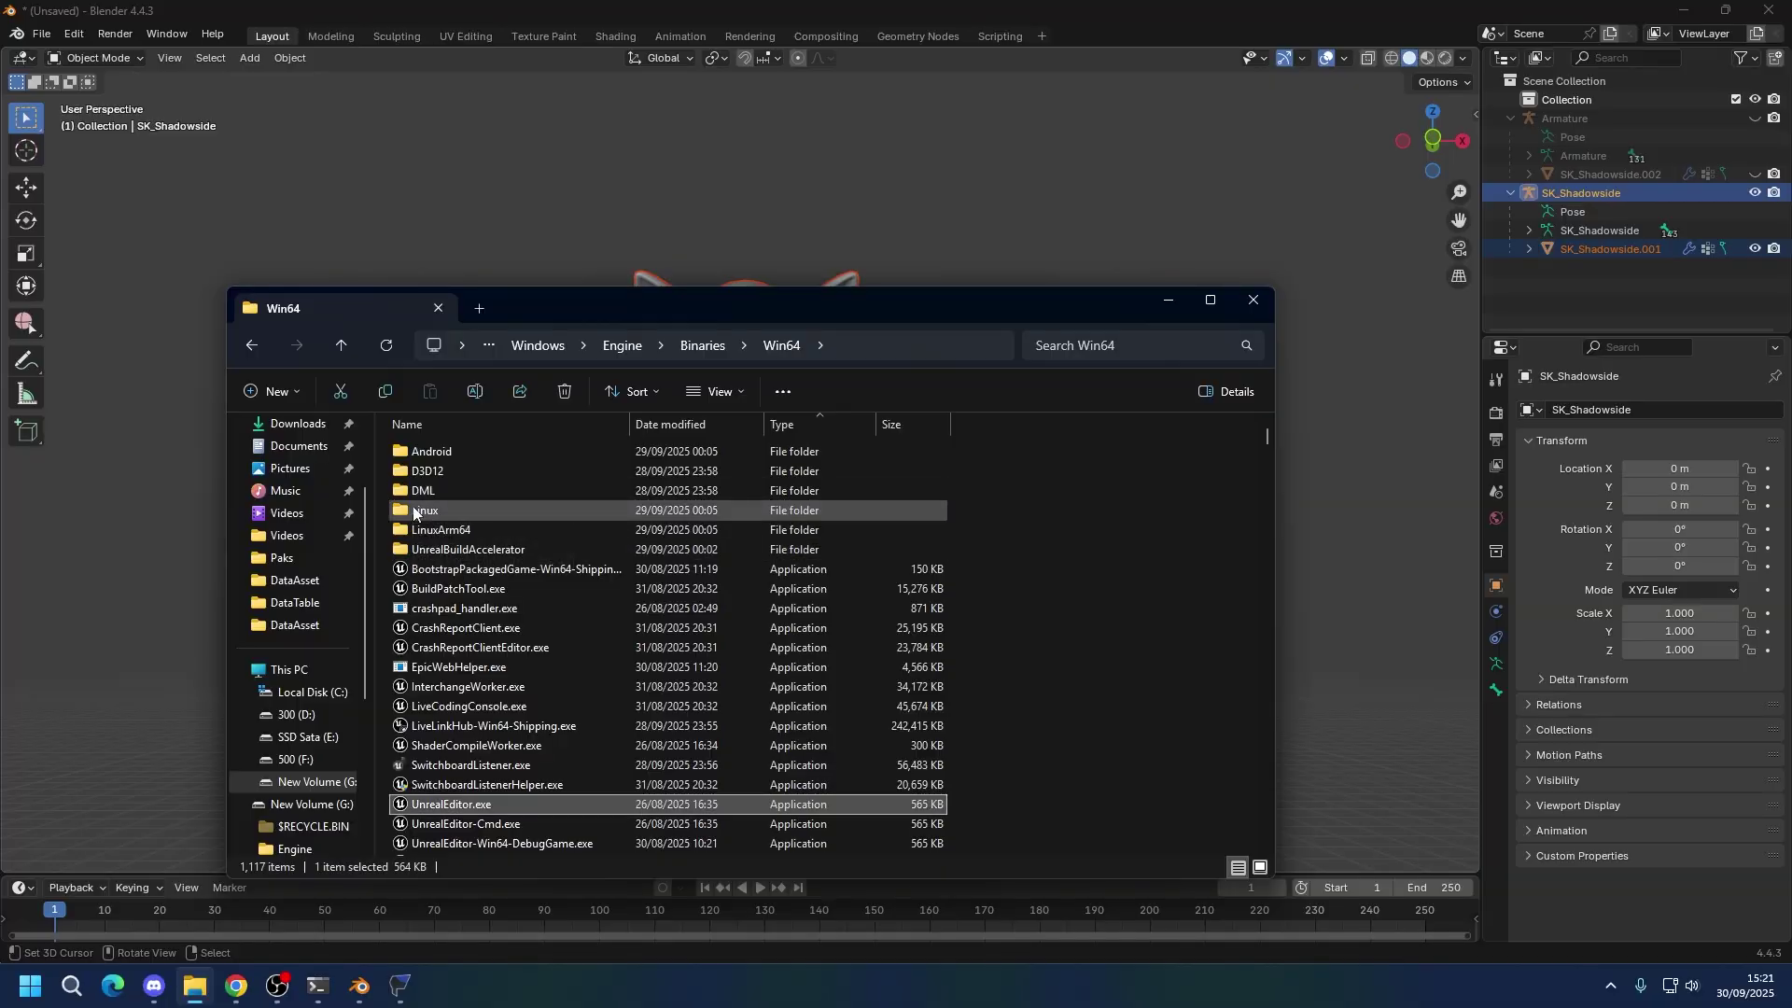
double_click(469, 801)
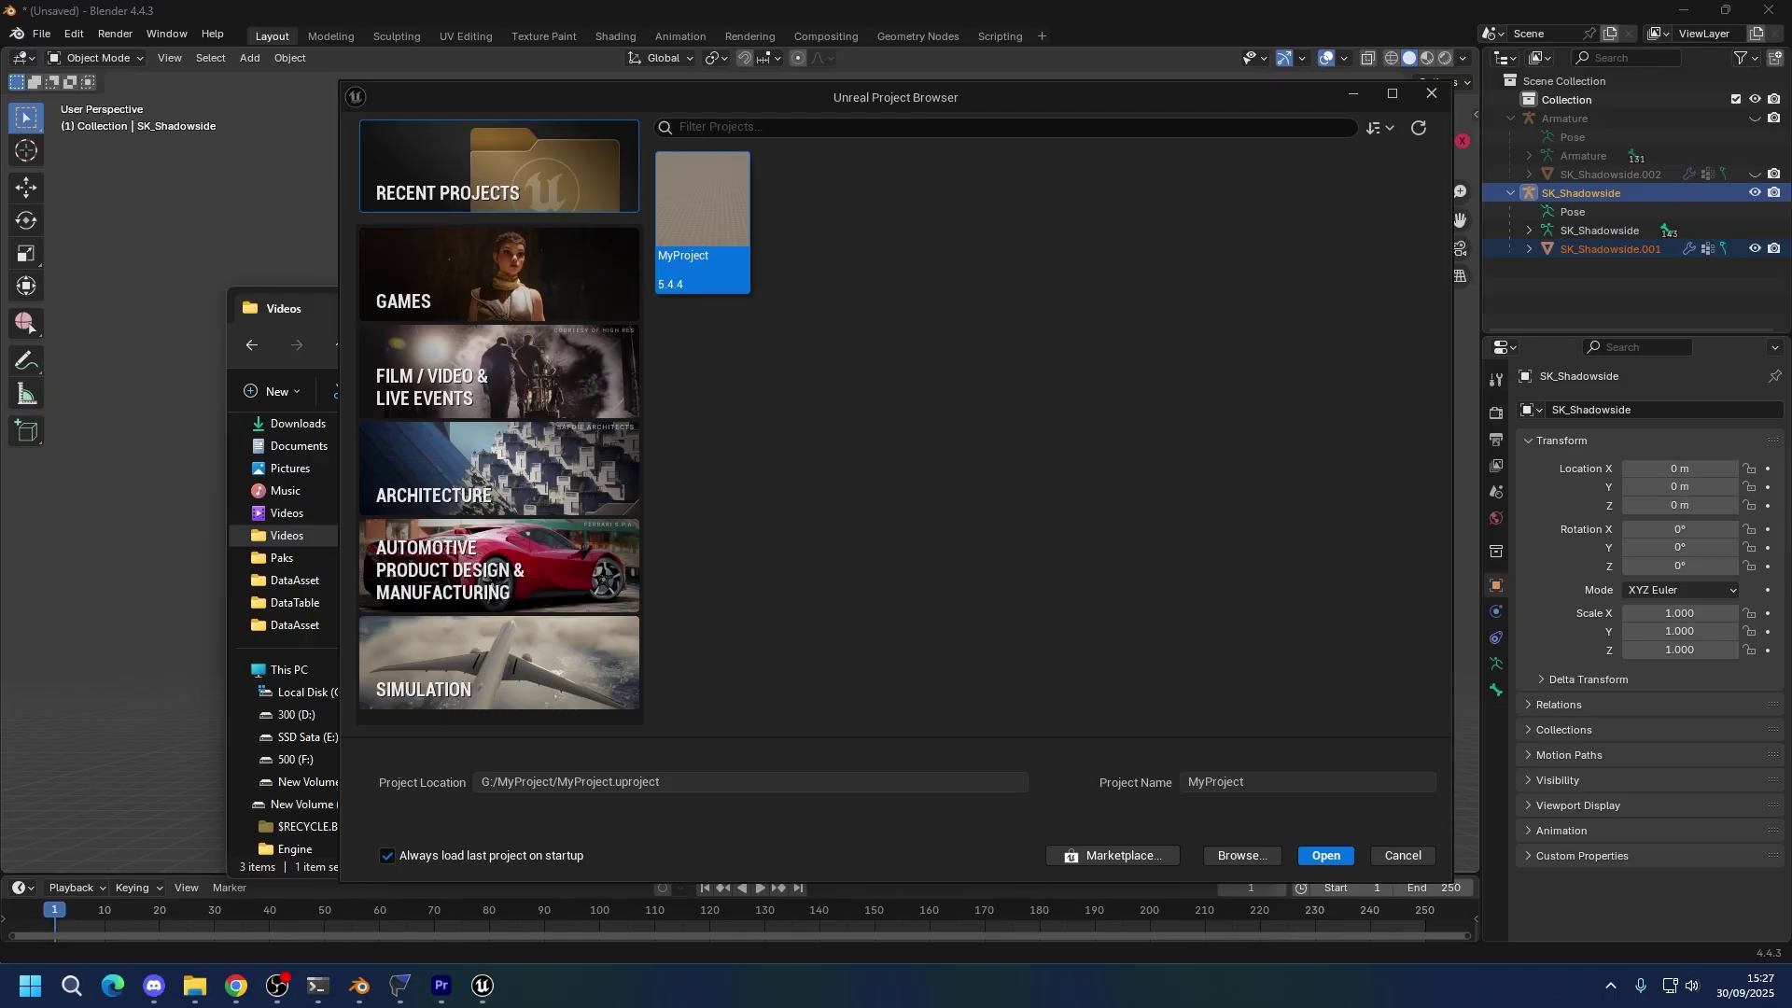
Locate the UNION folder under G:\Unreal Engine Tutorial\UE5-SonicRacingCrossWorlds\Windows and copy its path.
left_click(1248, 857)
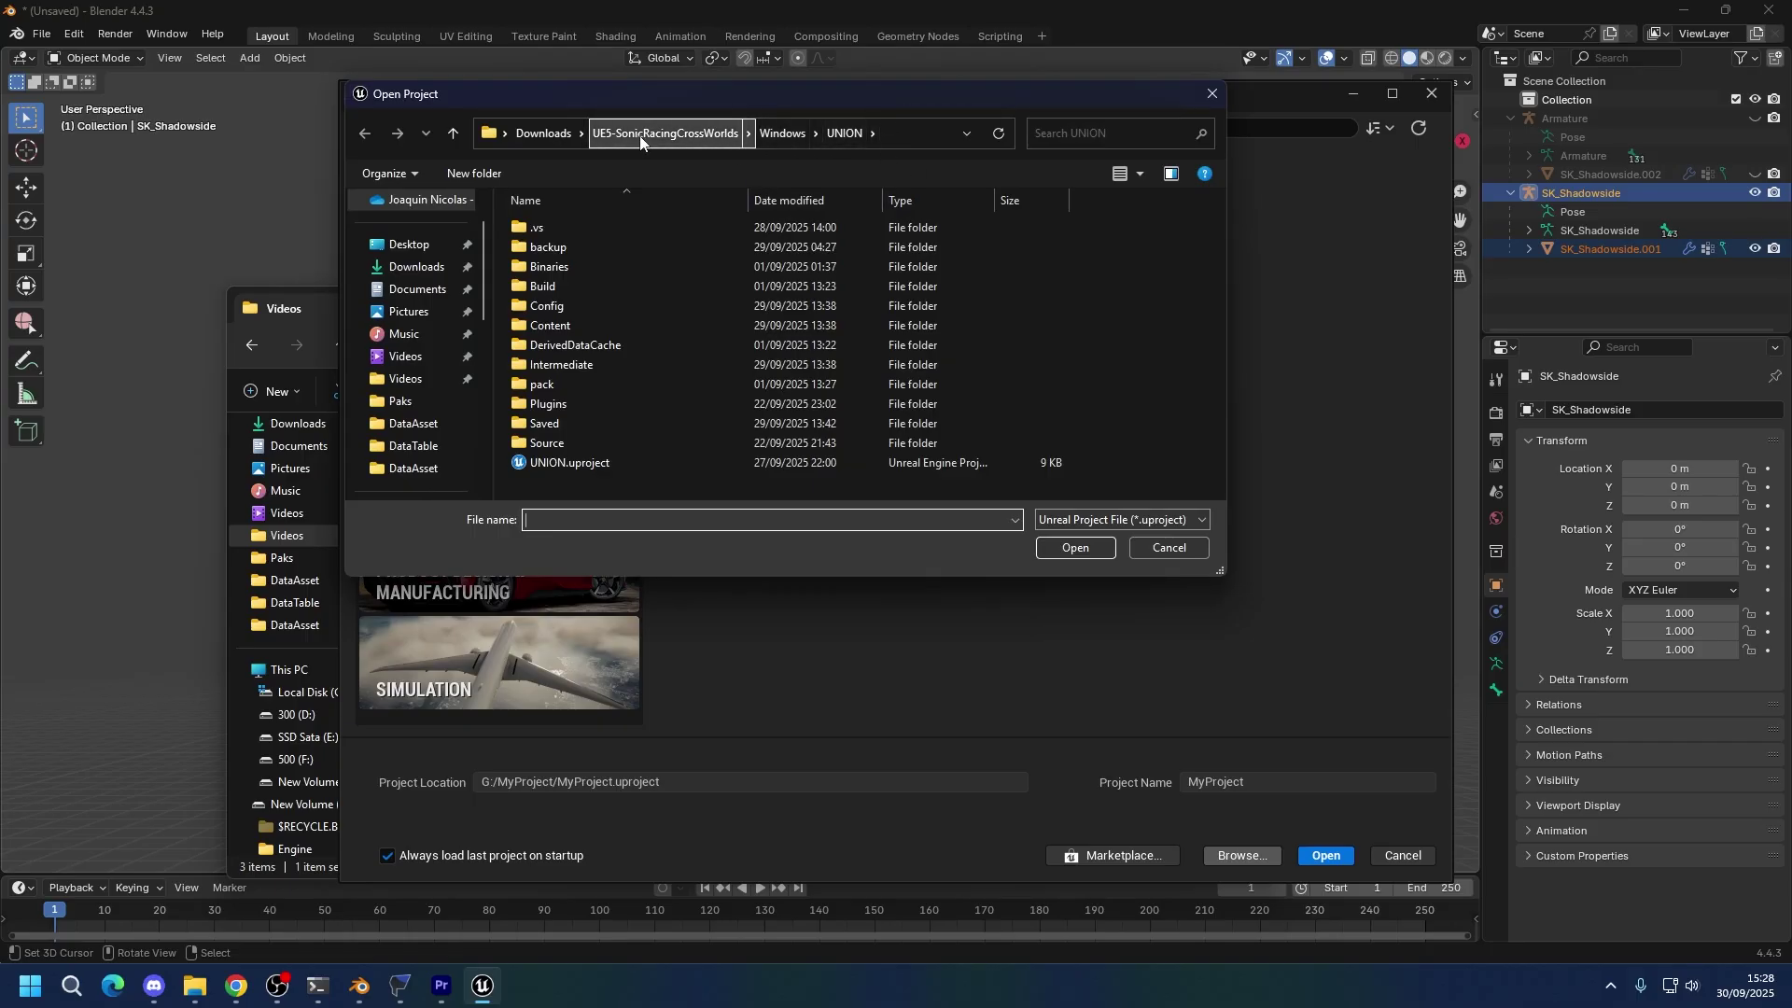
left_click(194, 987)
left_click_drag(756, 327, 970, 355)
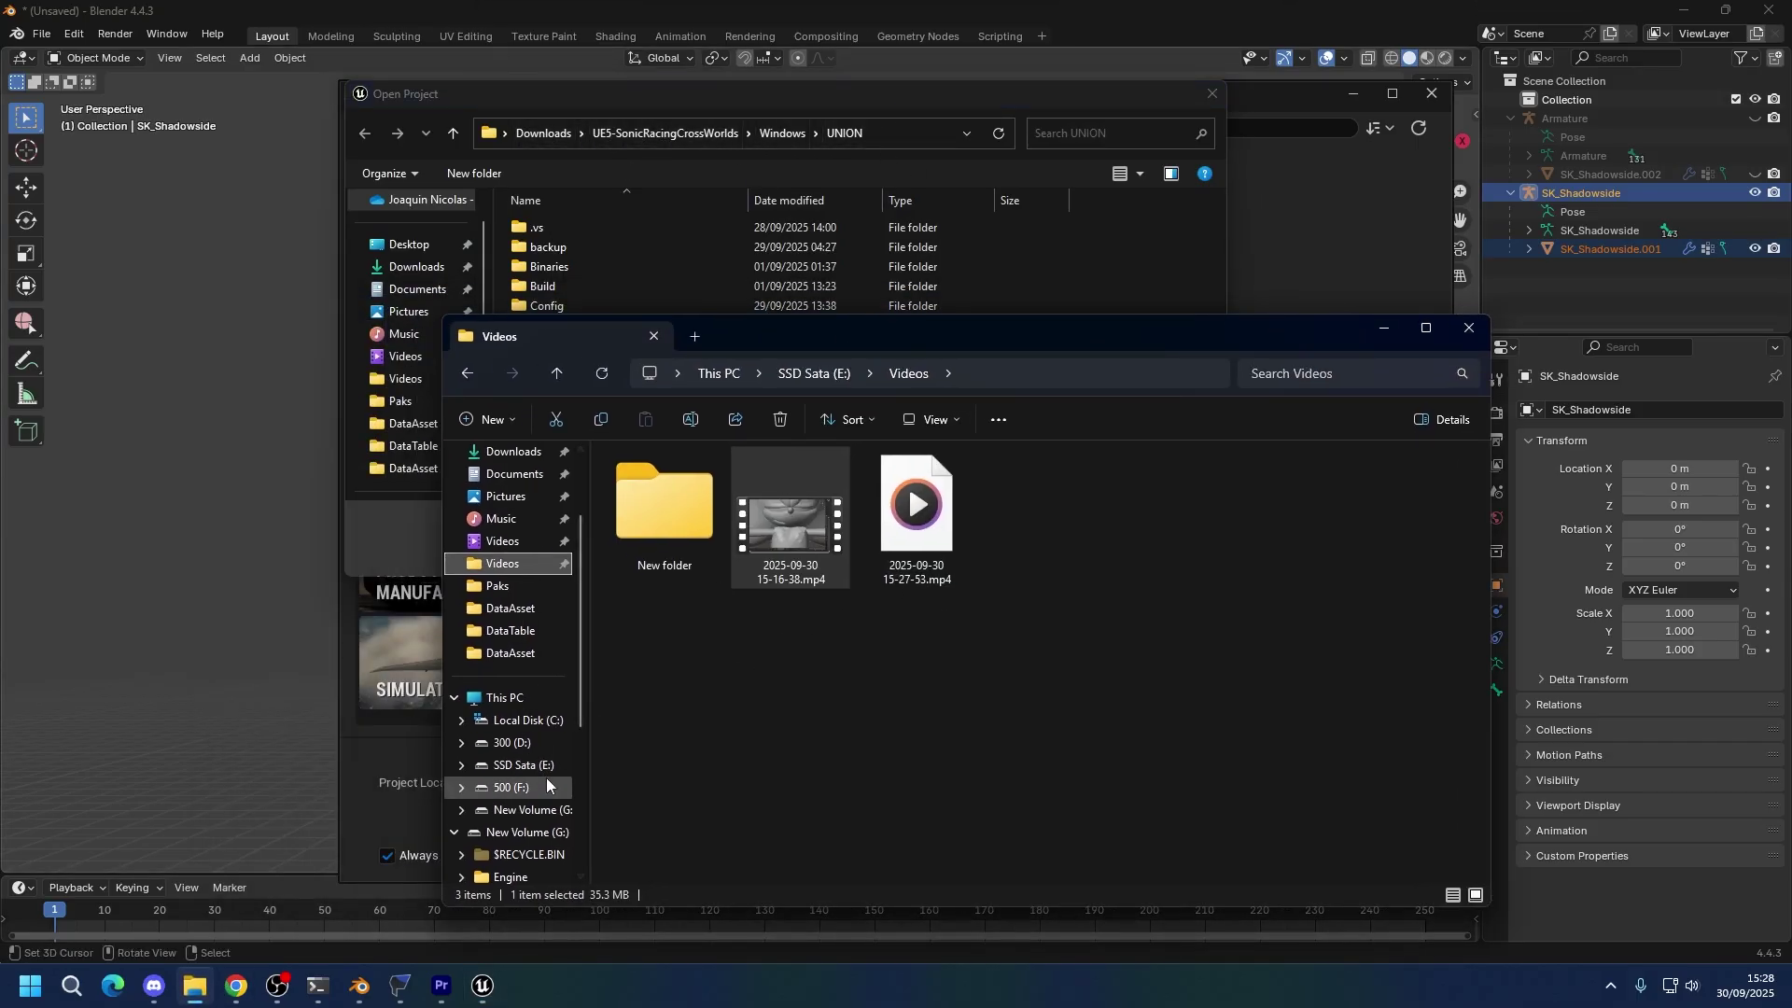
left_click(527, 809)
double_click(757, 655)
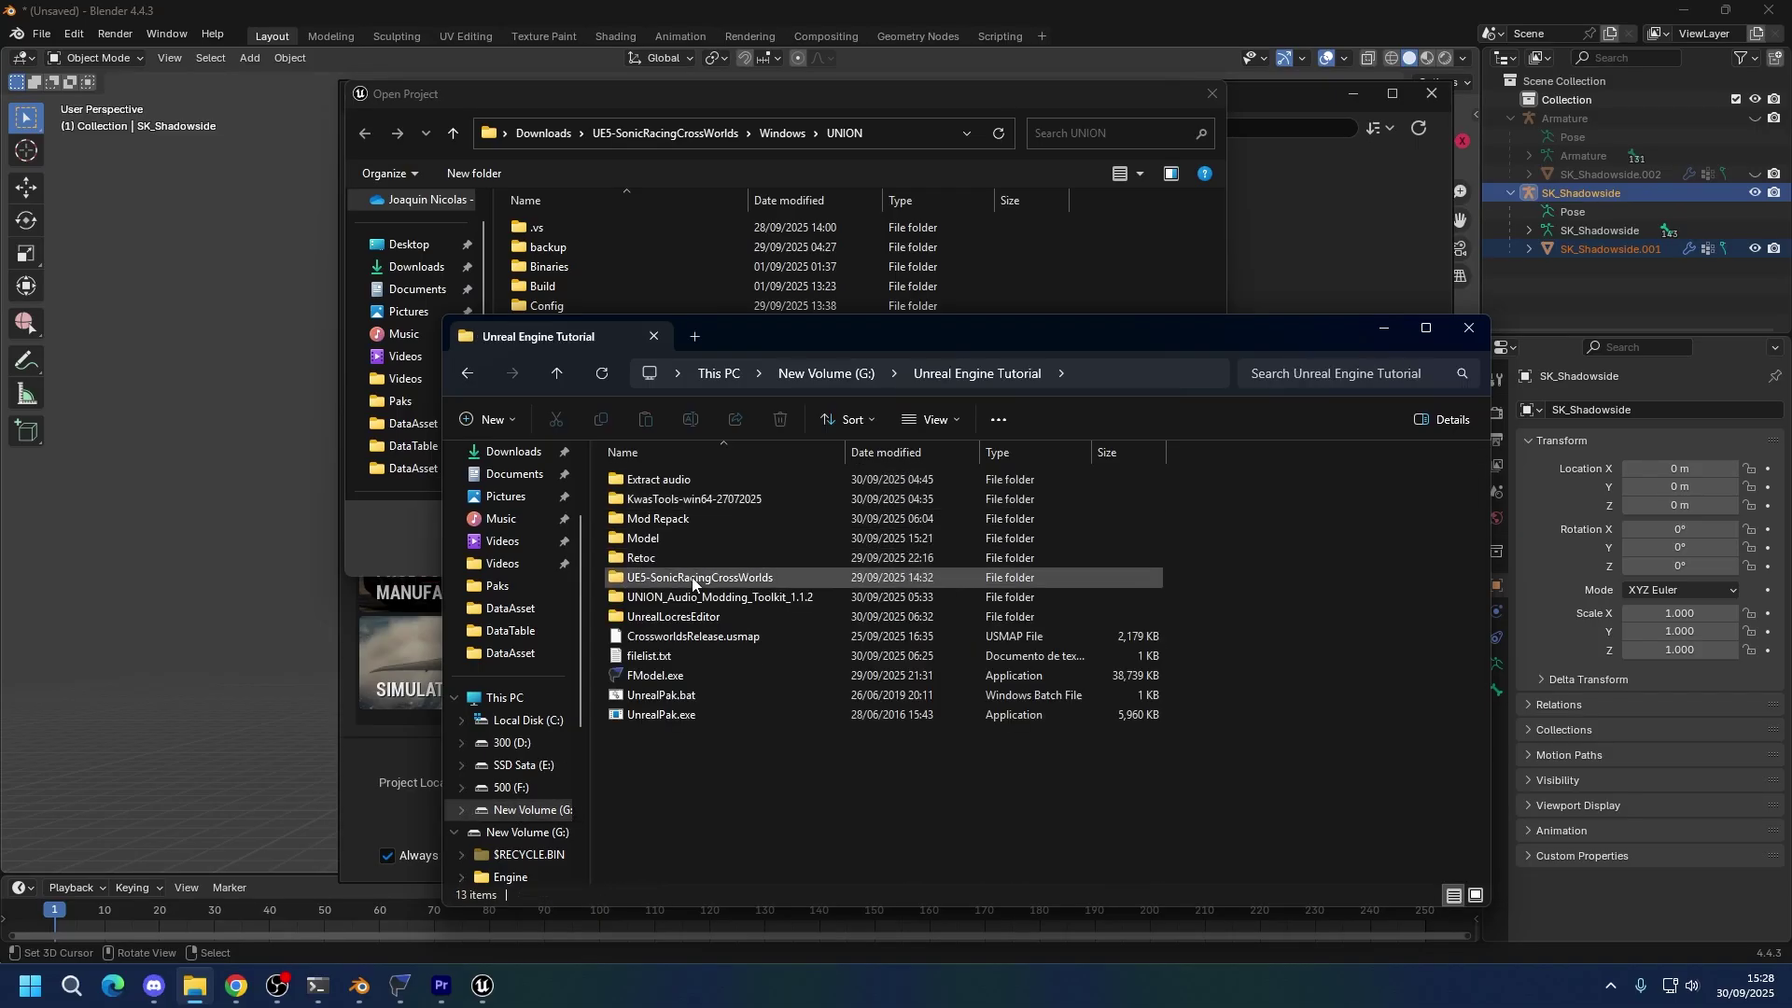
double_click(700, 577)
double_click(950, 476)
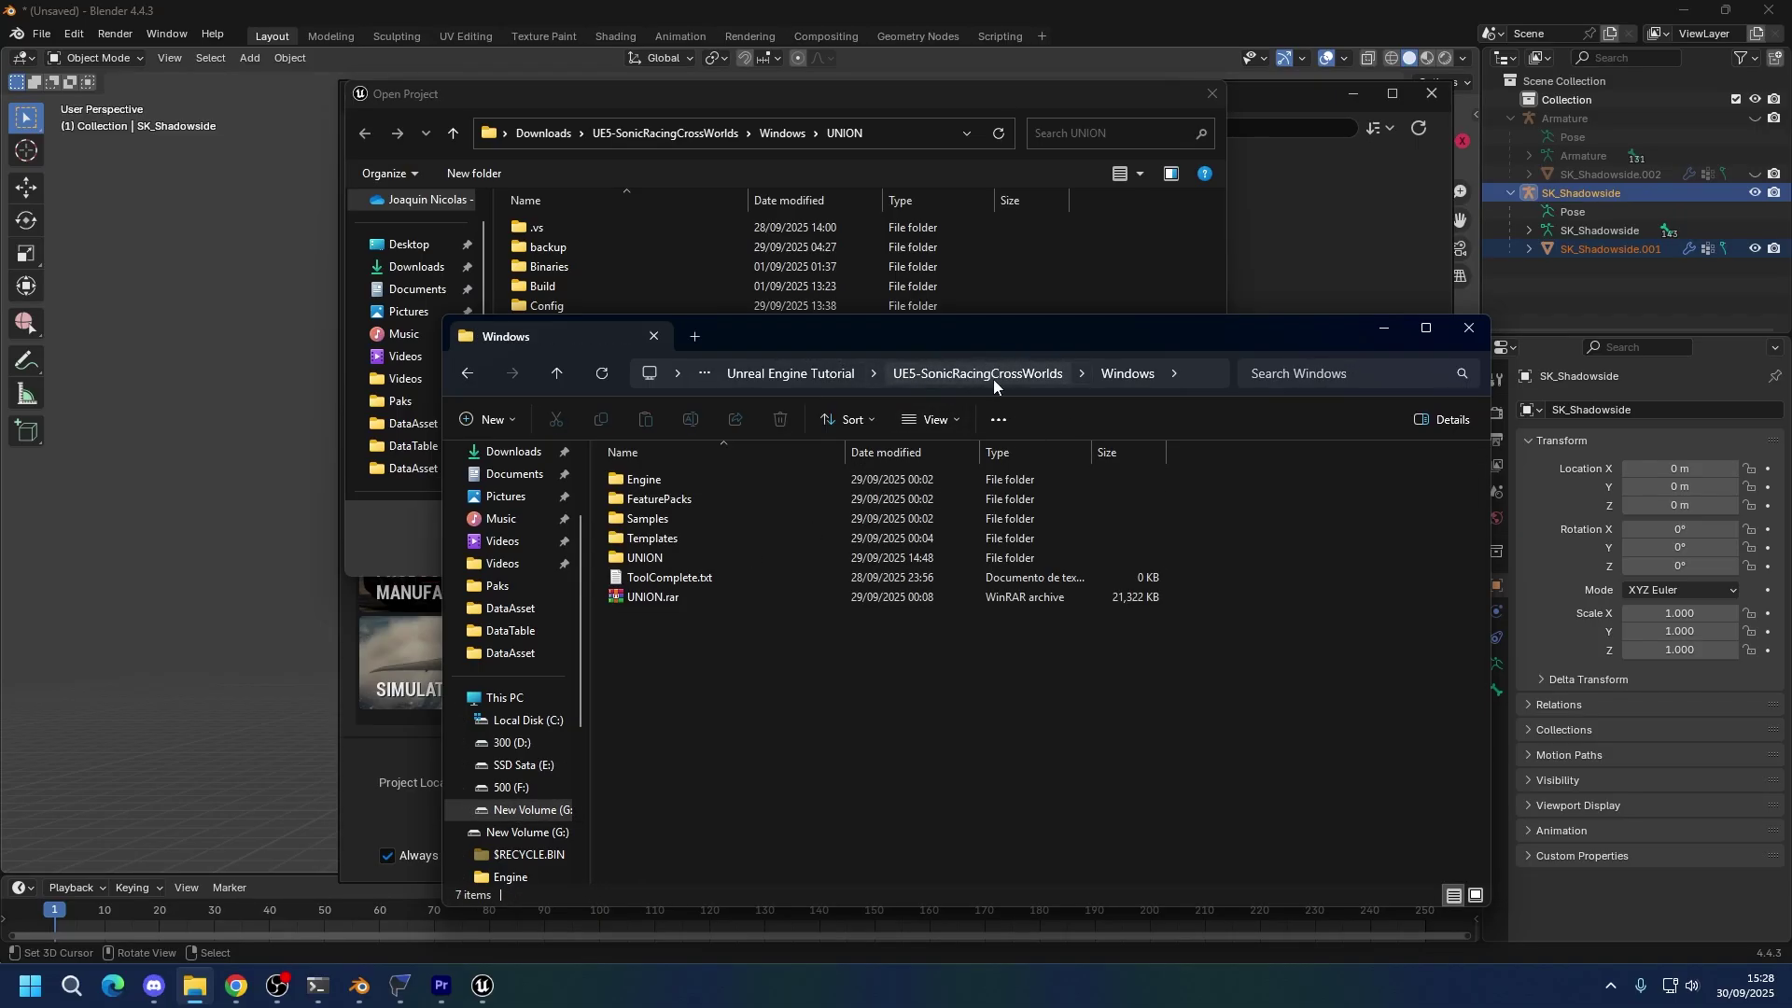
double_click(661, 558)
left_click(667, 598)
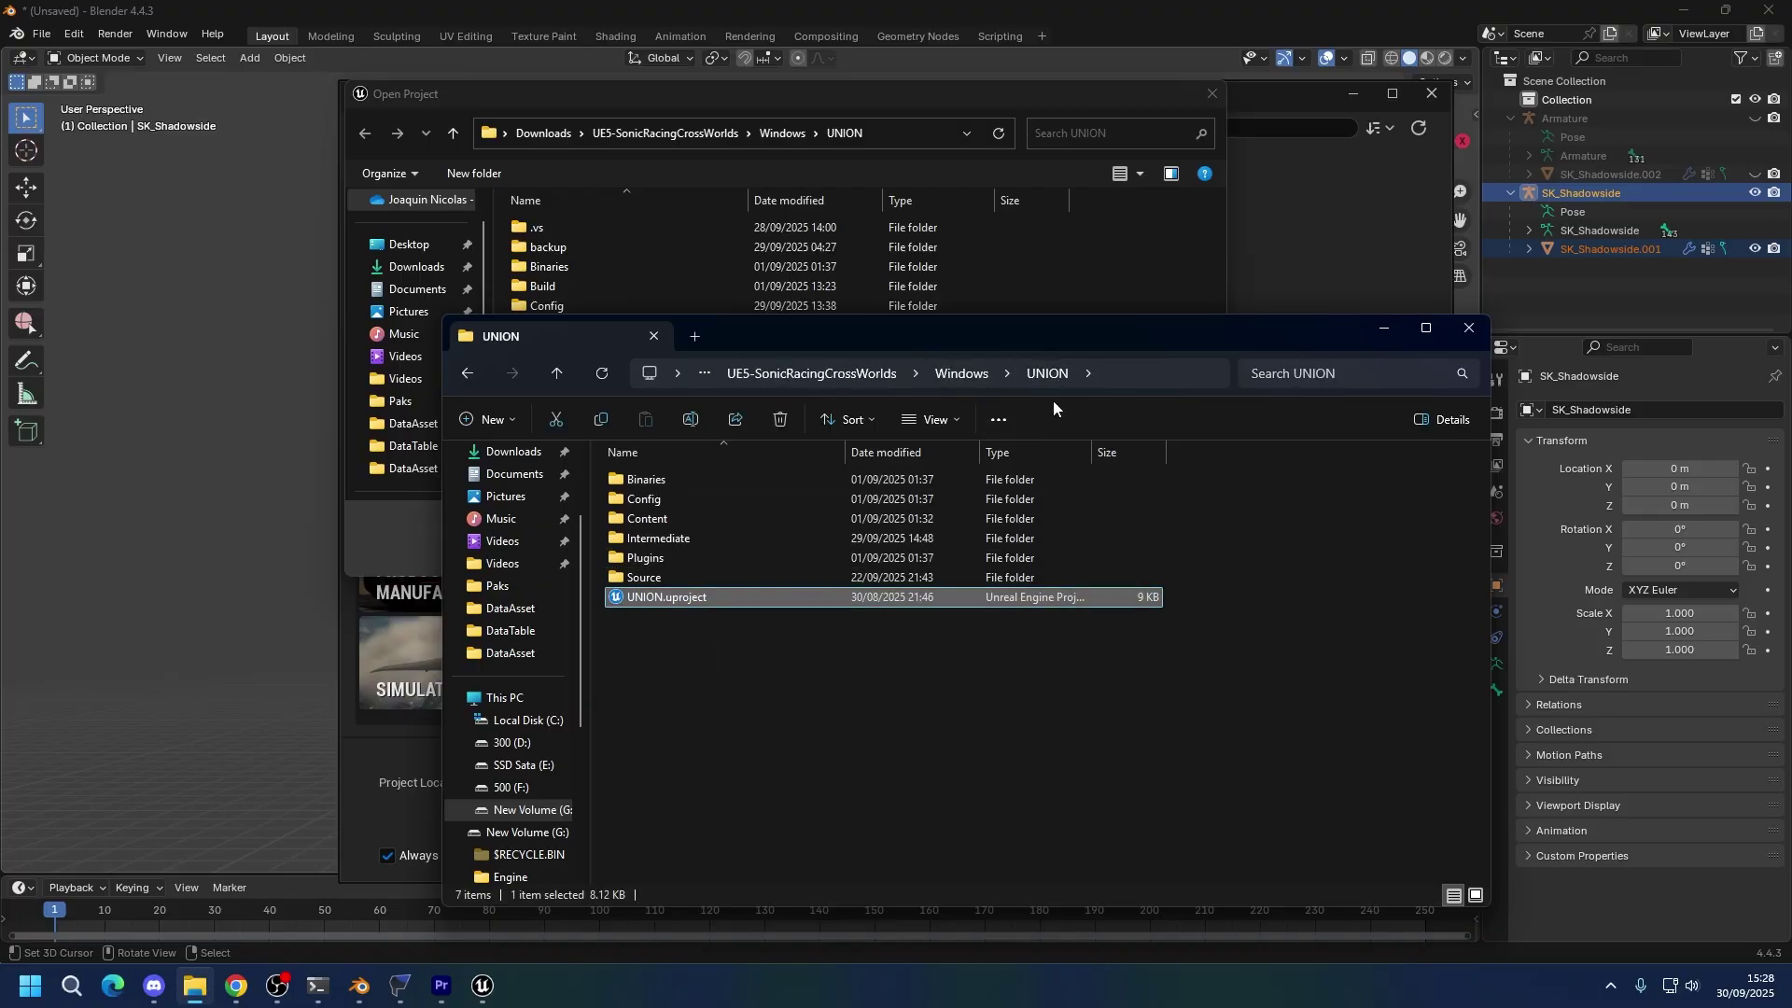
left_click(1073, 373)
key("ctrl+c")
Paste the UNION folder path into the project file dialog and open UNION.uproject.
left_click(980, 229)
key("ctrl+v")
key("Return")
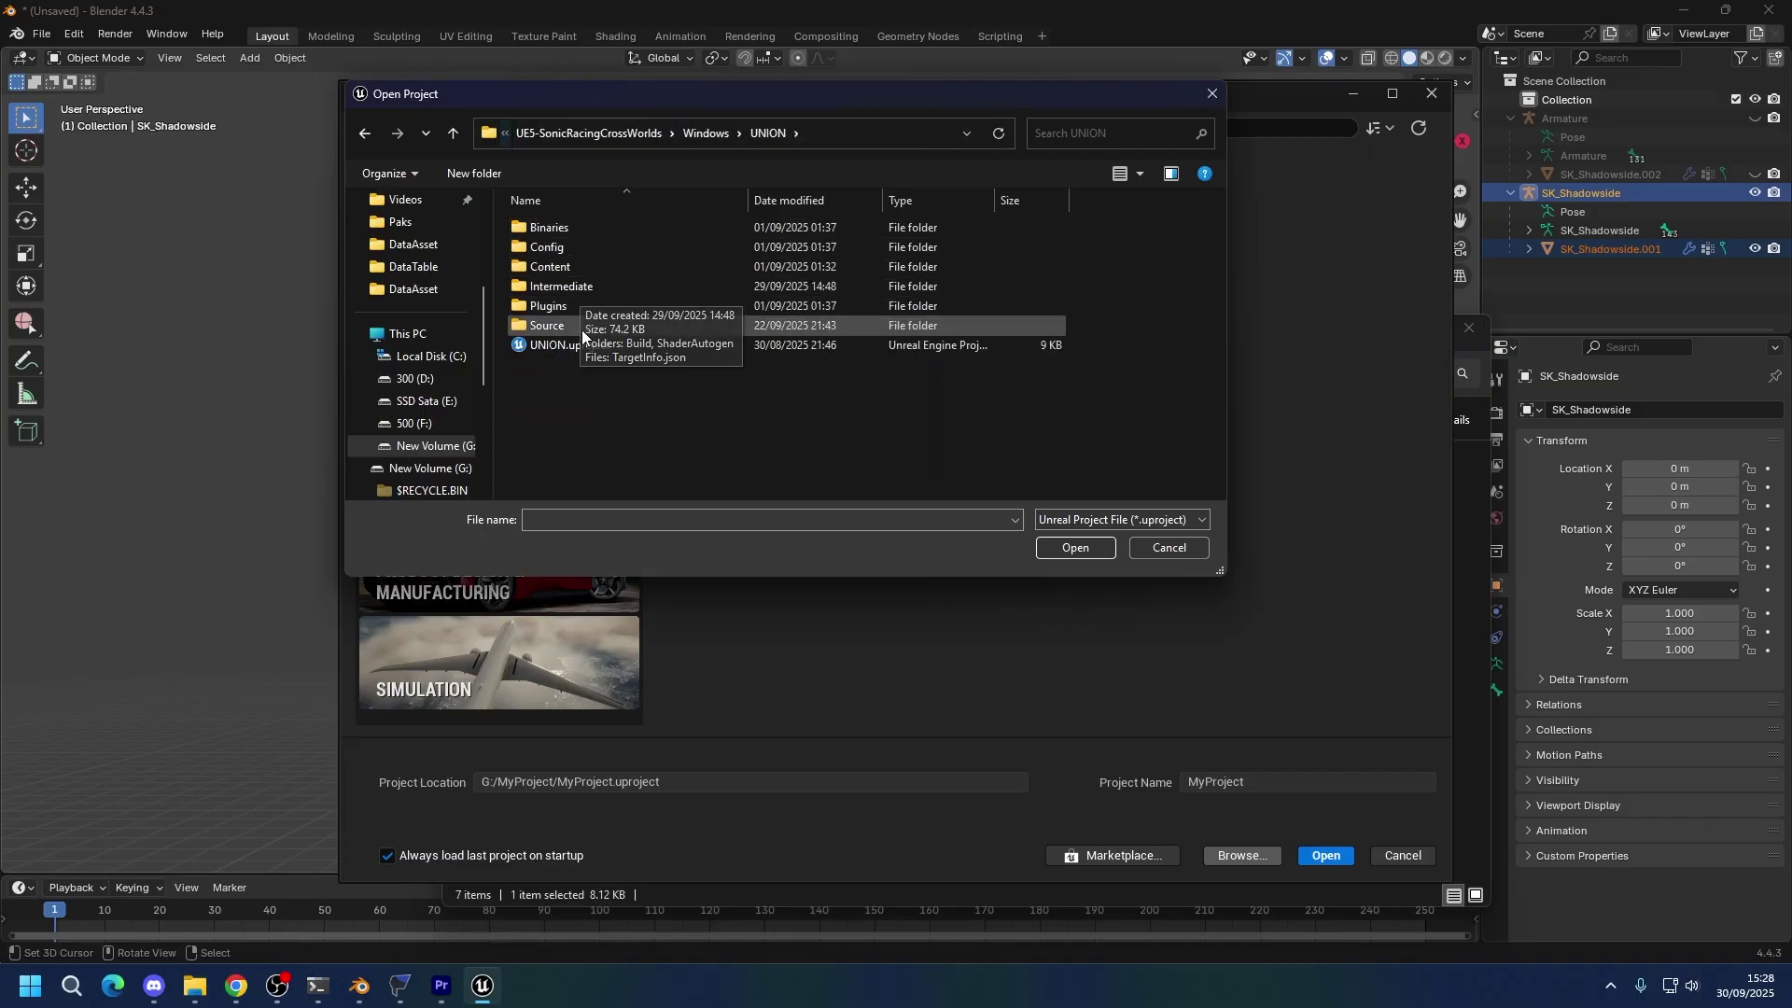
left_click(582, 345)
double_click(582, 345)
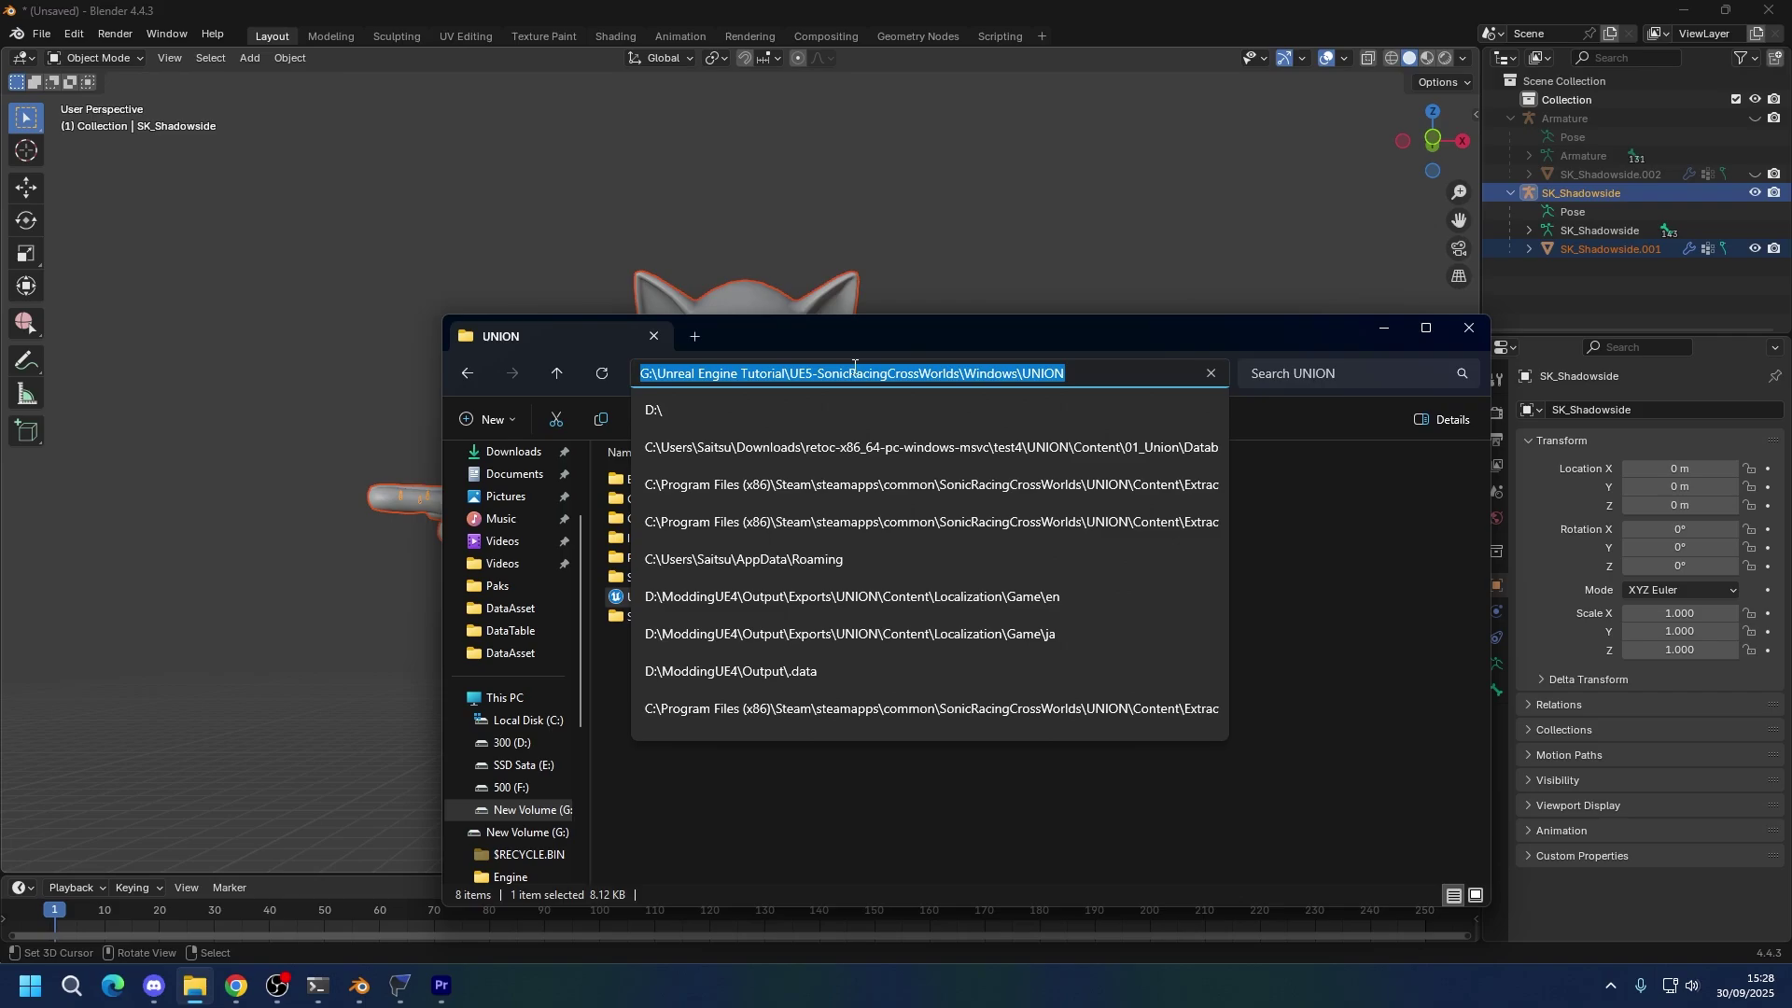
Switch between FModel and the Unreal Editor and show the UNION project's Content folder.
left_click(1323, 598)
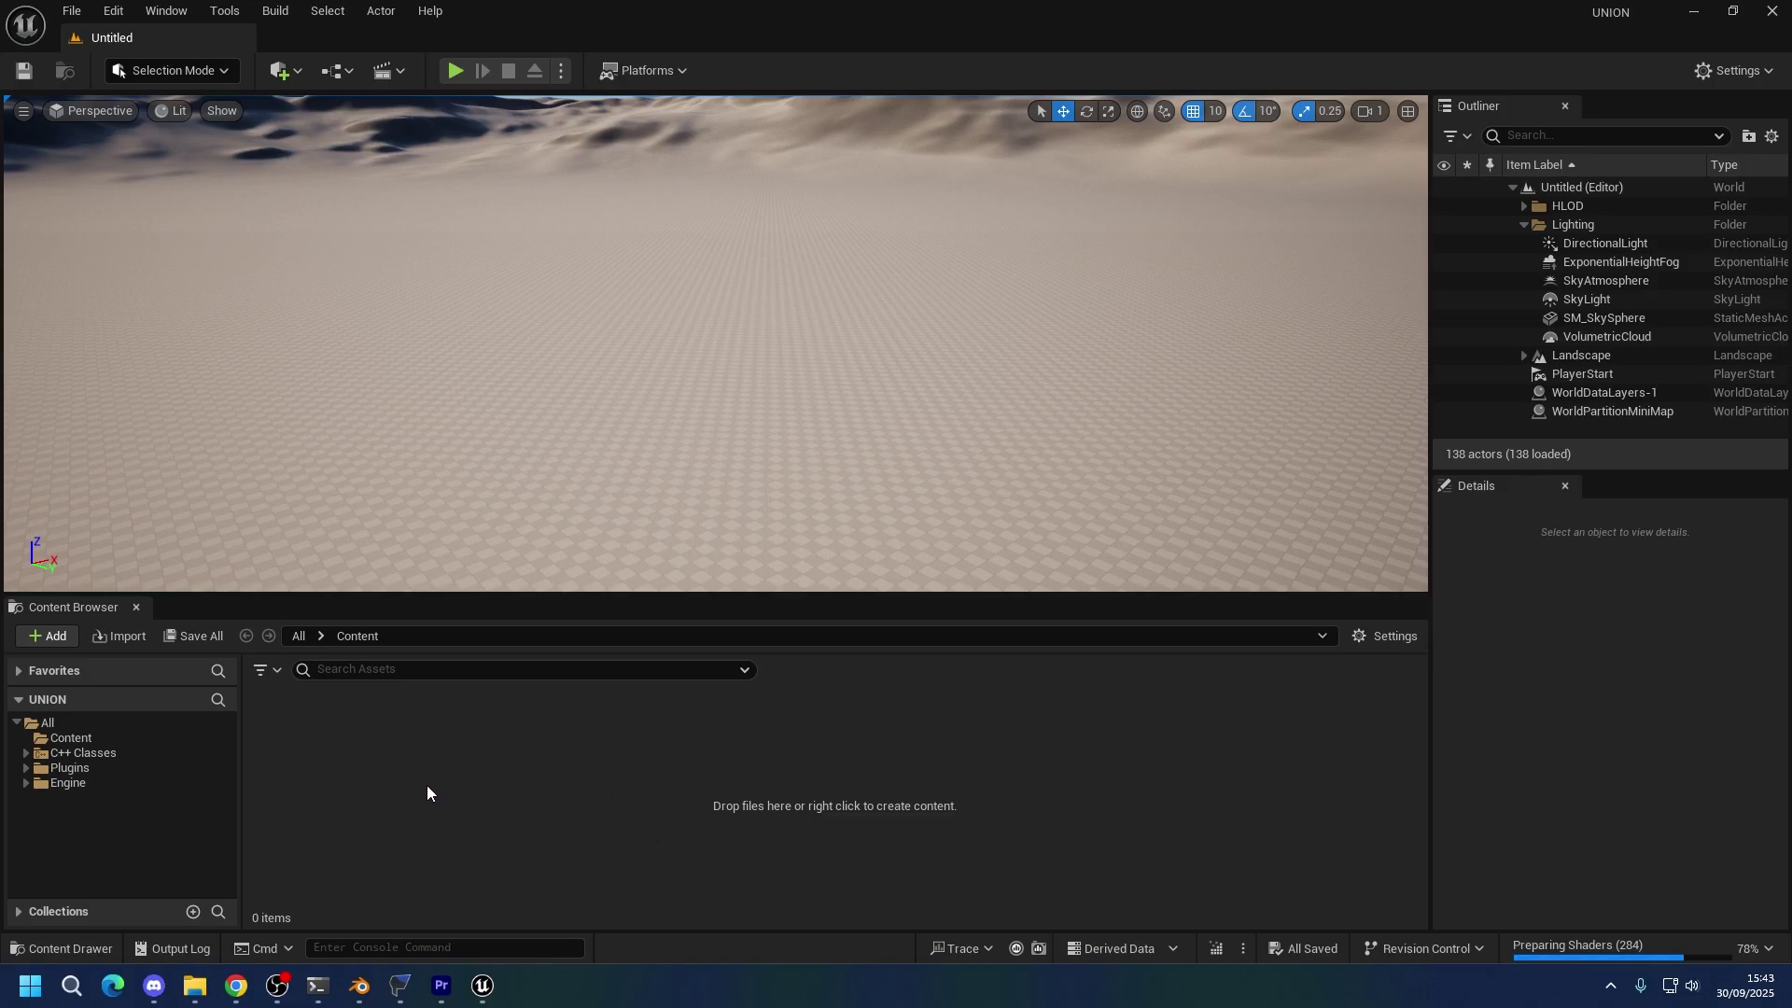
left_click(401, 986)
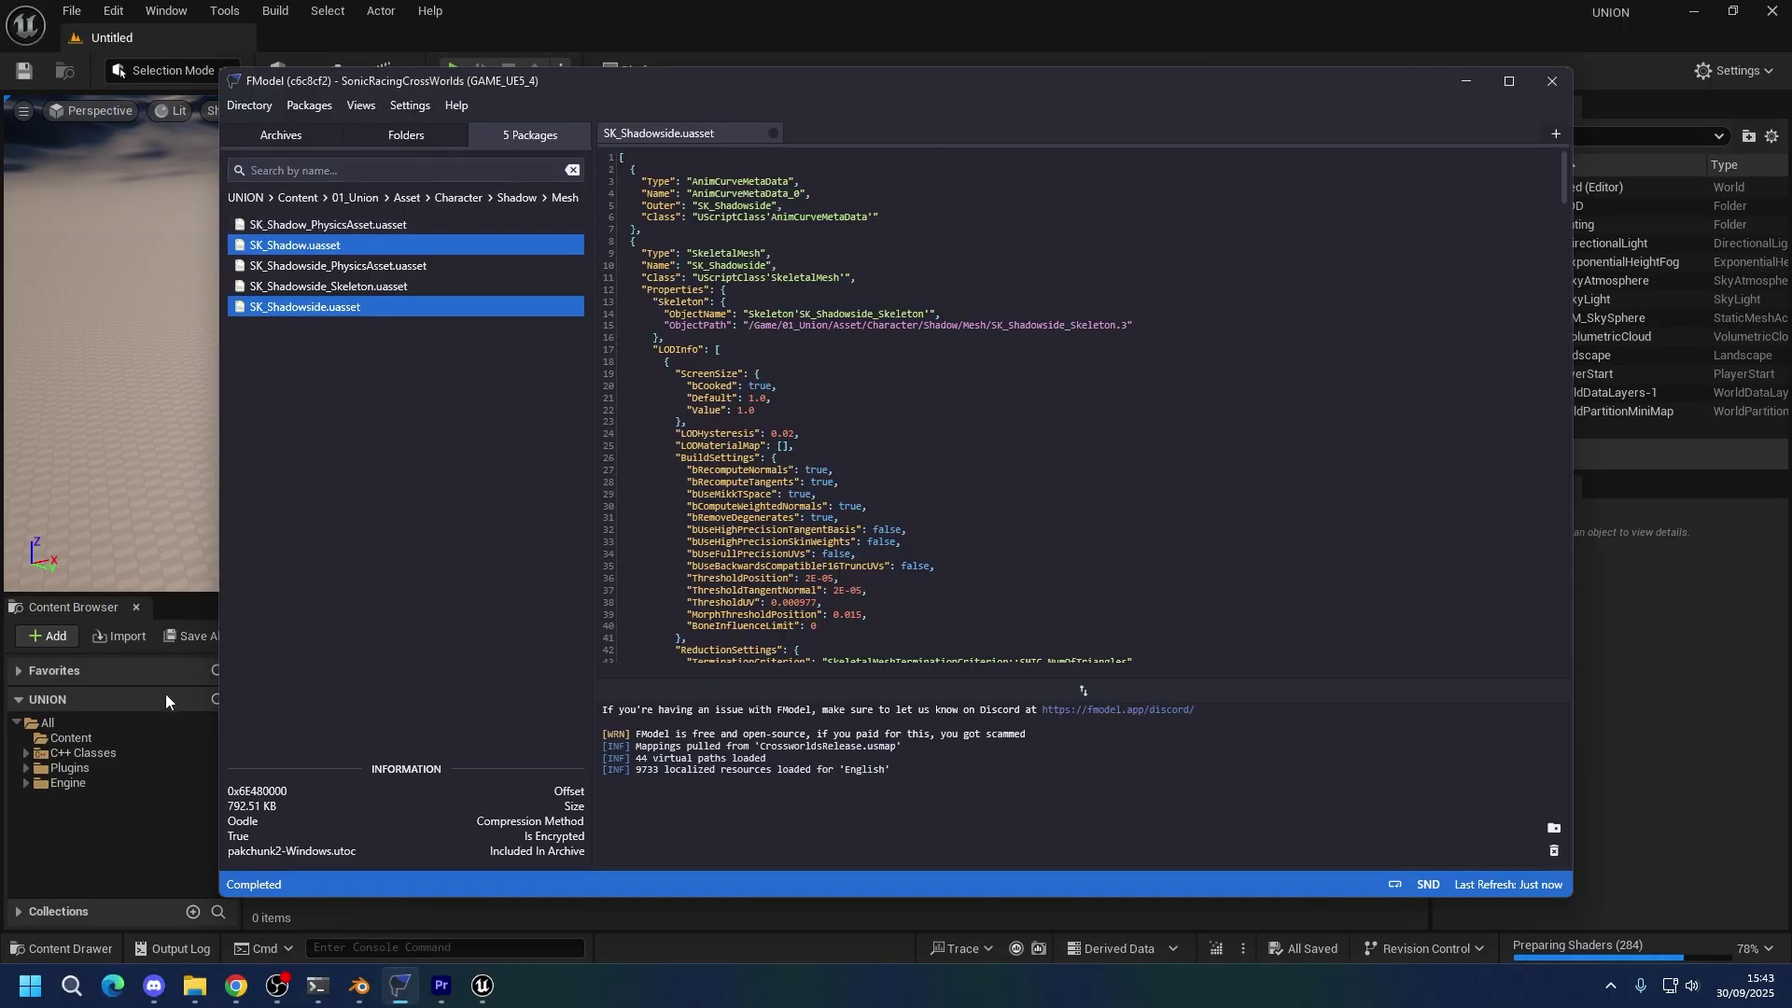
left_click(84, 748)
left_click(82, 739)
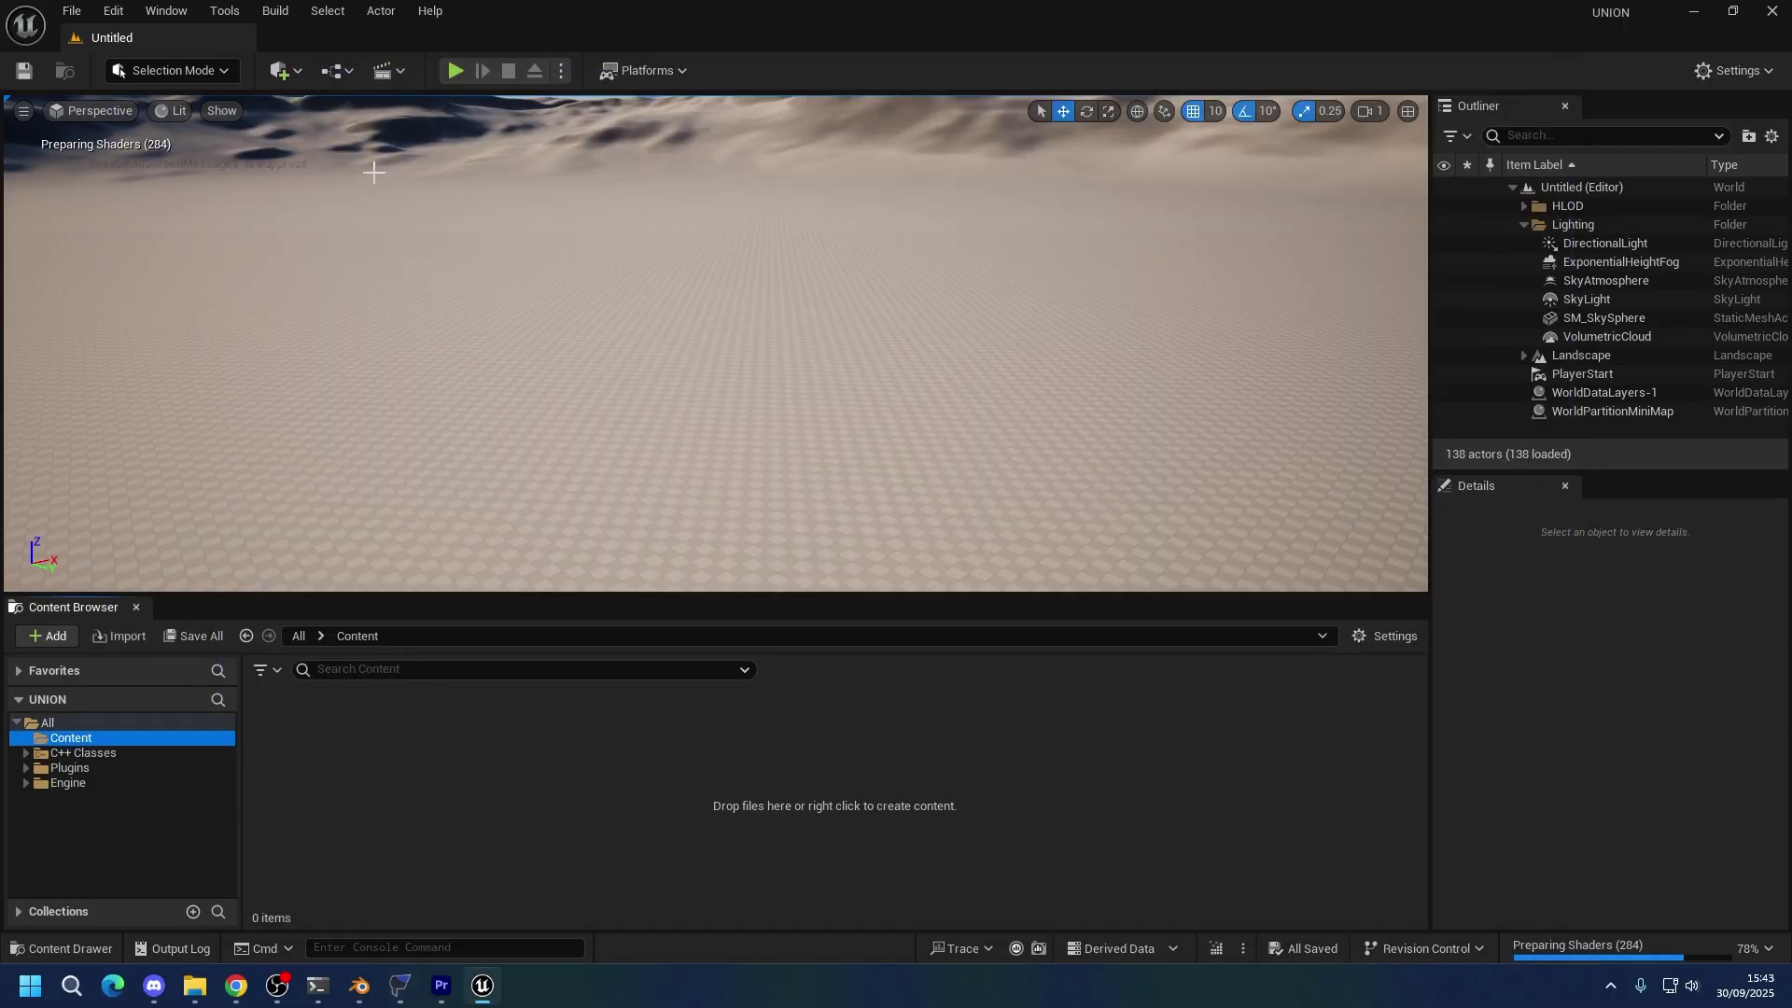
key("alt+Tab")
key("alt+Tab")
Create a 01_Union folder in Content with an Asset folder inside it.
right_click(373, 734)
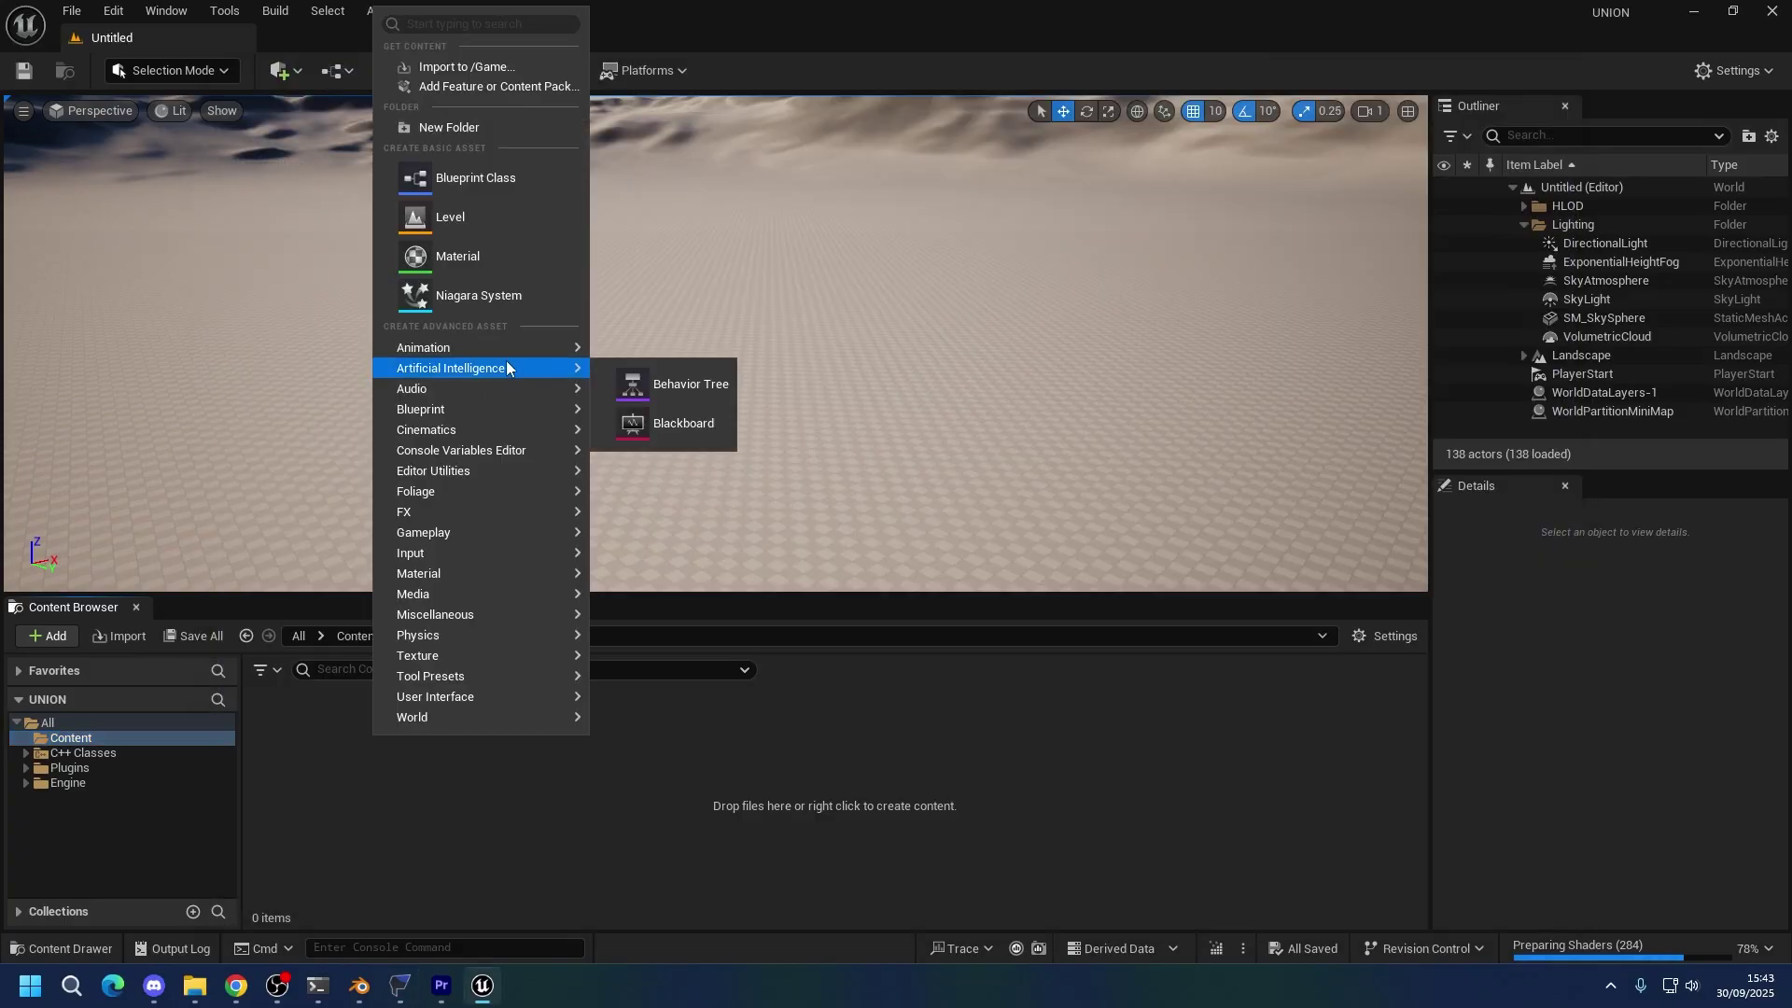
left_click(448, 126)
type("01_UInion")
key("Return")
key("Return")
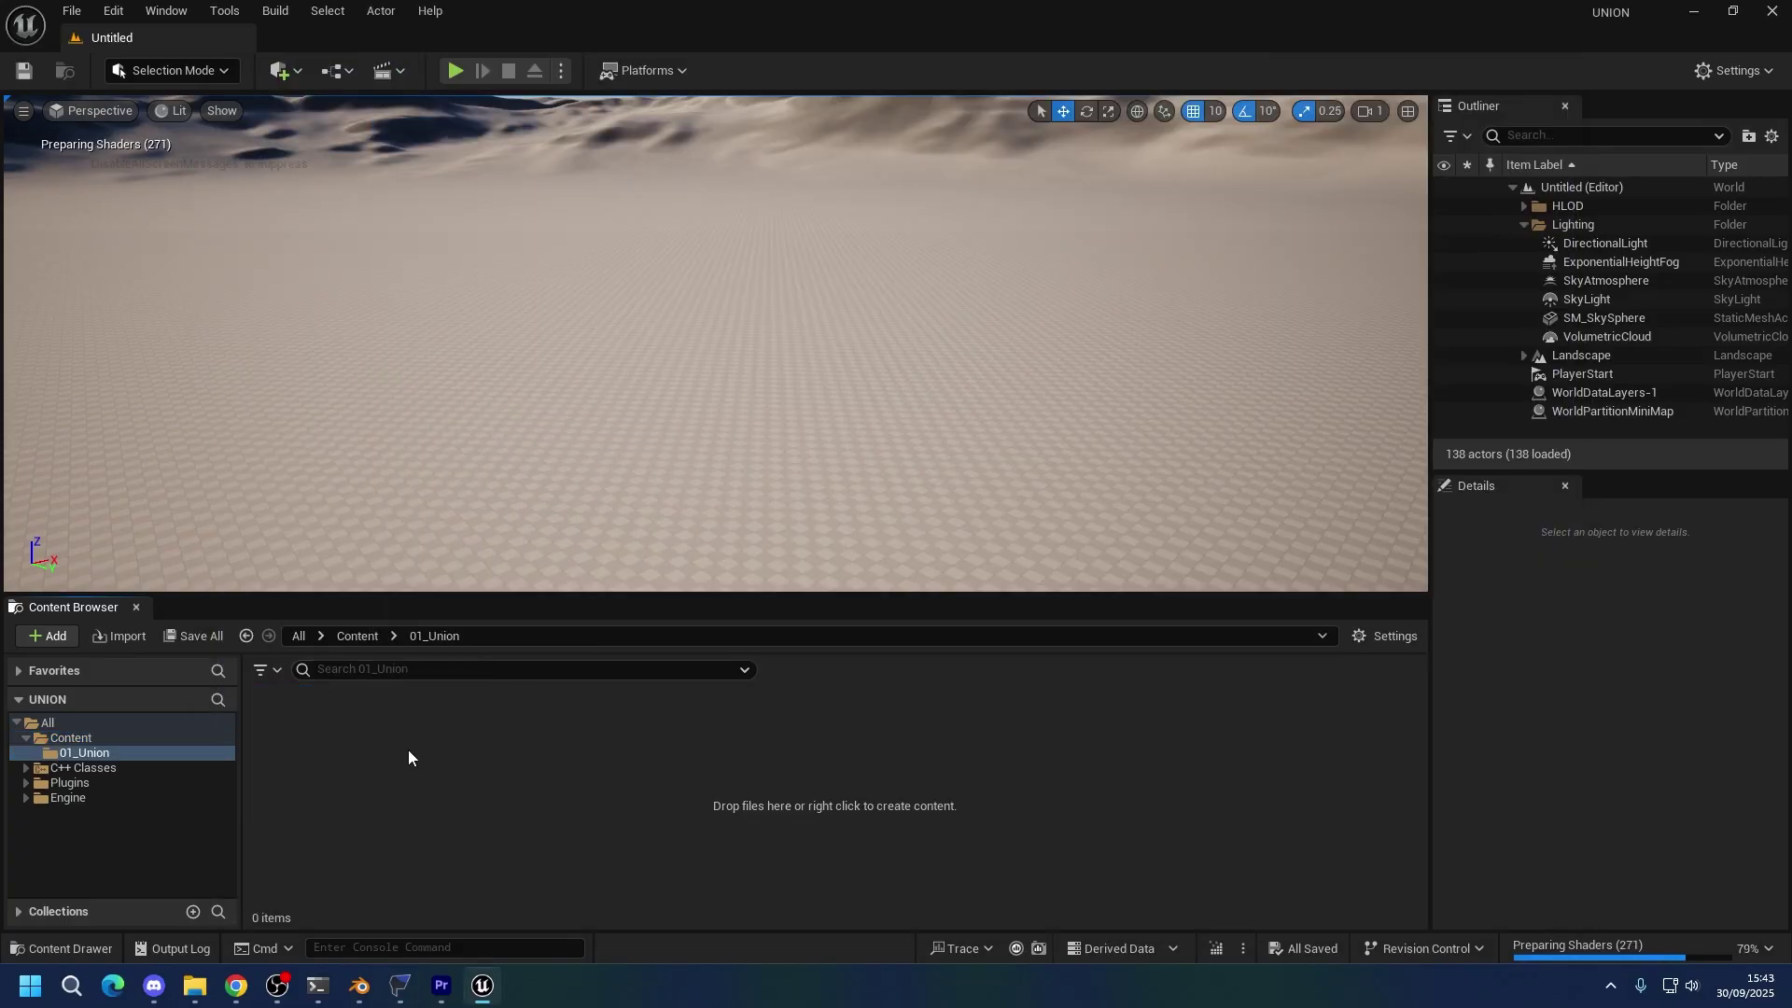
right_click(401, 761)
left_click(517, 150)
type("Asset")
key("Return")
key("Return")
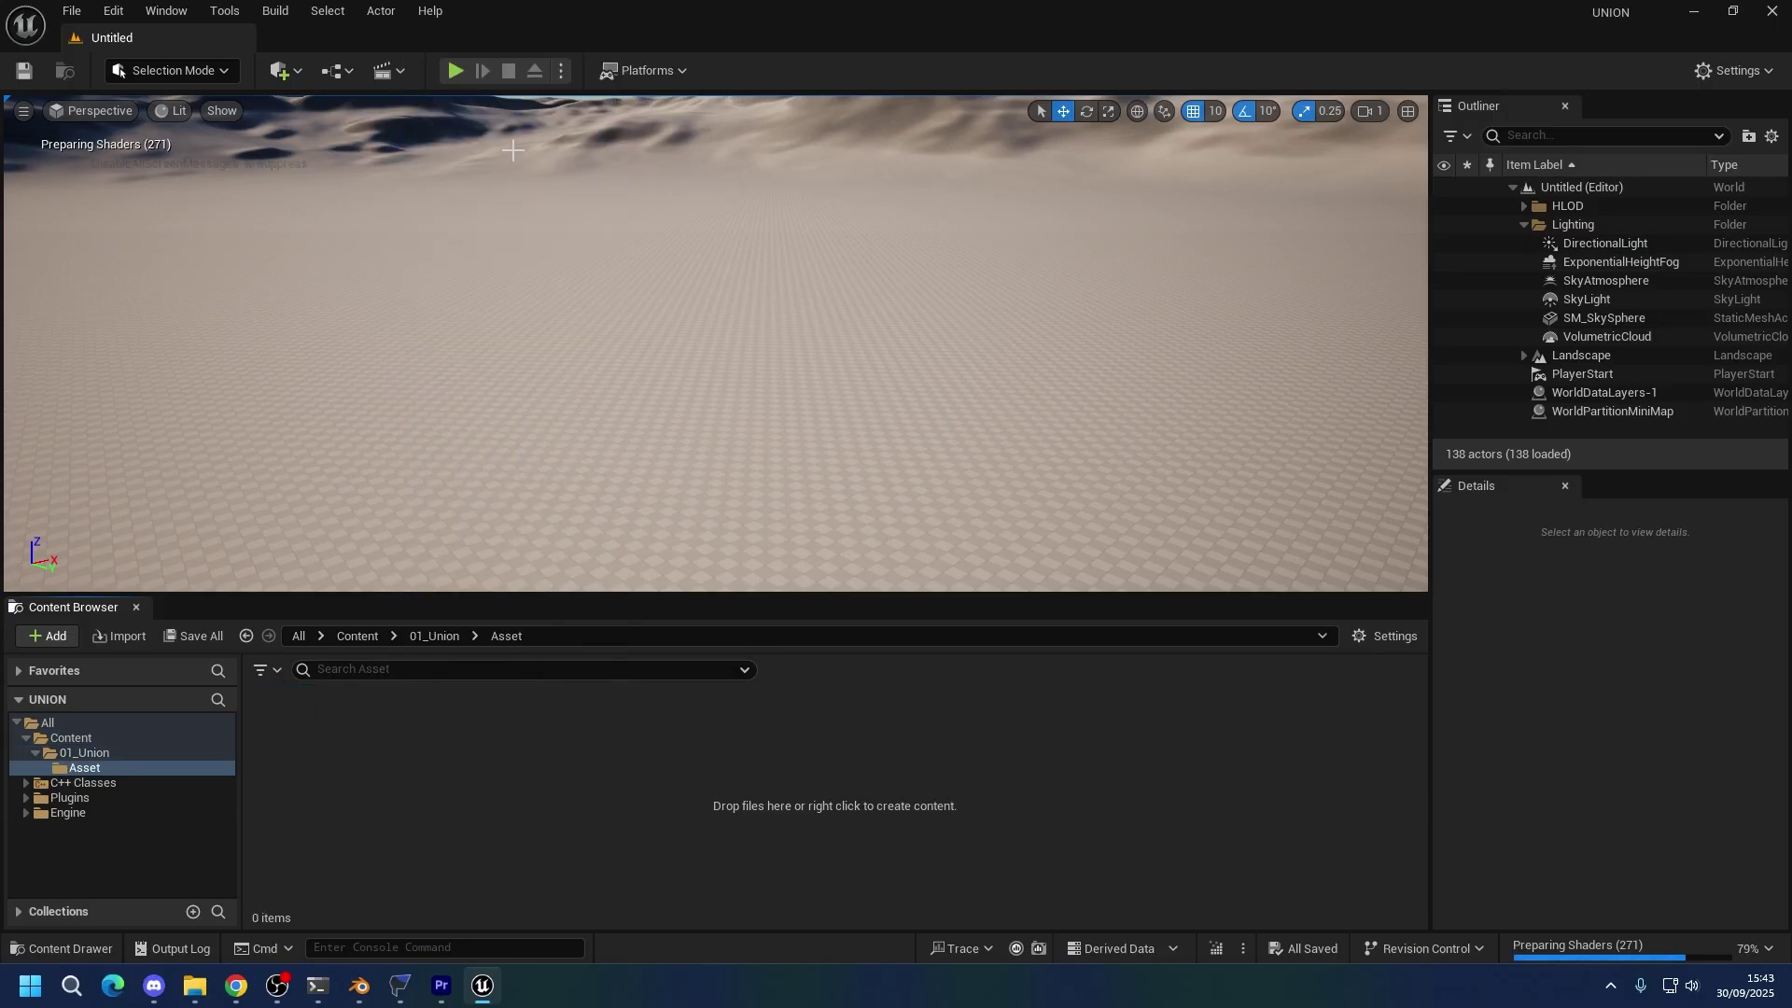
Add a Character folder inside Asset and a Shadow folder inside Character.
right_click(427, 791)
left_click(505, 169)
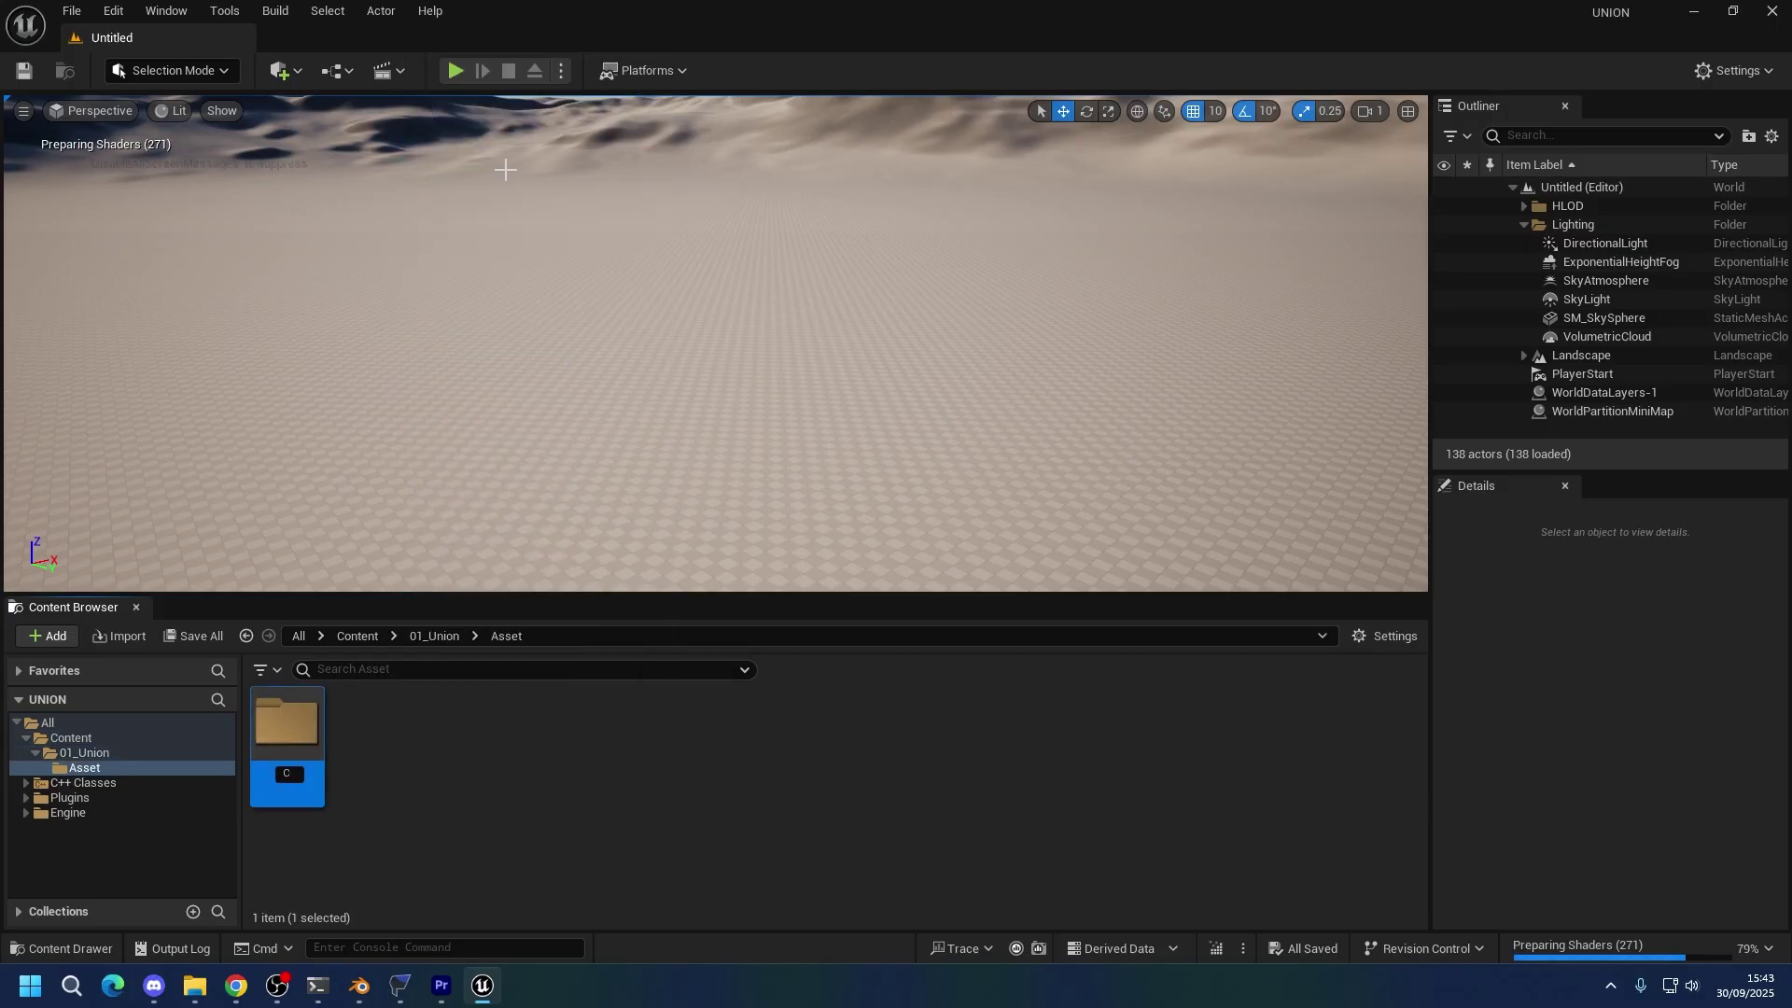
type("Character")
key("Return")
key("Return")
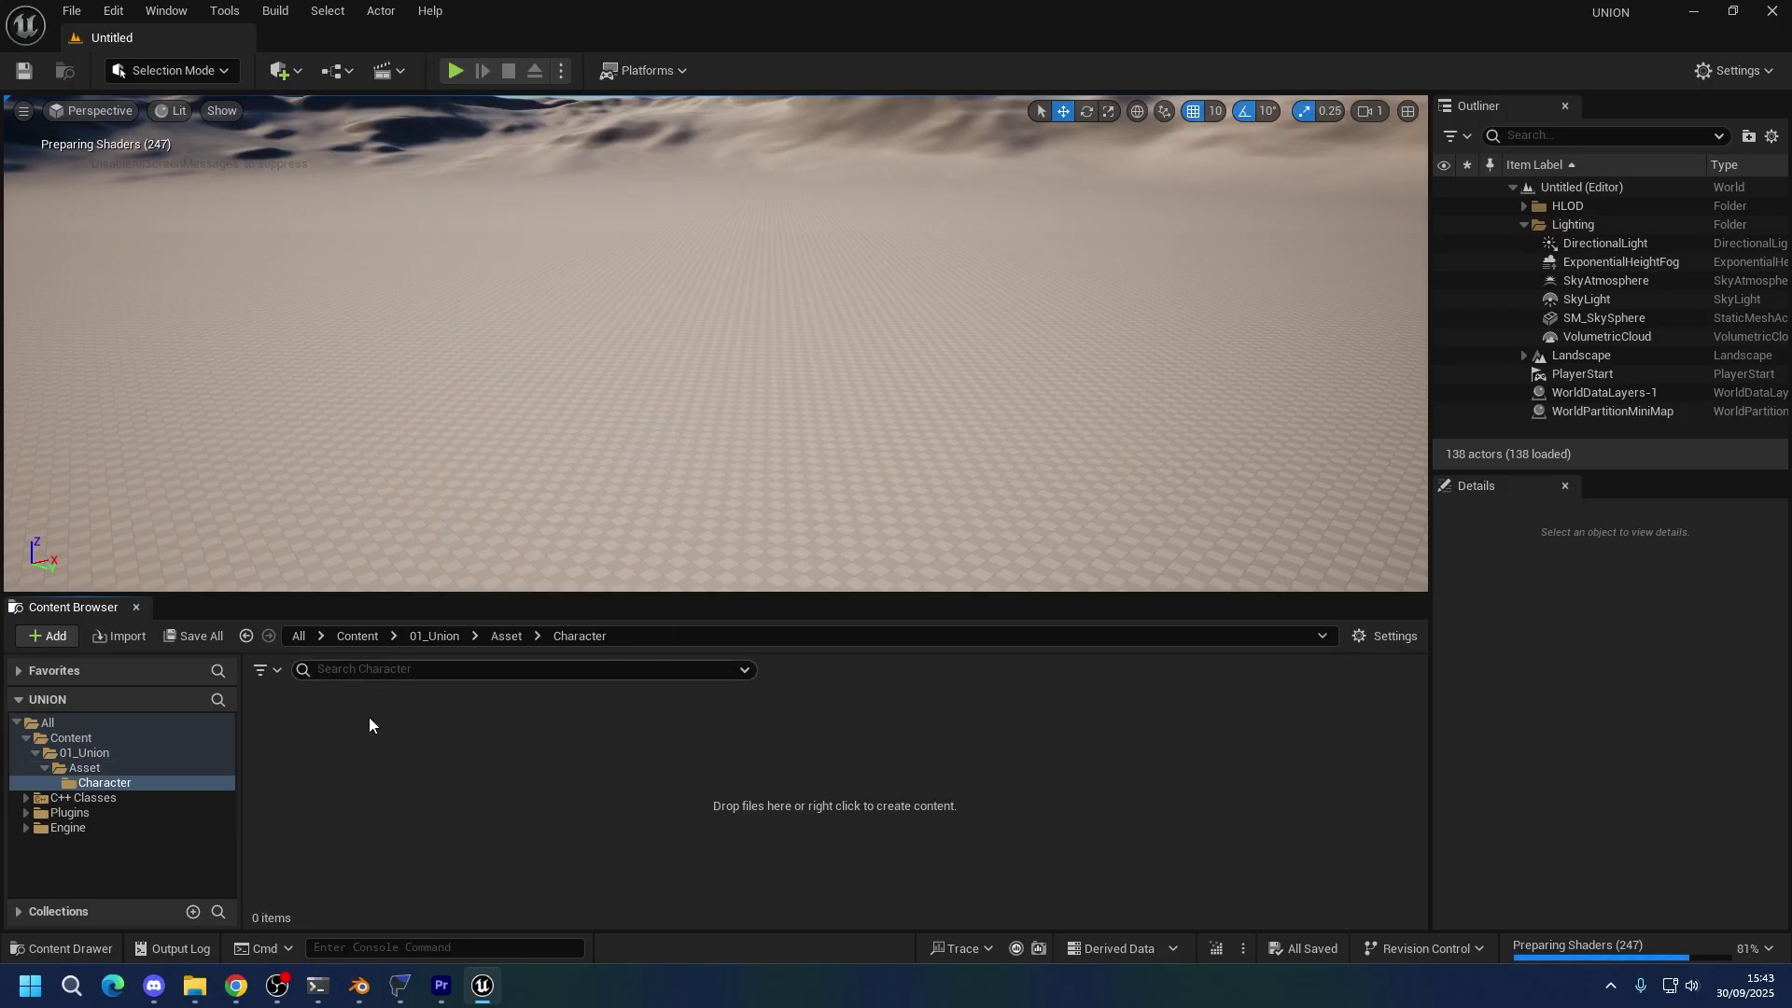
right_click(368, 751)
left_click(494, 144)
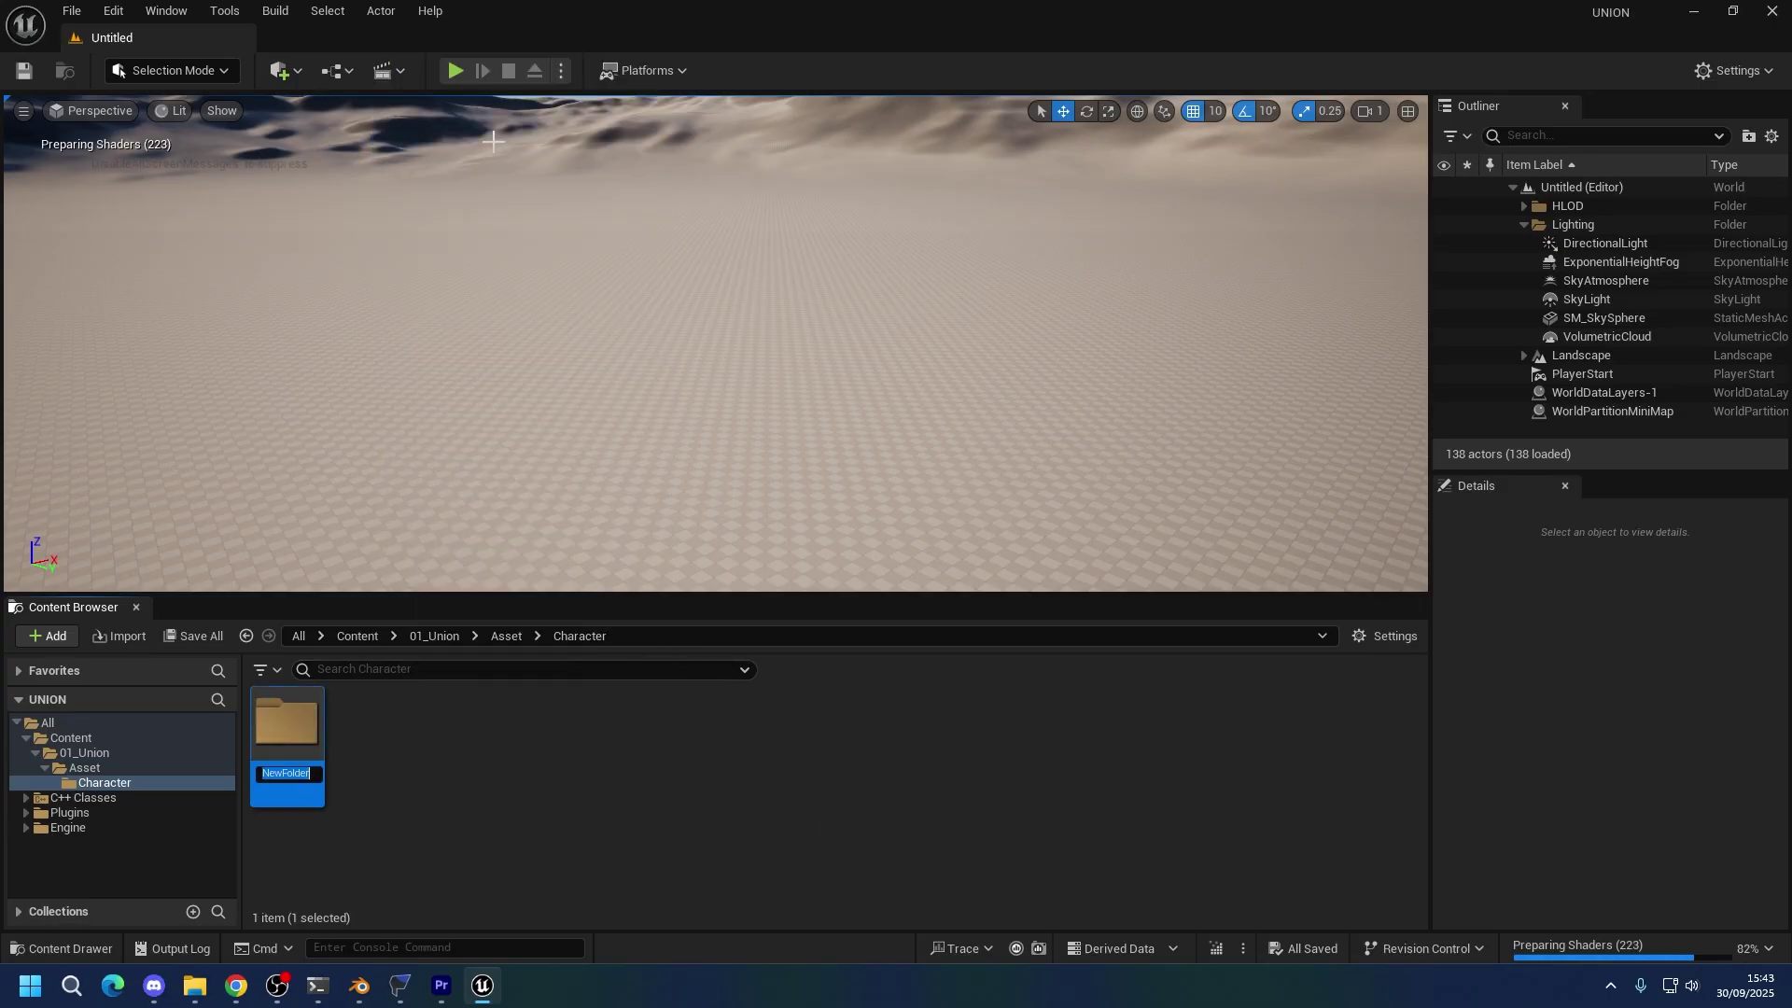
type("Shadow")
key("Return")
key("Return")
Check the game's Character folder layout in FModel, then add a Mesh folder inside Shadow.
key("alt+Tab")
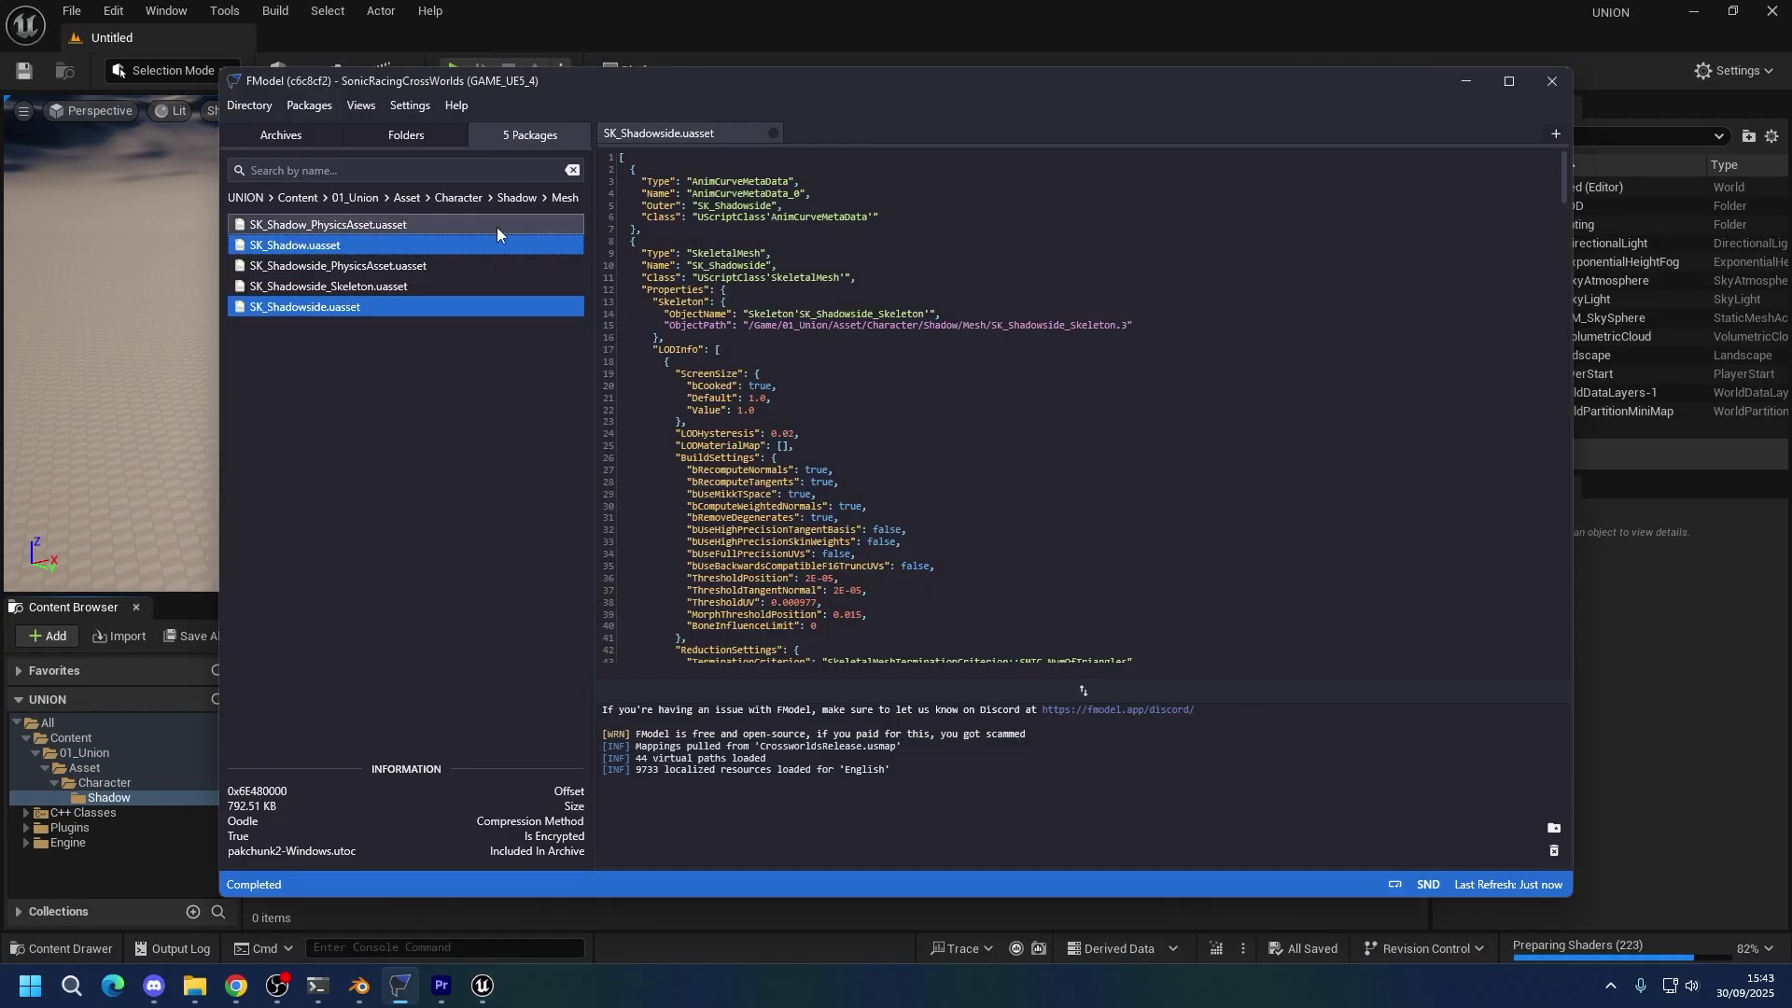
left_click(462, 197)
scroll(438, 373, "down", 2)
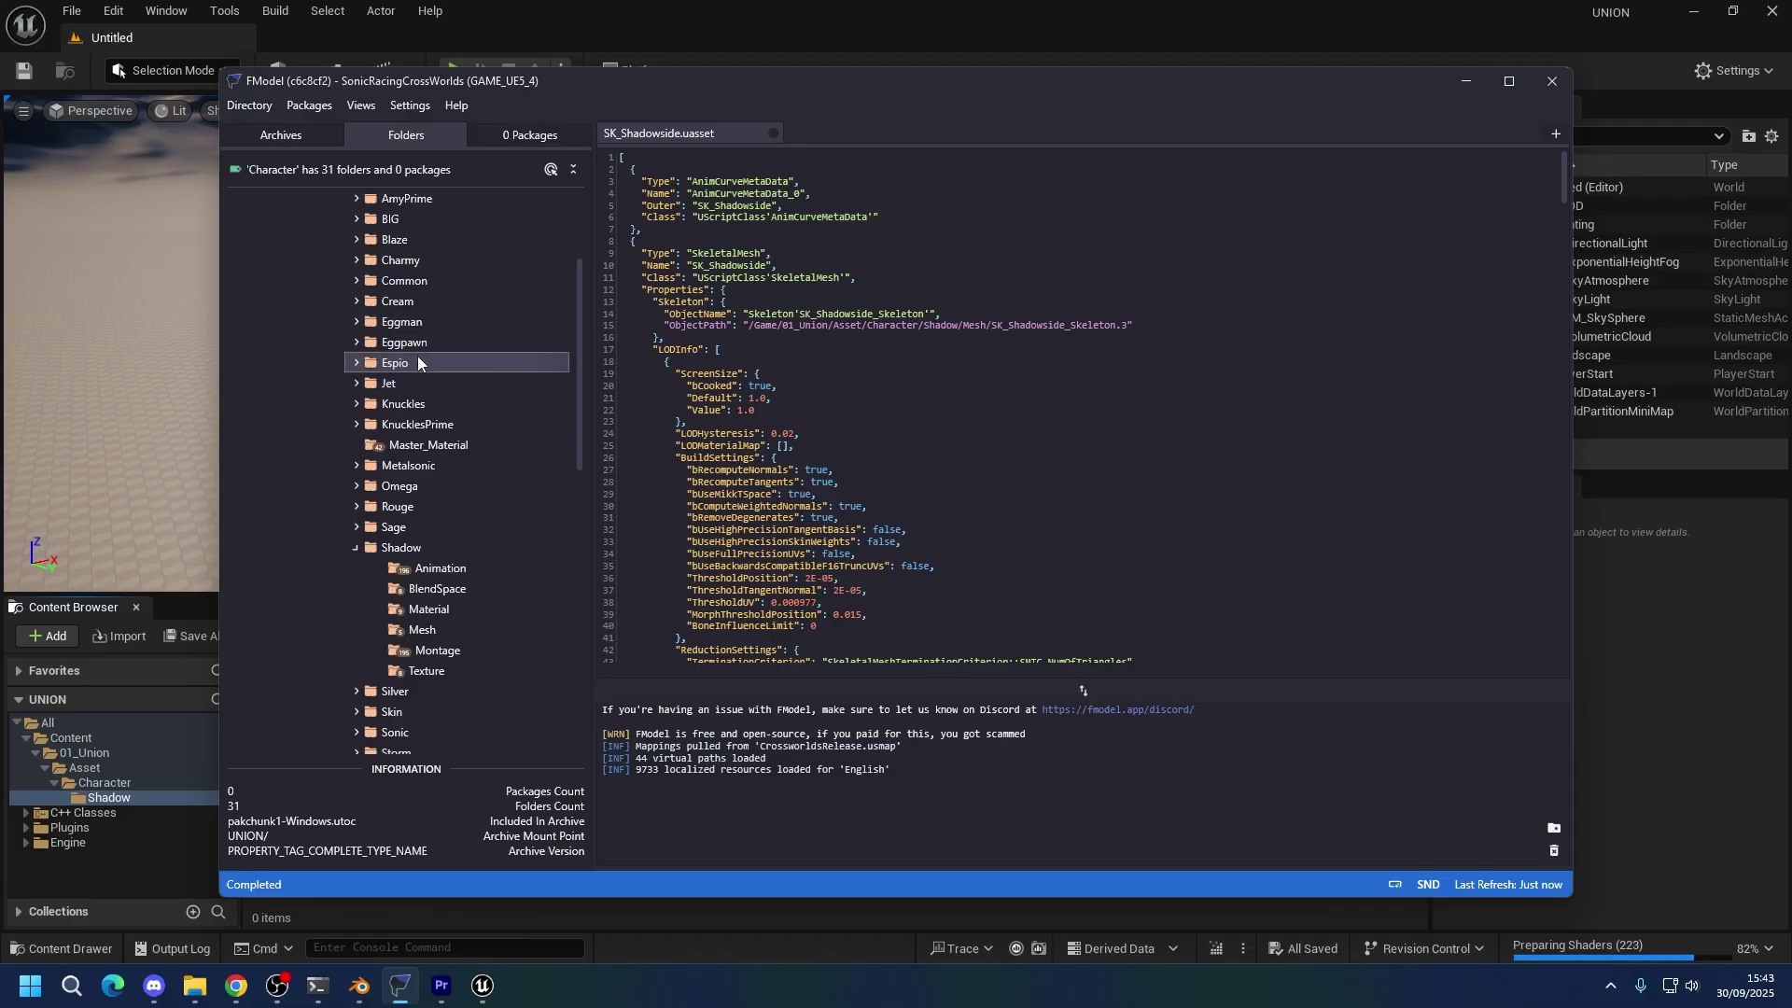
scroll(493, 409, "up", 2)
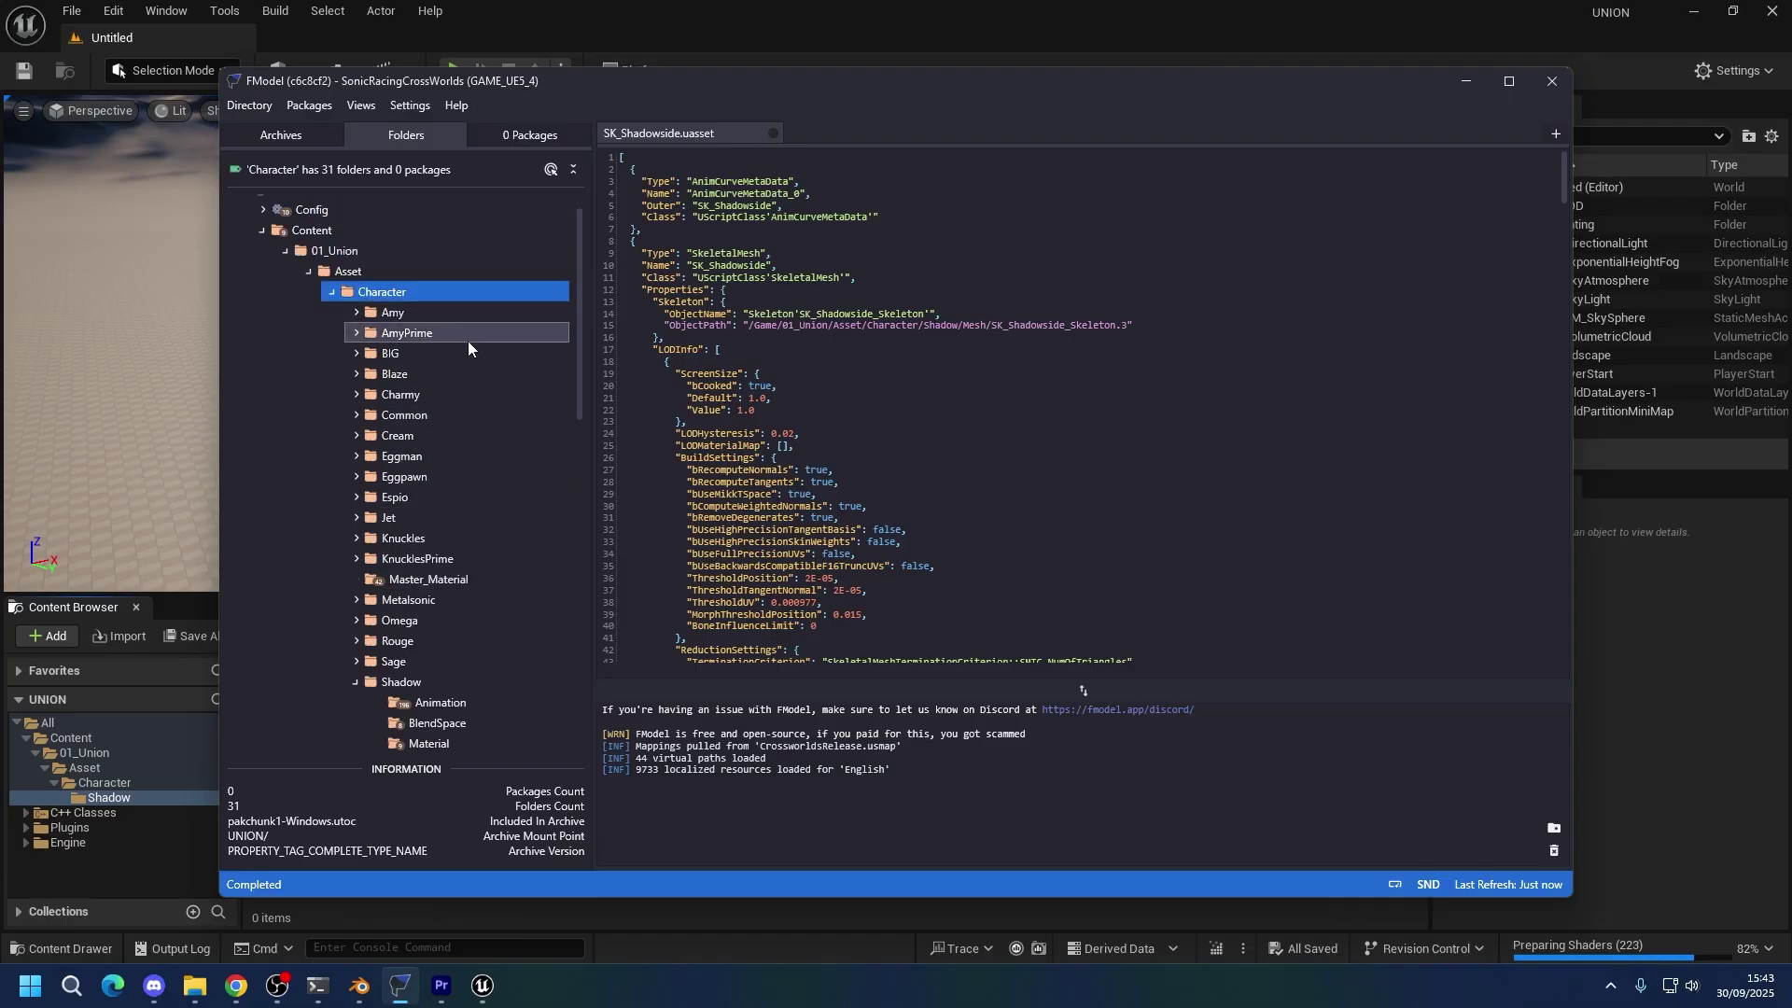
scroll(465, 354, "down", 6)
left_click(691, 7)
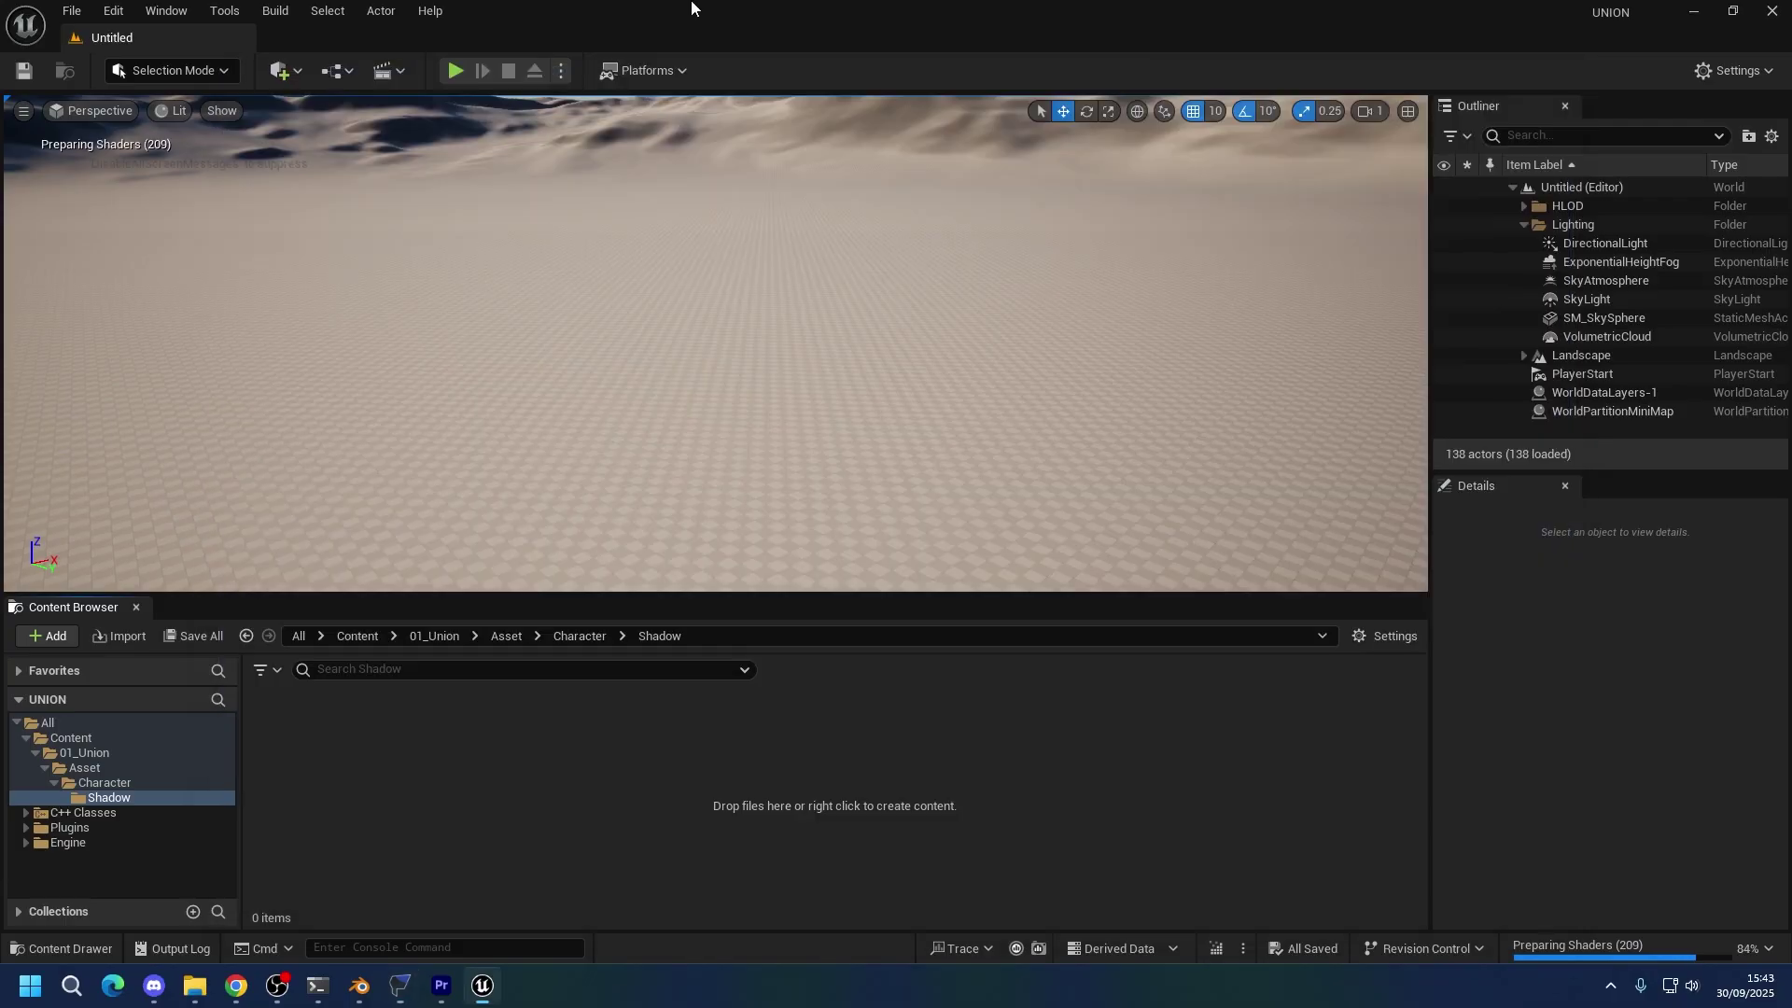
right_click(272, 777)
left_click(352, 165)
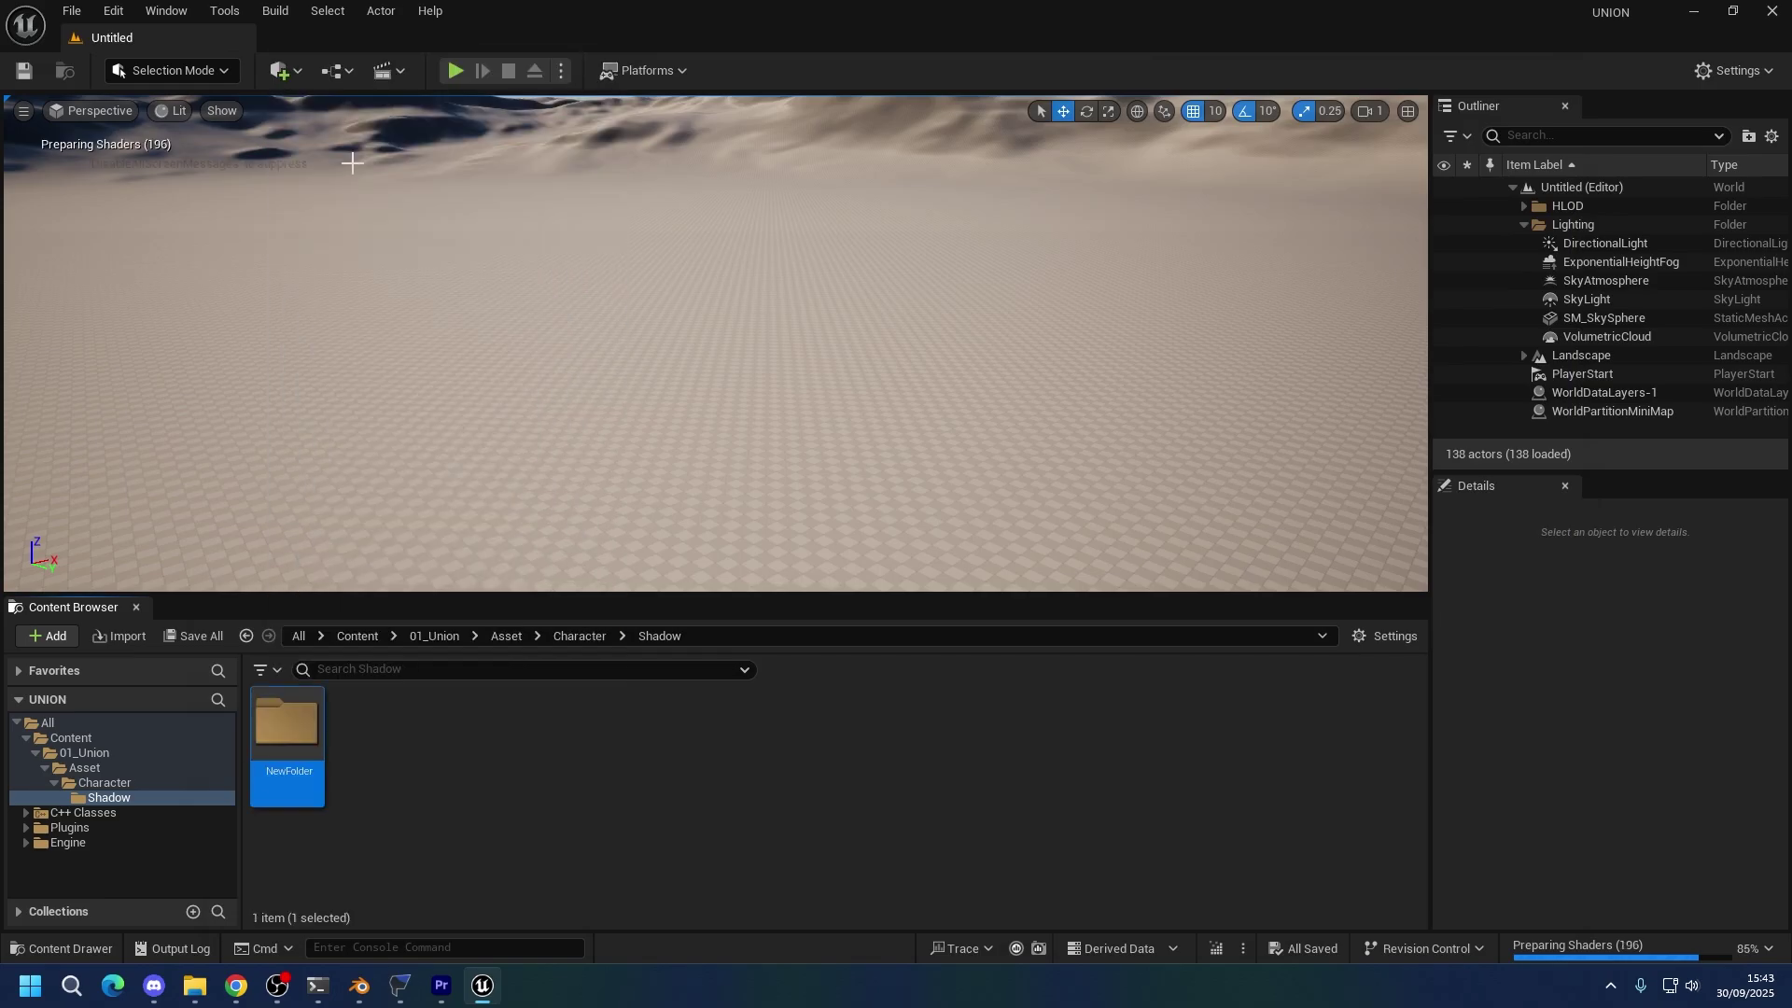
type("Mesh")
key("Return")
Create a Common folder inside Character with a Skeleton folder inside it.
left_click(104, 782)
right_click(494, 757)
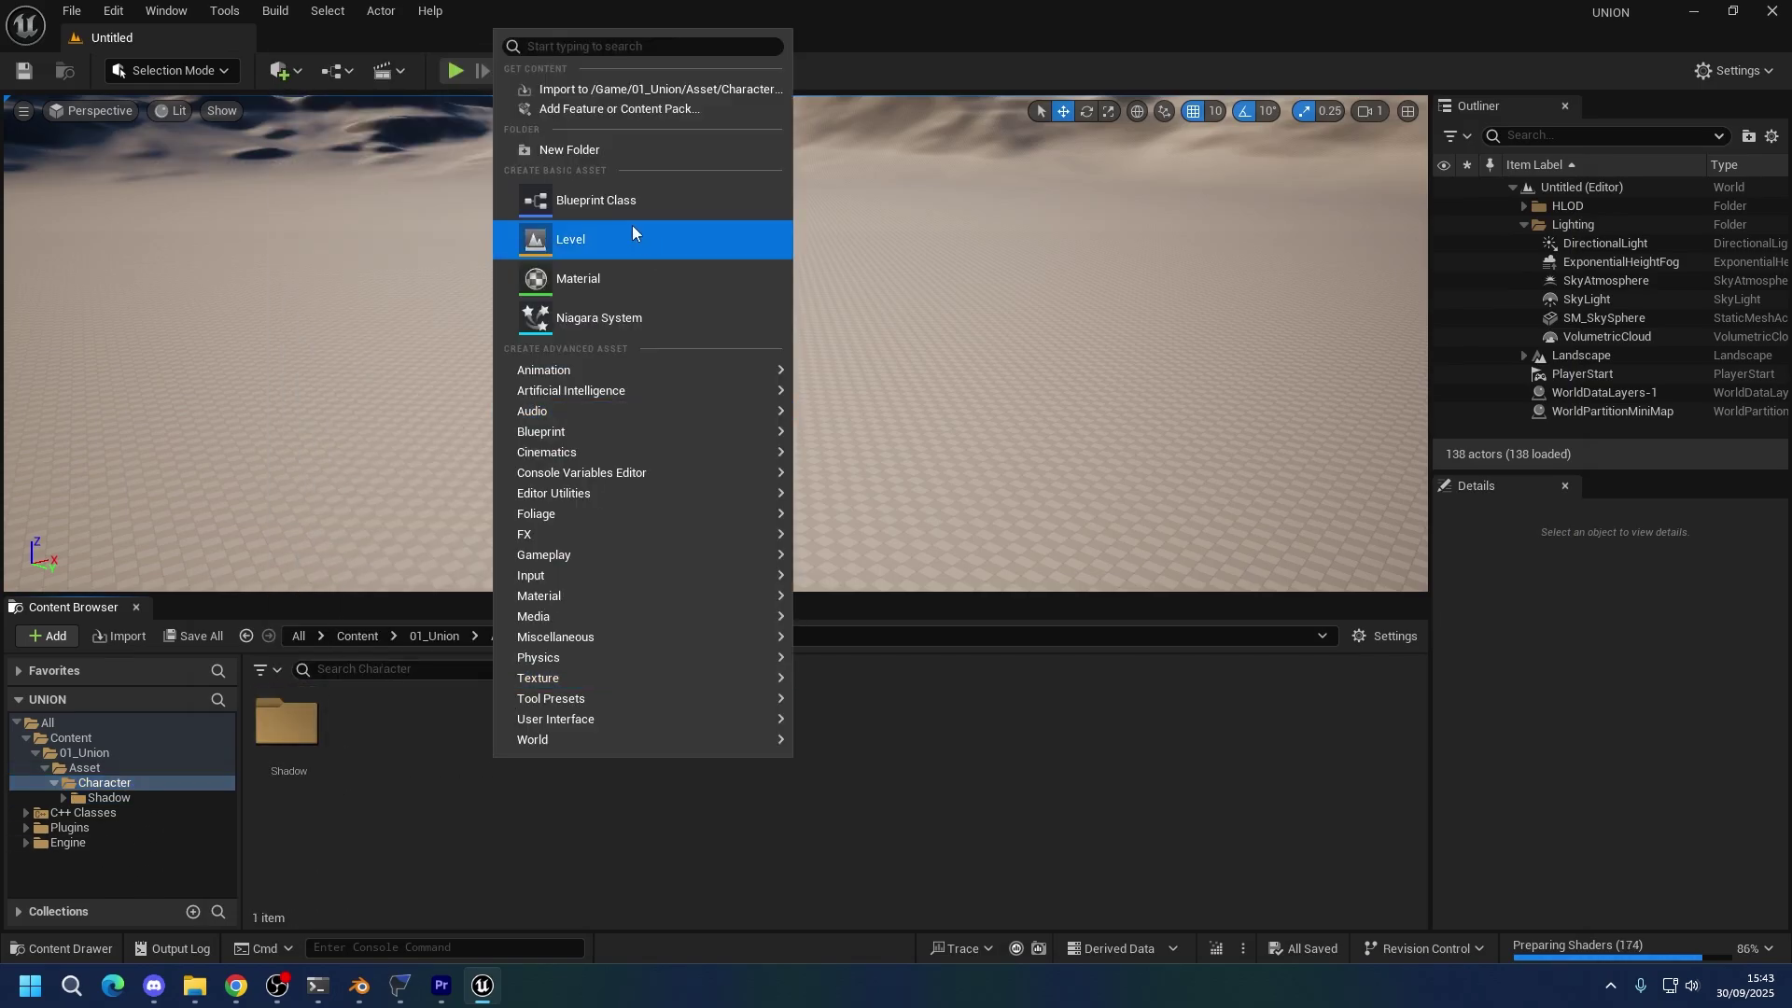
left_click(586, 150)
type("Common")
key("Return")
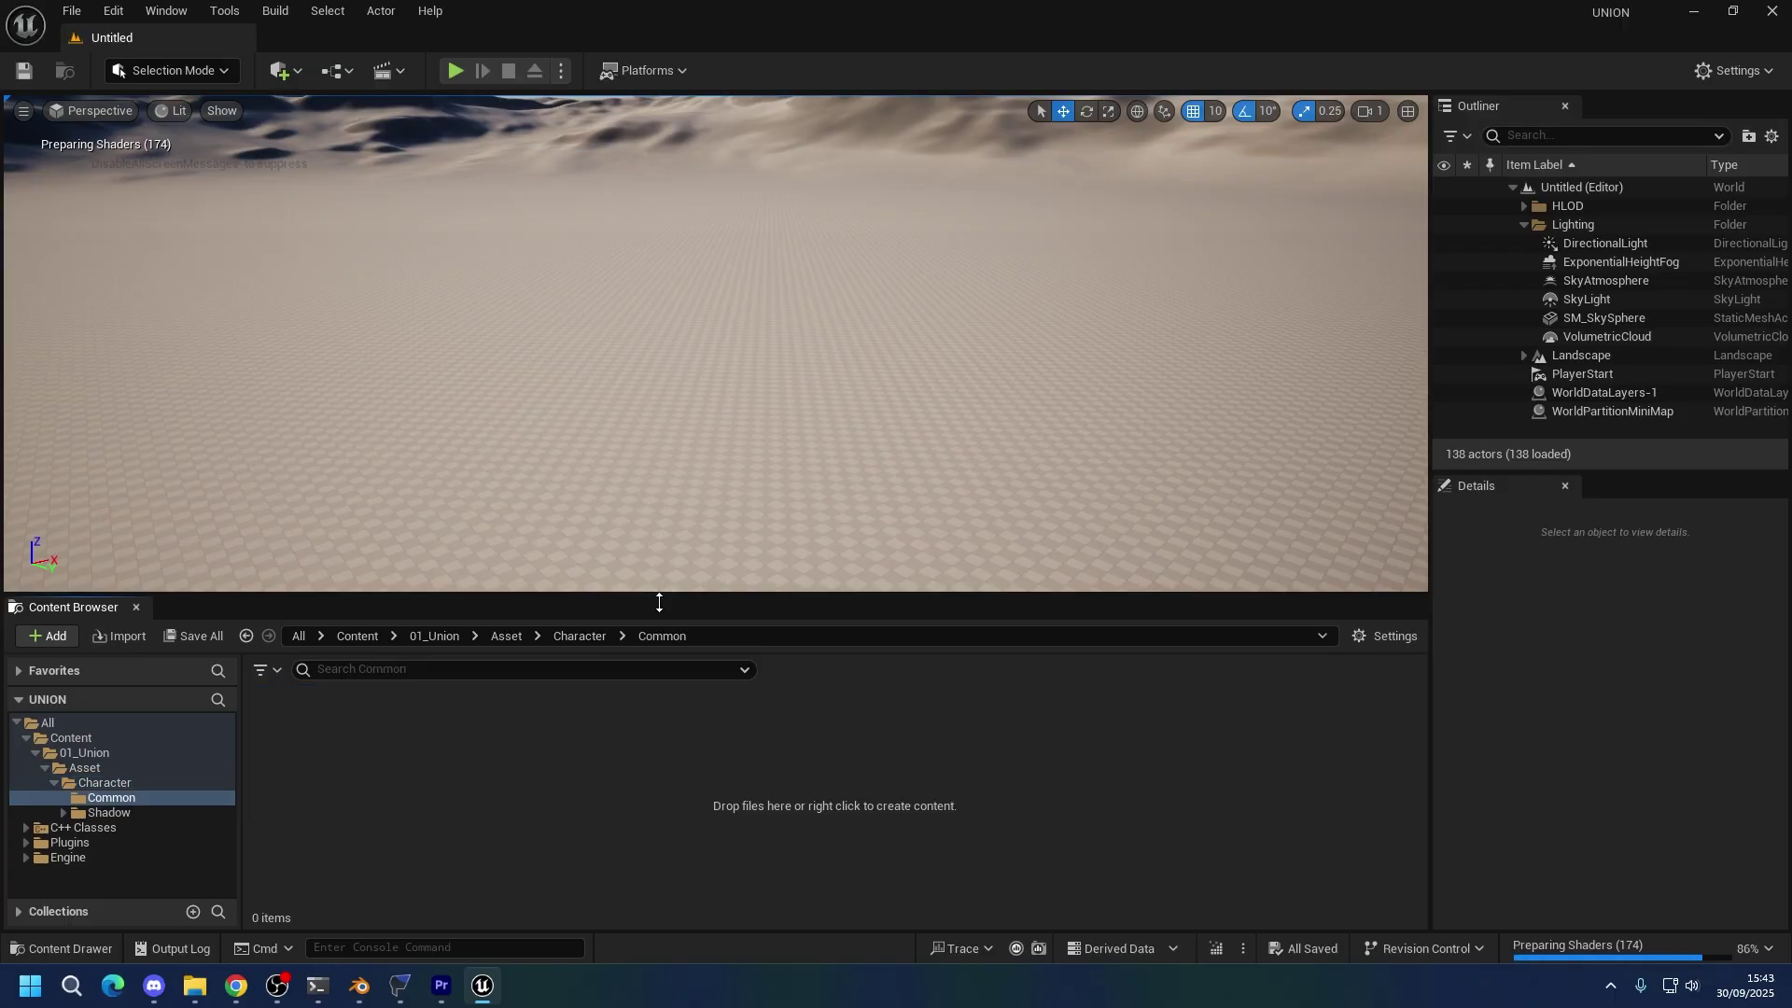
right_click(472, 784)
left_click(557, 168)
type("Skeleton")
key("Return")
key("Return")
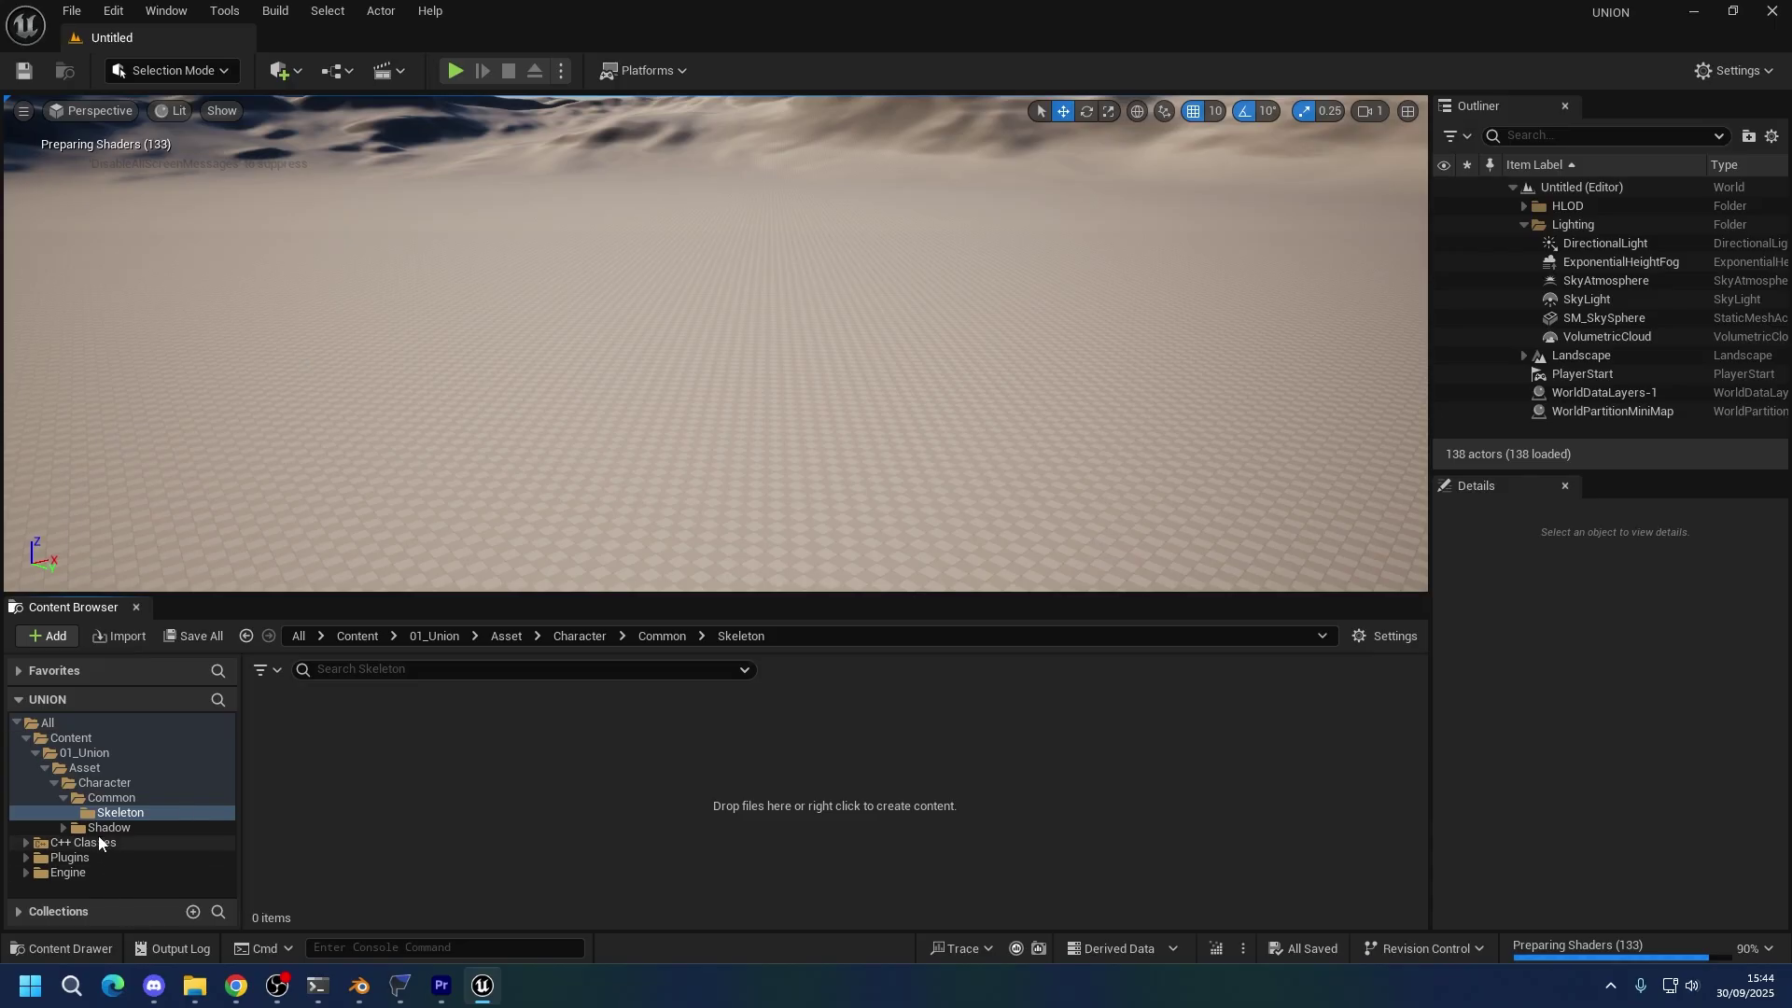
Open Shadow/Mesh and drag SK_Shadow.fbx from G:\Unreal Engine Tutorial\Model into it.
left_click(65, 828)
left_click(112, 842)
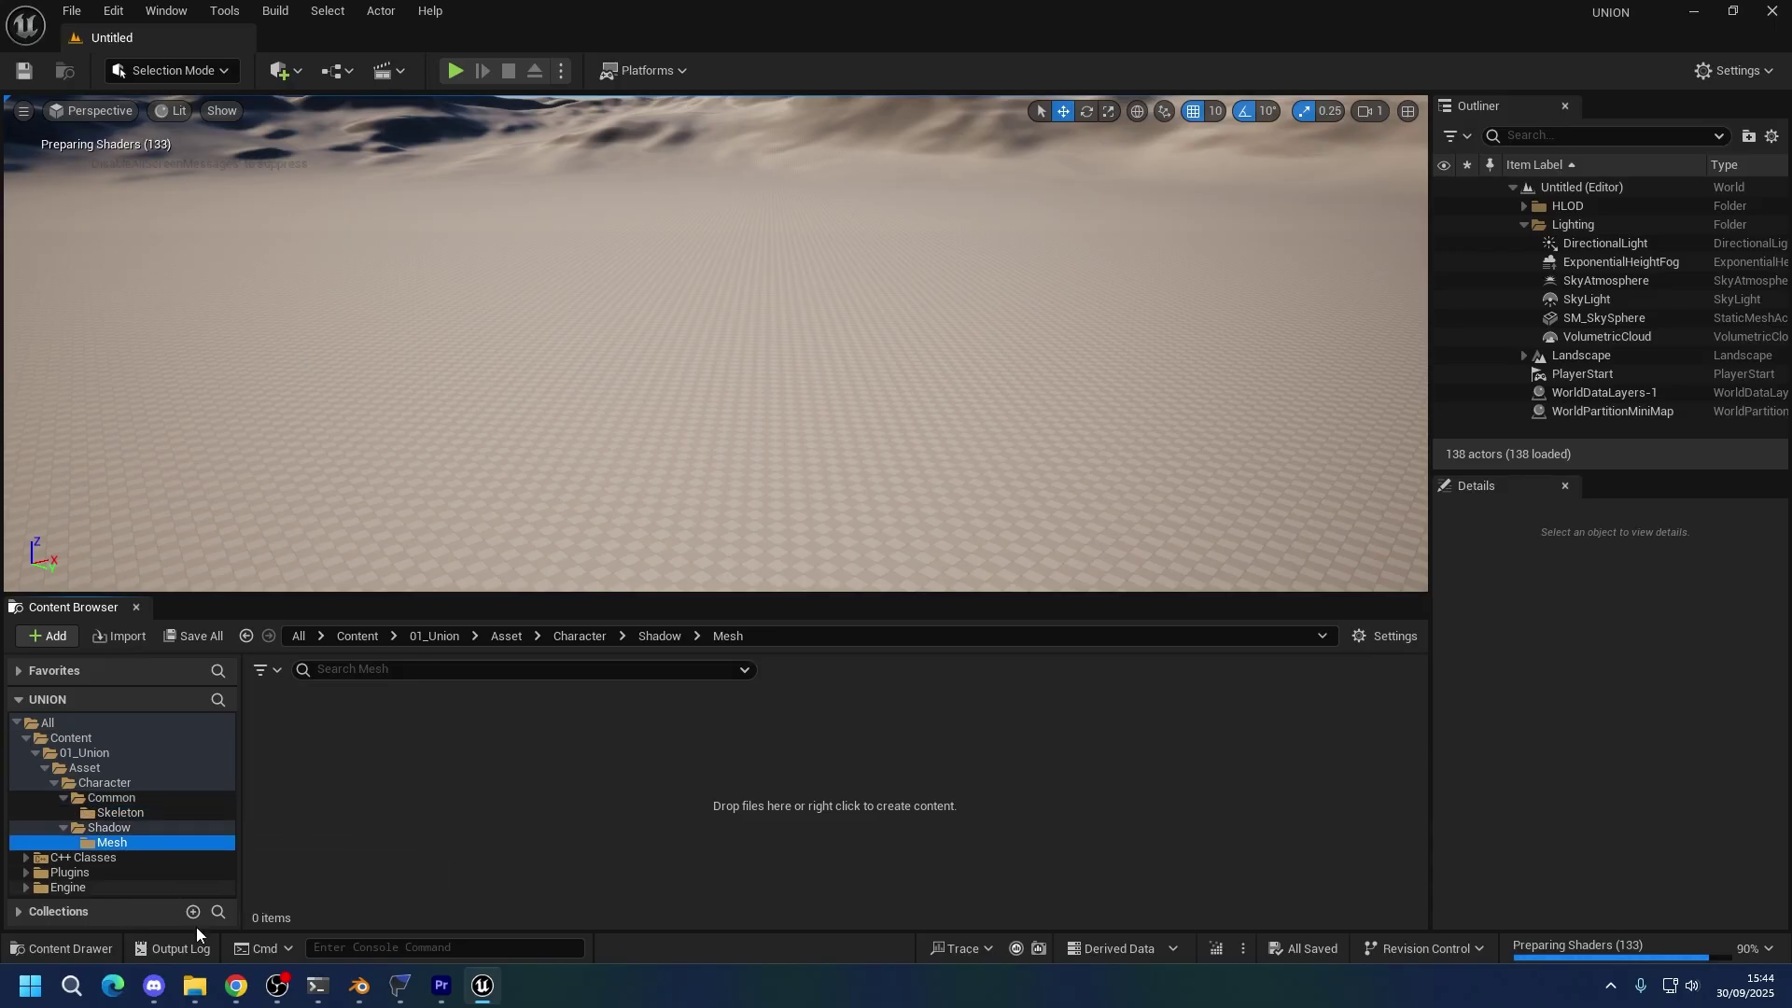
left_click(194, 986)
left_click(523, 810)
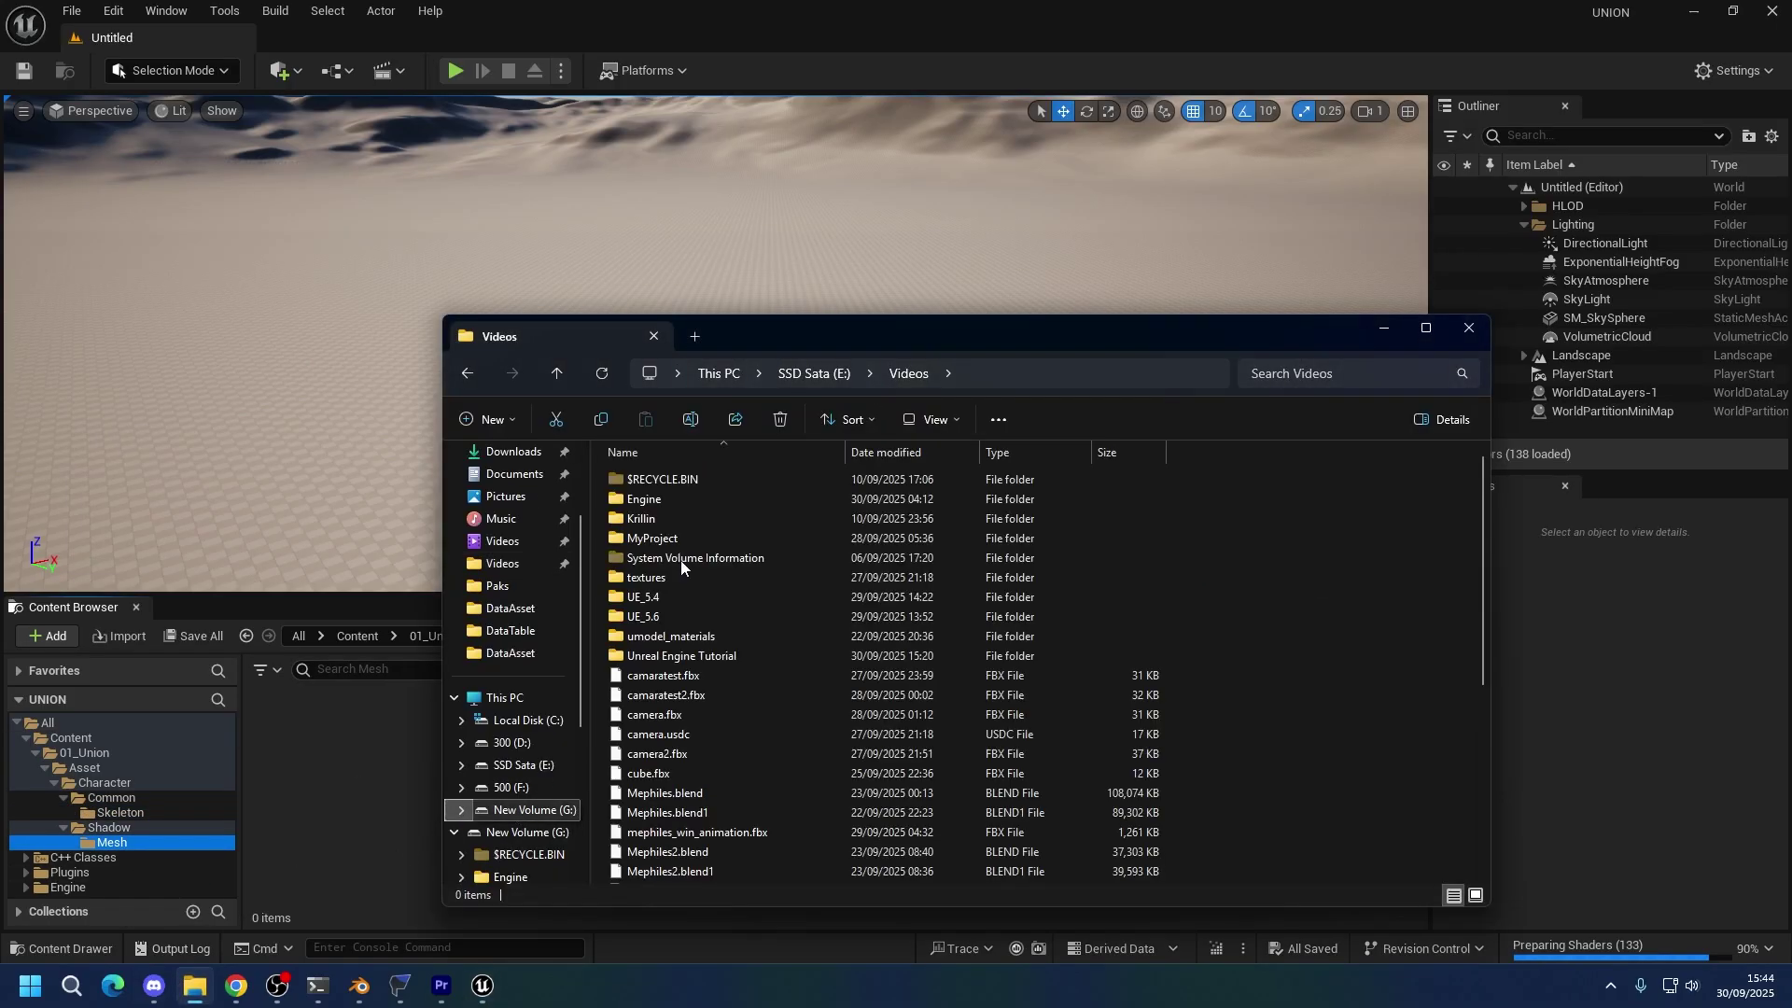
left_click(641, 658)
double_click(641, 658)
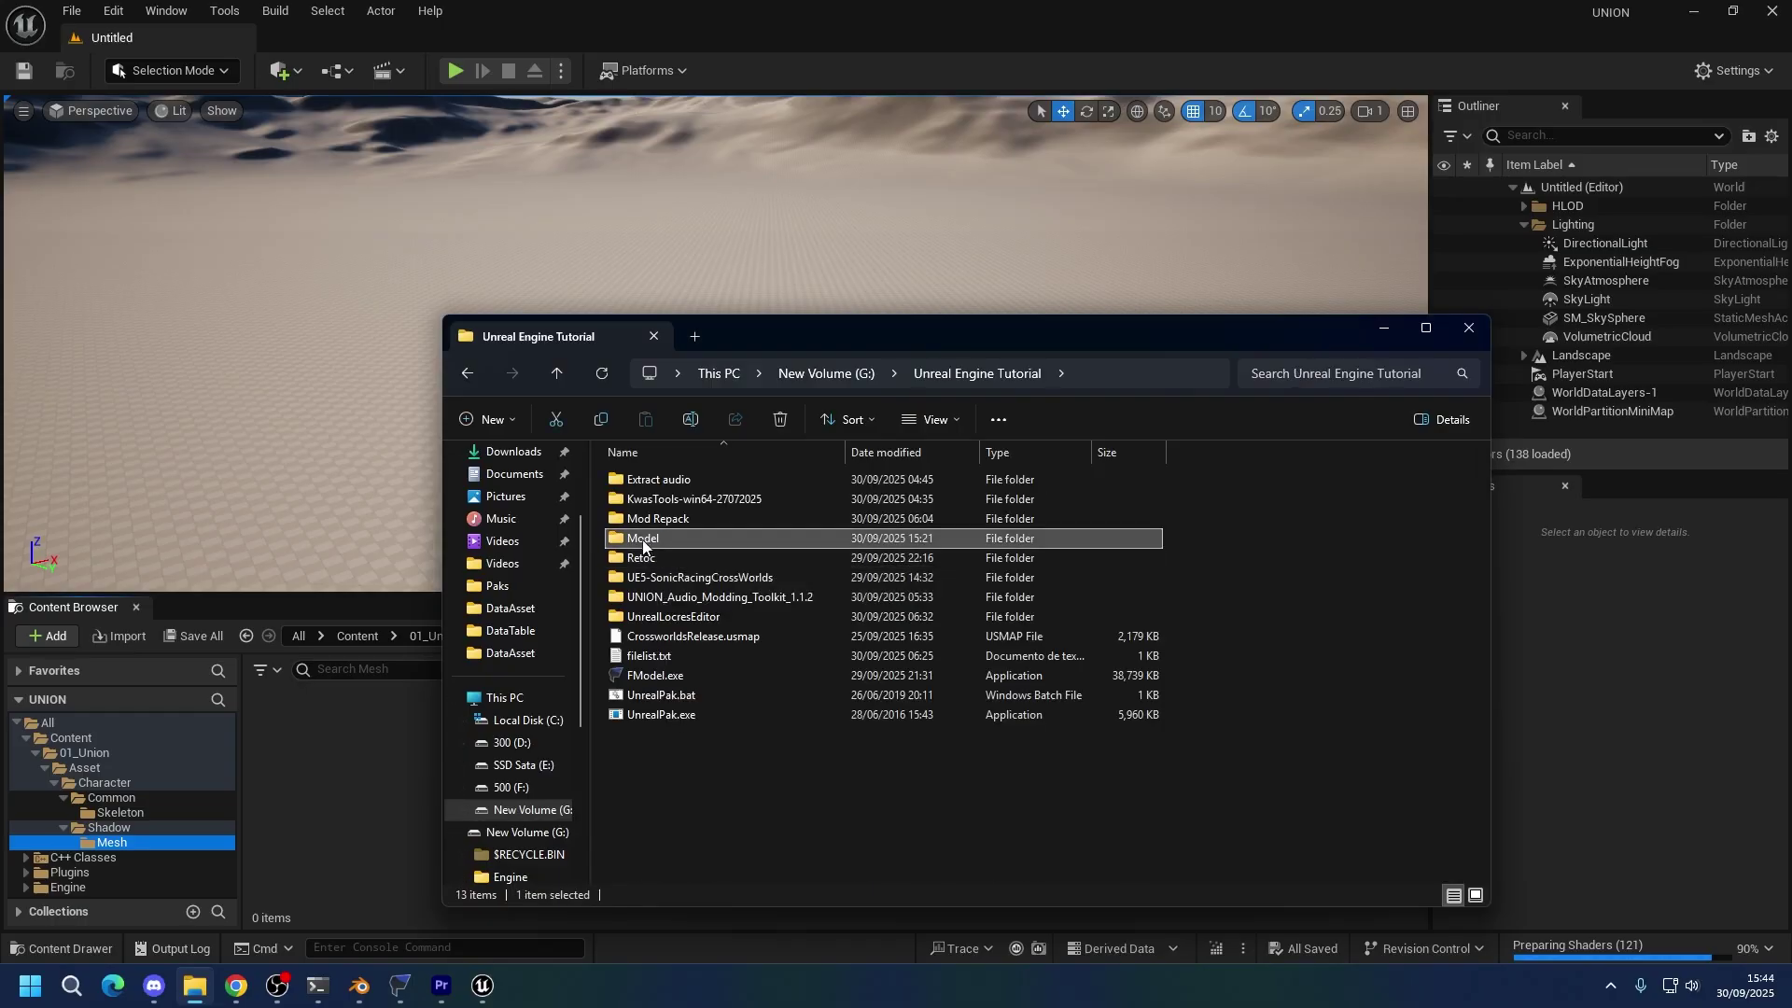
double_click(644, 538)
left_click_drag(747, 336, 1164, 325)
left_click_drag(1139, 468, 648, 737)
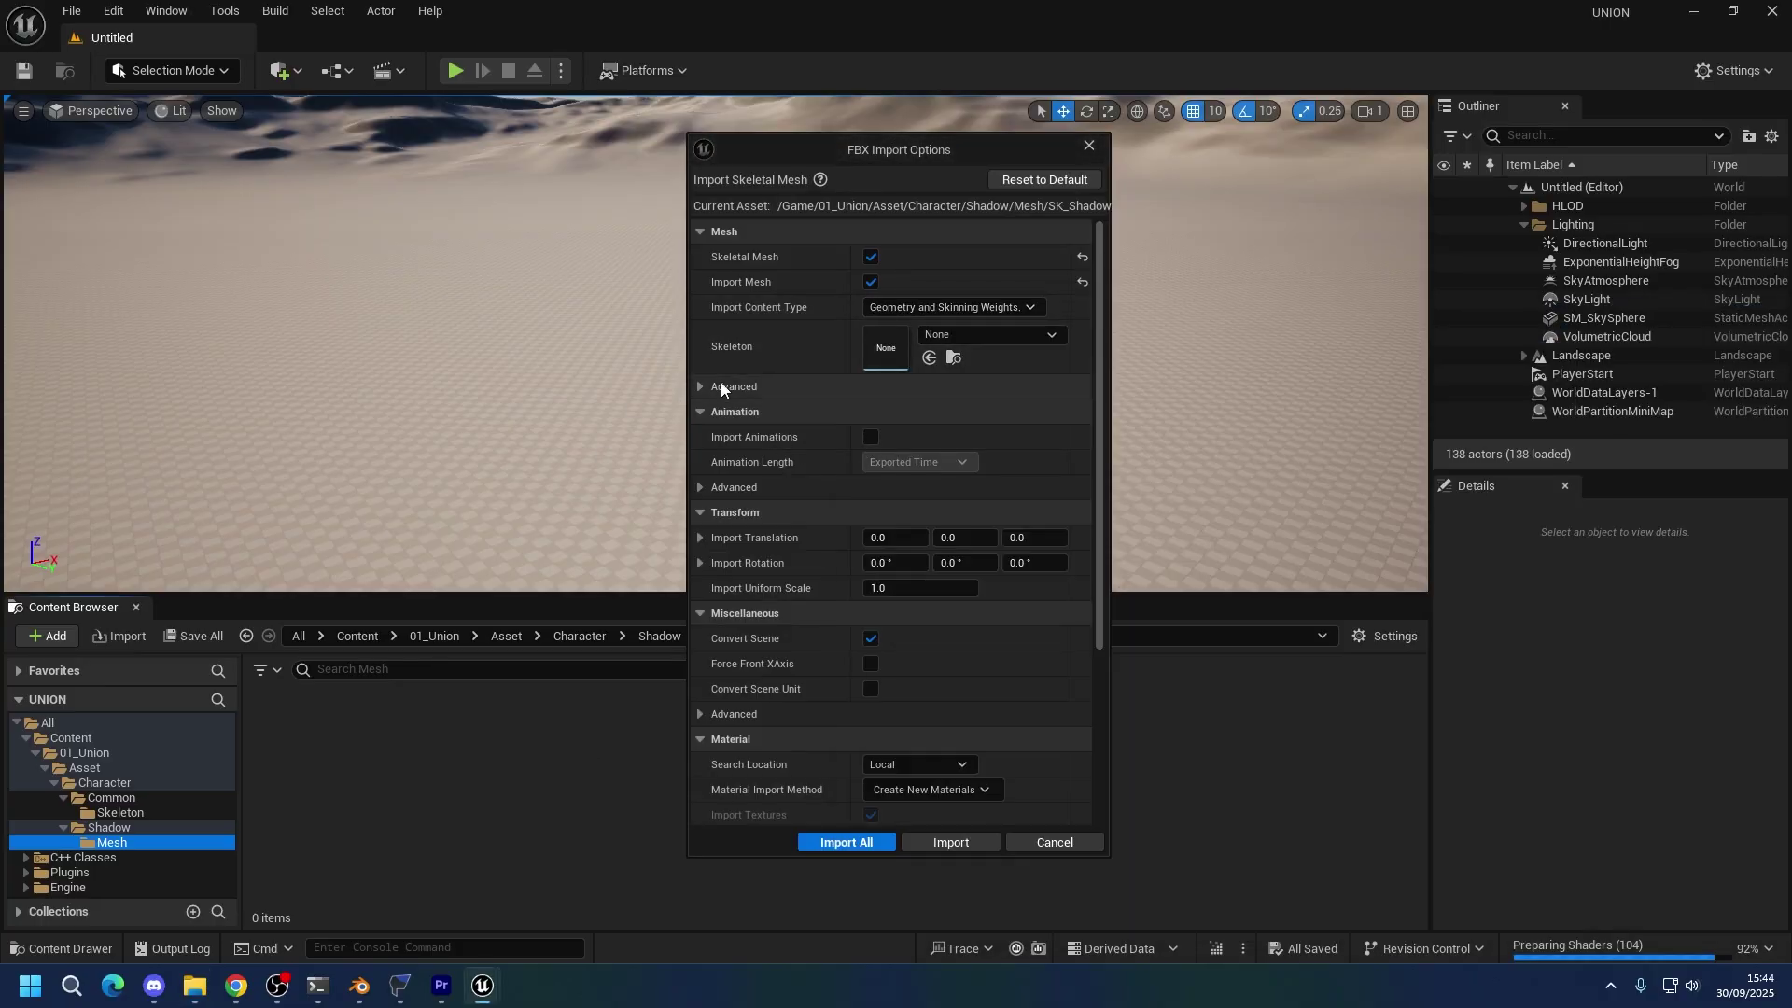
Set Normal Import Method to Import Normals and Tangents and keep Create New Materials.
left_click(709, 385)
left_click(914, 663)
left_click(924, 717)
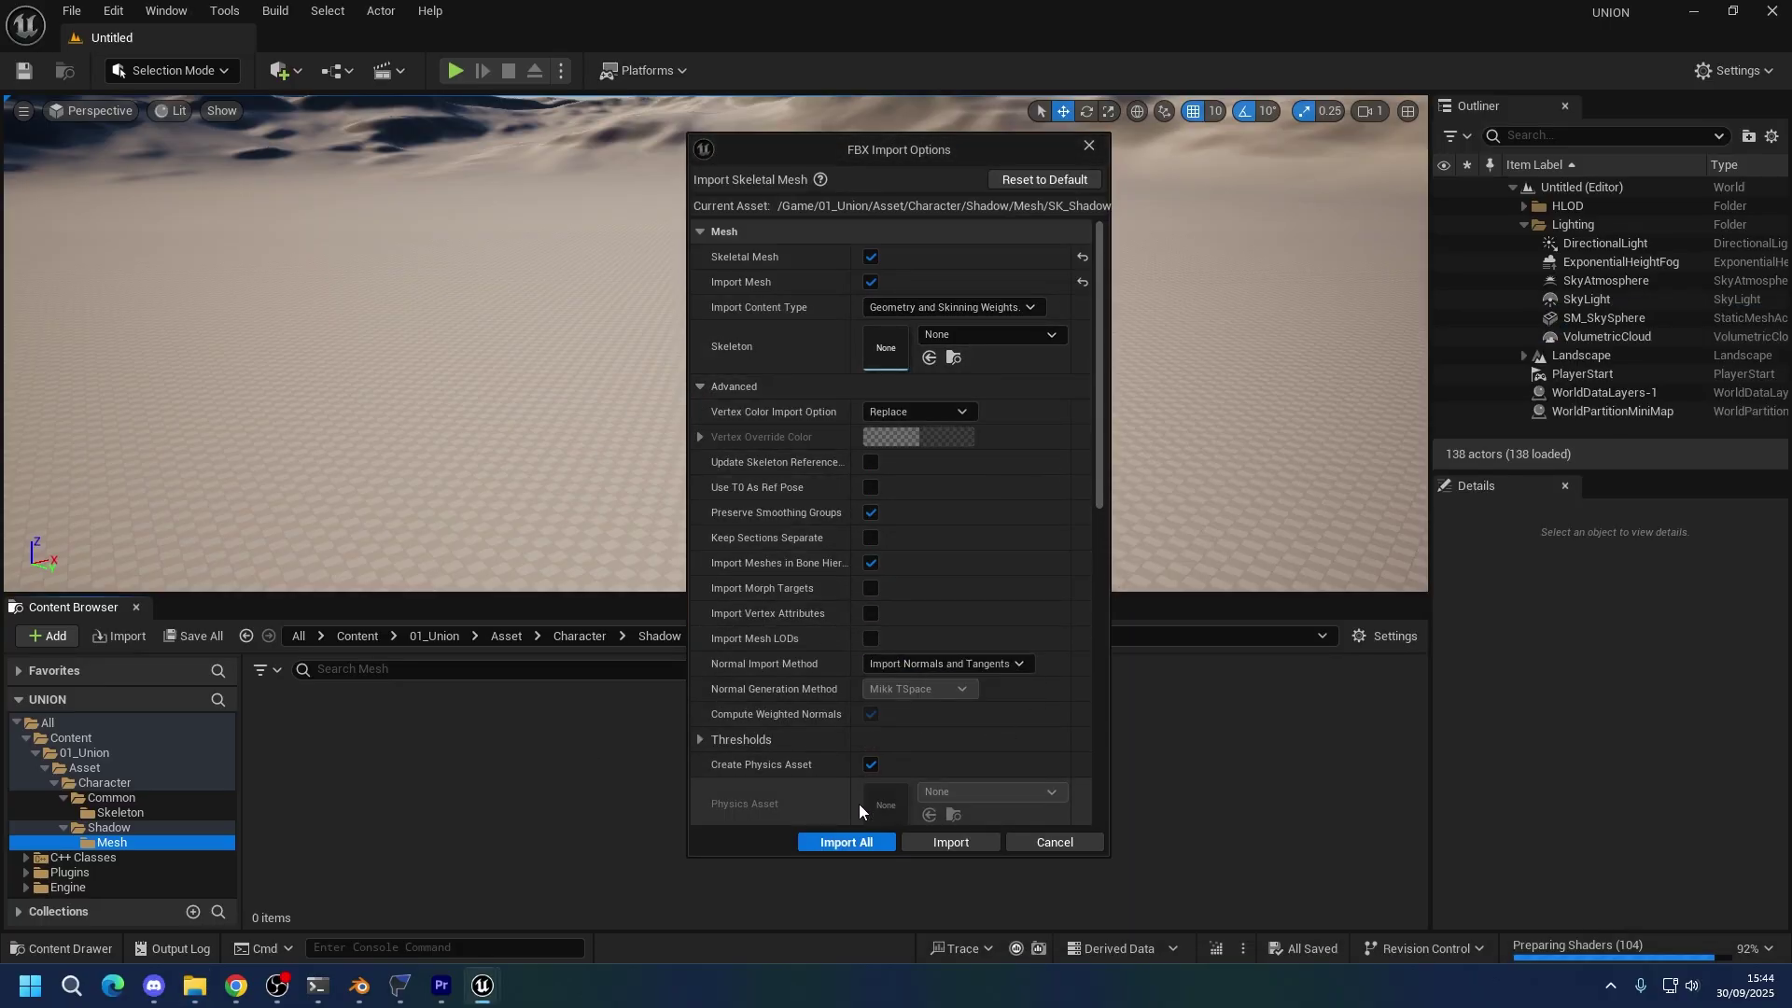
scroll(859, 804, "down", 10)
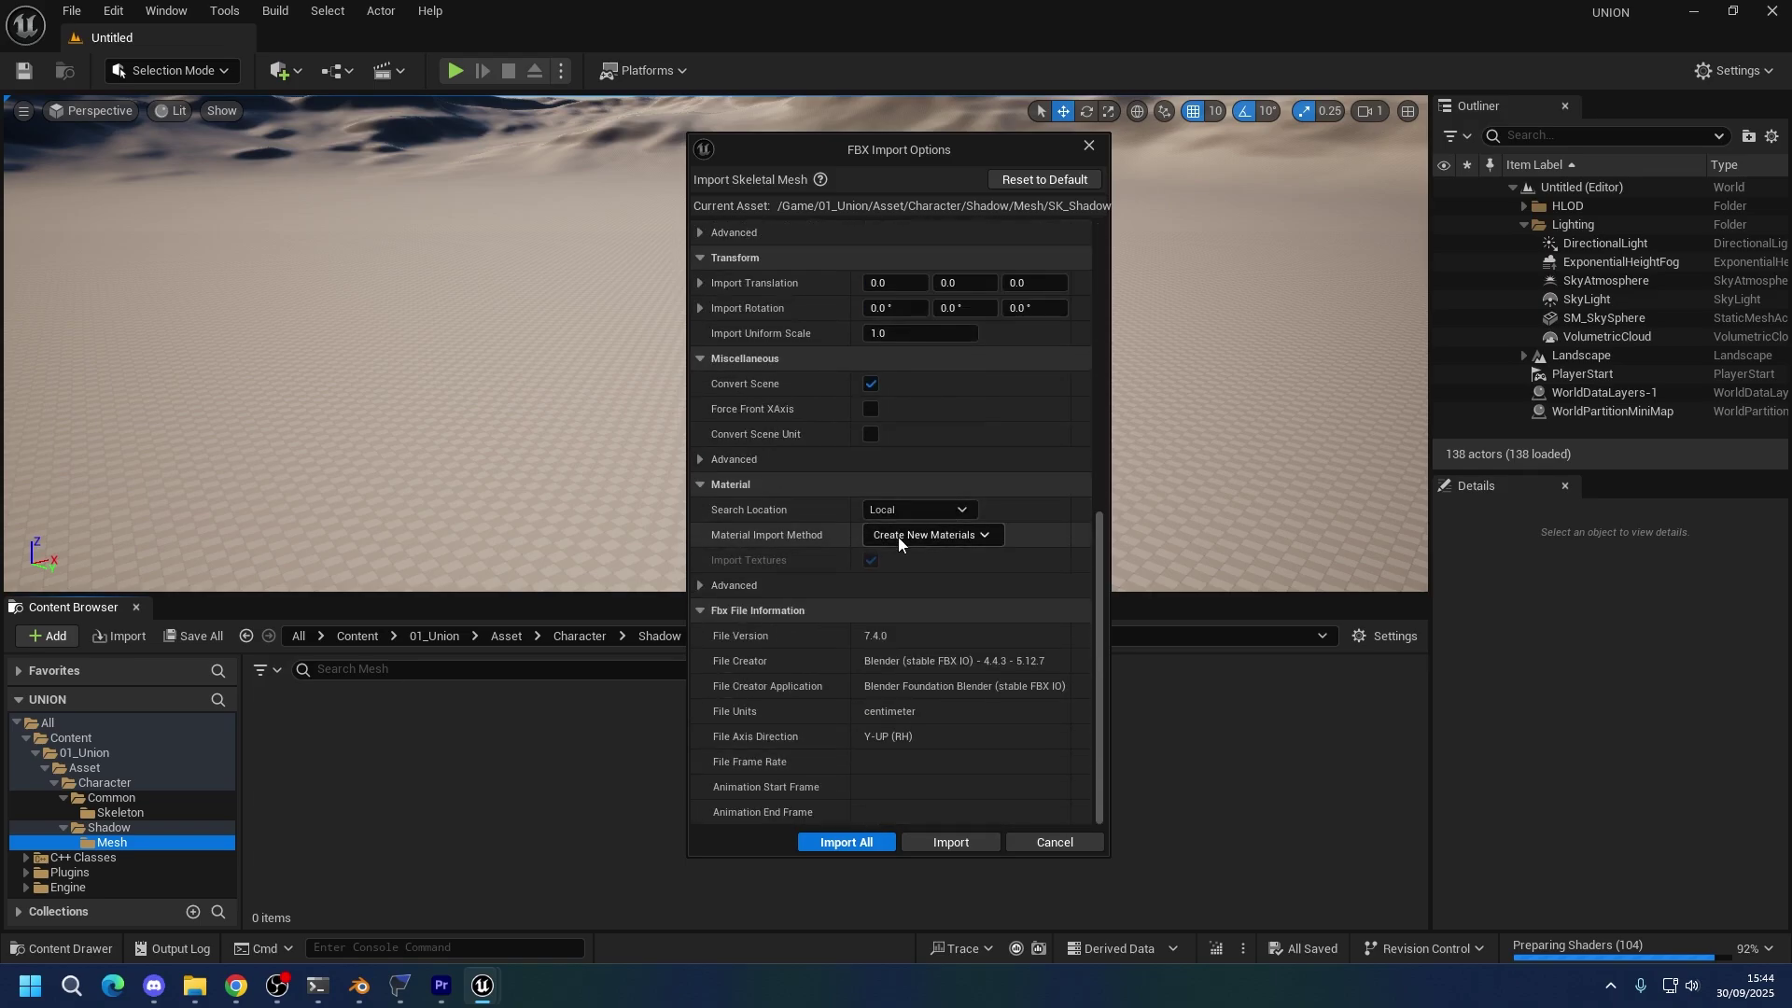
left_click(918, 536)
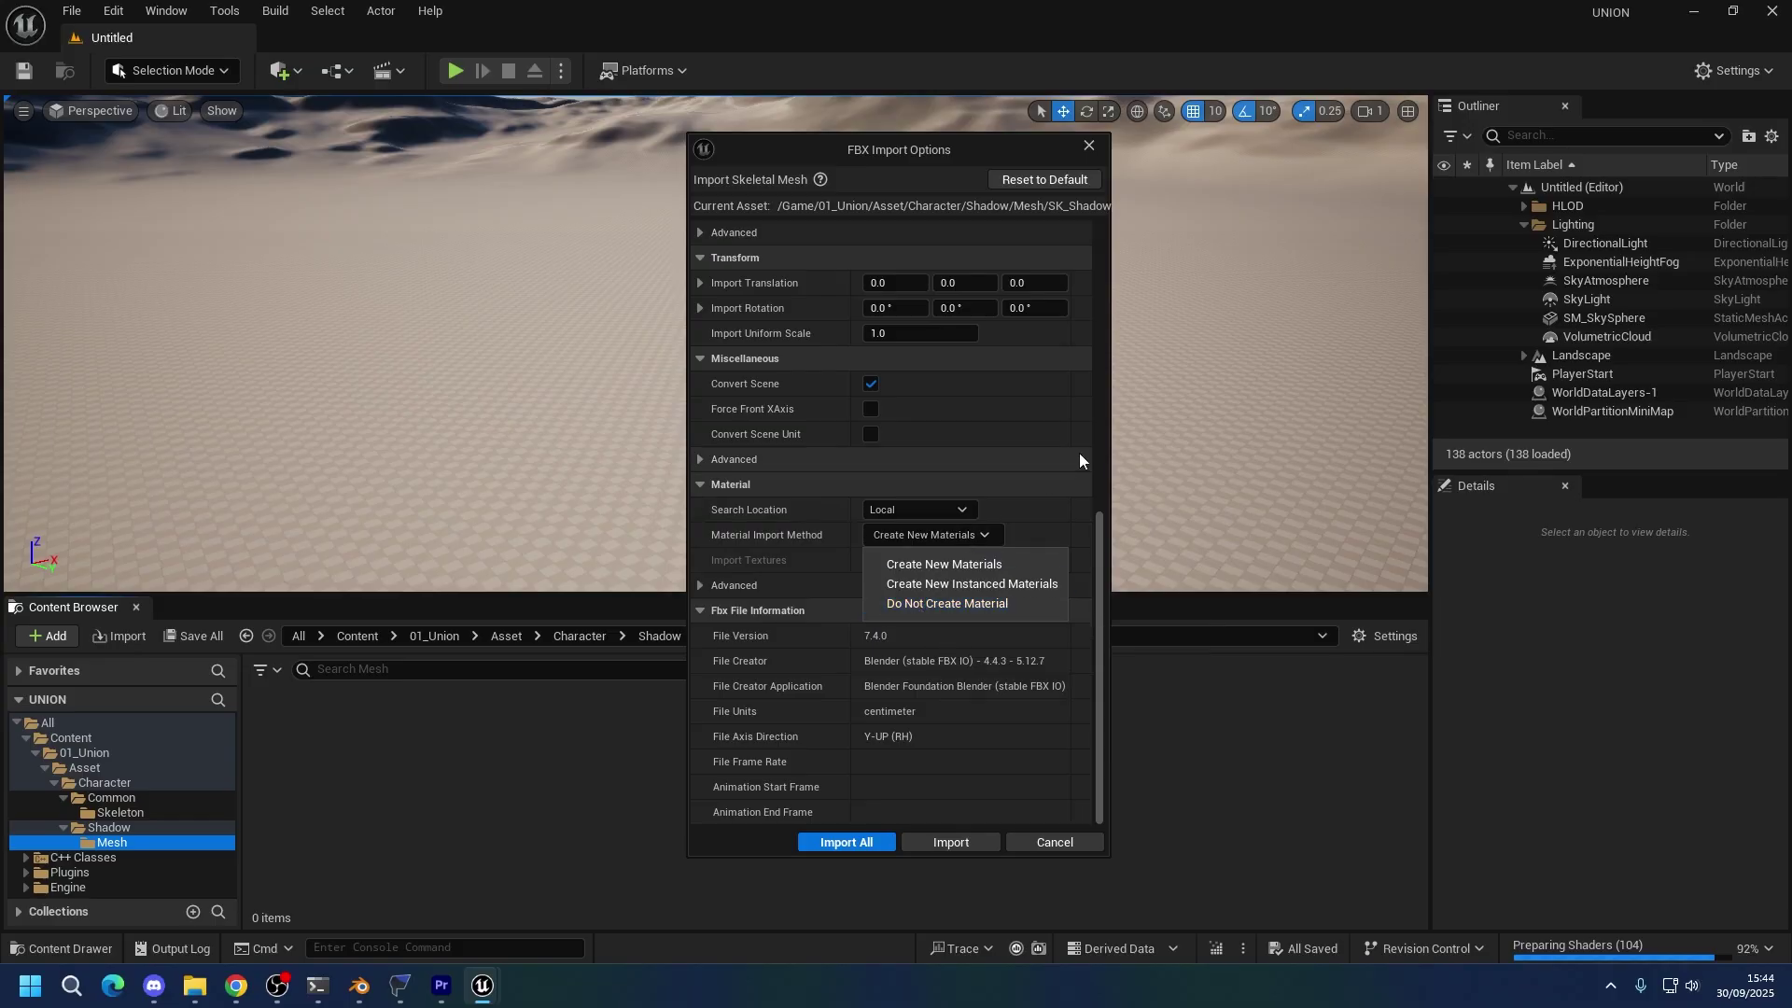
left_click(1031, 514)
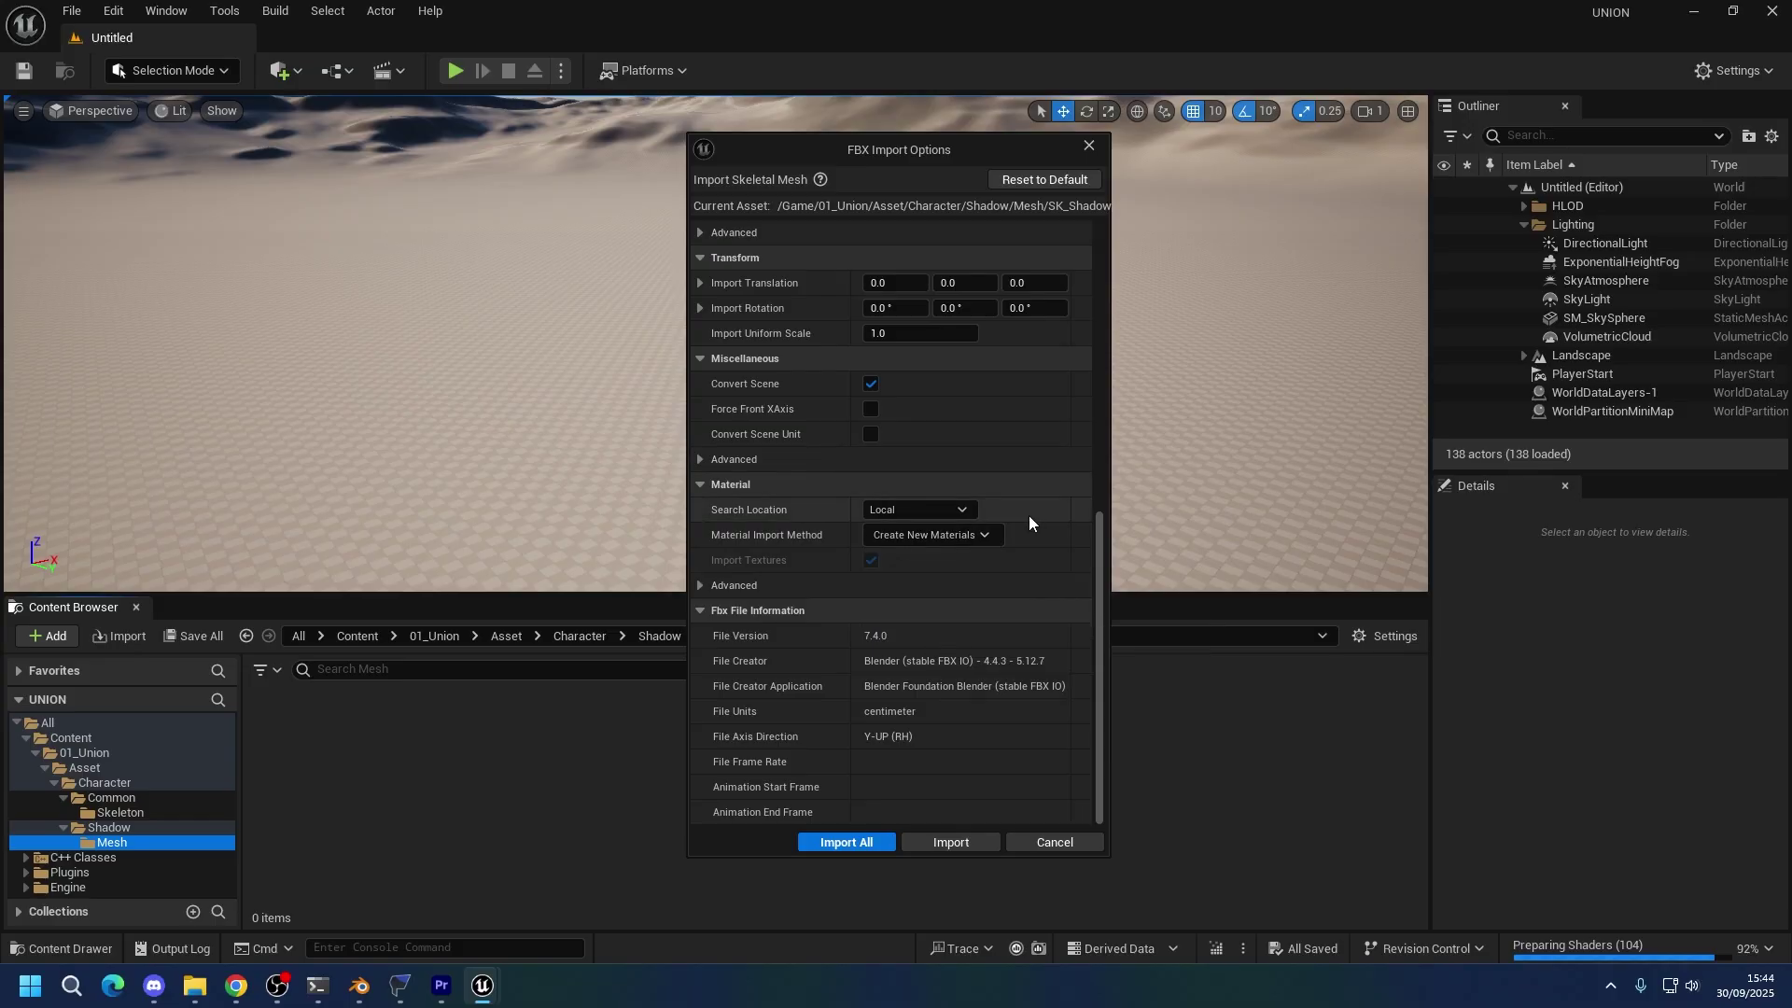
scroll(831, 735, "up", 2)
scroll(831, 736, "down", 2)
Import SK_Shadow, preview the model, then select and save all ten imported assets.
left_click(840, 841)
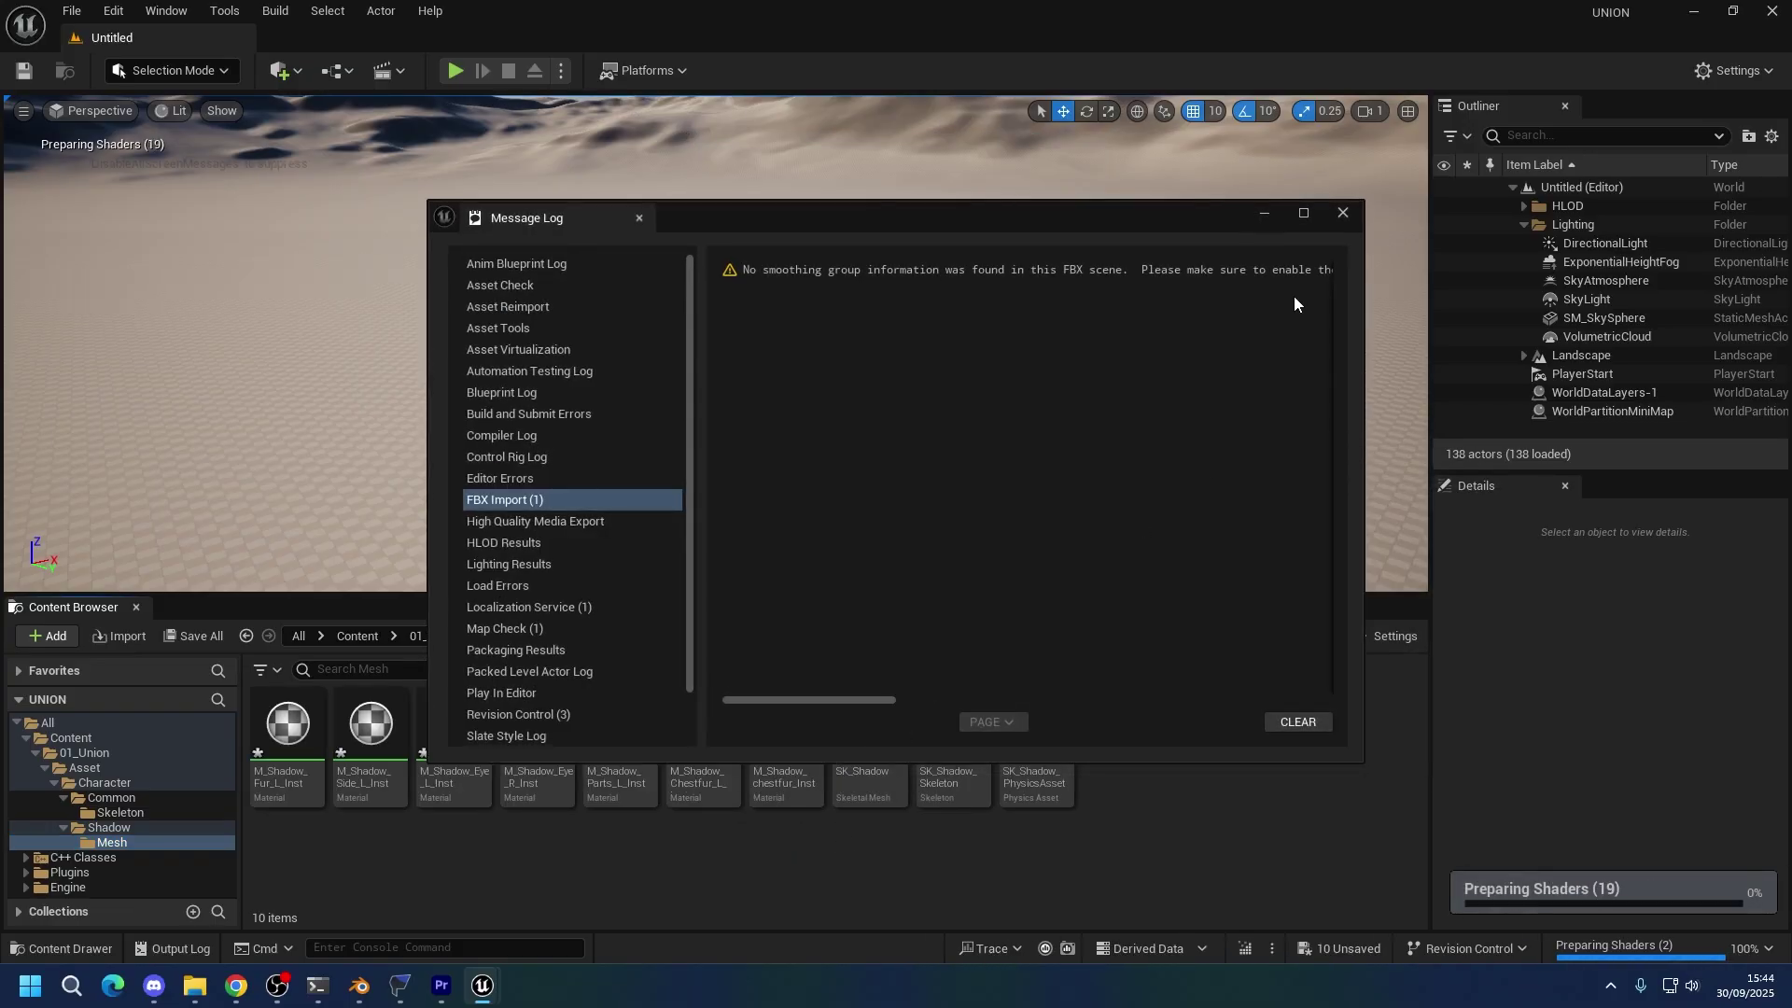
left_click(1343, 213)
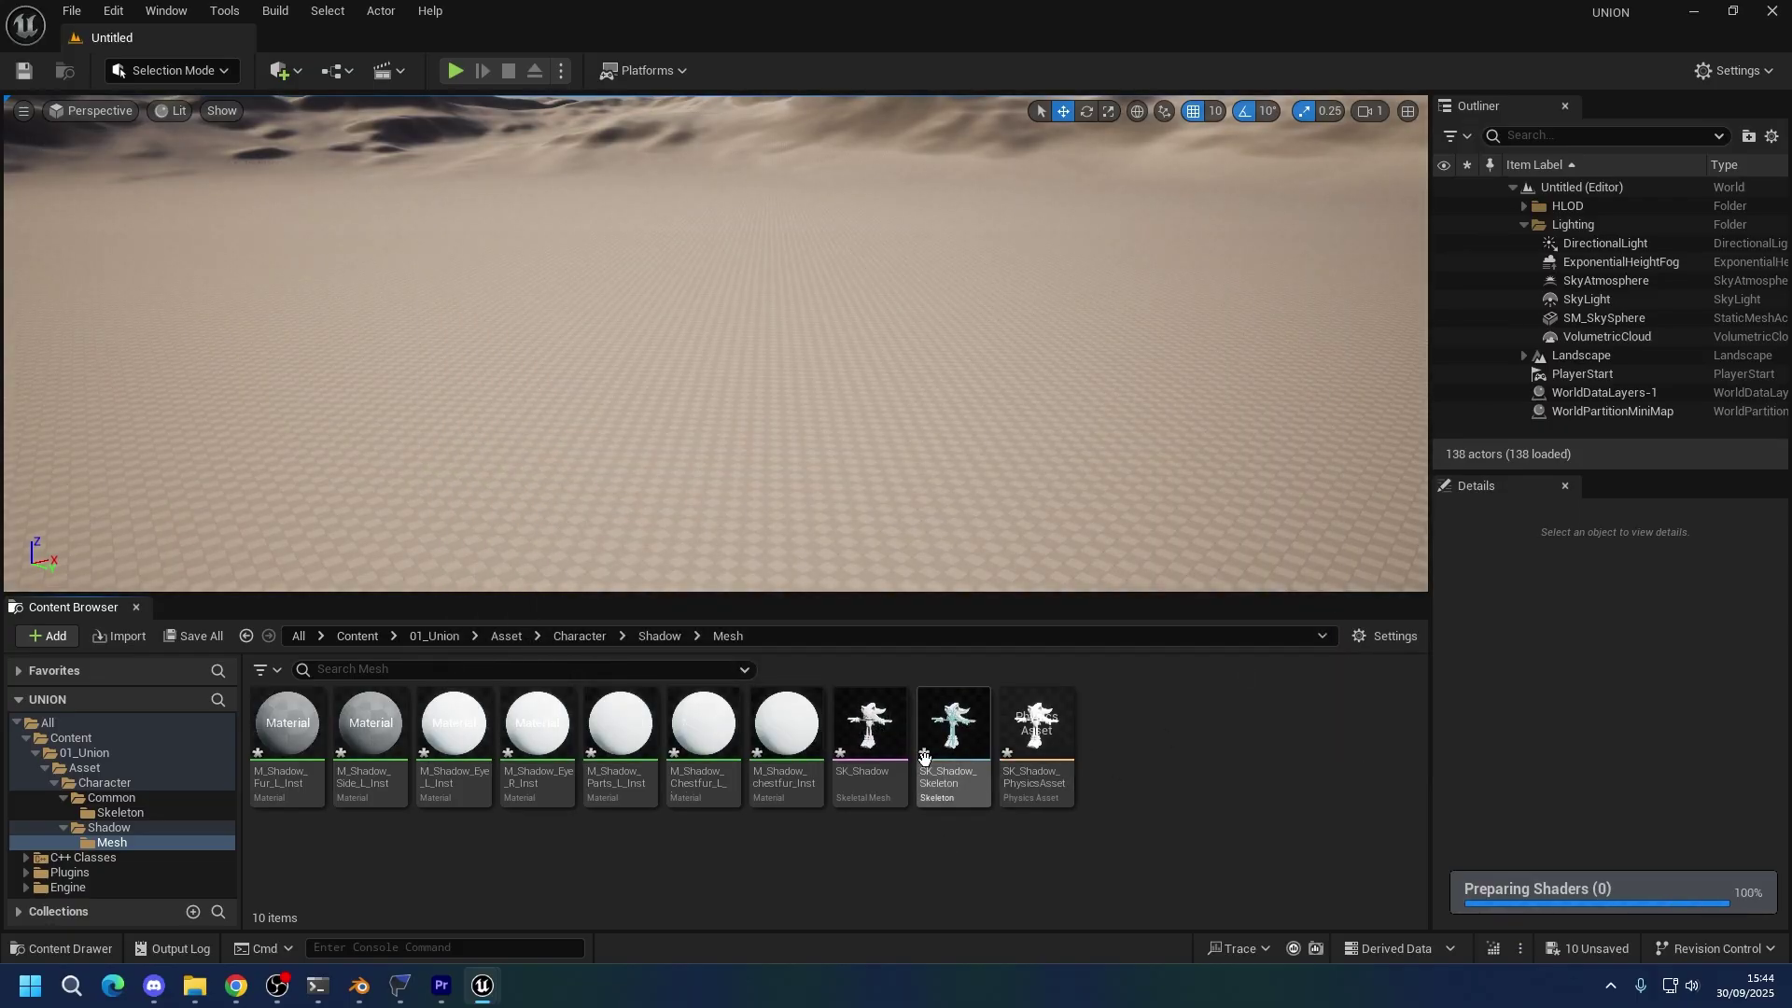
double_click(869, 728)
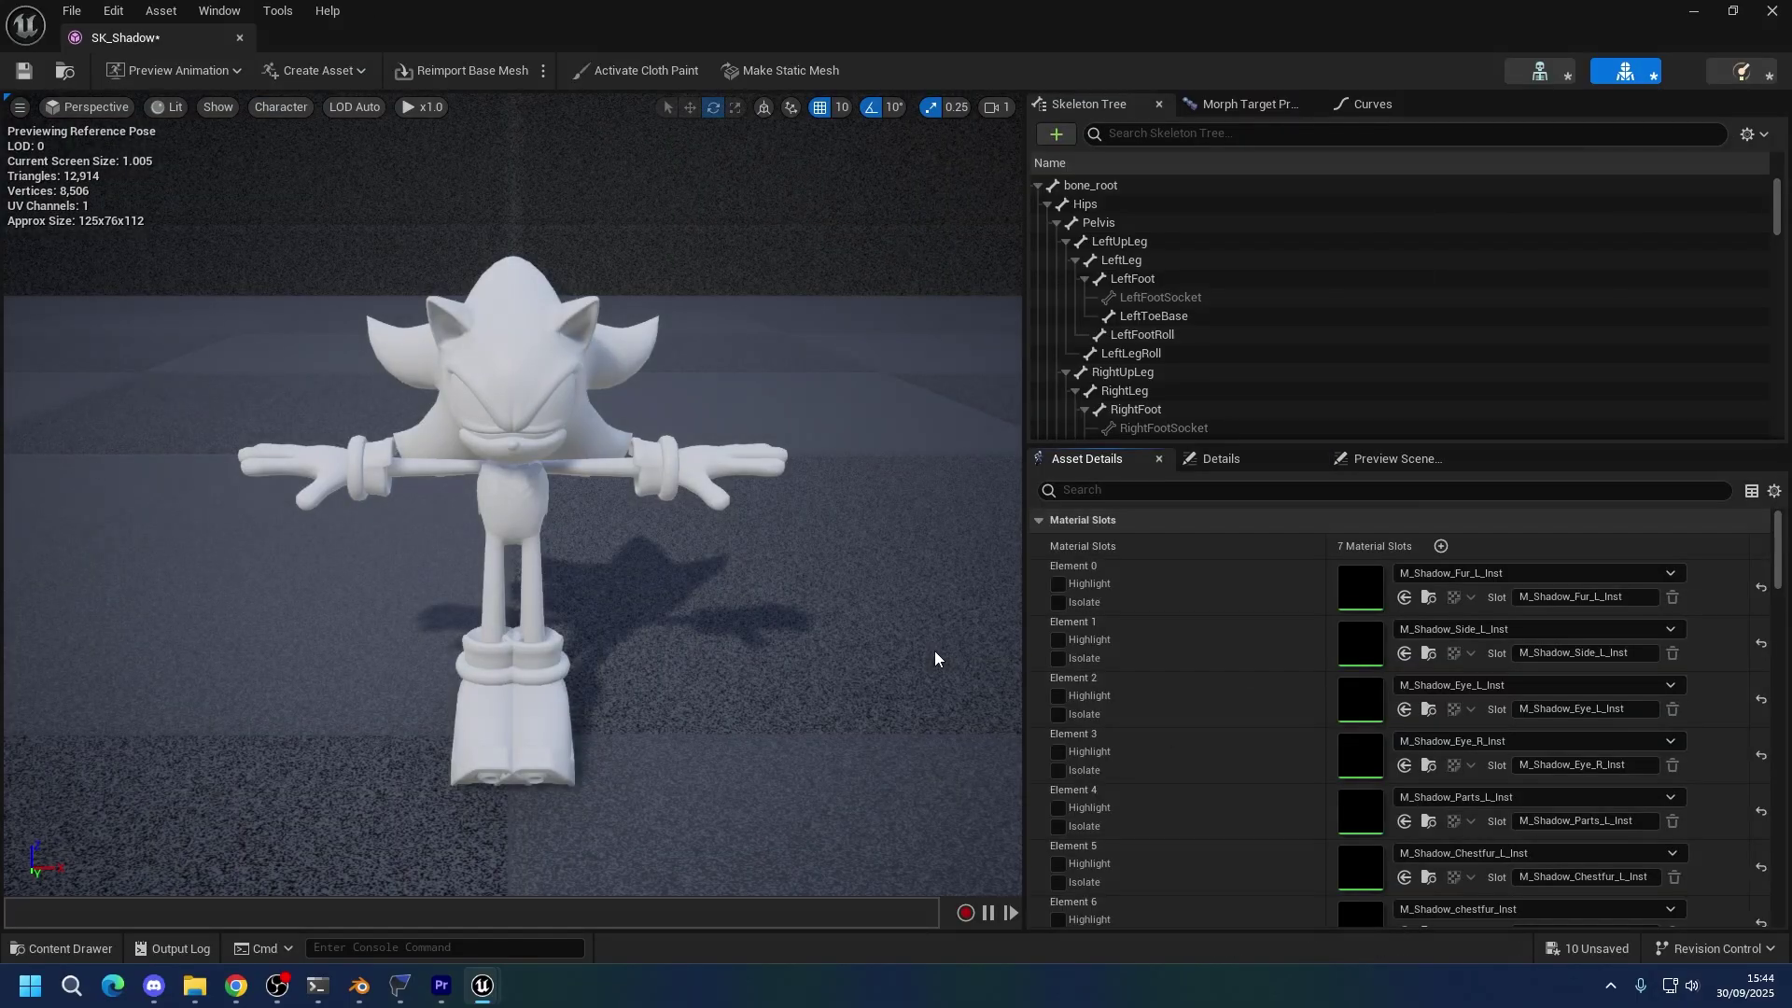
left_click_drag(933, 651, 924, 746)
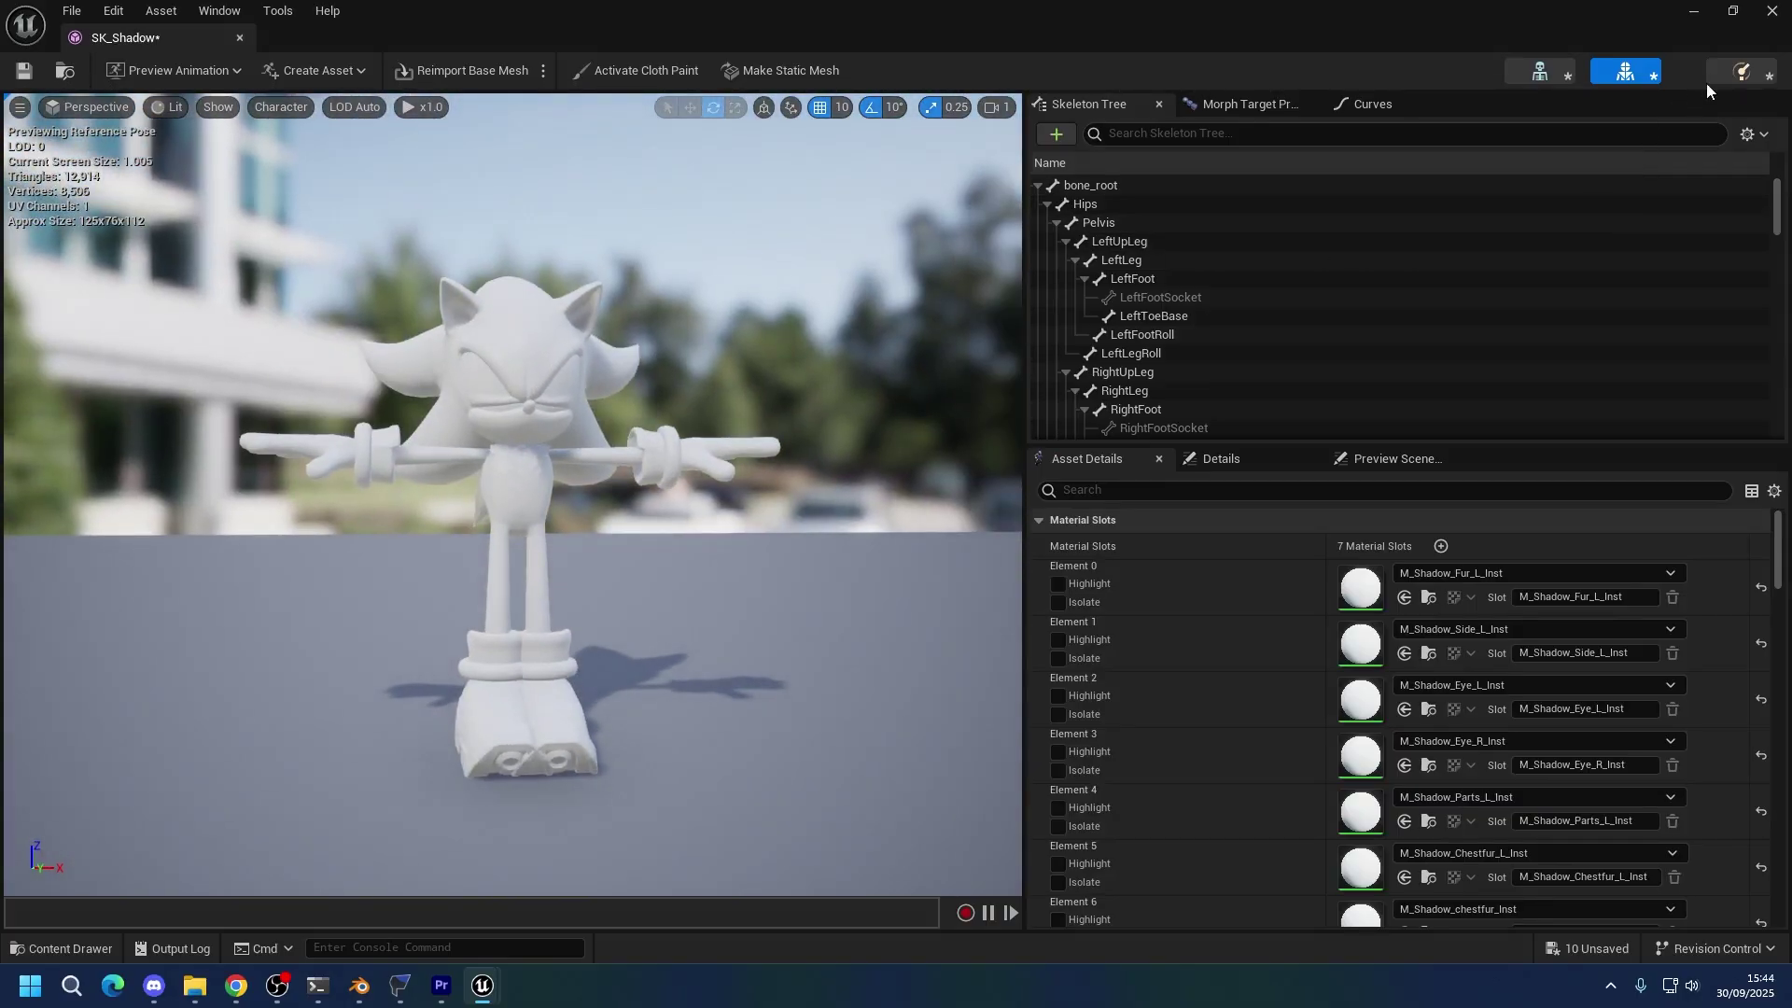
left_click(1771, 10)
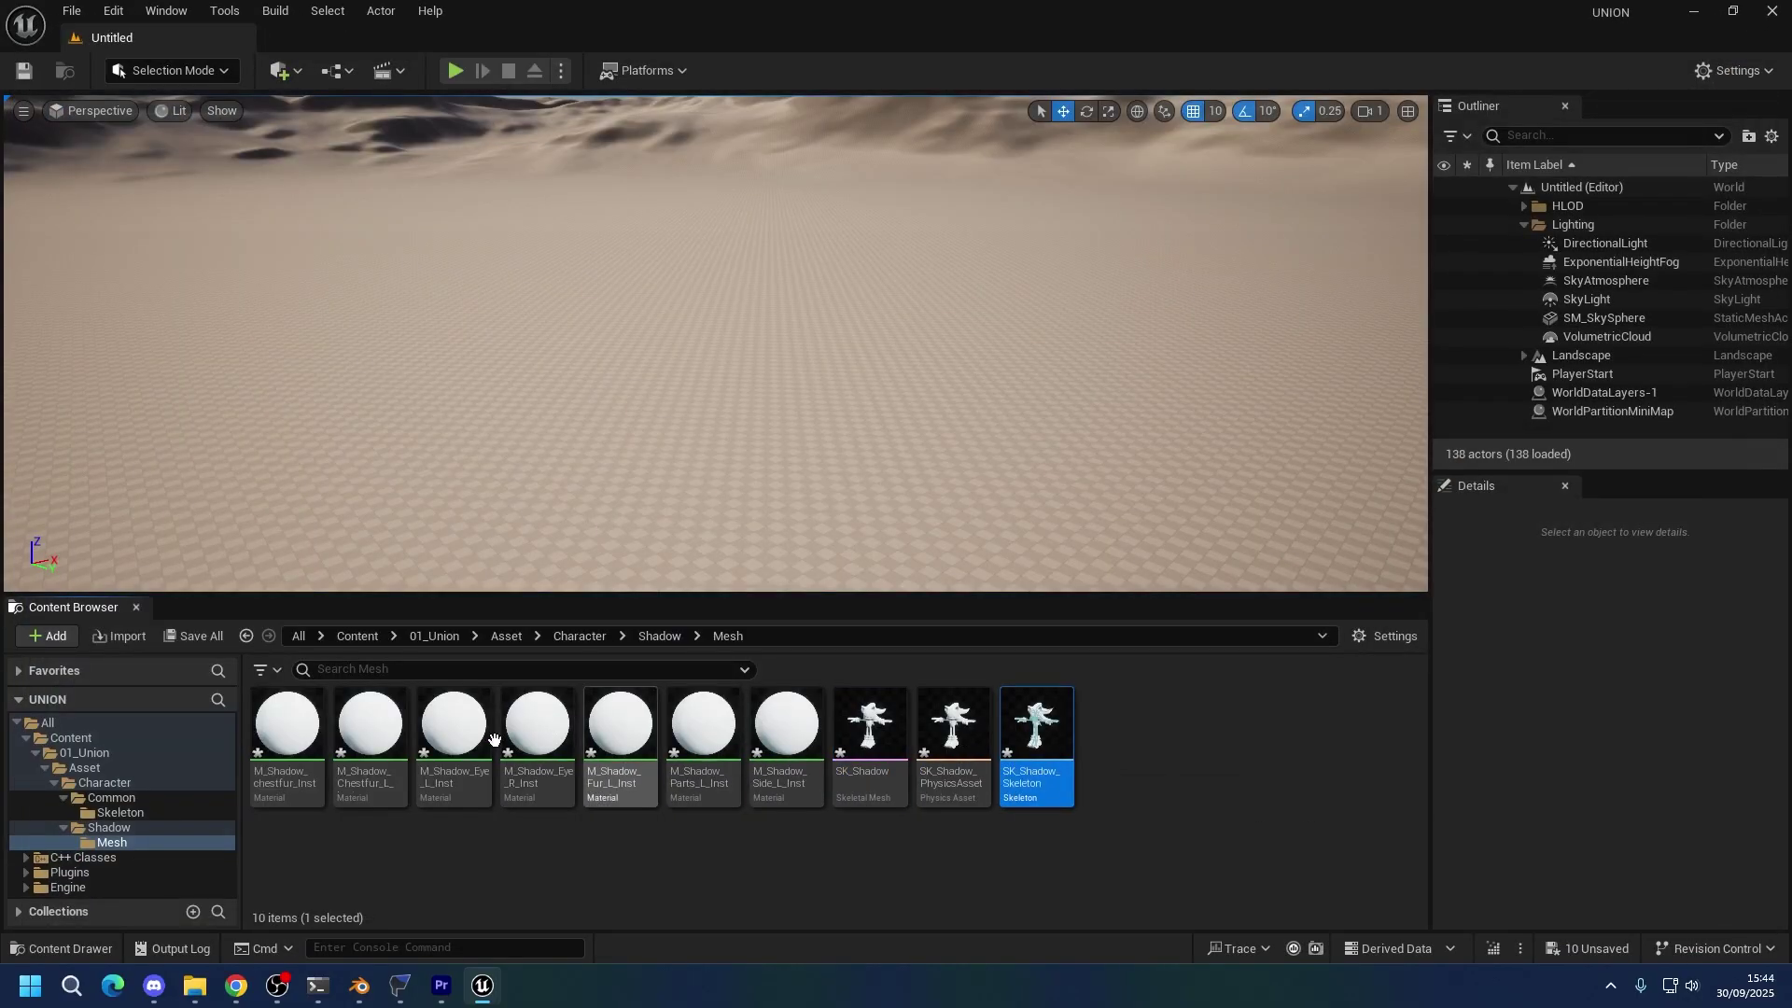
key("ctrl+a")
key("ctrl+s")
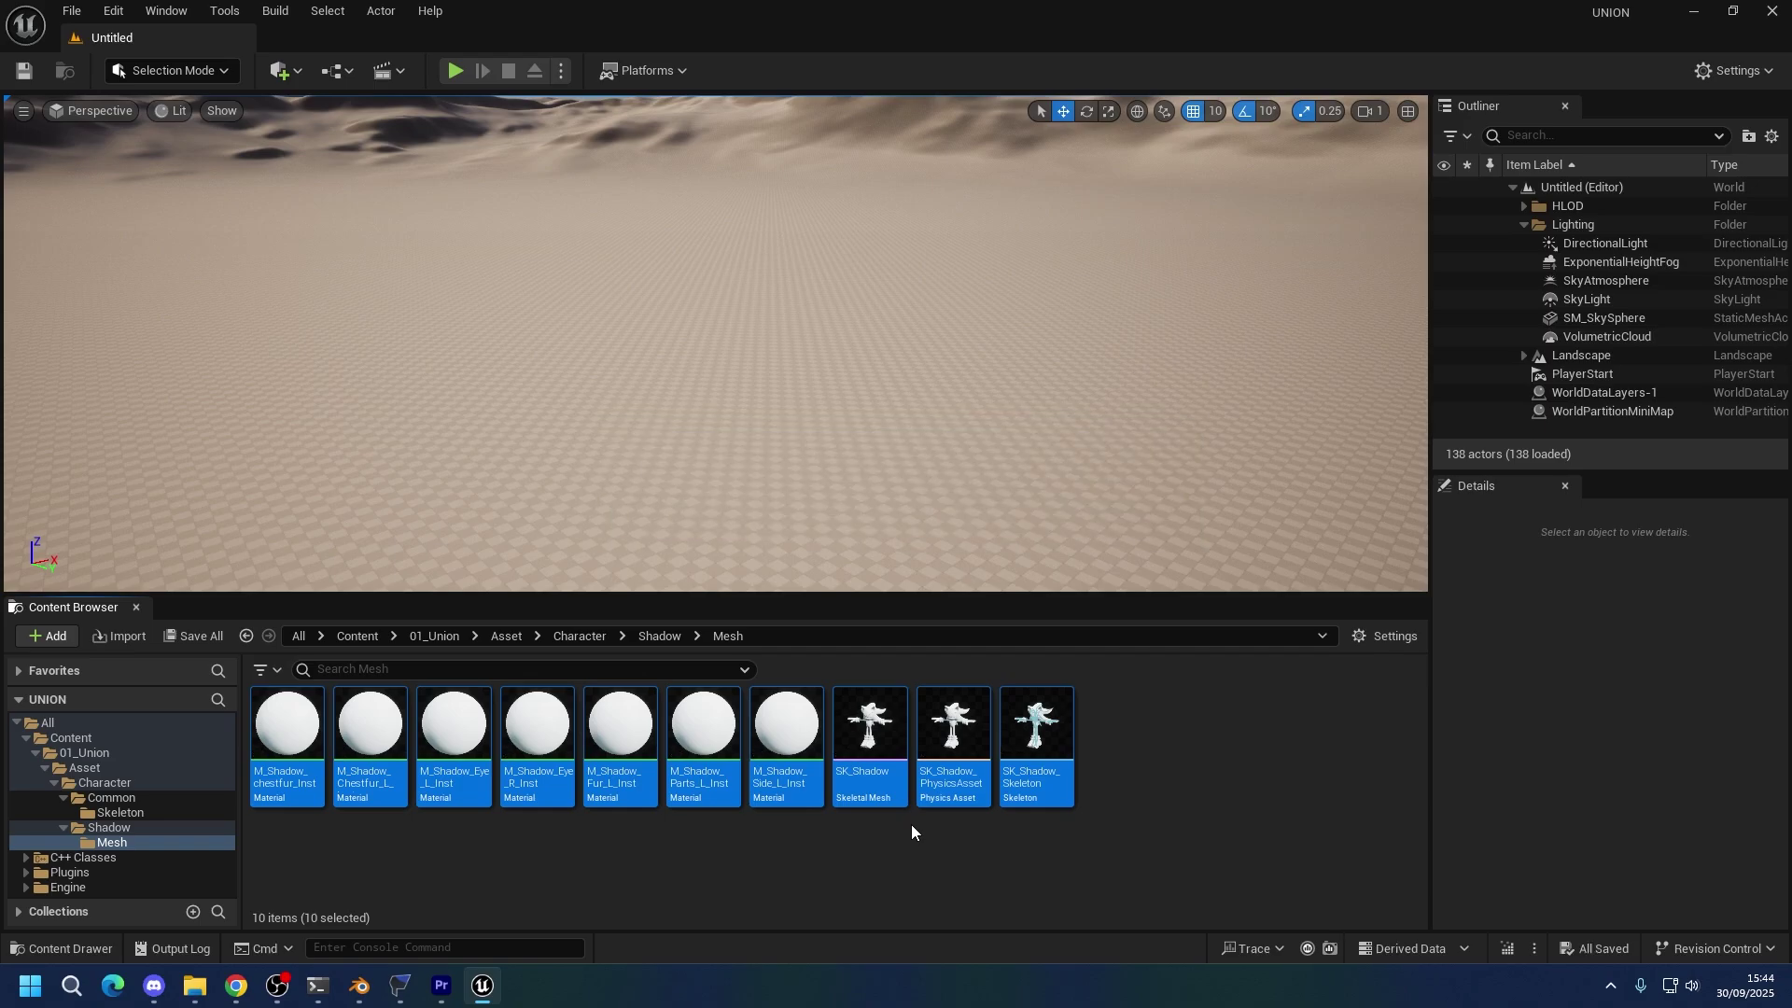
Rename SK_Shadow_Skeleton to Normal_Skeleton and move it into the Common/Skeleton folder.
left_click(887, 793)
left_click(1064, 783)
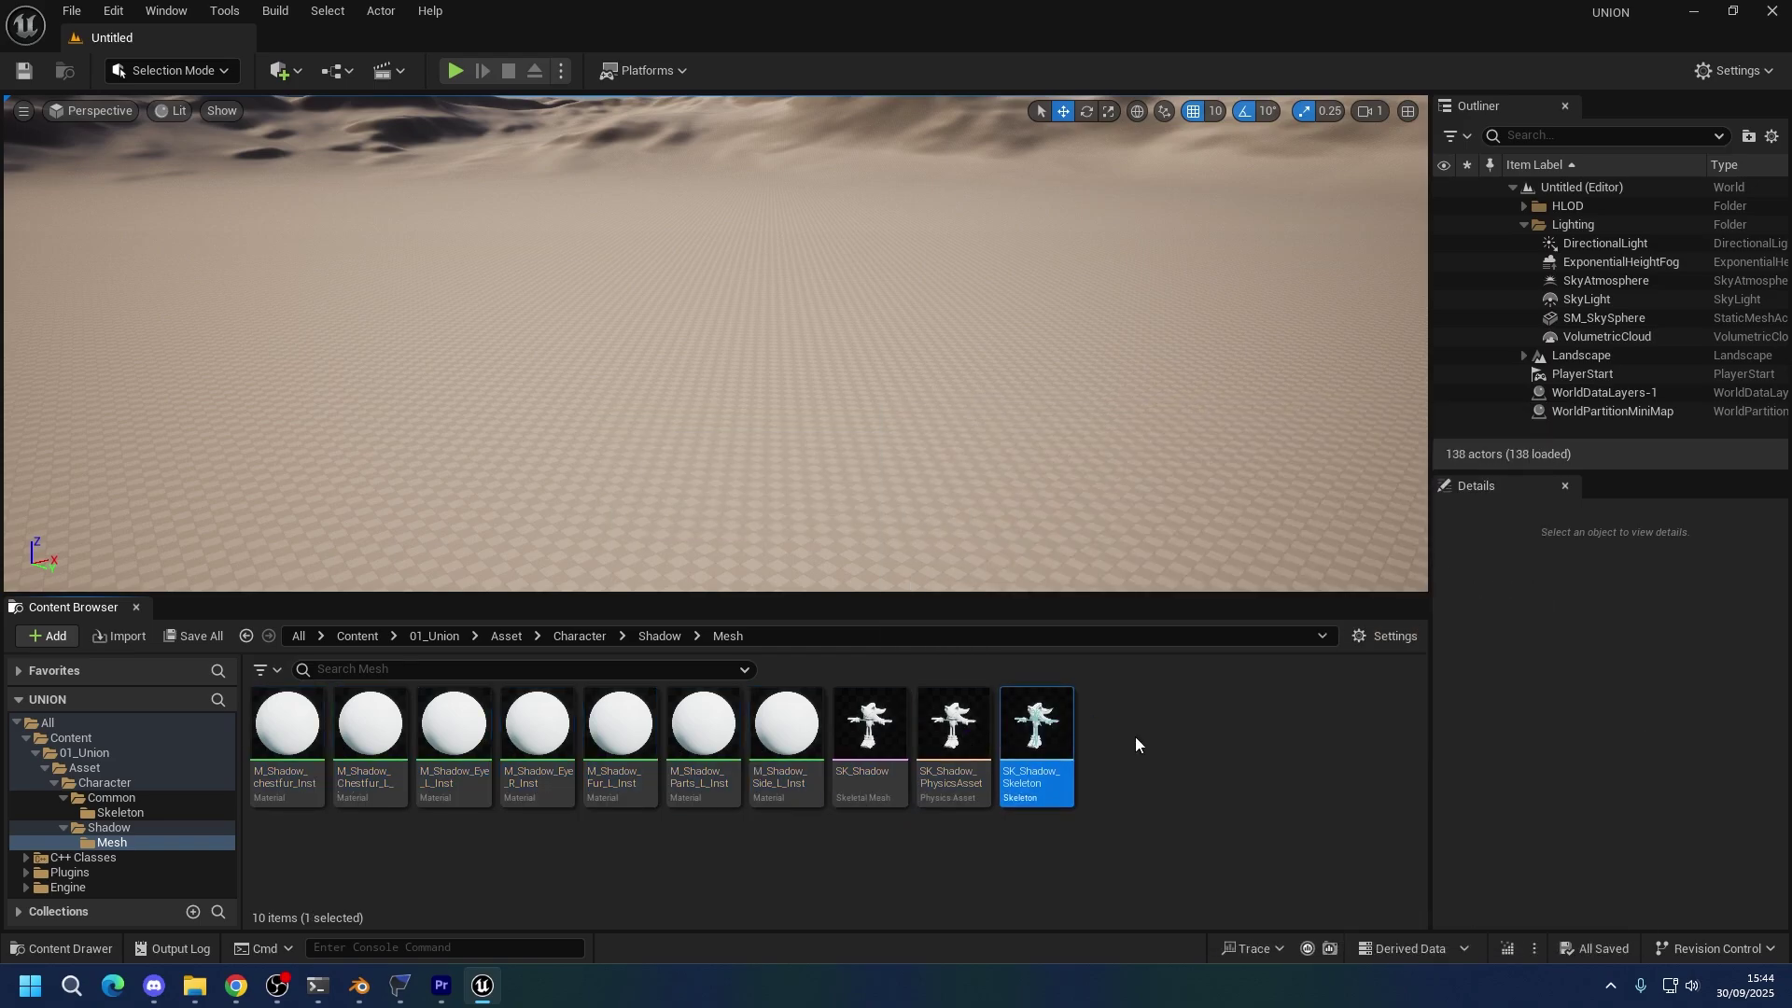
key("F2")
type("Normal_")
type("Skeleton")
key("Return")
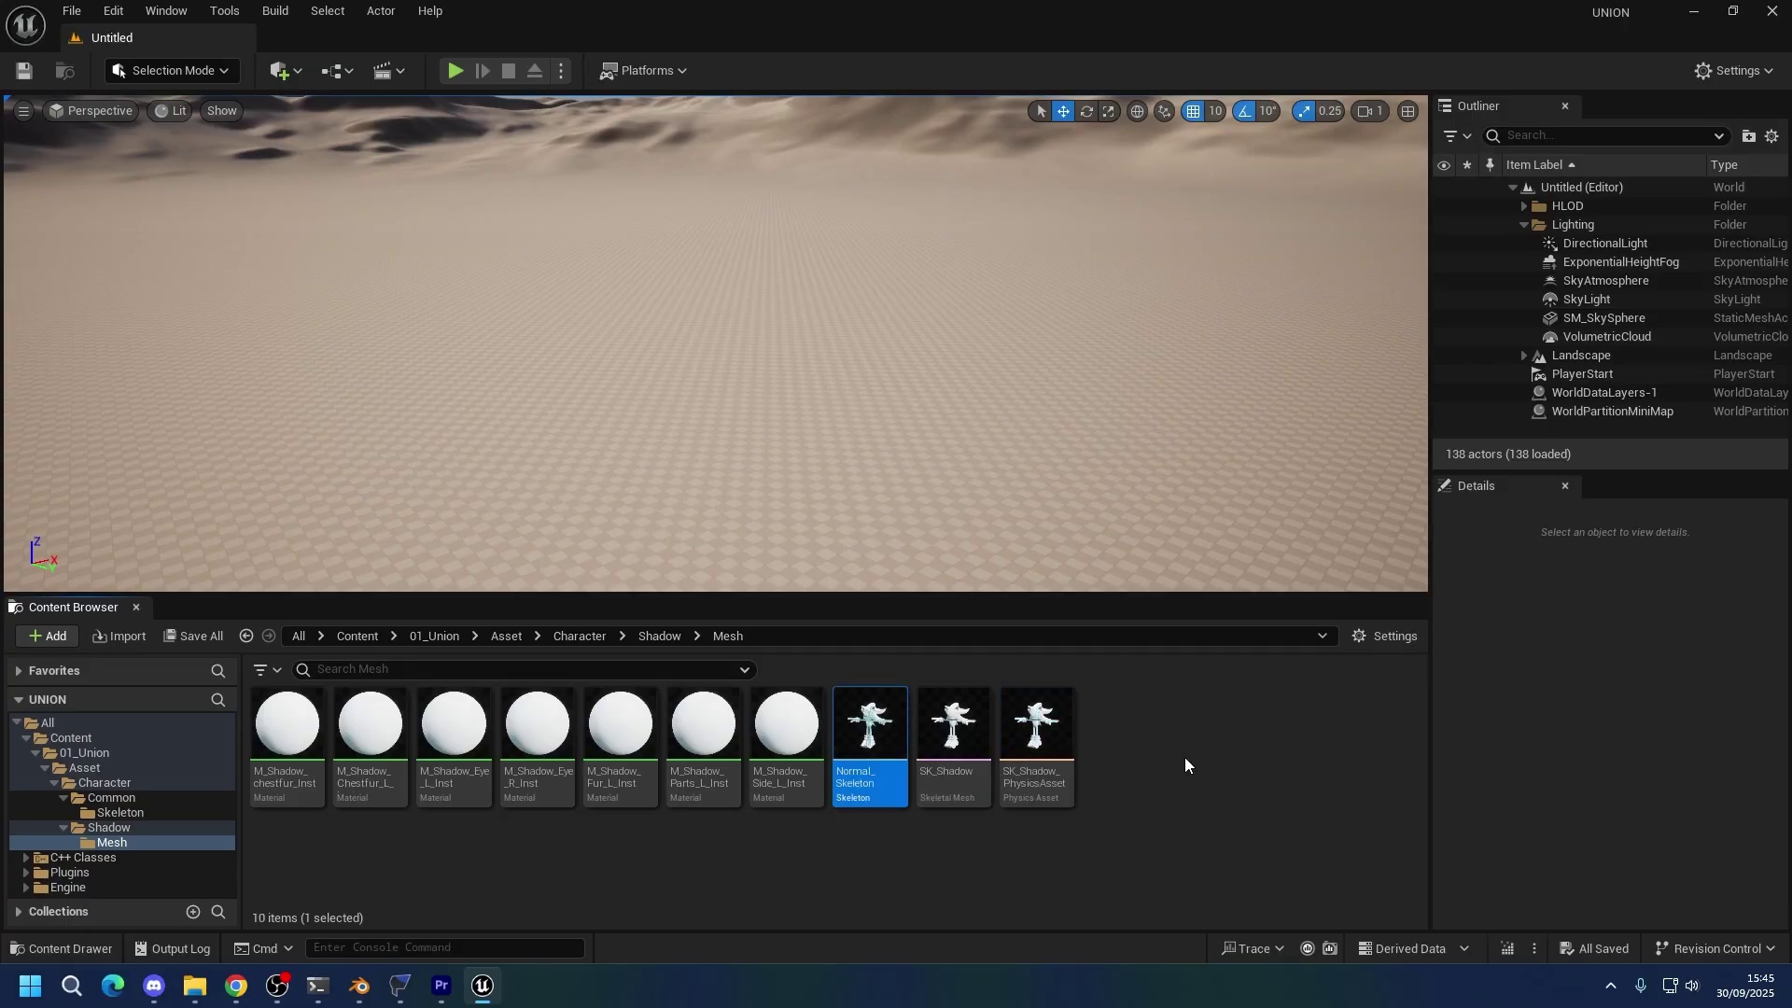
left_click_drag(870, 737, 143, 810)
left_click(187, 849)
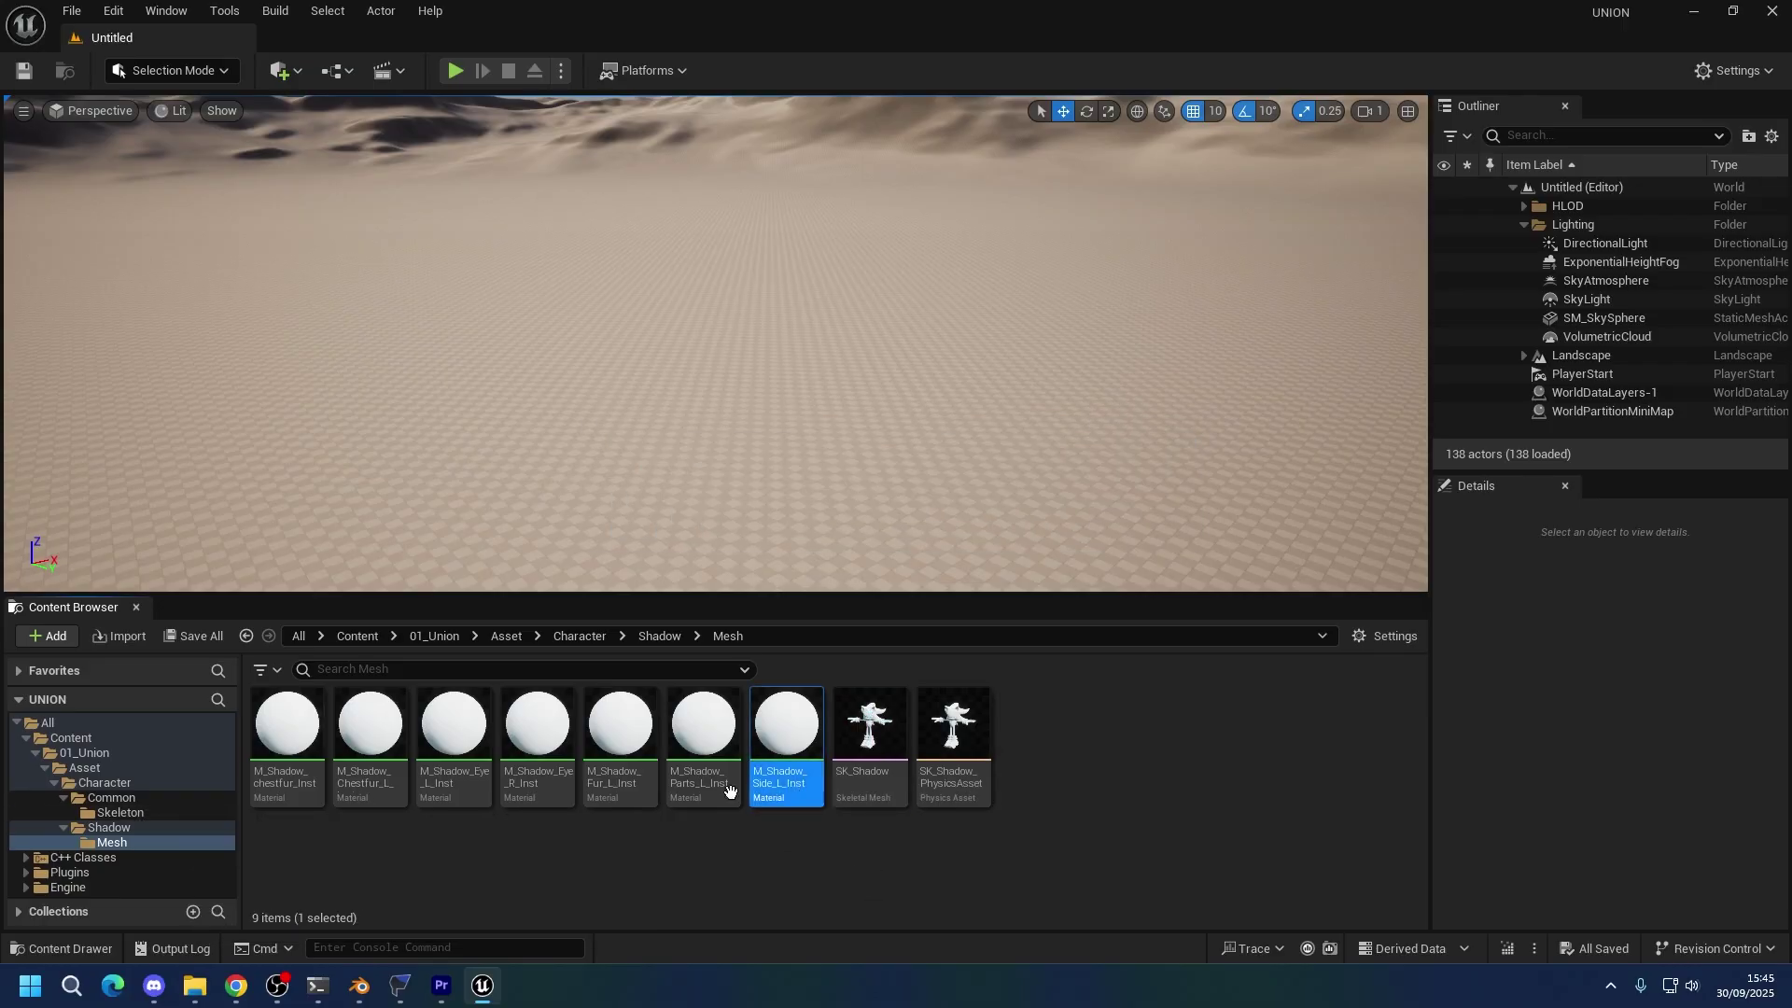
Create a new folder named Material inside the Shadow folder.
left_click(109, 828)
right_click(544, 845)
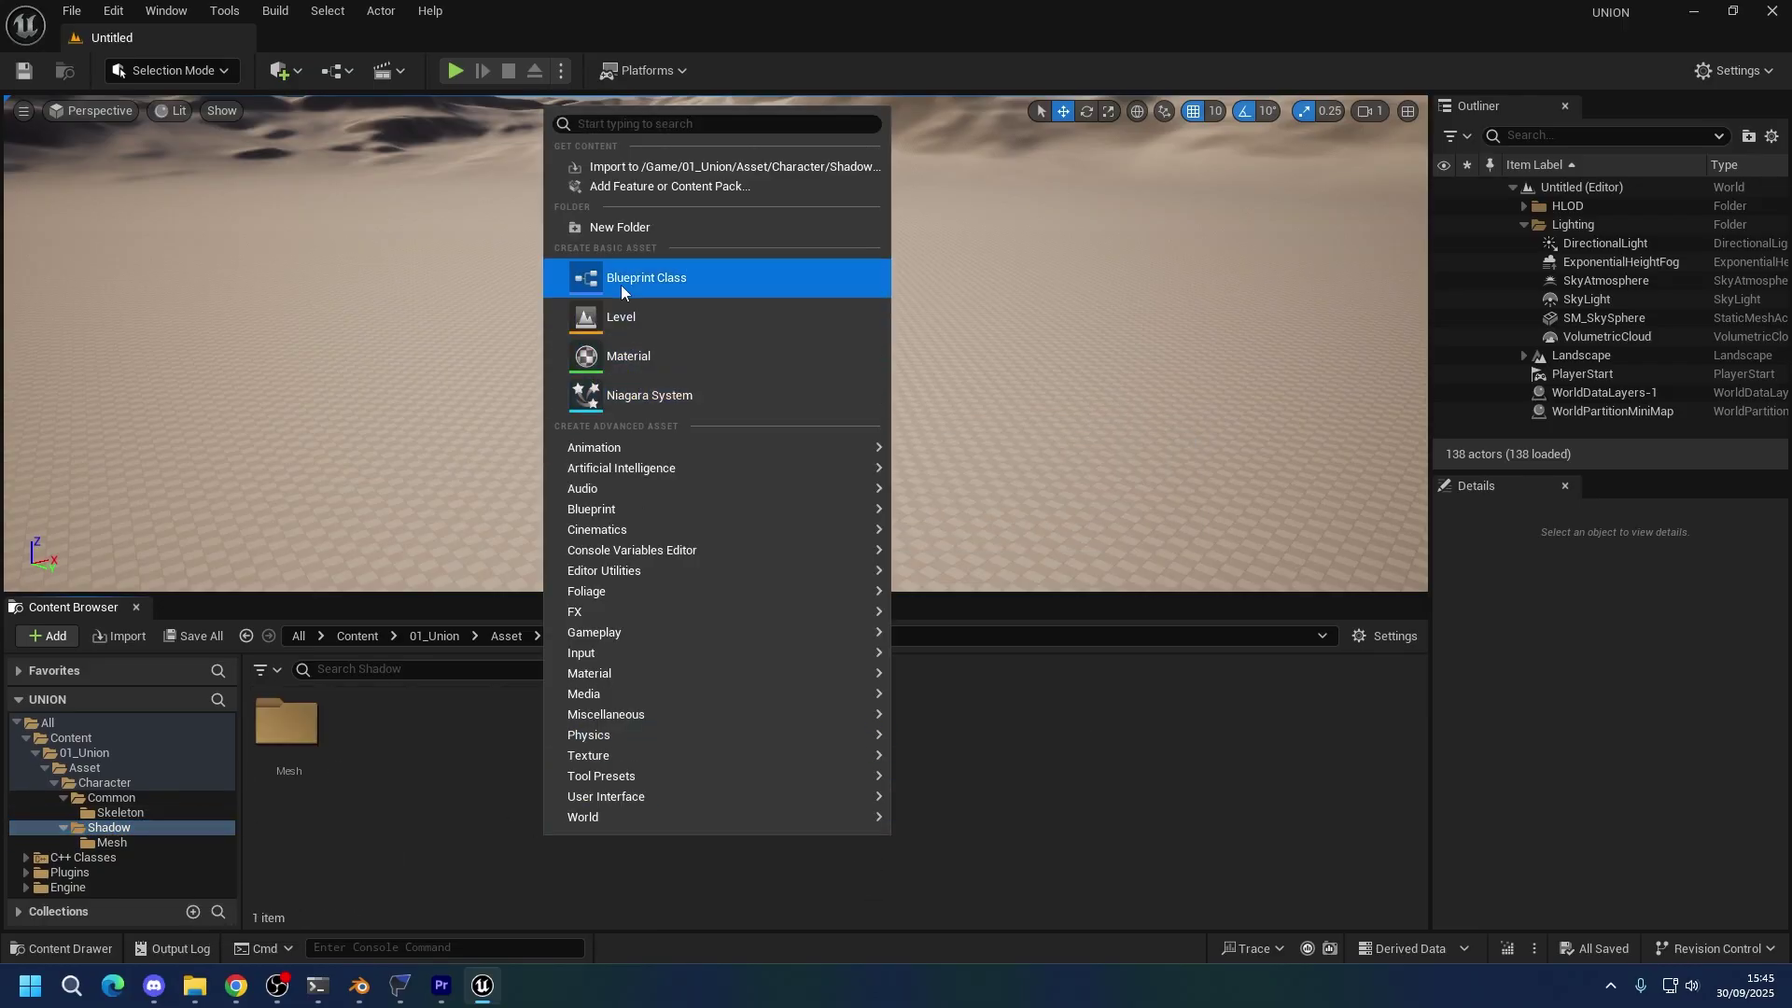
left_click(621, 229)
type("Material")
key("Return")
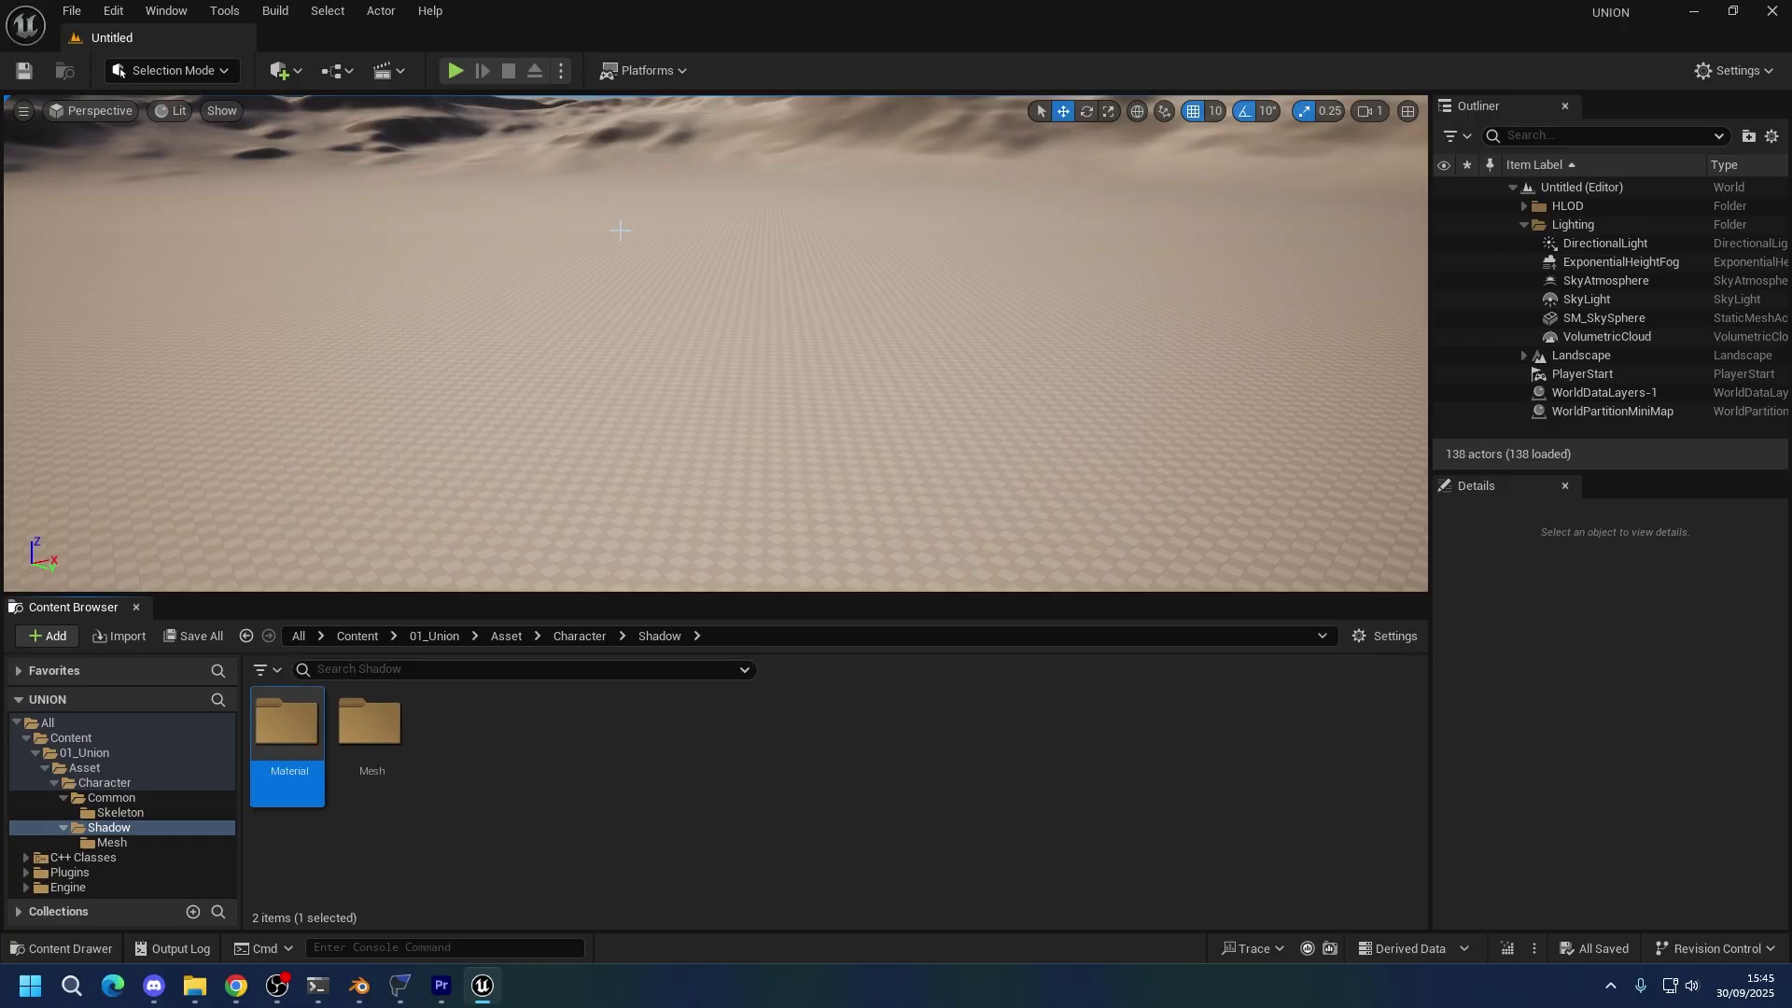
Move the seven M_Shadow material instances from Mesh into the Material folder.
left_click(109, 827)
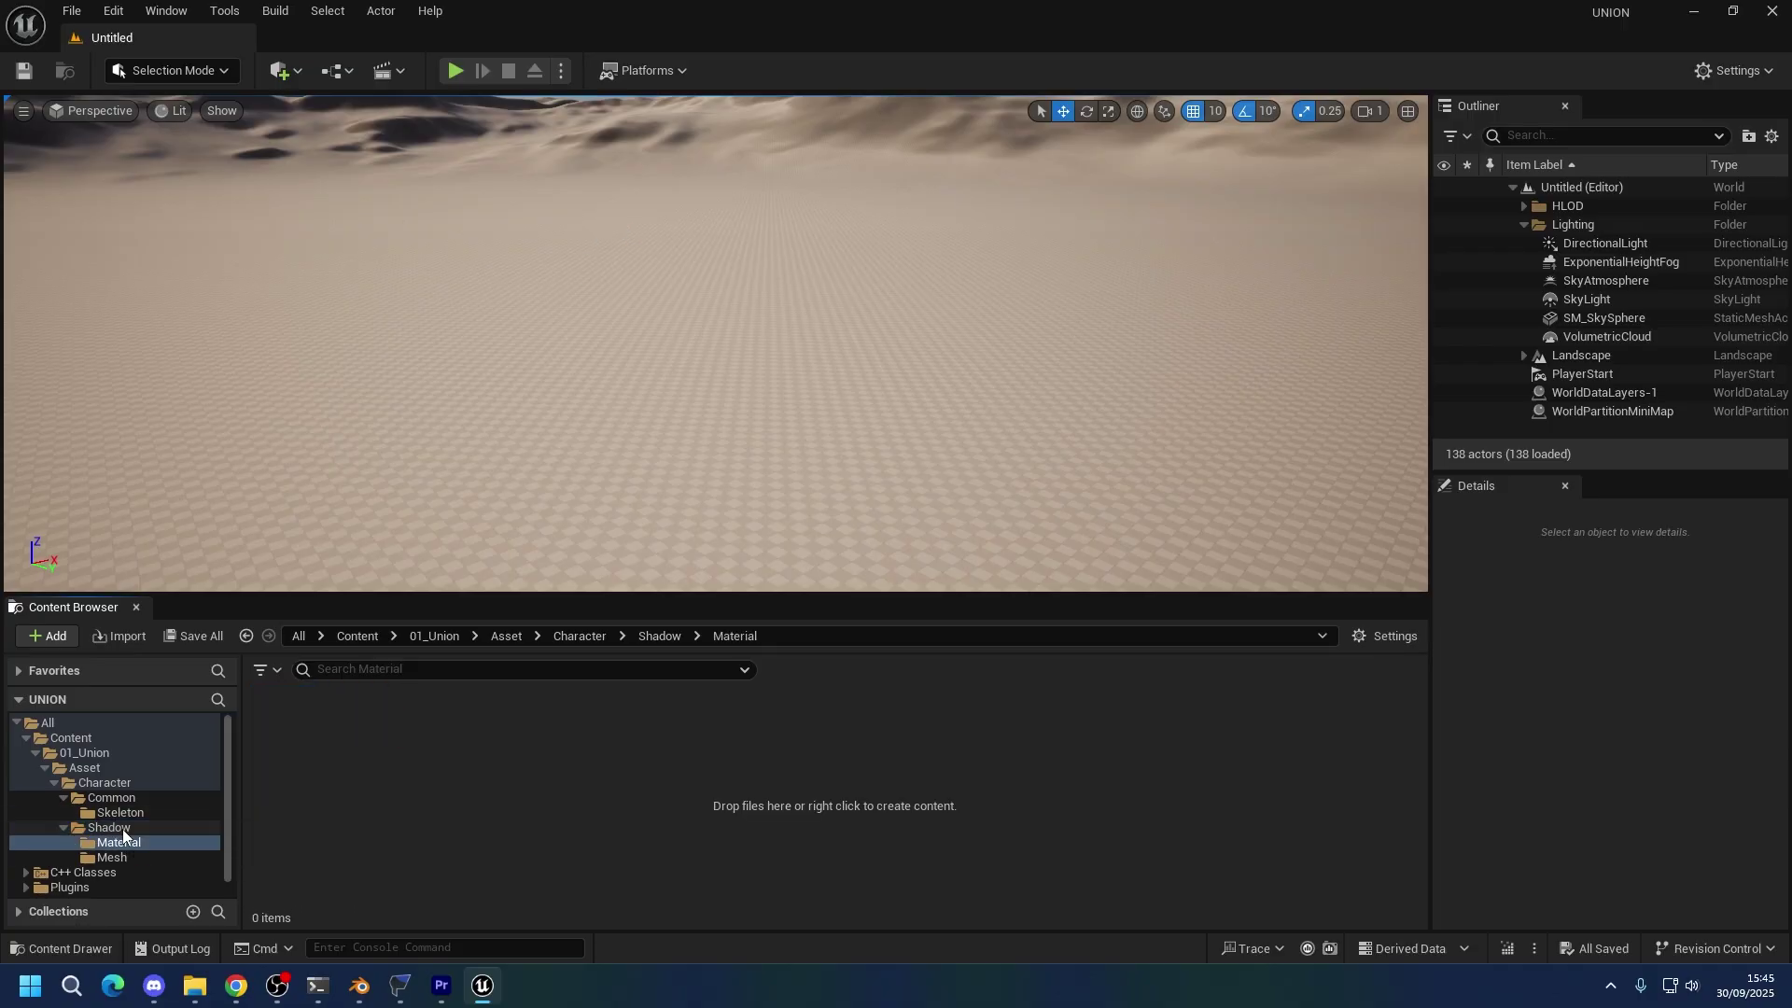
left_click(116, 857)
left_click(286, 737)
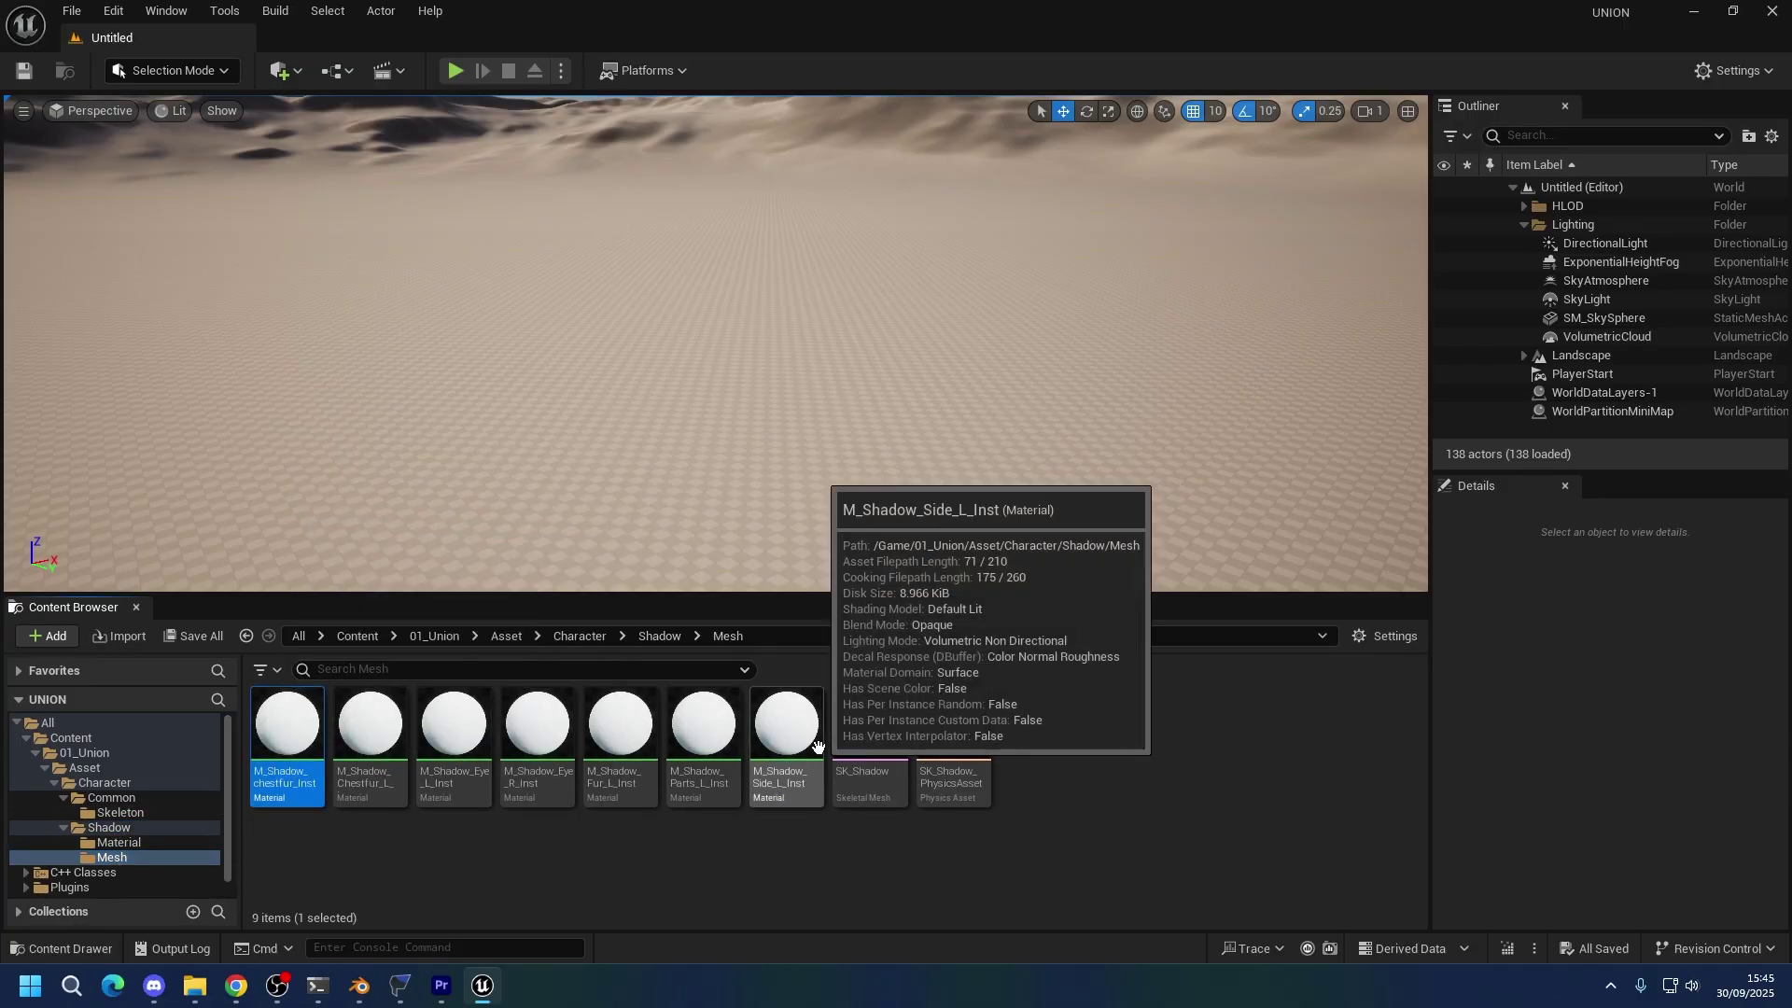
left_click(787, 737, "shift")
left_click_drag(302, 750, 140, 843)
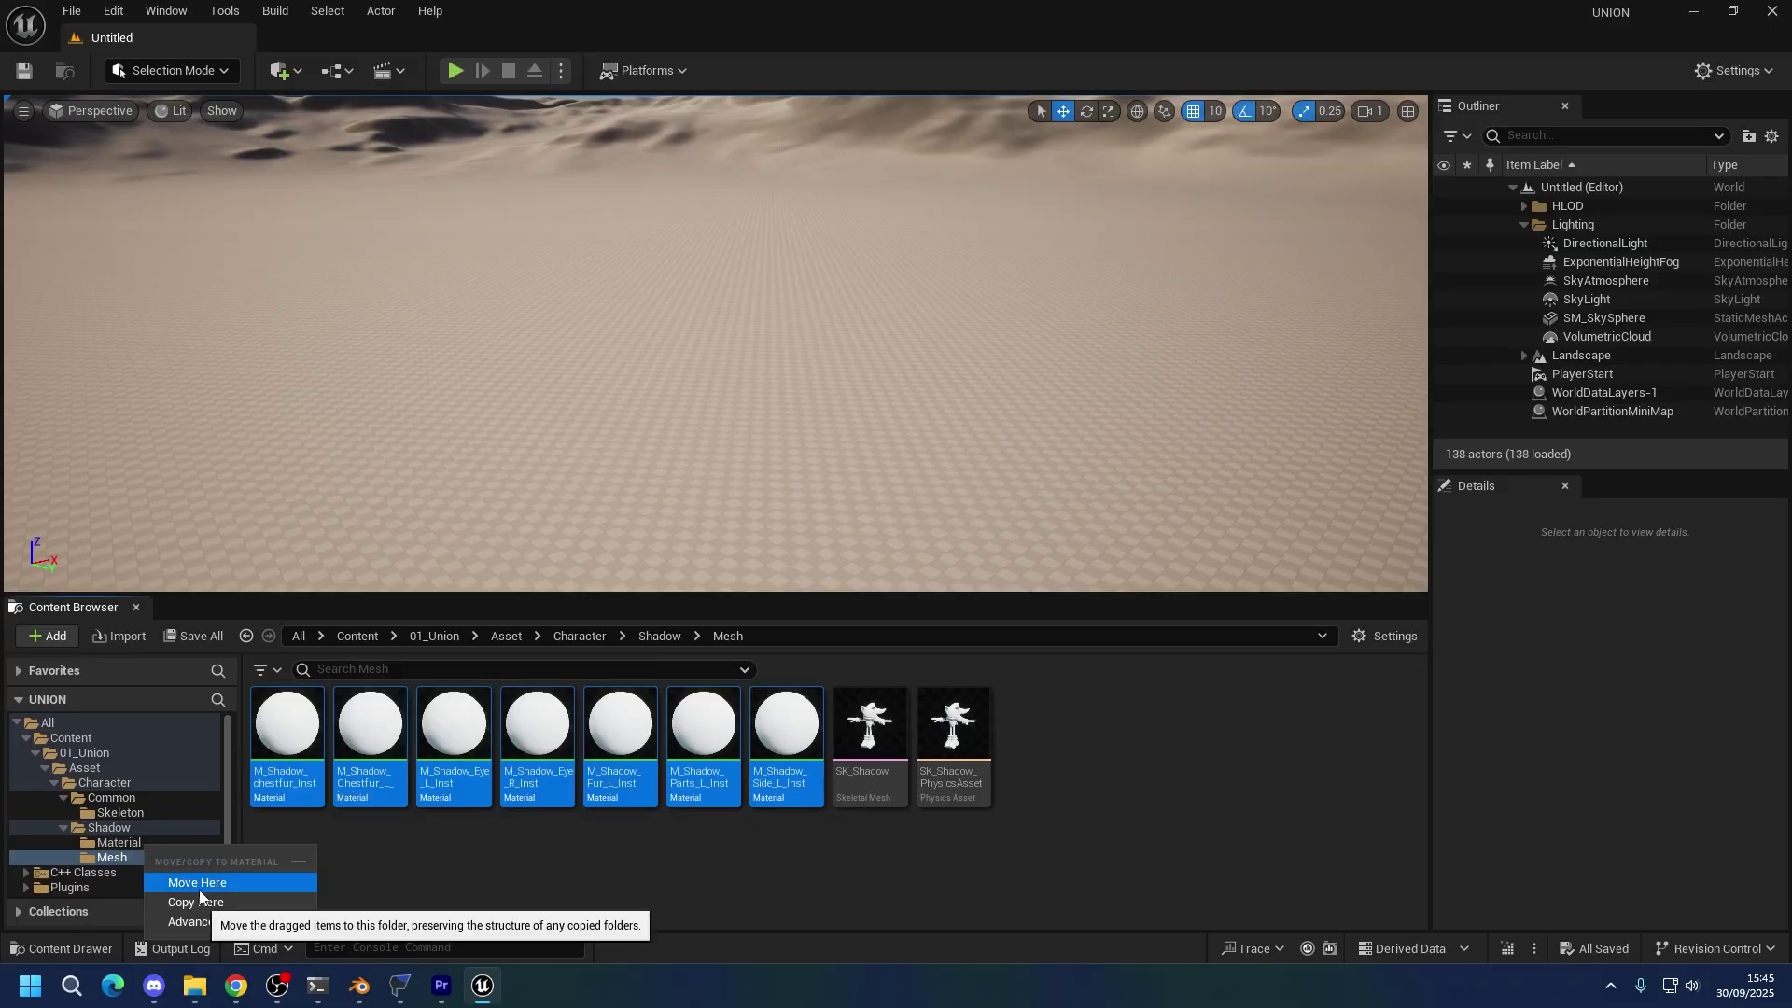
left_click(187, 875)
left_click(131, 844)
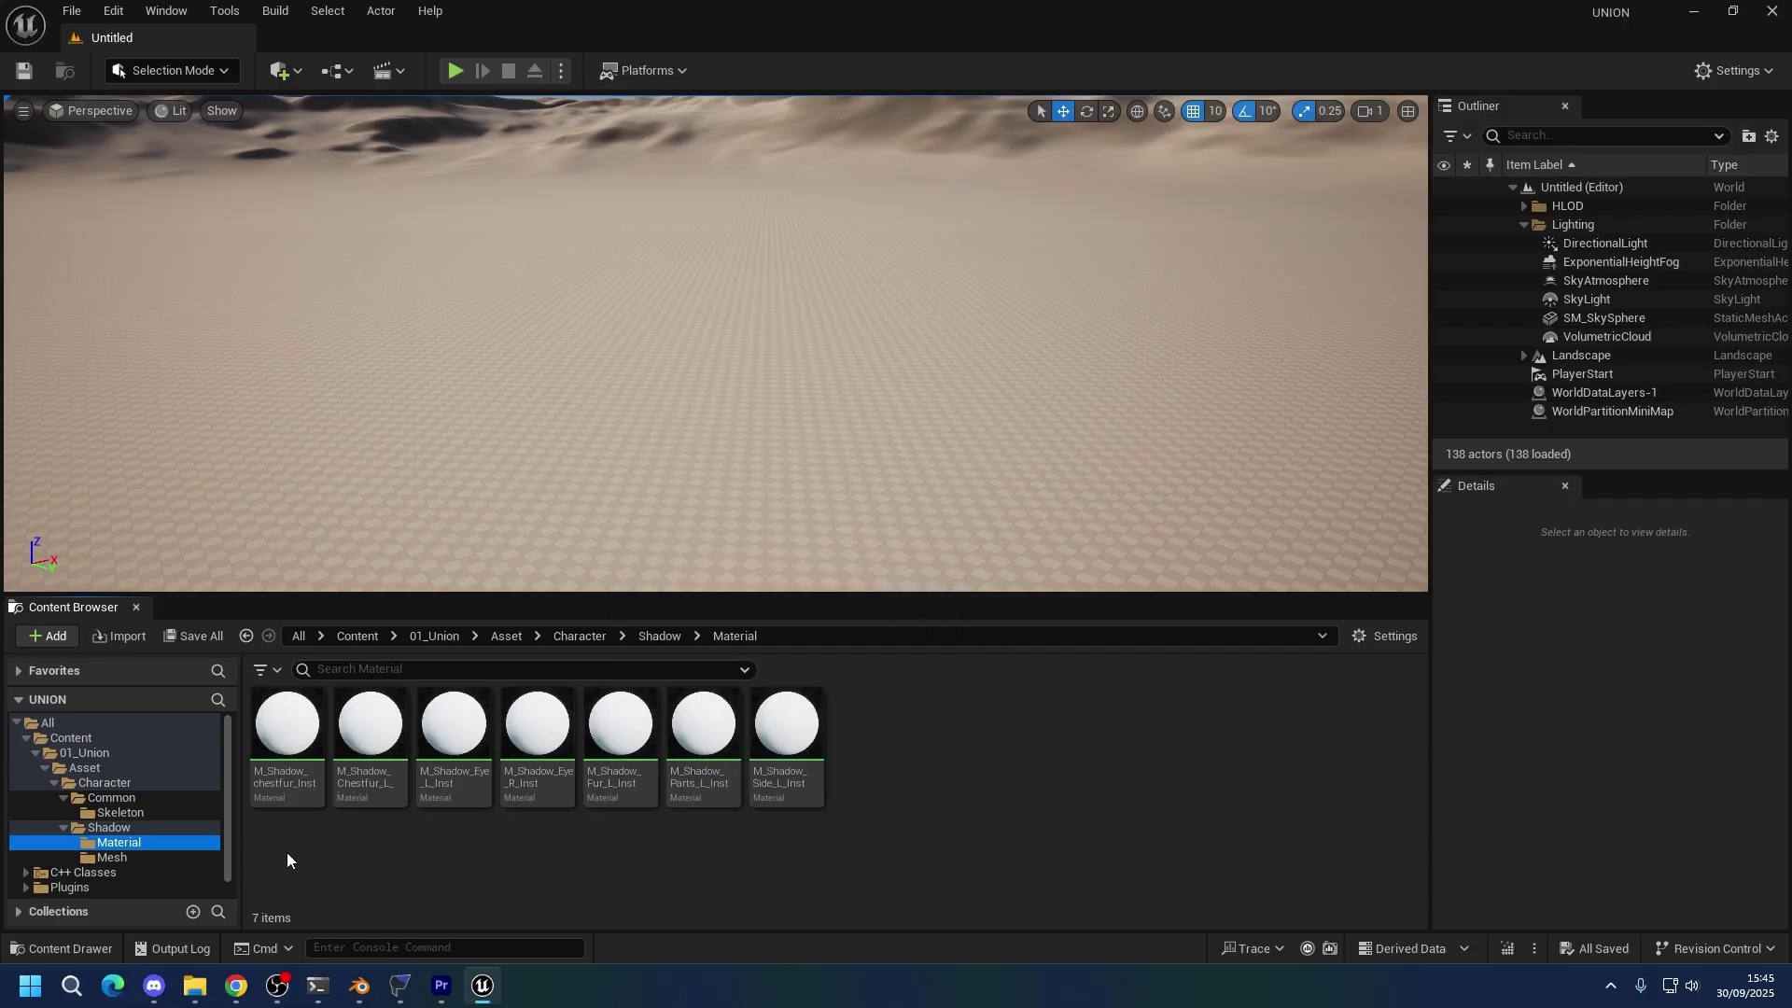
Import SK_Shadowside.fbx into the Mesh folder and close its mesh editor afterwards.
left_click(172, 855)
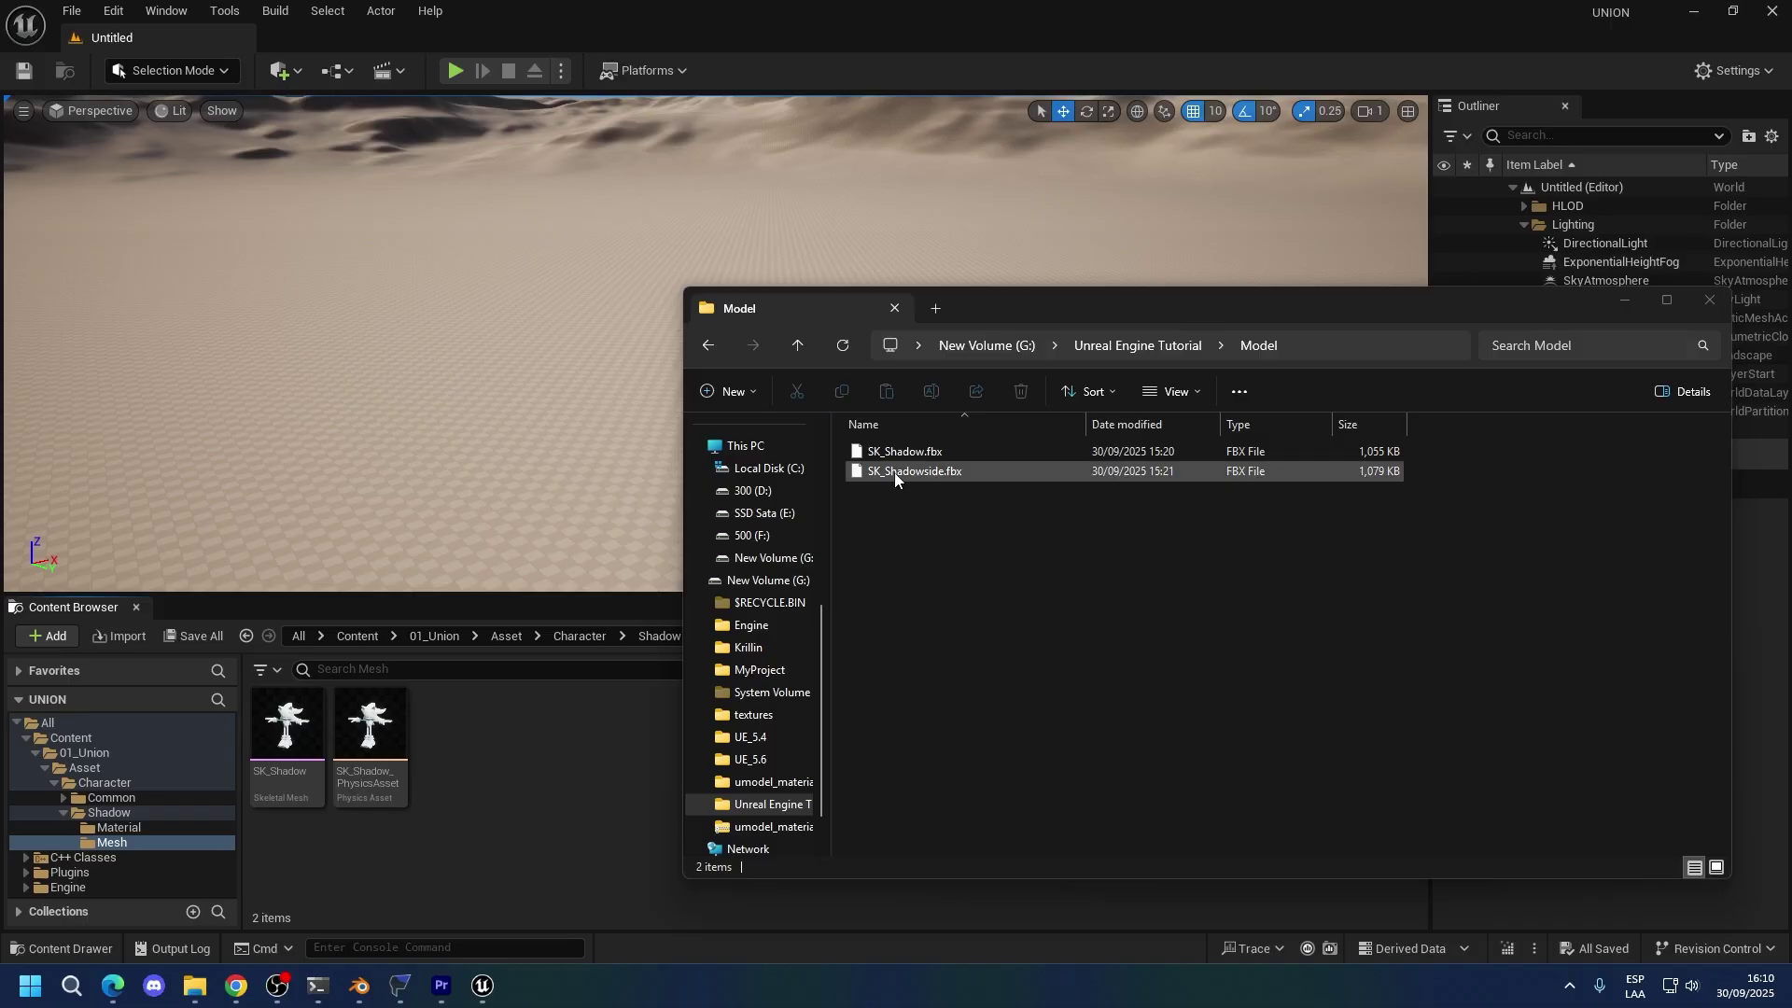
left_click_drag(894, 472, 576, 808)
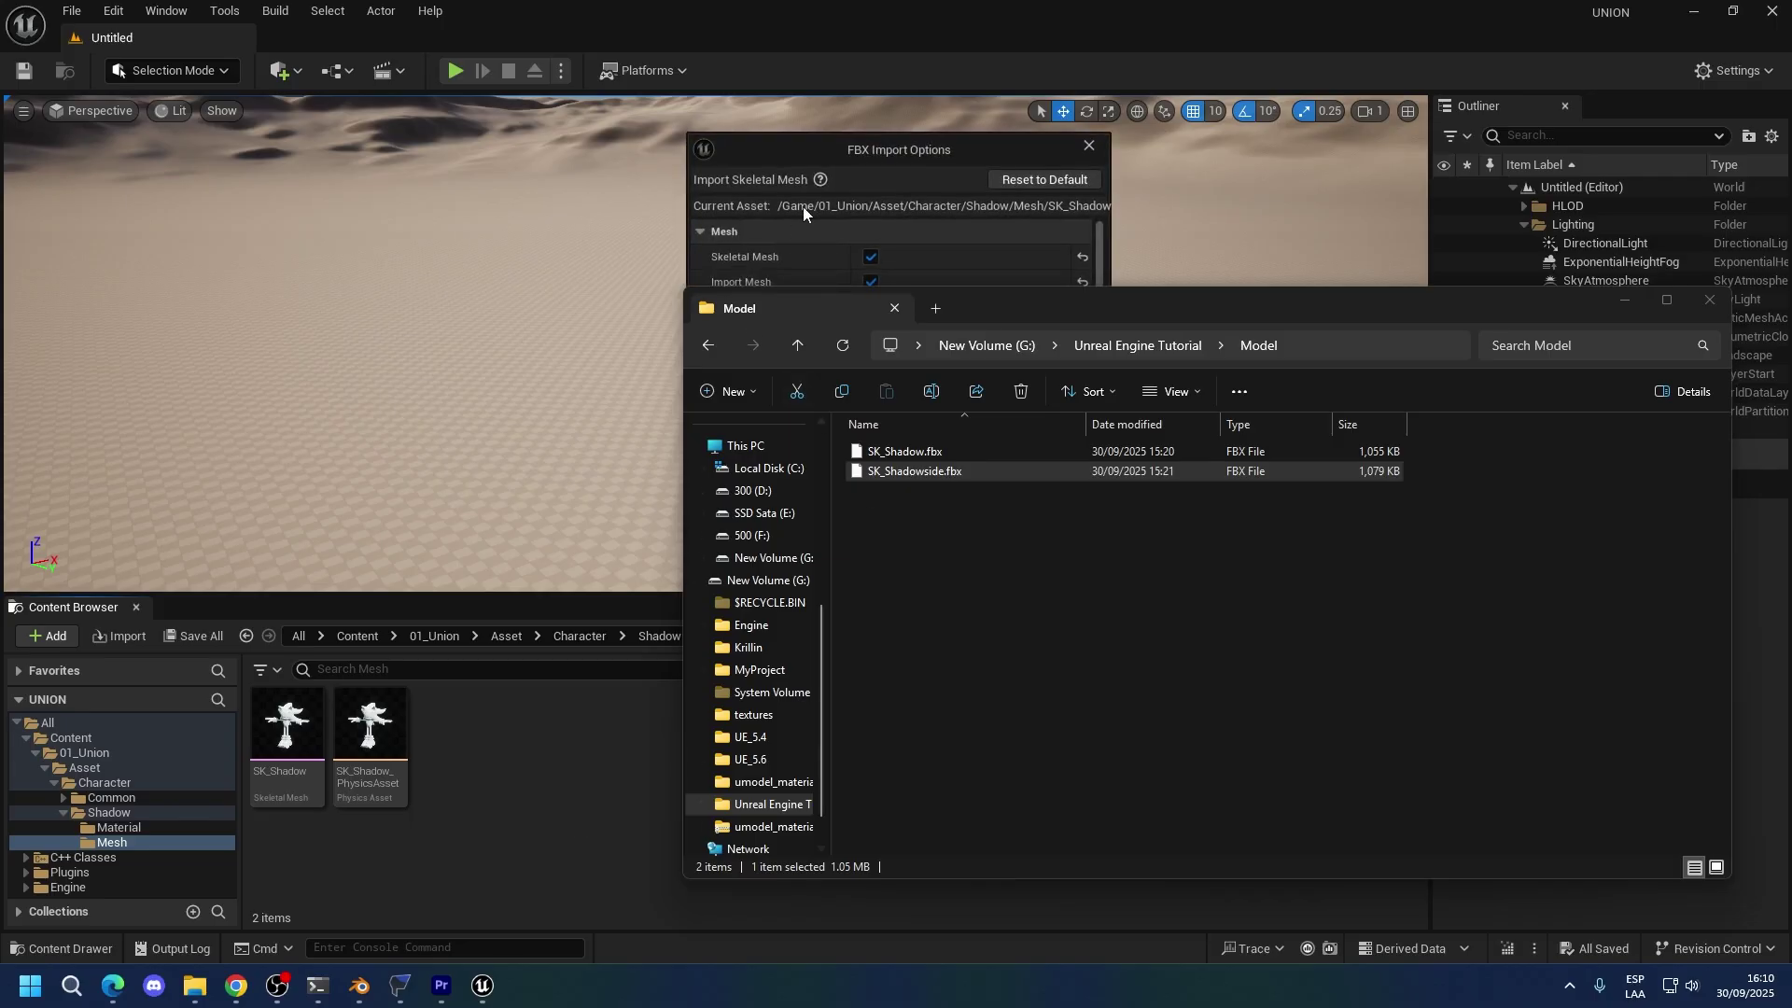
scroll(960, 584, "down", 3)
scroll(960, 584, "down", 8)
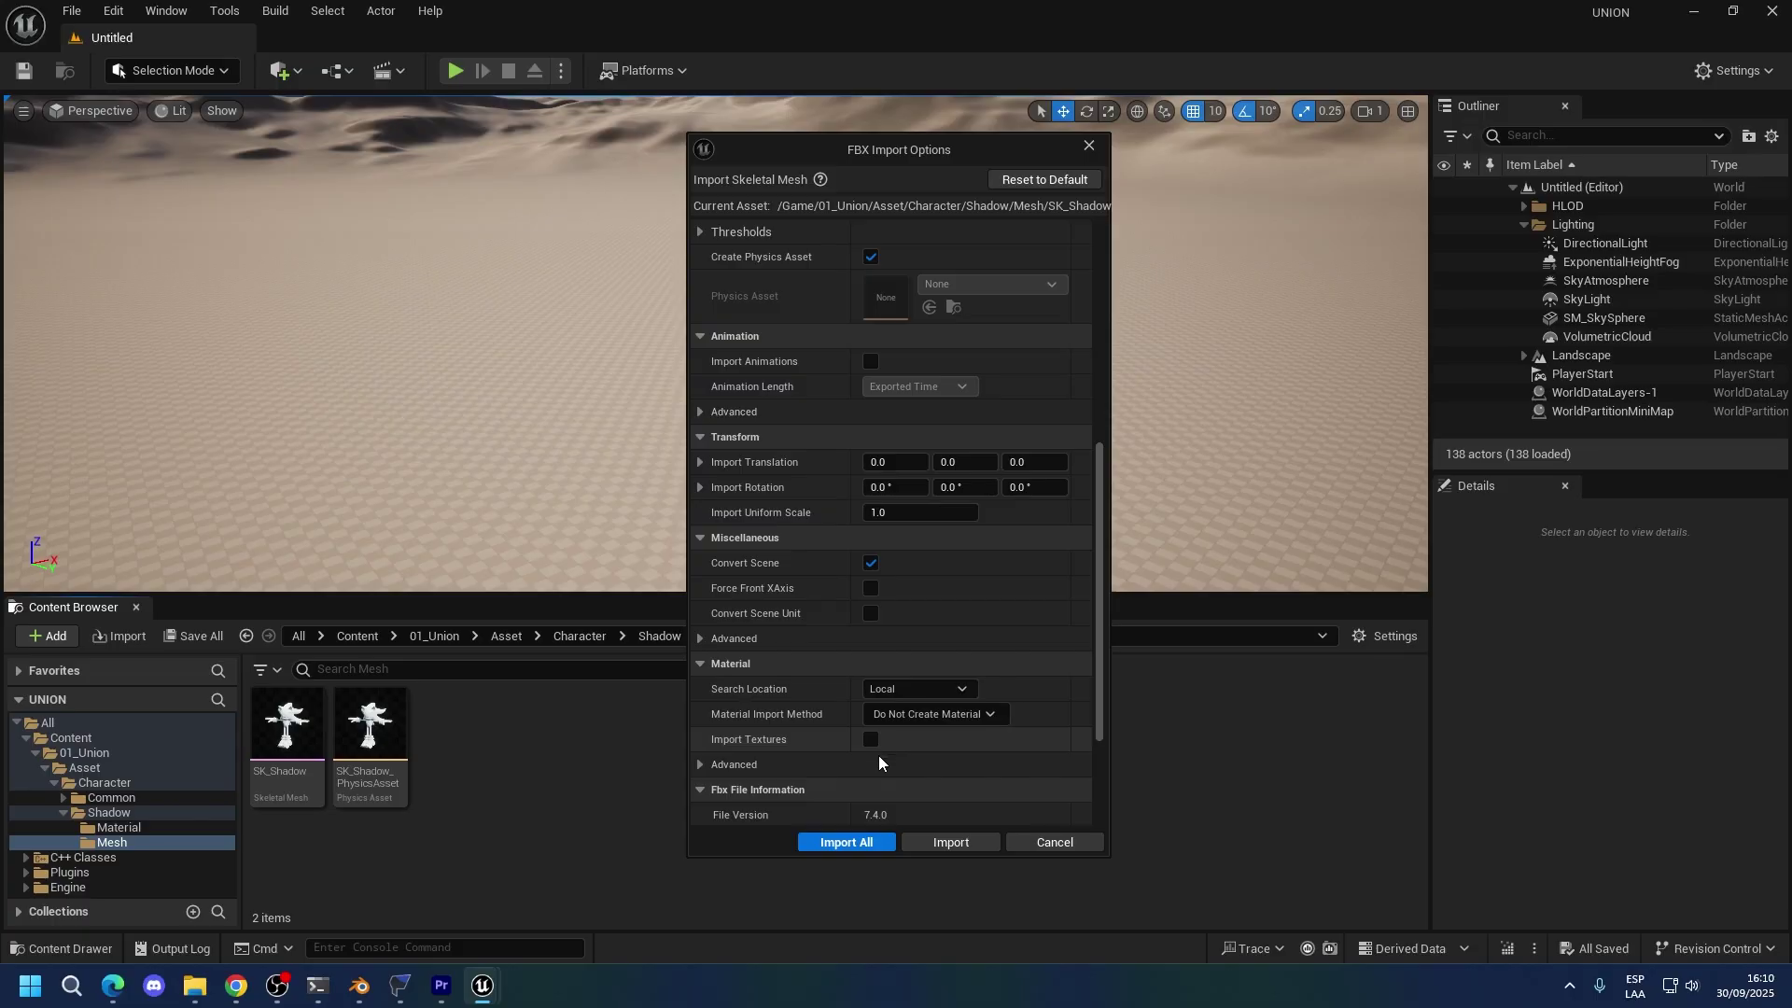
left_click(845, 842)
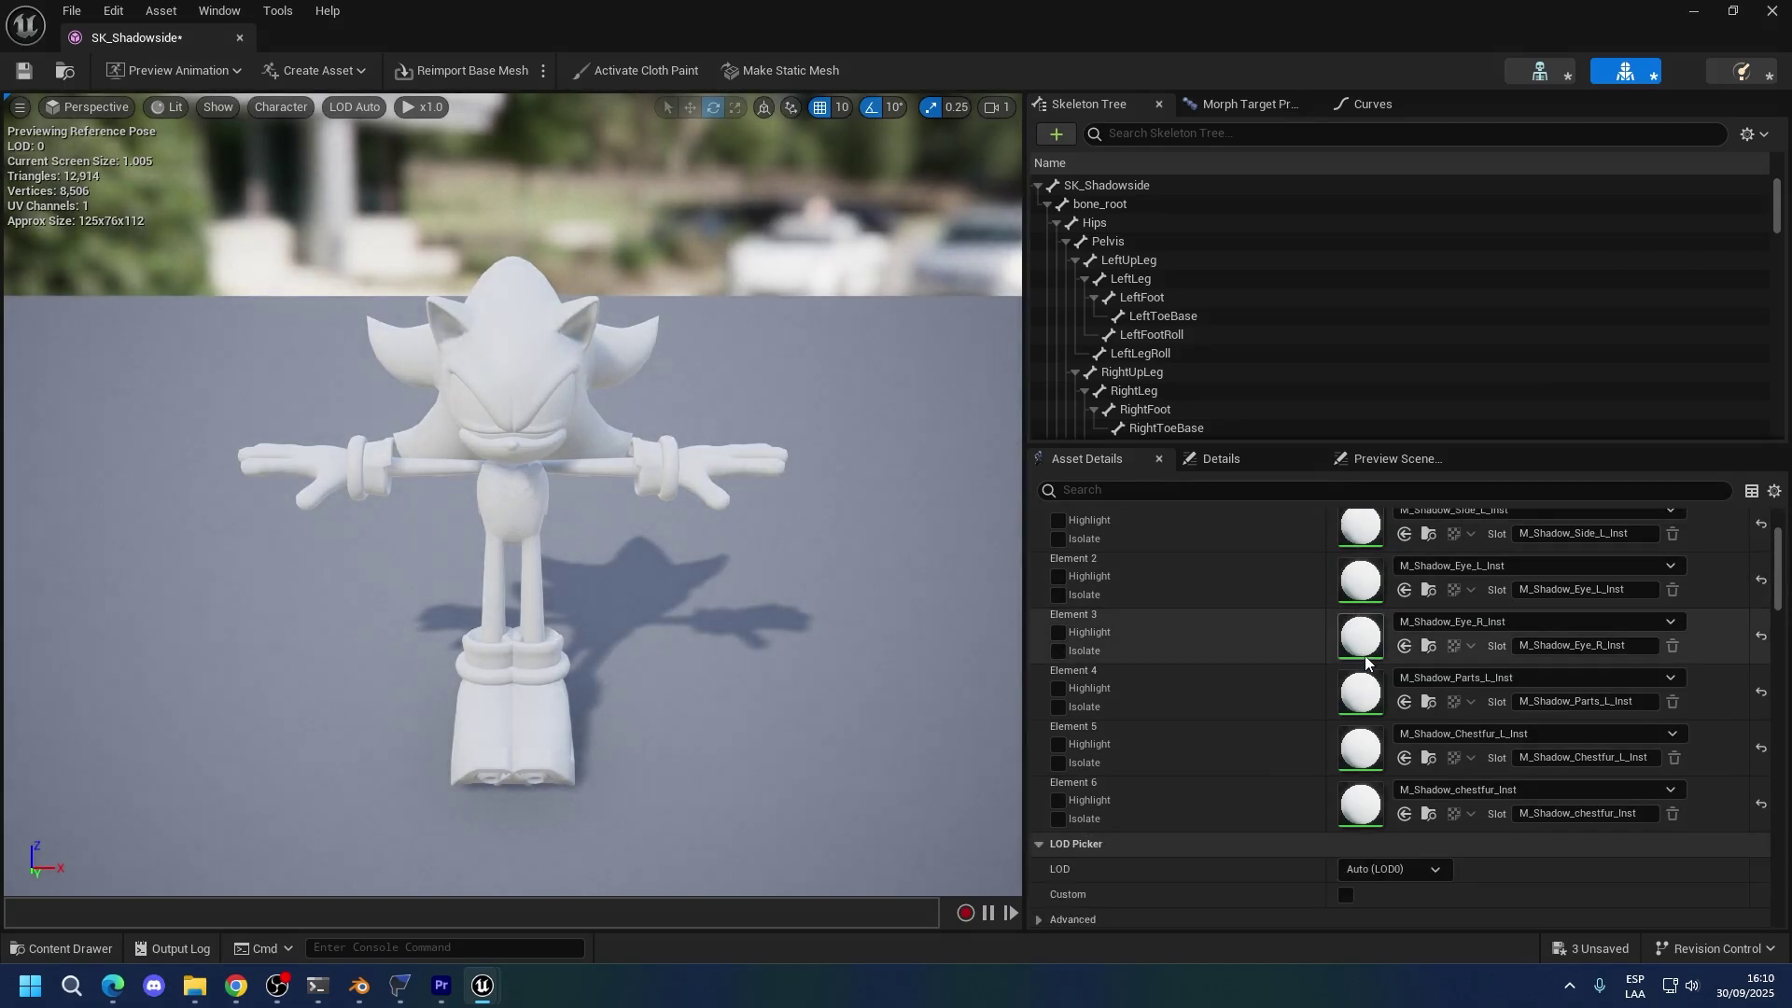
scroll(579, 361, "down", 4)
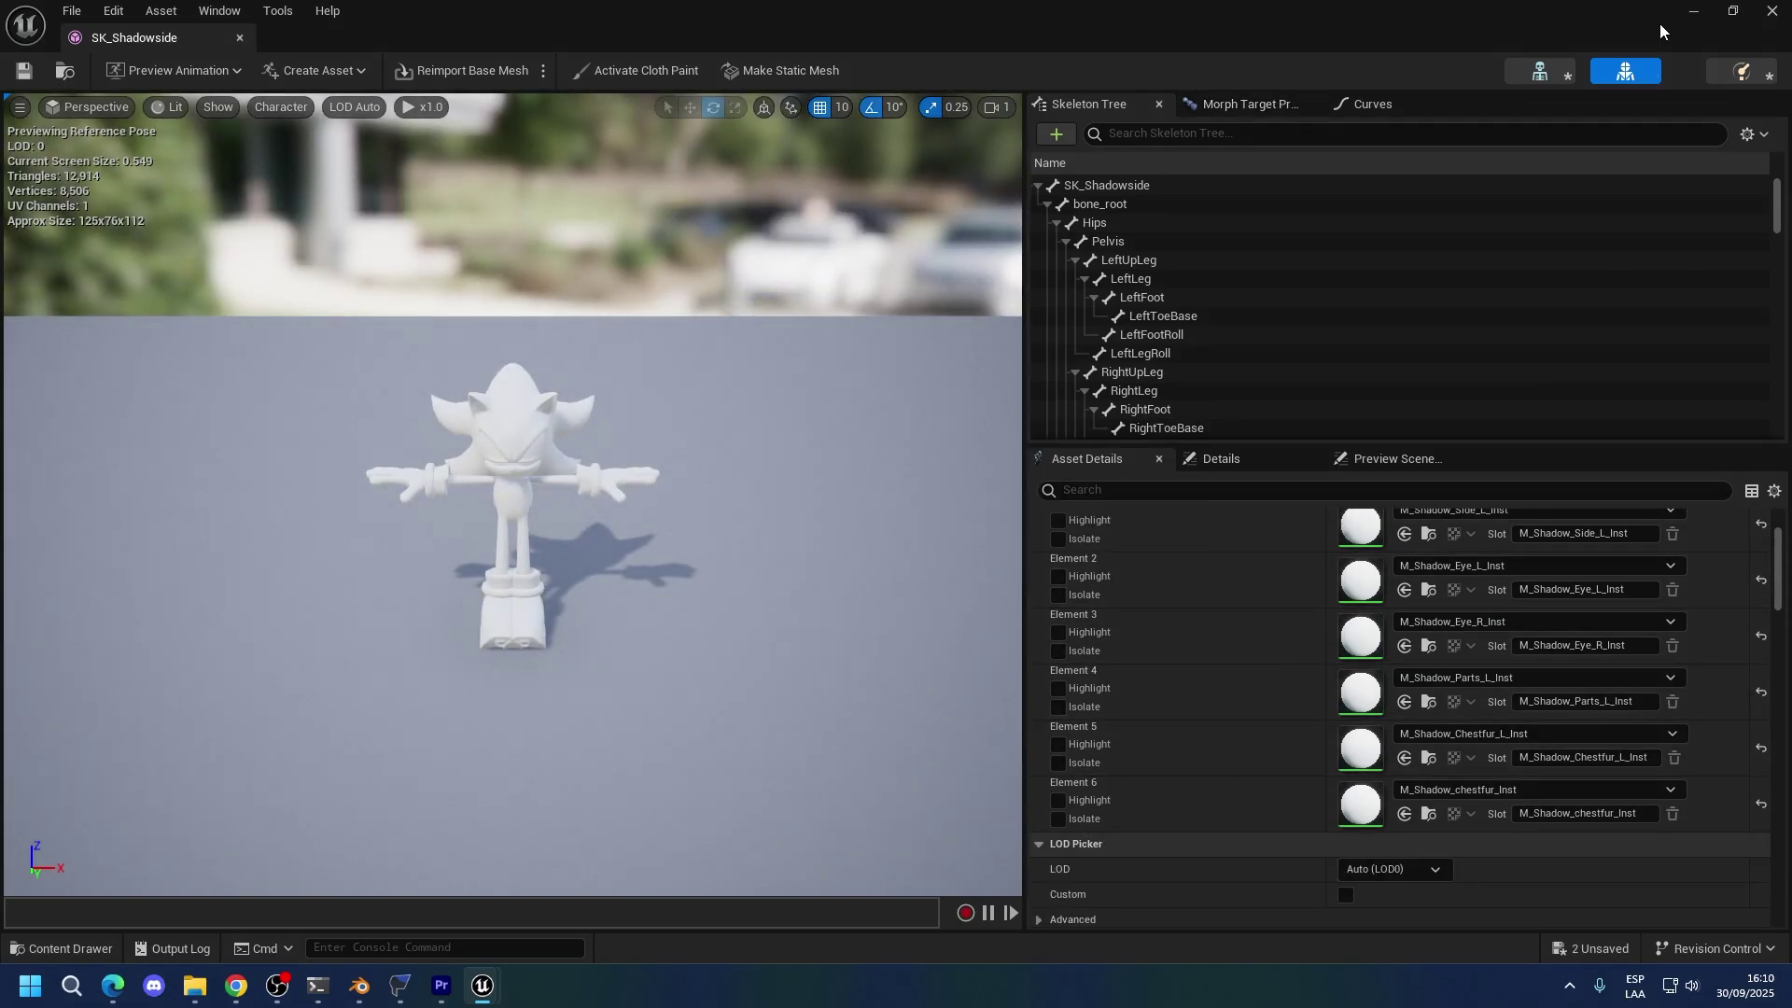
left_click(1772, 10)
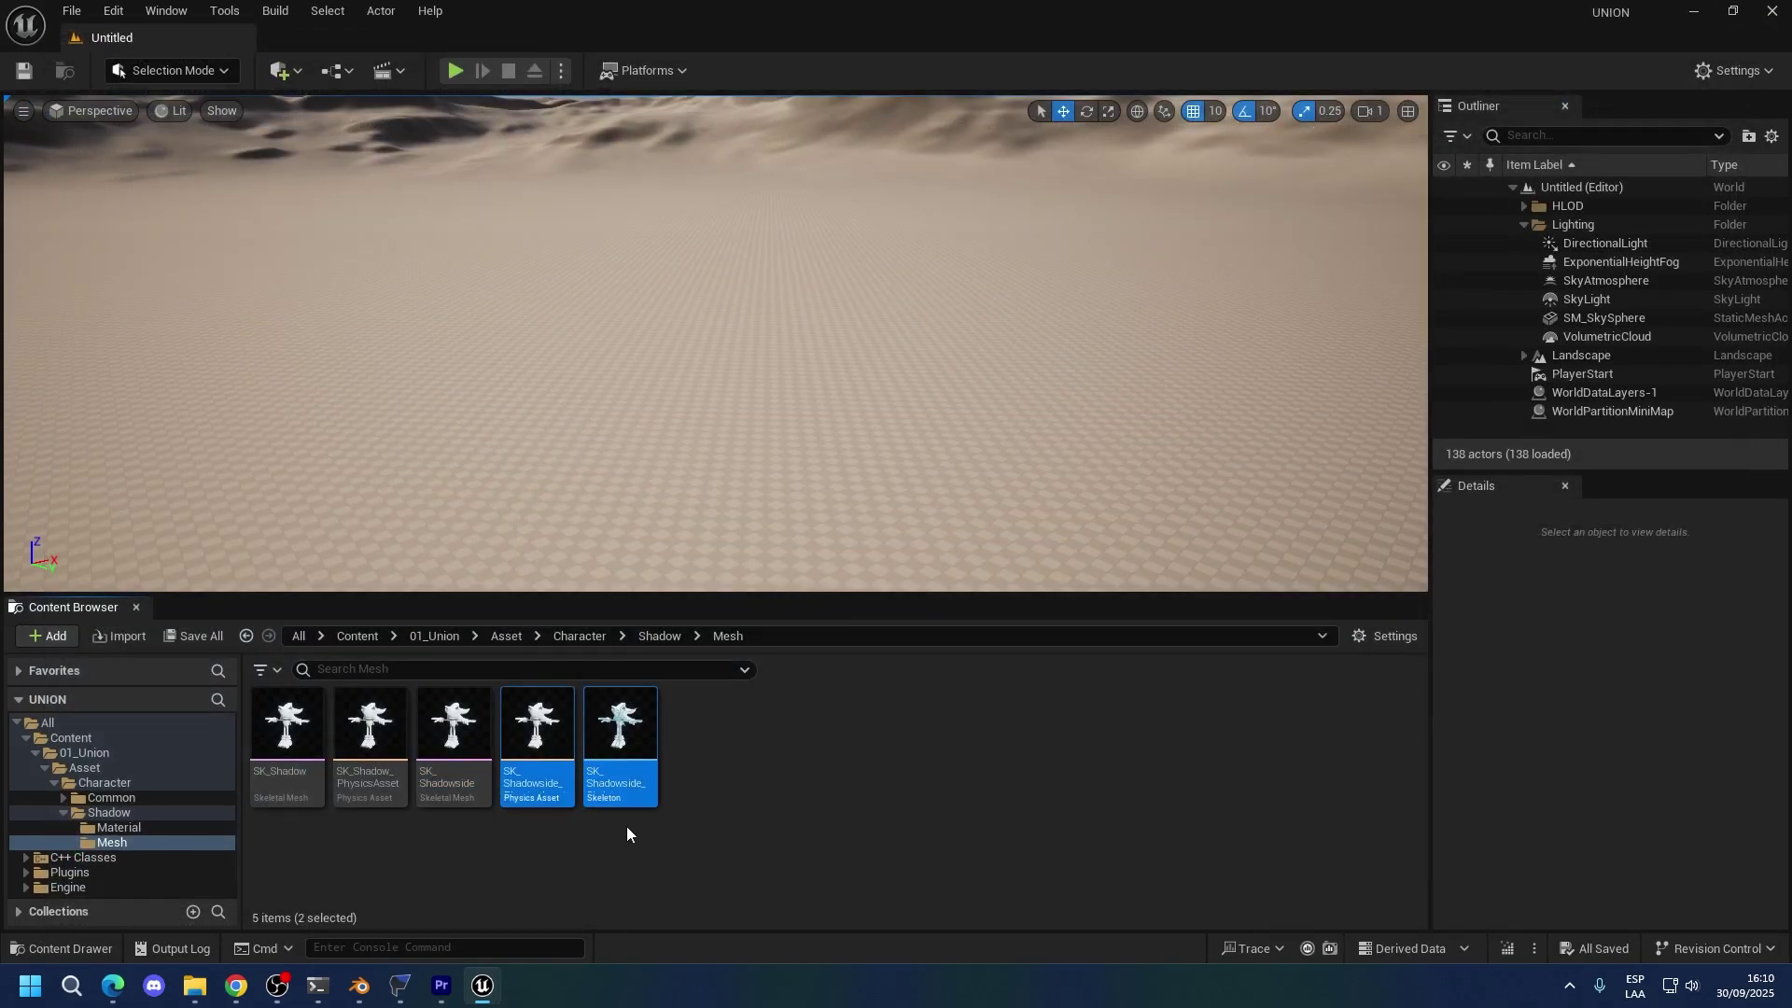
Run Platforms > Windows > Cook Content and follow the cook in the output log.
left_click(625, 829)
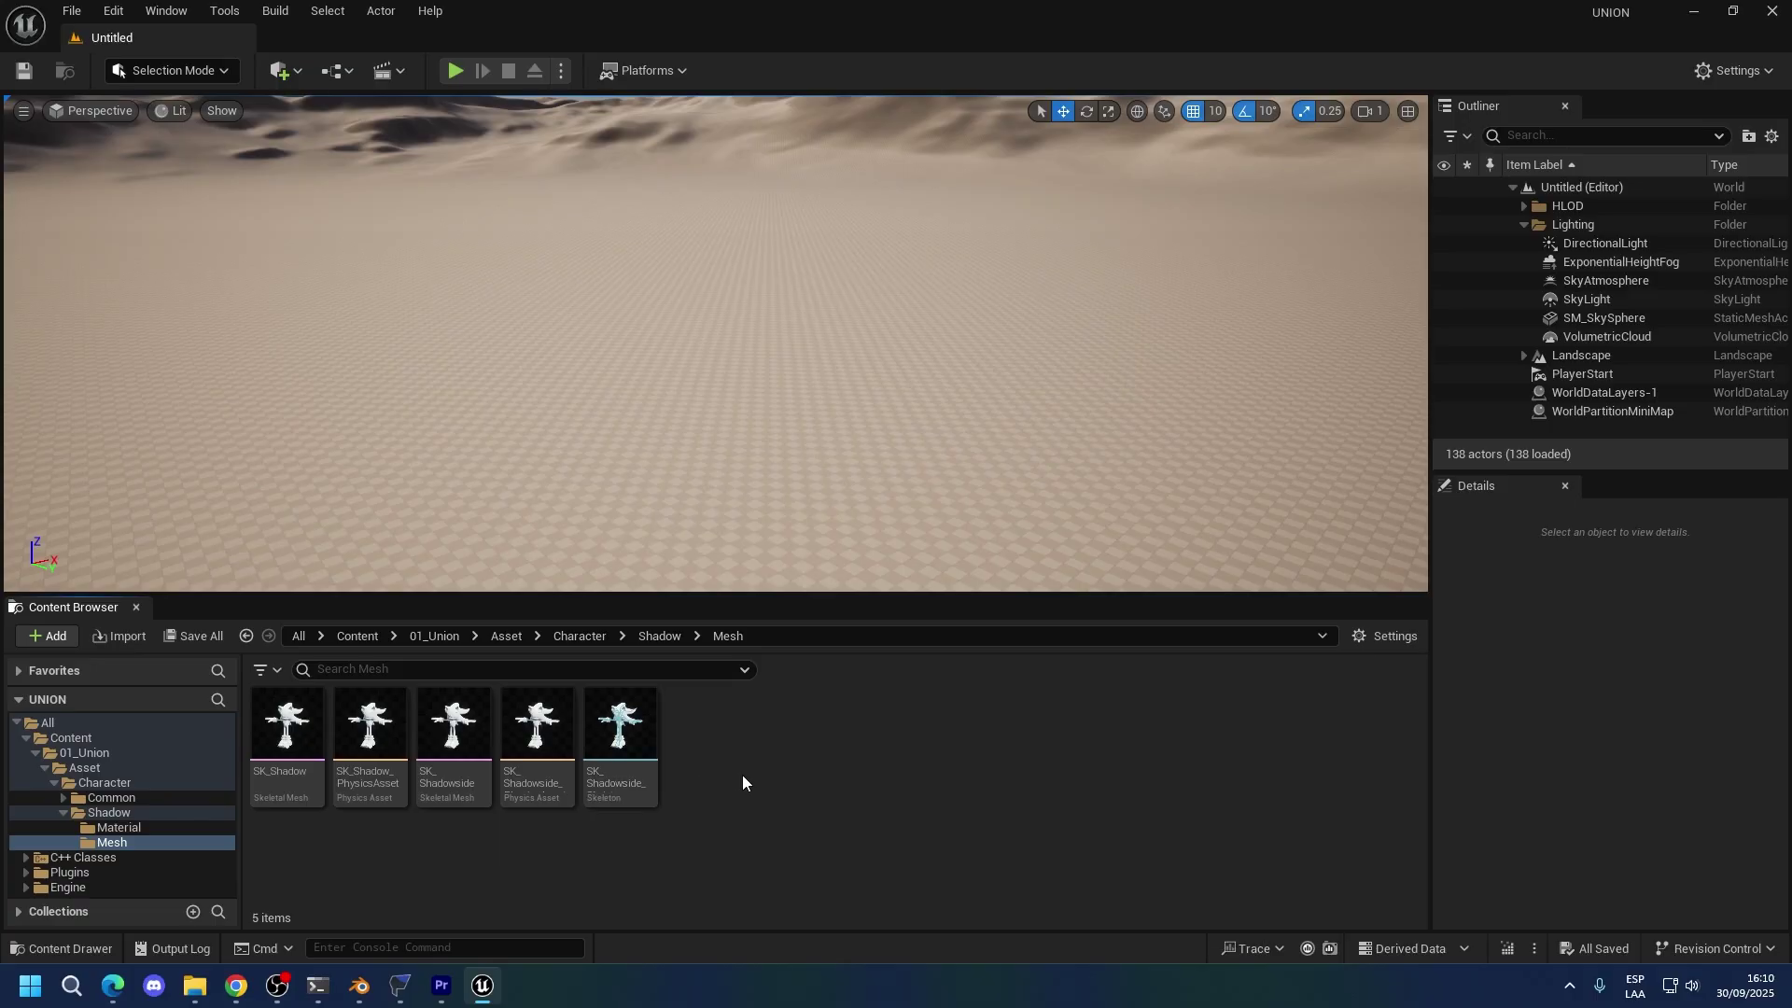
left_click(636, 73)
mouse_move(741, 215)
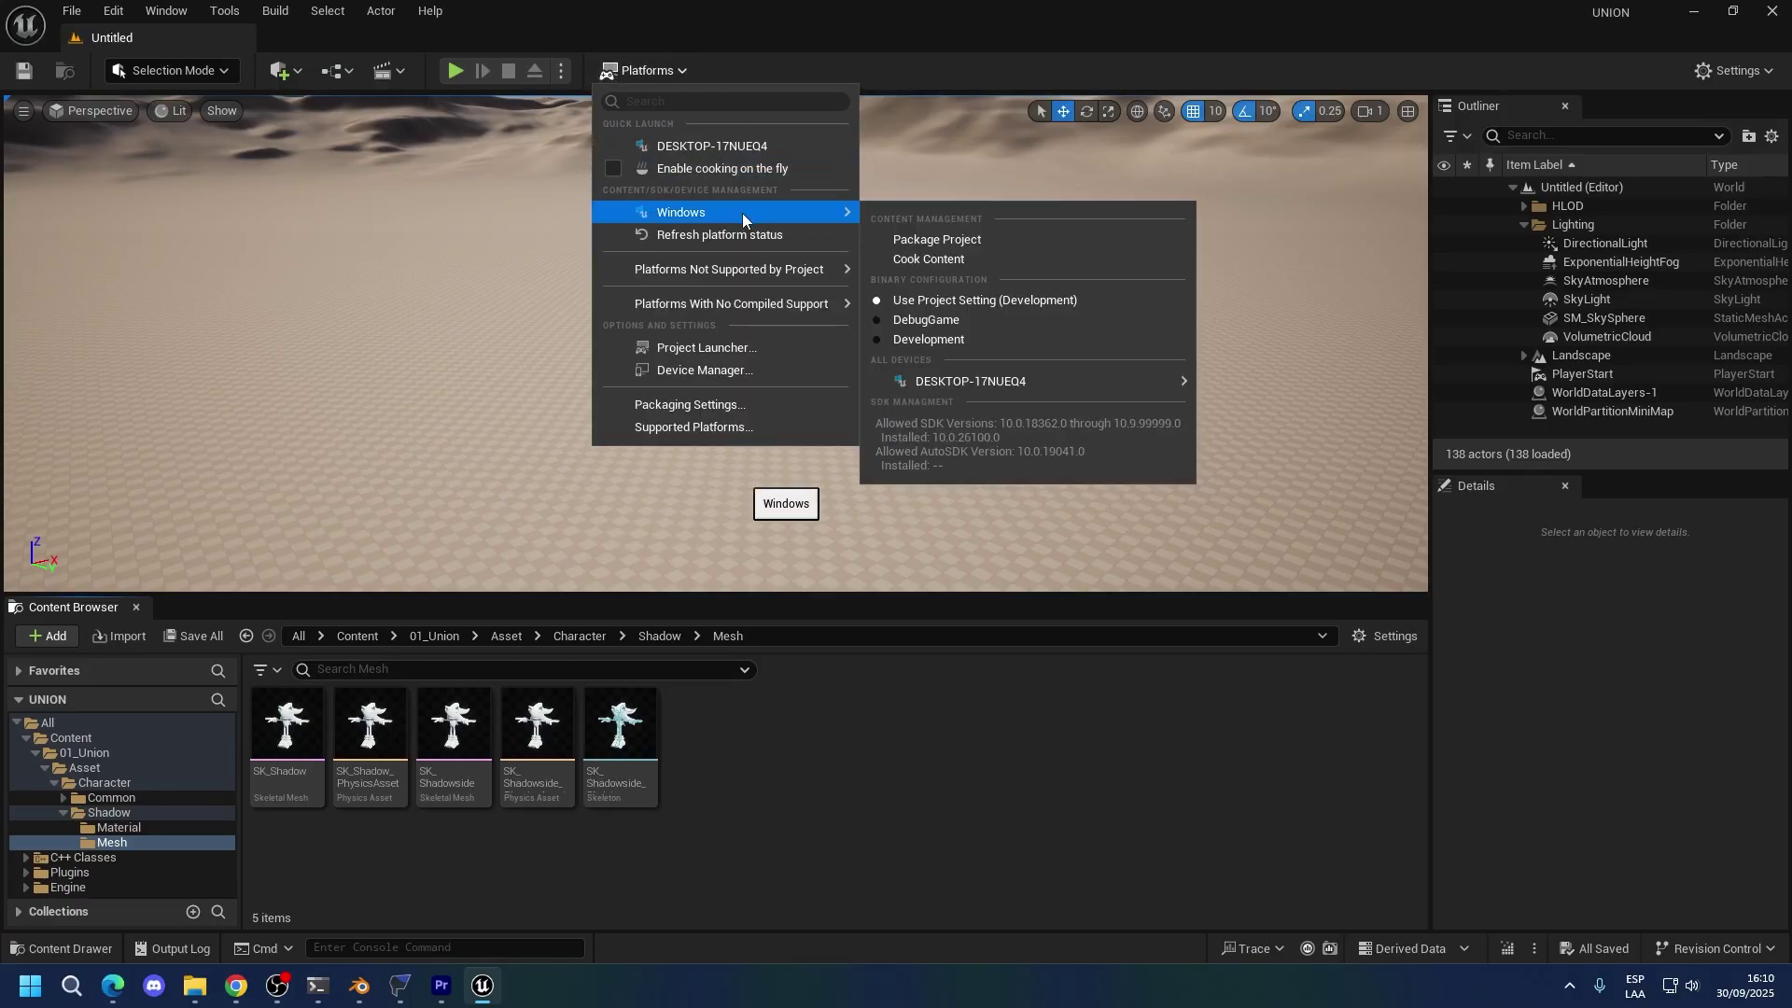
left_click(989, 258)
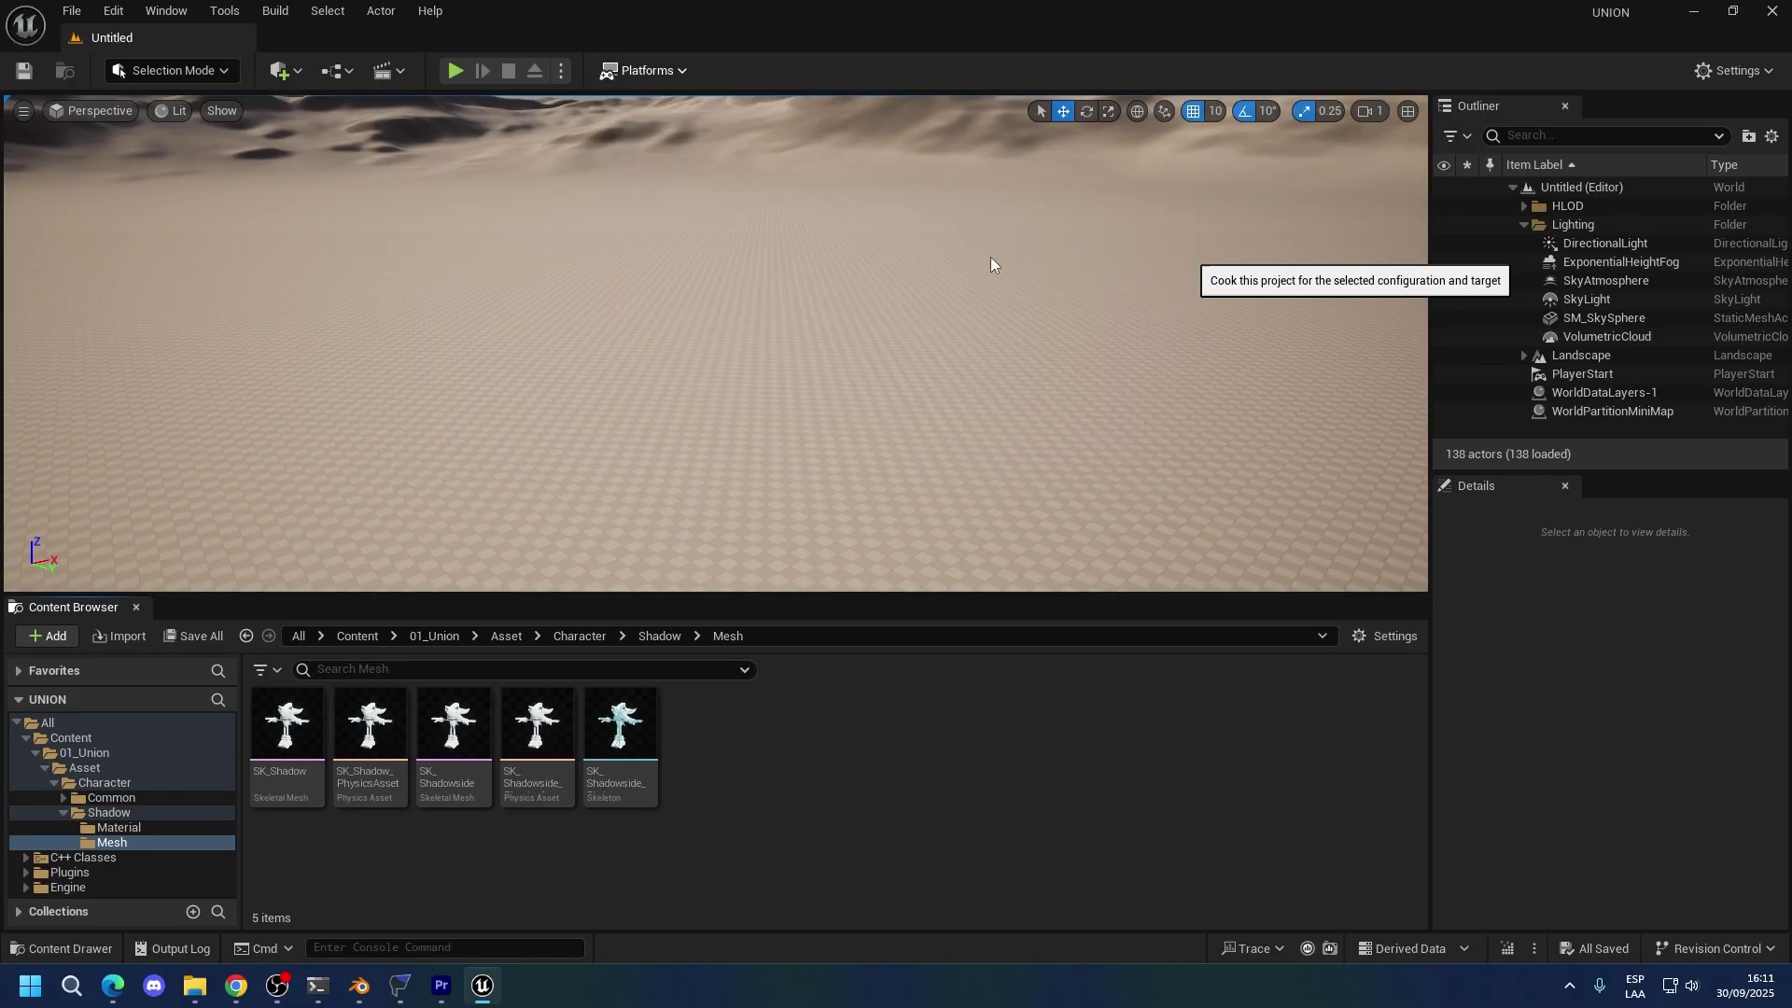
left_click(1576, 880)
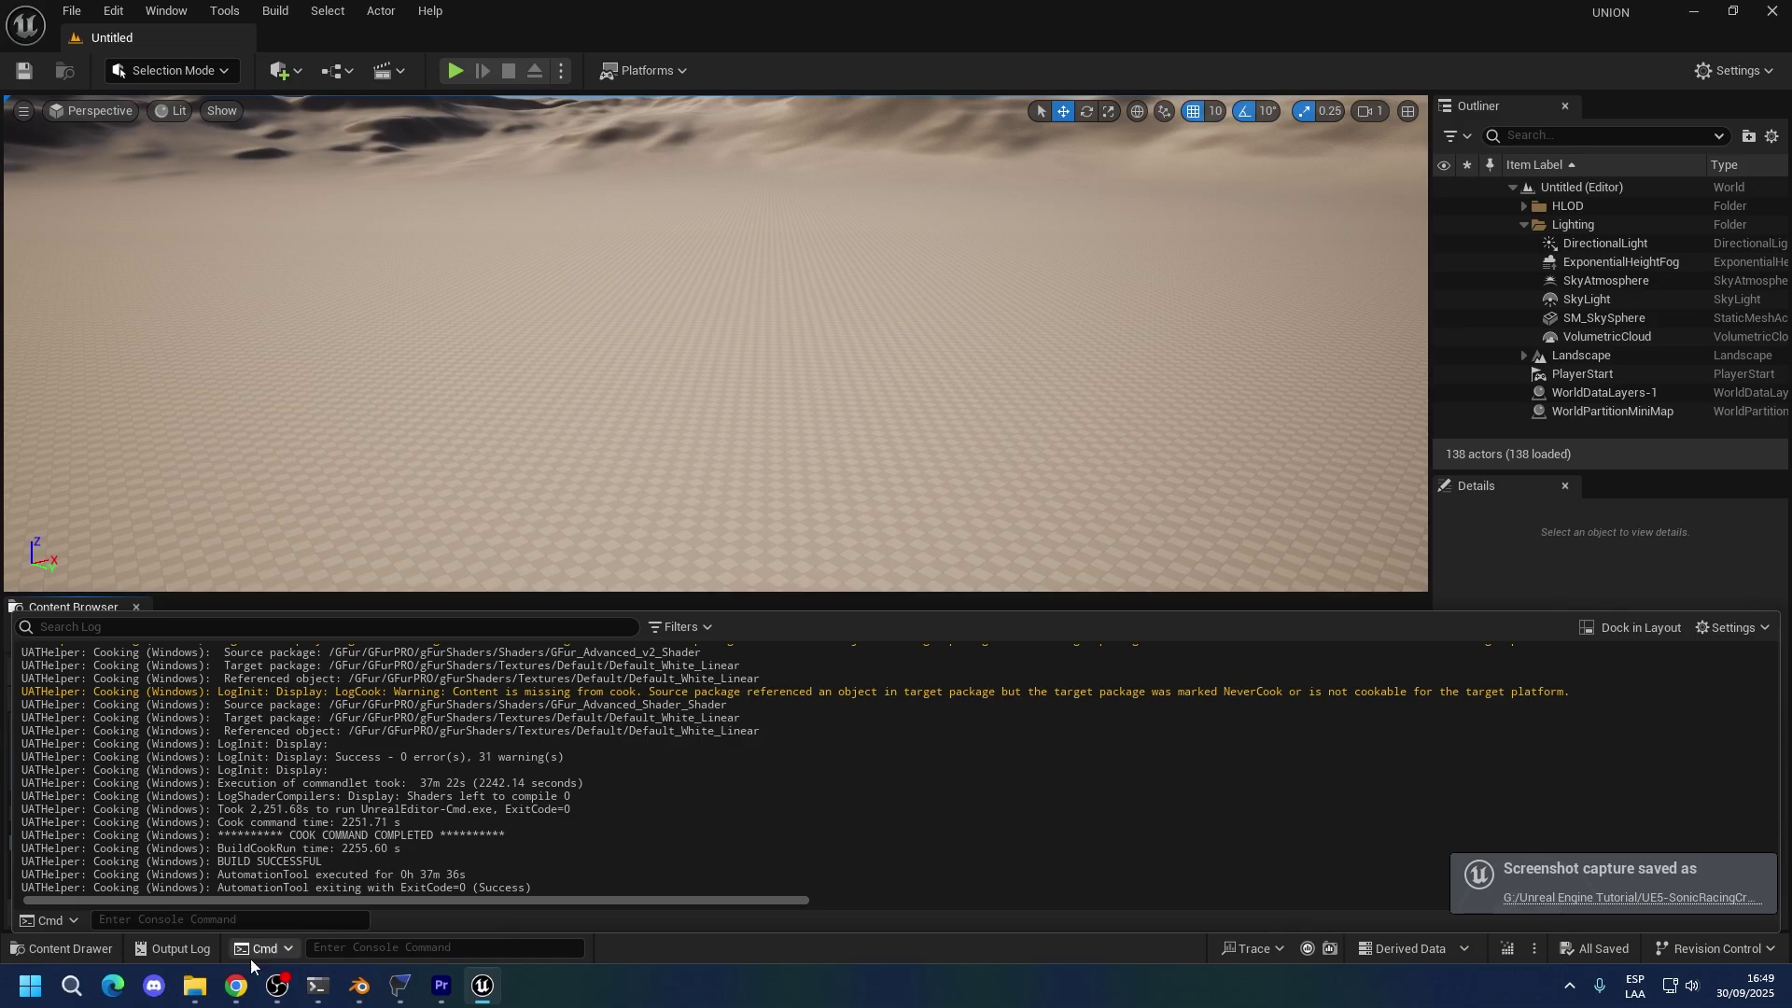
Browse to UE5-SonicRacingCrossWorlds\Windows\UNION\Saved\Cooked\Windows\UNION in File Explorer.
mouse_move(194, 986)
left_click(308, 873)
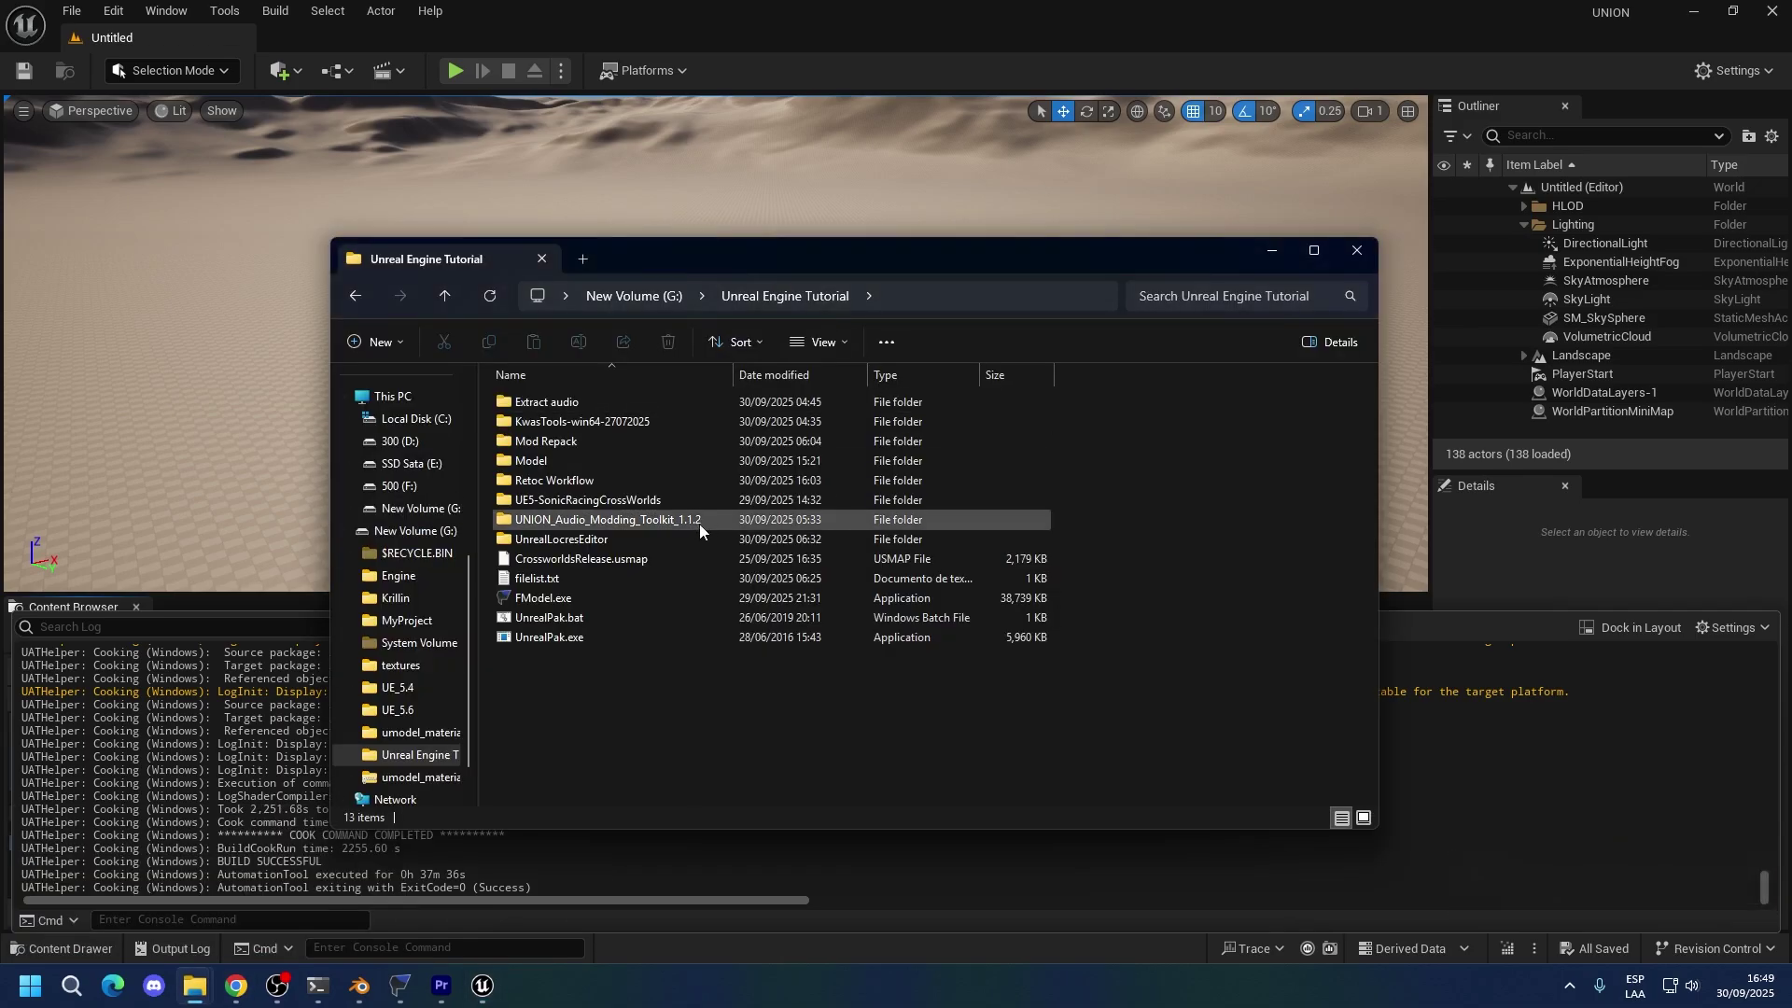
double_click(631, 502)
double_click(564, 412)
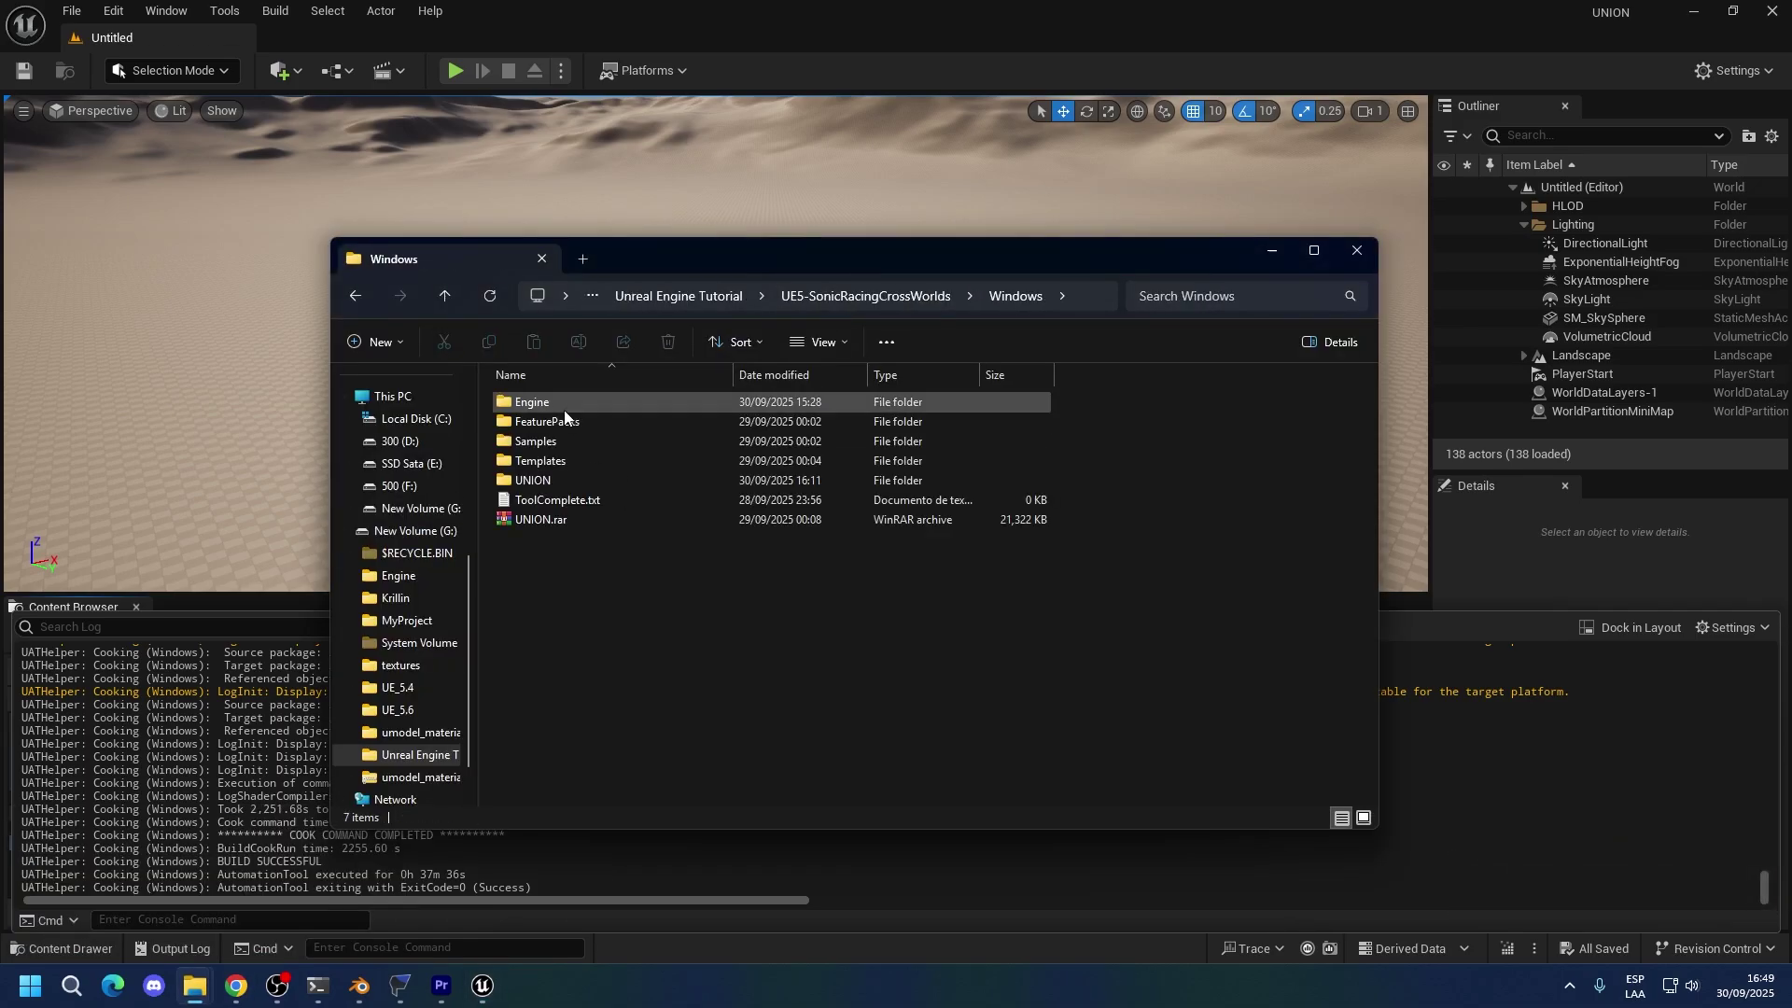
double_click(558, 482)
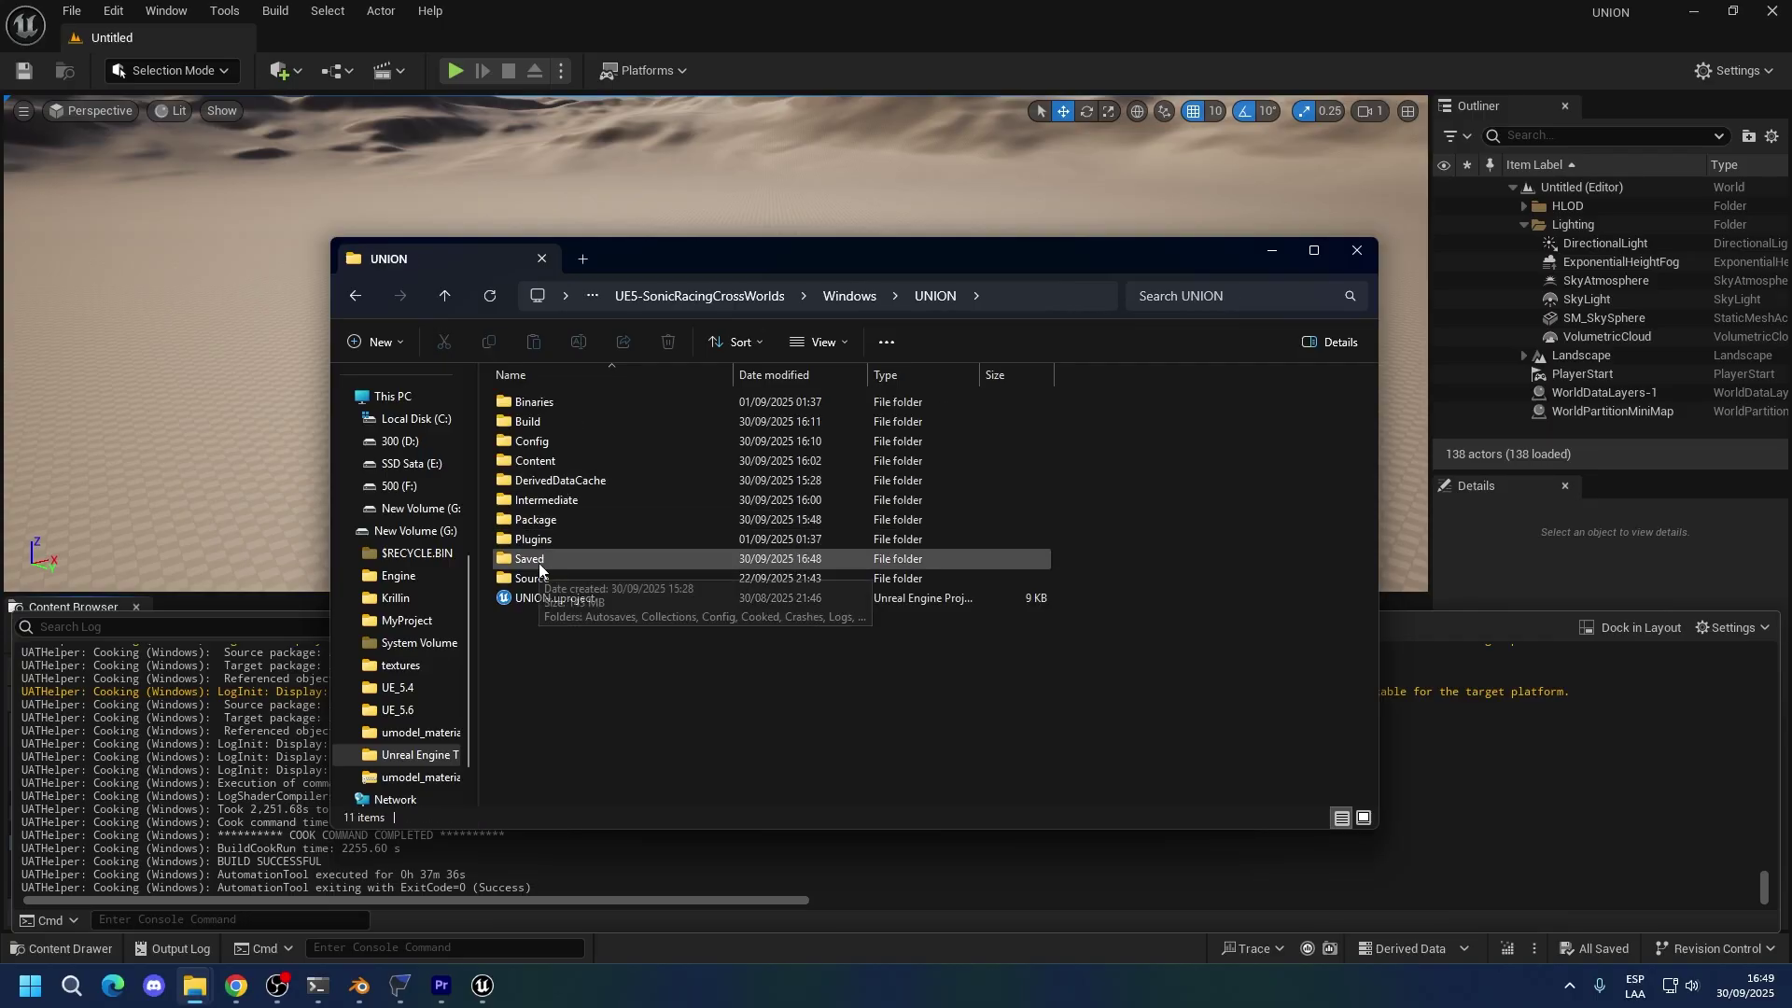
double_click(540, 562)
double_click(537, 463)
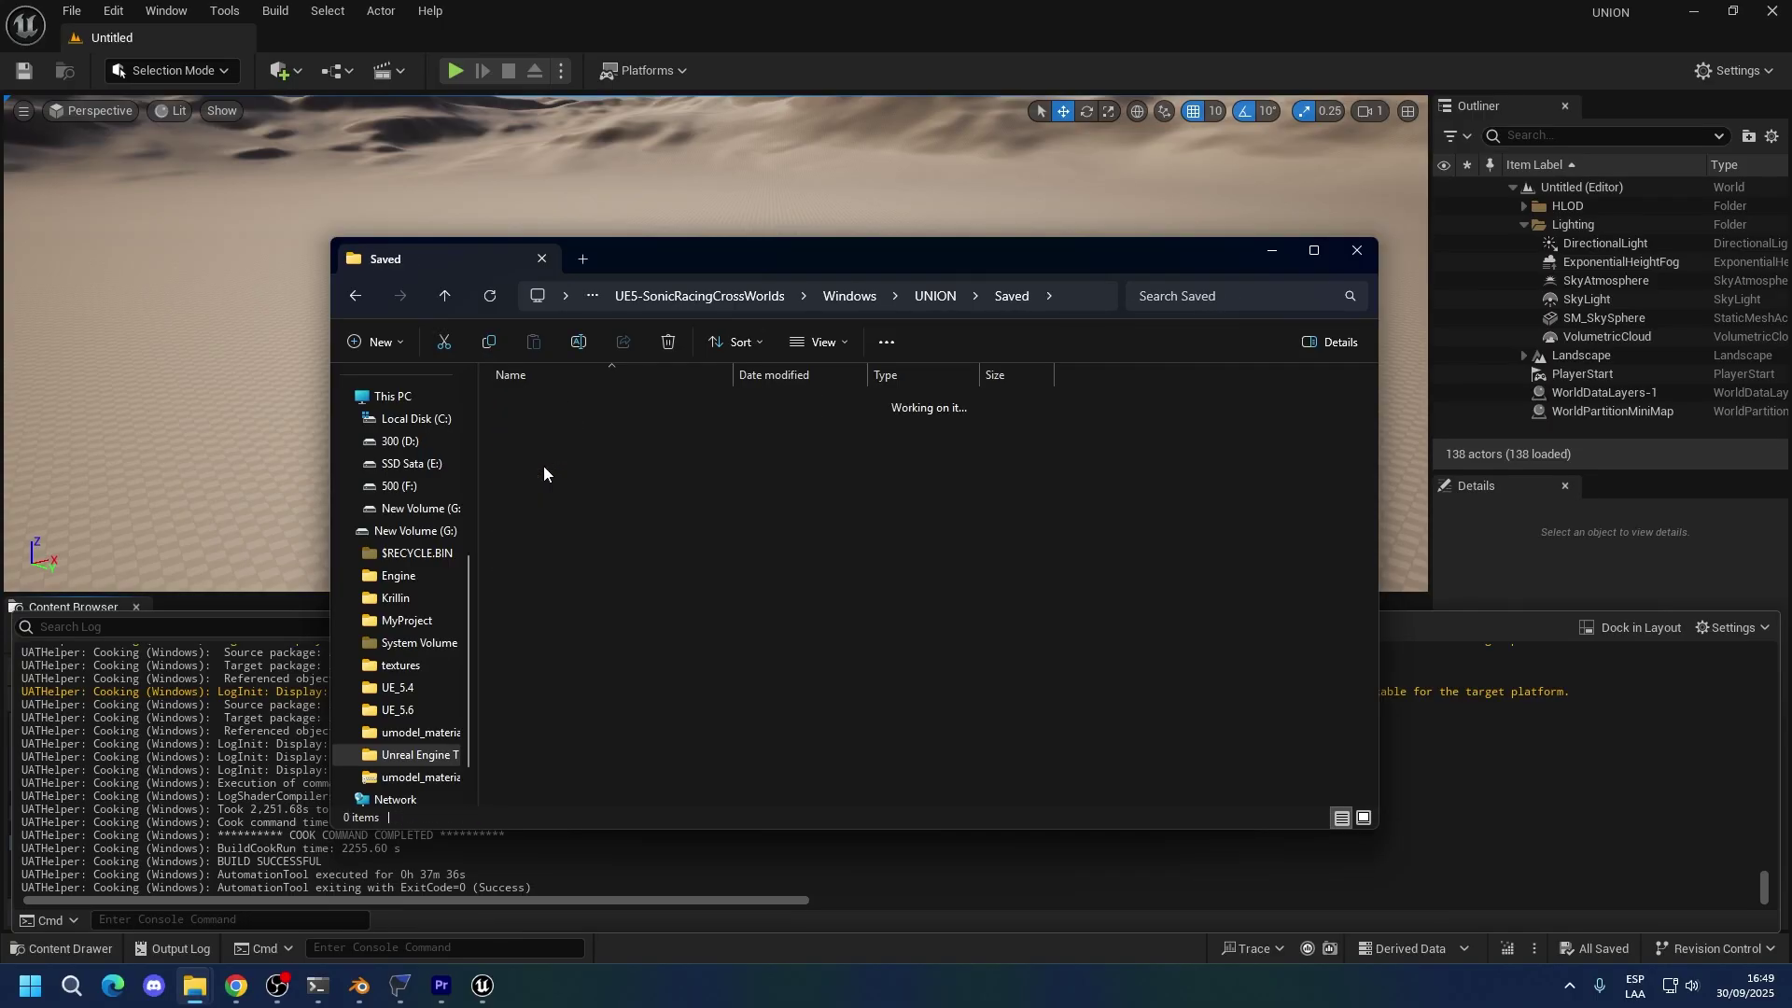
double_click(545, 411)
double_click(612, 422)
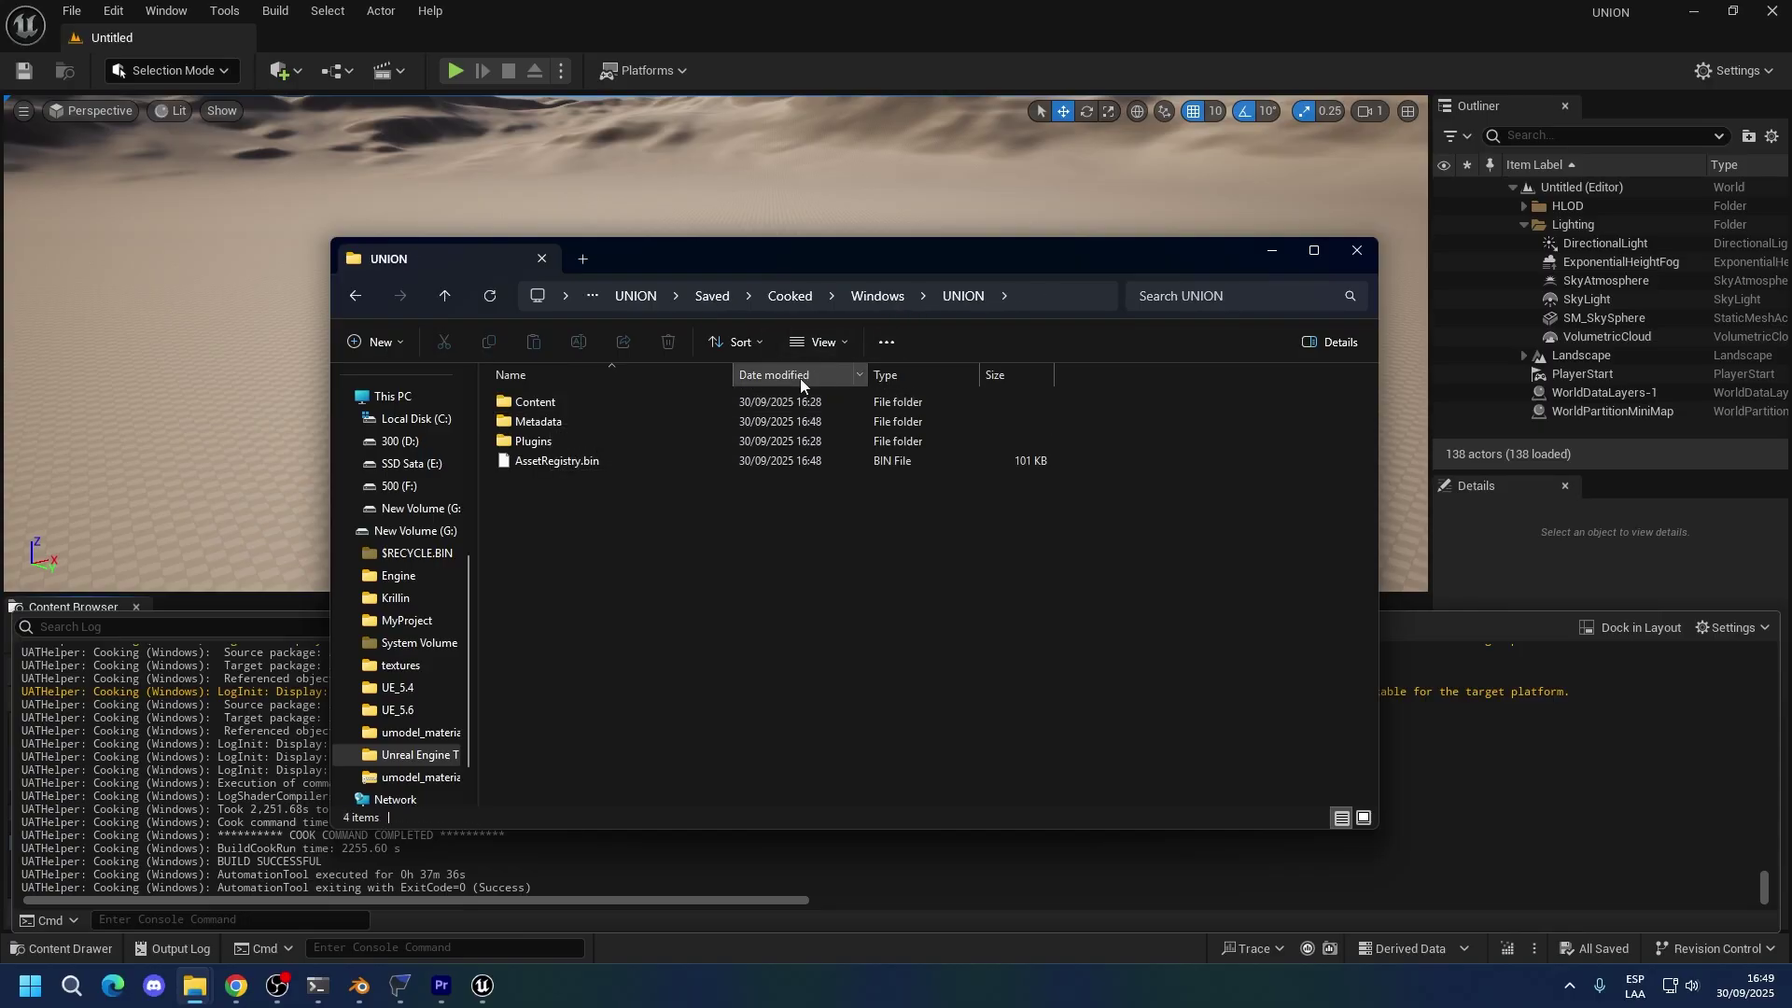
Bring the Model folder window forward and go up to the Unreal Engine Tutorial folder.
mouse_move(194, 985)
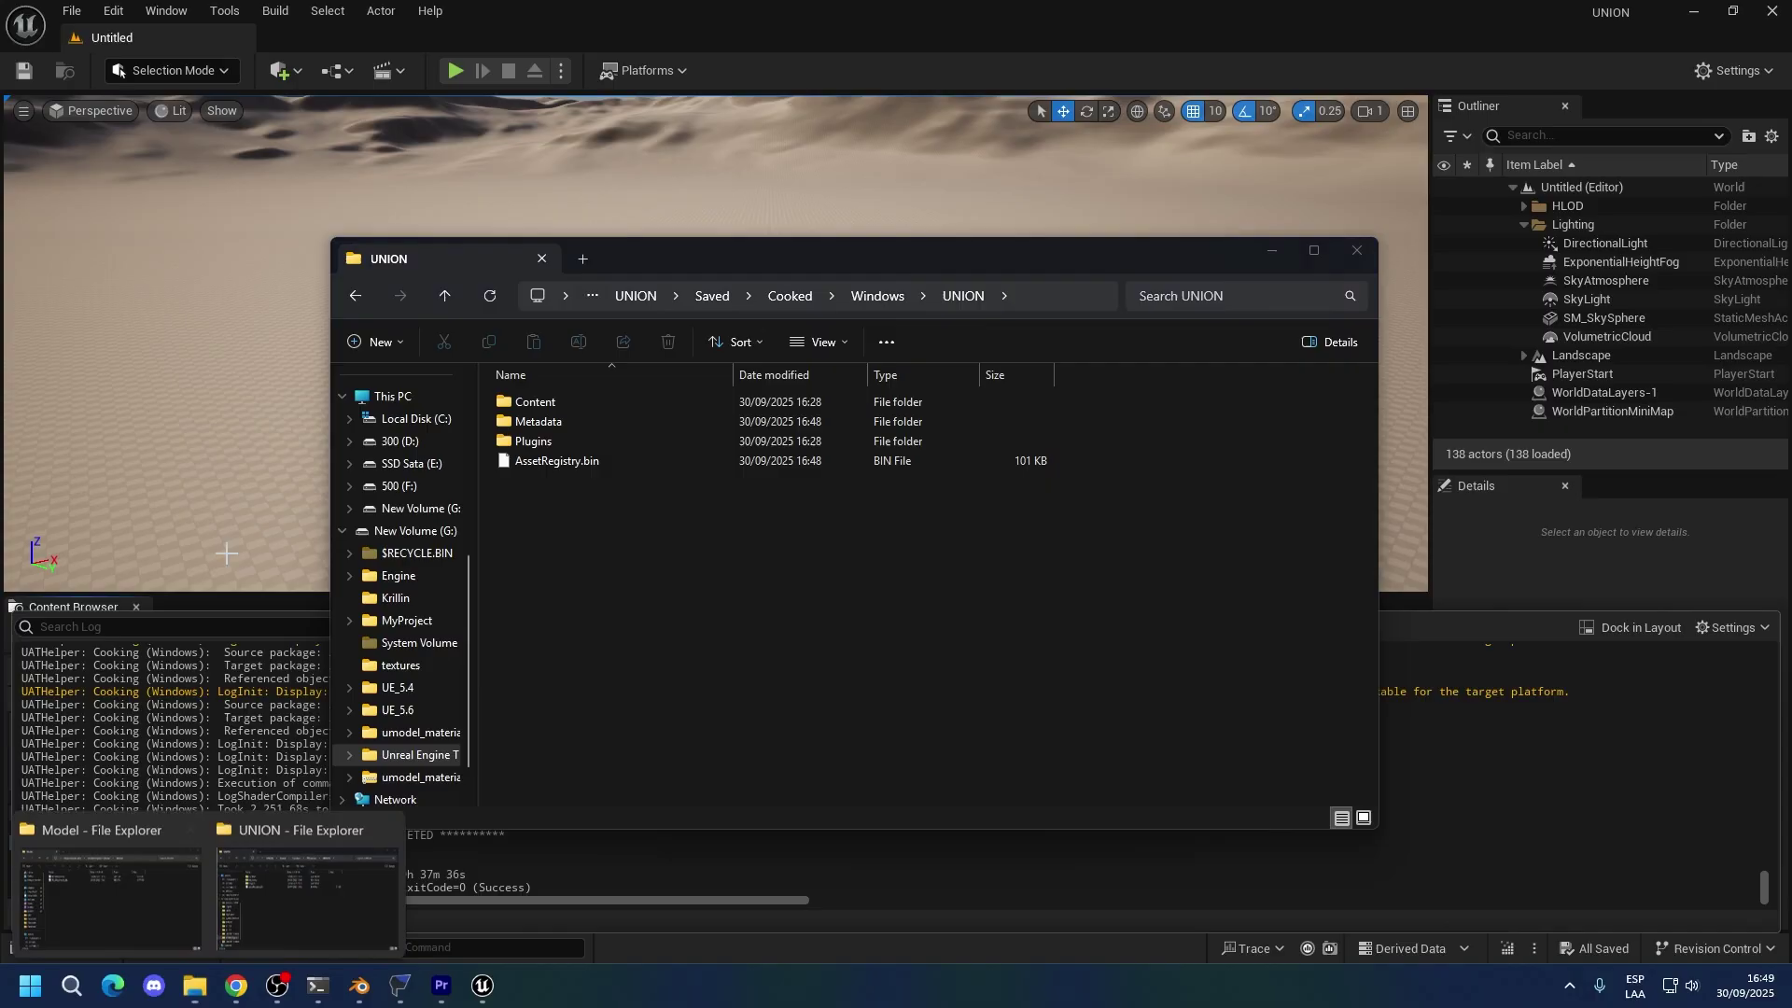
left_click(68, 883)
left_click(1135, 341)
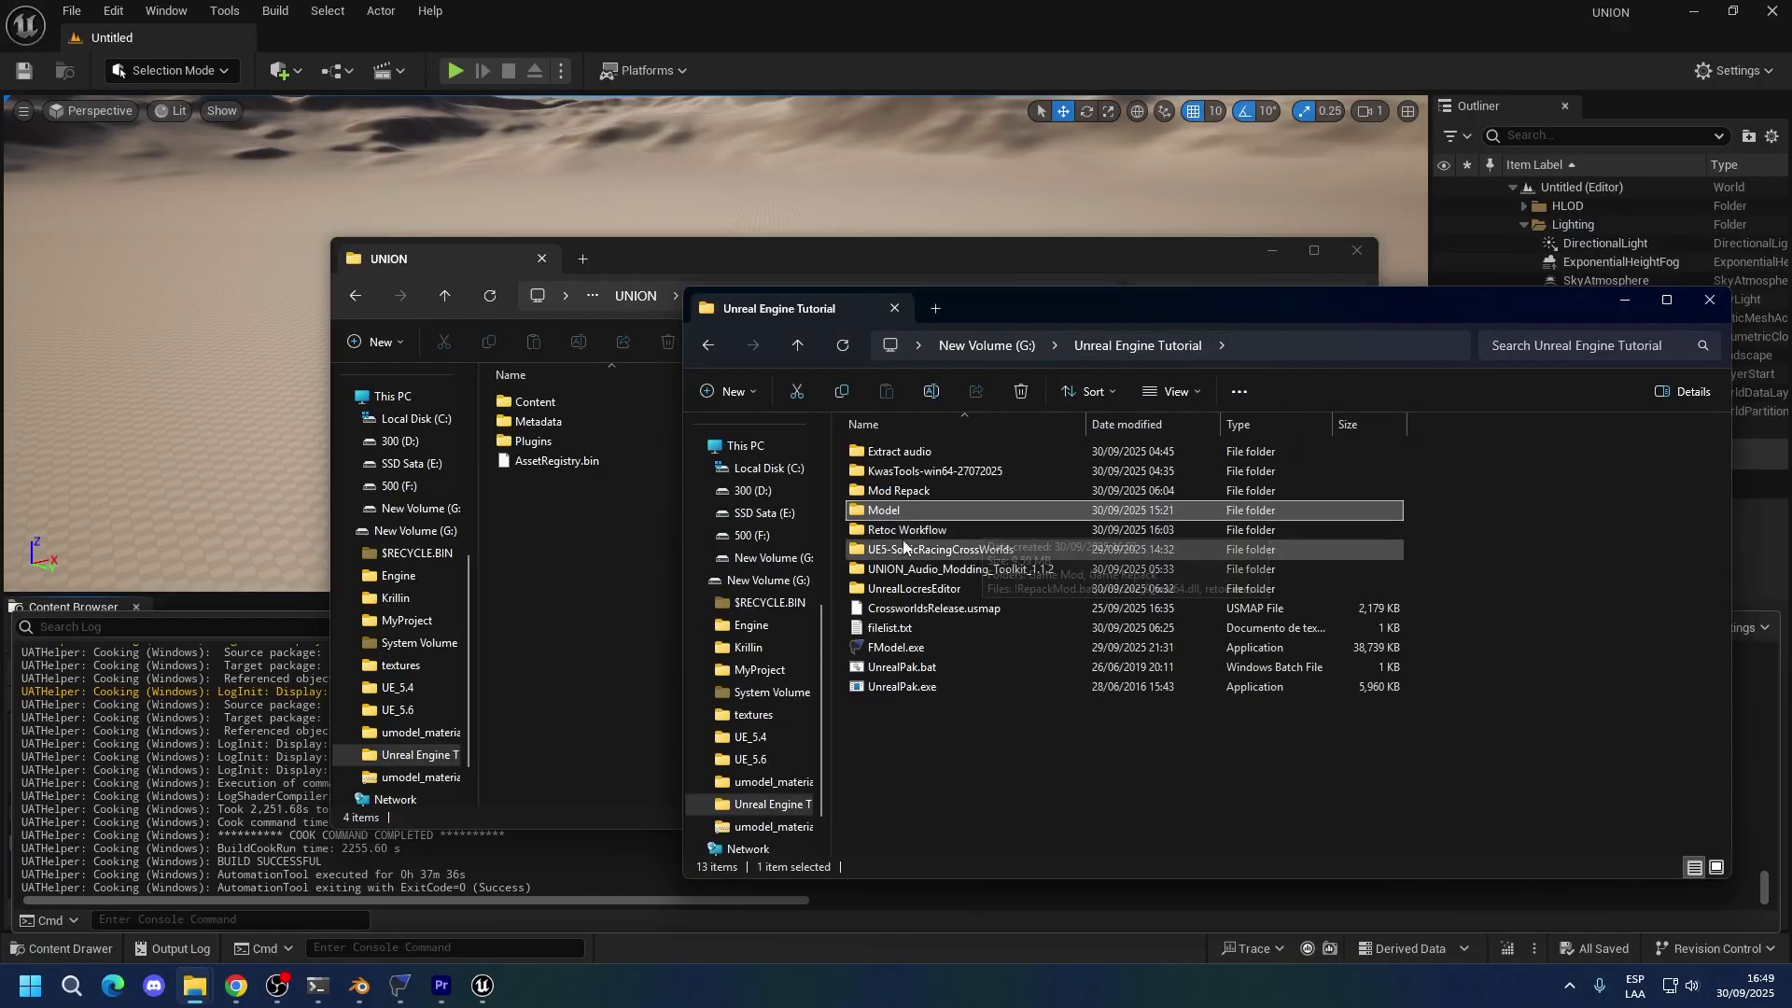
Open Retoc Workflow, shift its window aside and back, then descend through Game Mod\UNION\Content.
double_click(898, 521)
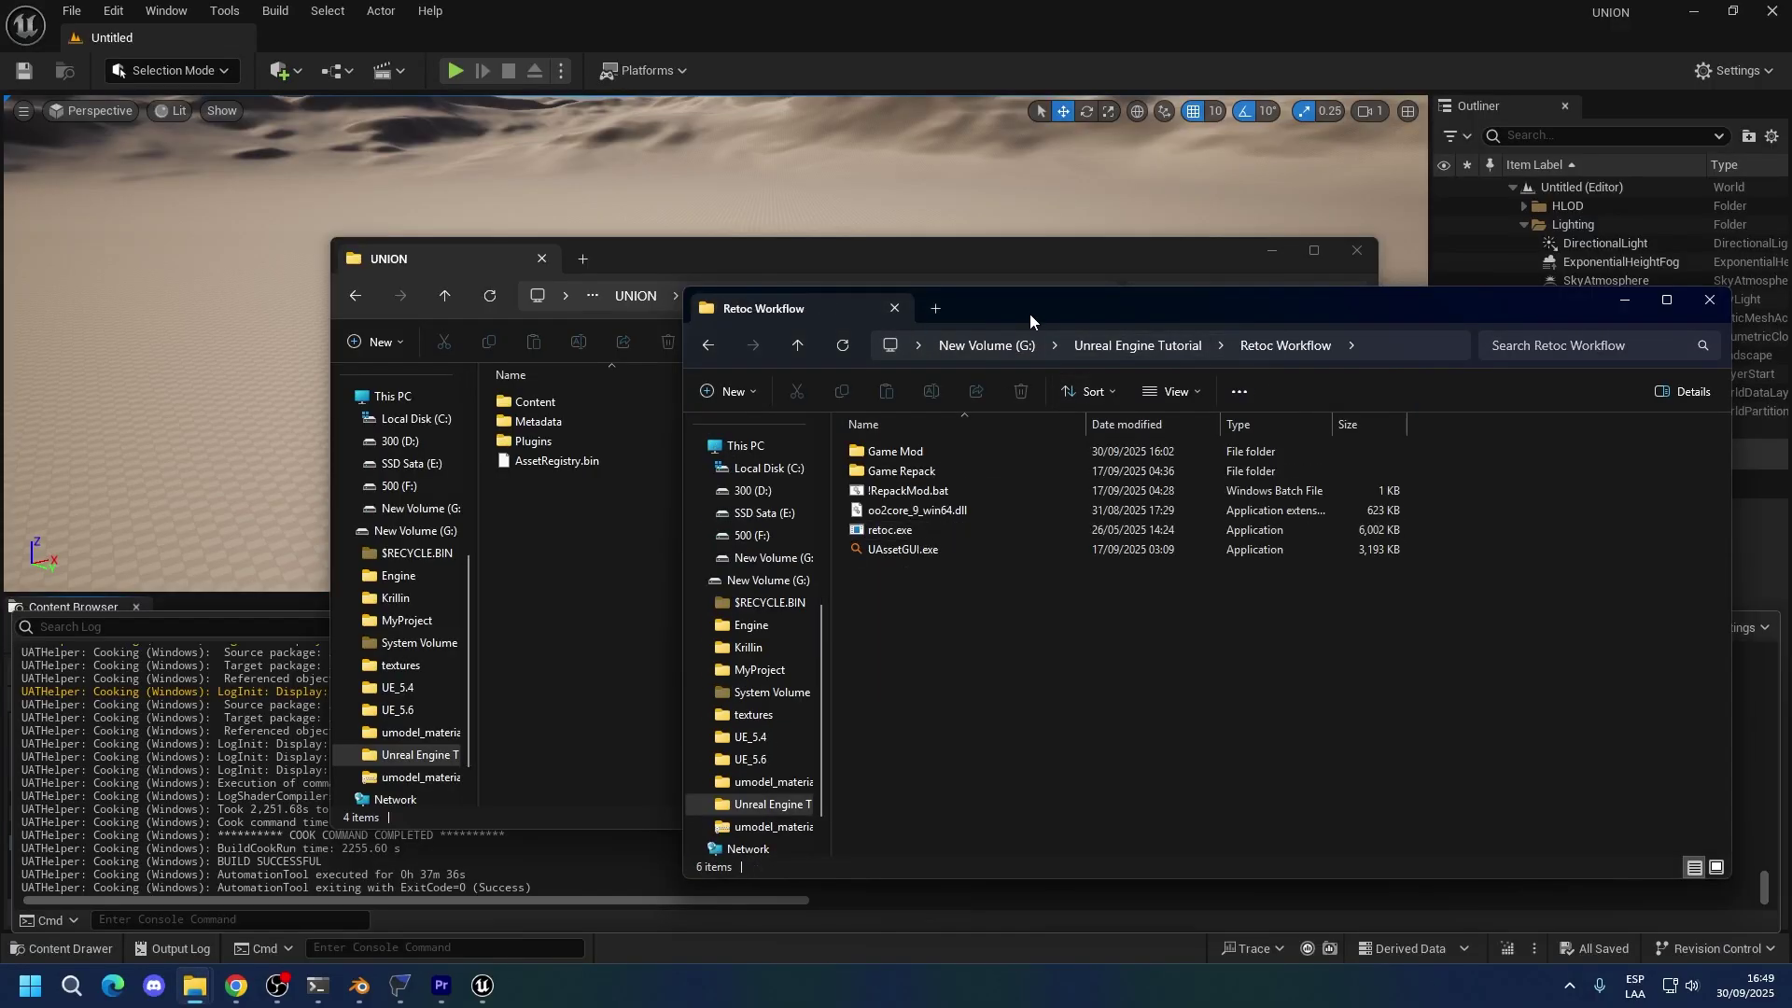
left_click_drag(1029, 314, 820, 316)
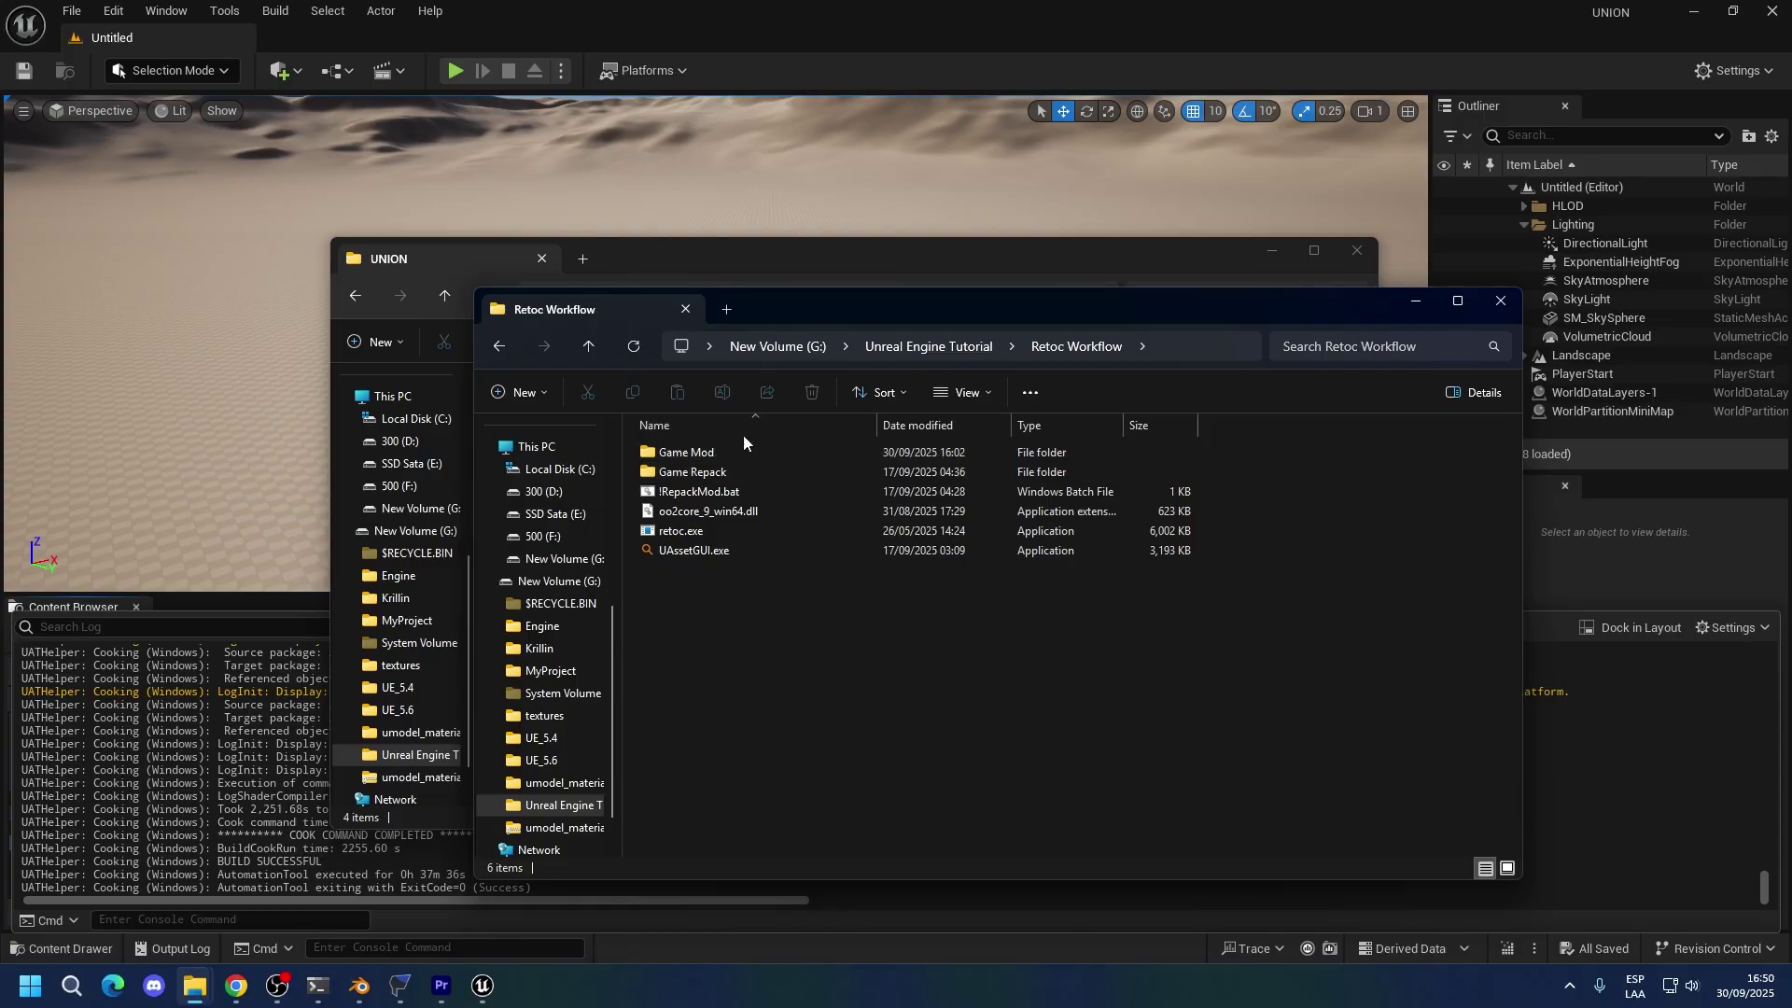
left_click_drag(762, 322, 1041, 289)
double_click(937, 420)
double_click(937, 420)
double_click(937, 420)
In Game Mod's 01_Union folder, permanently delete the old Database folder.
left_click(942, 422)
double_click(943, 422)
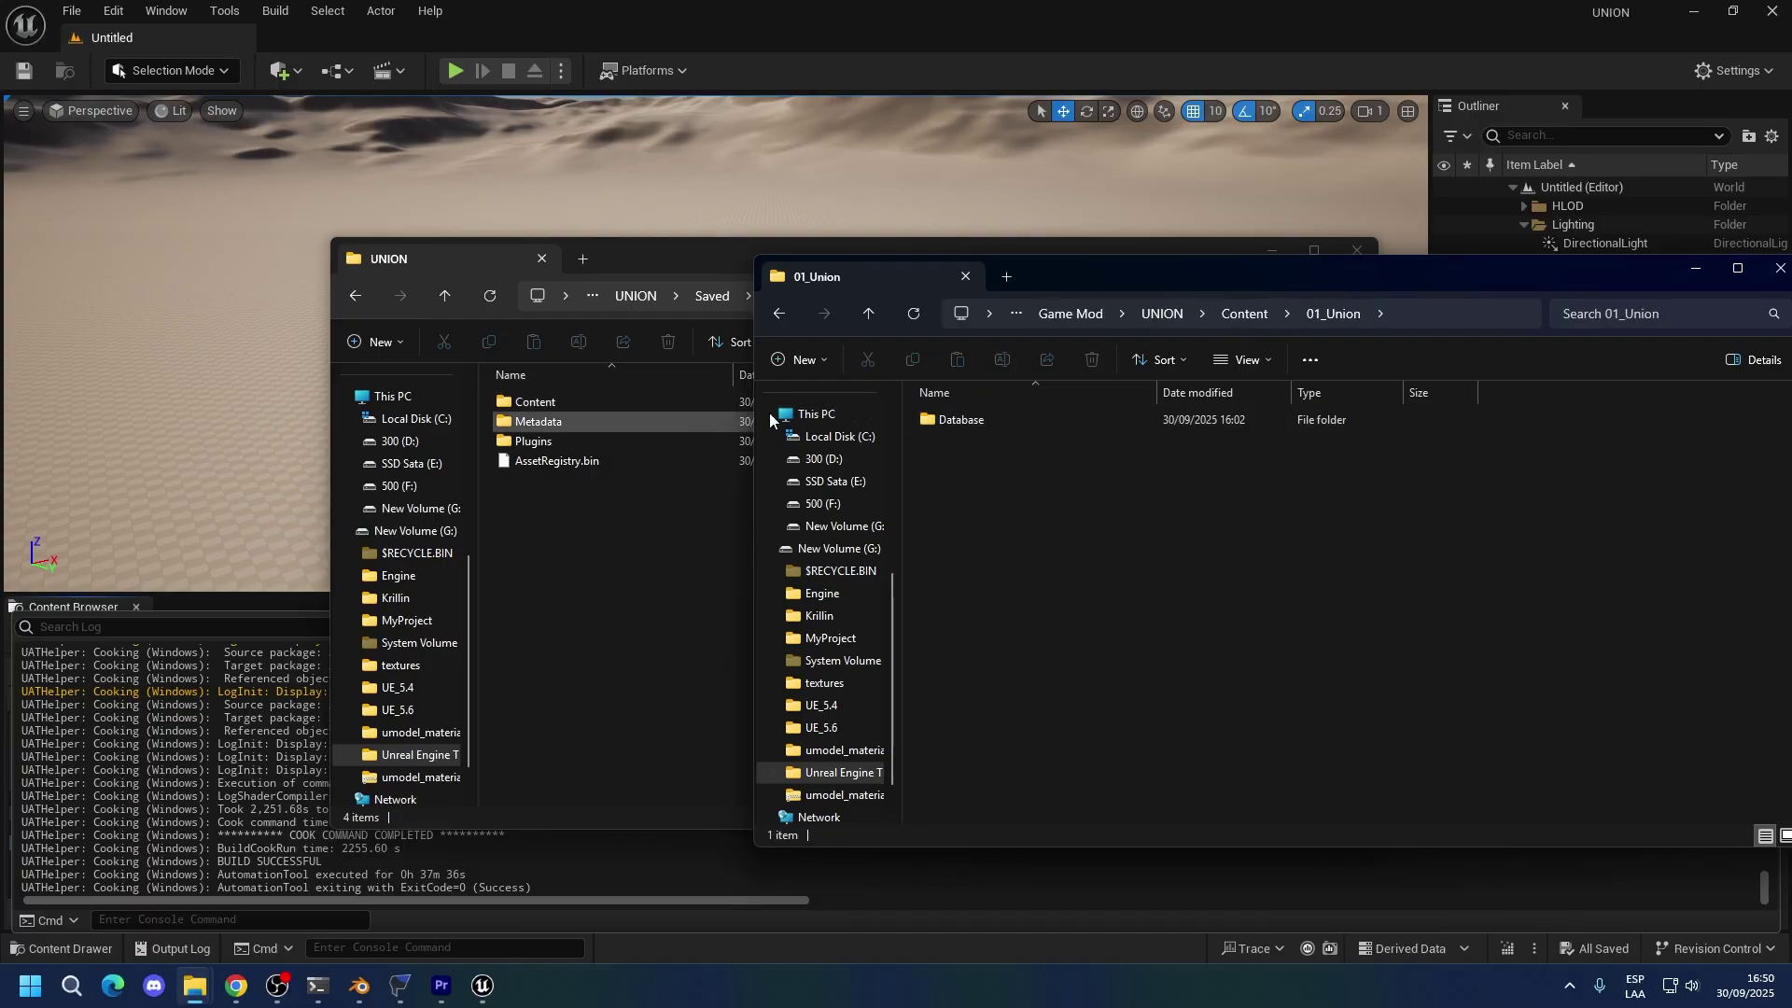
left_click_drag(1029, 509, 860, 274)
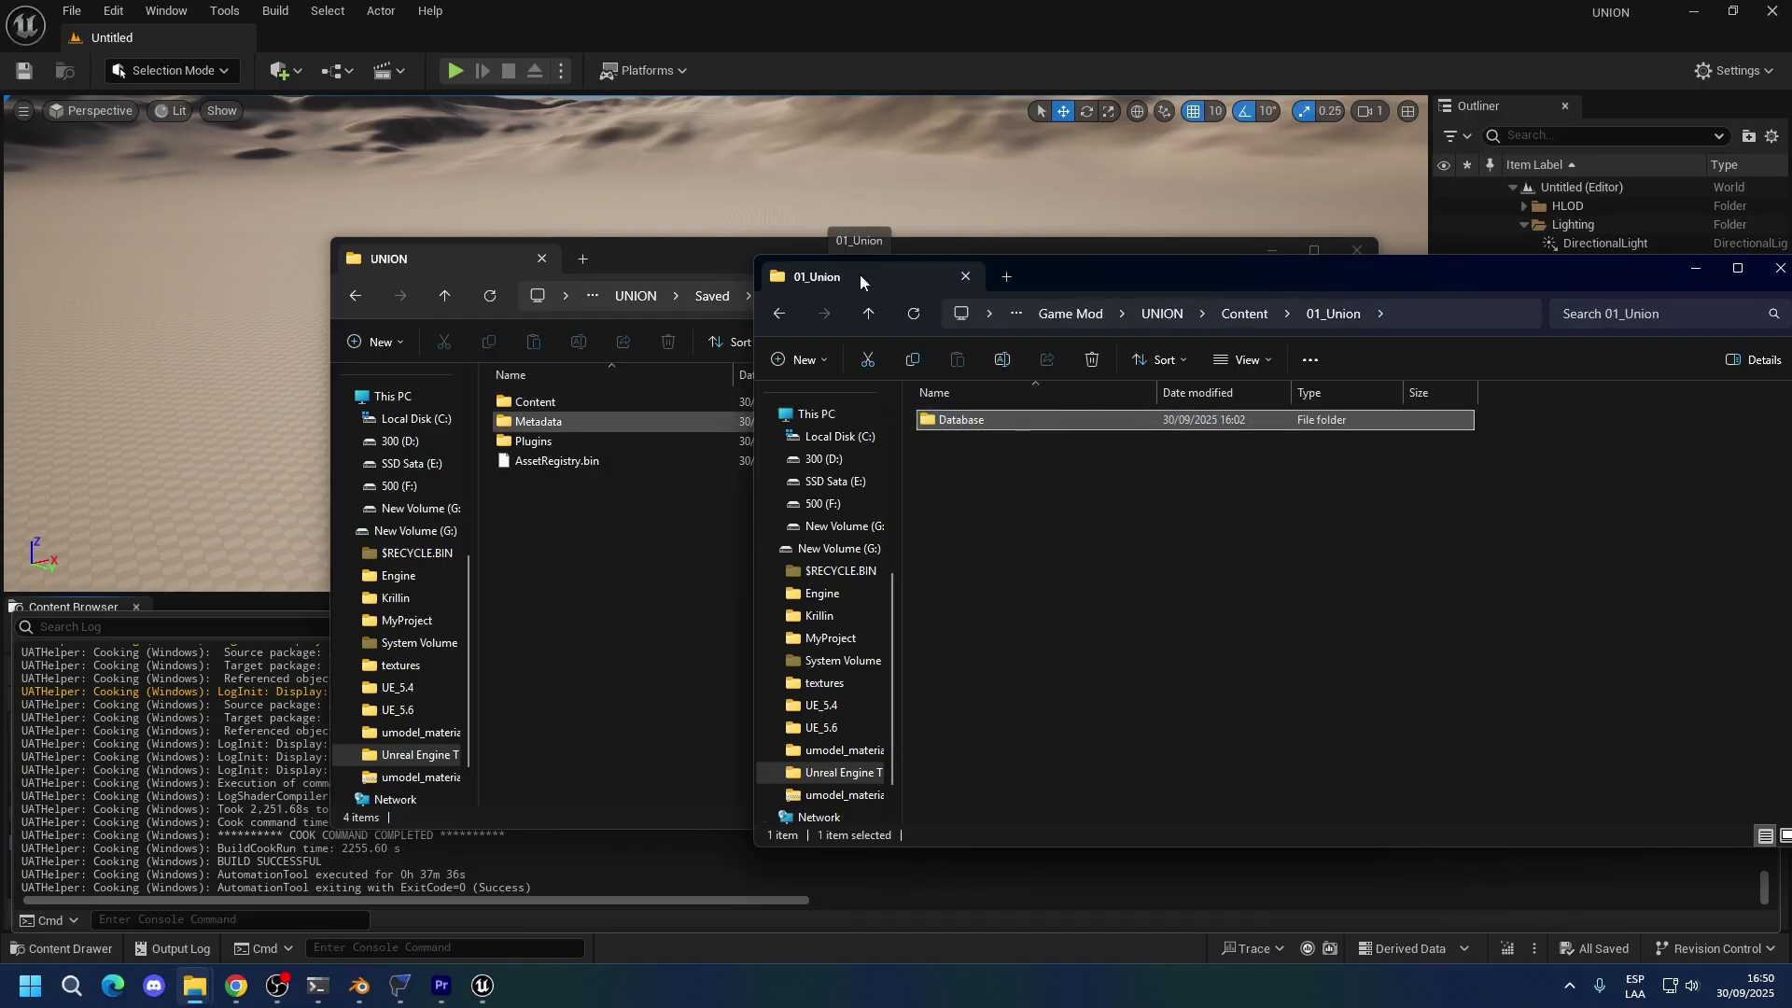
key("shift+Delete")
key("Return")
In the cooked UNION window, open Content\01_Union and select the Asset folder for moving.
left_click(560, 374)
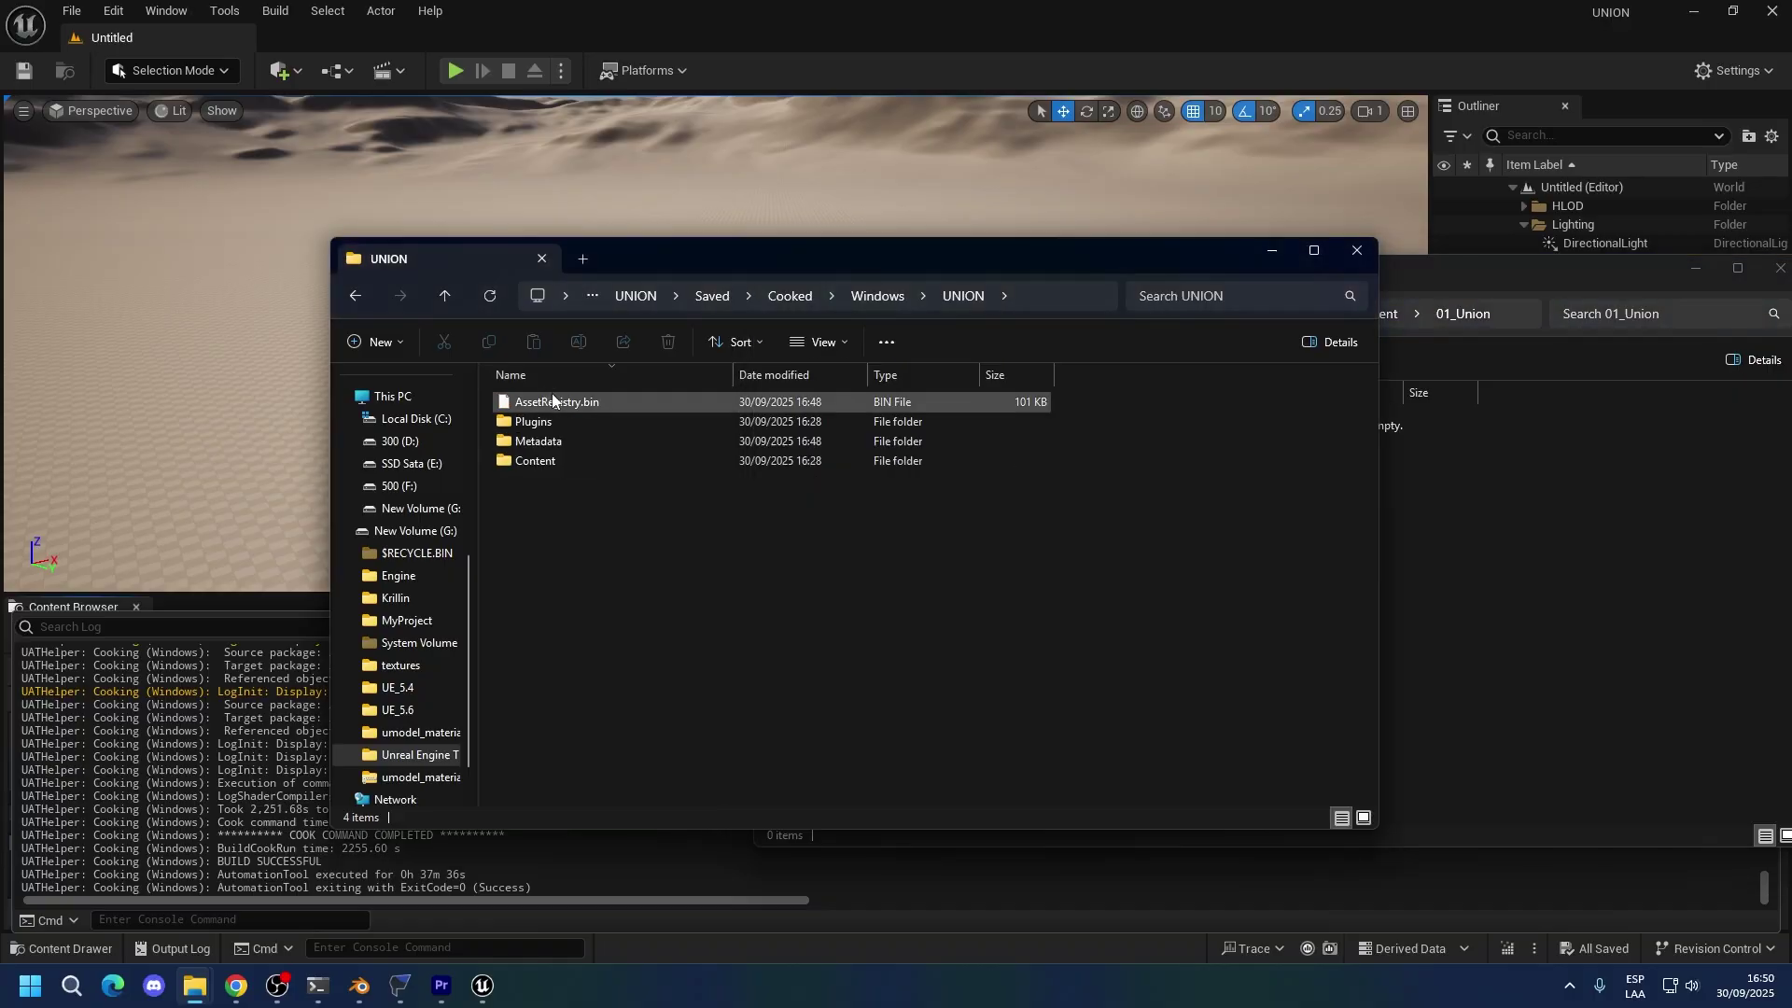
left_click(580, 377)
double_click(570, 403)
double_click(590, 400)
left_click(591, 401)
left_click(736, 554)
key("ctrl+a")
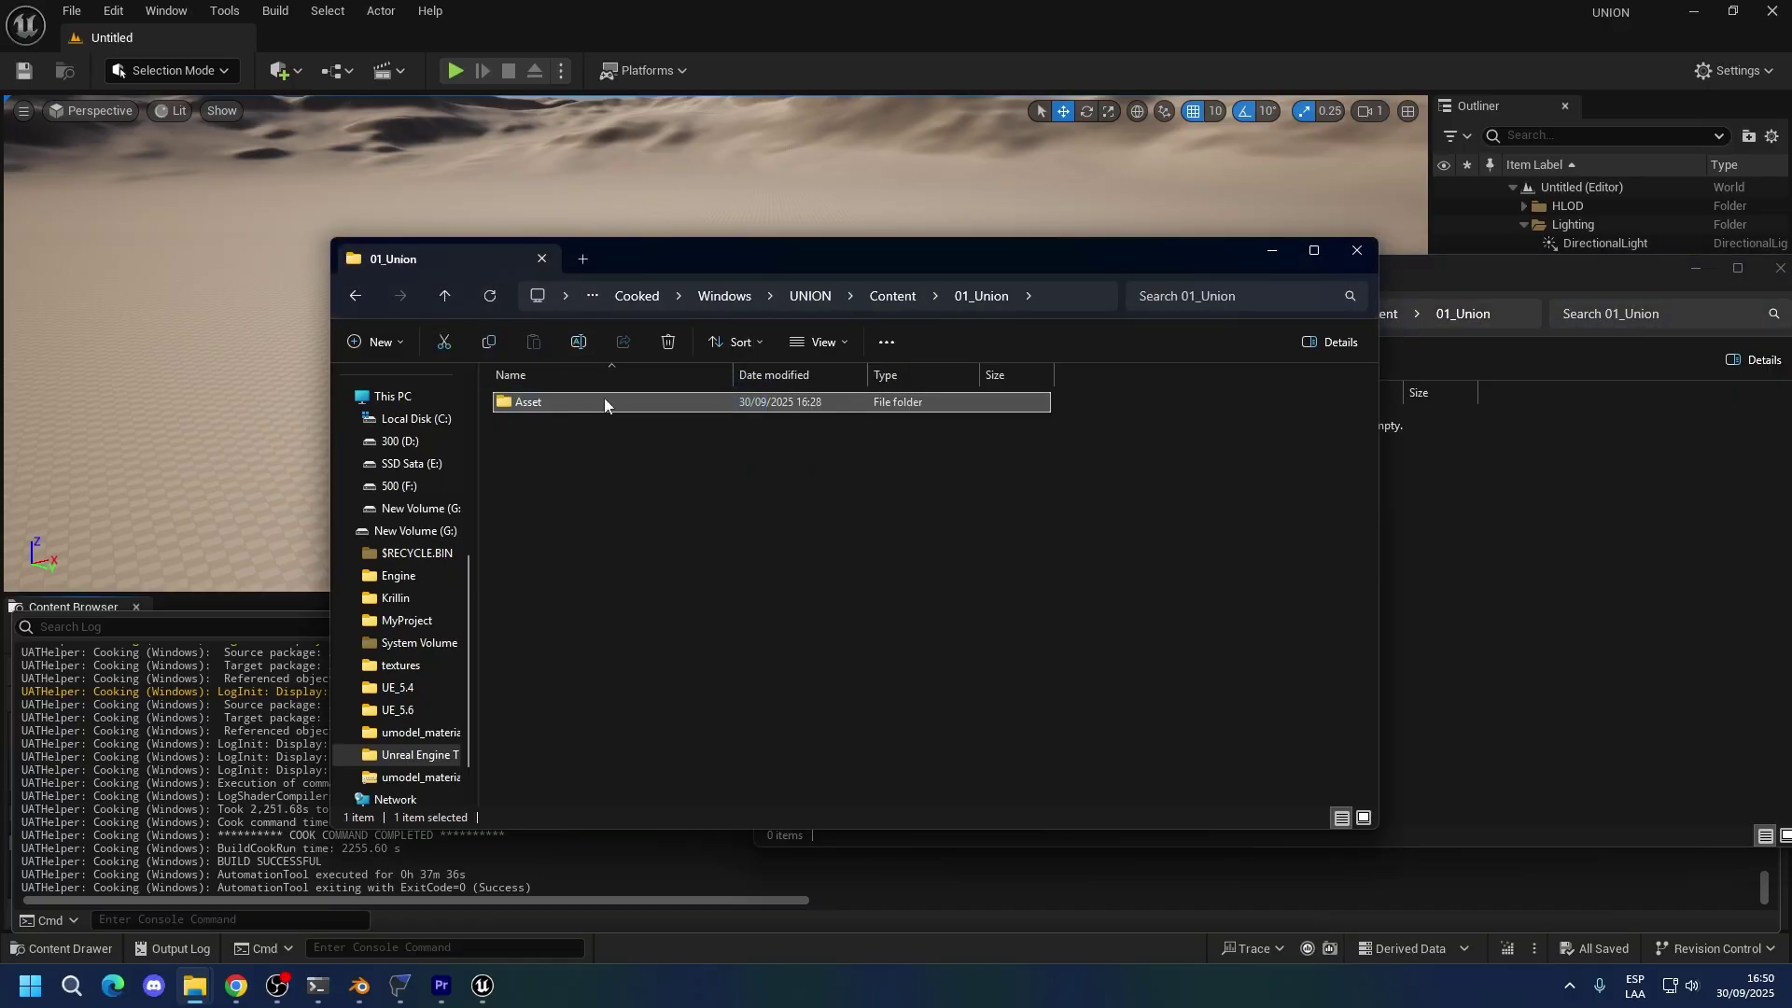
In Game Mod's Asset\Character folder, permanently delete Common and open the Shadow folder.
left_click(1408, 461)
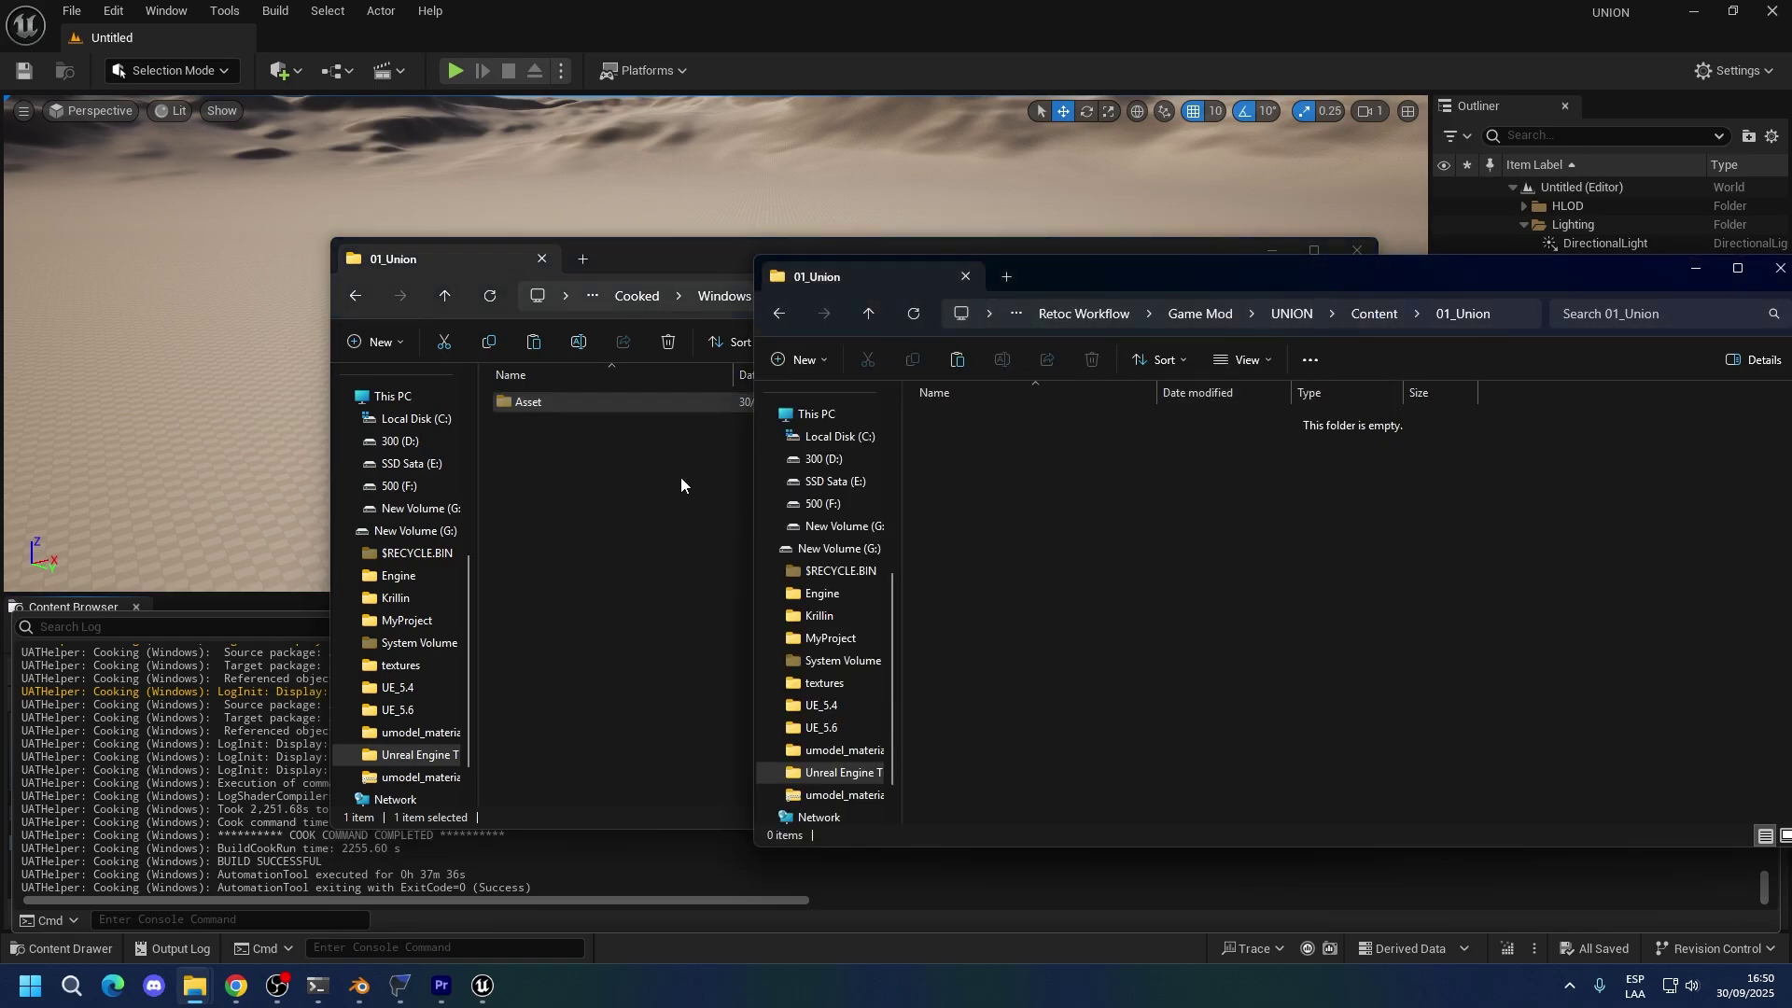
double_click(980, 419)
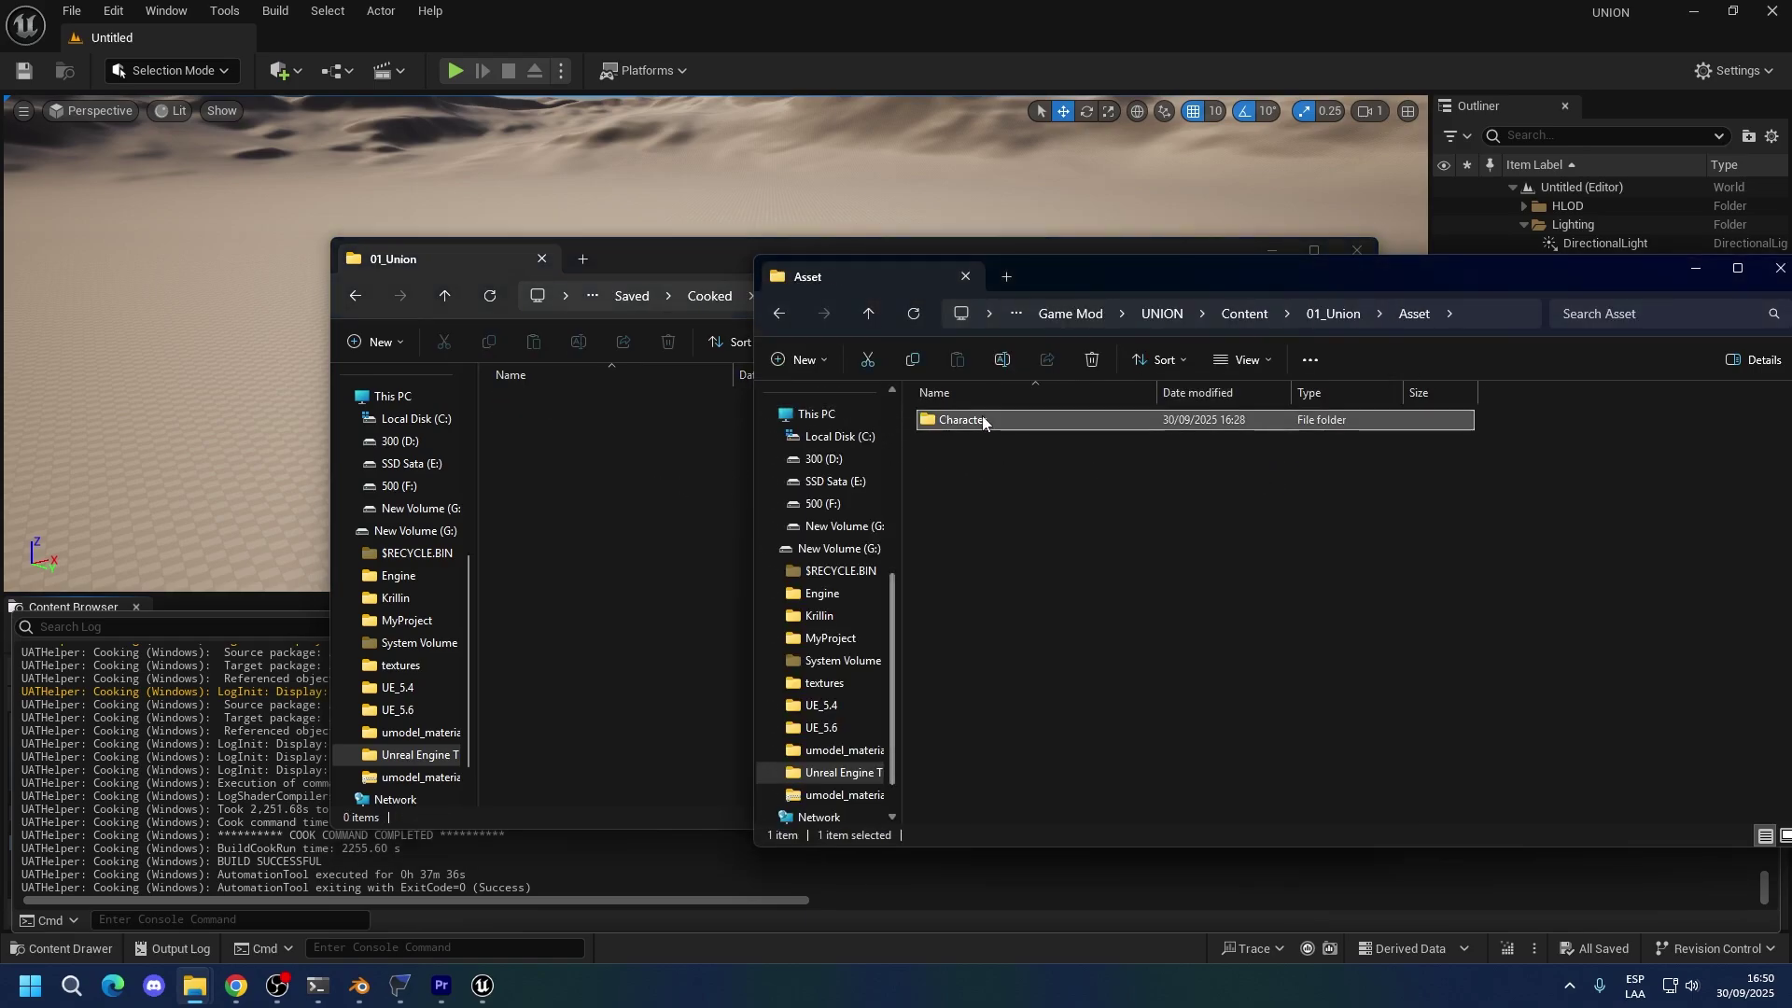
double_click(982, 419)
left_click(1017, 426)
key("shift+Delete")
key("Return")
key("Return")
key("Down")
Delete Shadow's physics-asset and skeleton files and the Material folder, then return to Content.
key("Return")
left_click_drag(1032, 671, 1032, 541)
left_click_drag(1491, 461, 1380, 472, "ctrl")
key("shift+Delete")
key("Return")
key("BackSpace")
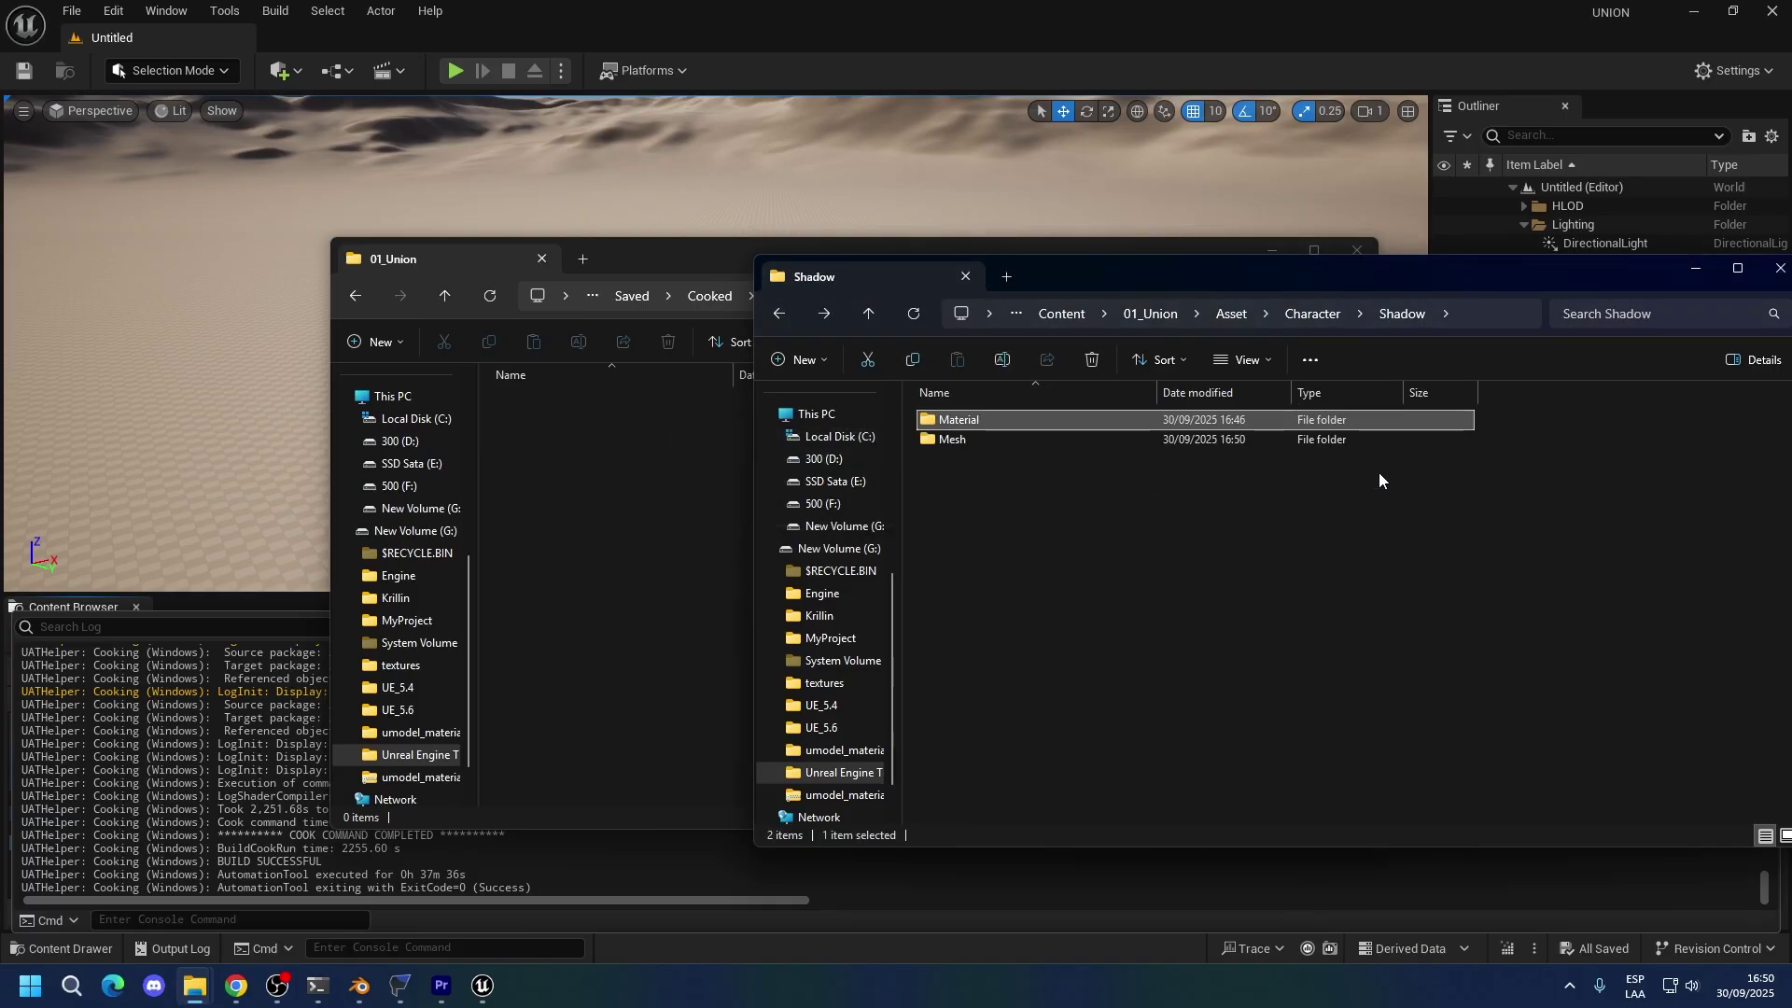
key("Delete")
left_click(1071, 310)
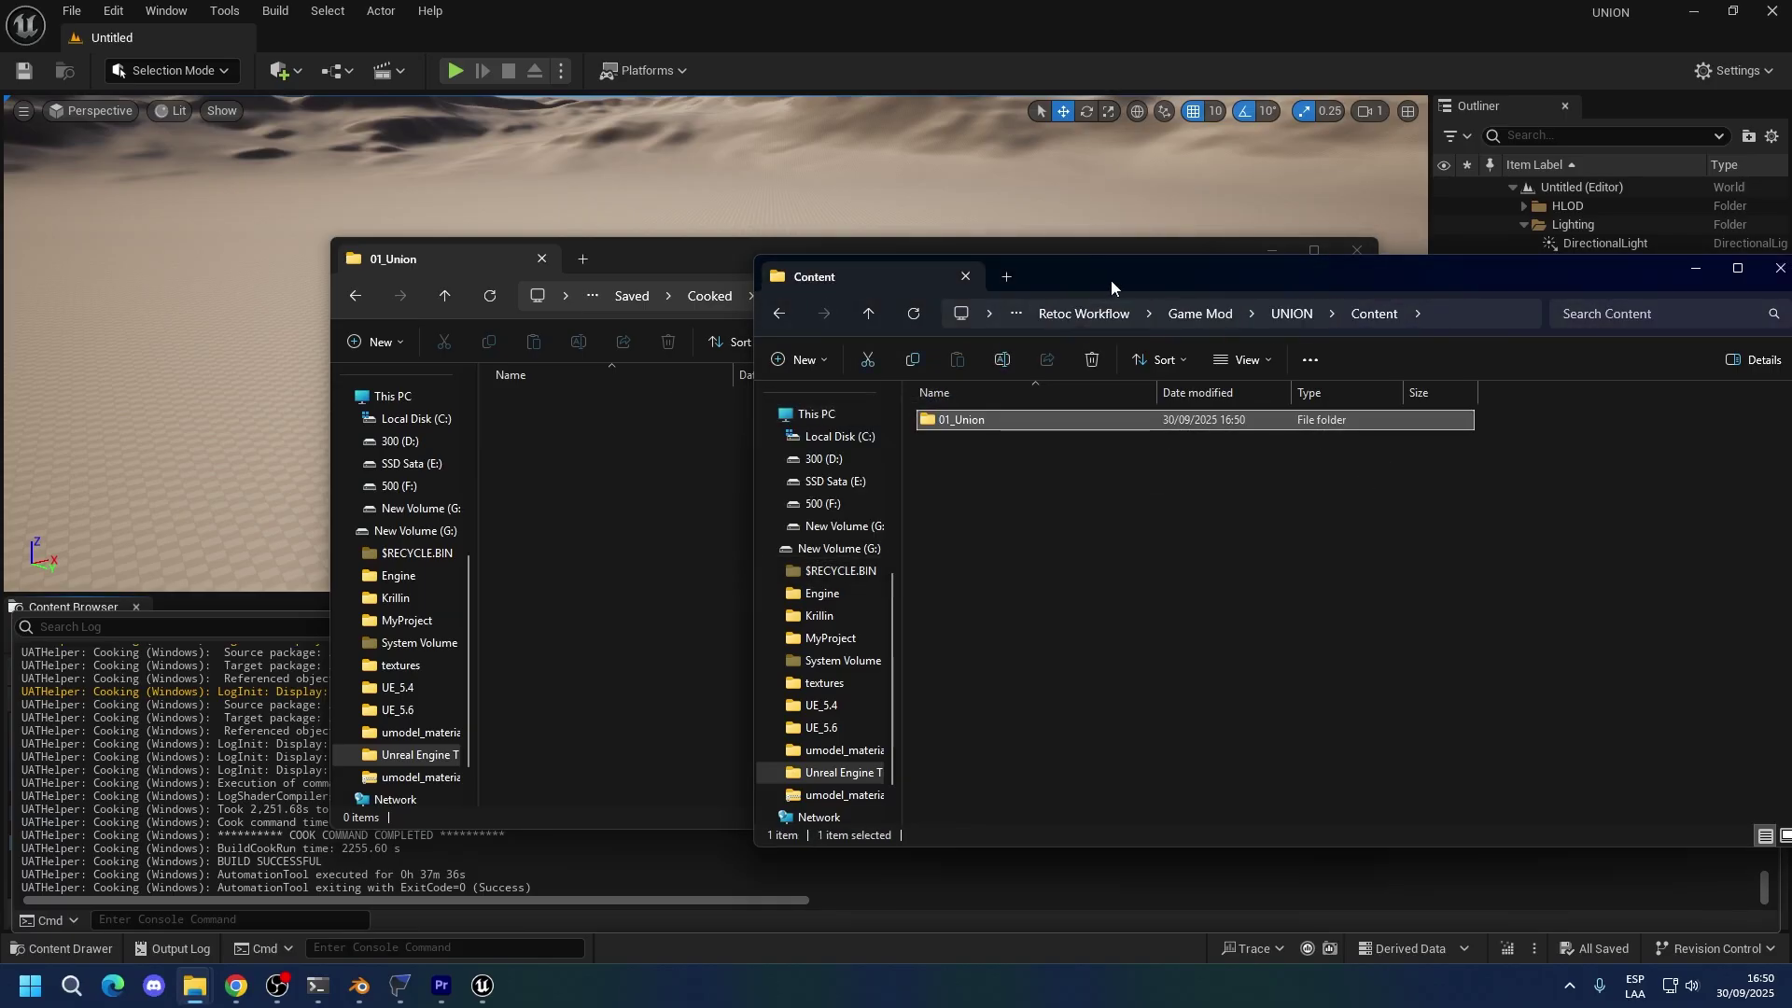
Run the !RepackMod.bat script from Retoc Workflow and close its finished console.
left_click(1120, 314)
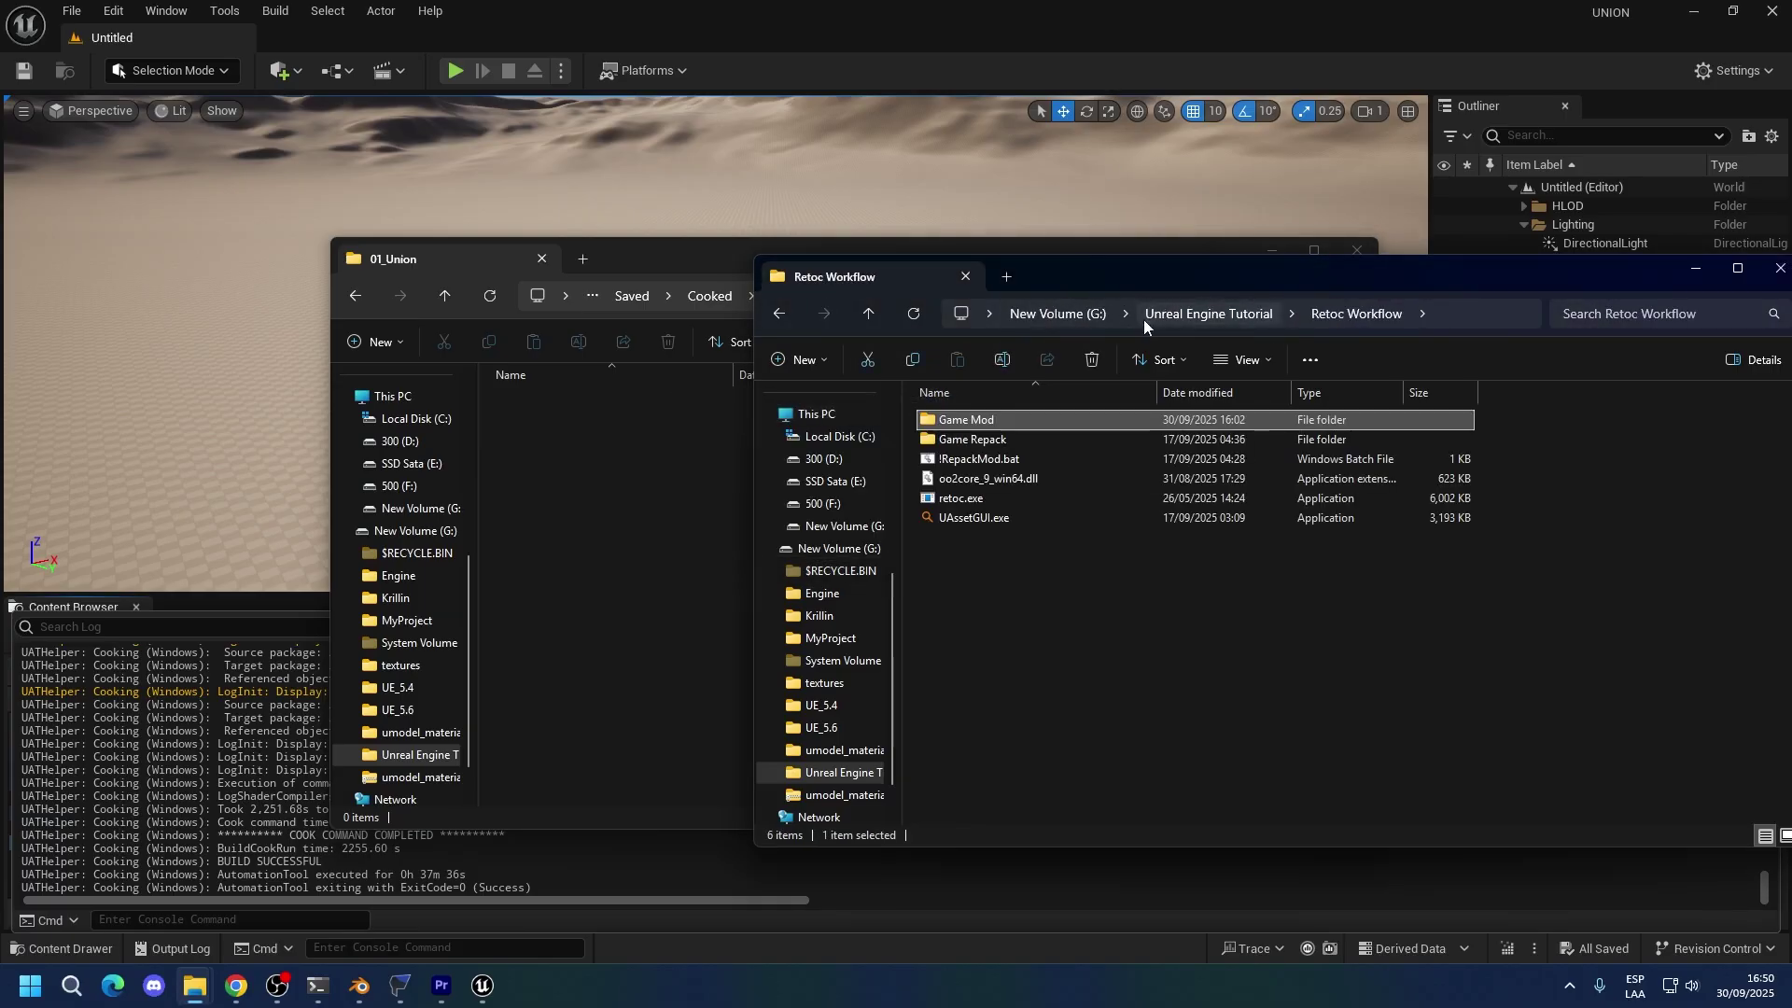
double_click(980, 459)
key("Return")
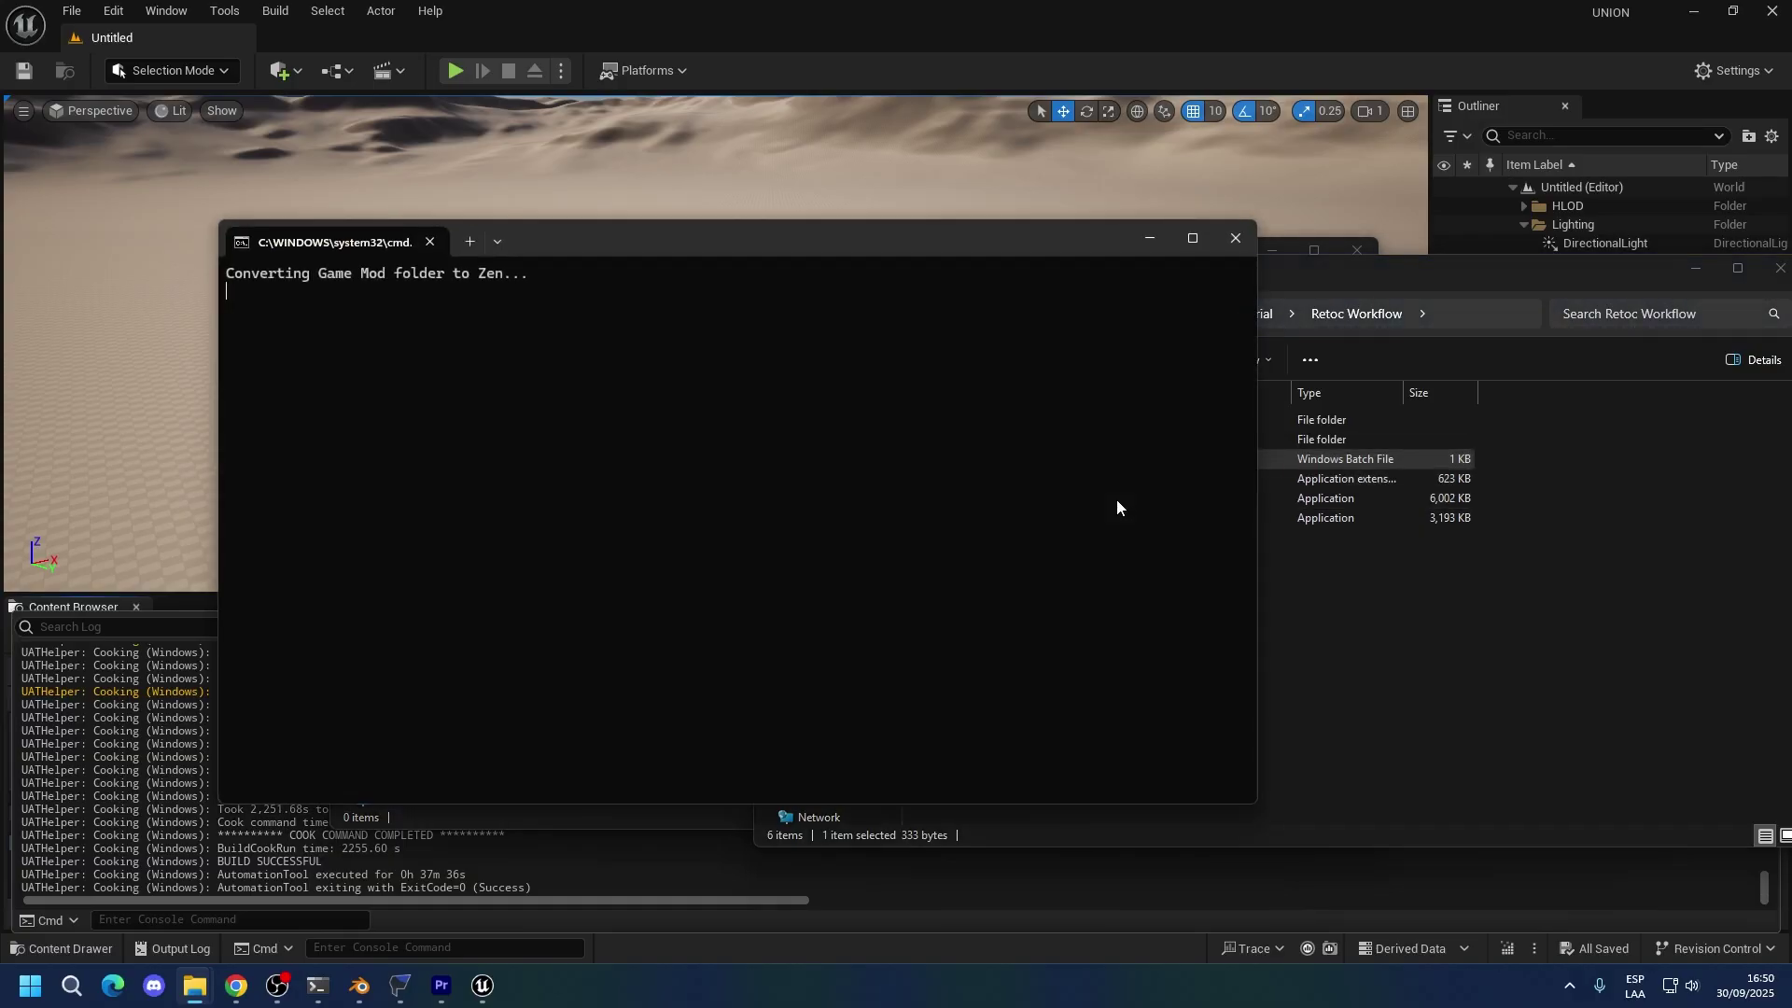
key("Return")
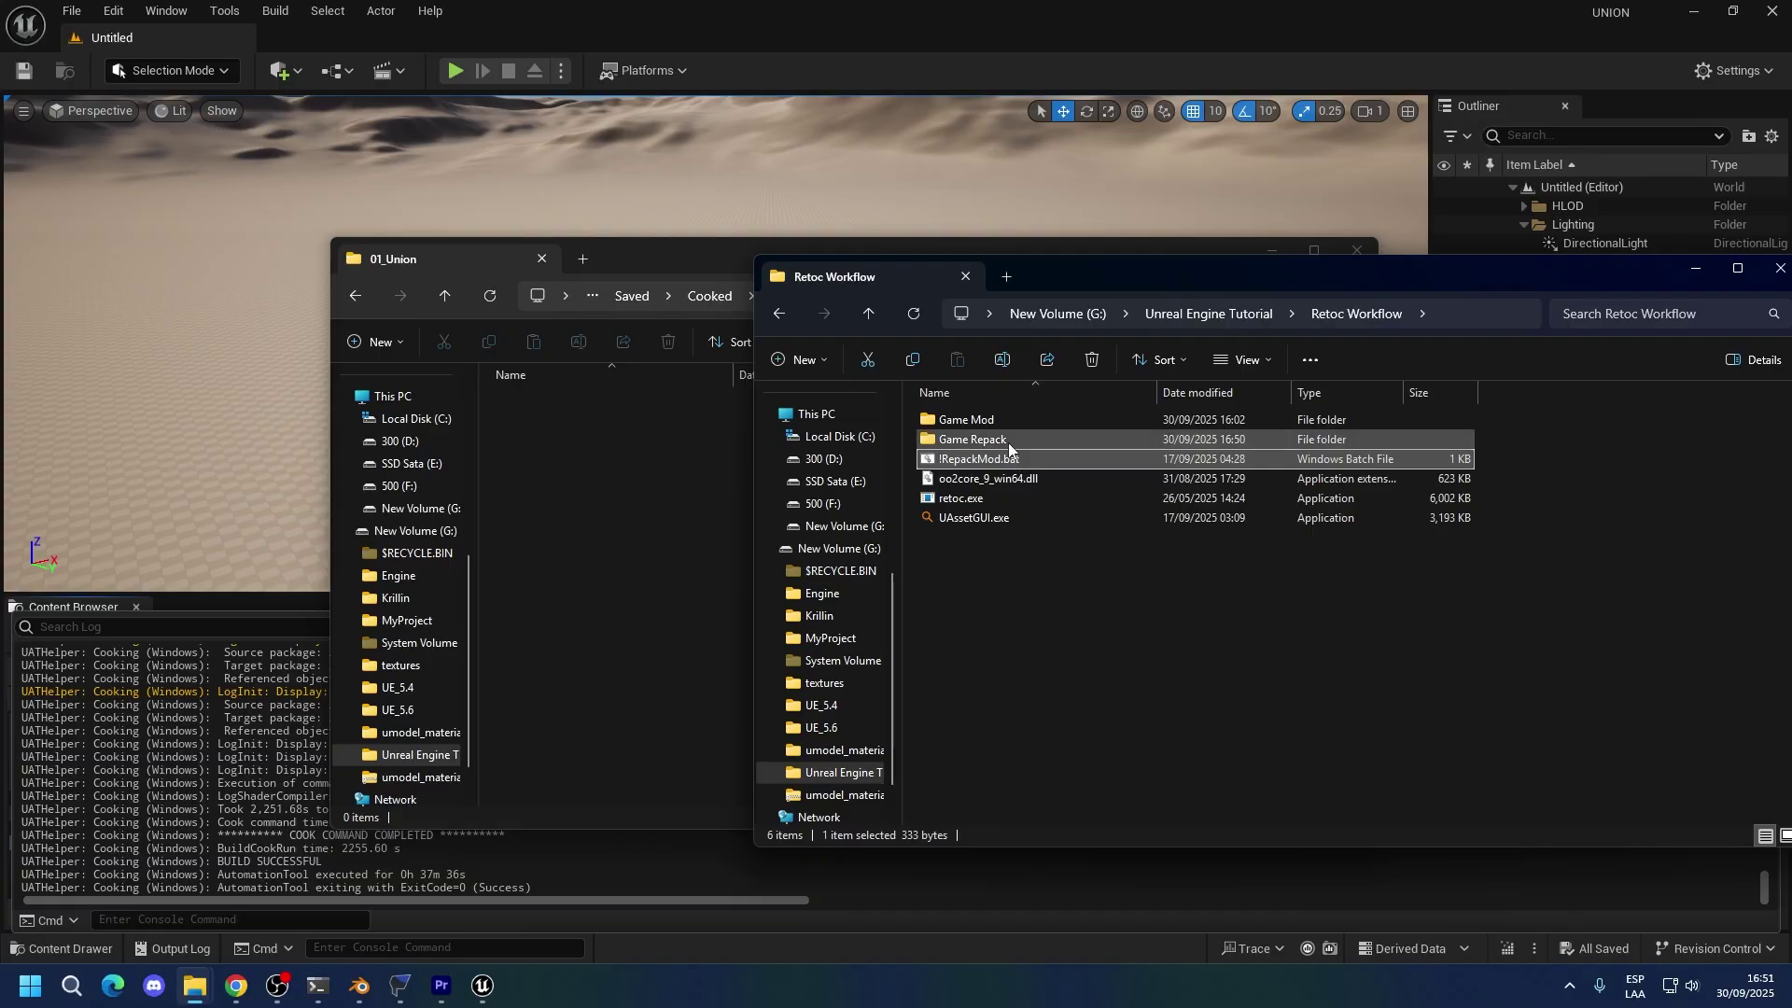
Select mod_P.pak, mod_P.ucas and mod_P.utoc in Game Repack for moving.
double_click(1008, 443)
left_click_drag(963, 544, 969, 560)
left_click_drag(1297, 597, 1111, 406)
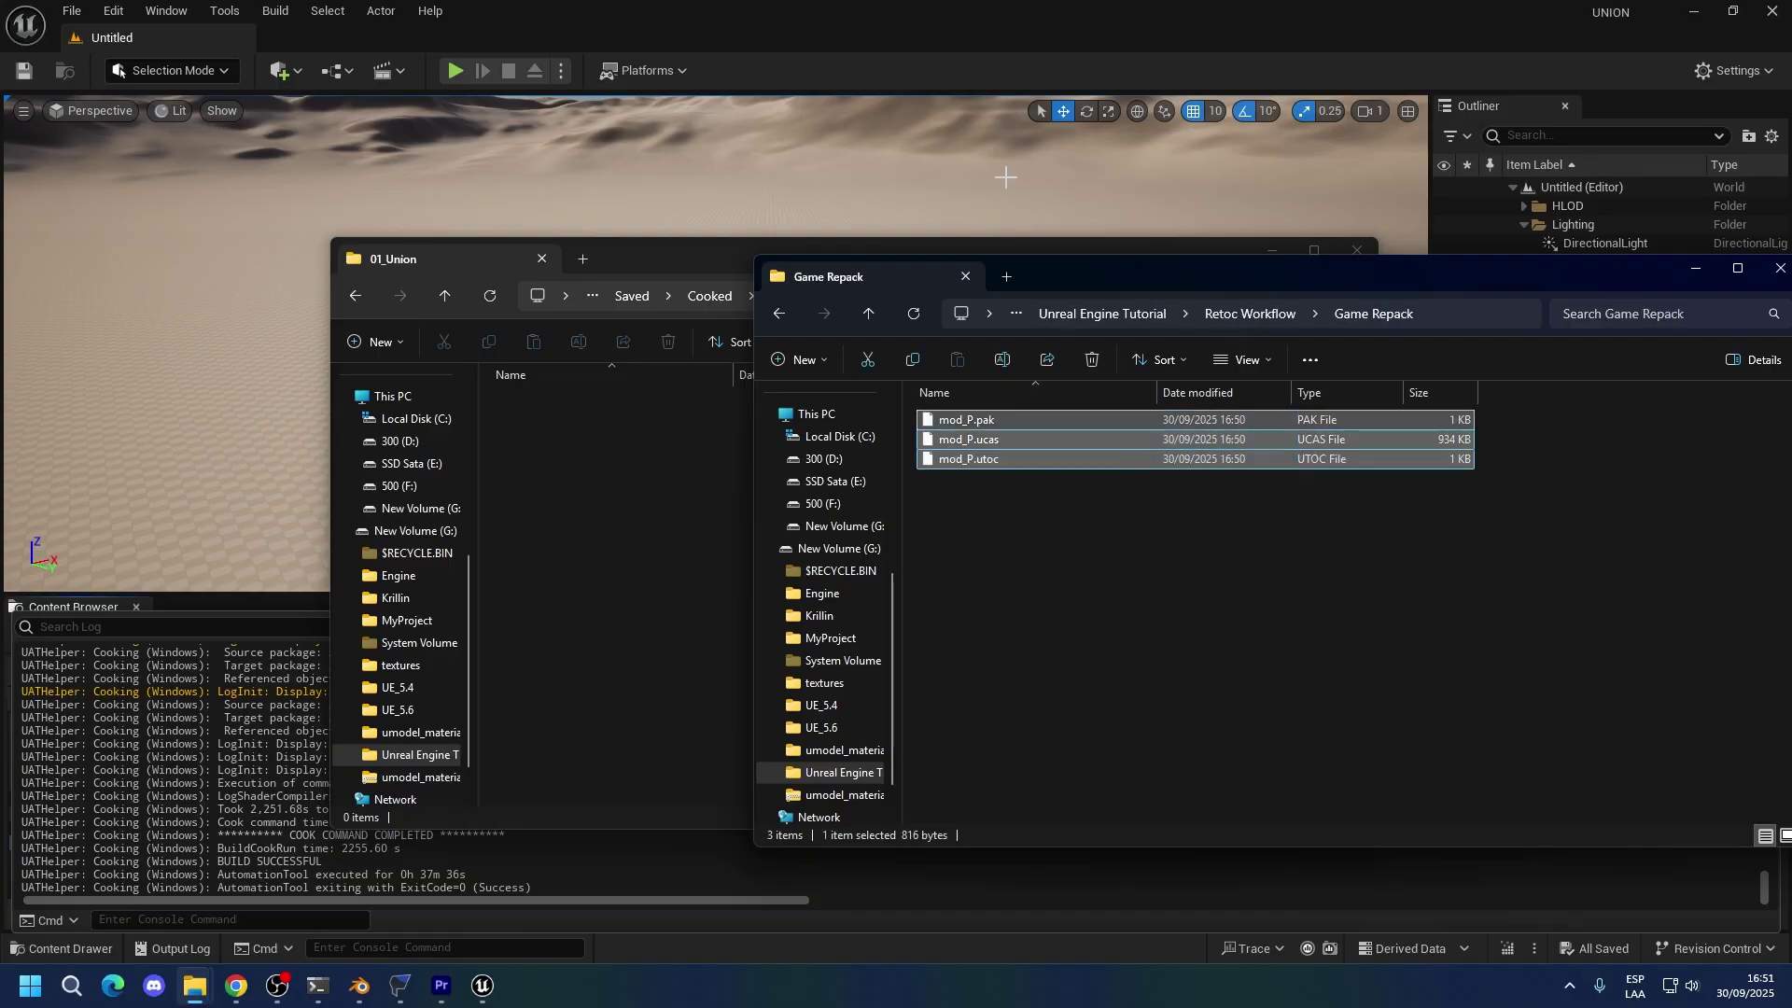
key("ctrl+c")
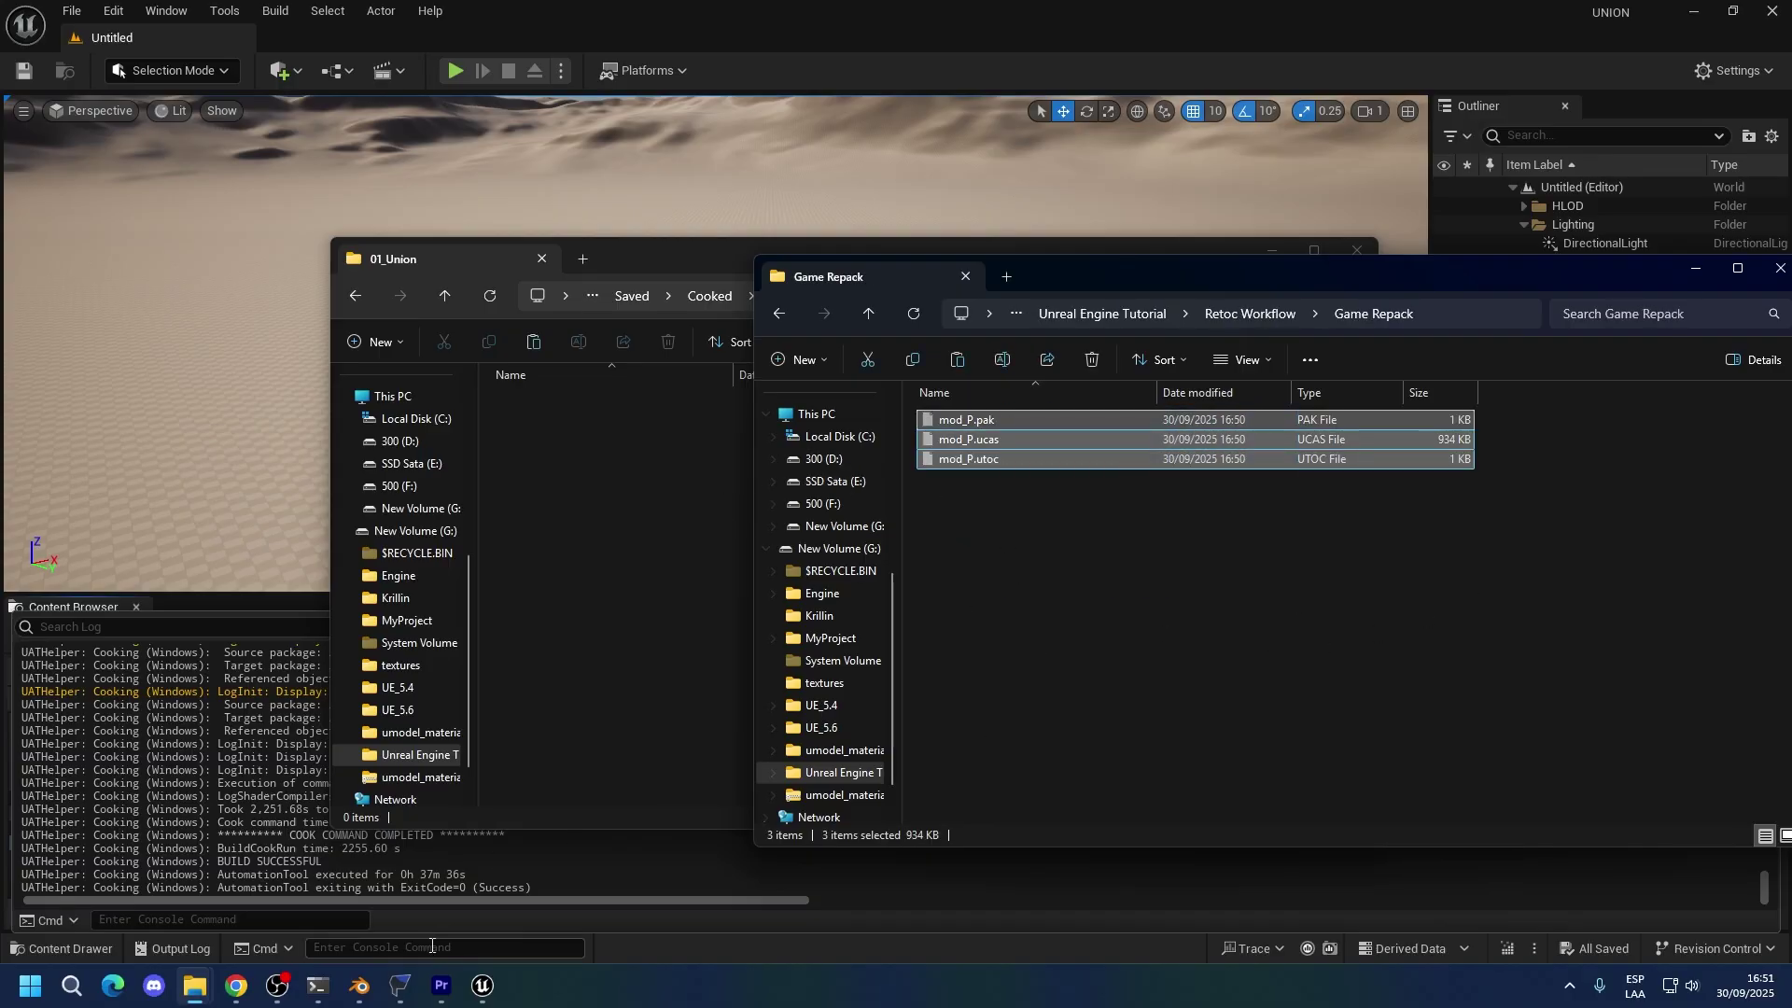
Browse Sonic Racing: CrossWorlds' installed files from its Steam properties.
left_click(1569, 985)
left_click(1496, 931)
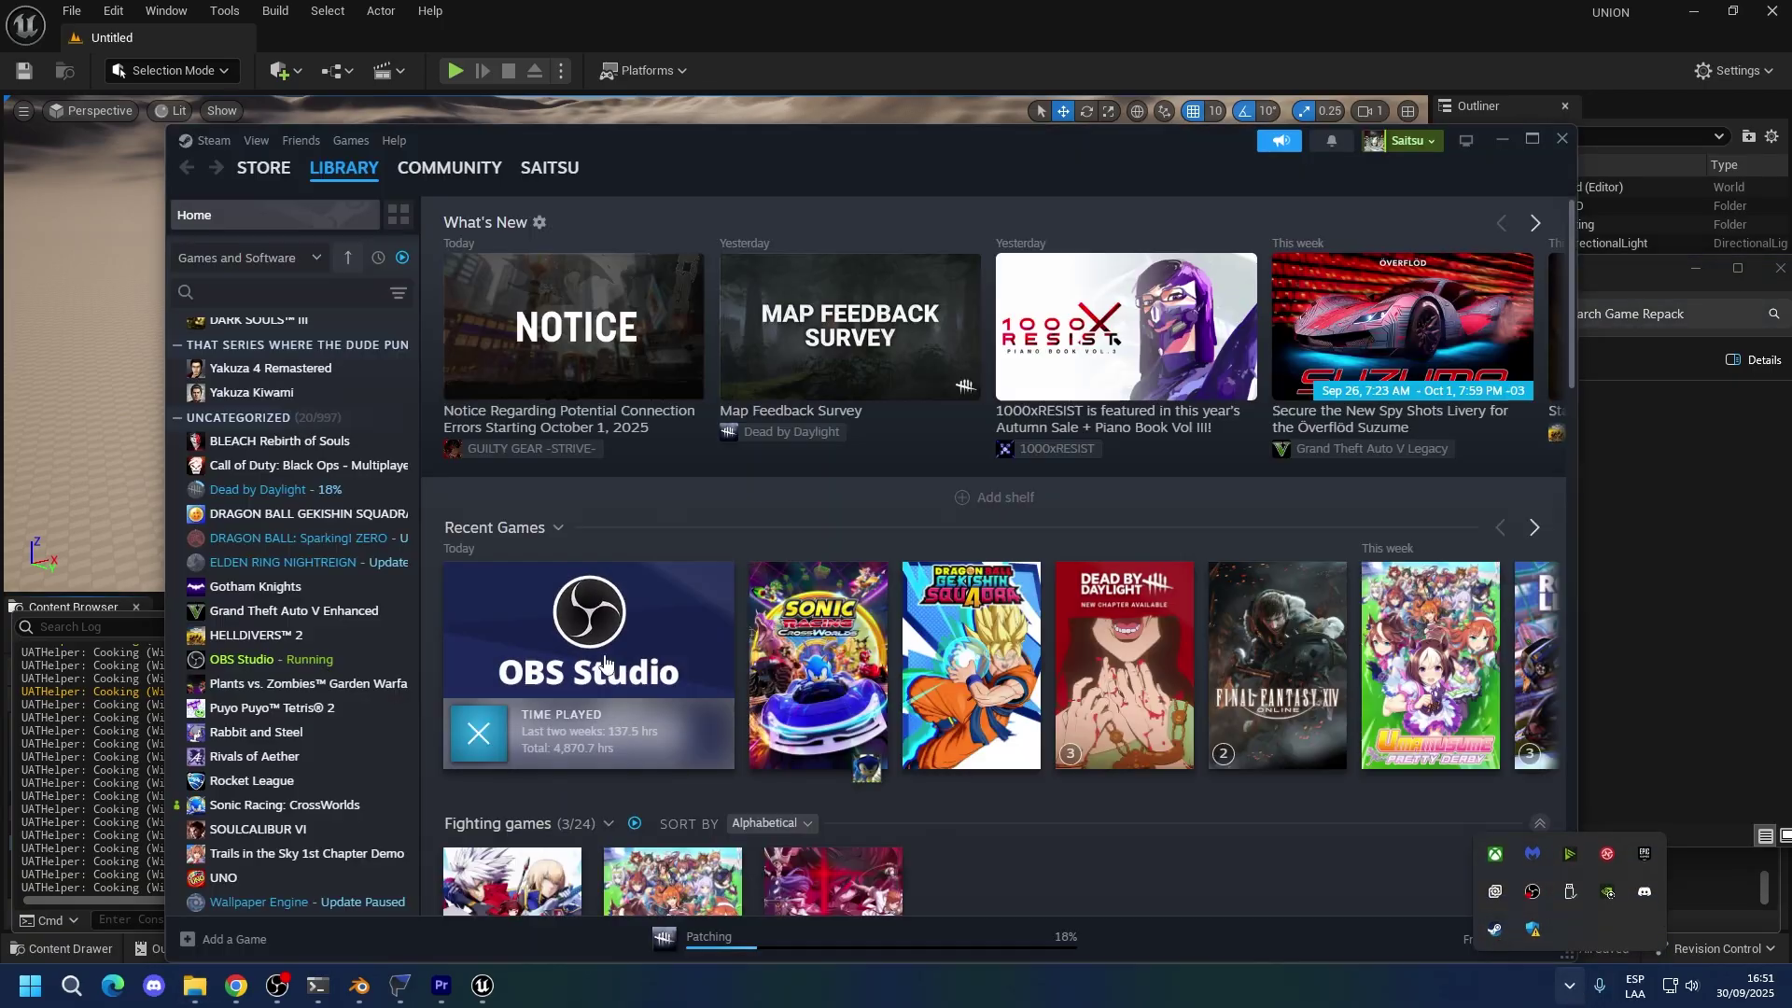
right_click(832, 721)
left_click(865, 869)
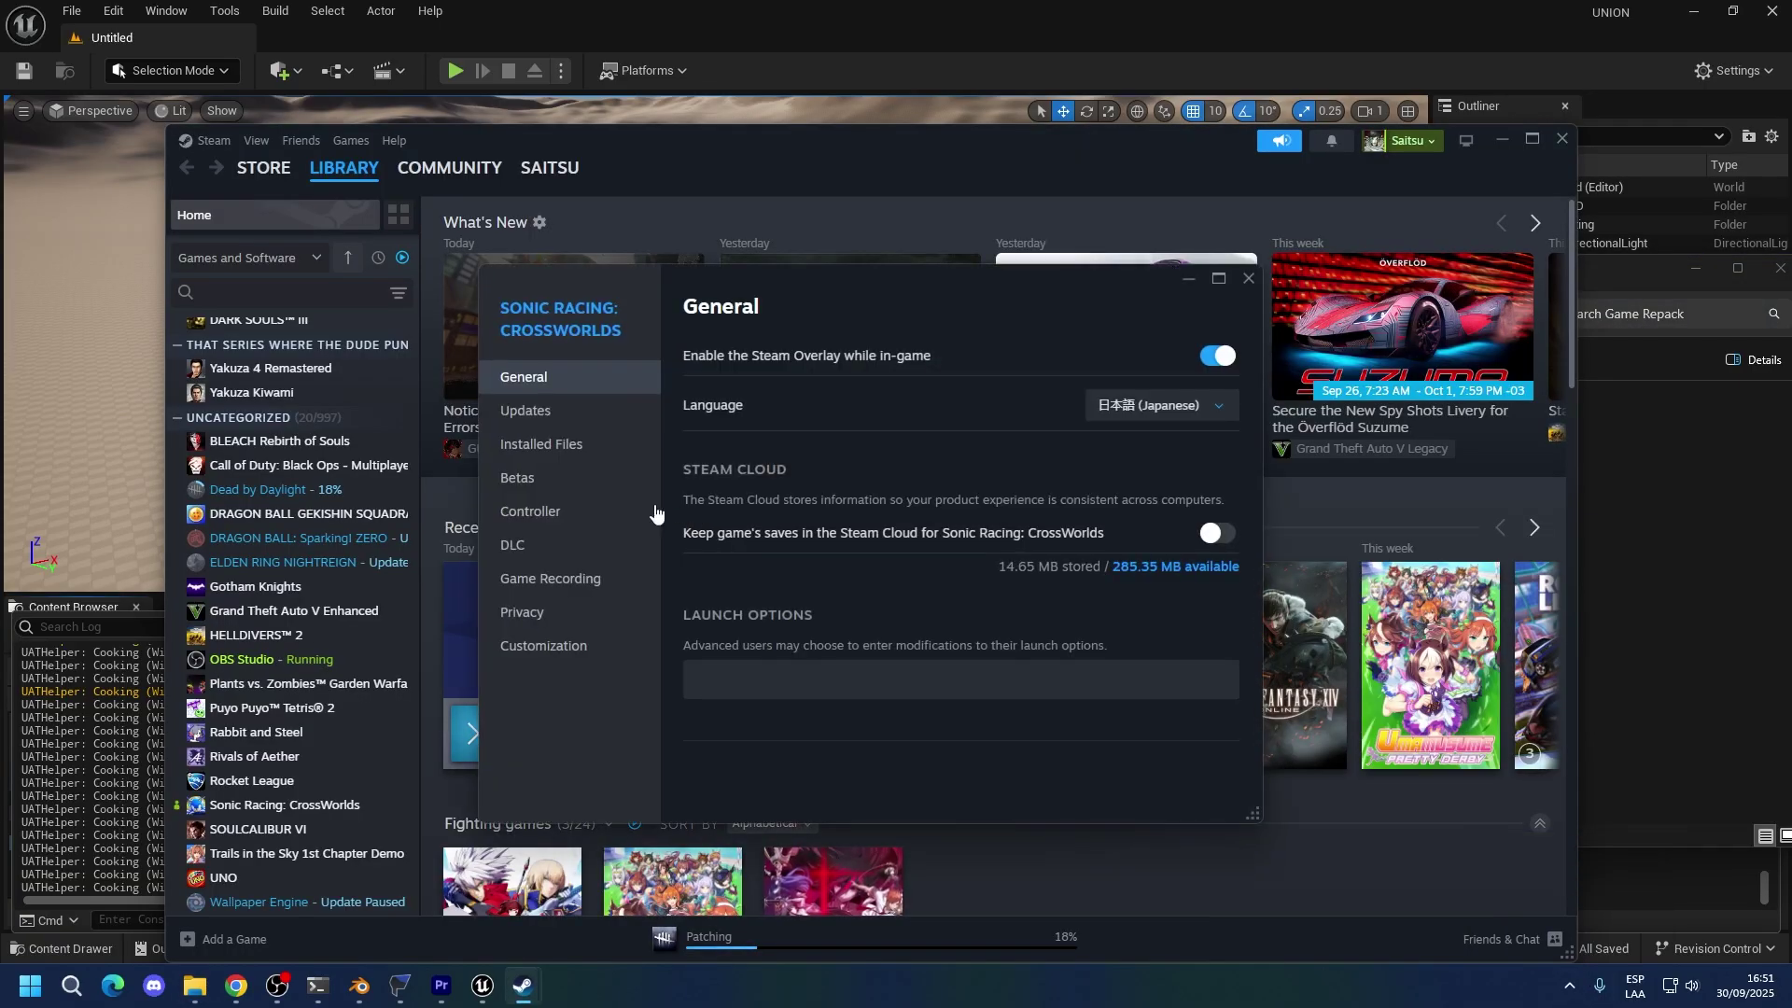
left_click(541, 444)
left_click(1199, 353)
Paste the mod files into UNION\Content\Paks, replacing the old ones after closing FModel.
double_click(588, 446)
left_click(590, 455)
double_click(590, 455)
double_click(565, 446)
key("ctrl+v")
left_click(520, 358)
left_click(400, 987)
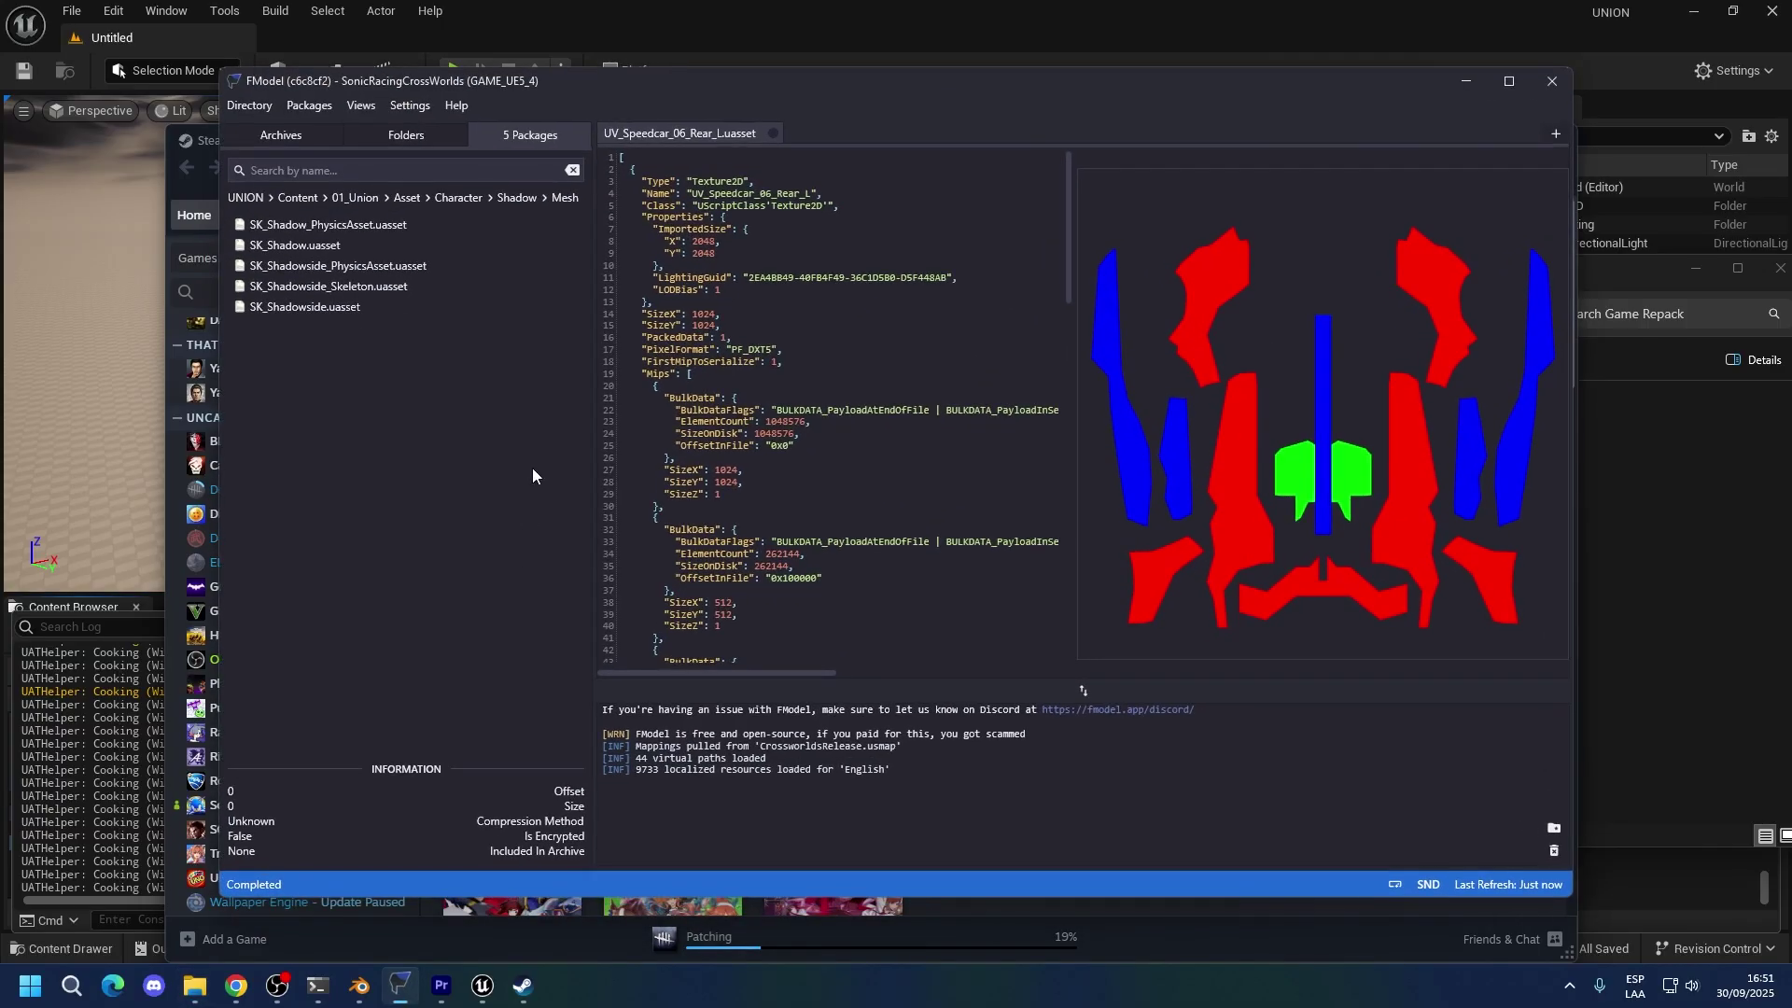
left_click(1552, 80)
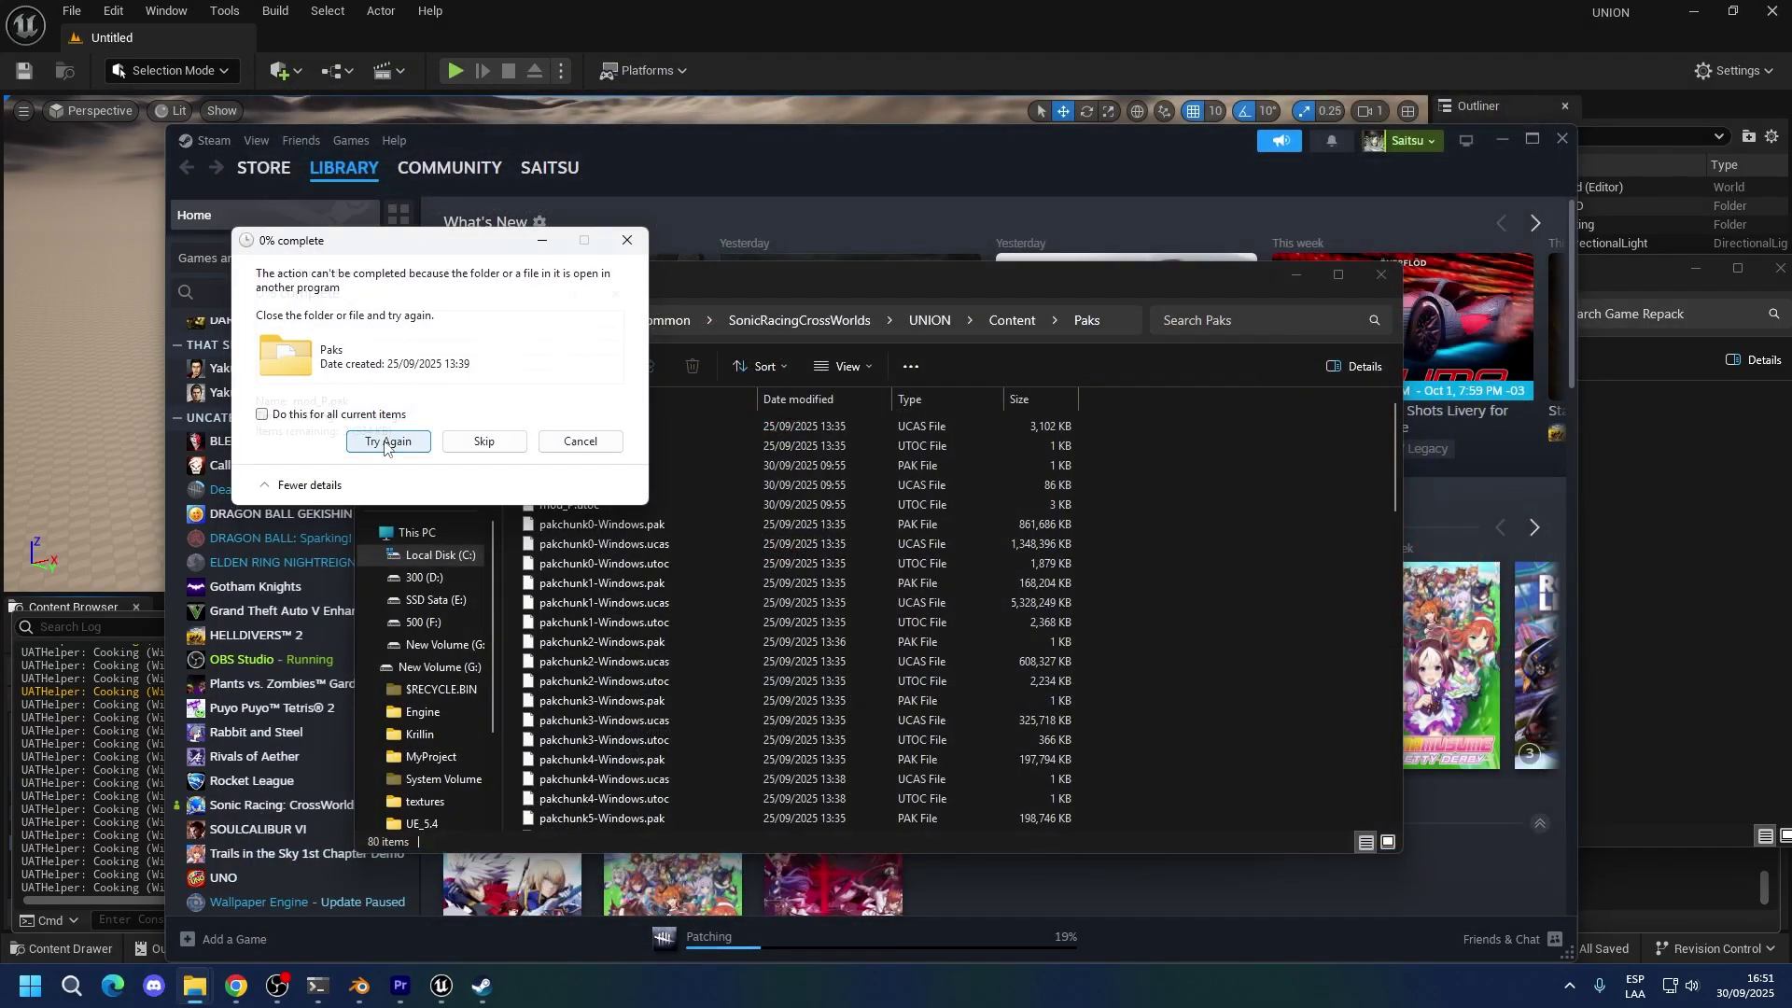
left_click(388, 436)
Launch Sonic Racing: CrossWorlds from the Steam library.
left_click(1039, 894)
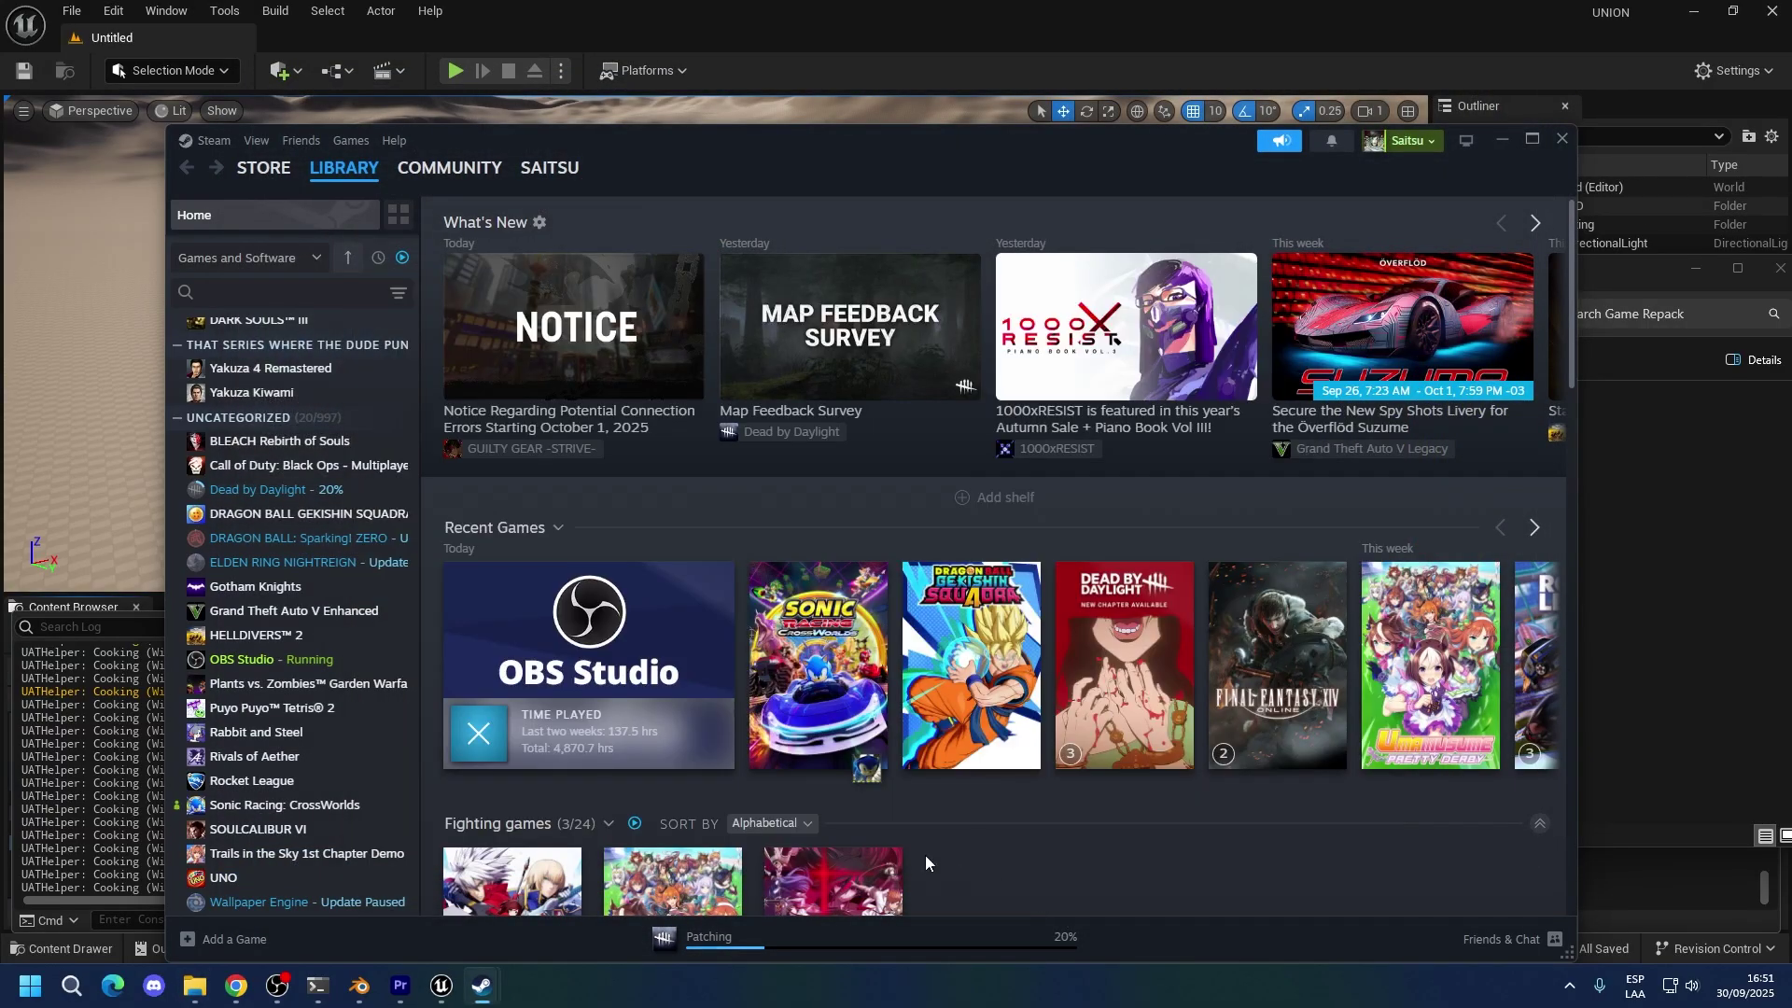
right_click(791, 745)
left_click(840, 723)
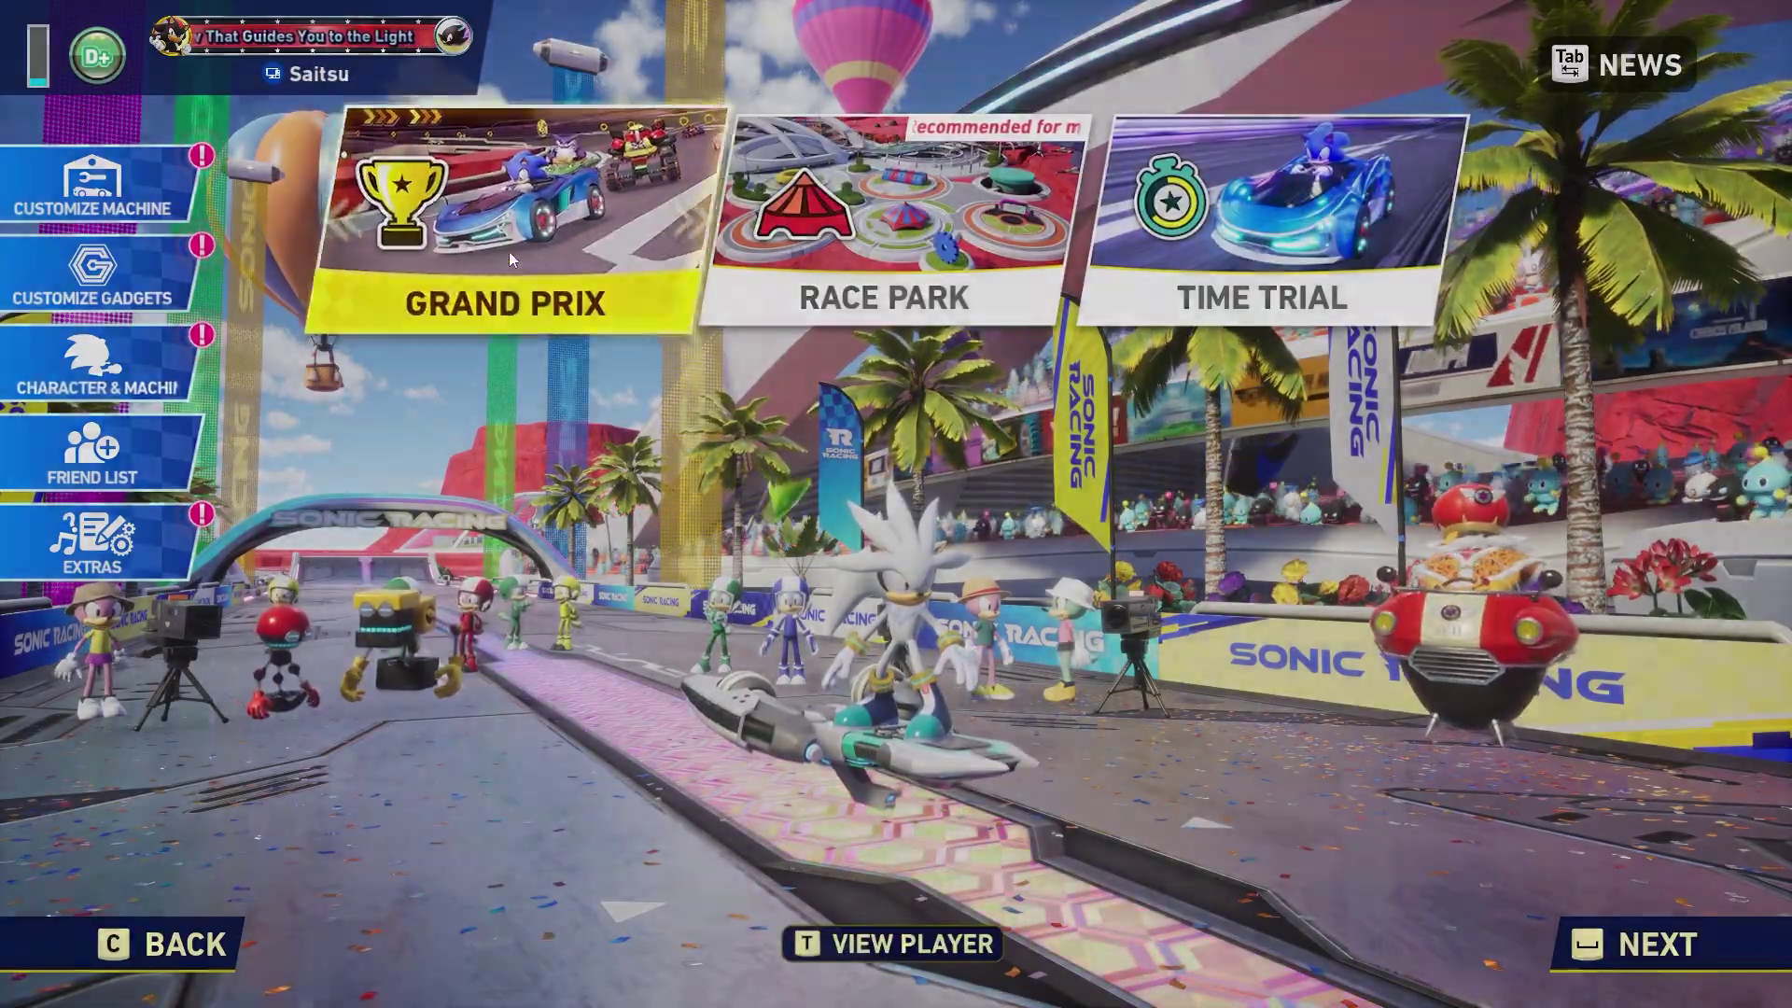
Enter Grand Prix to reach character select with Shadow displayed.
left_click(524, 252)
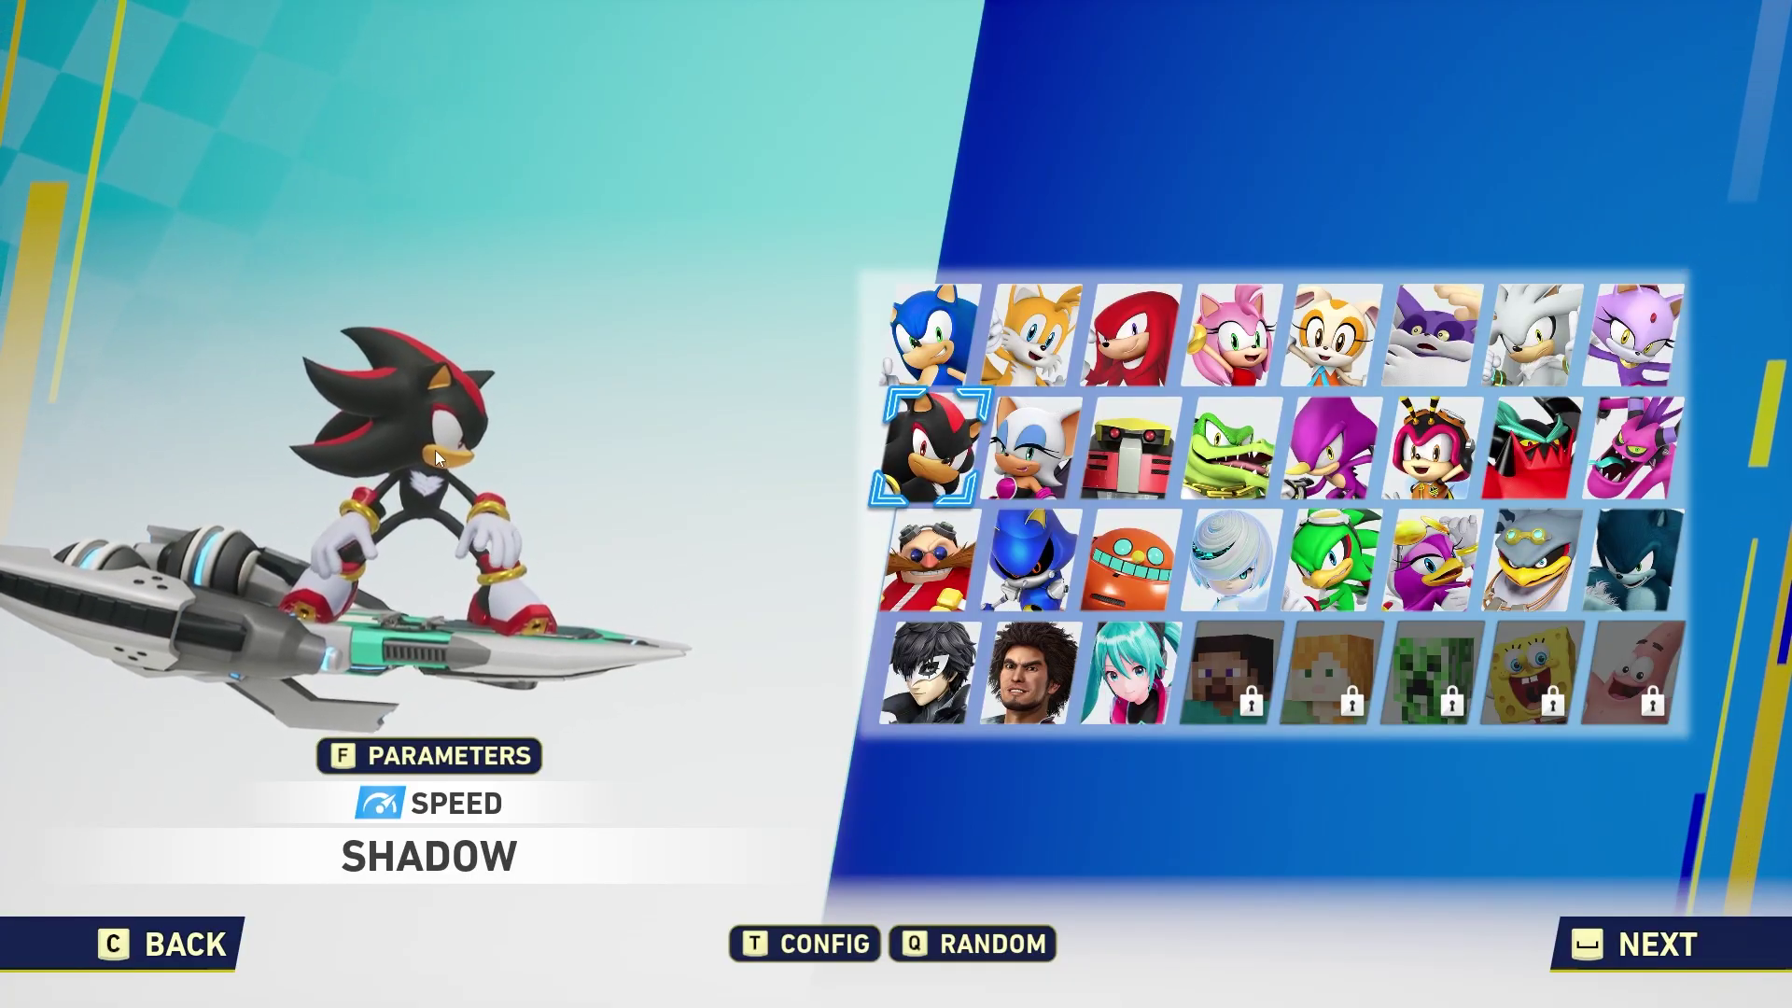
Switch back to Unreal Editor, dock the Content Browser and select the Shadow folder.
key("alt+Tab")
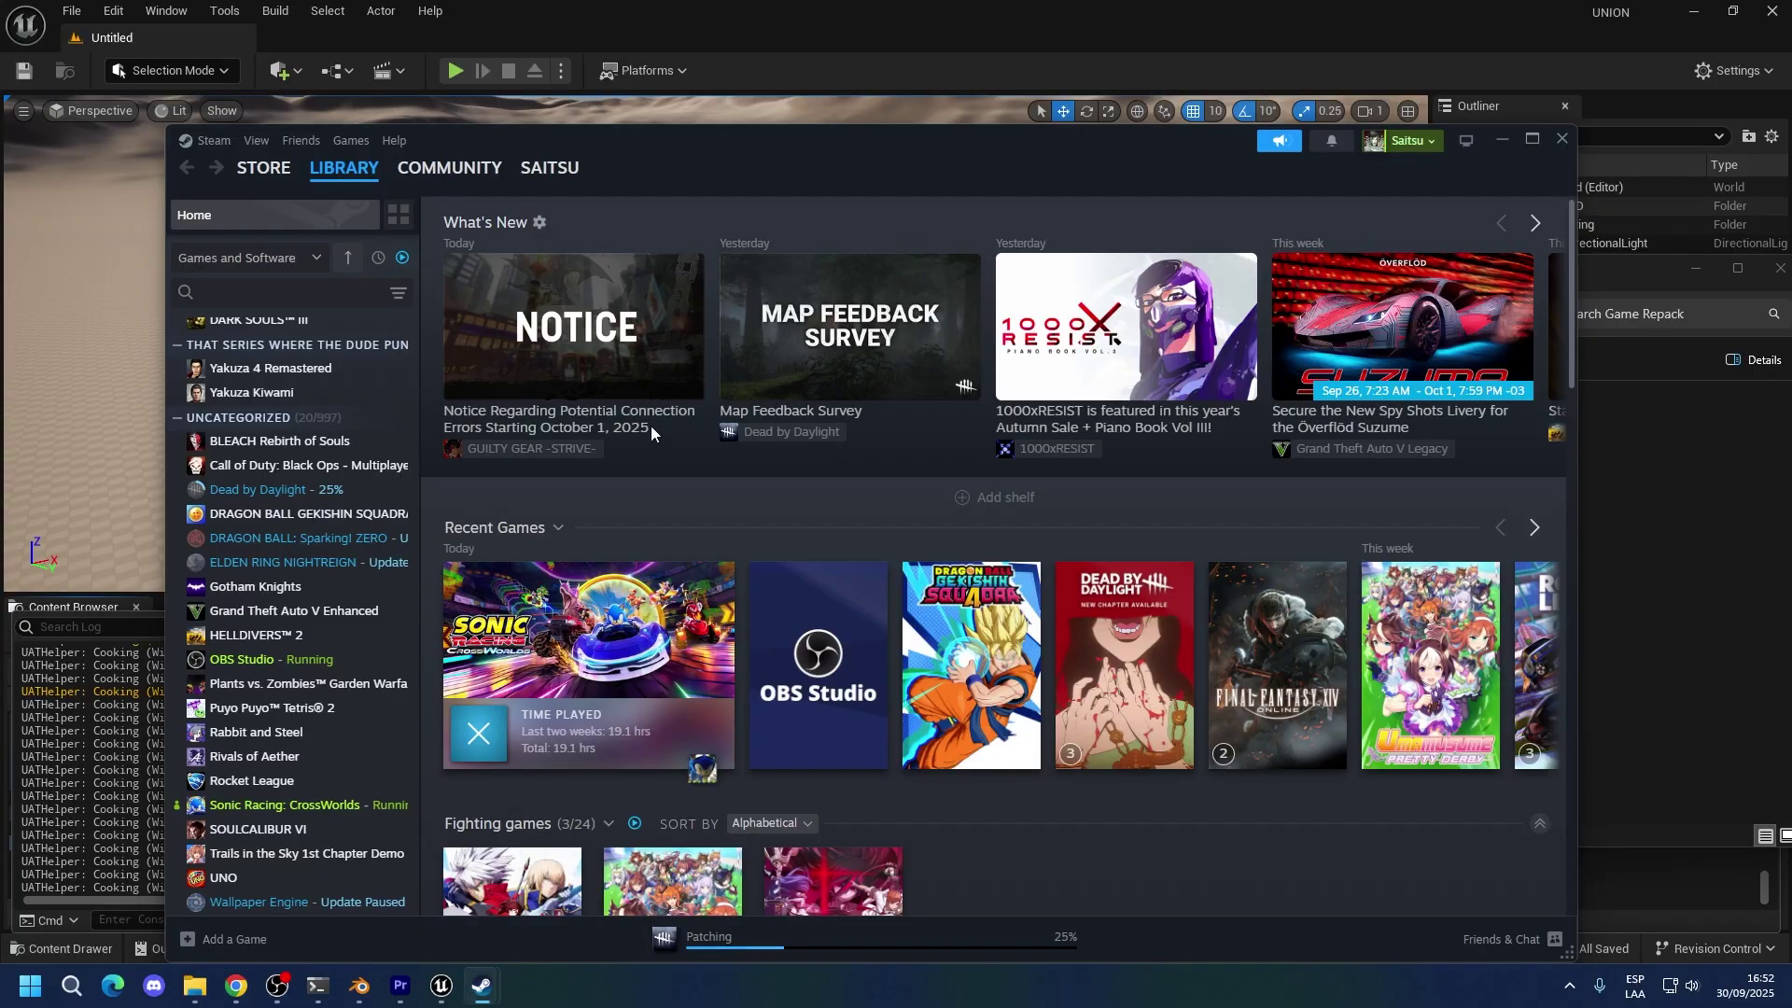
left_click(603, 19)
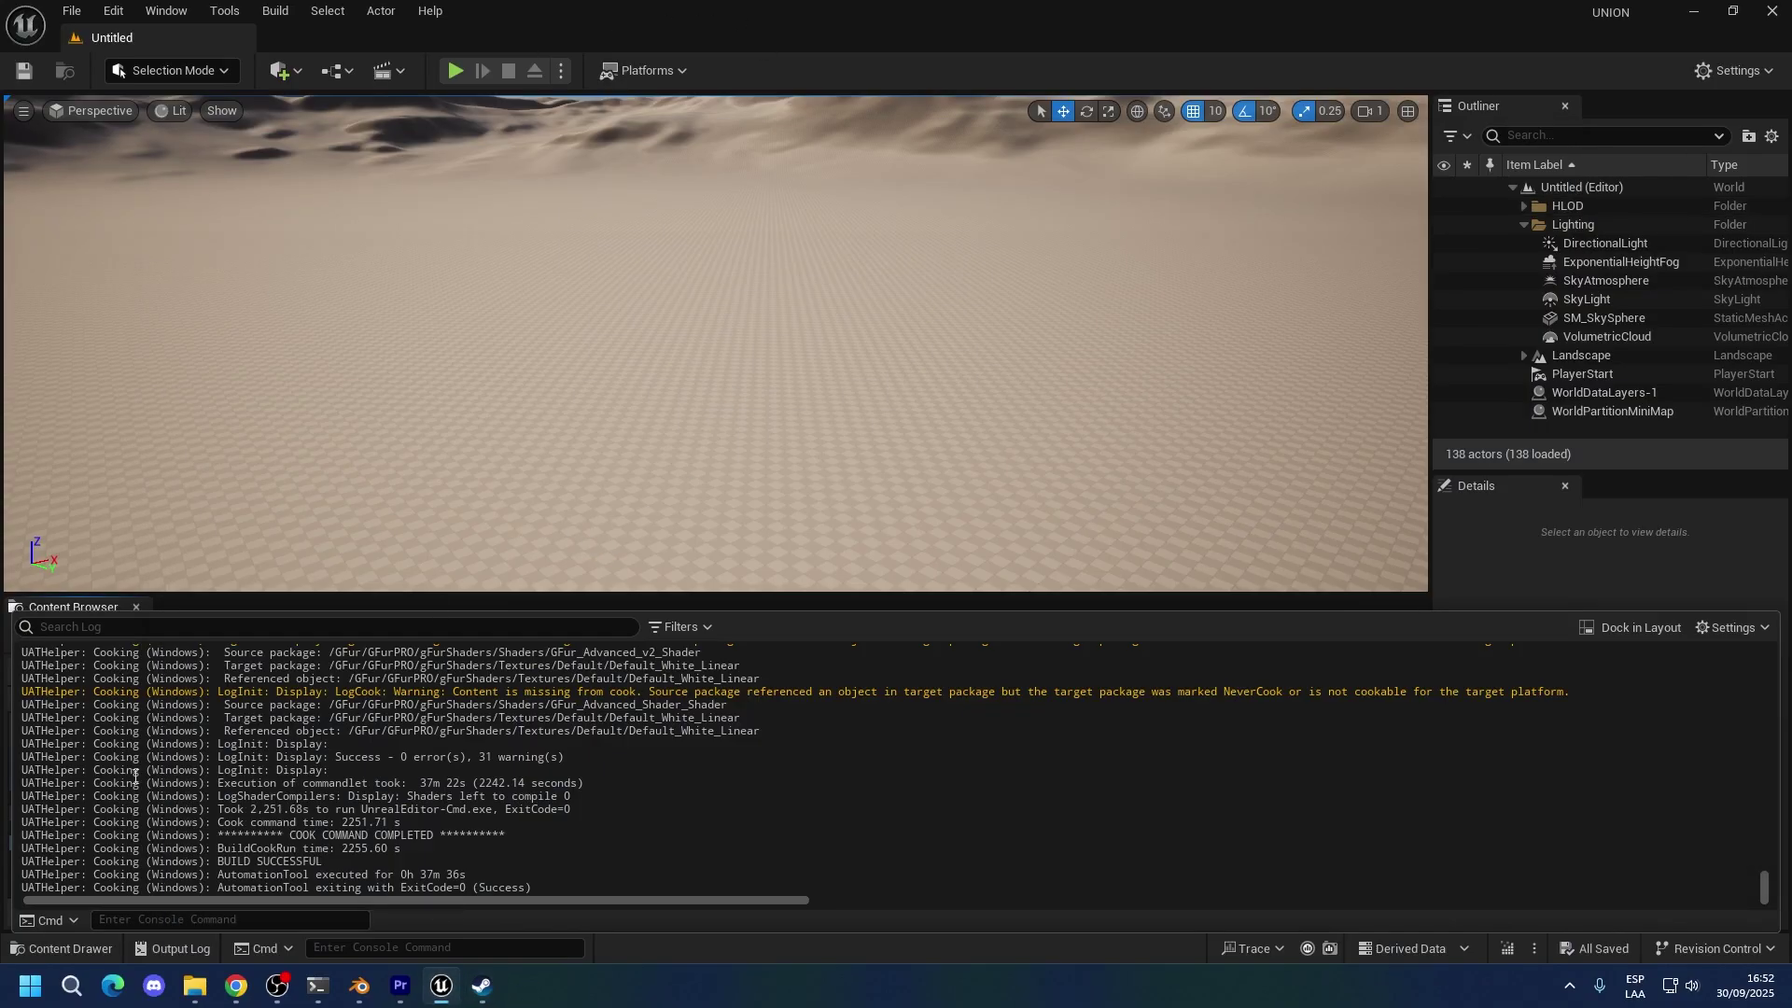
left_click(103, 943)
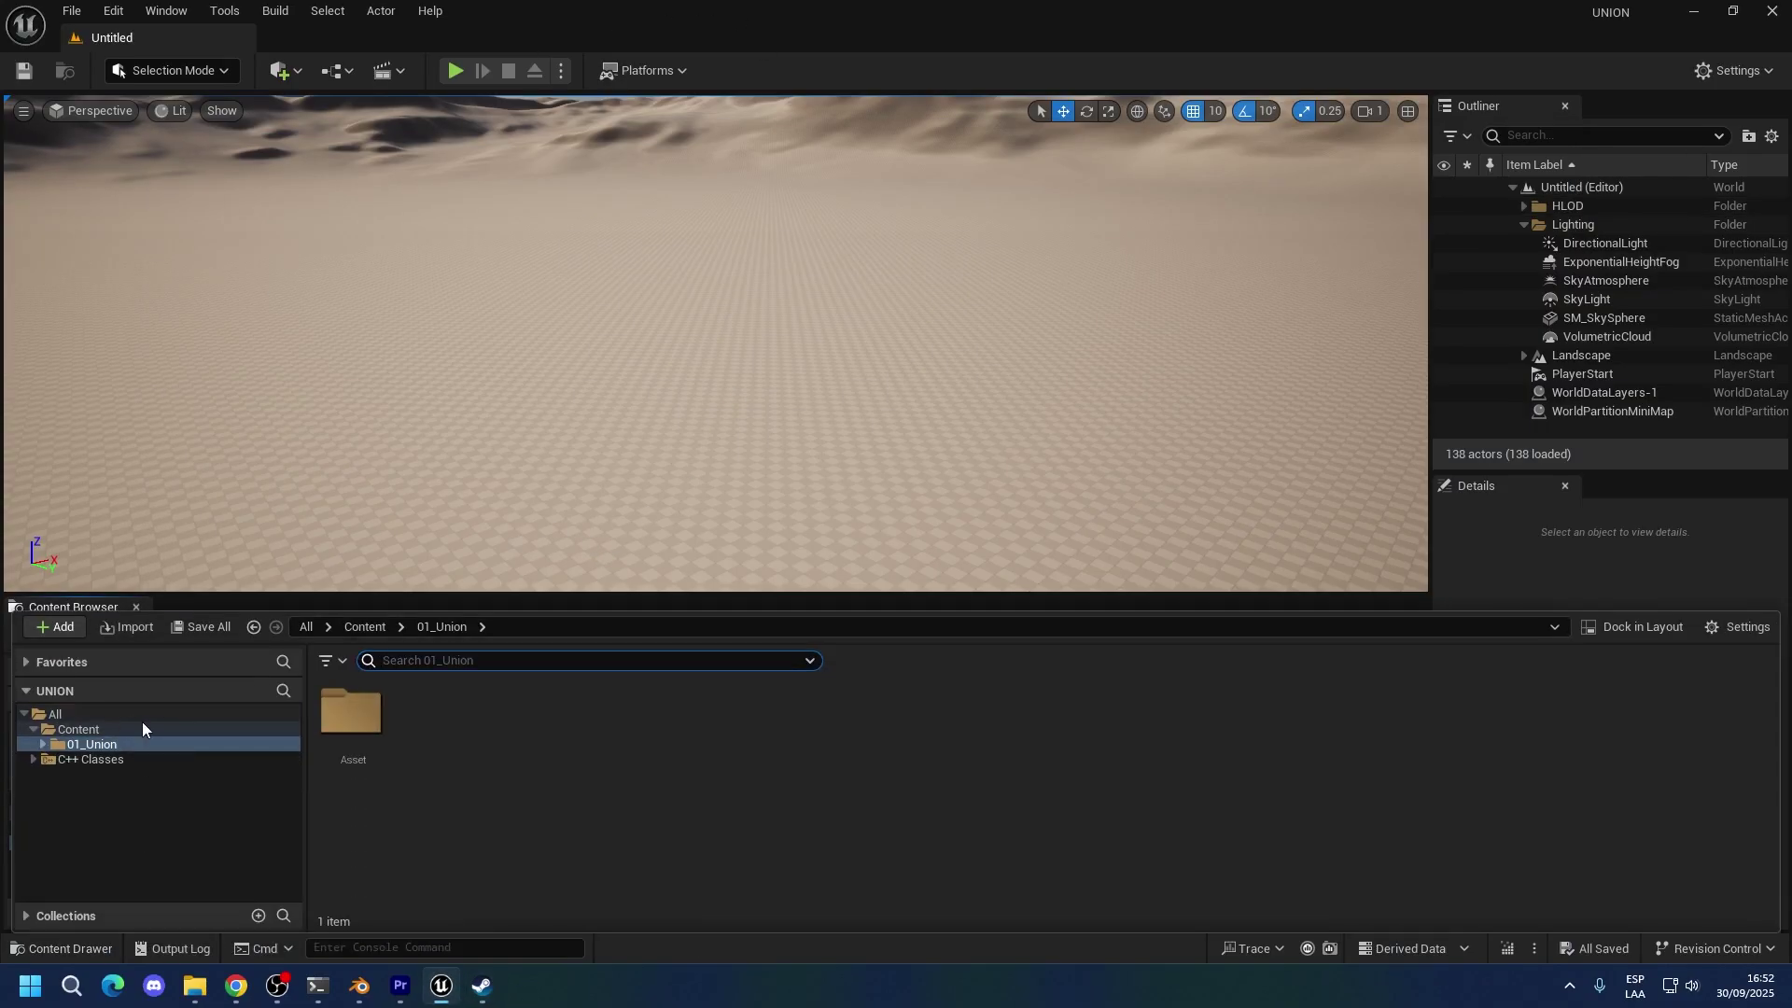
left_click(83, 950)
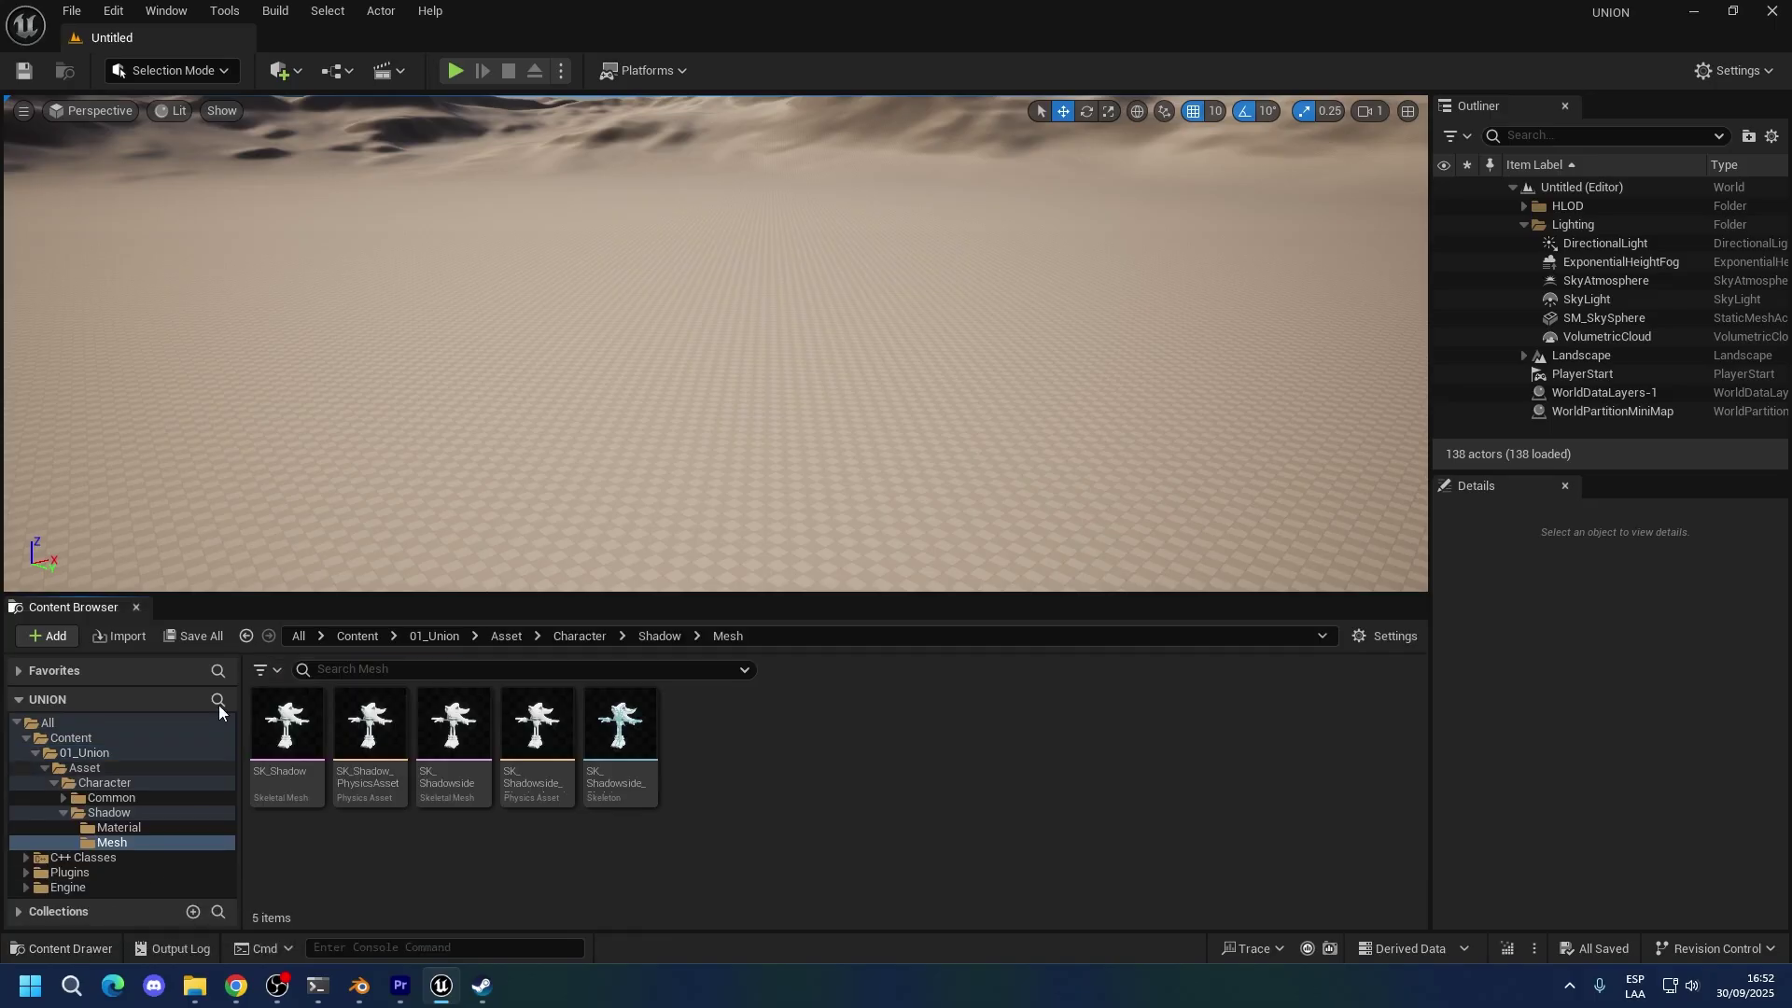
left_click(110, 828)
left_click(109, 812)
Create a new folder named Texture in Shadow and open it.
right_click(476, 840)
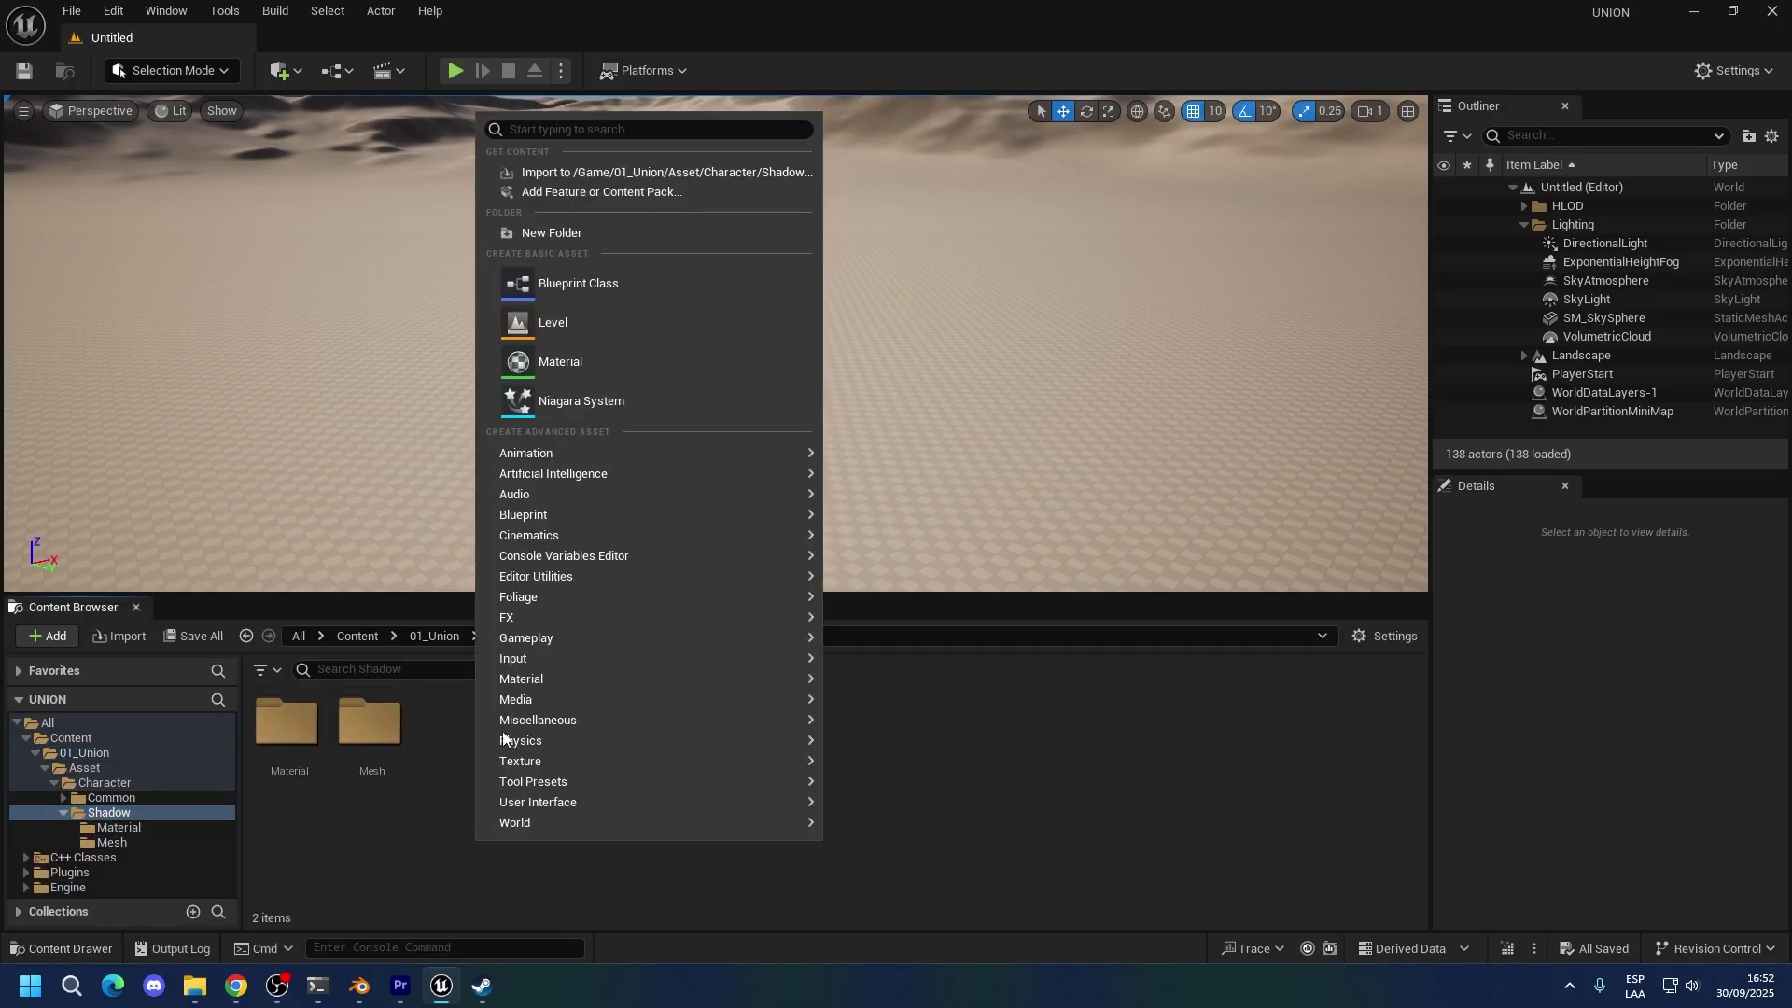
left_click(549, 237)
type("Texture")
key("Return")
double_click(454, 723)
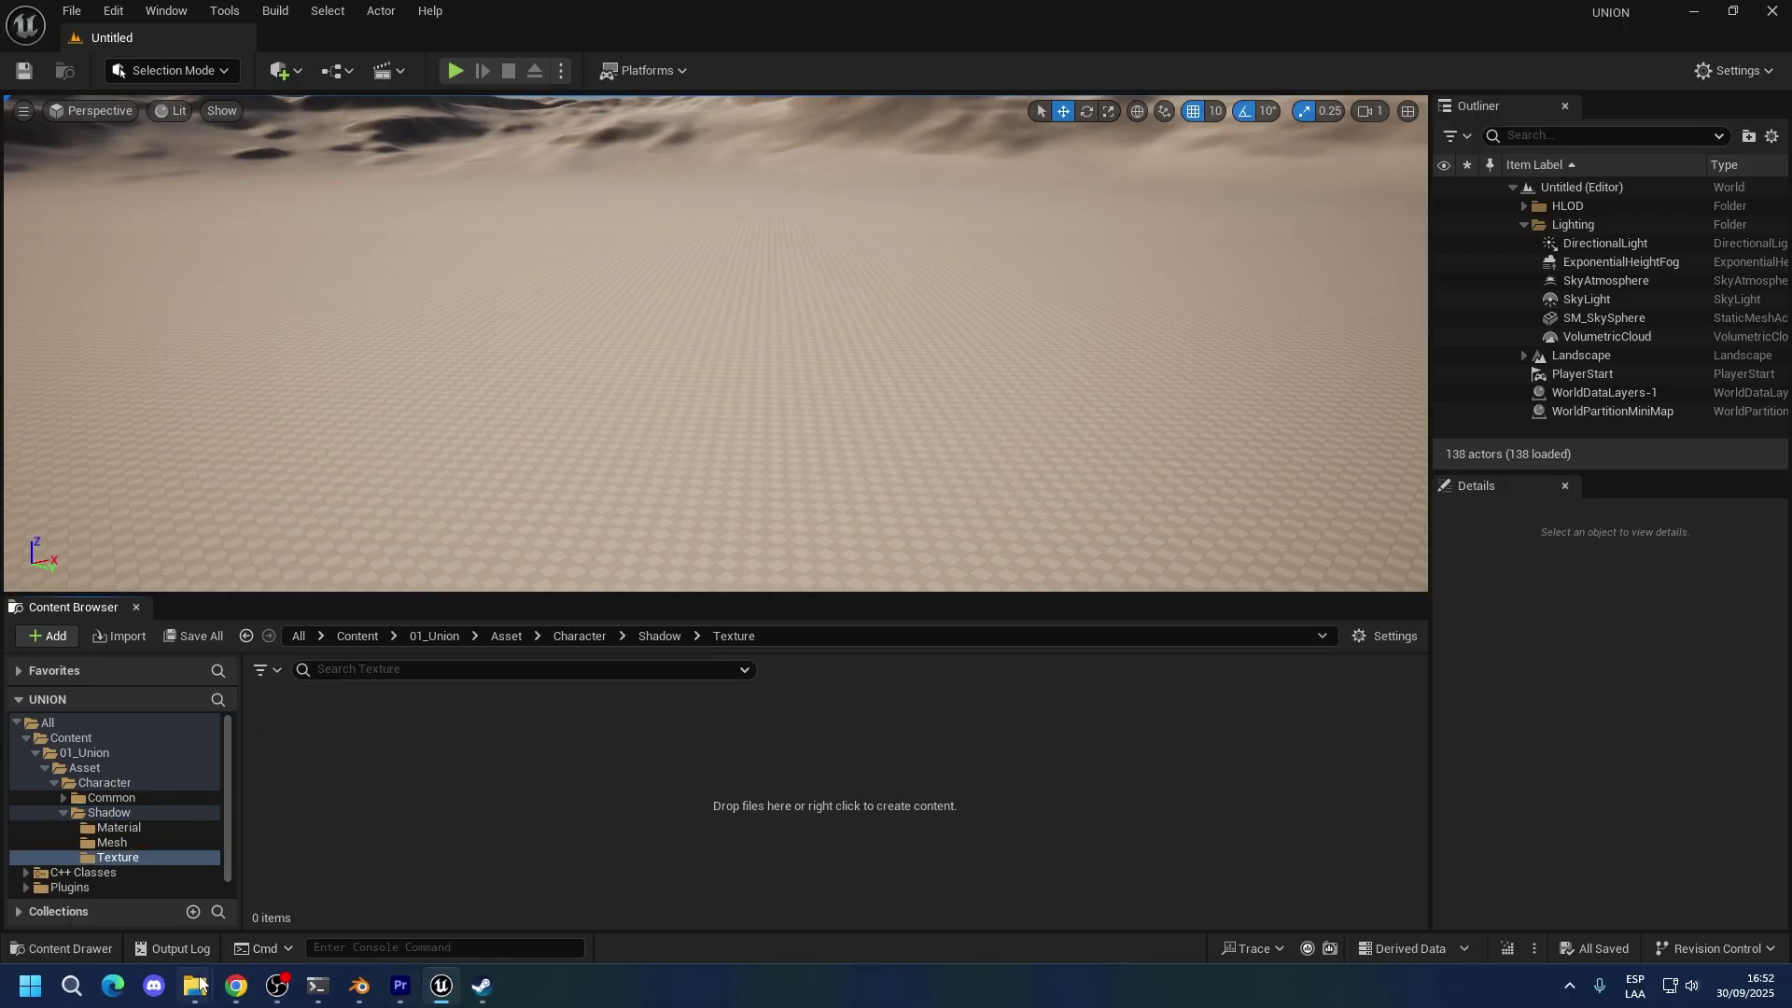
In Explorer, go to 300 (D:) and open ModdingUE4\Output\Exports.
mouse_move(198, 985)
left_click(175, 898)
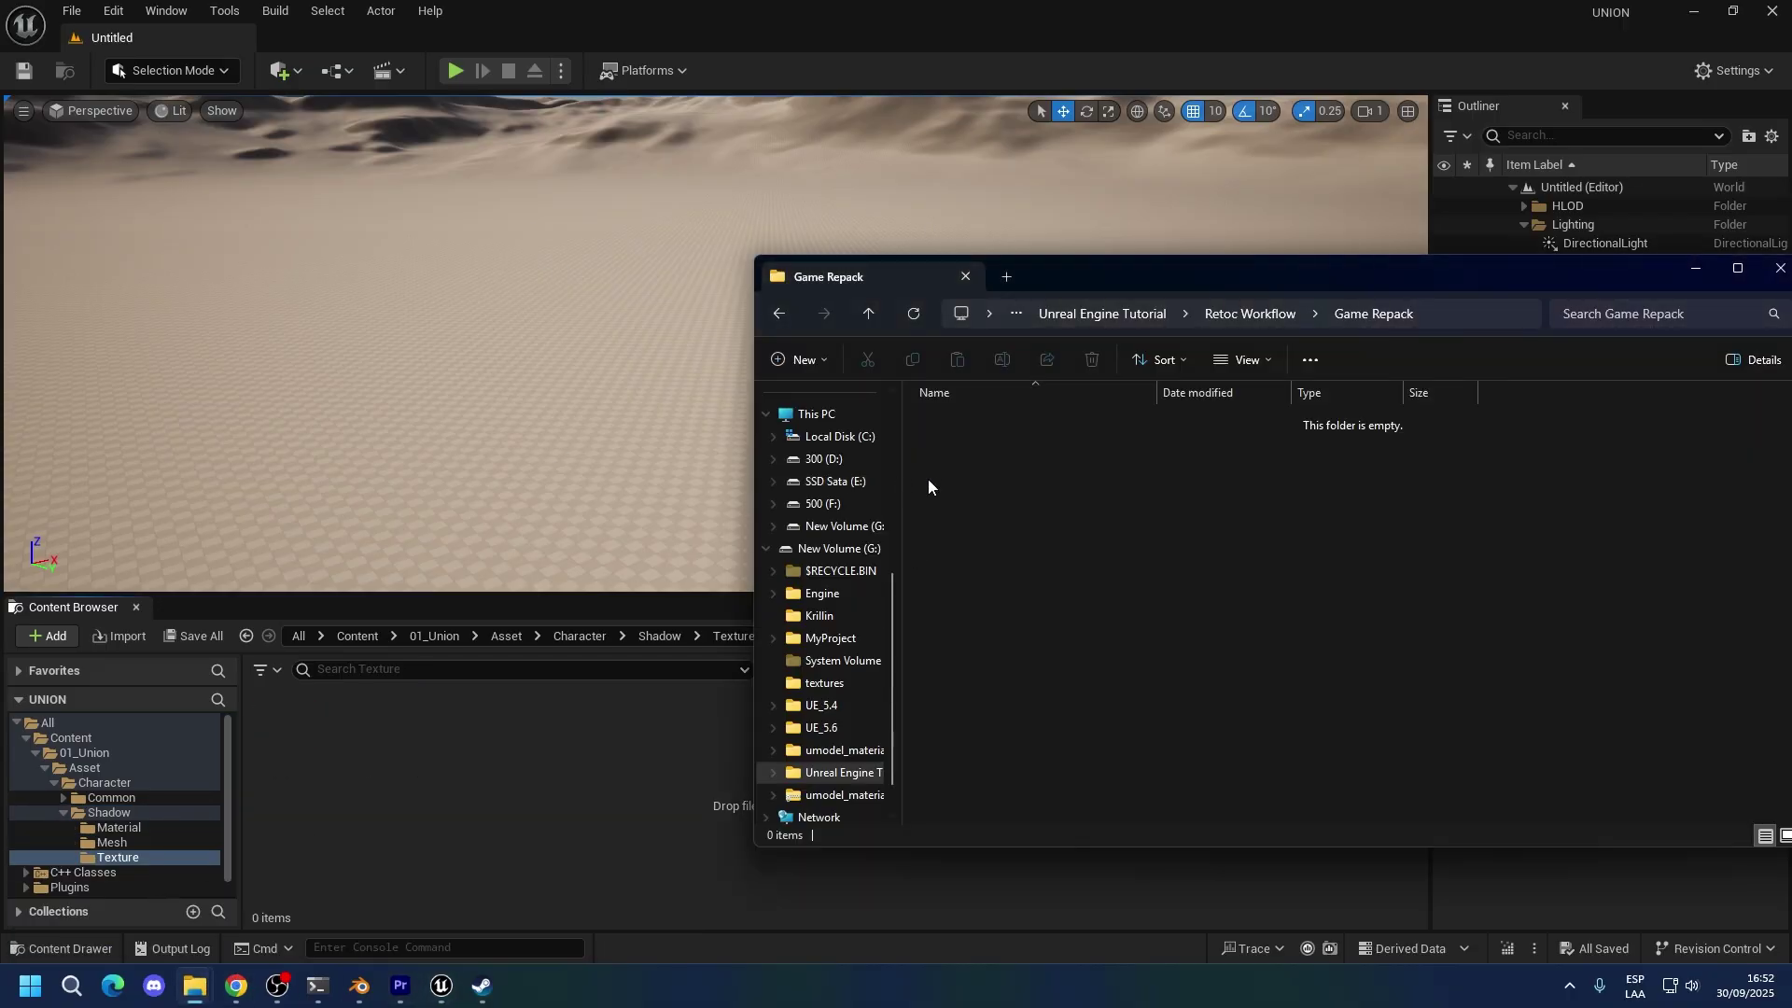
left_click(821, 458)
double_click(1100, 494)
key("o")
key("Return")
key("e")
key("l")
key("b")
key("e")
key("Return")
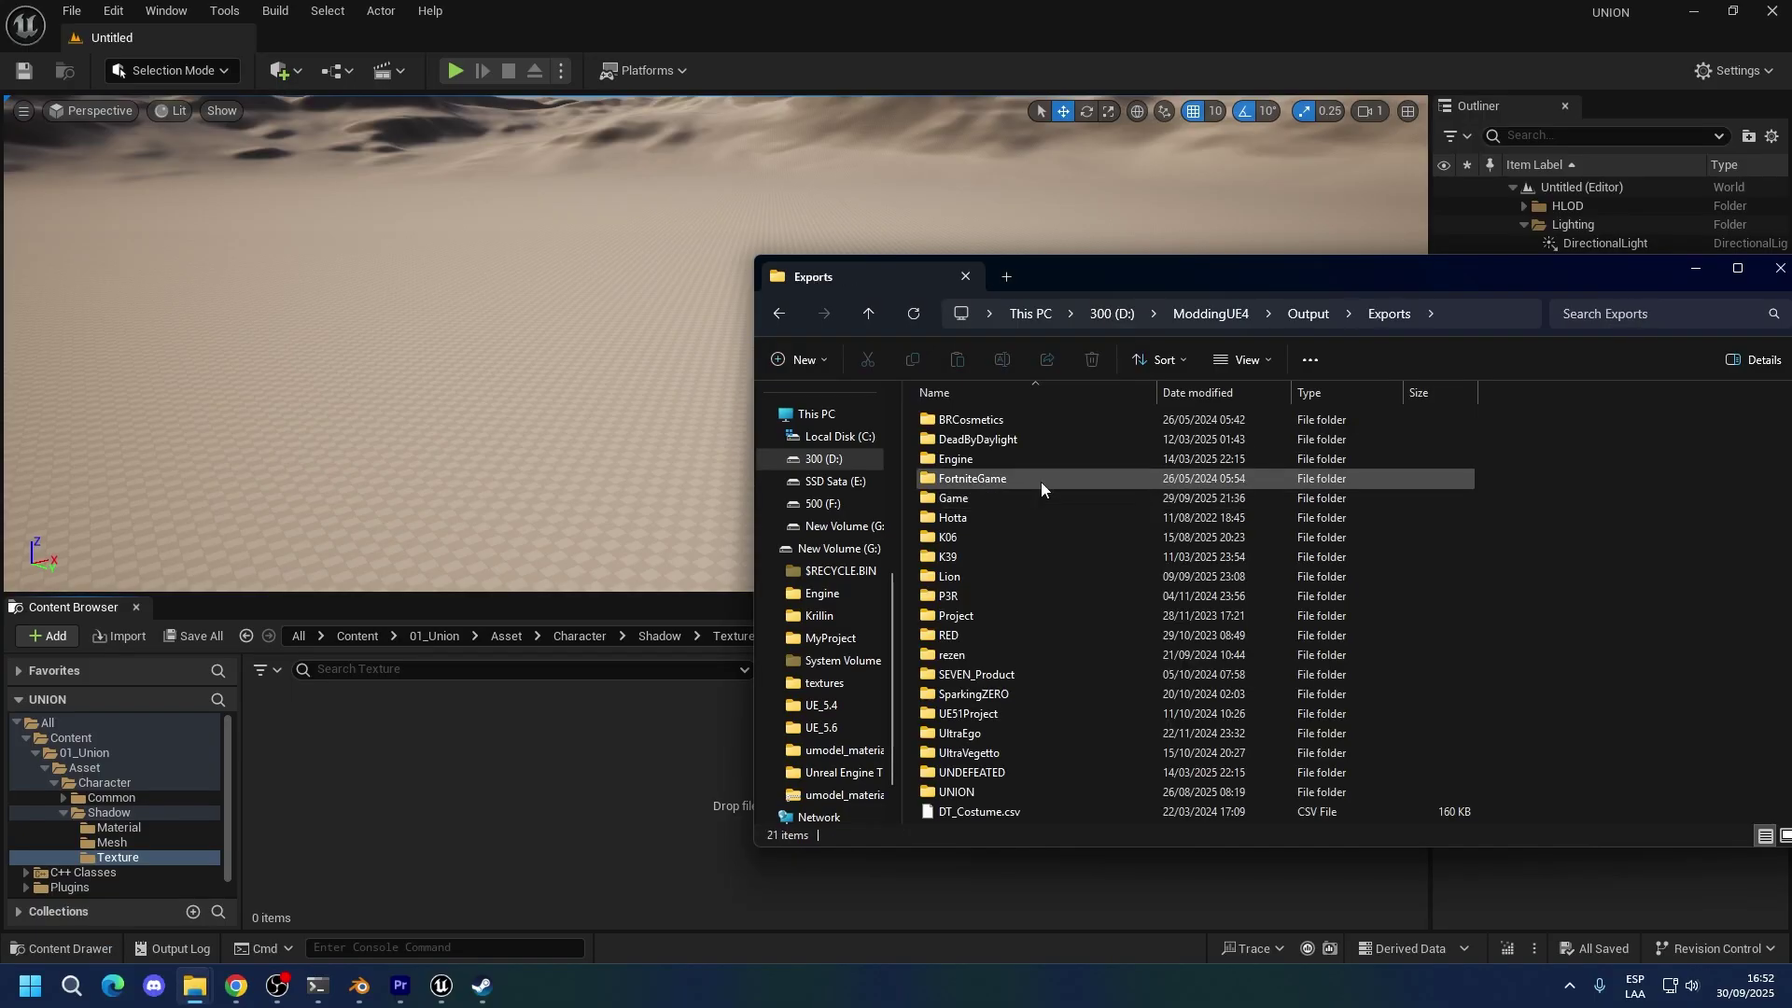
Open UNION\Content\01_Union\Asset\Character\Shadow\Texture and select T_Shadow_body_L_Bc.psd.
double_click(954, 793)
key("Return")
key("0")
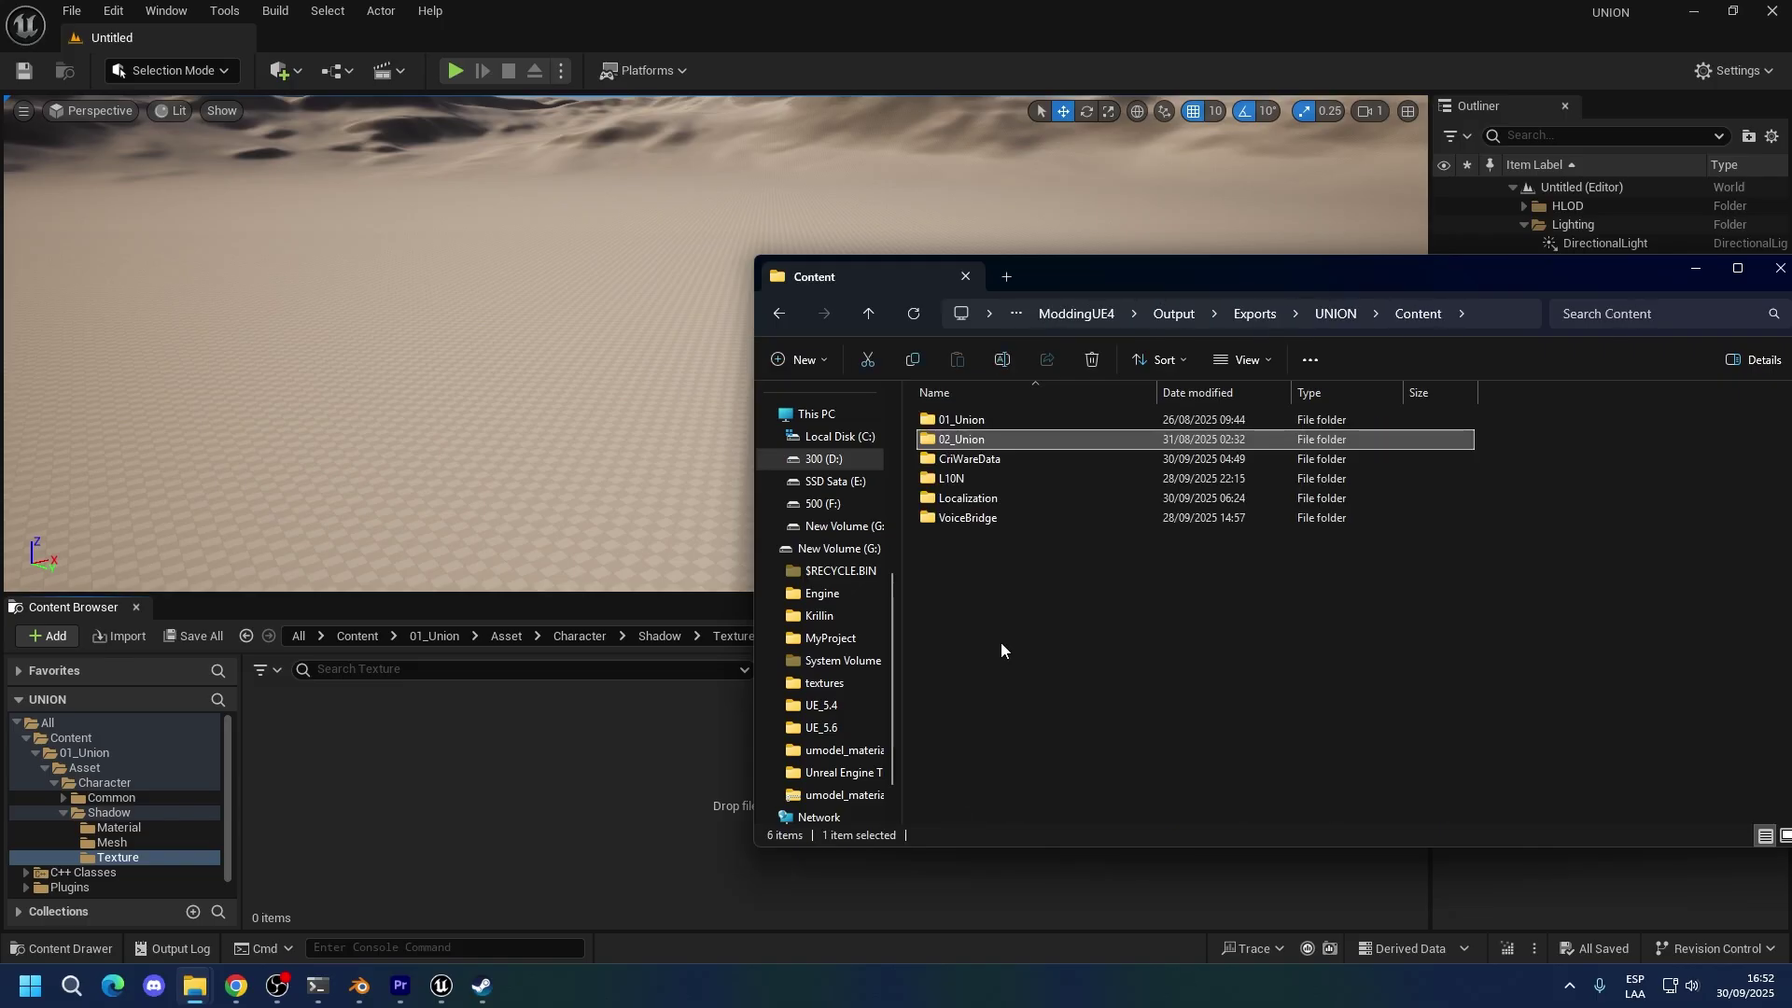
key("Return")
key("a")
key("Return")
key("c")
key("Return")
key("s")
key("Return")
key("t")
key("Return")
mouse_move(982, 484)
left_mouse_down()
mouse_move(1199, 746)
mouse_move(994, 489)
left_mouse_up()
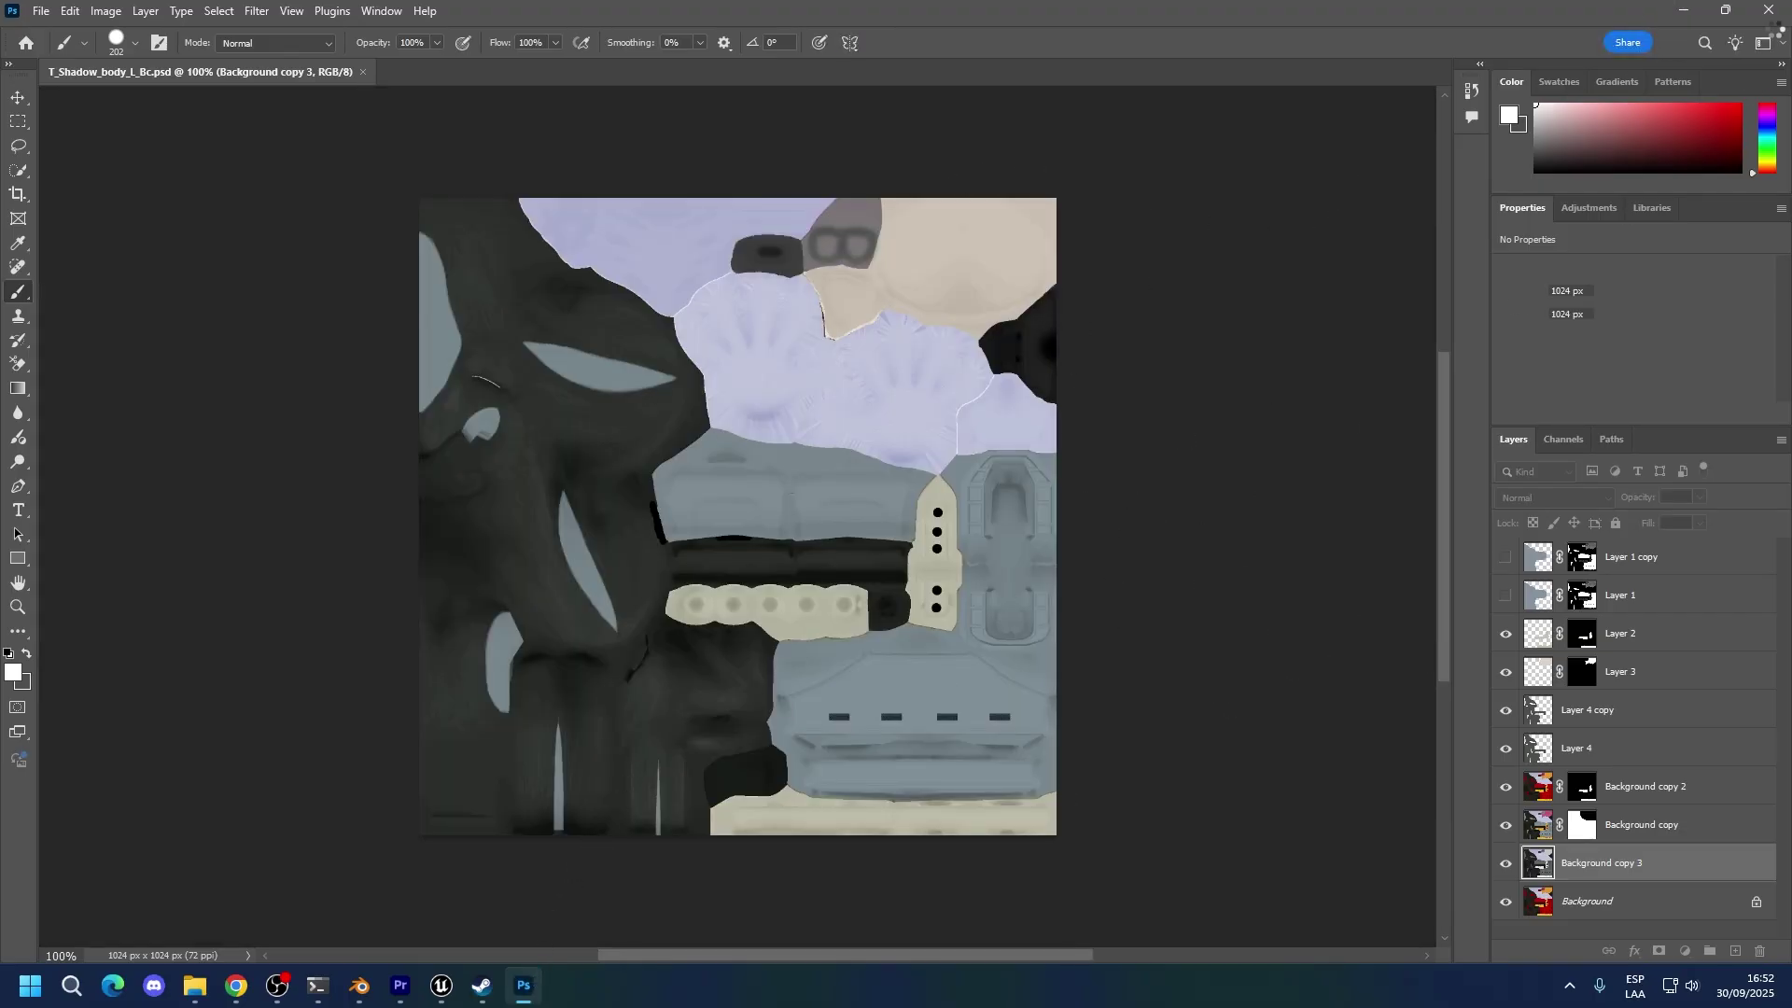
Import T_Shadow_body_L_Bc.psd into Unreal's Shadow Texture folder, open it and save.
left_click(441, 985)
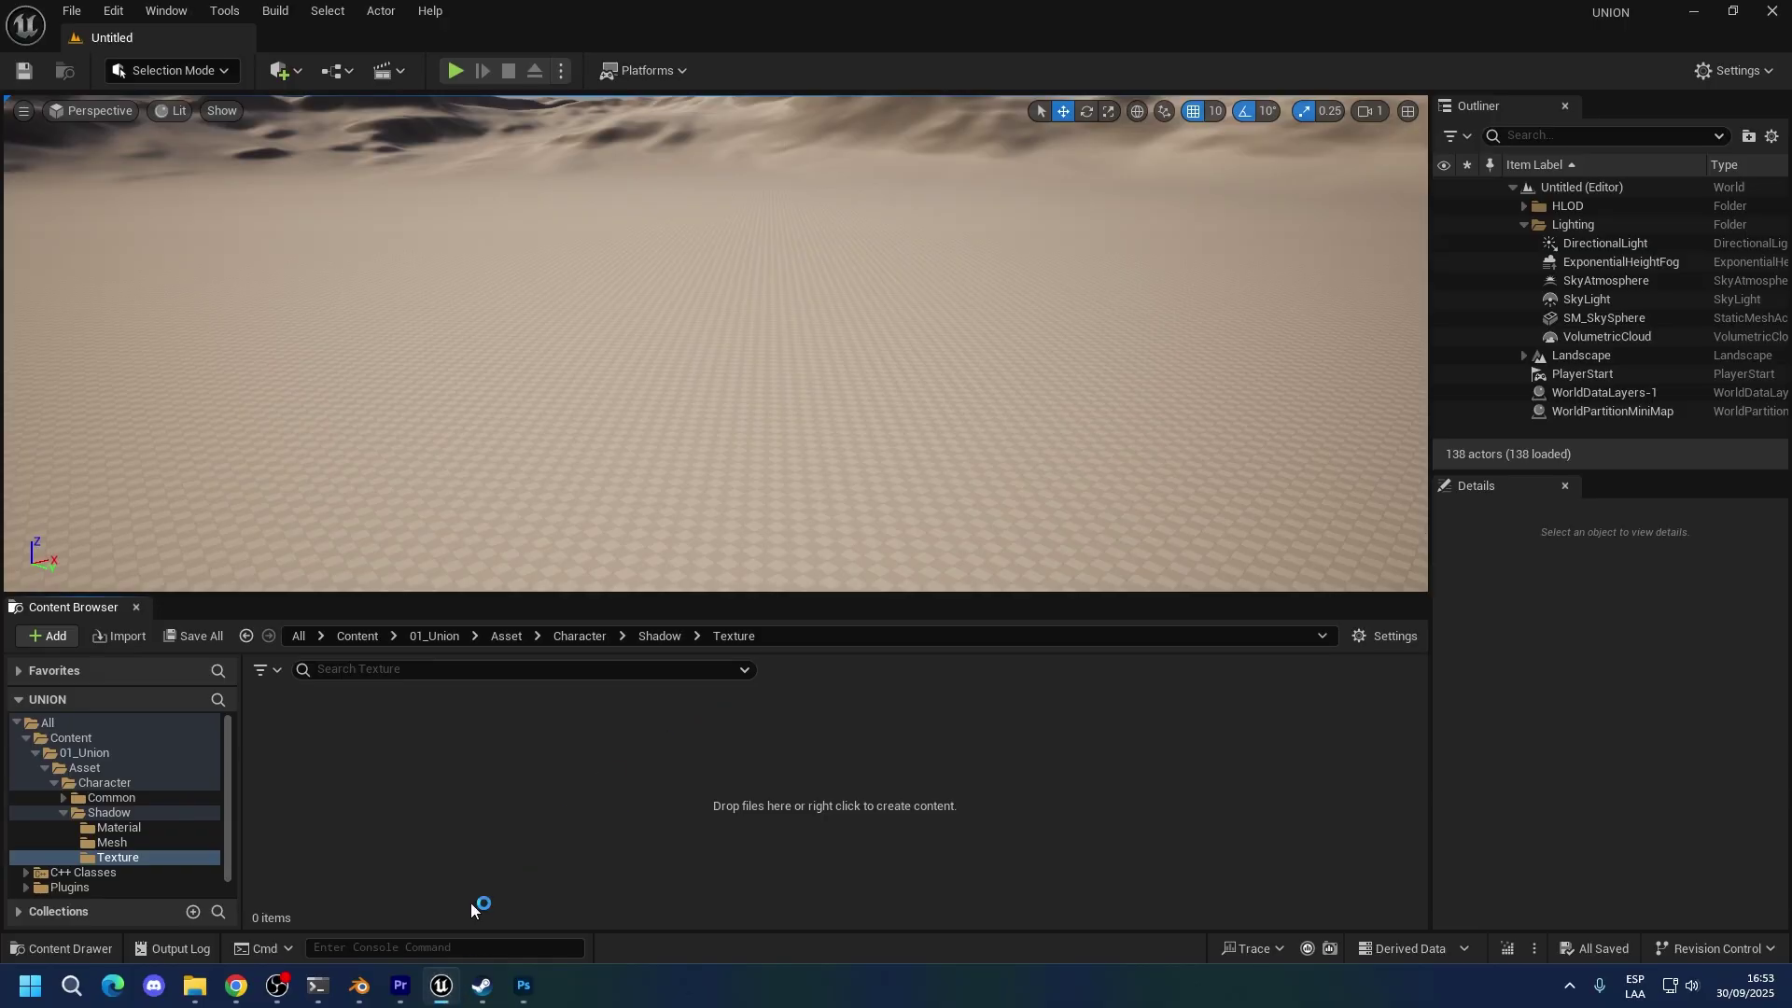
mouse_move(193, 989)
left_click(84, 873)
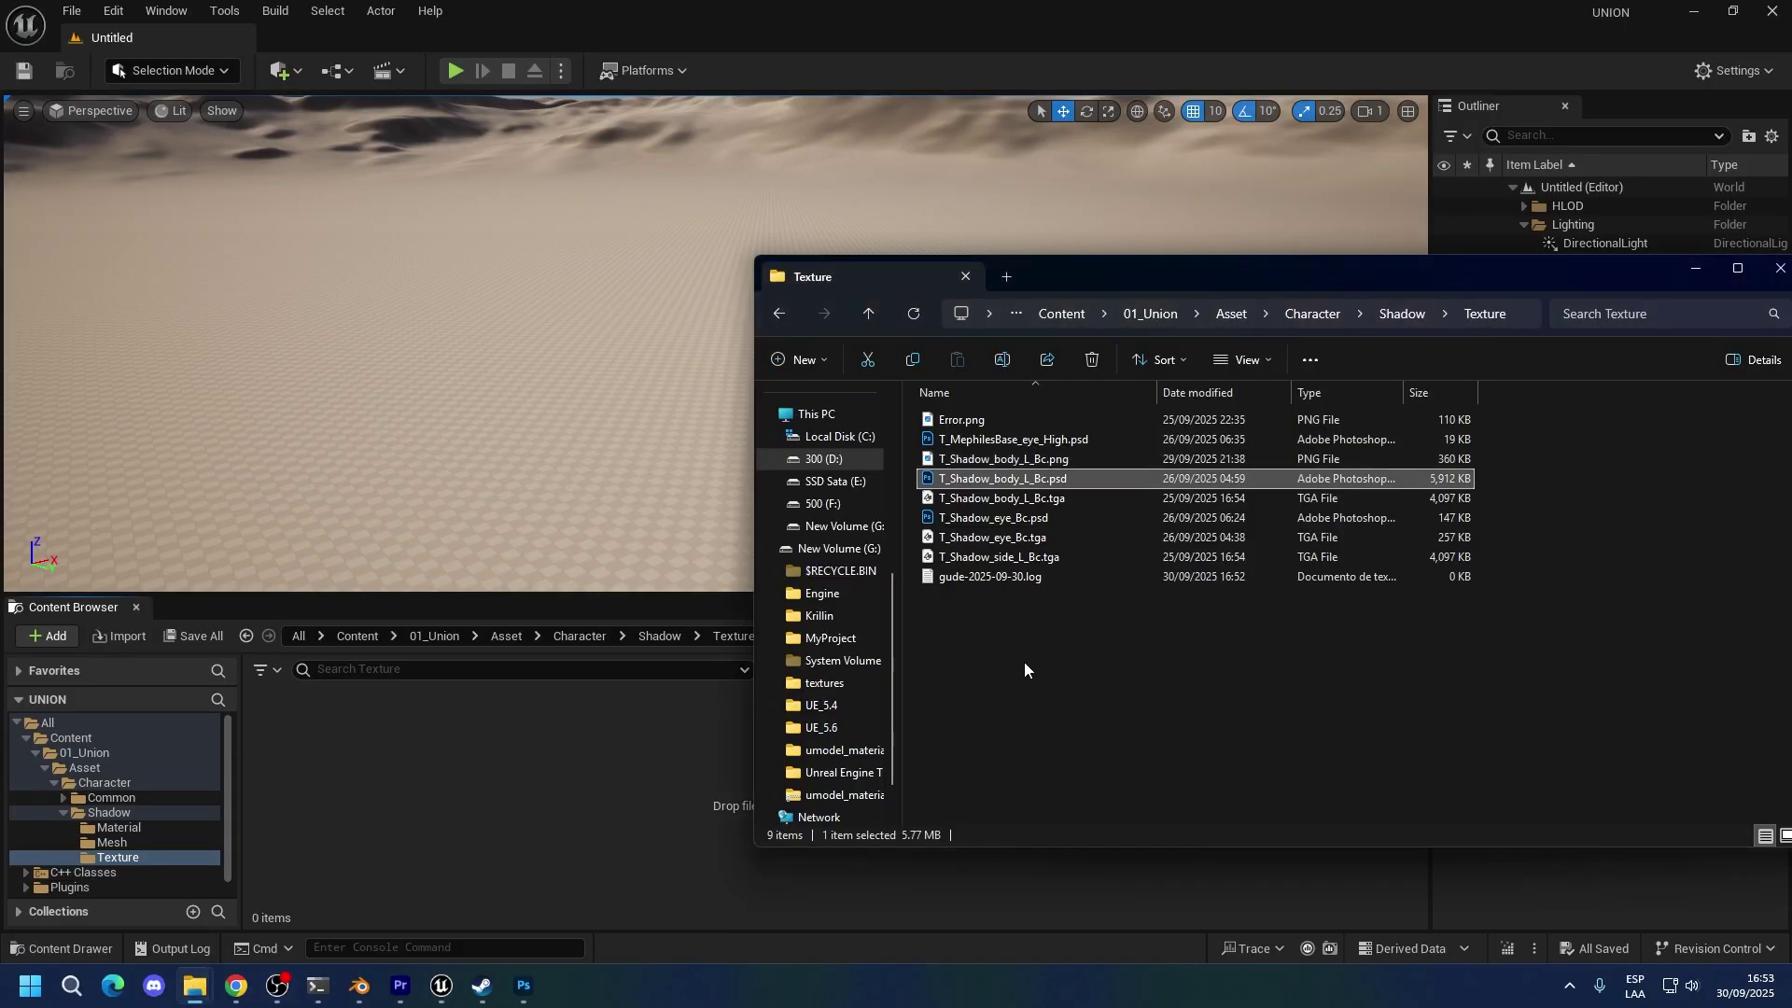
left_click_drag(1026, 481, 434, 859)
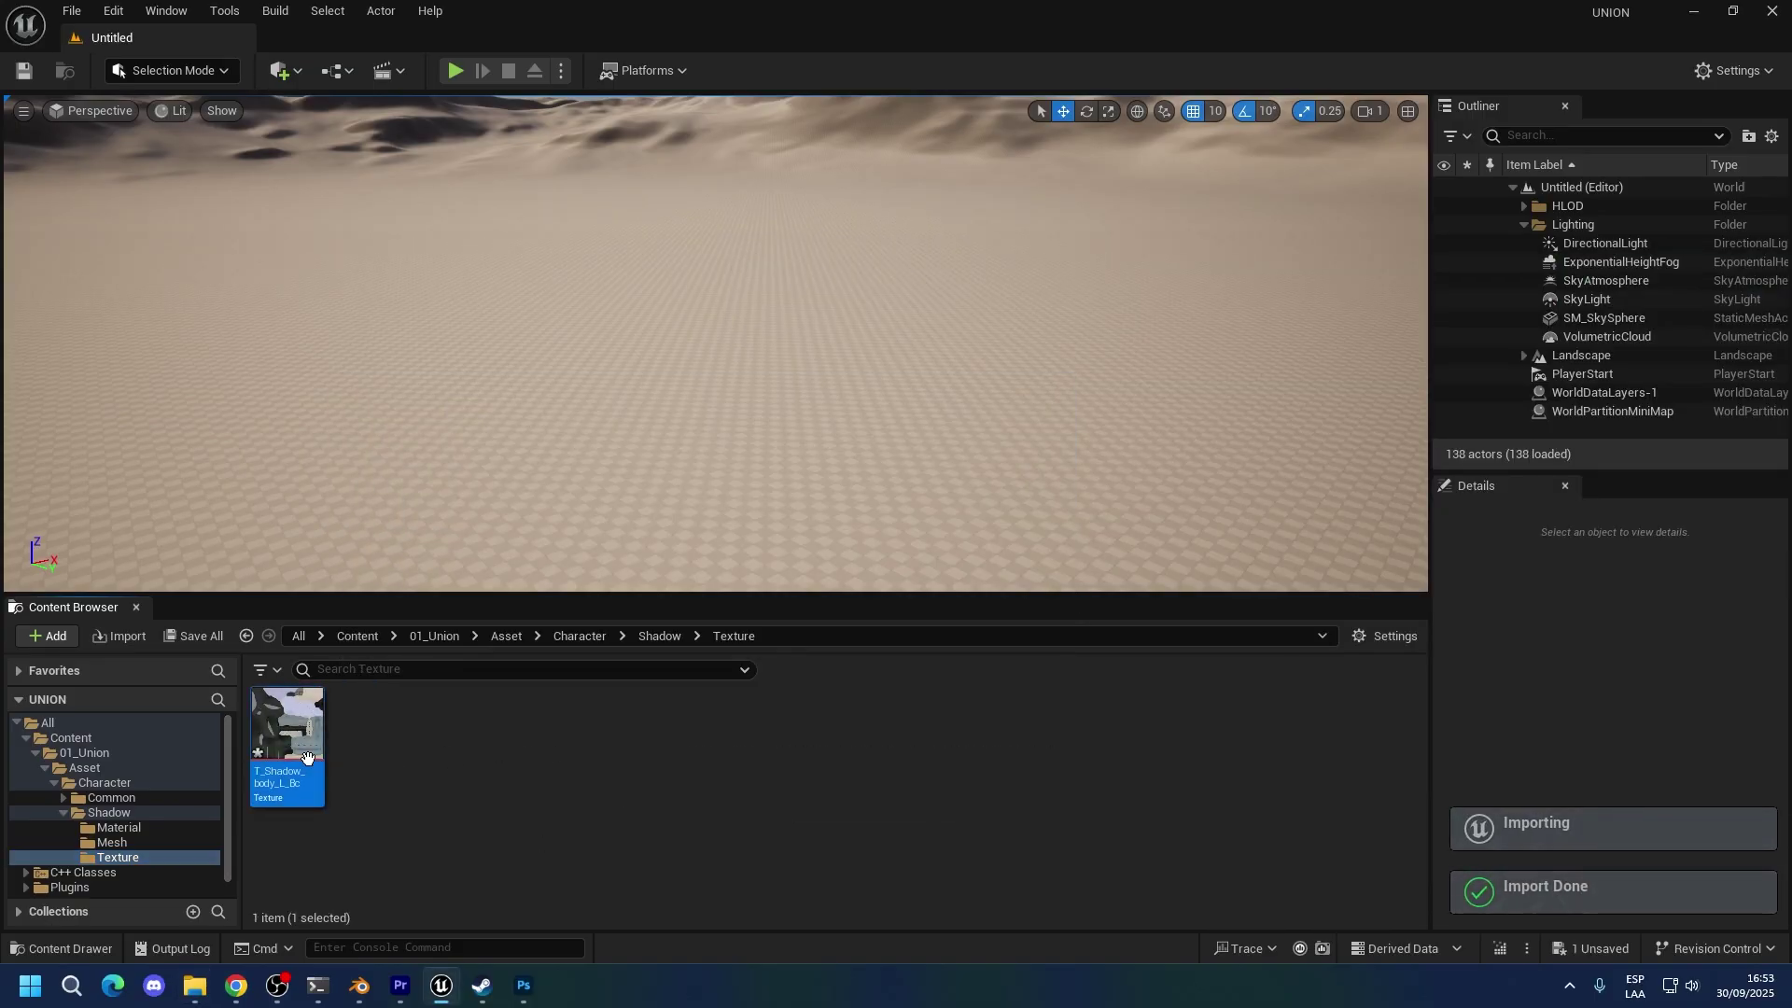
key("ctrl+e")
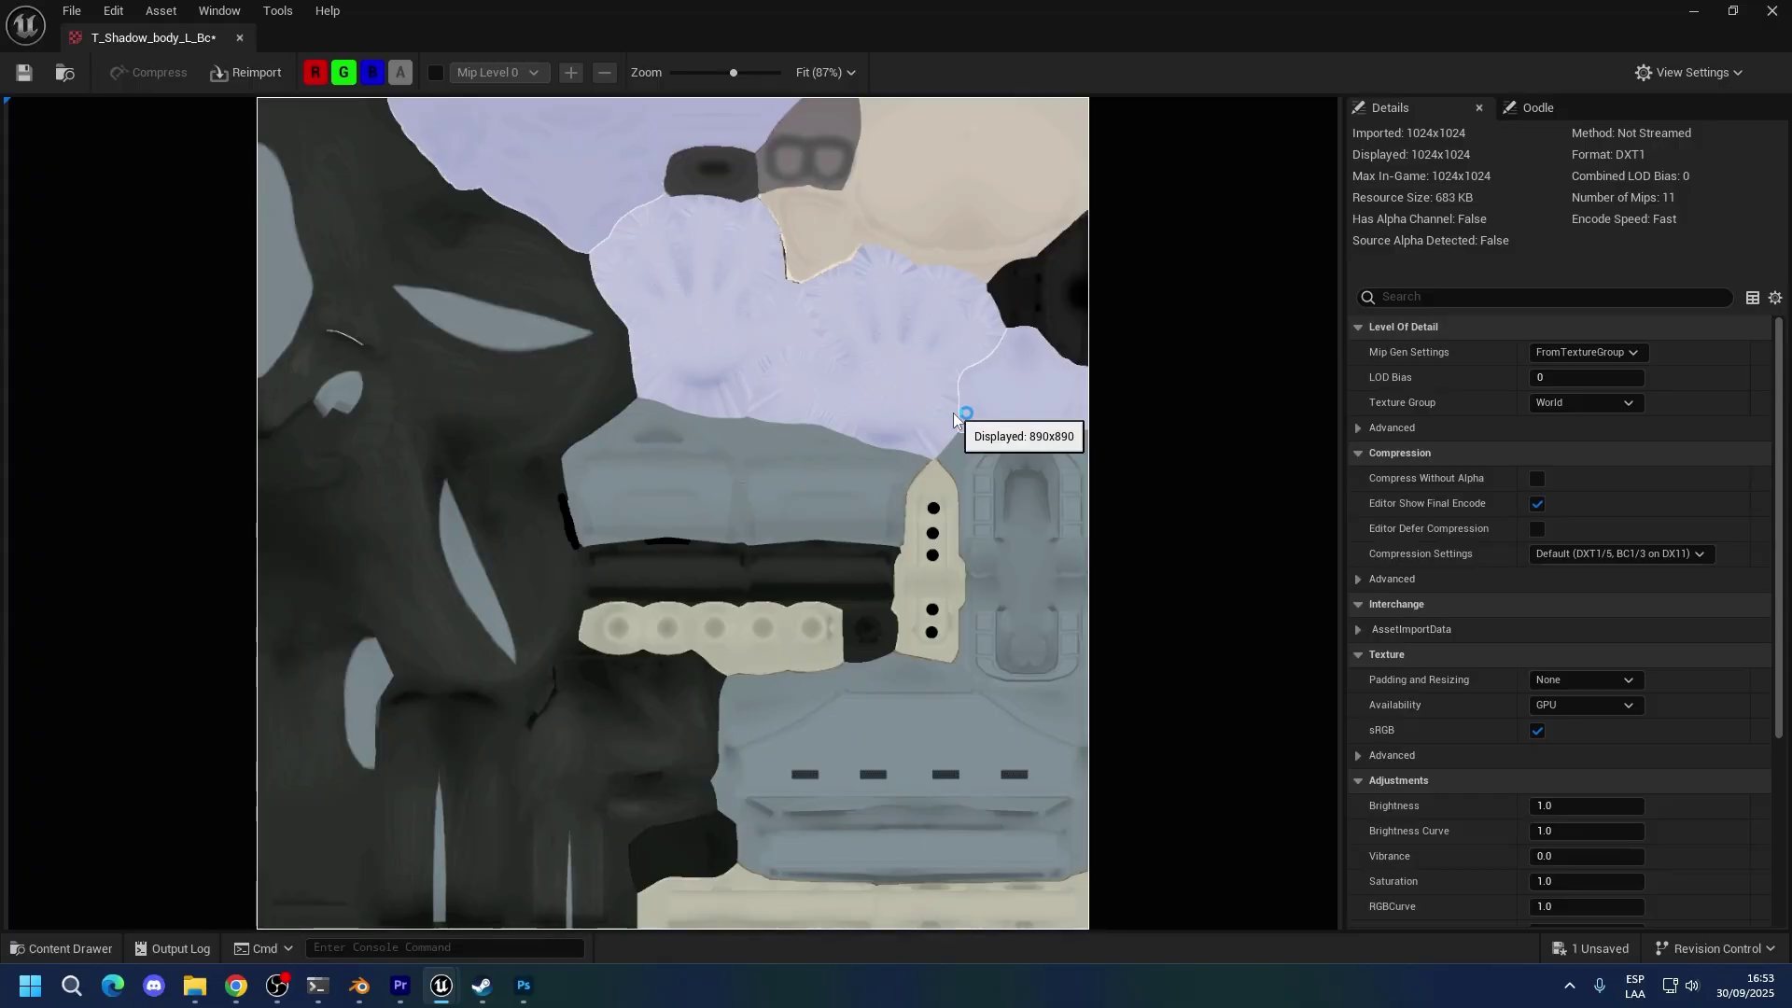
key("ctrl+s")
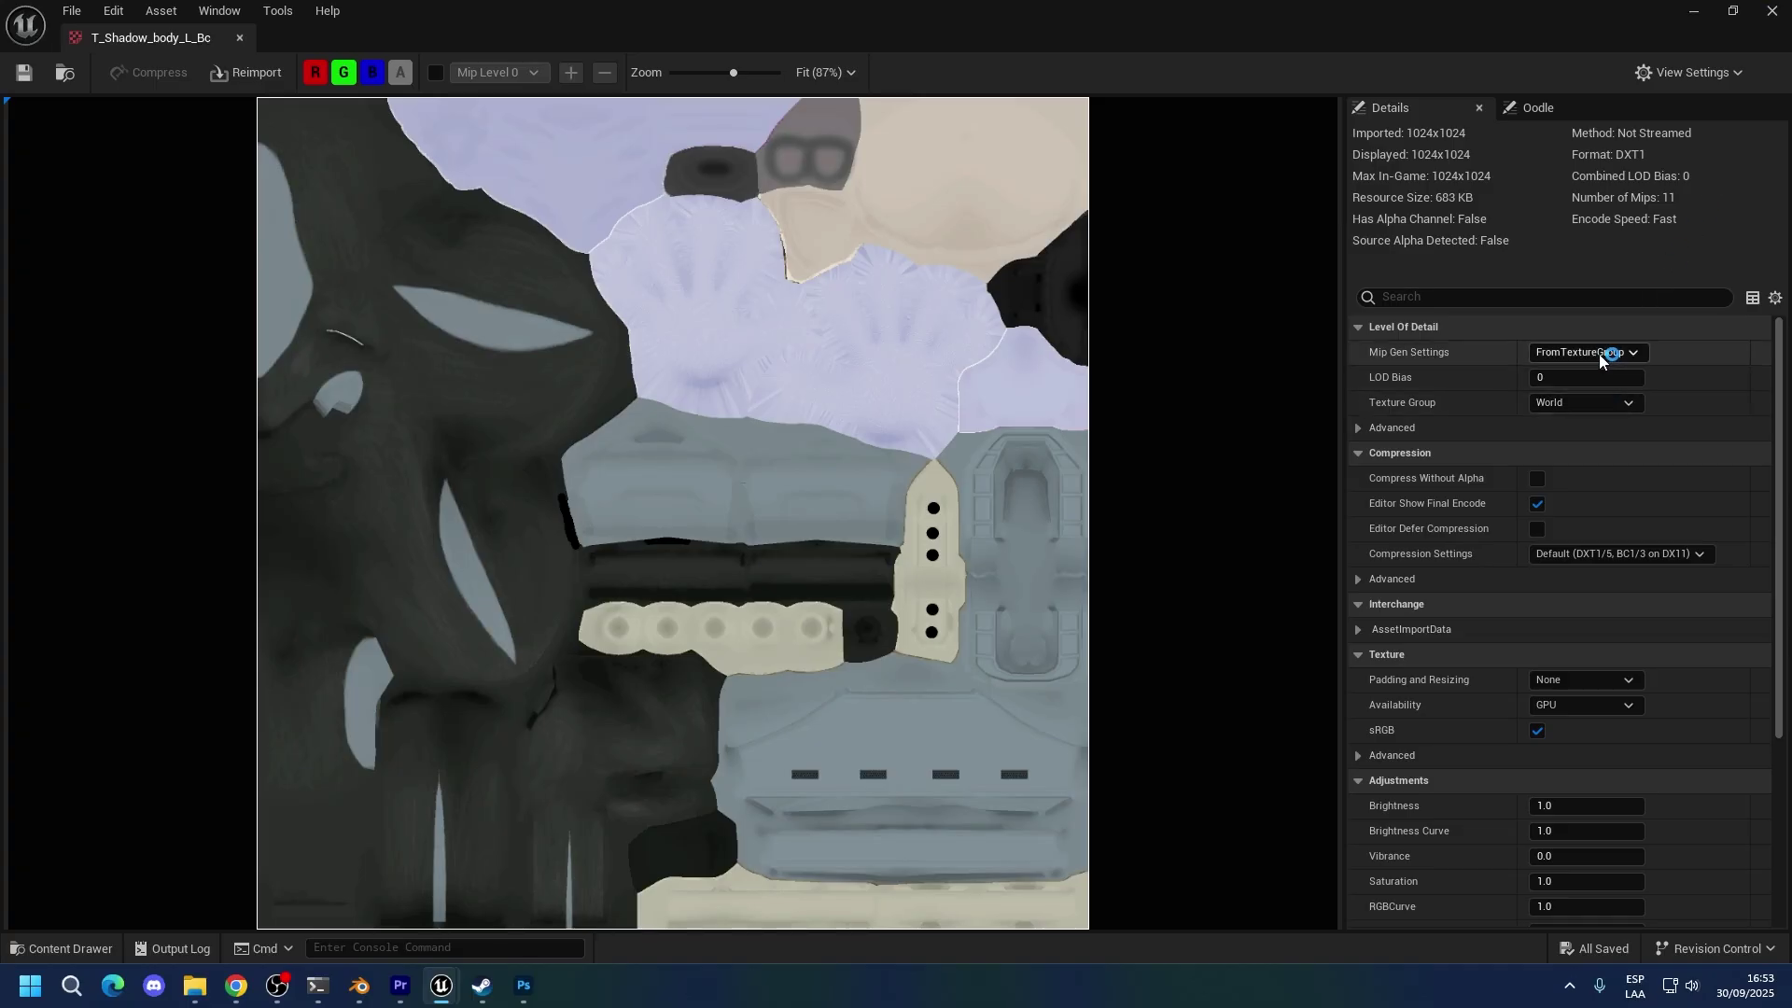
Set the body texture's compression to BC7 and close the texture viewer.
left_click(1583, 556)
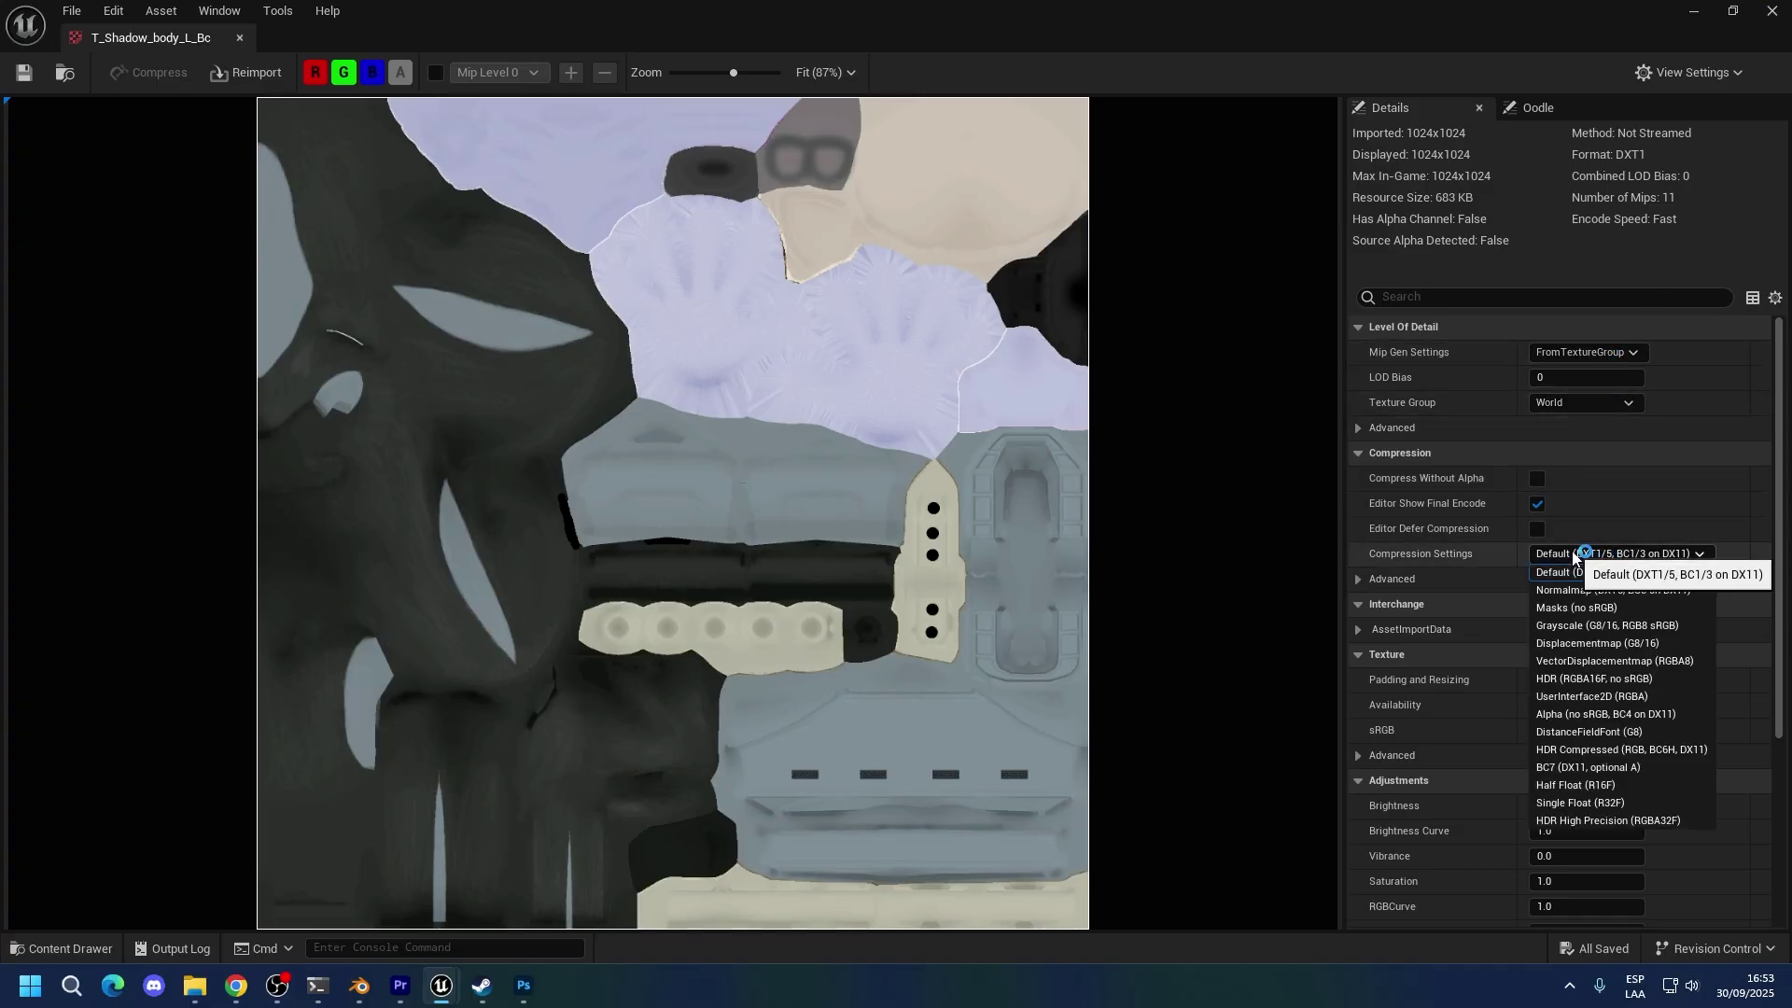
left_click(1569, 768)
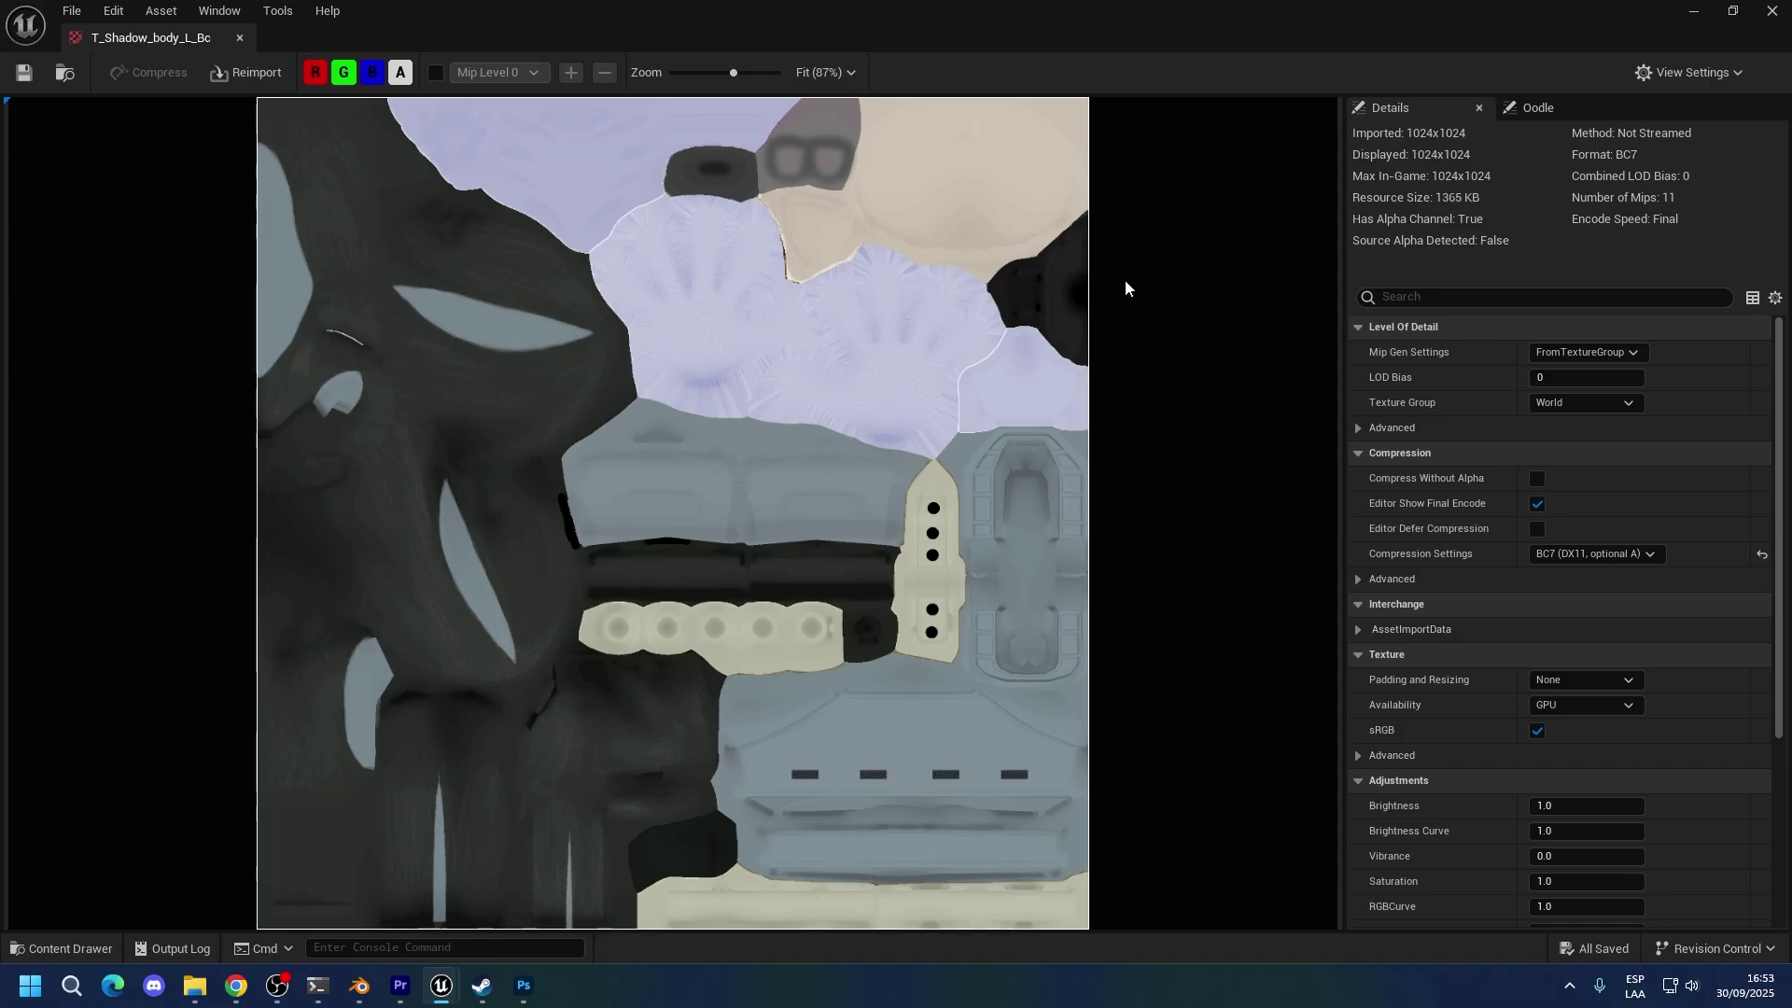
left_click(1774, 11)
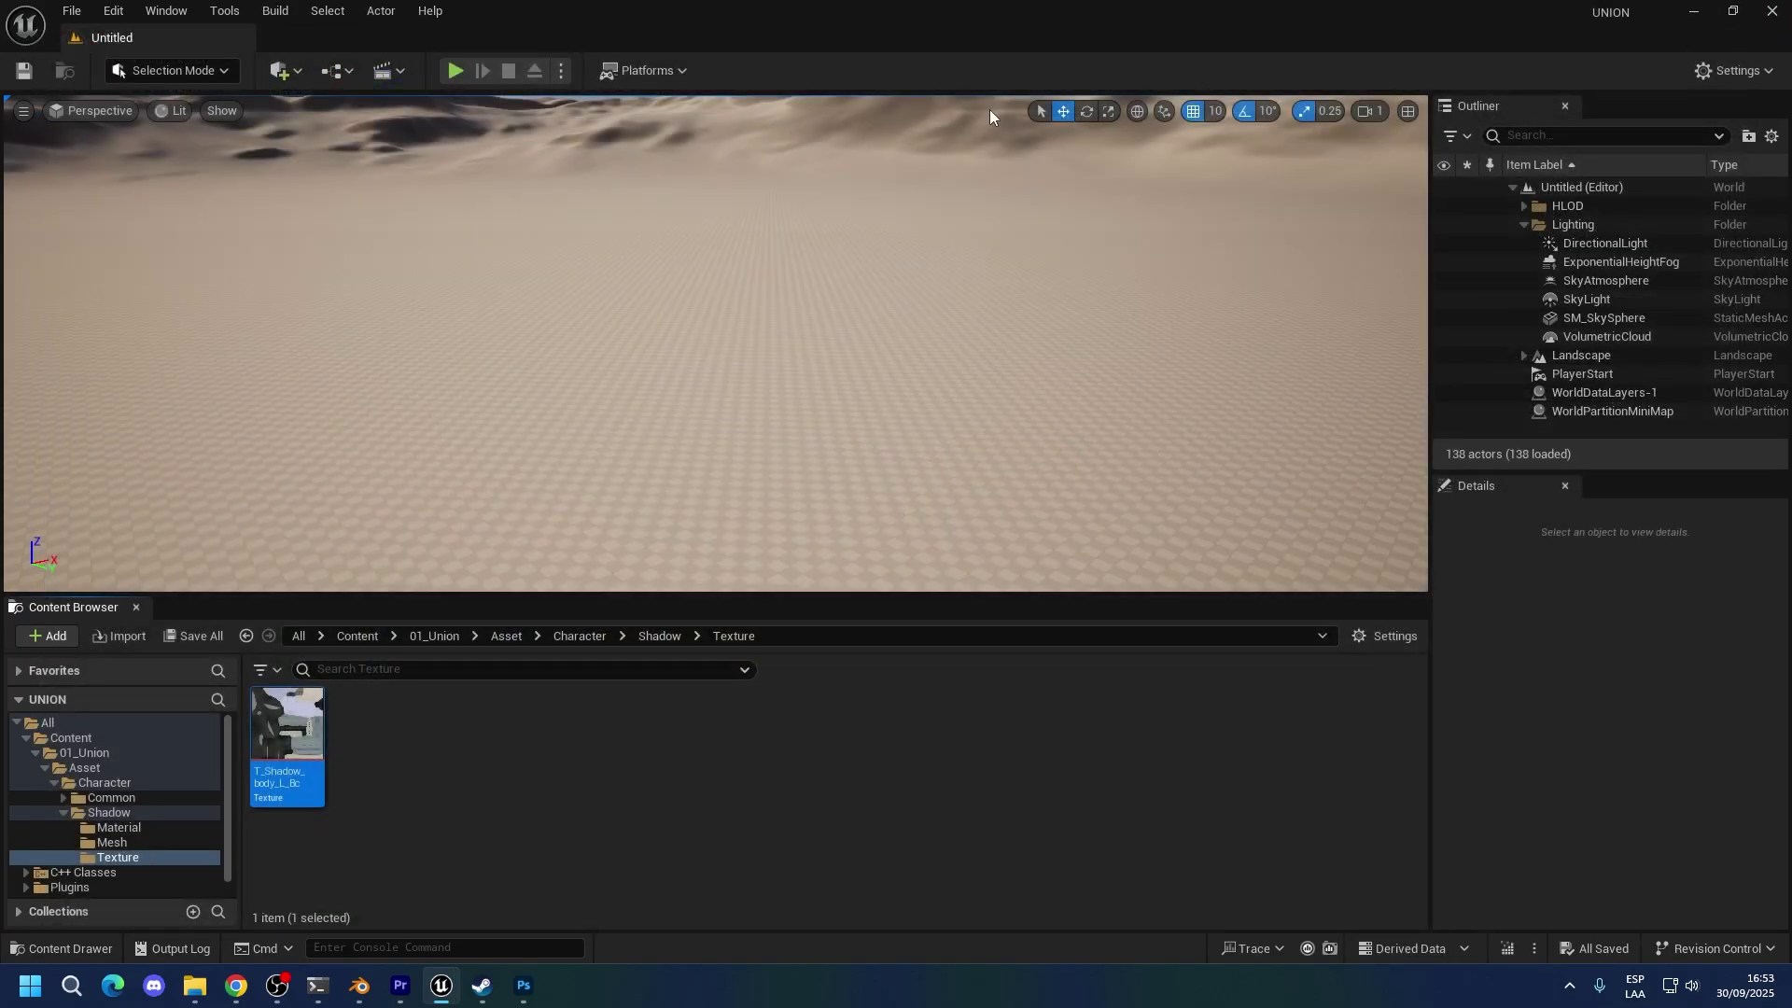
In Shadow's Material folder, create MephilesBody from M_Shadow_Fur_L_Inst and open it.
left_click(192, 825)
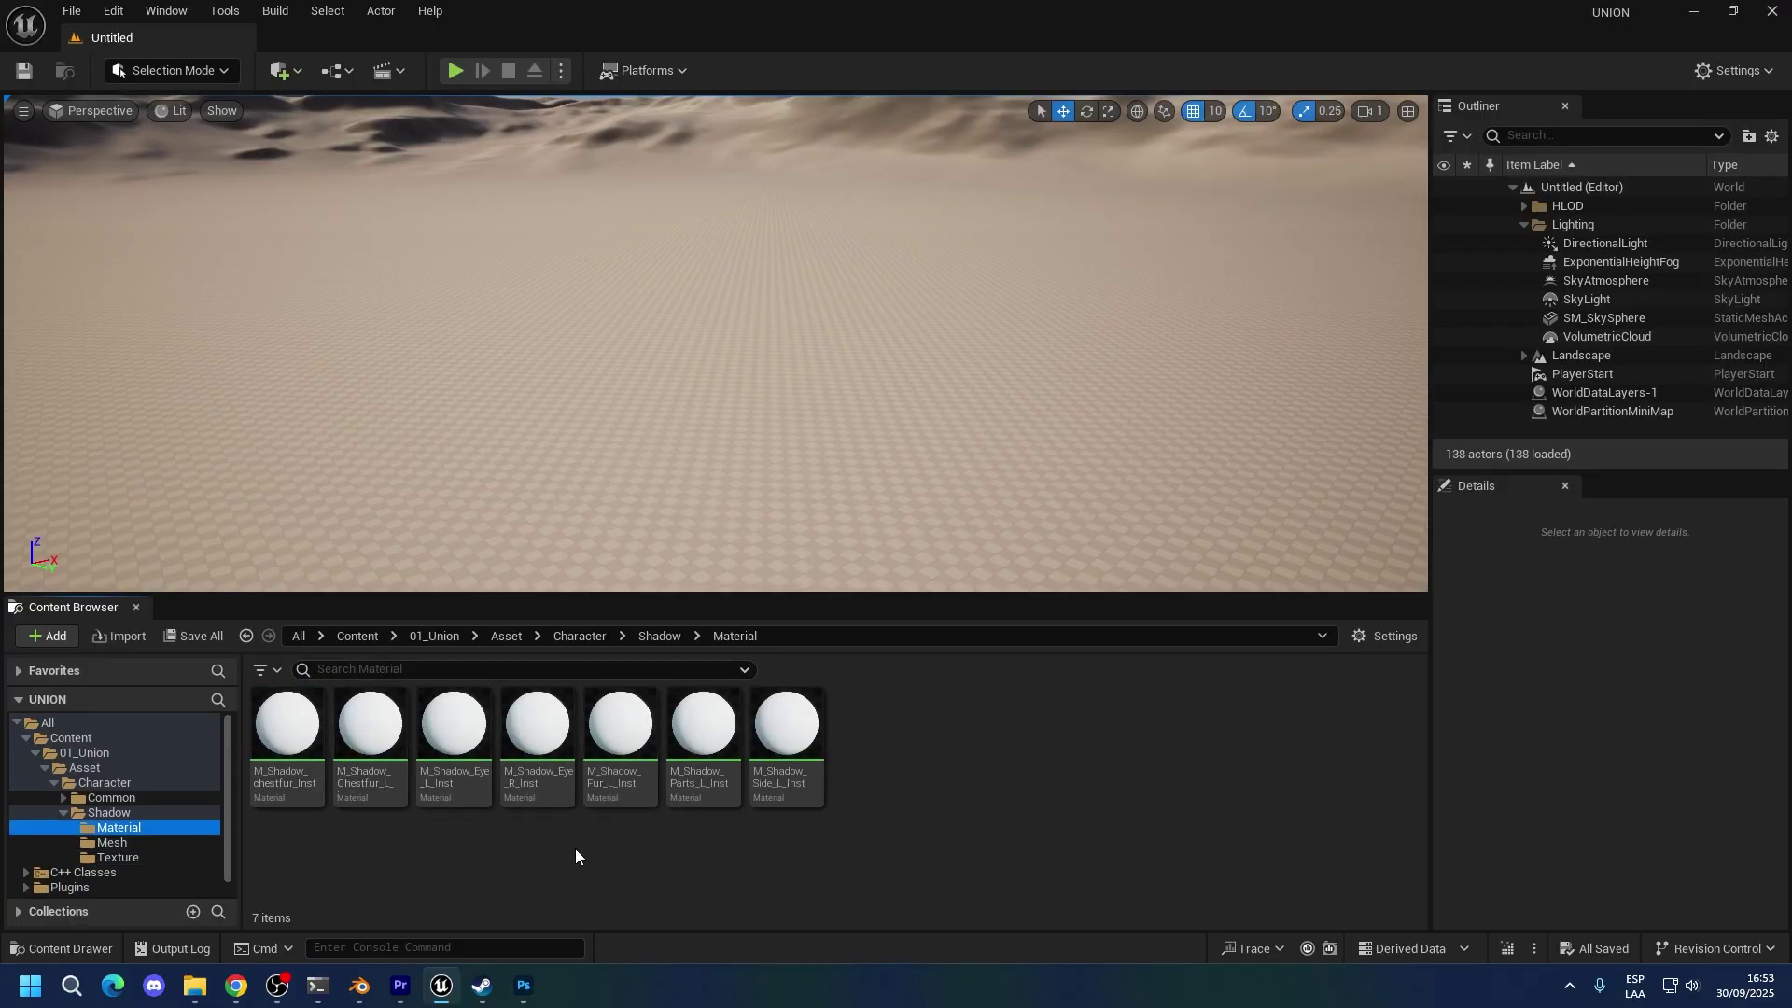
right_click(628, 790)
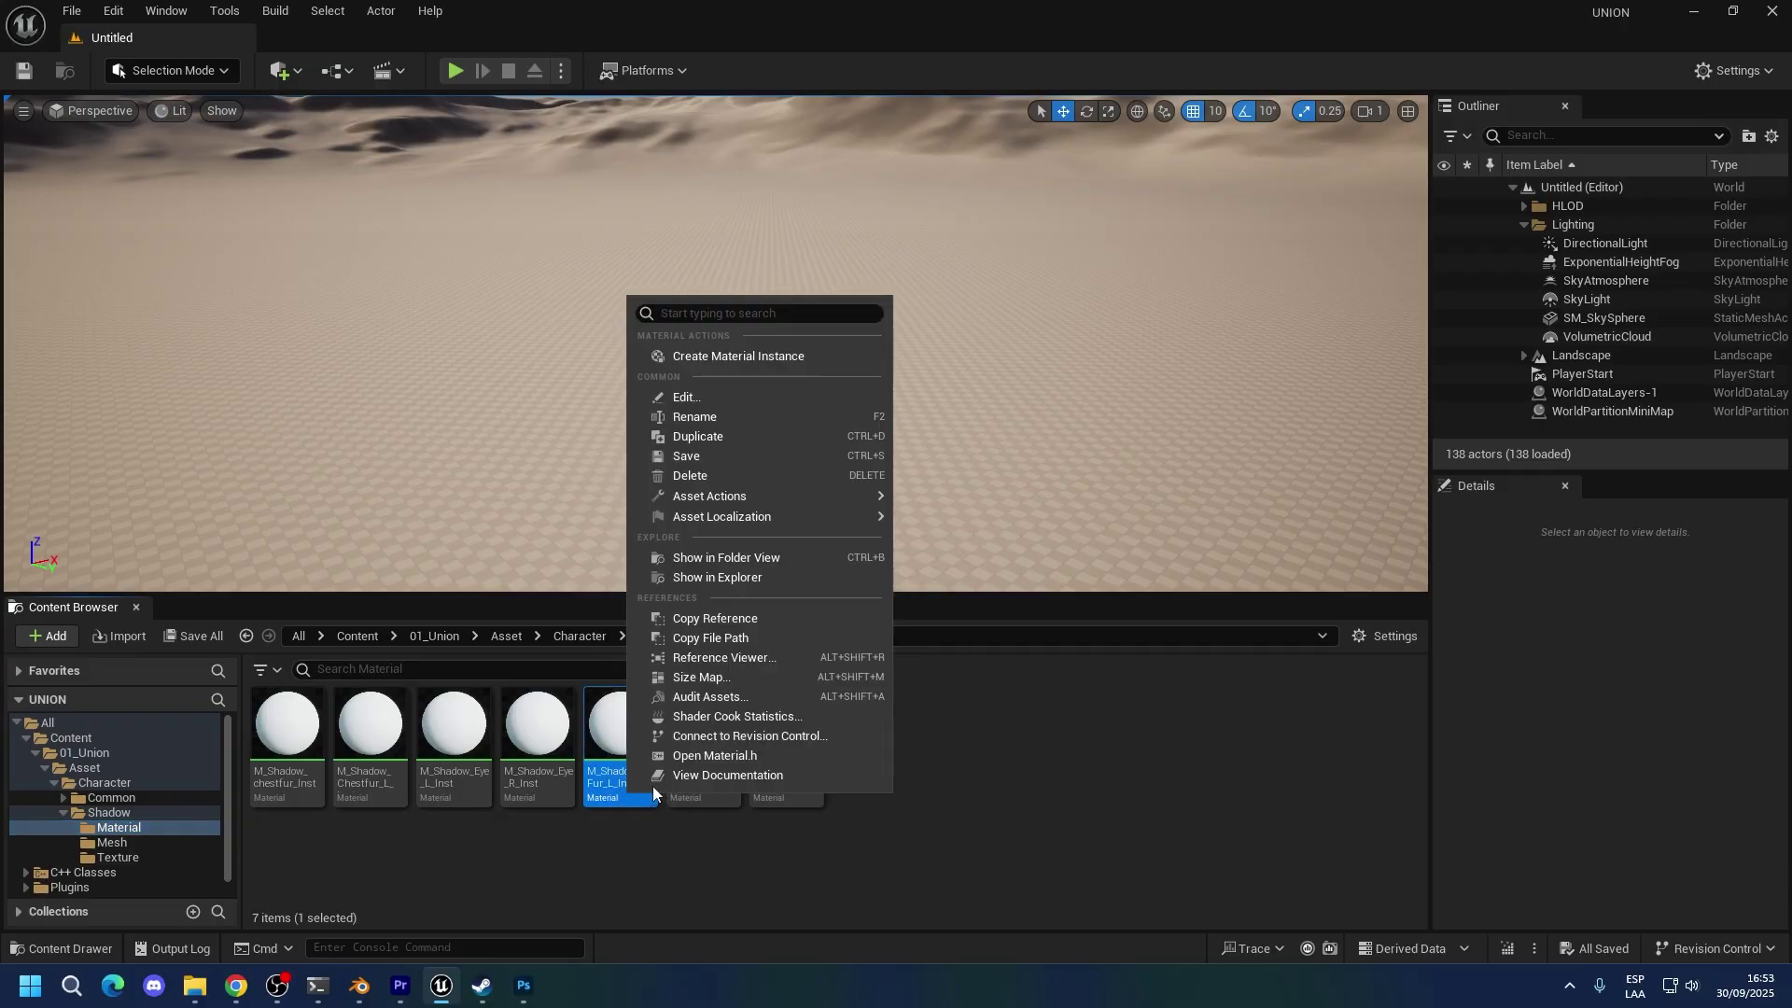
left_click(719, 357)
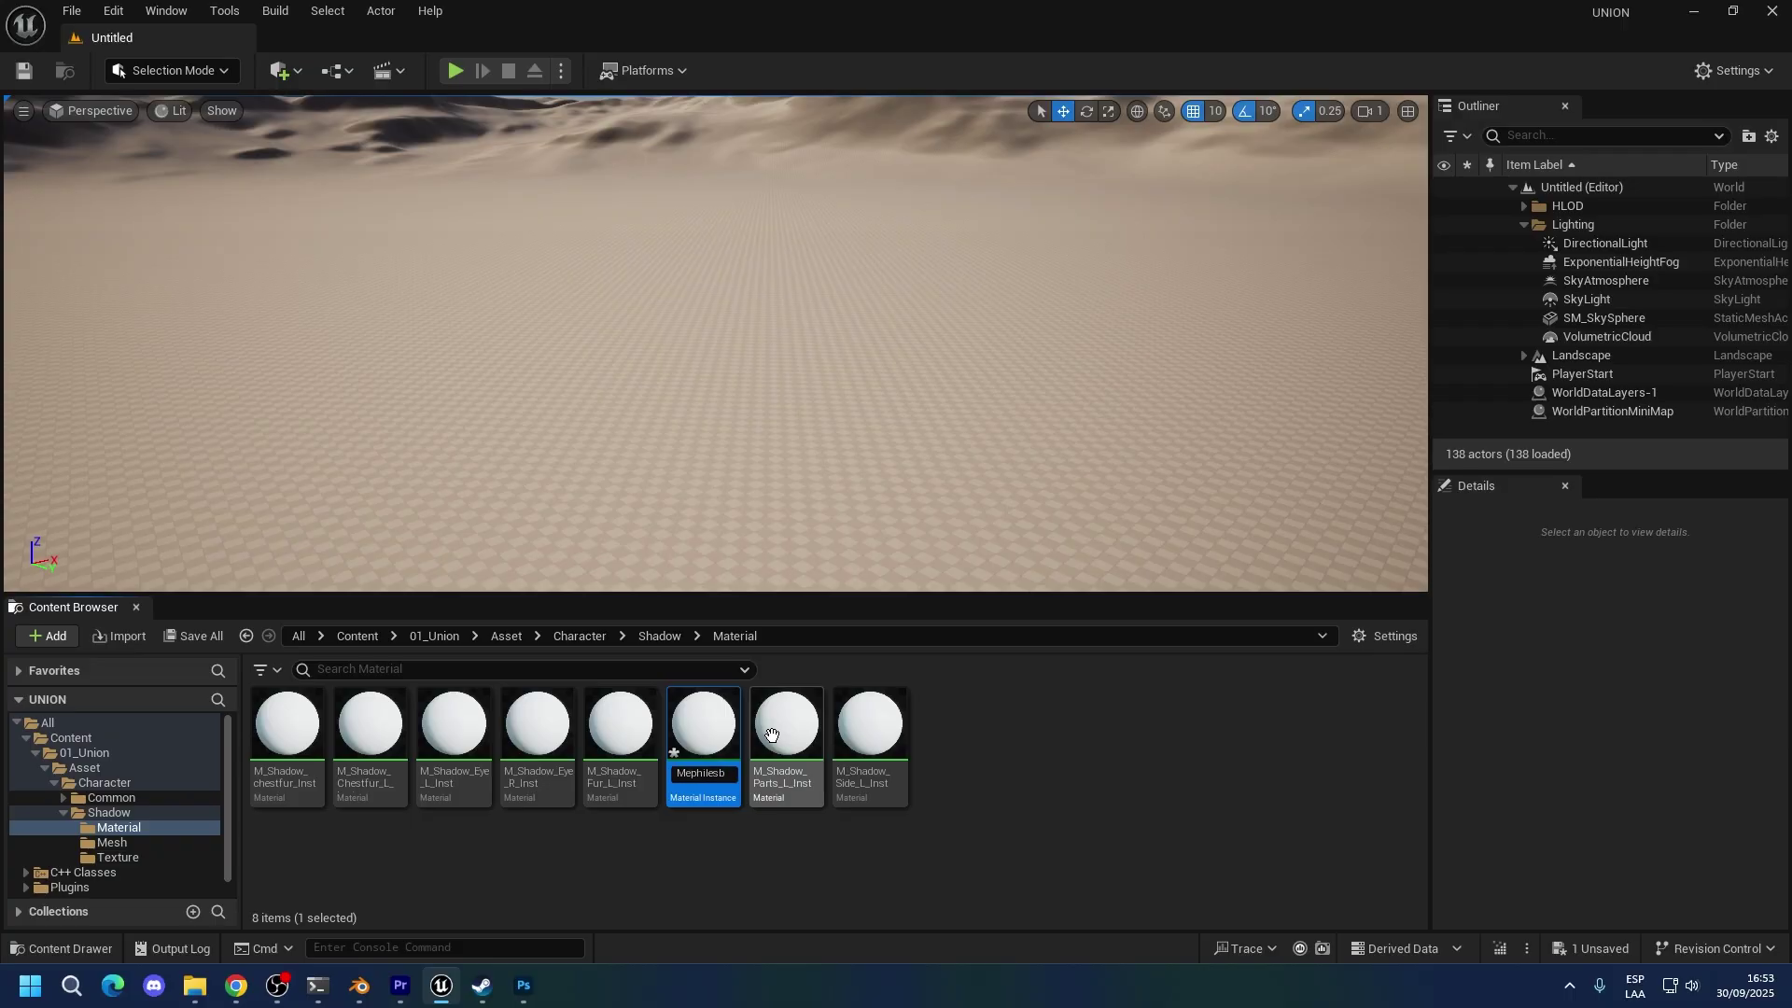
type("MephilesBody")
key("Return")
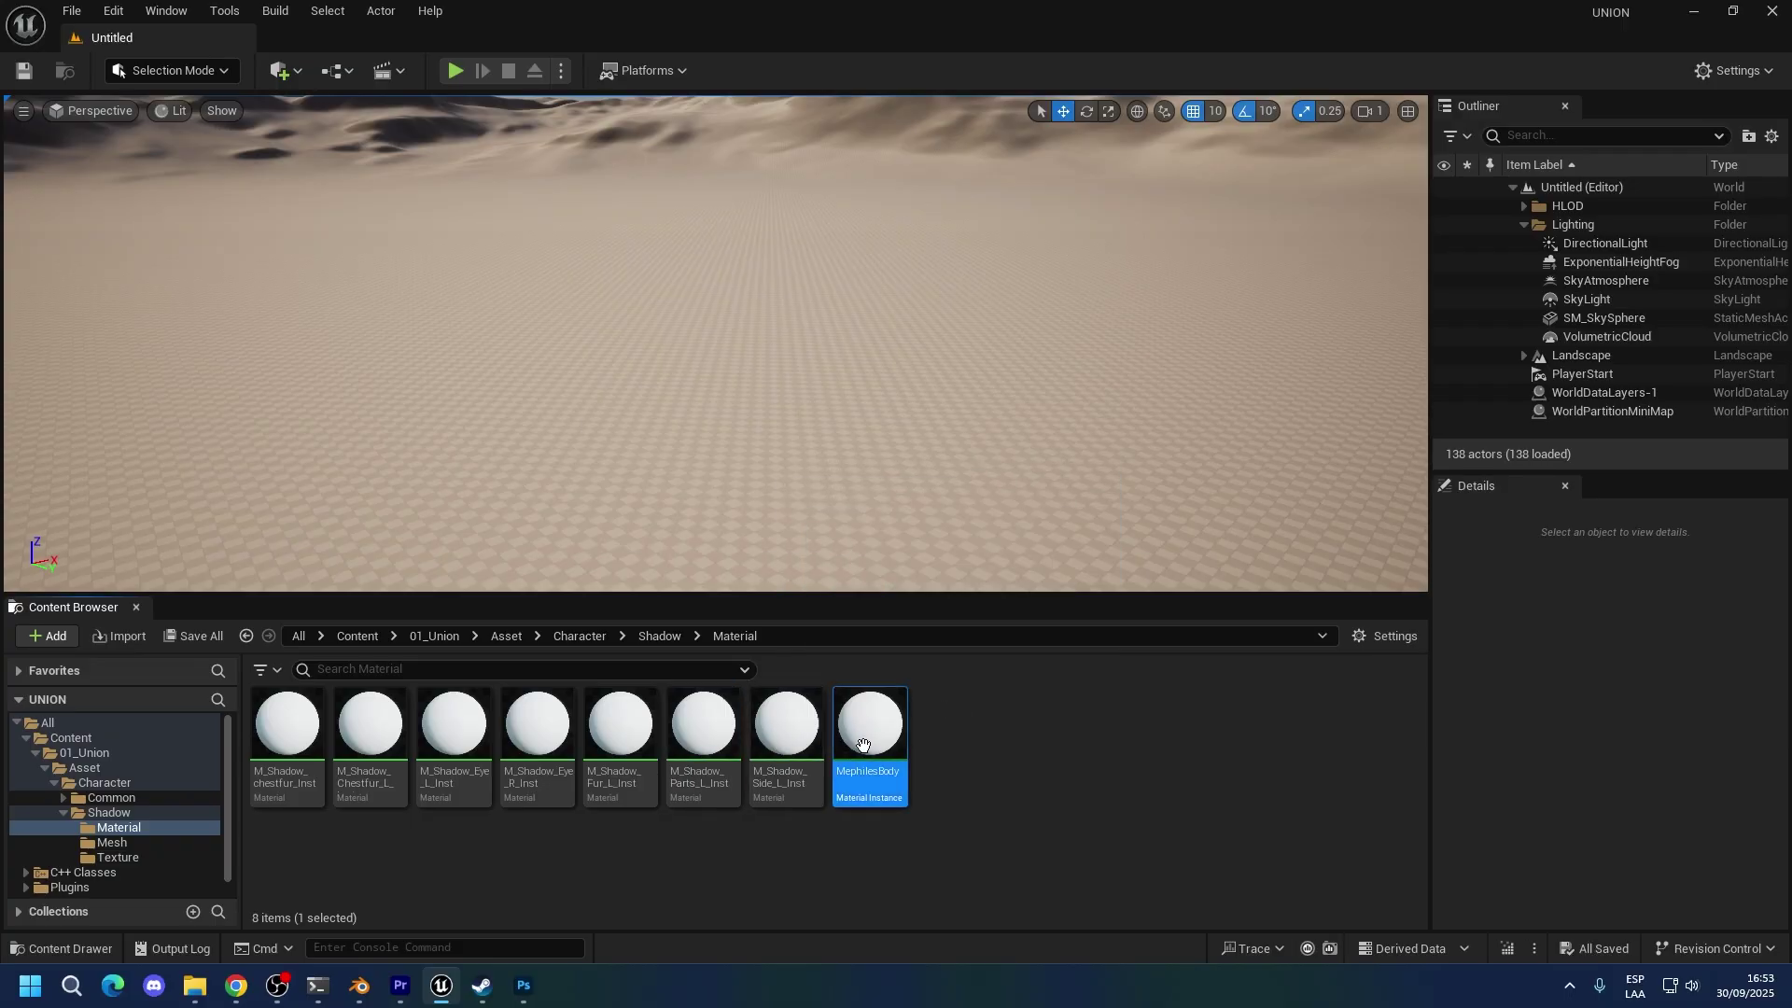
double_click(870, 728)
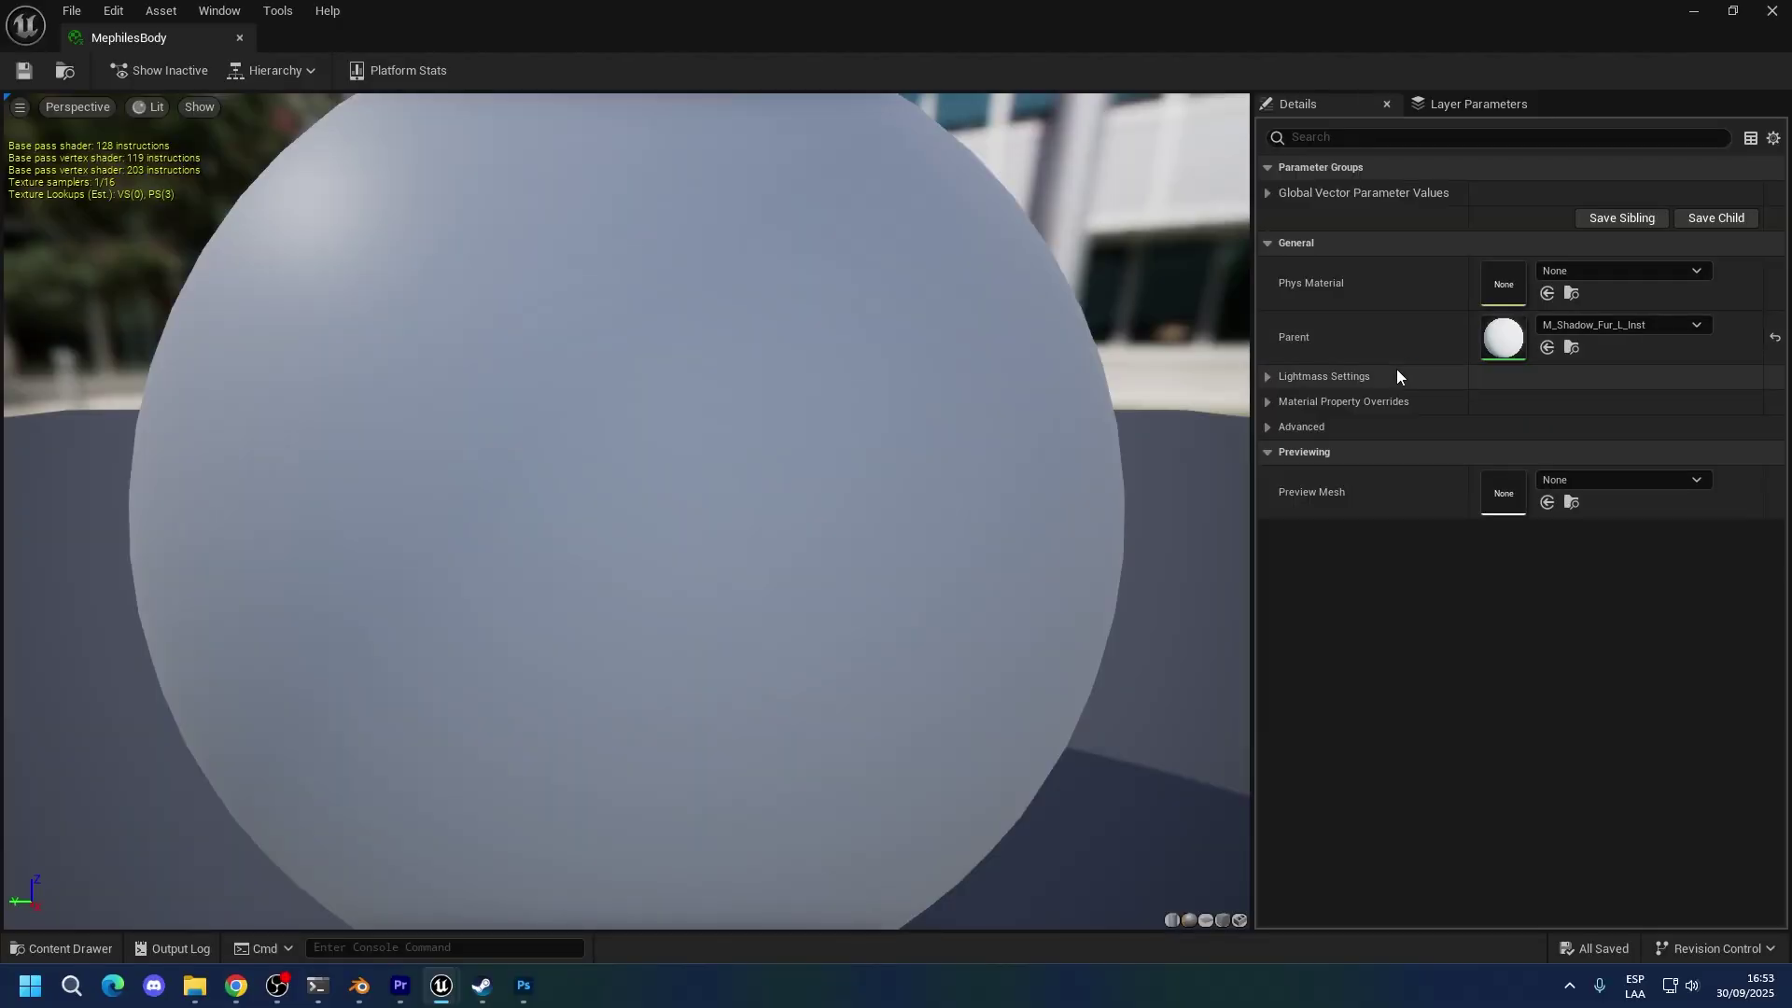
In the parent Fur material, replace the old Base Color parameter with an AICON-Green Texture Sample.
double_click(1500, 347)
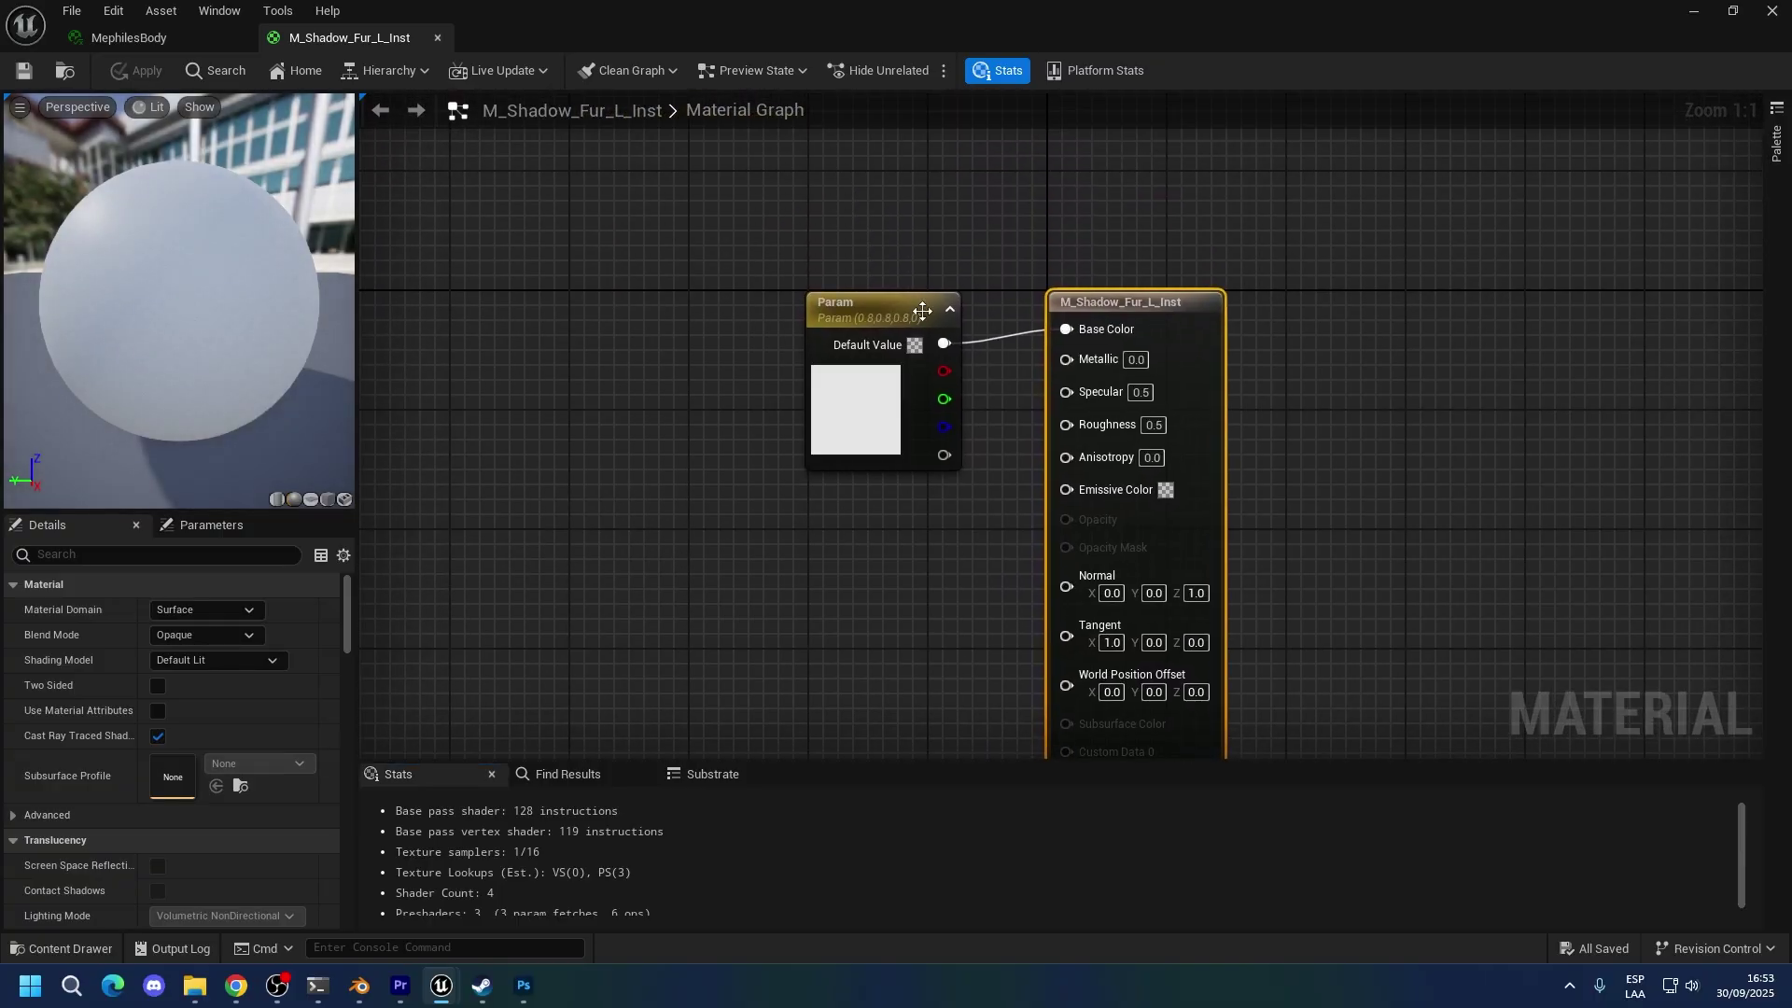
left_click(921, 306)
key("Delete")
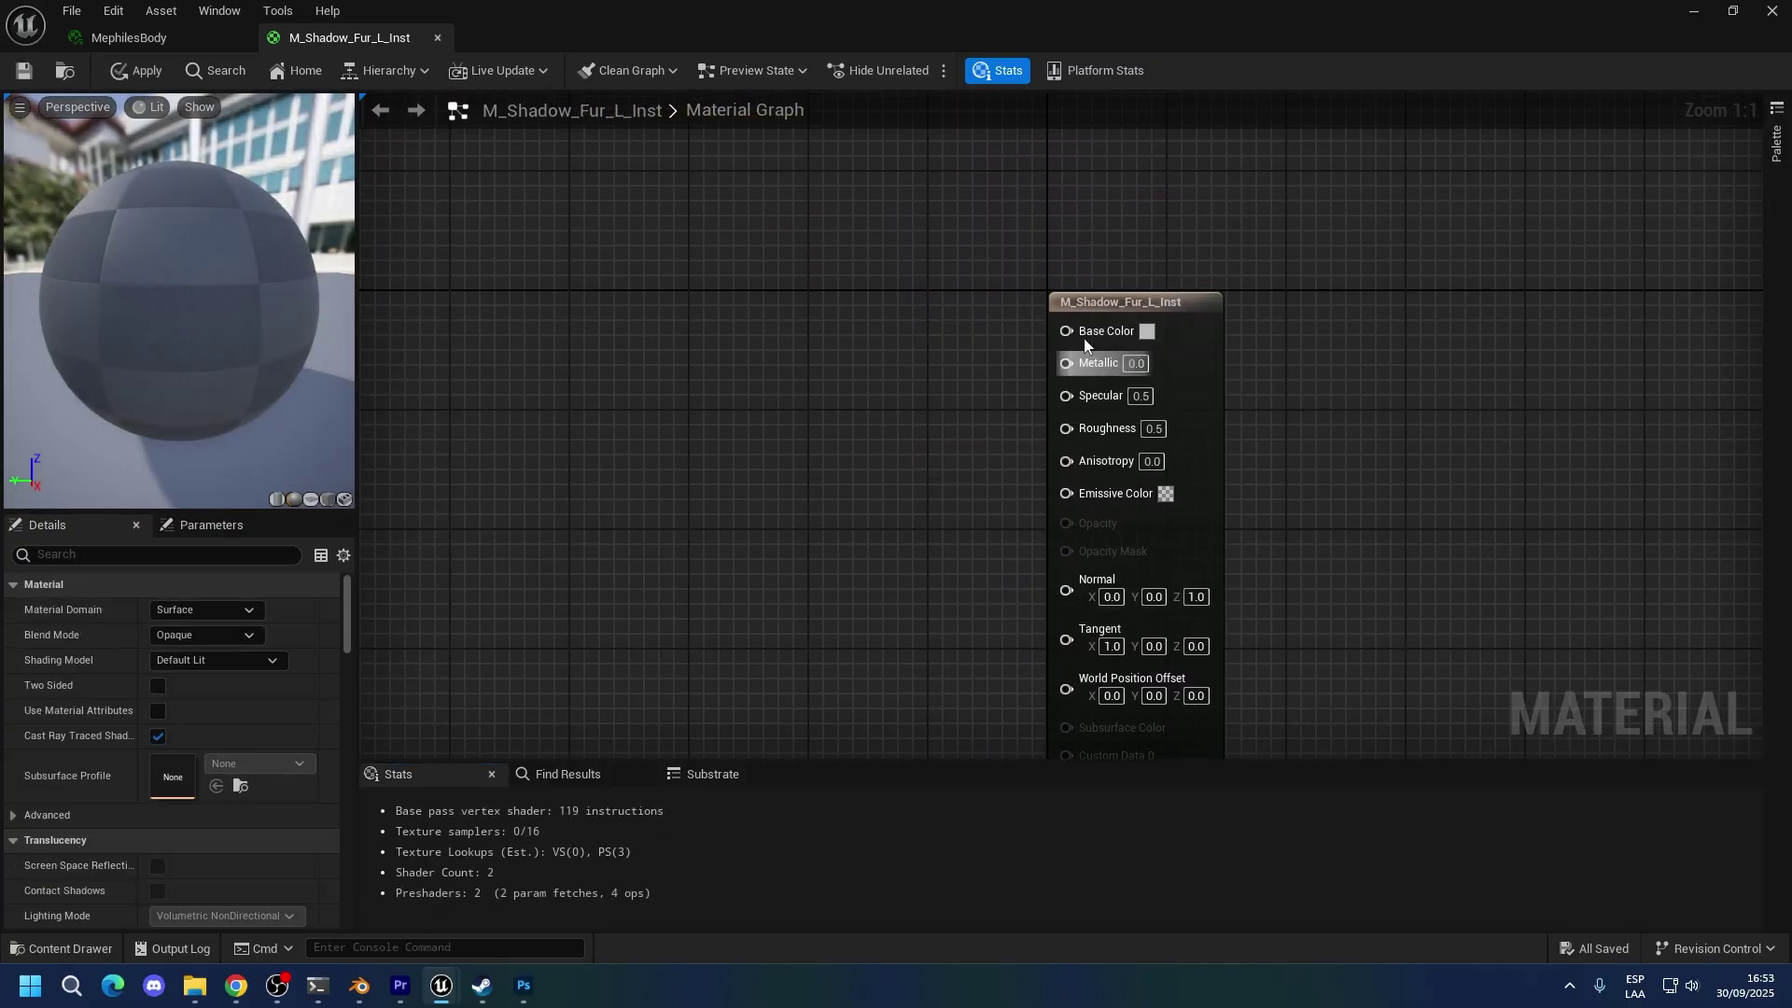
left_click_drag(1074, 331, 629, 375)
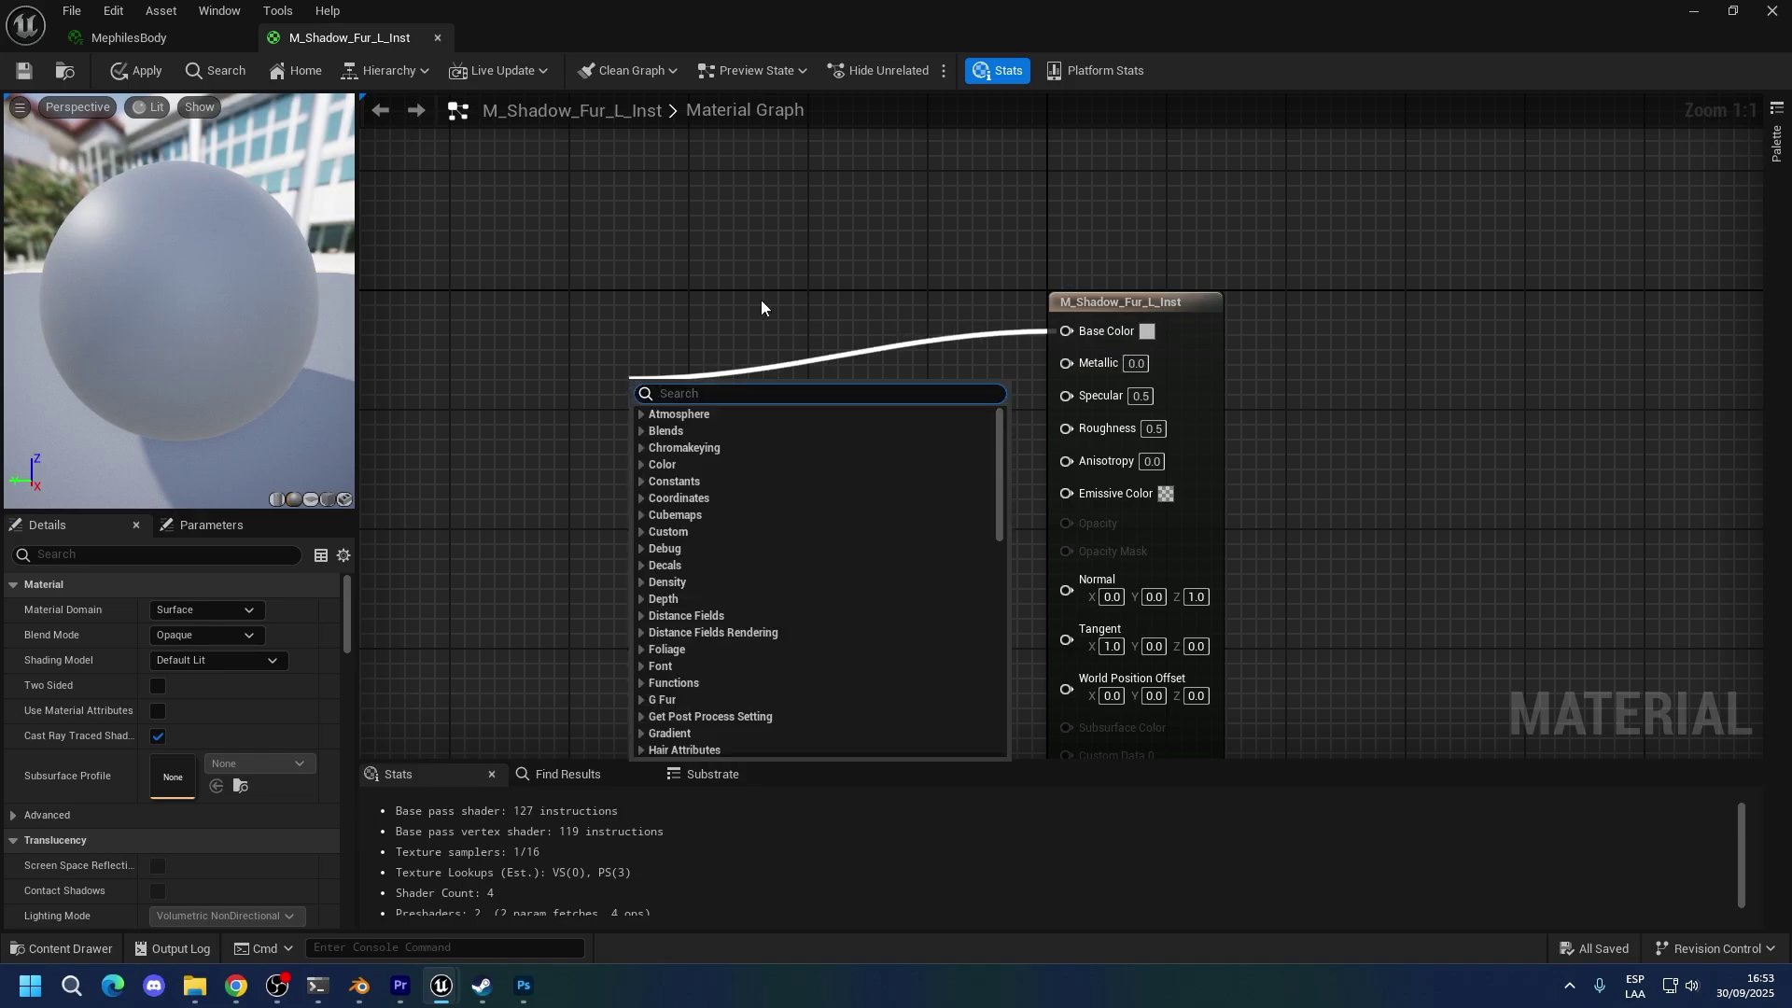
type("texture")
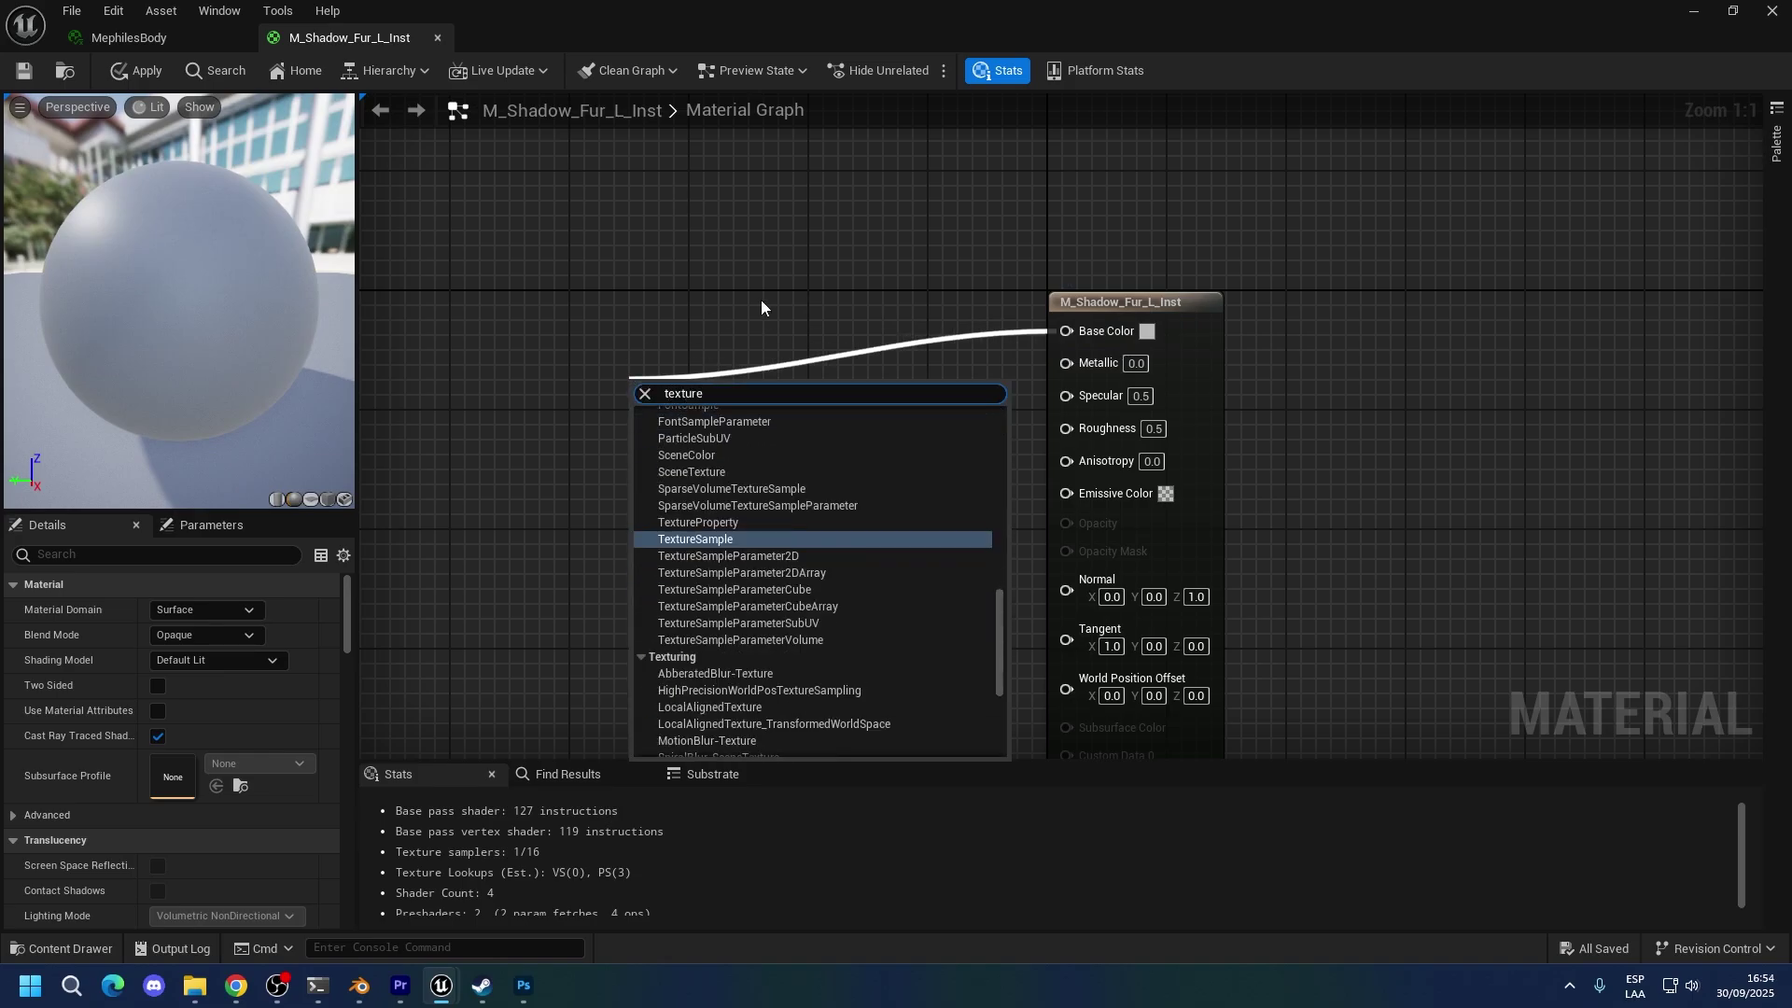
key("Return")
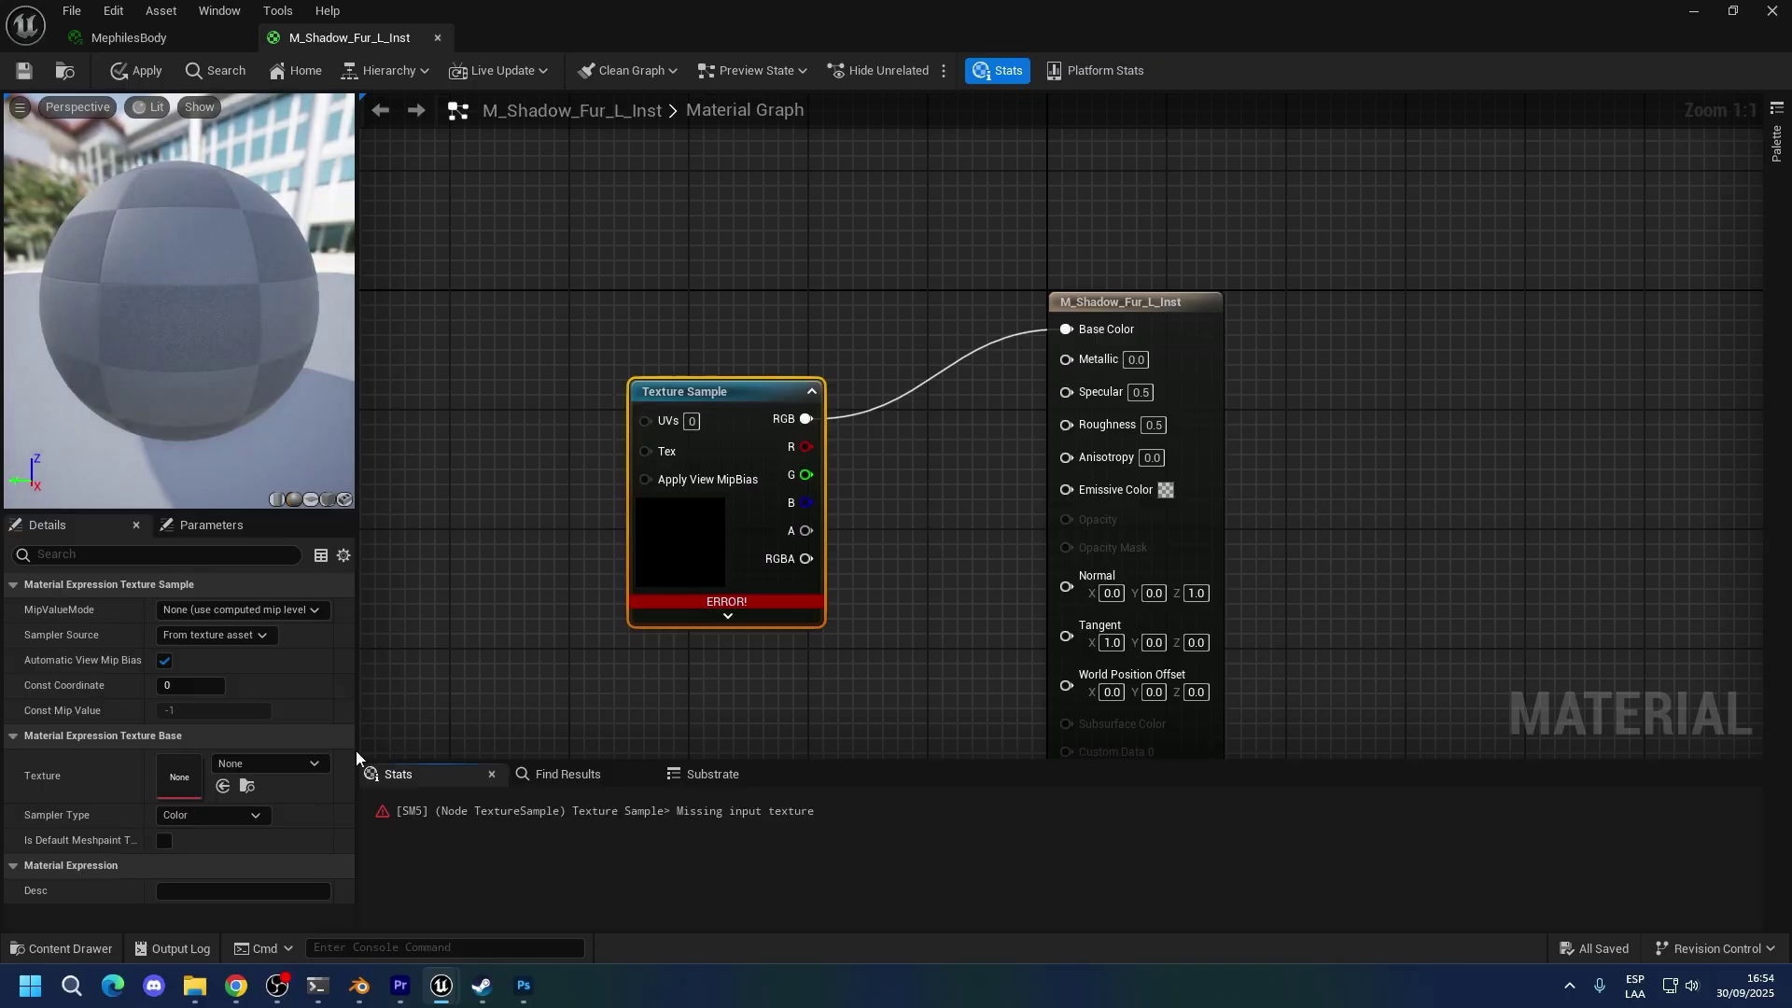
left_click(314, 764)
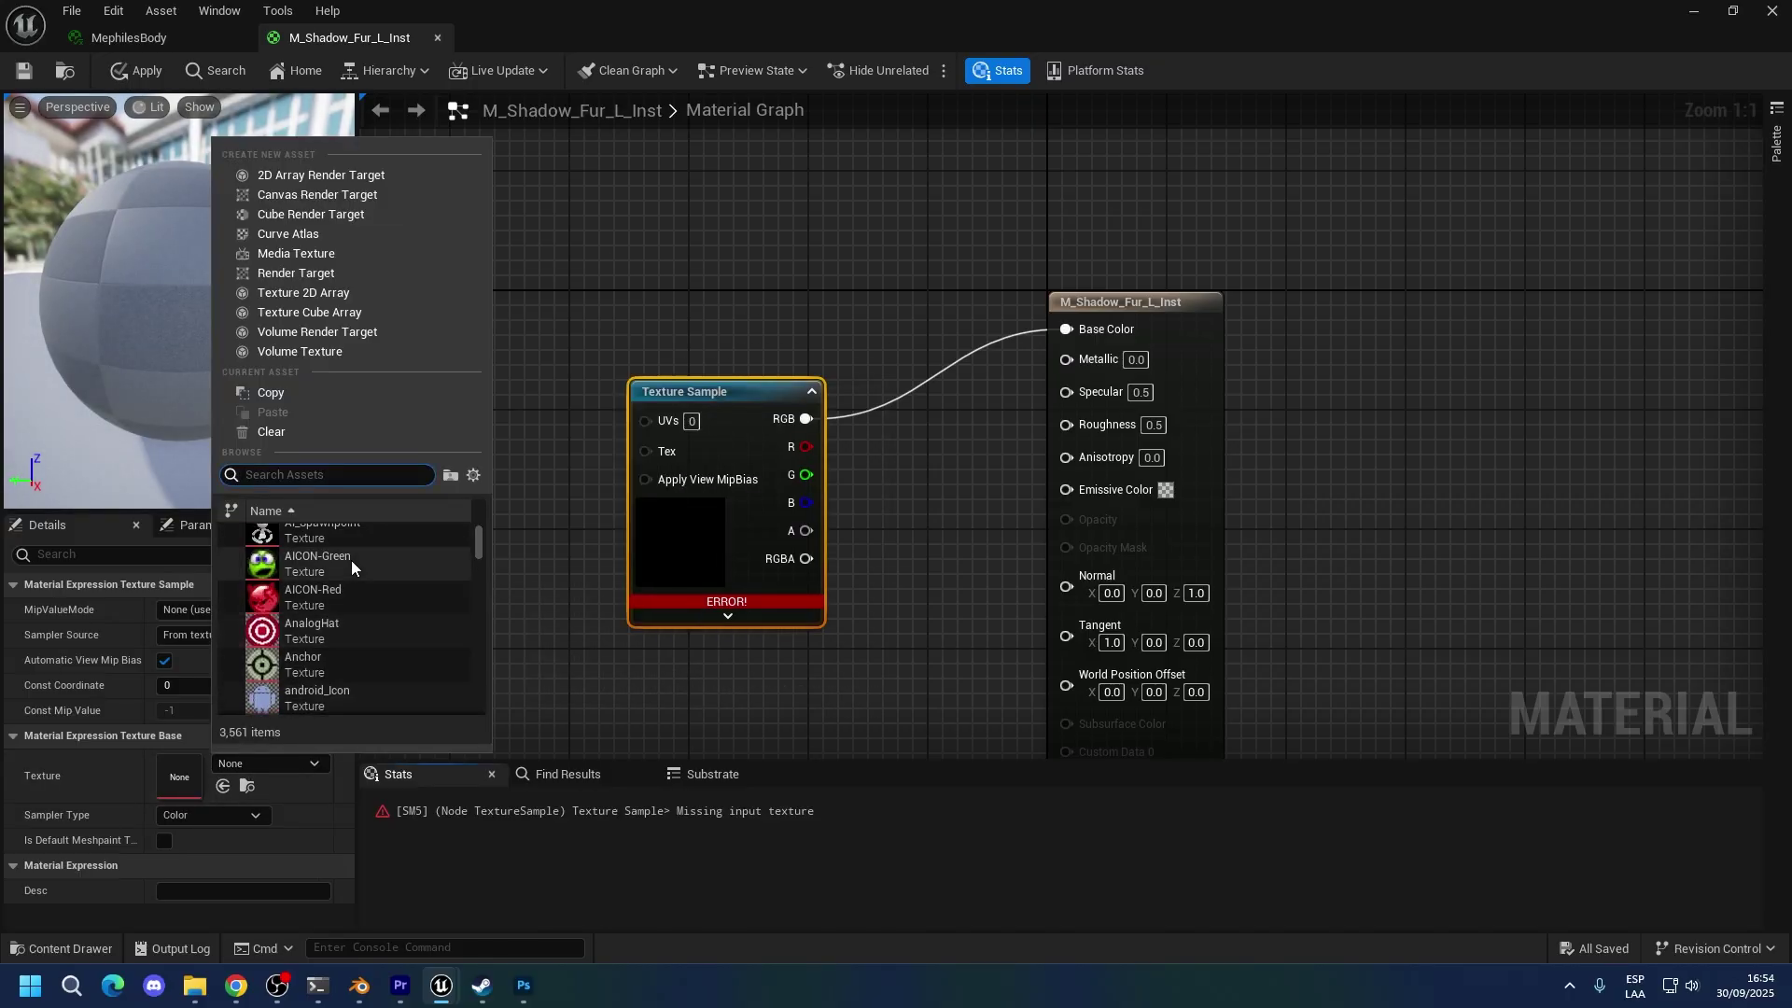
left_click(352, 565)
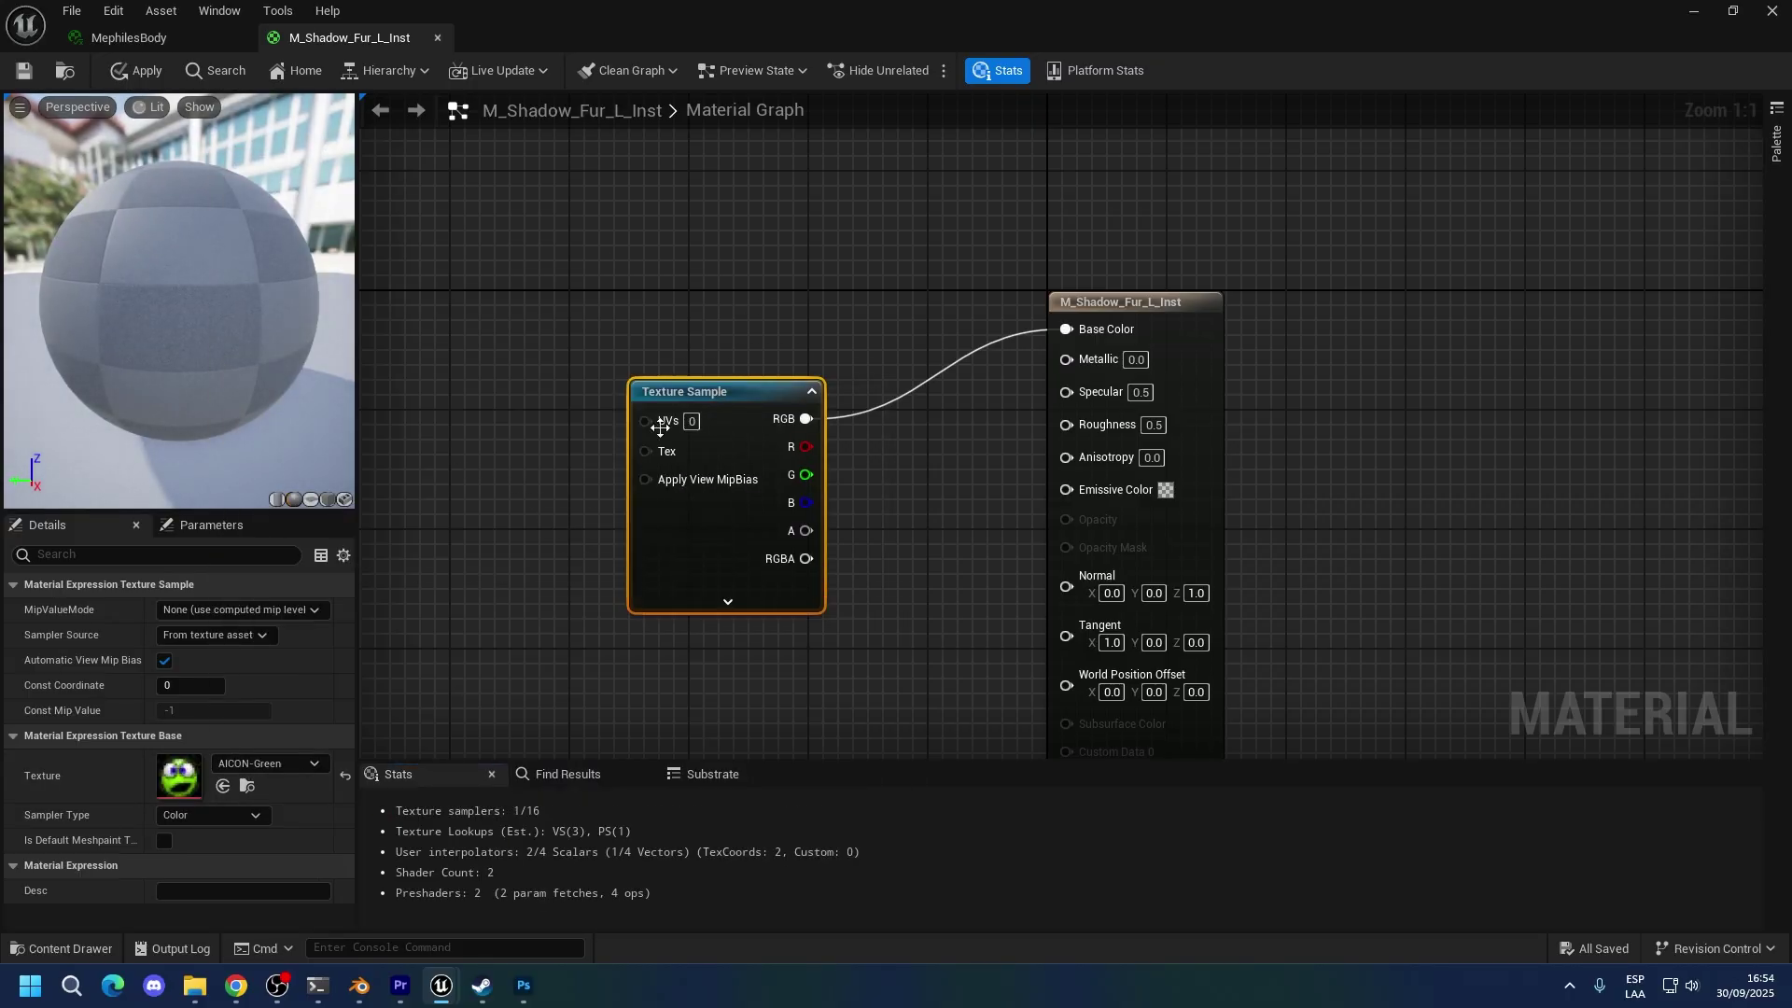
Convert the Texture Sample to a parameter named Bc and save the material.
right_click(694, 394)
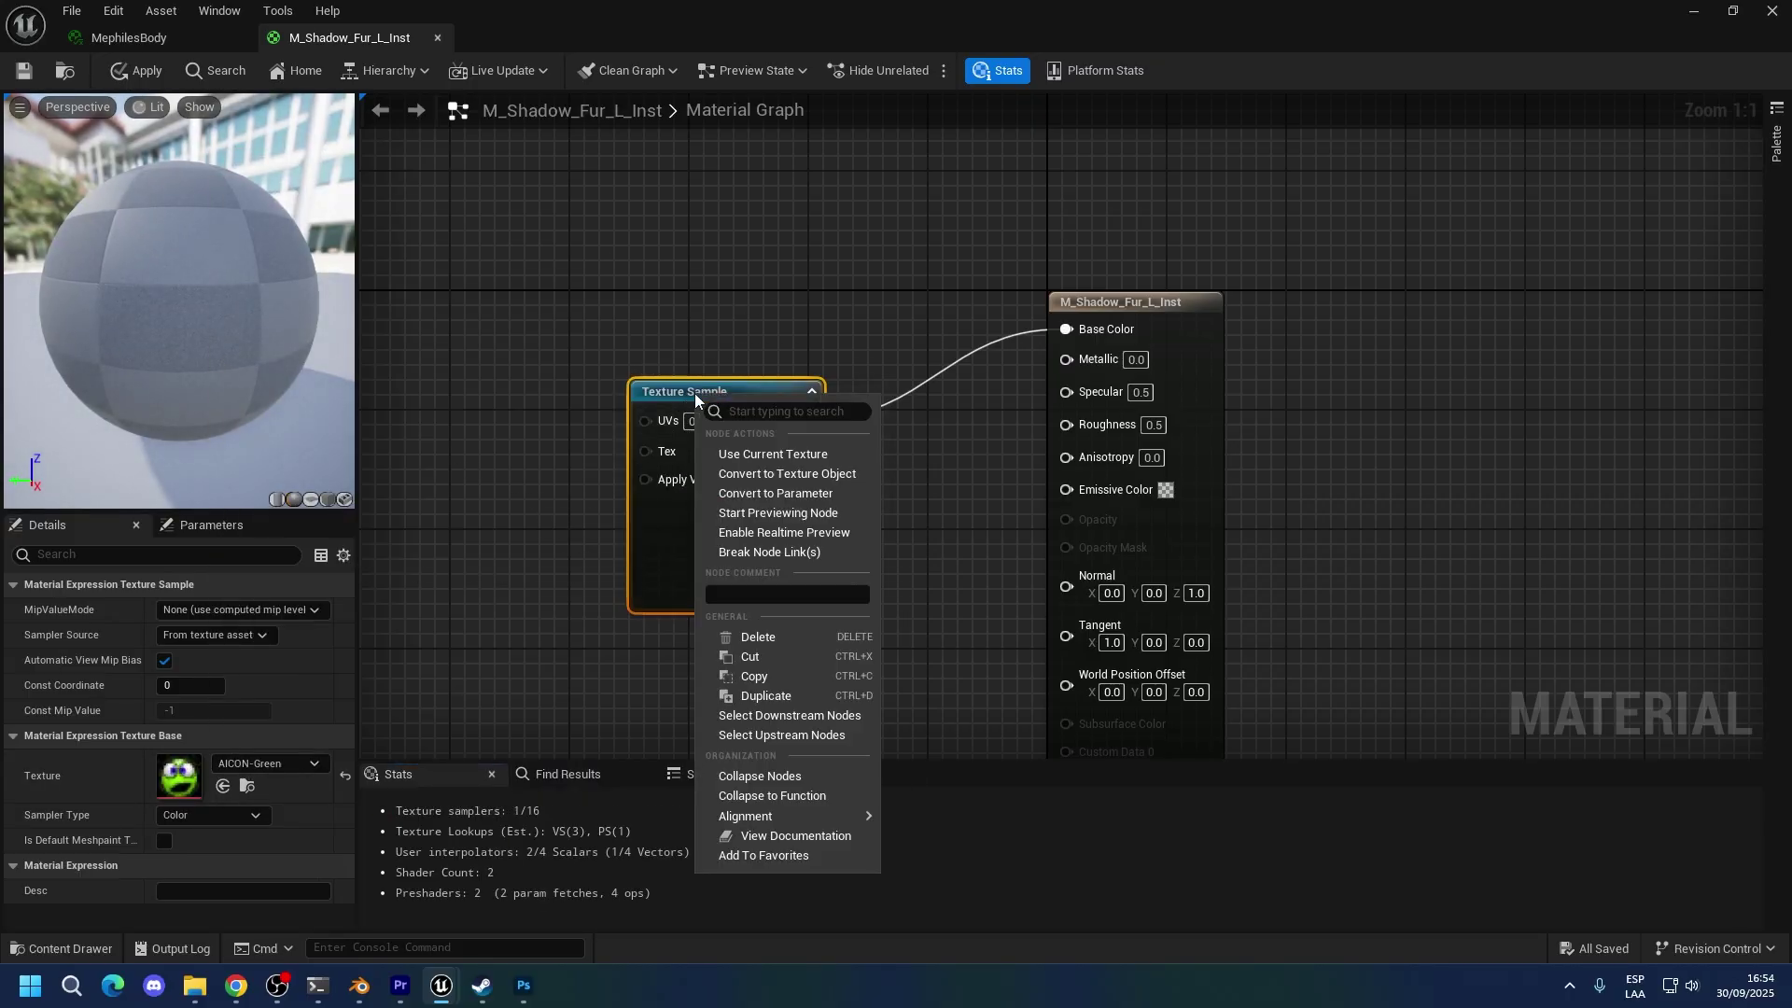
left_click(769, 492)
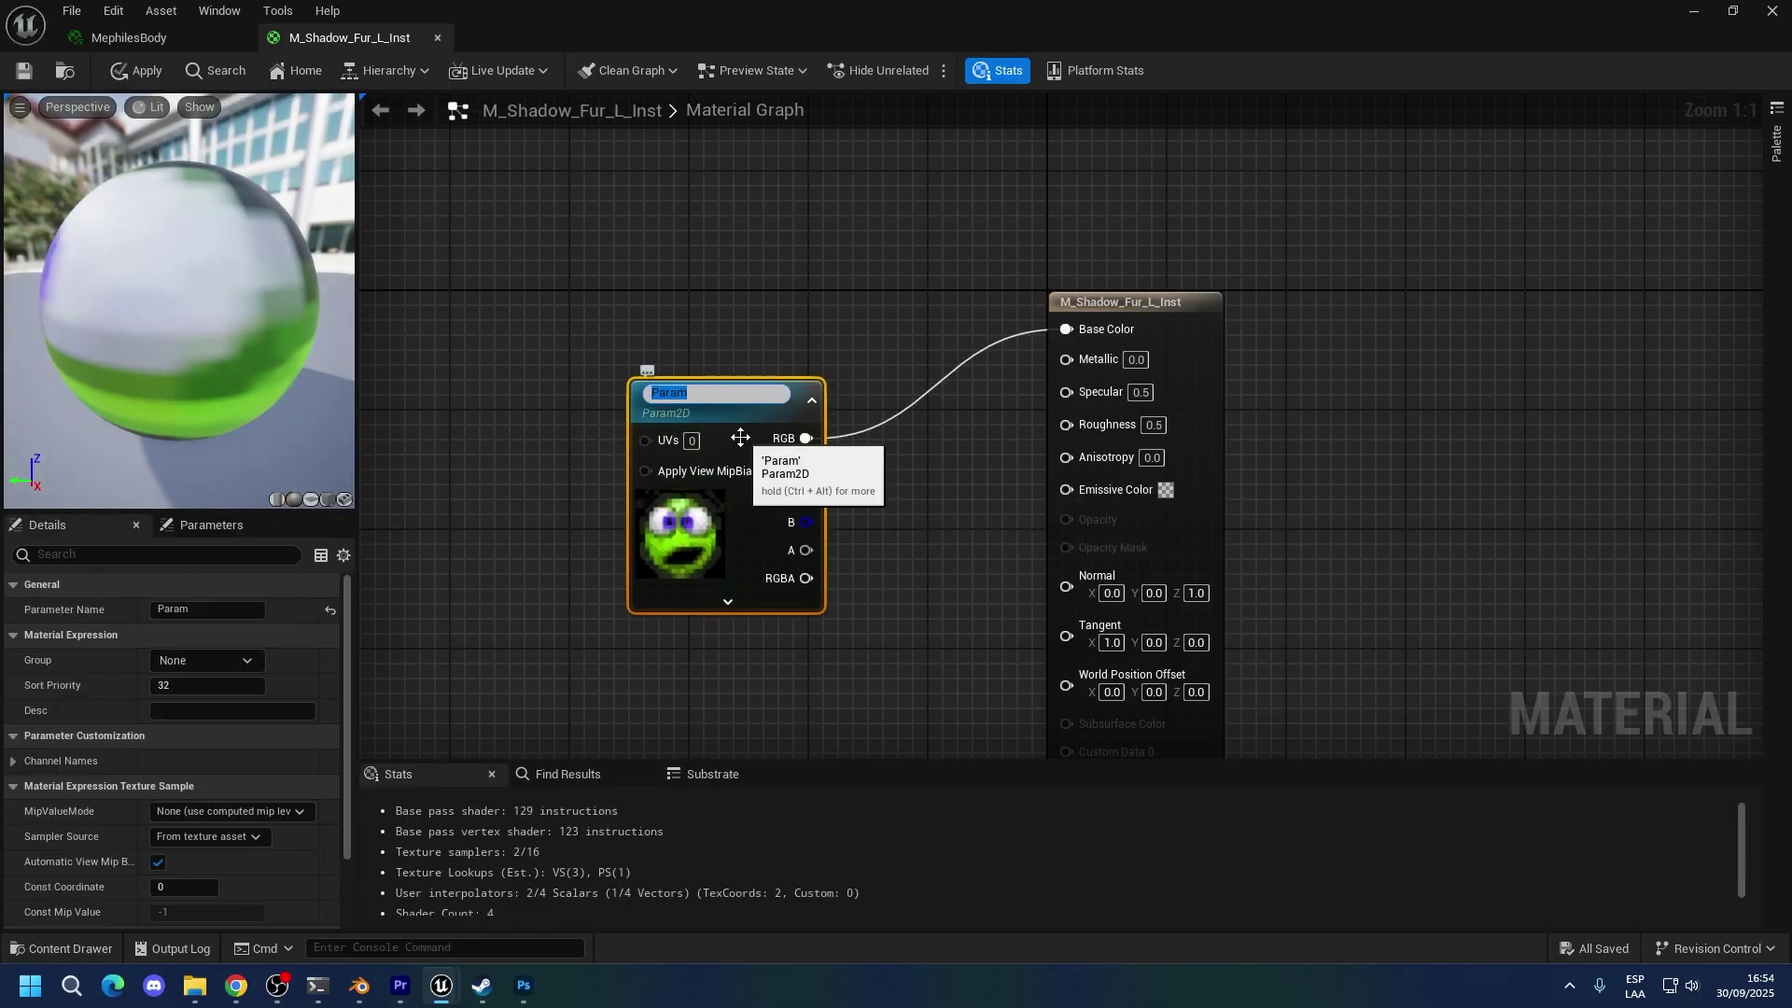
type("Bc")
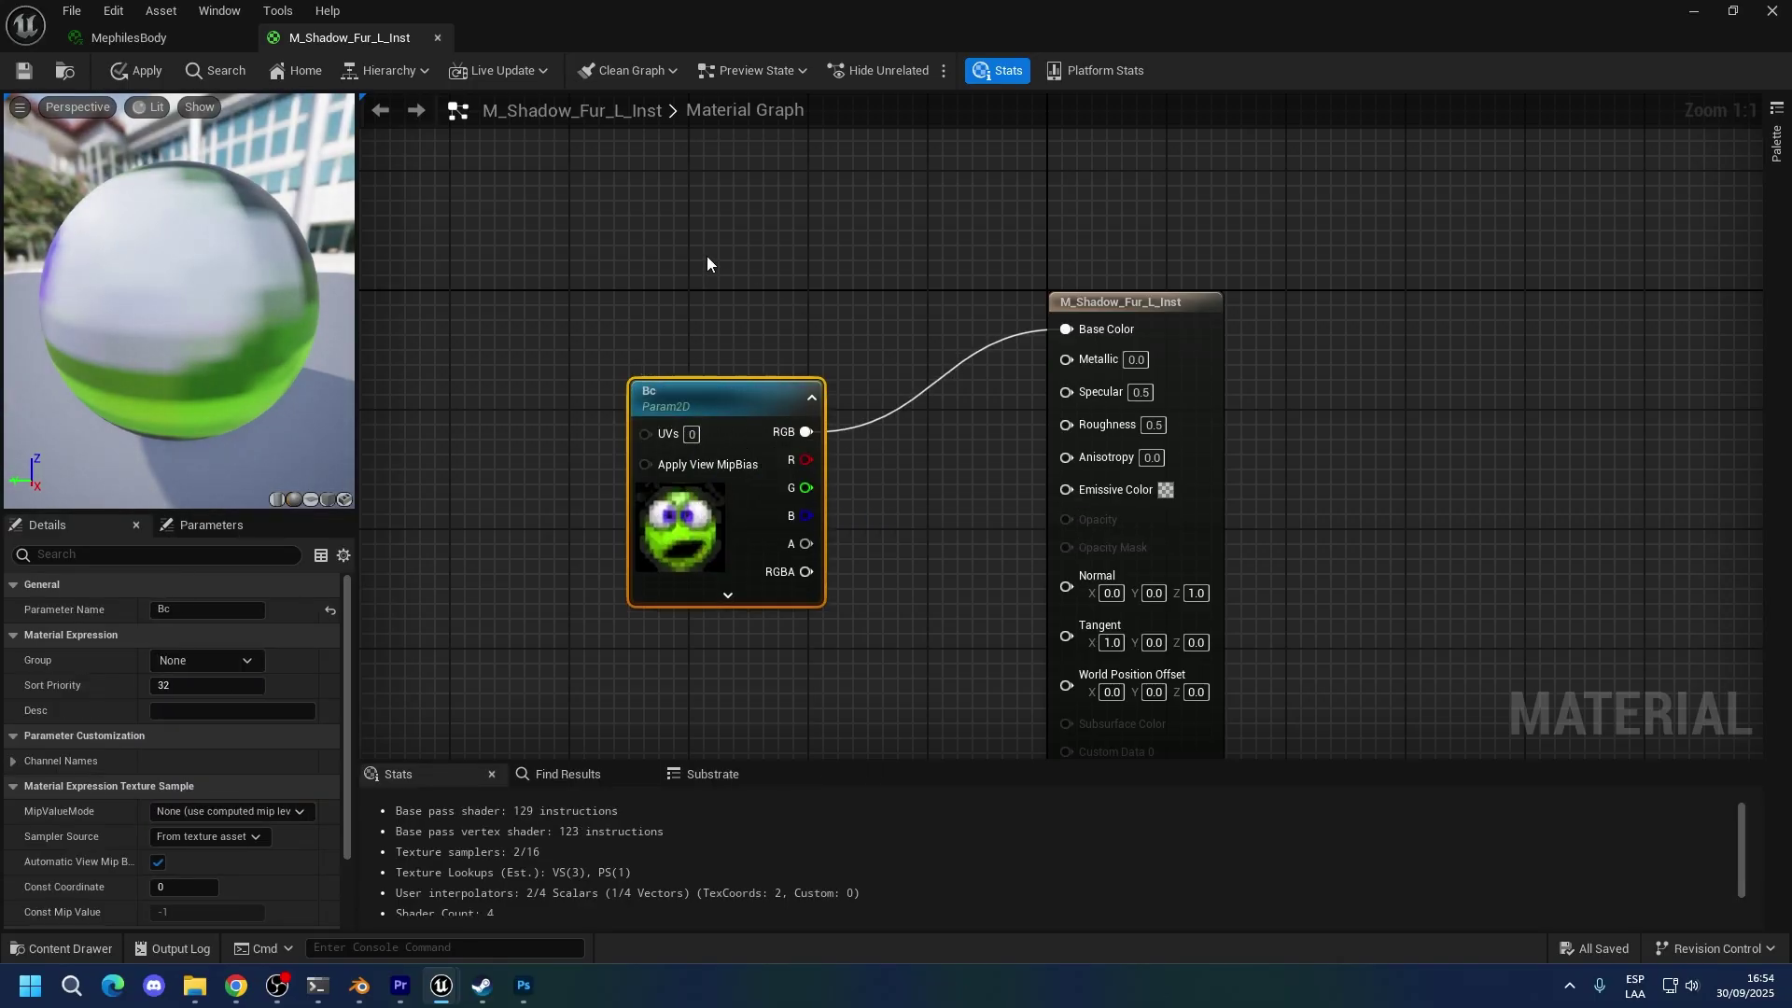
left_click(707, 262)
key("ctrl+s")
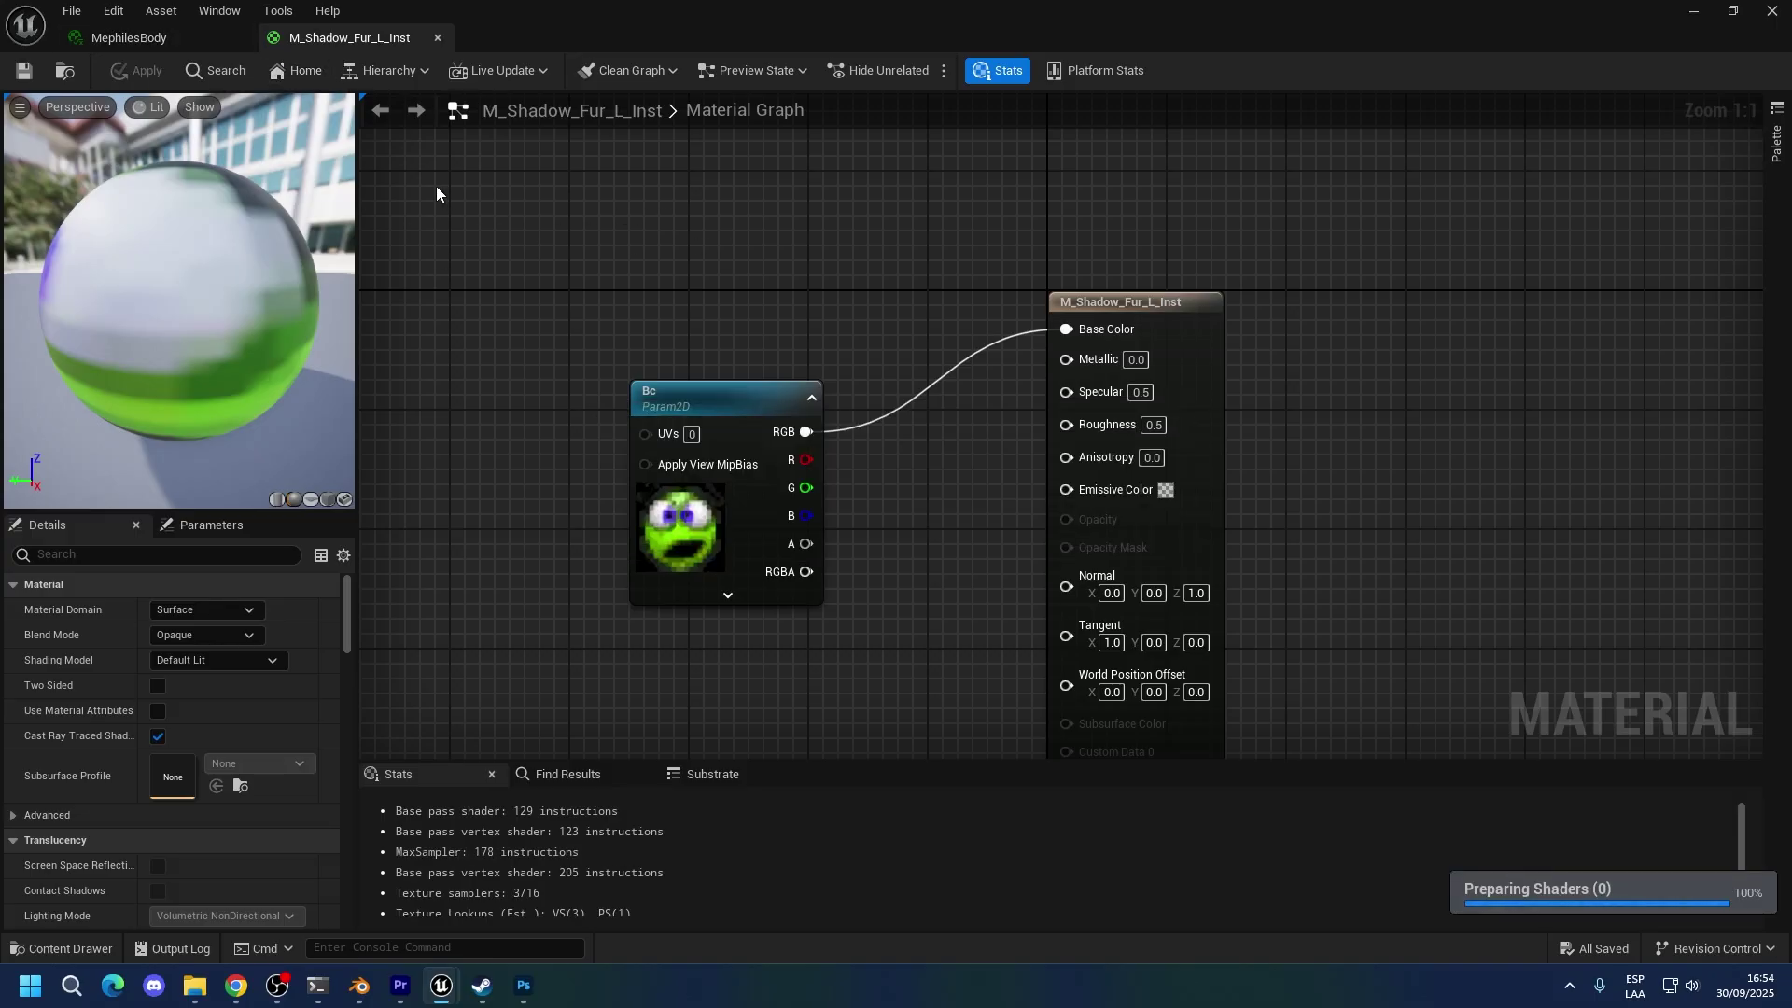
Enable MephilesBody's Bc texture override, set it to T_Shadow_body_L_Bc, and save the instance.
left_click(184, 40)
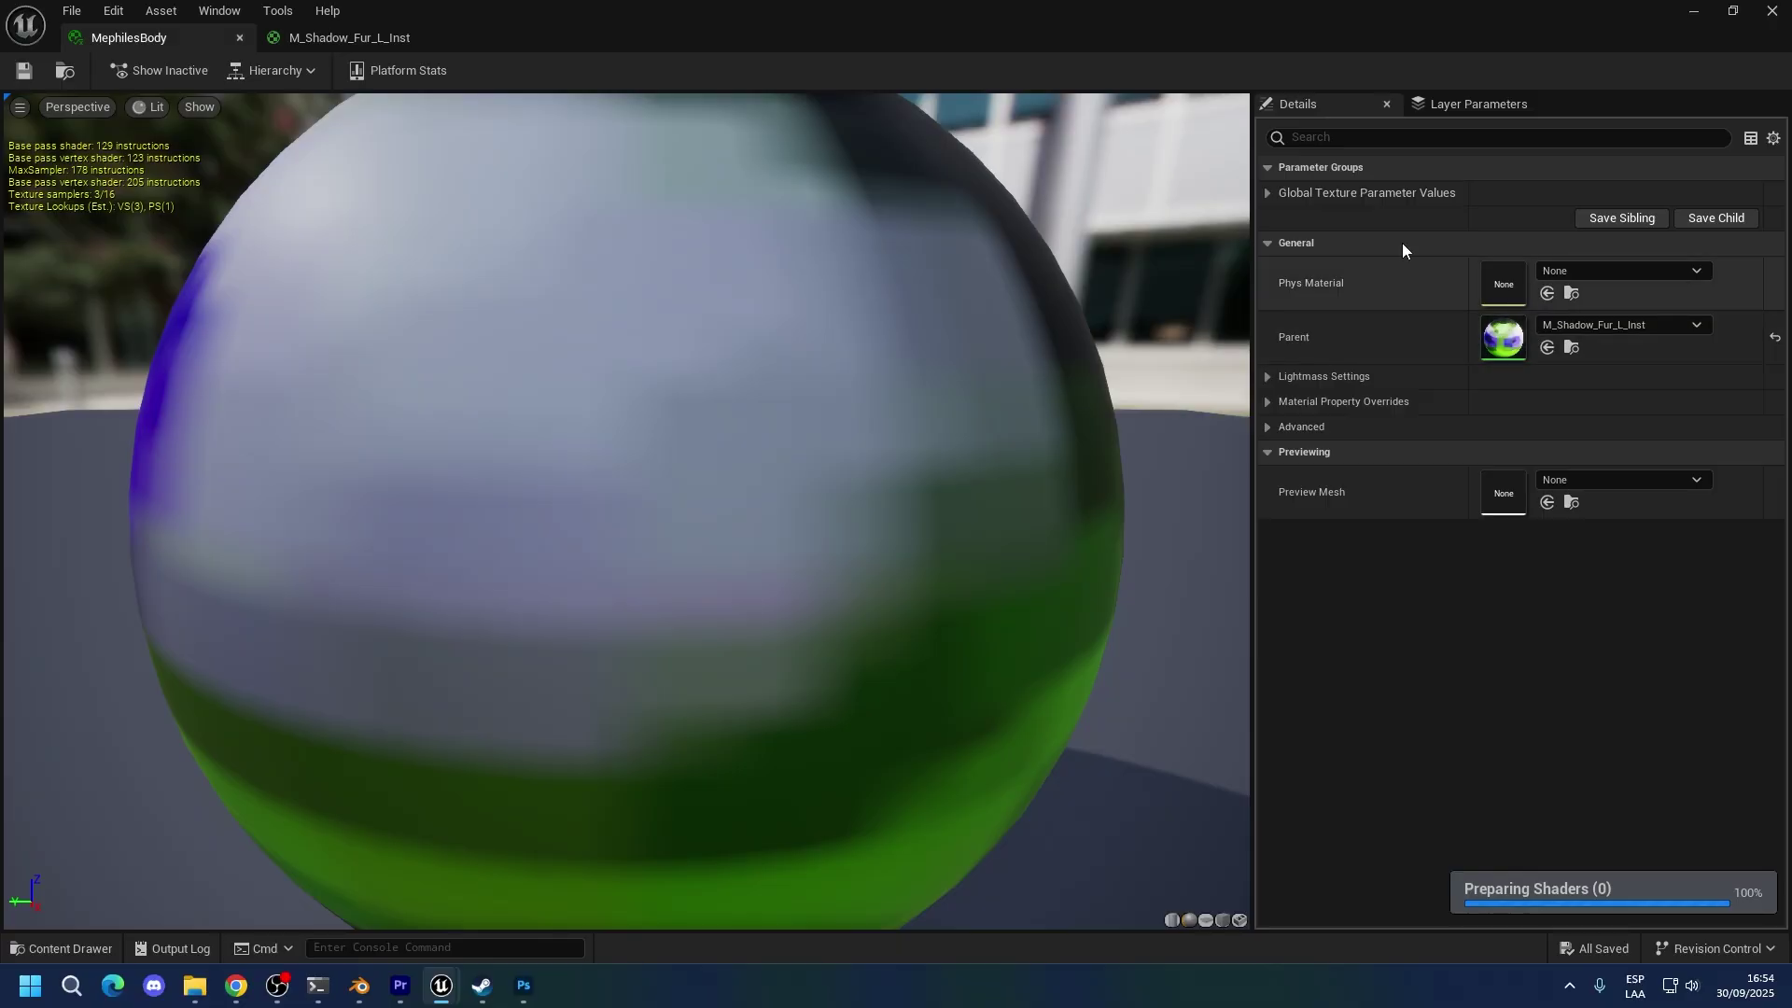
left_click(1267, 192)
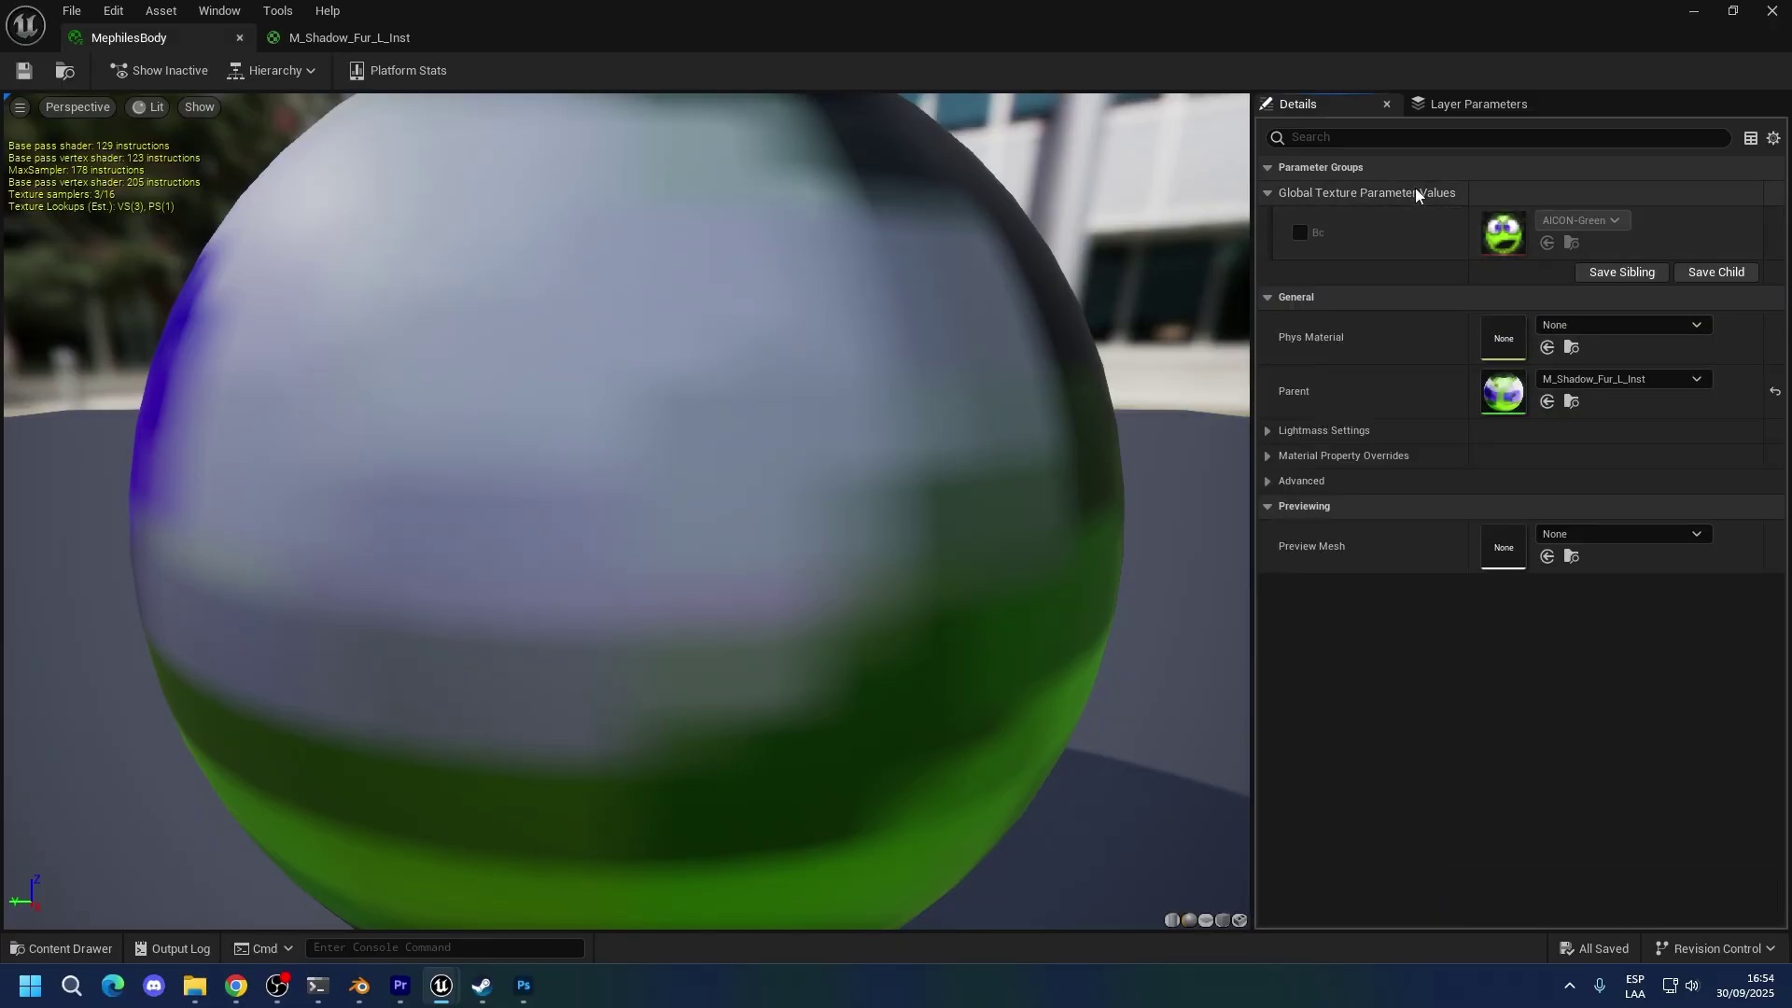
left_click(1301, 231)
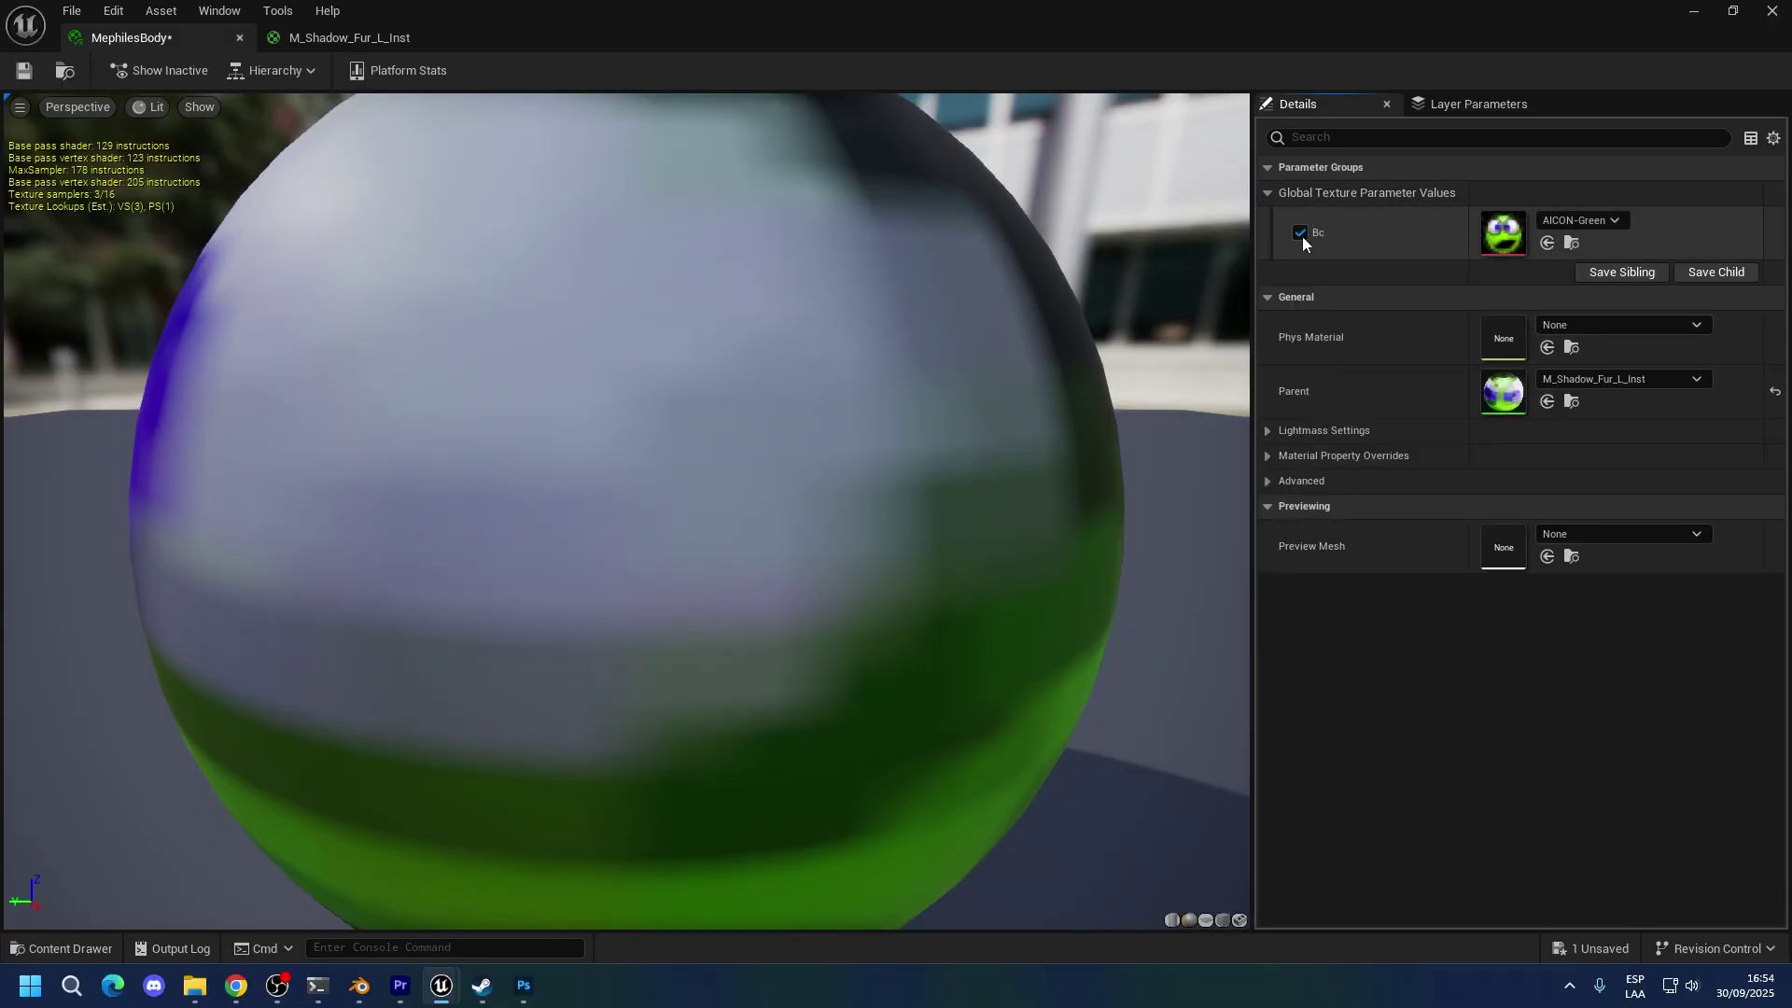
left_click_drag(1075, 11, 1069, 67)
left_click(118, 858)
left_click(295, 731)
left_click(1216, 69)
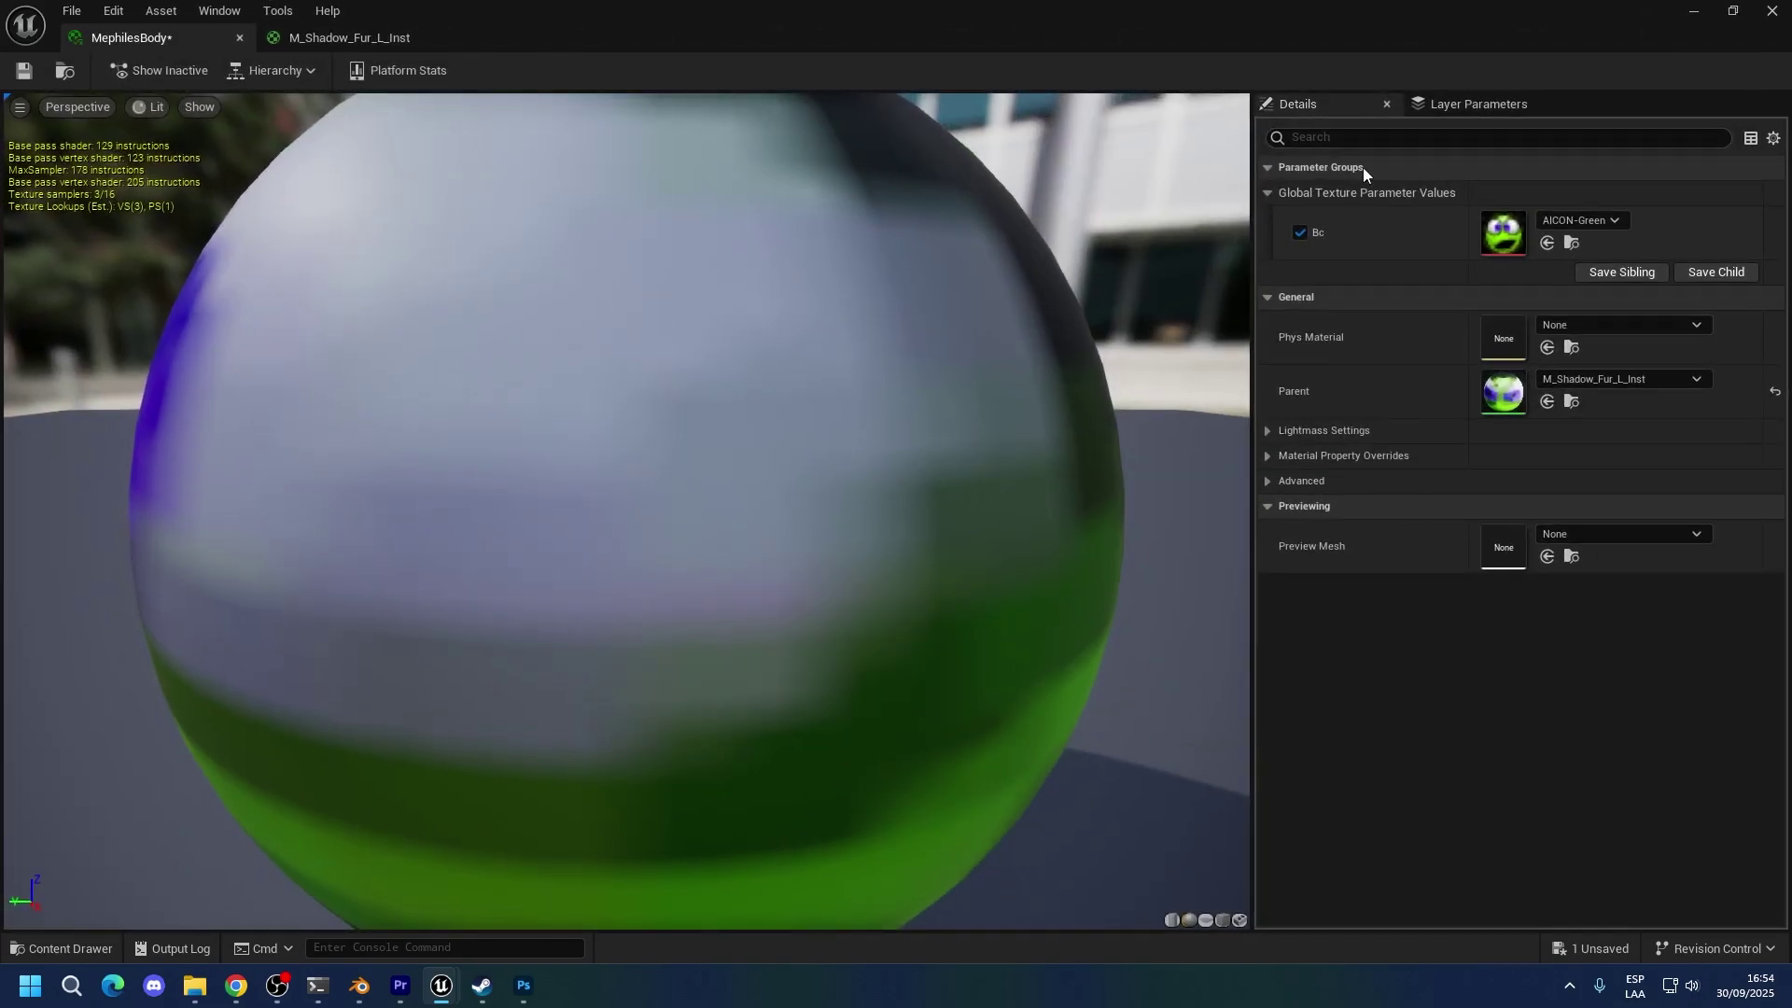
left_click(1546, 244)
scroll(608, 541, "down", 5)
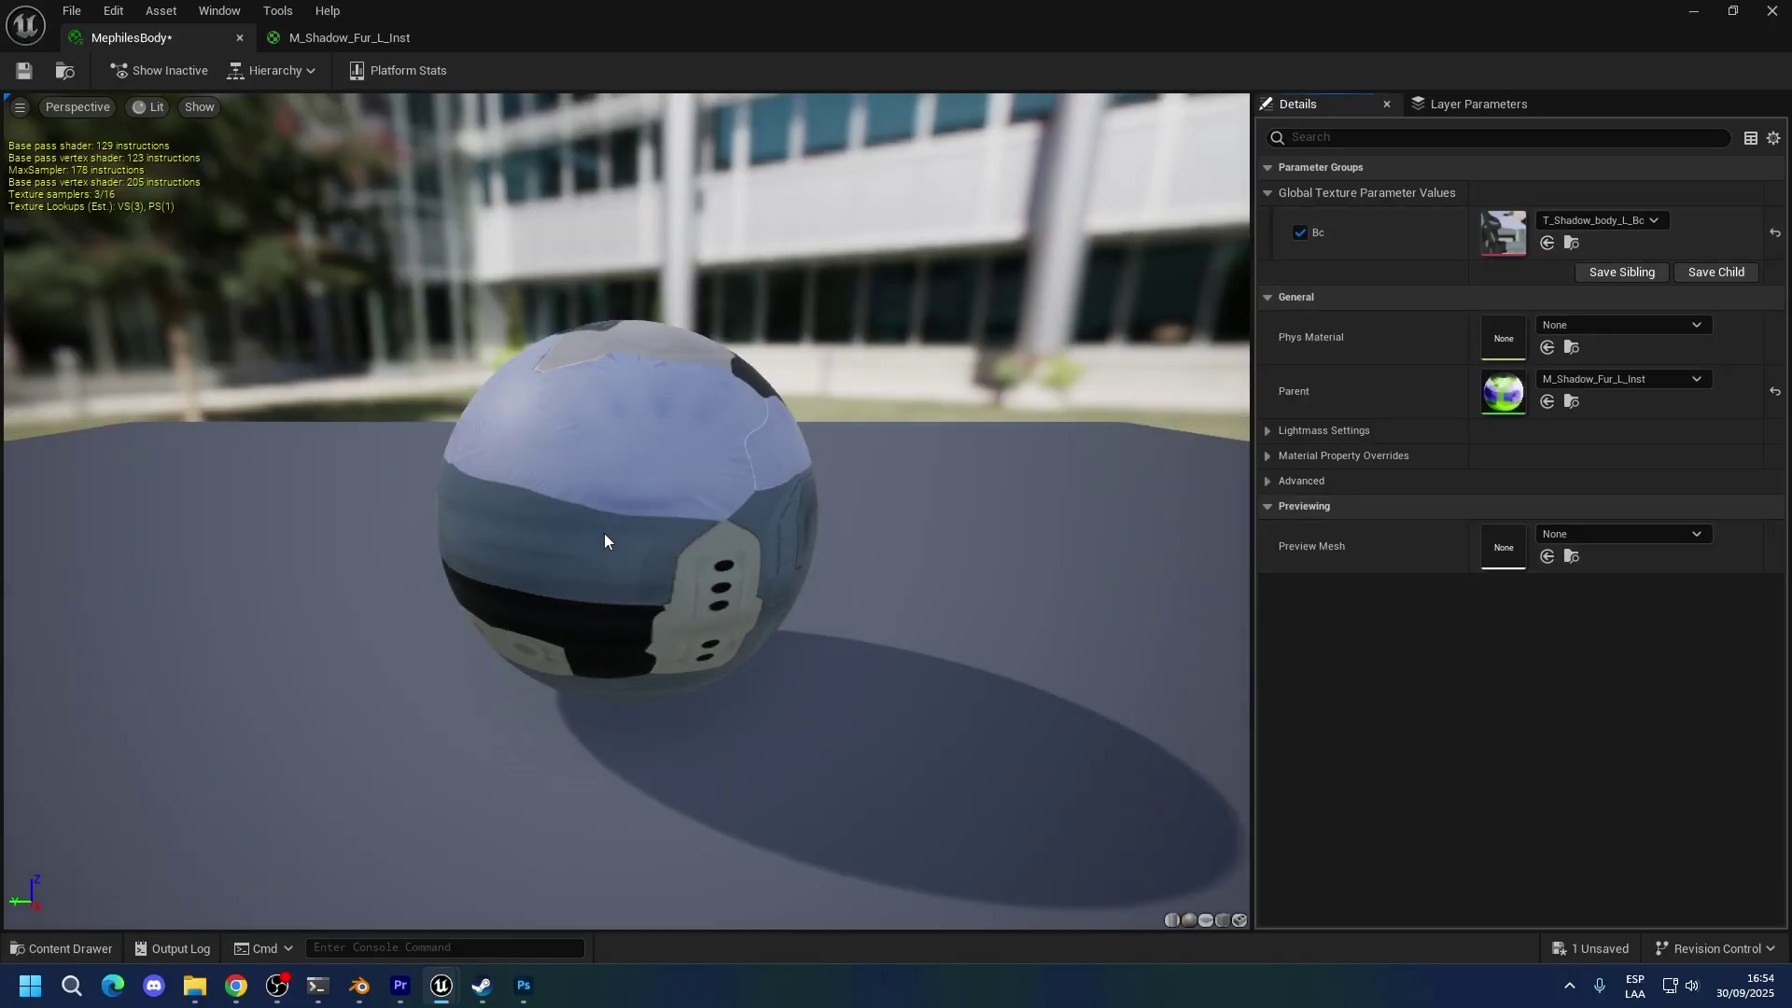
left_click_drag(607, 540, 615, 495)
key("ctrl+s")
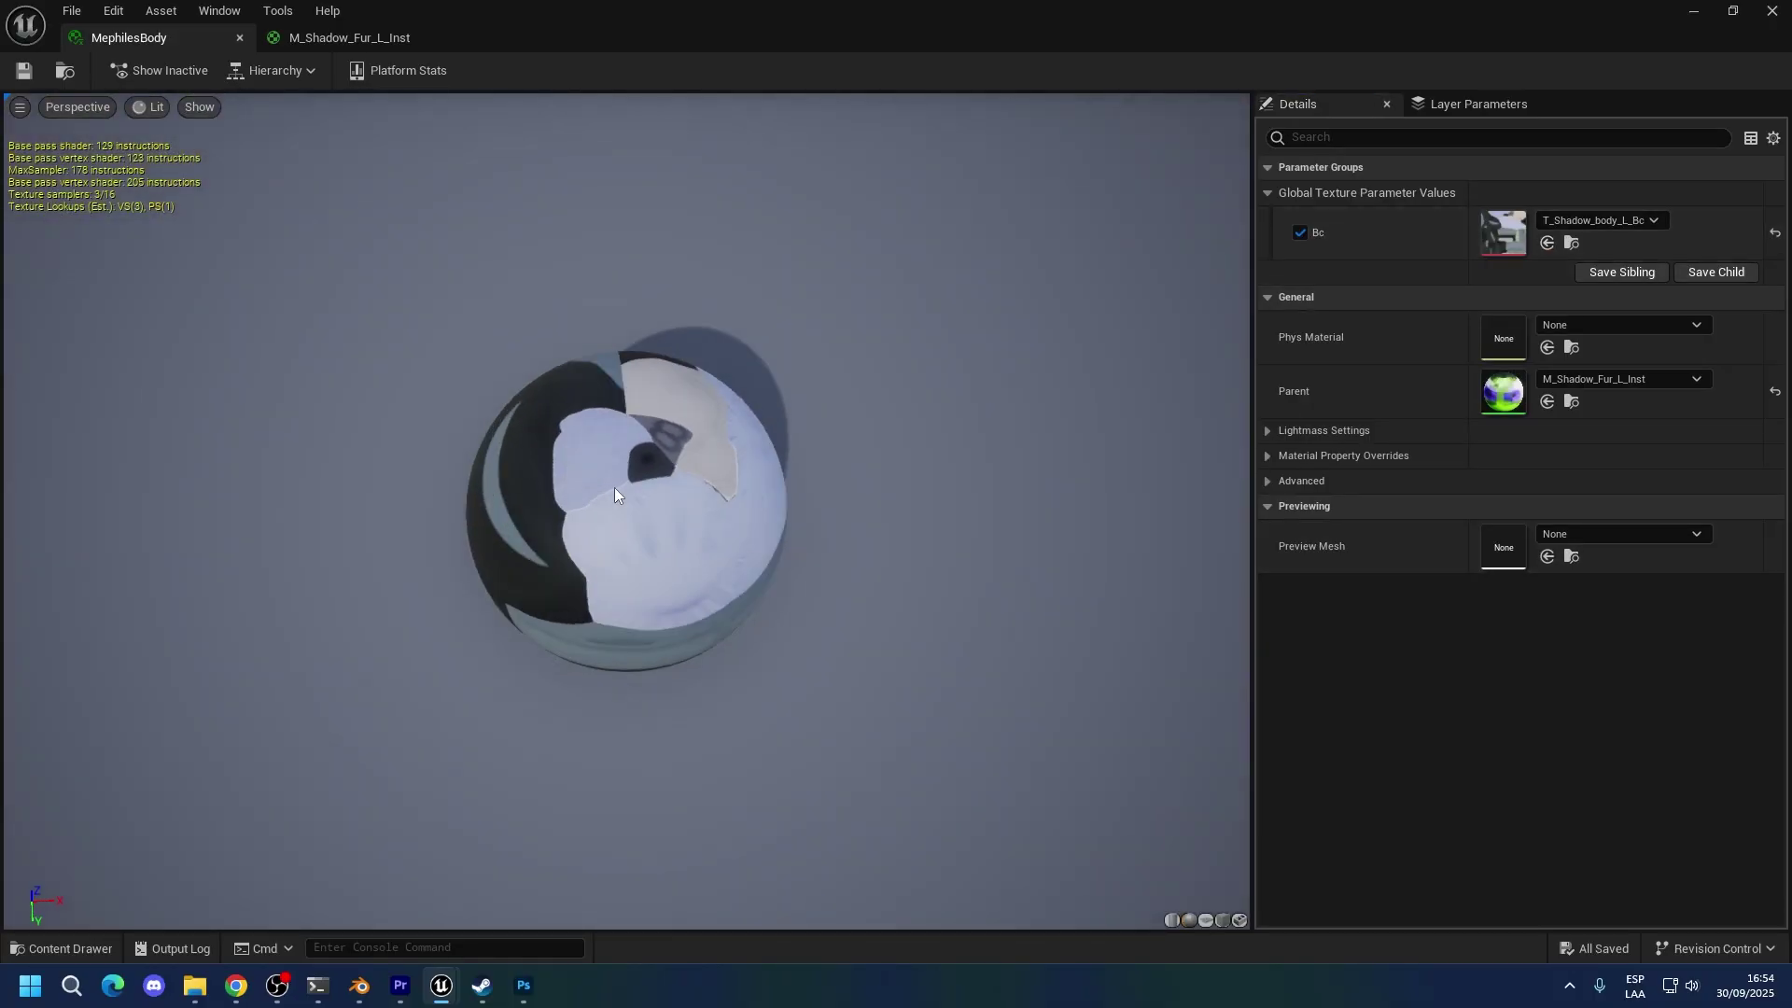
Open the SK_Shadow skeletal mesh and select MephilesBody in the Shadow materials folder.
left_click(1771, 11)
left_click(131, 842)
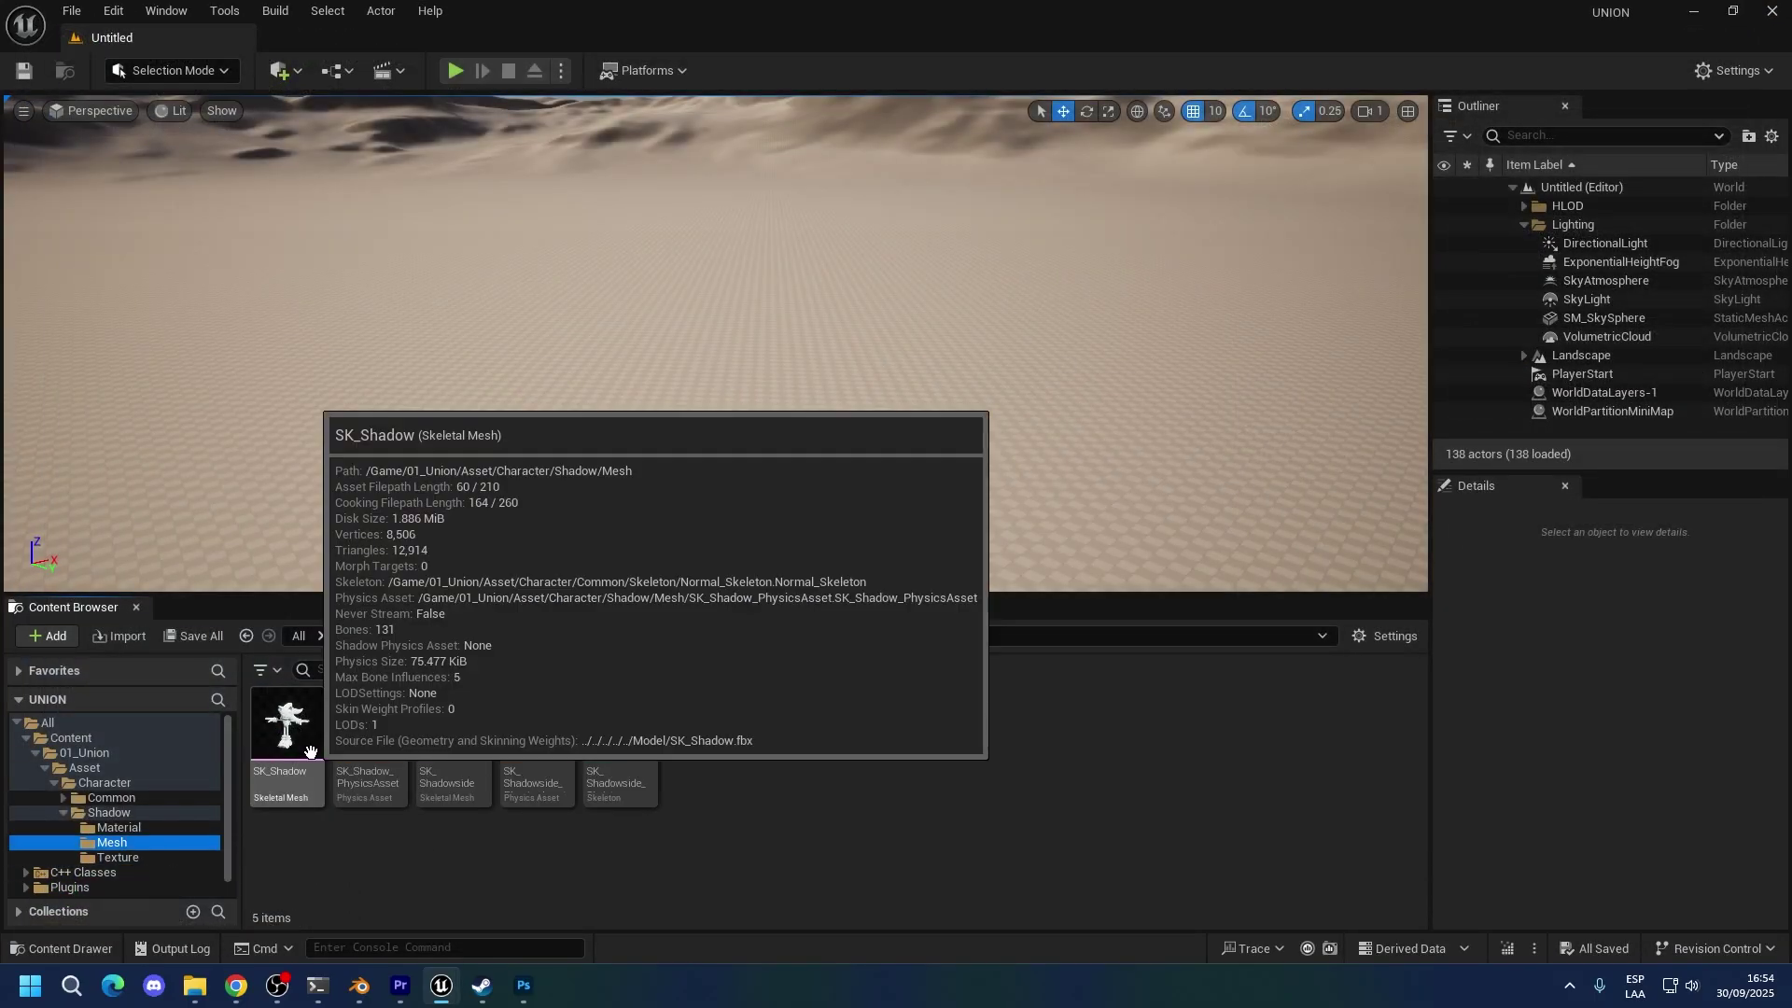
double_click(310, 752)
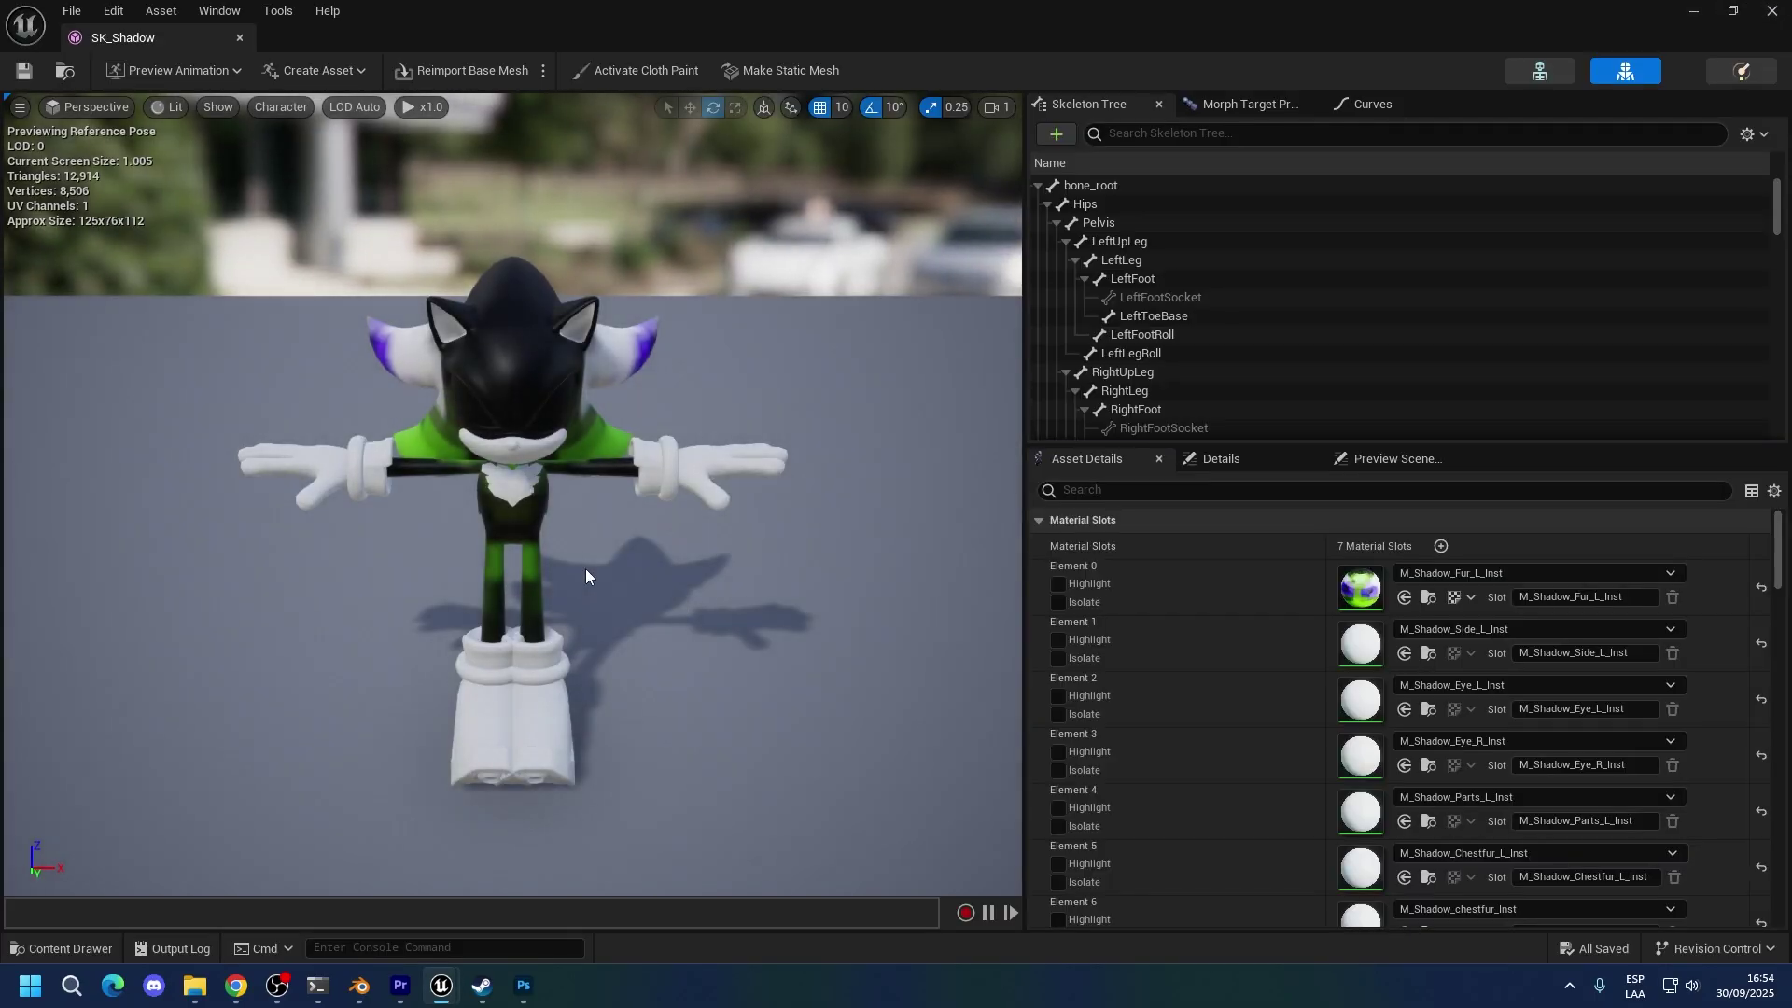
double_click(891, 11)
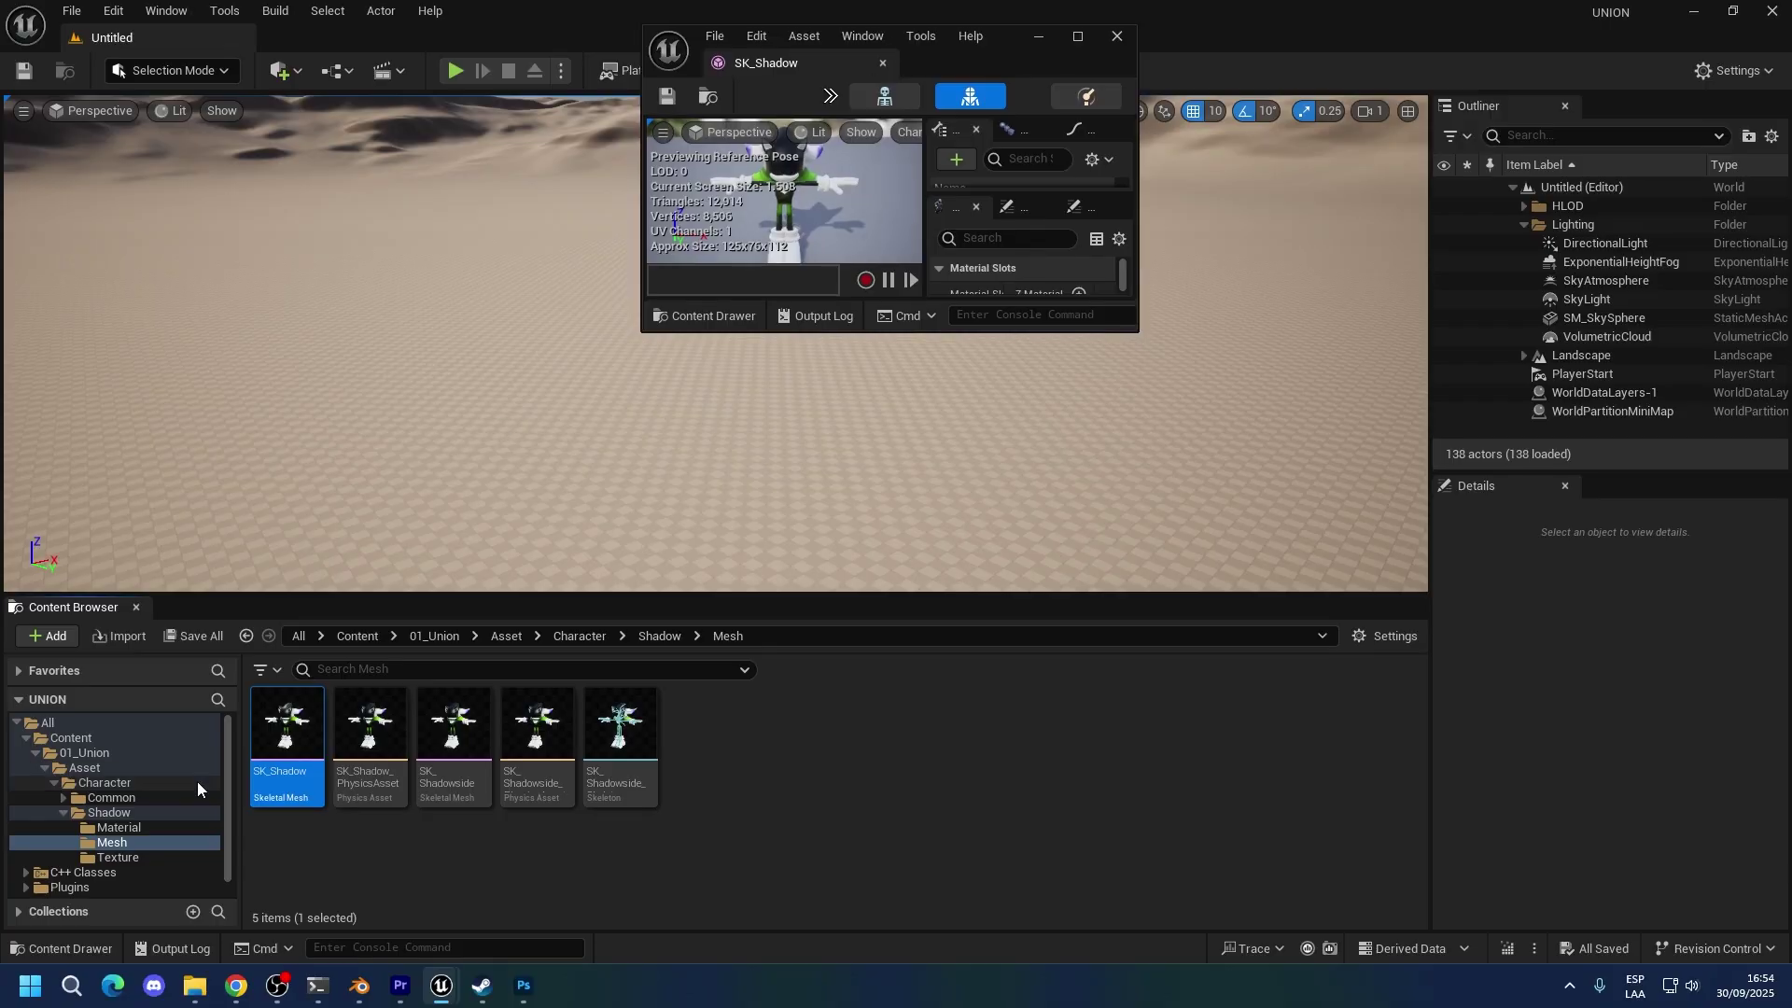
left_click(119, 826)
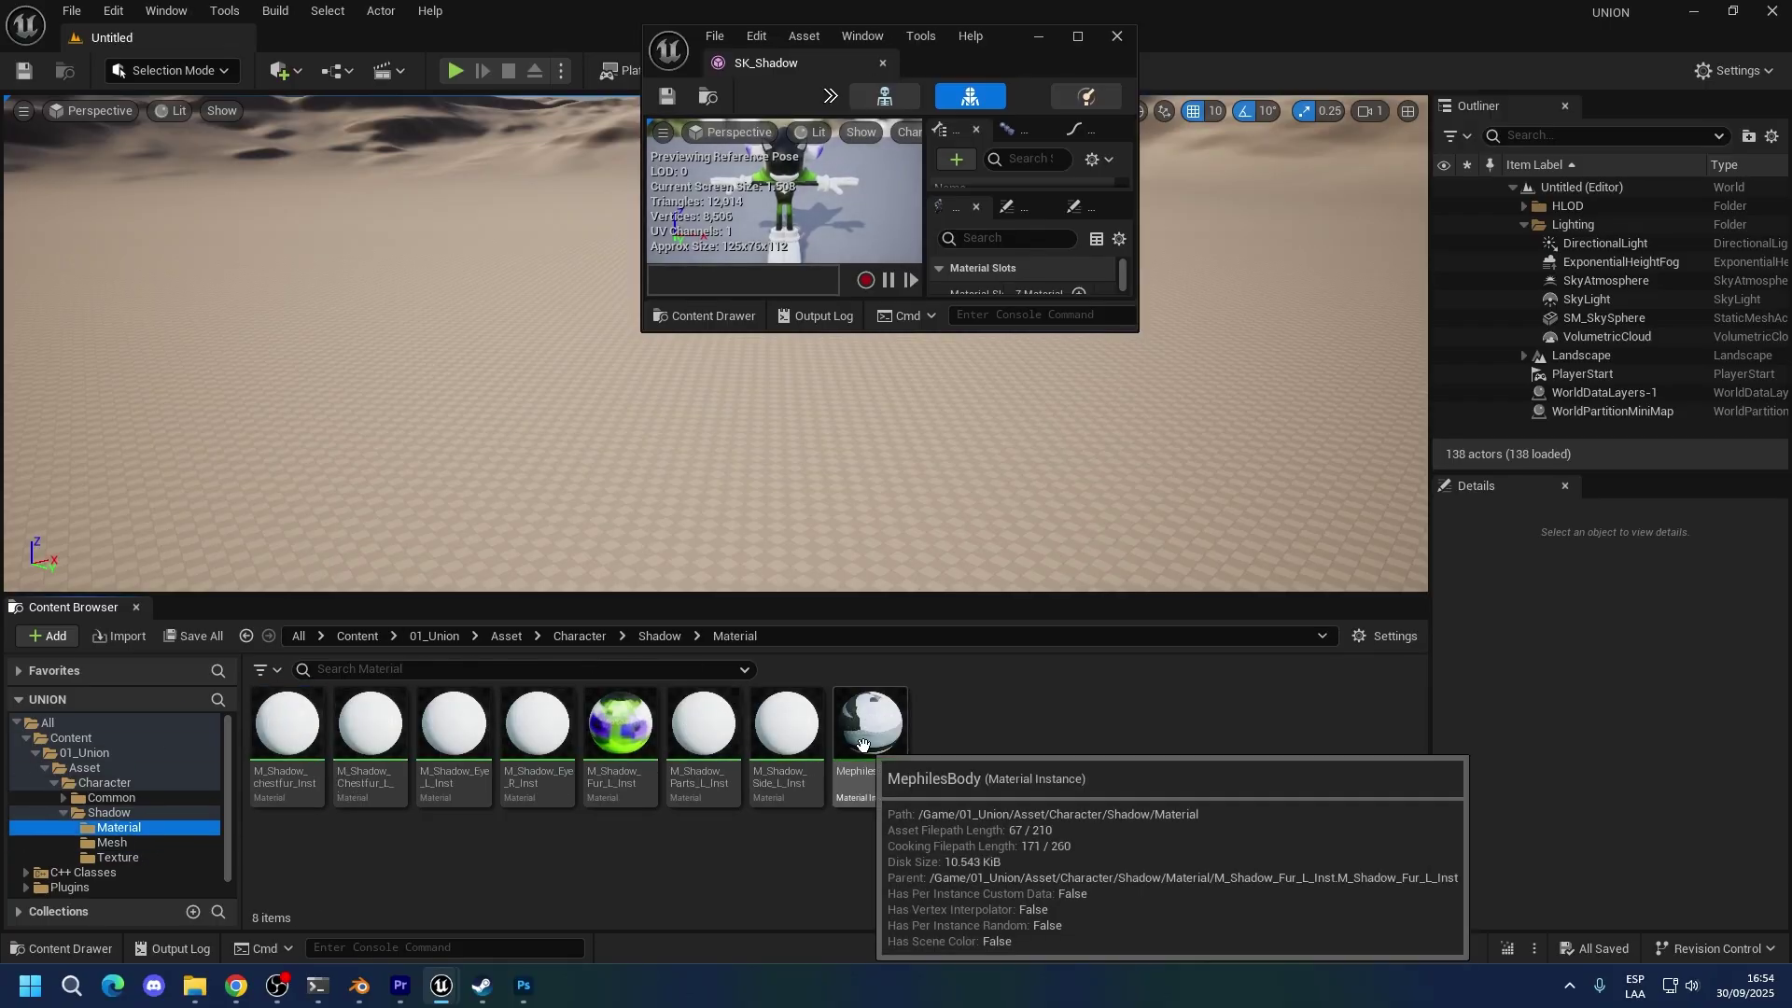
left_click(1077, 41)
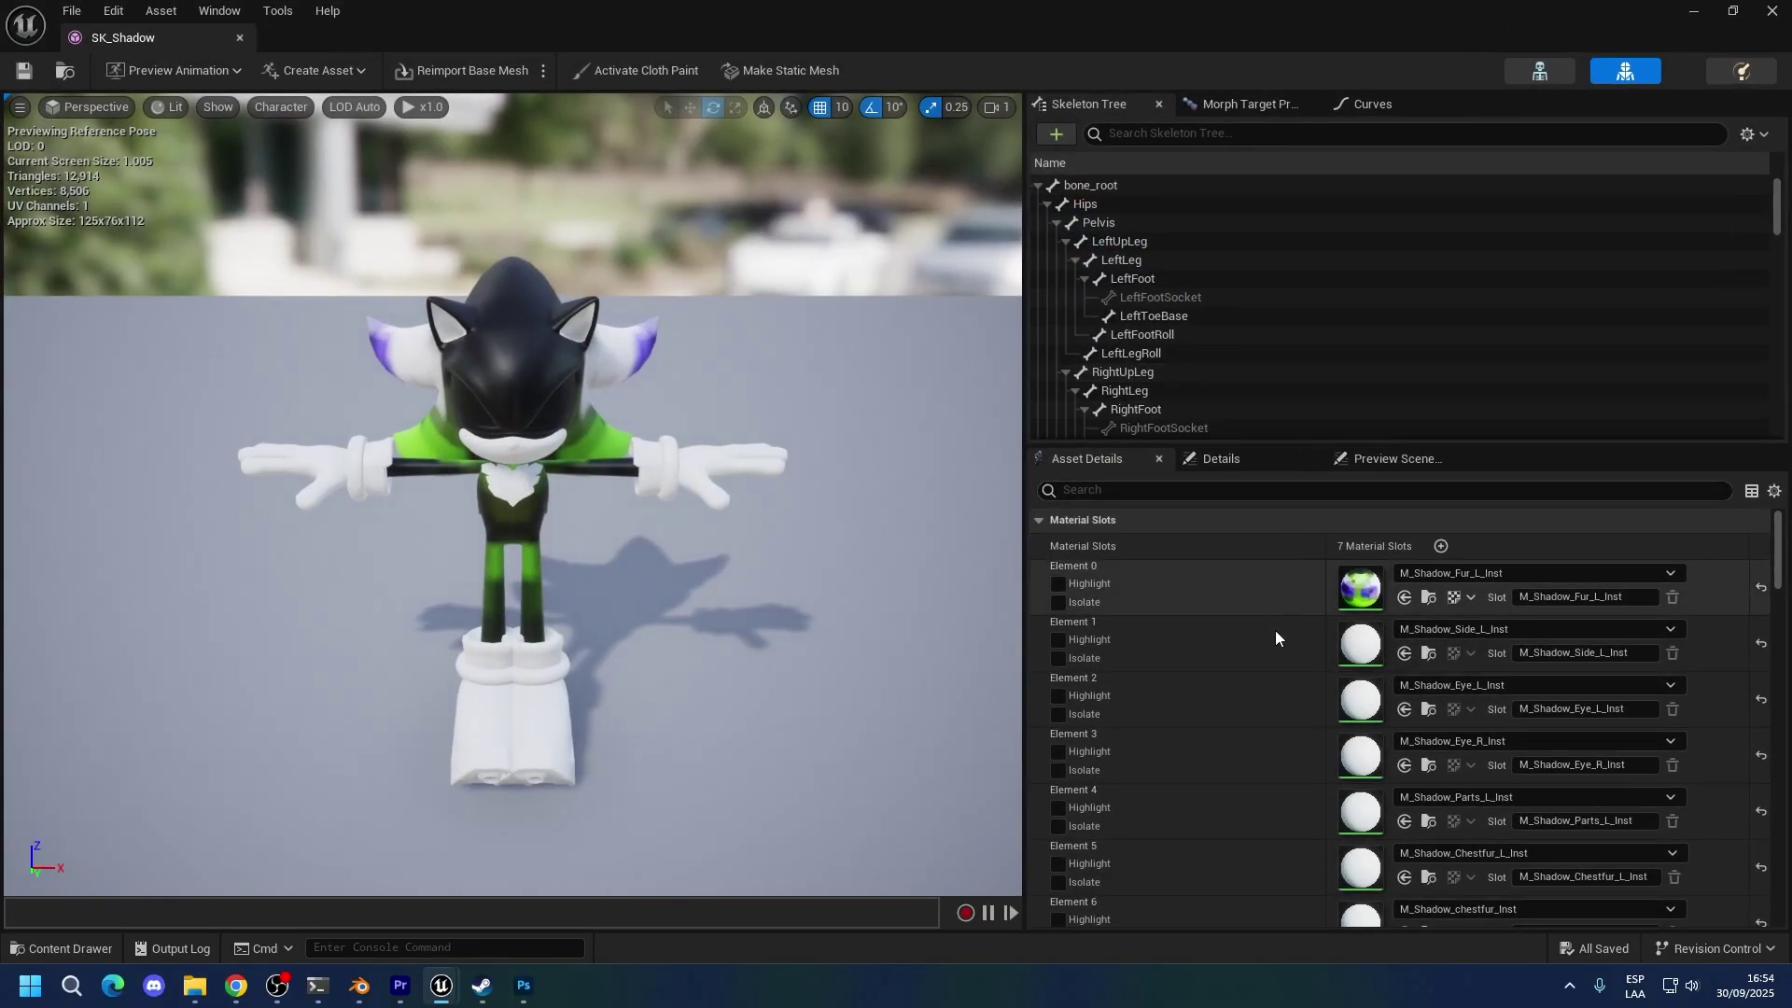
Assign MephilesBody to SK_Shadow's Element 0 slot, save the mesh, and close its editor.
left_click(1403, 598)
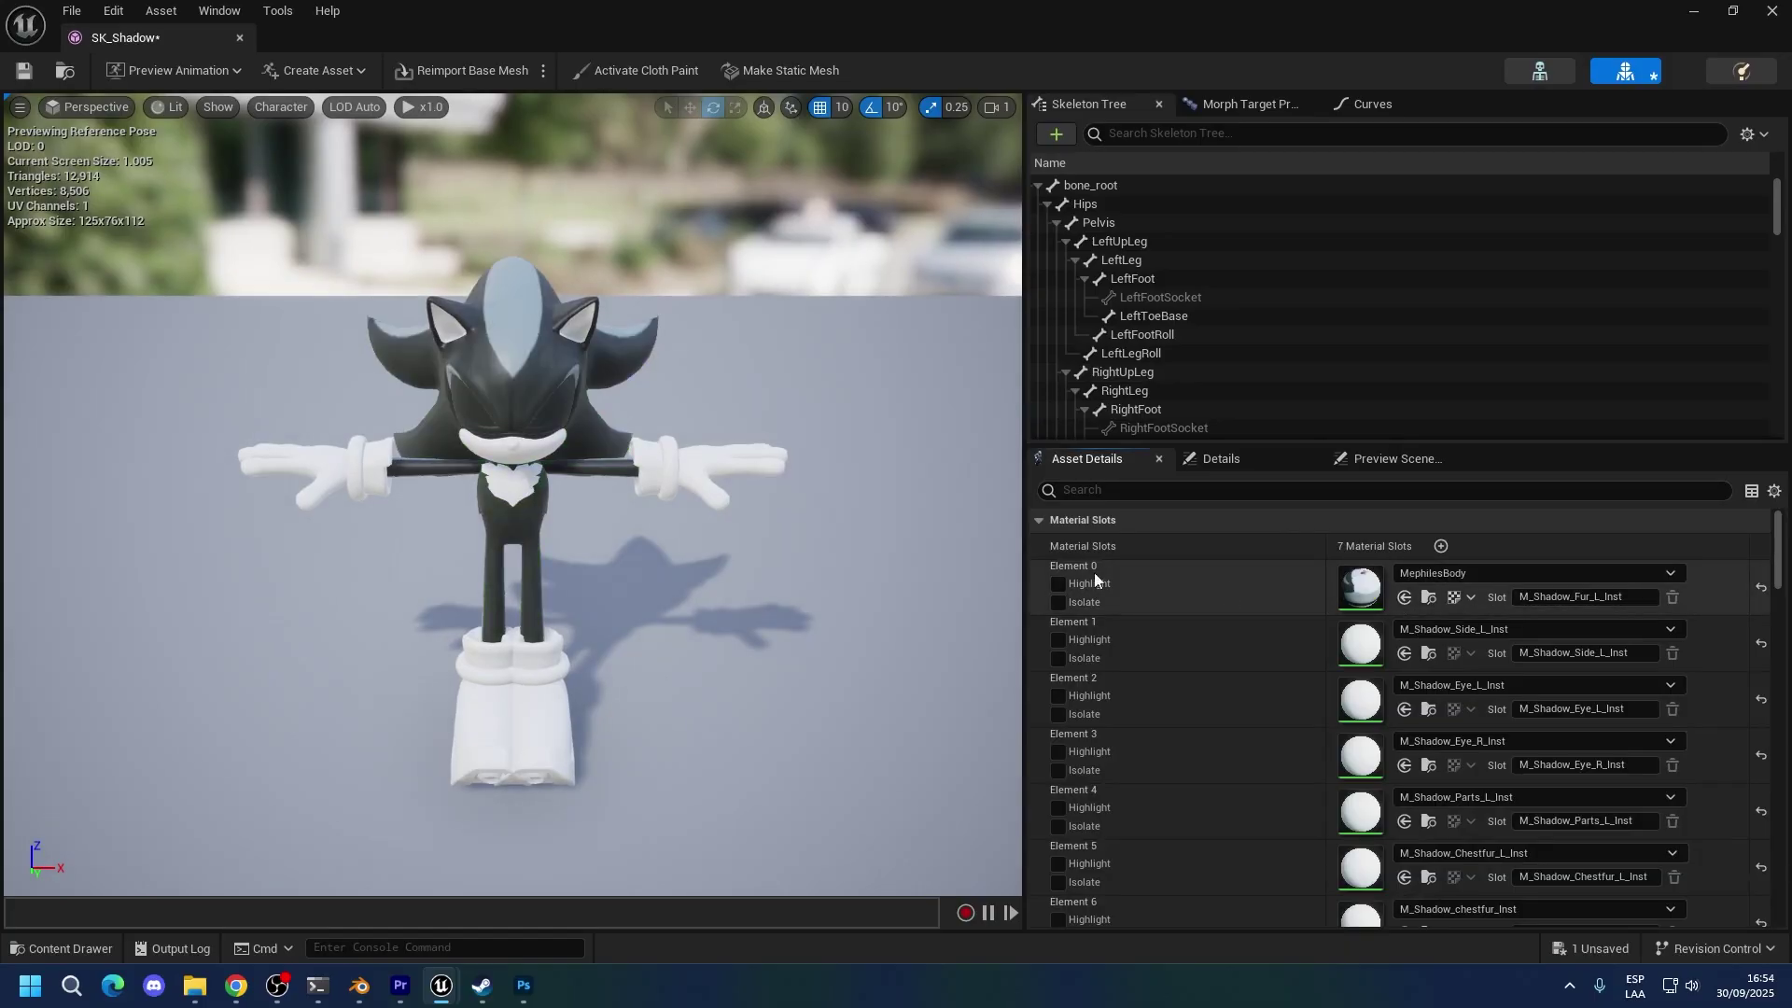
left_click_drag(938, 539, 579, 494)
key("ctrl+s")
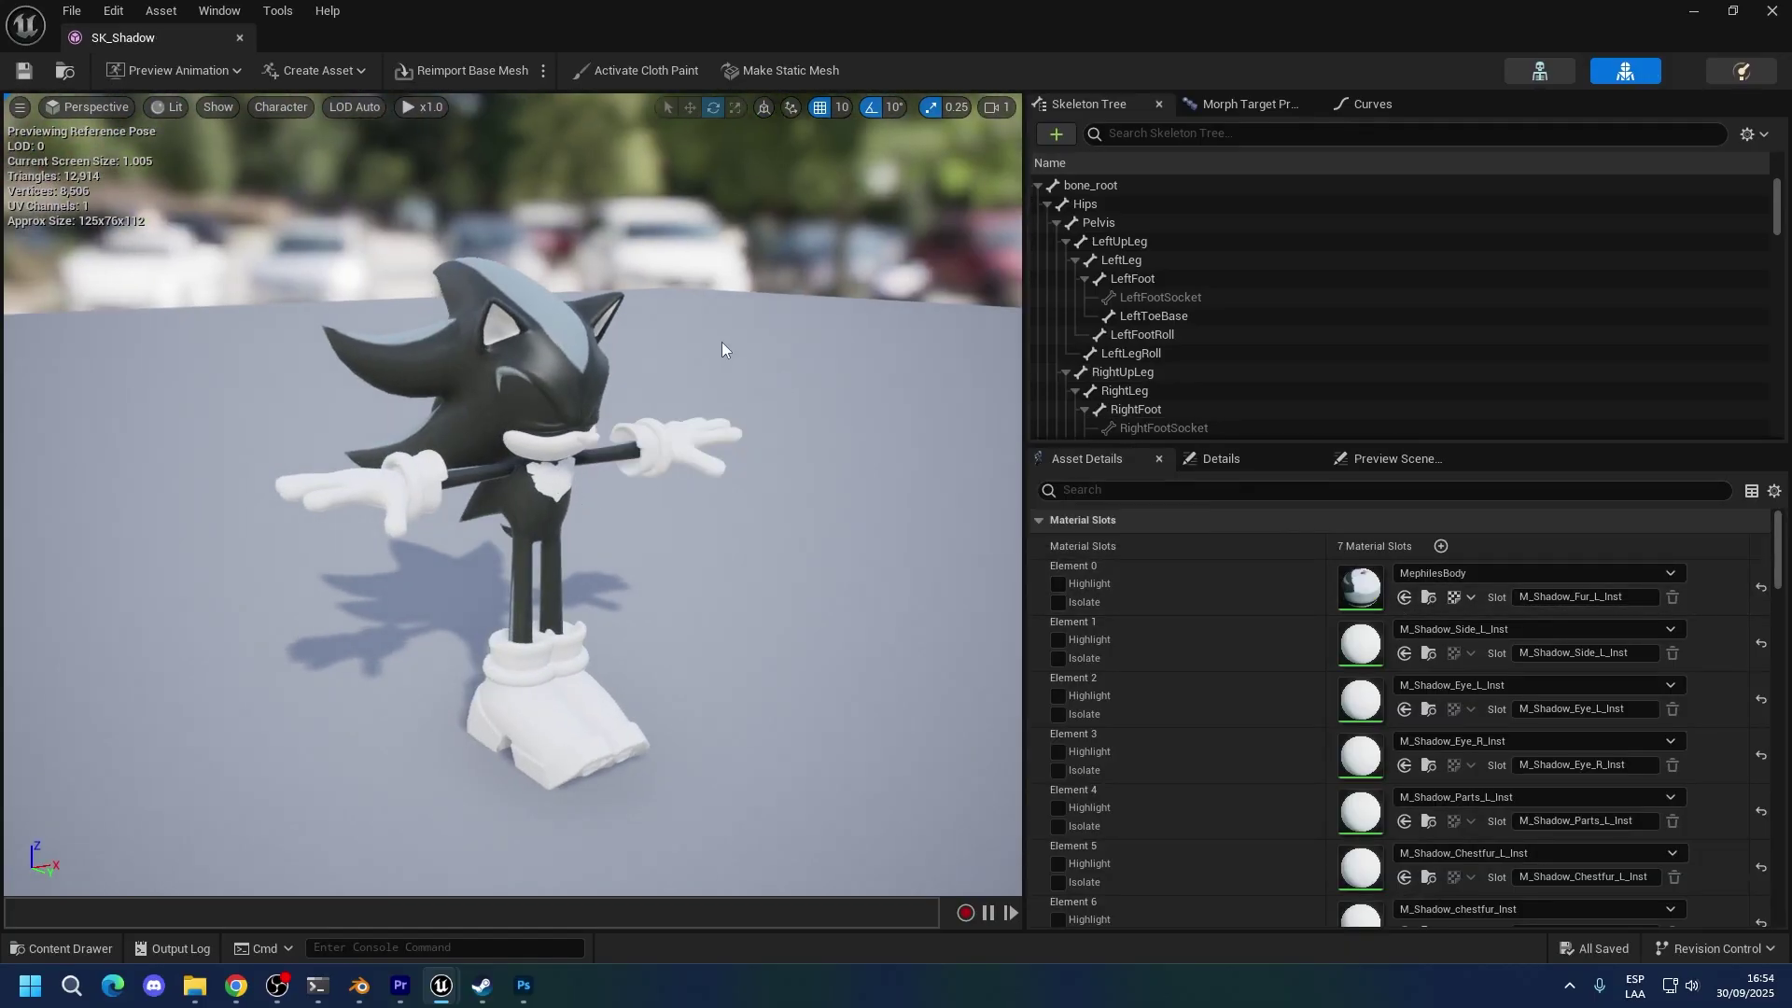
left_click_drag(707, 339, 670, 340)
scroll(670, 340, "up", 2)
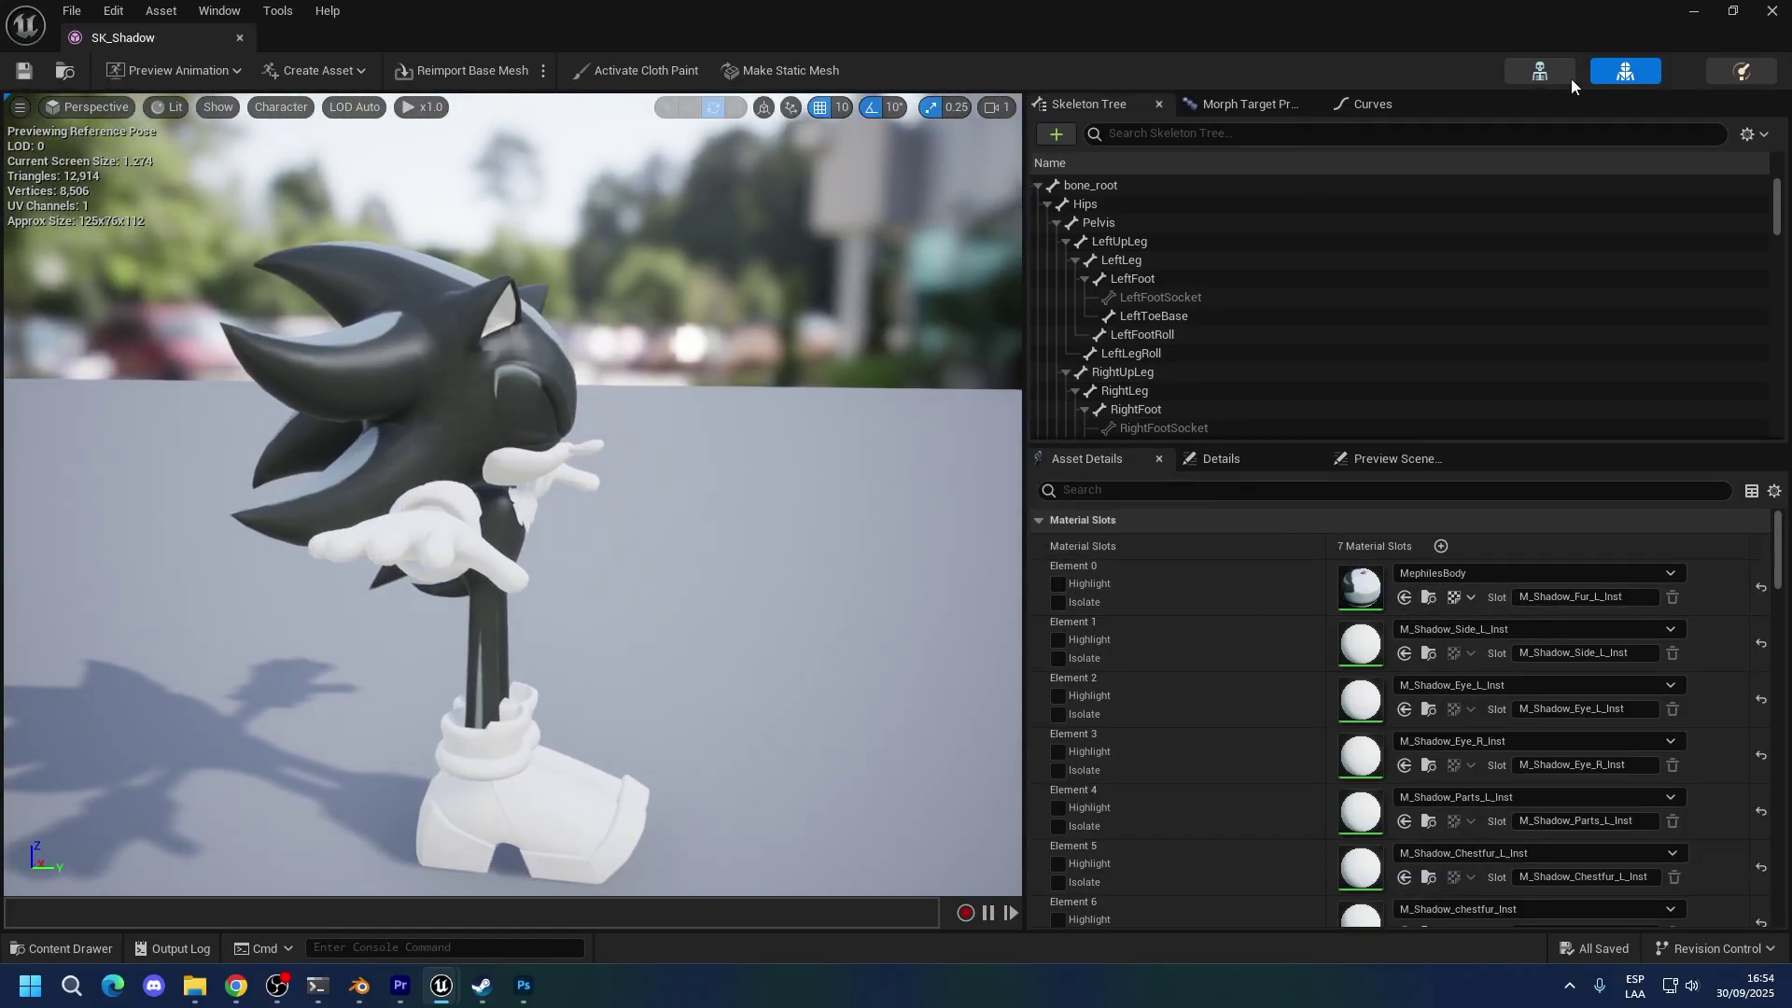
left_click(1767, 14)
Set SK_Shadowside's Element 0 material to MephilesBody and close the mesh editor.
left_click(147, 842)
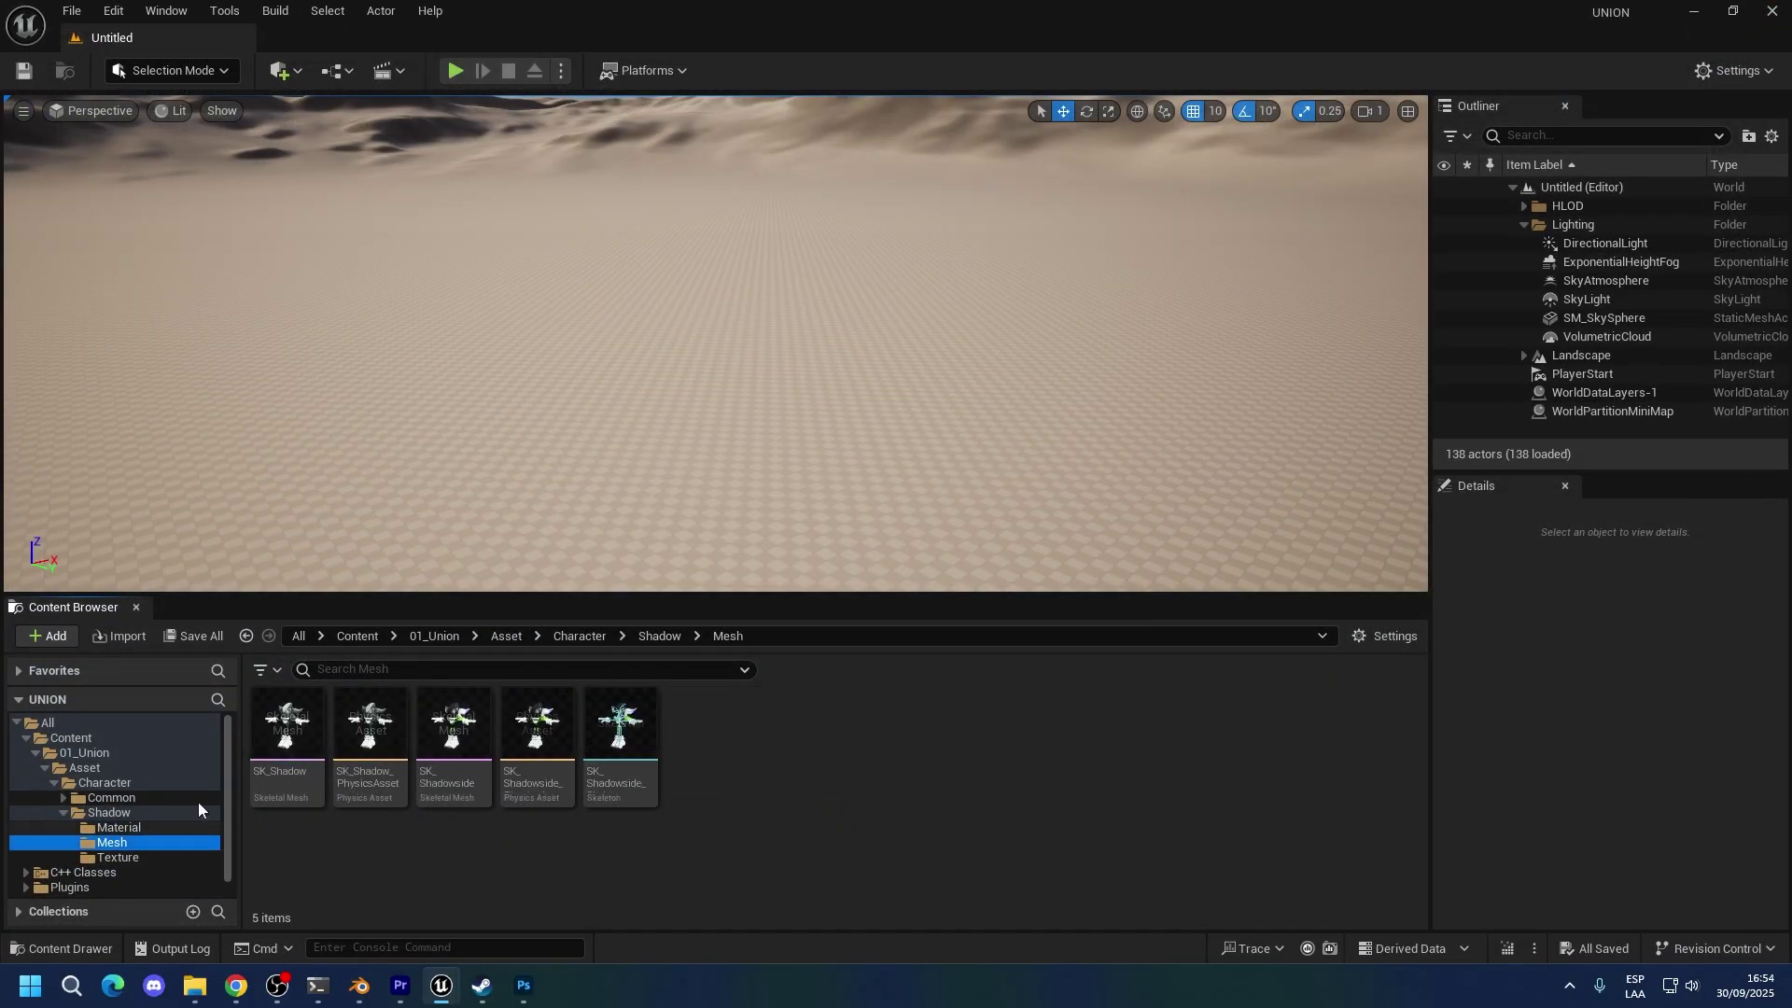
double_click(454, 732)
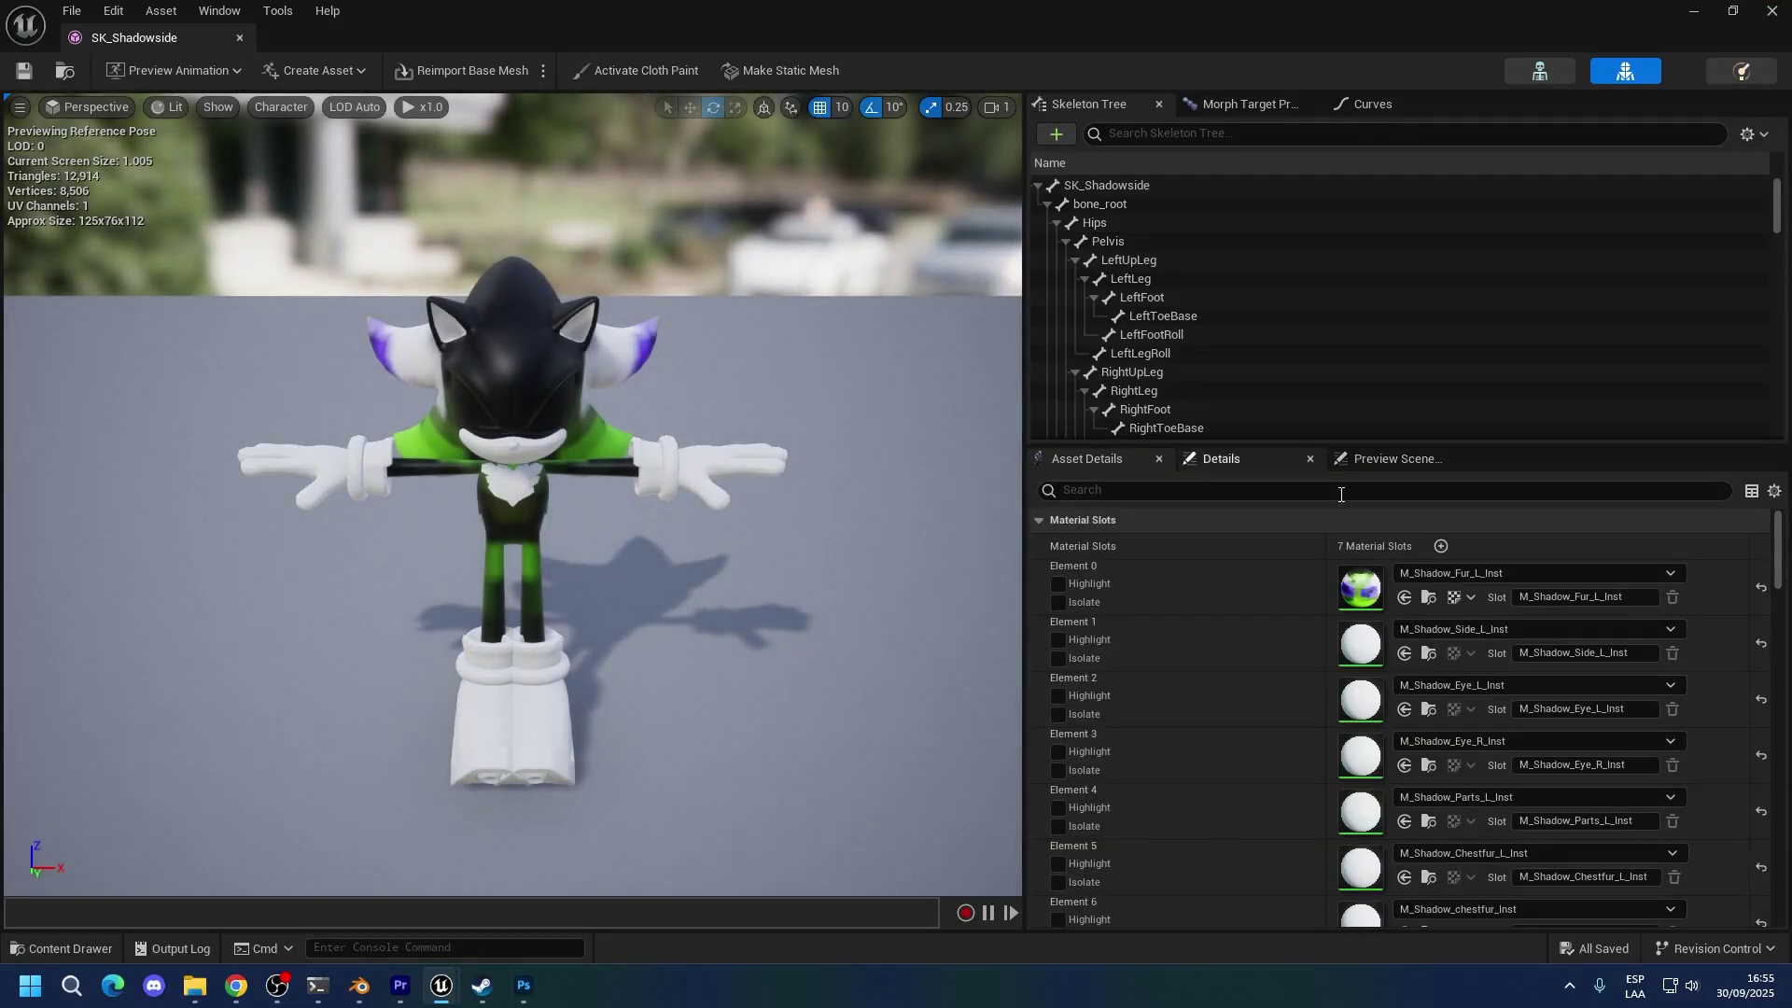
left_click(1410, 573)
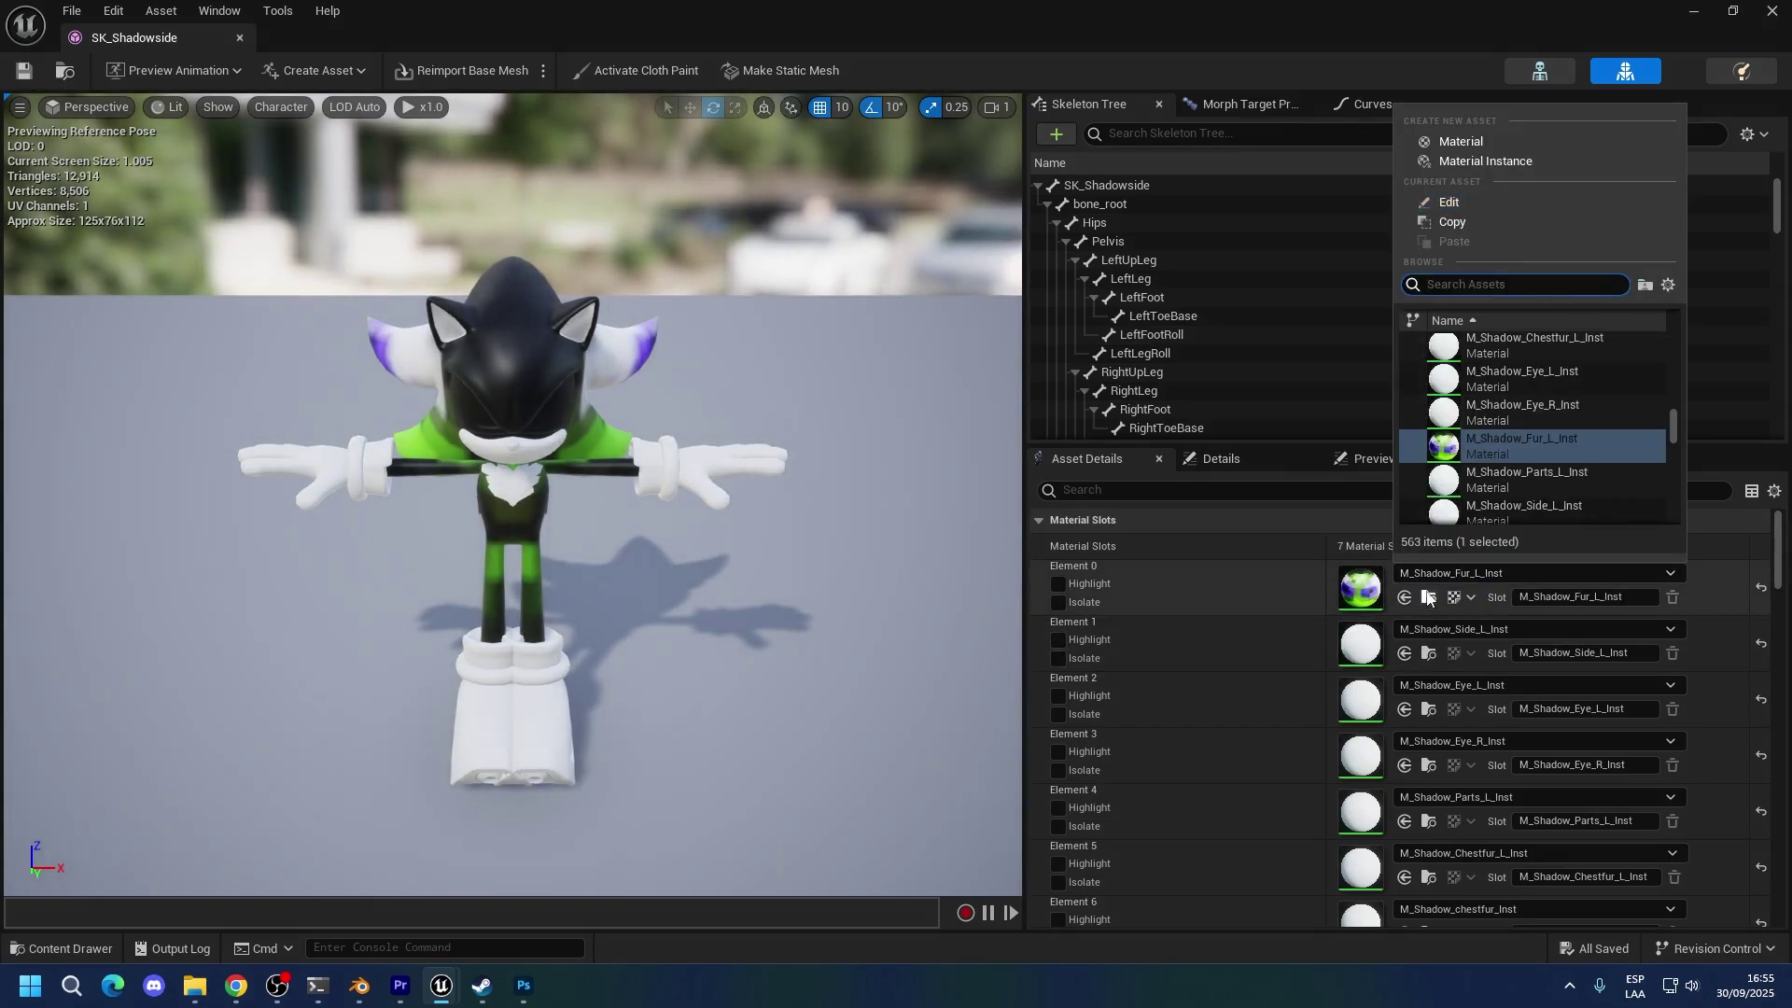
type("mephile")
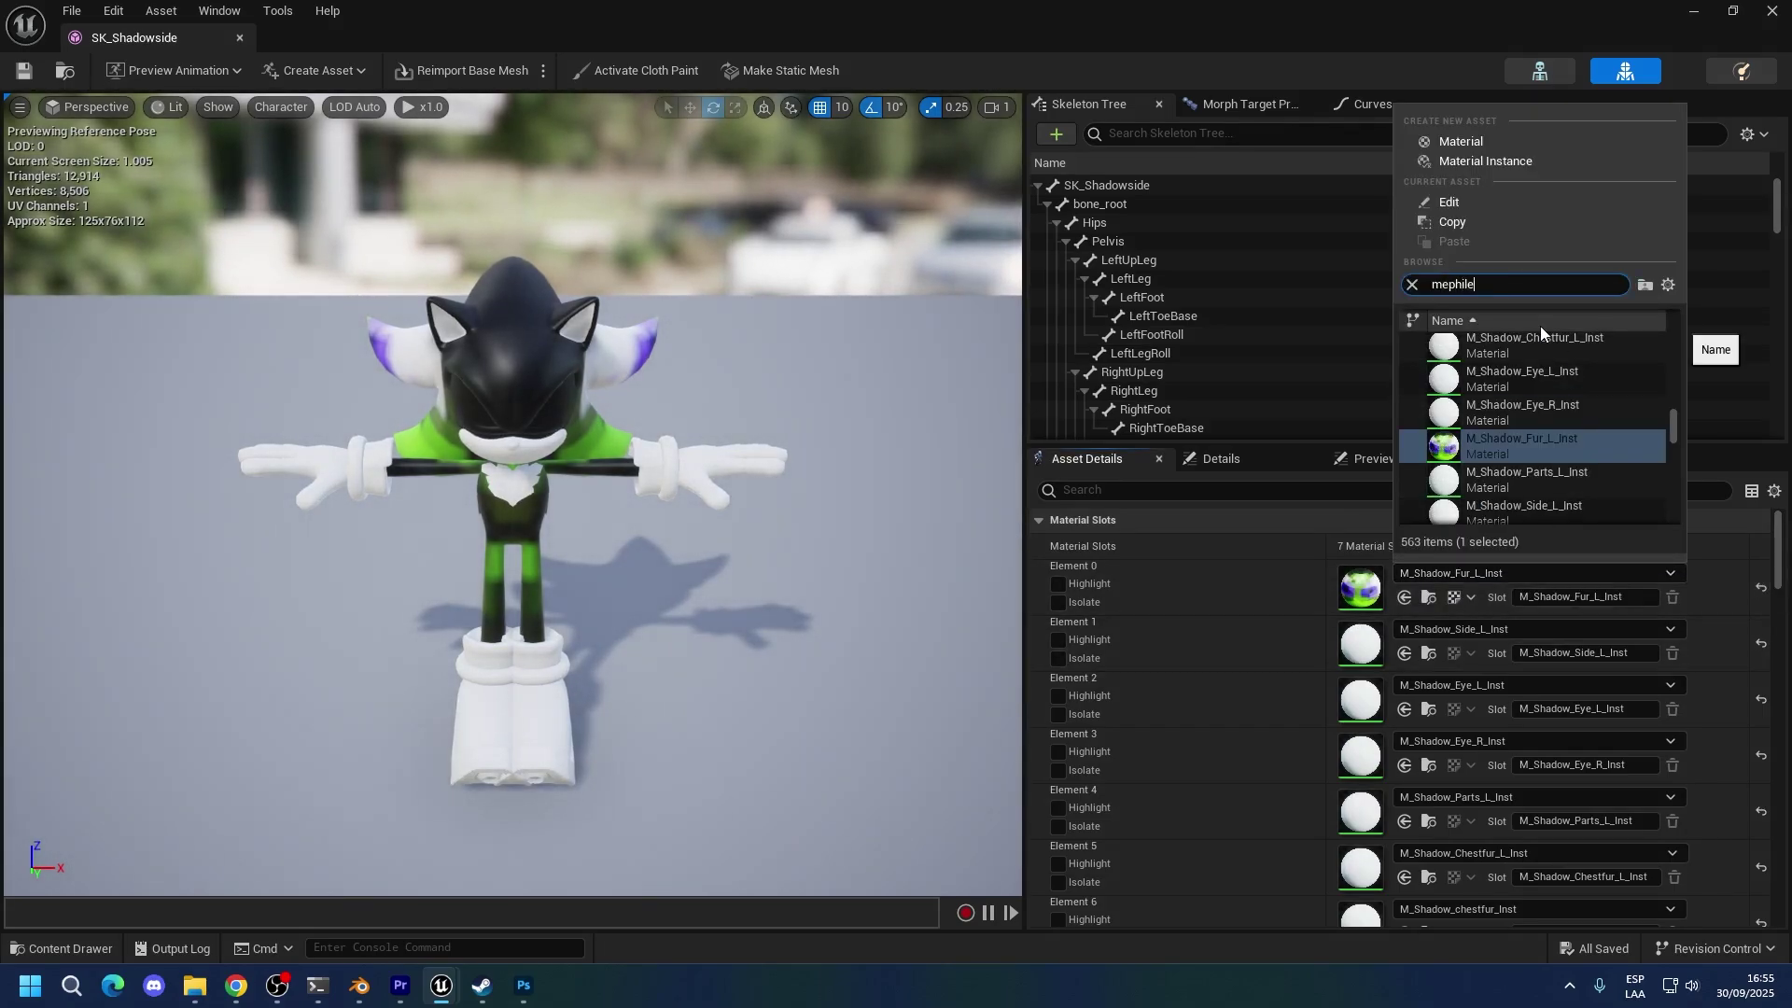
type("sbody")
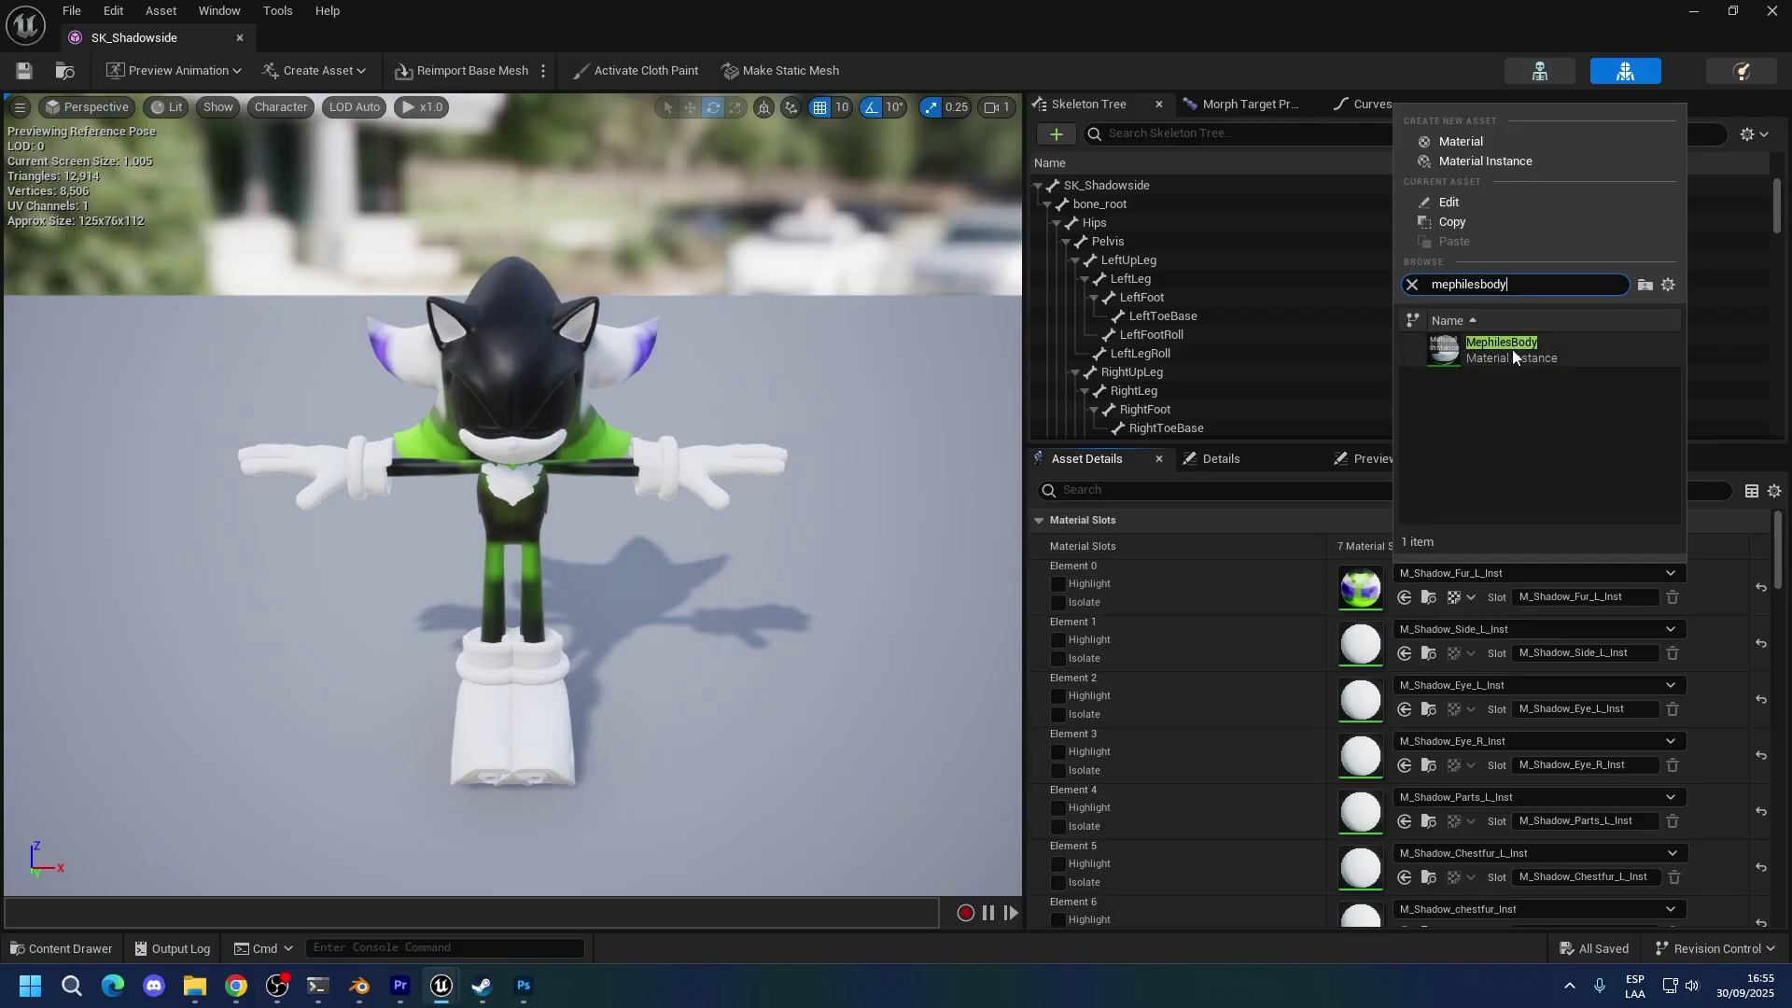
left_click(1507, 345)
left_click(1777, 17)
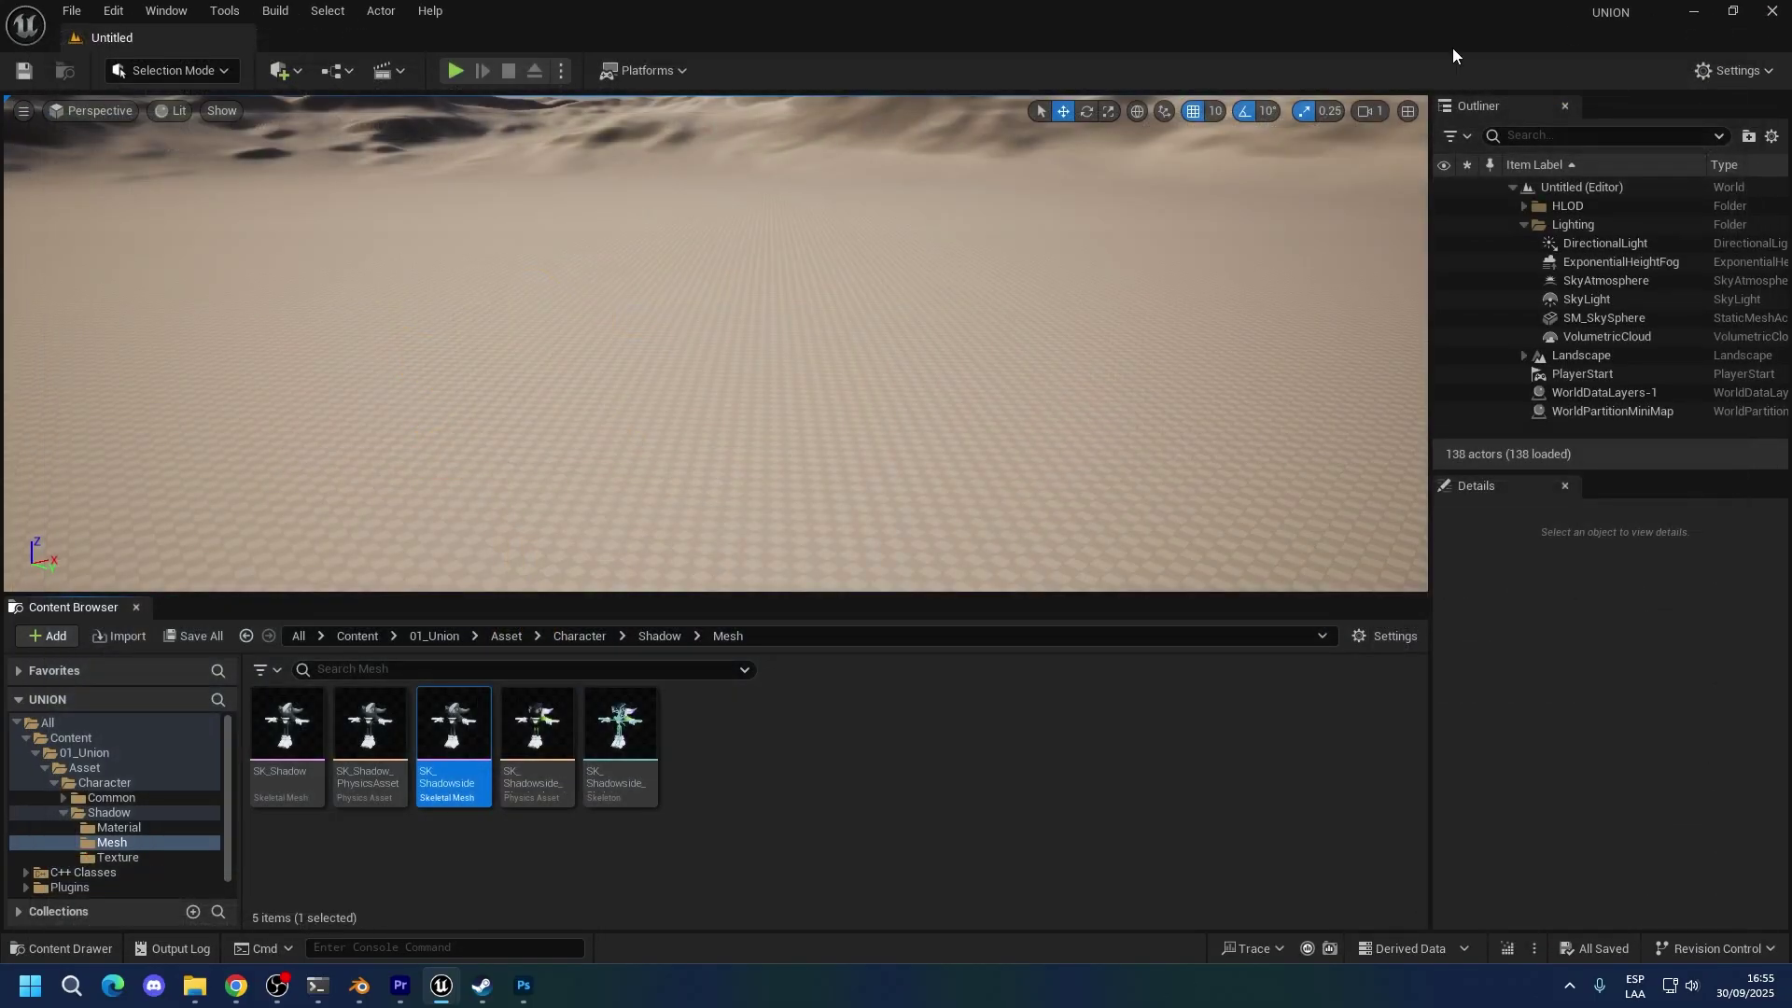
Cook the project content for Windows from the Platforms menu.
left_click(667, 71)
mouse_move(679, 209)
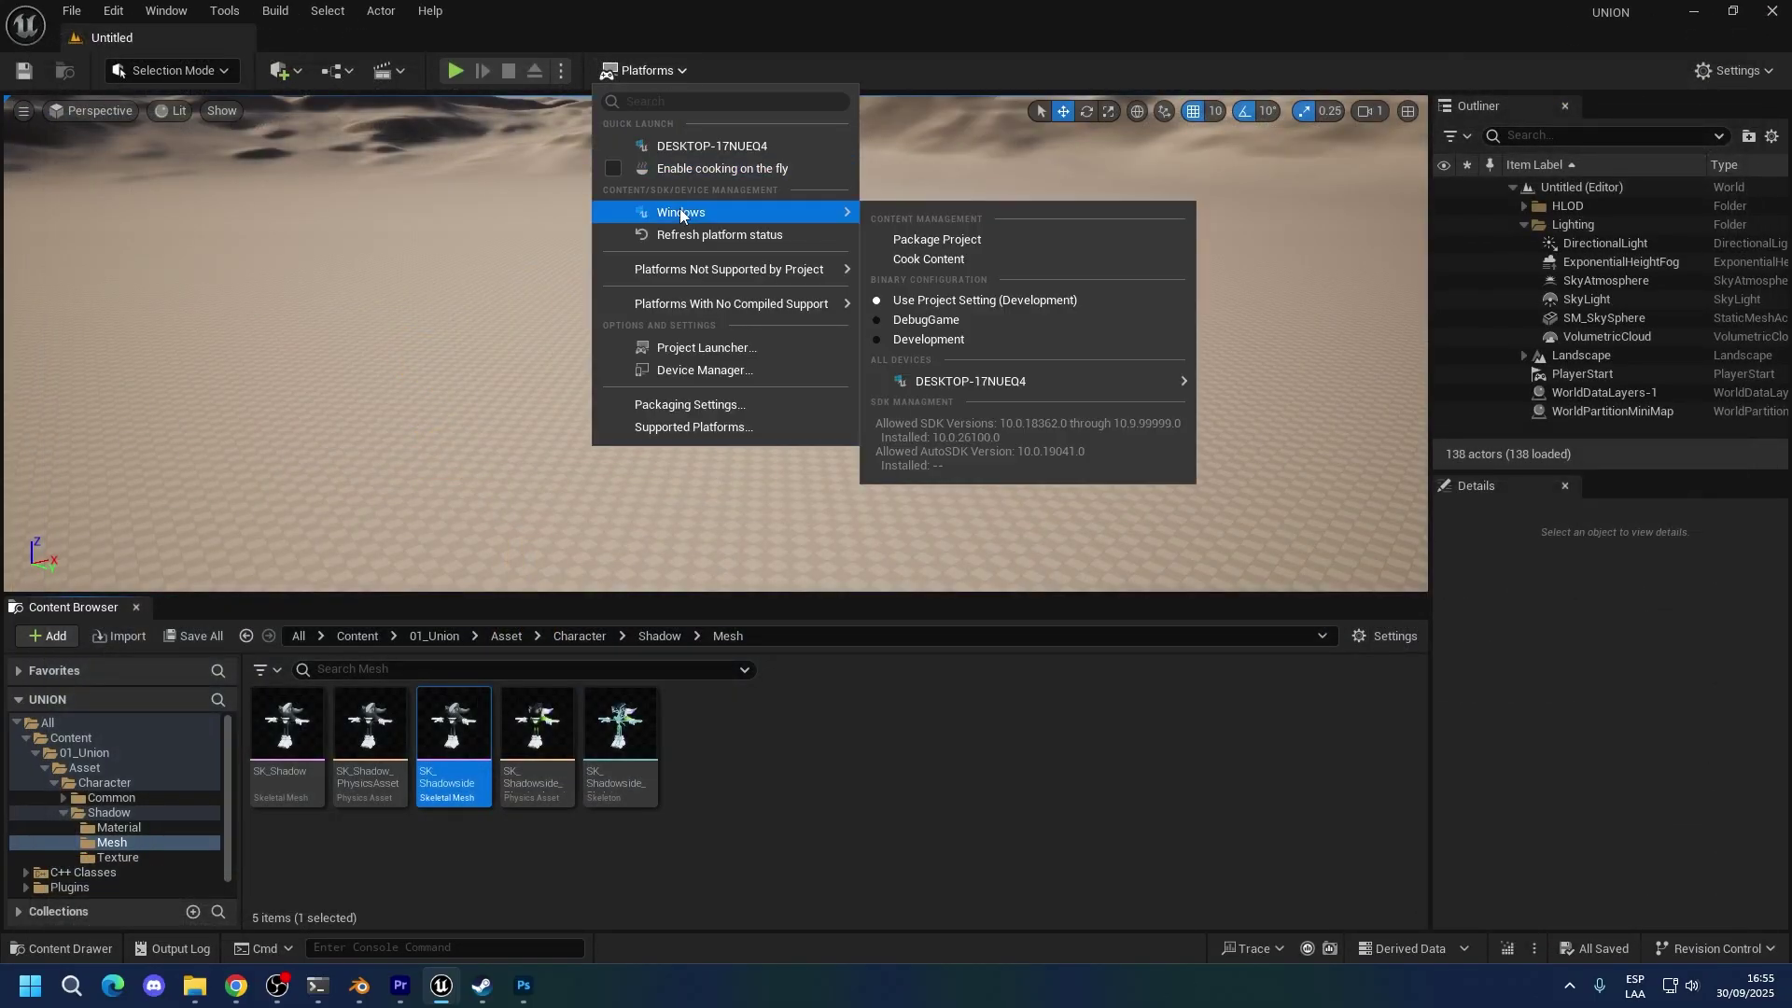
left_click(943, 241)
left_click(807, 762)
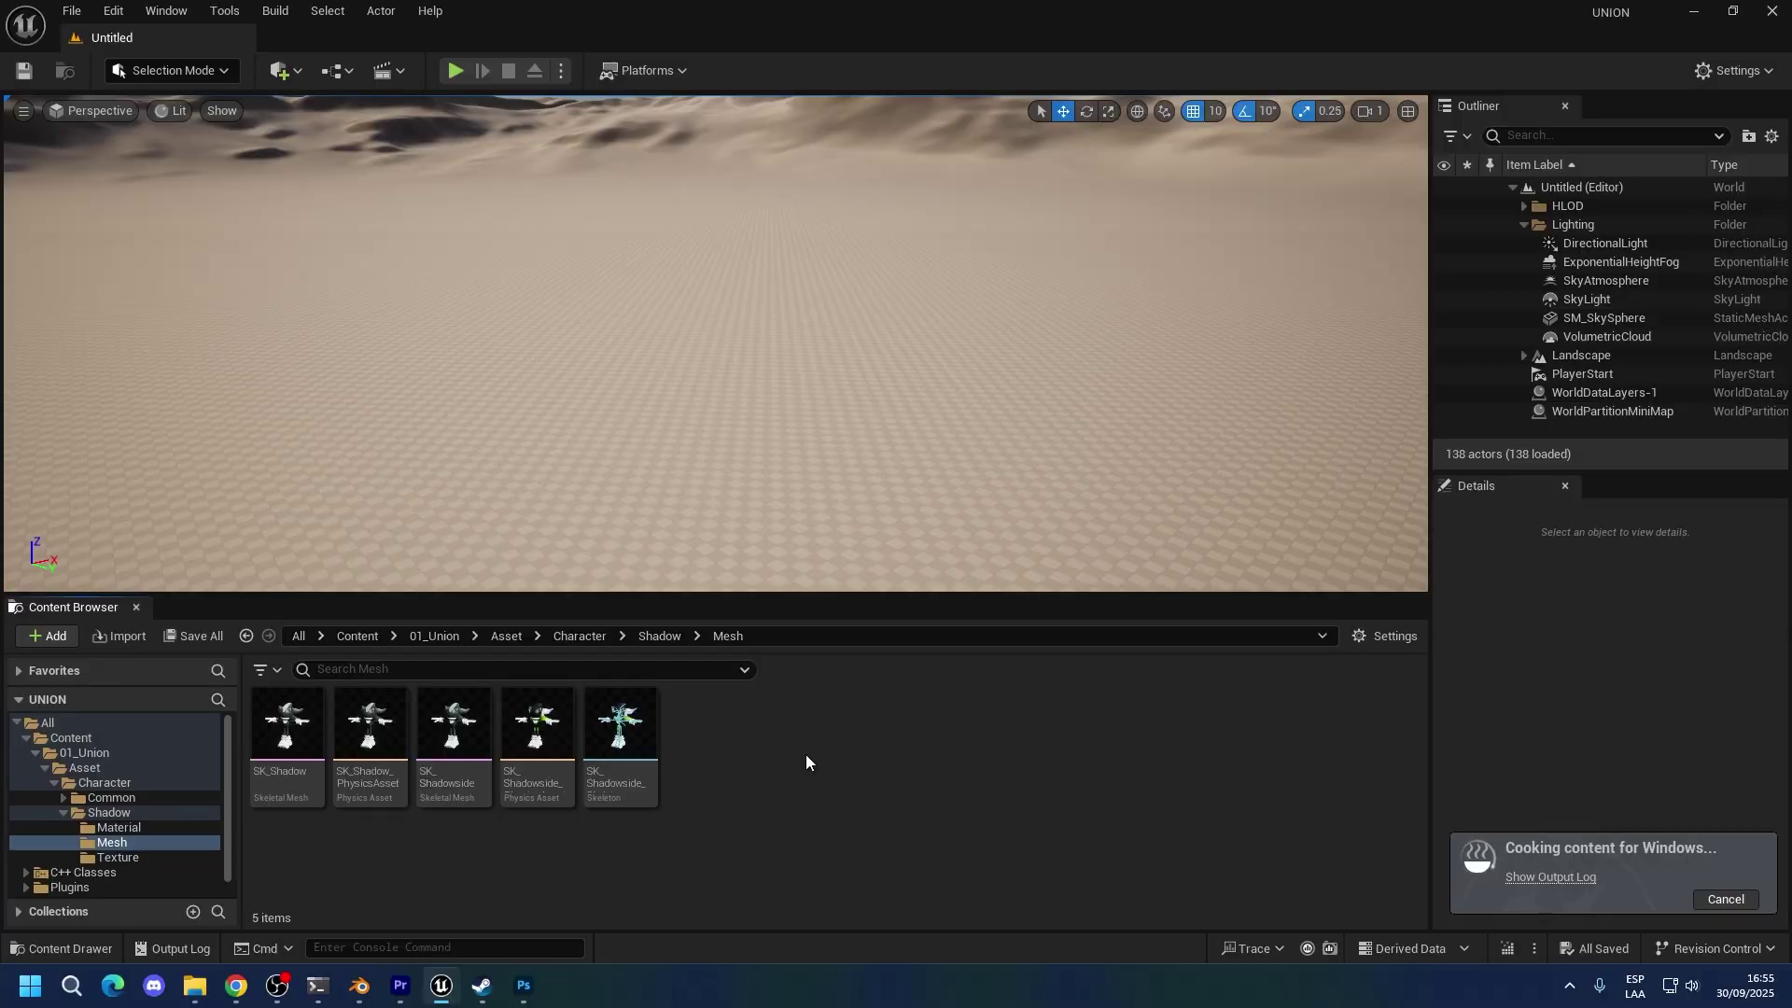
Inspect SK_Shadowside.002's nose in Weight Paint, making MouthR_Nose_sha the active vertex group.
key("alt+Tab")
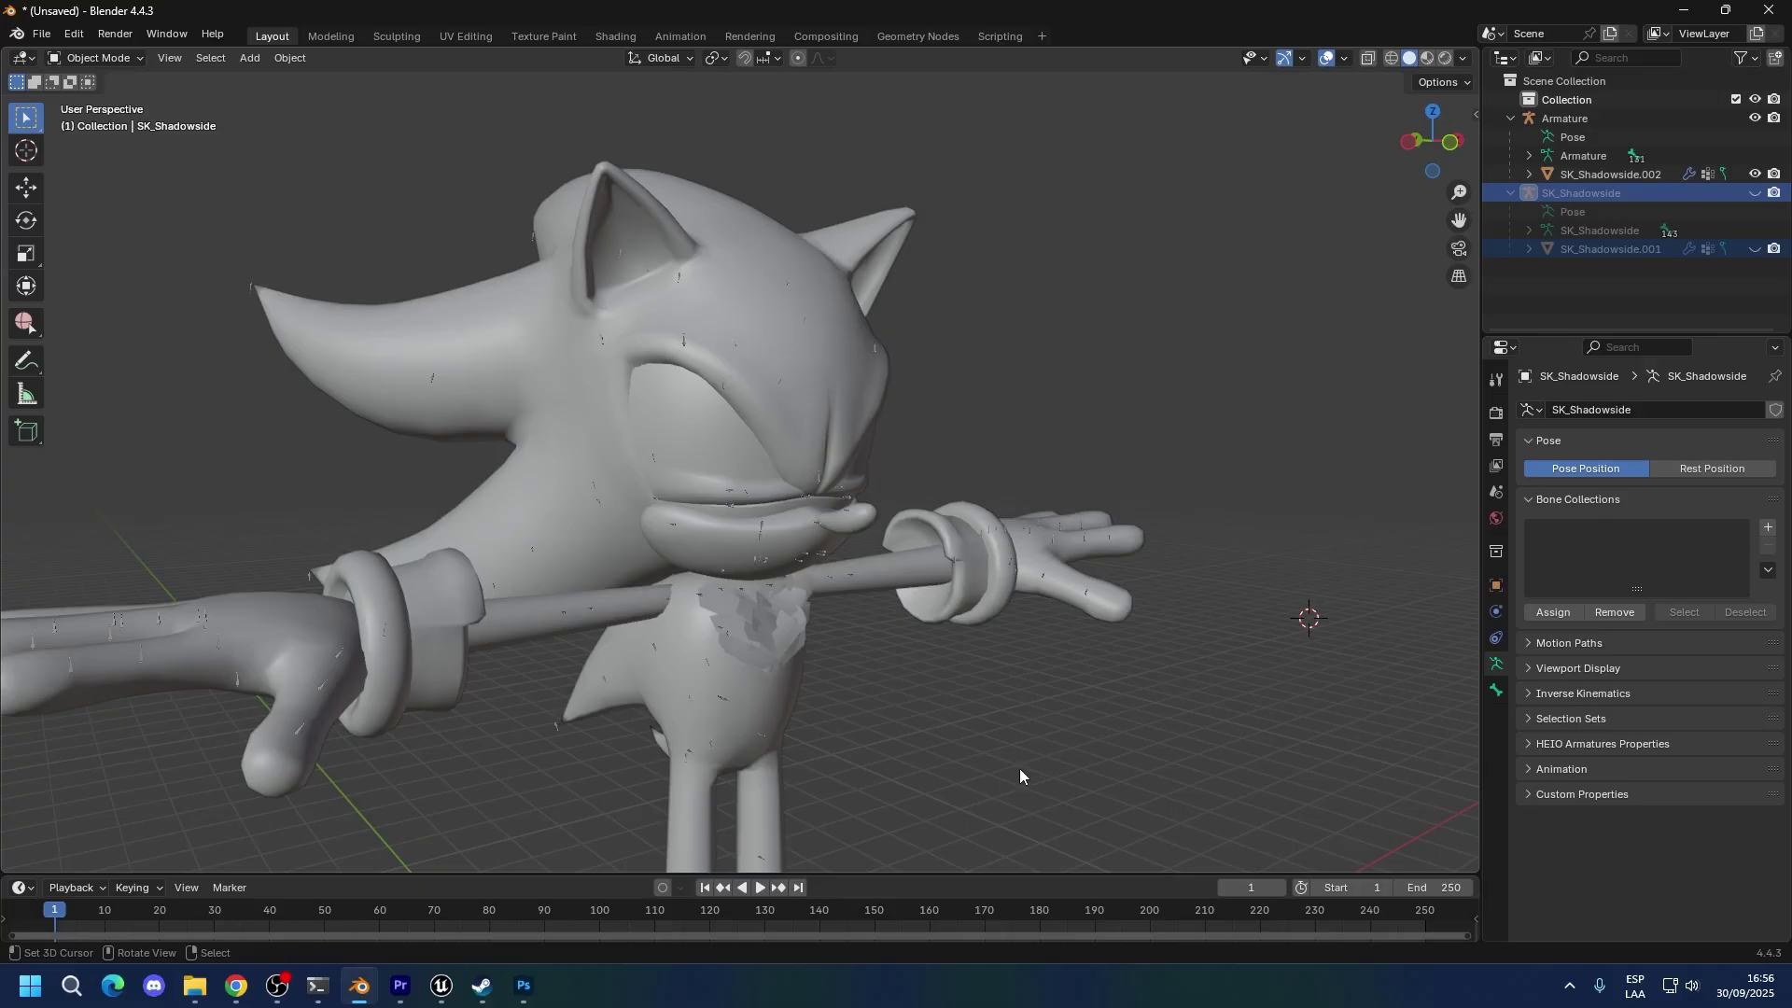
left_click(855, 521)
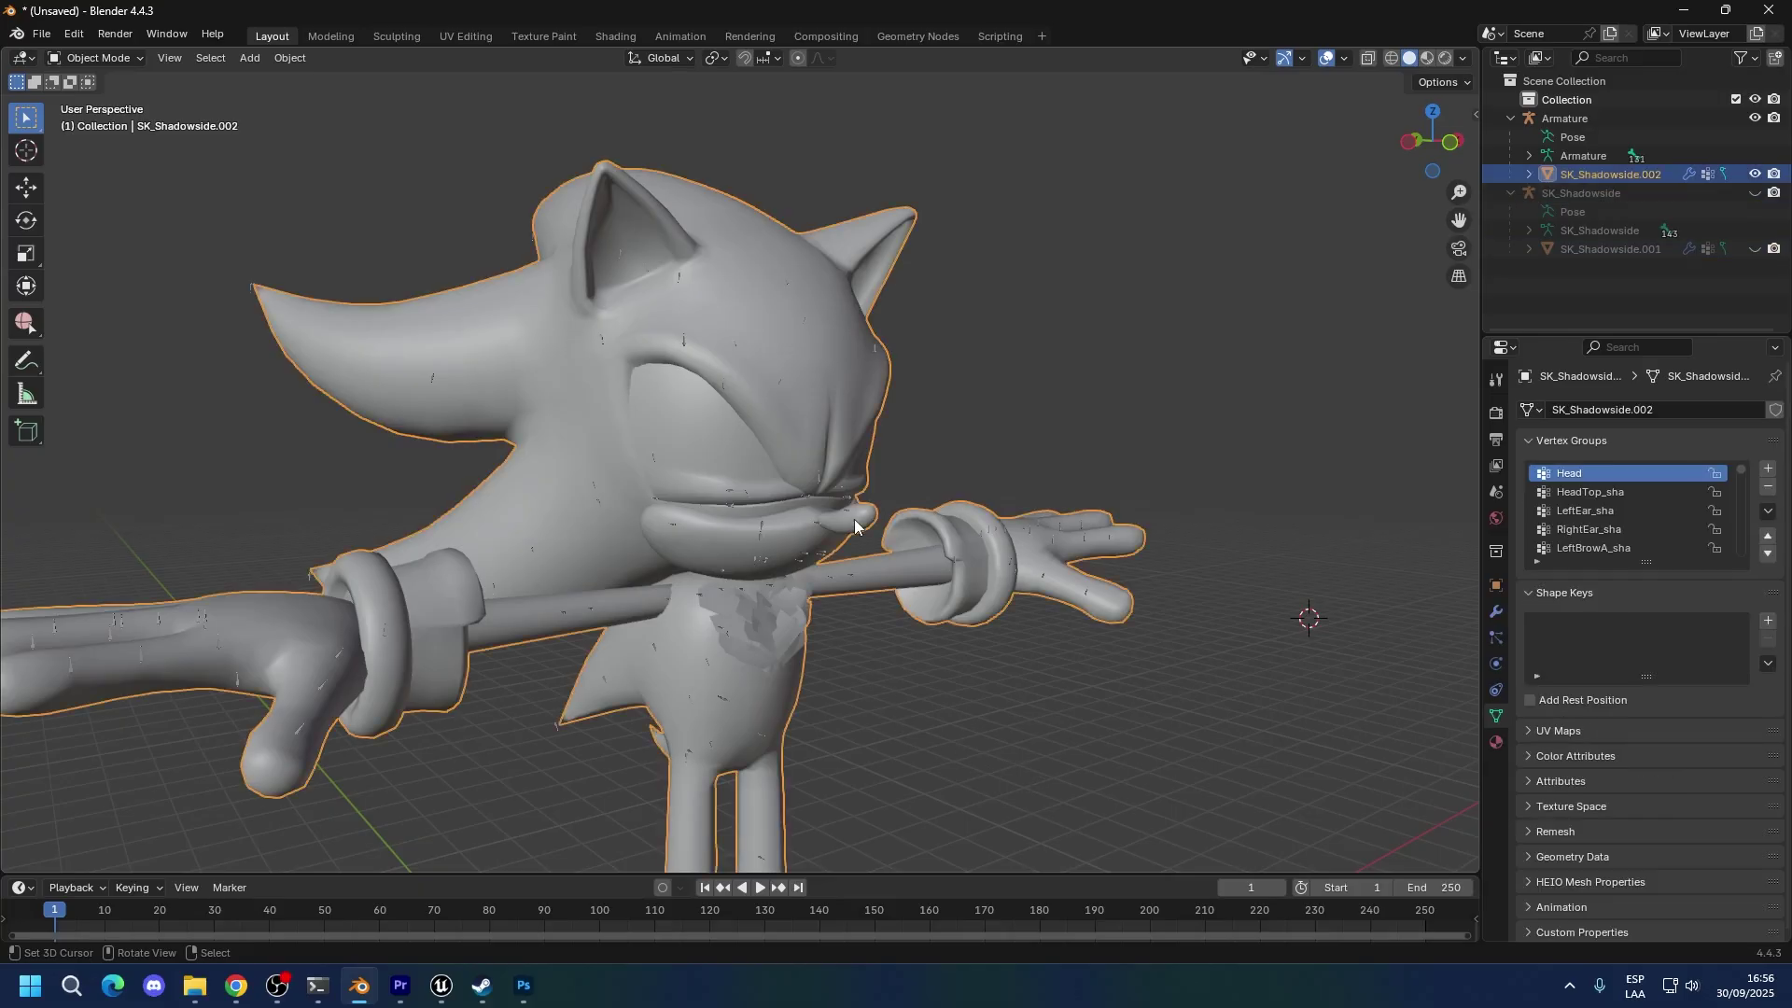
scroll(854, 519, "up", 3)
middle_click_drag(899, 676, 840, 653)
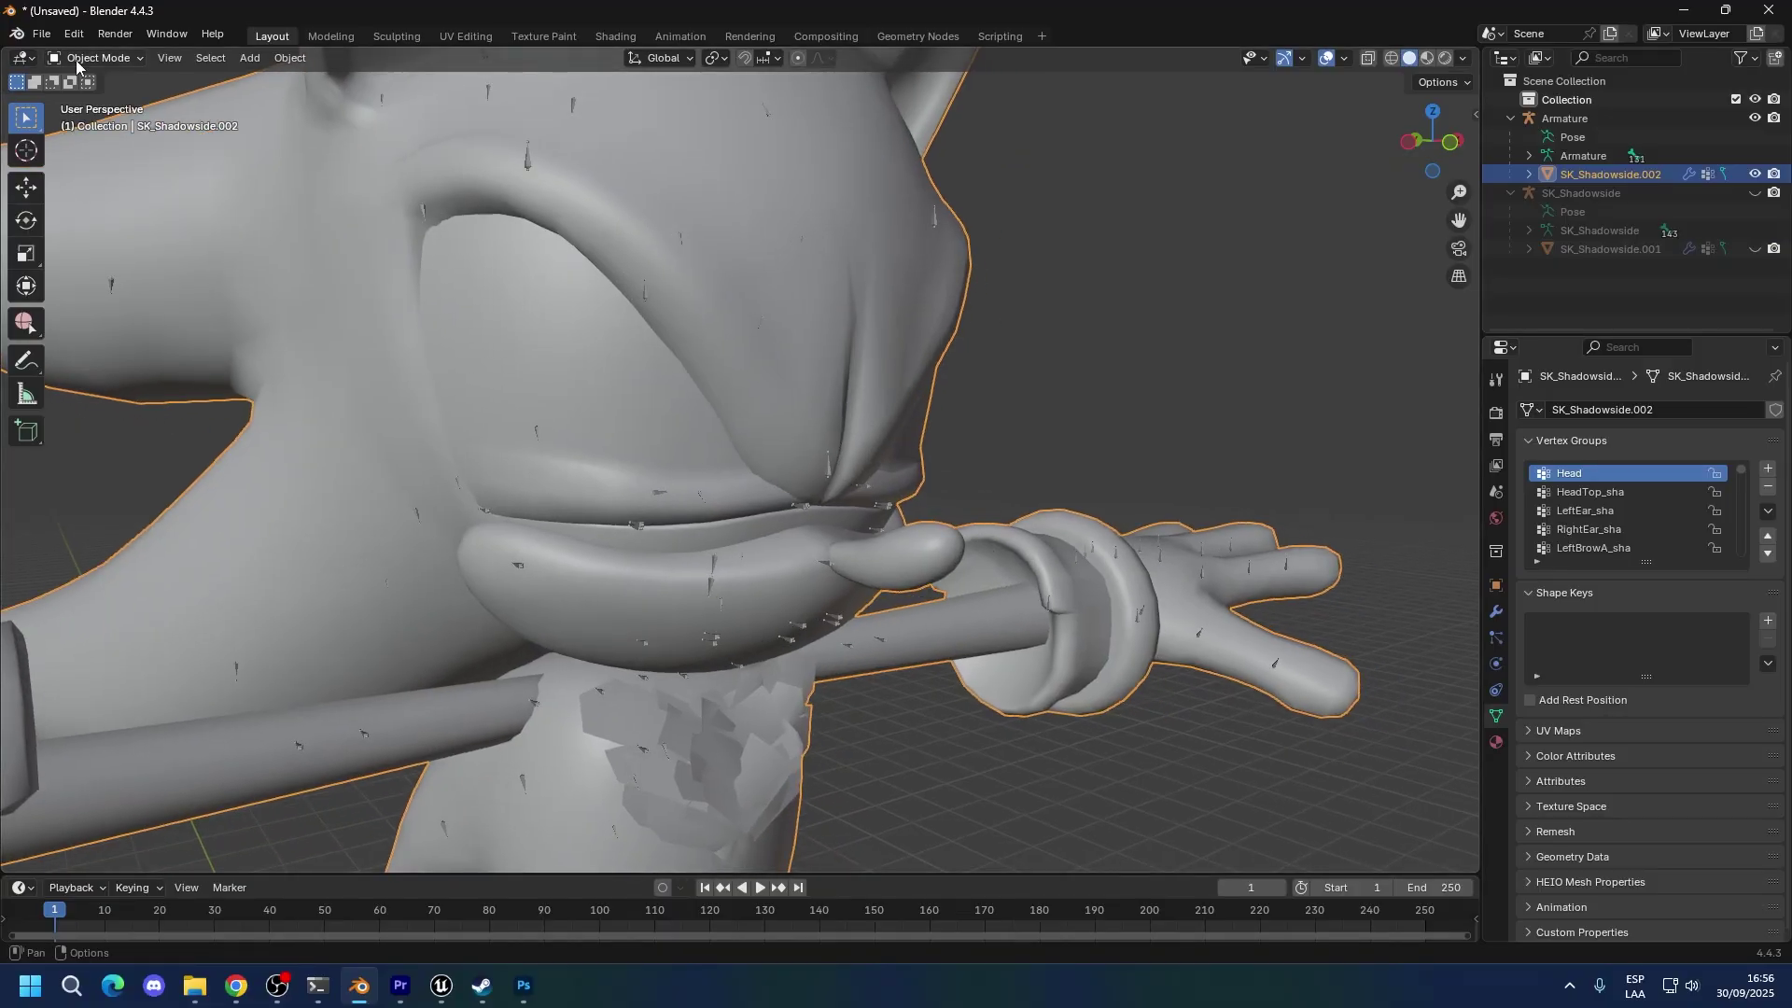
left_click(93, 58)
left_click(103, 160)
middle_click_drag(860, 493, 600, 532)
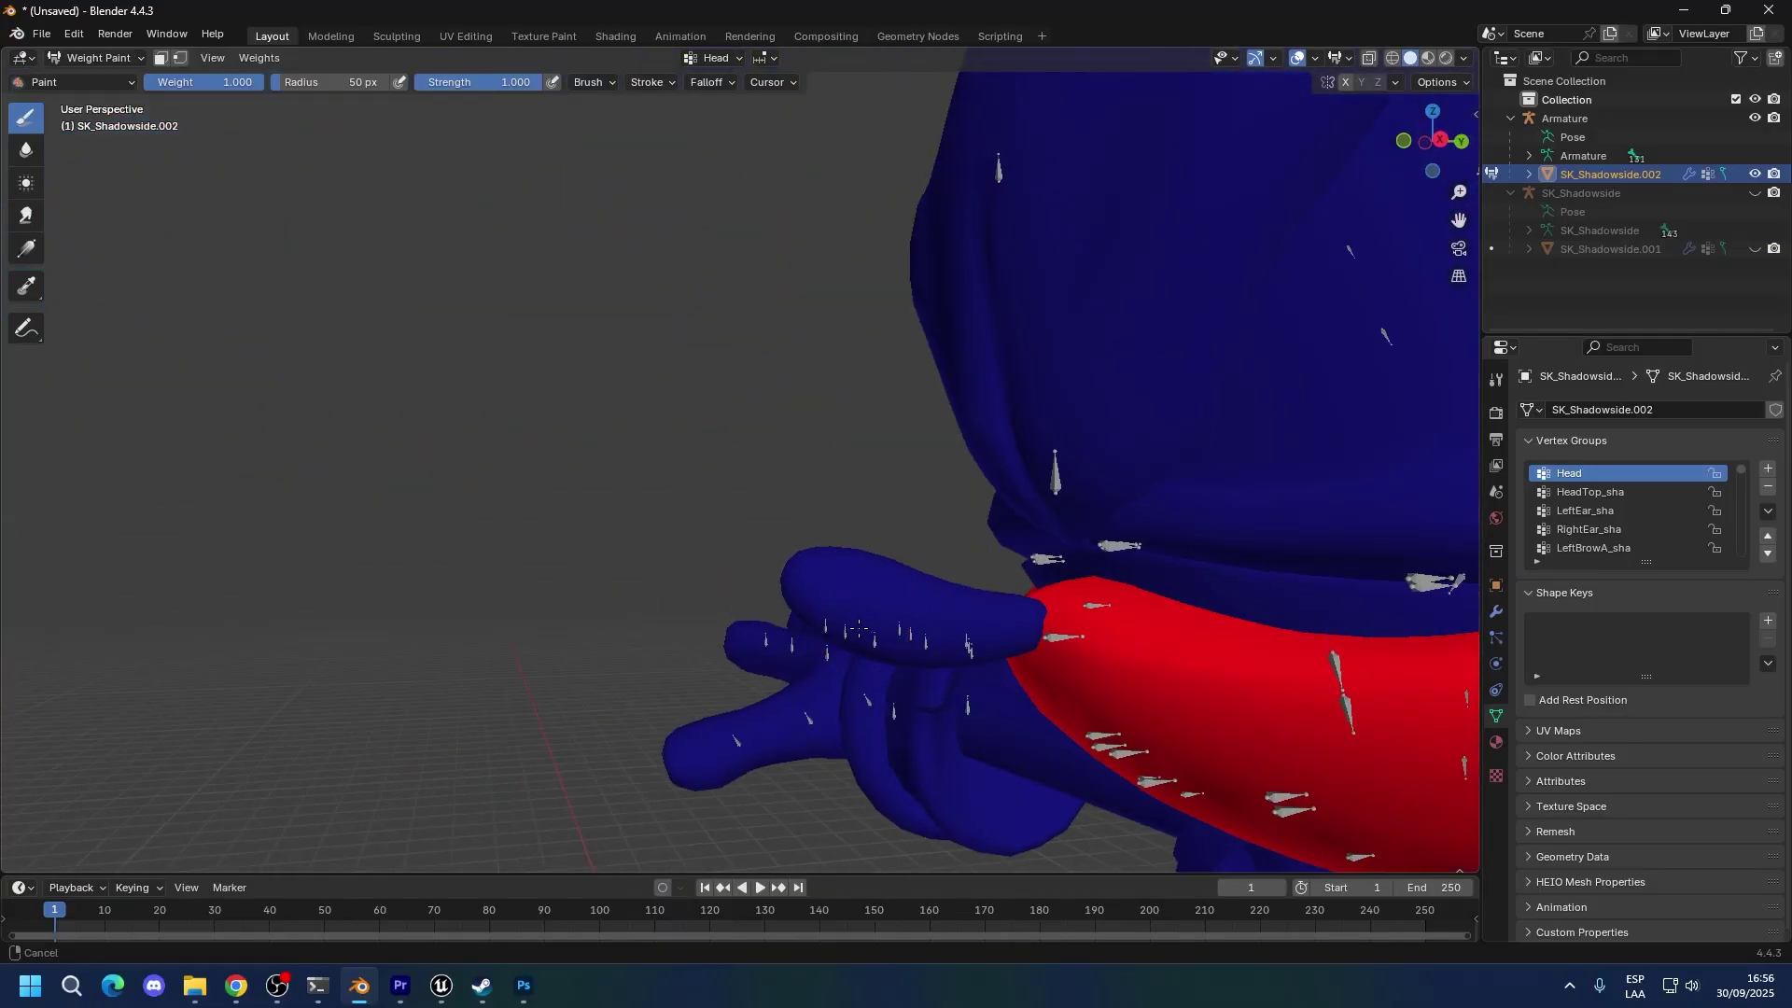
right_click(735, 558, "ctrl+shift")
left_click(735, 558)
middle_click_drag(735, 558, 866, 560)
Test the rig's deformation by moving all bones in Pose Mode, then cancel and return to Object Mode.
key("Tab")
scroll(853, 574, "up", 3)
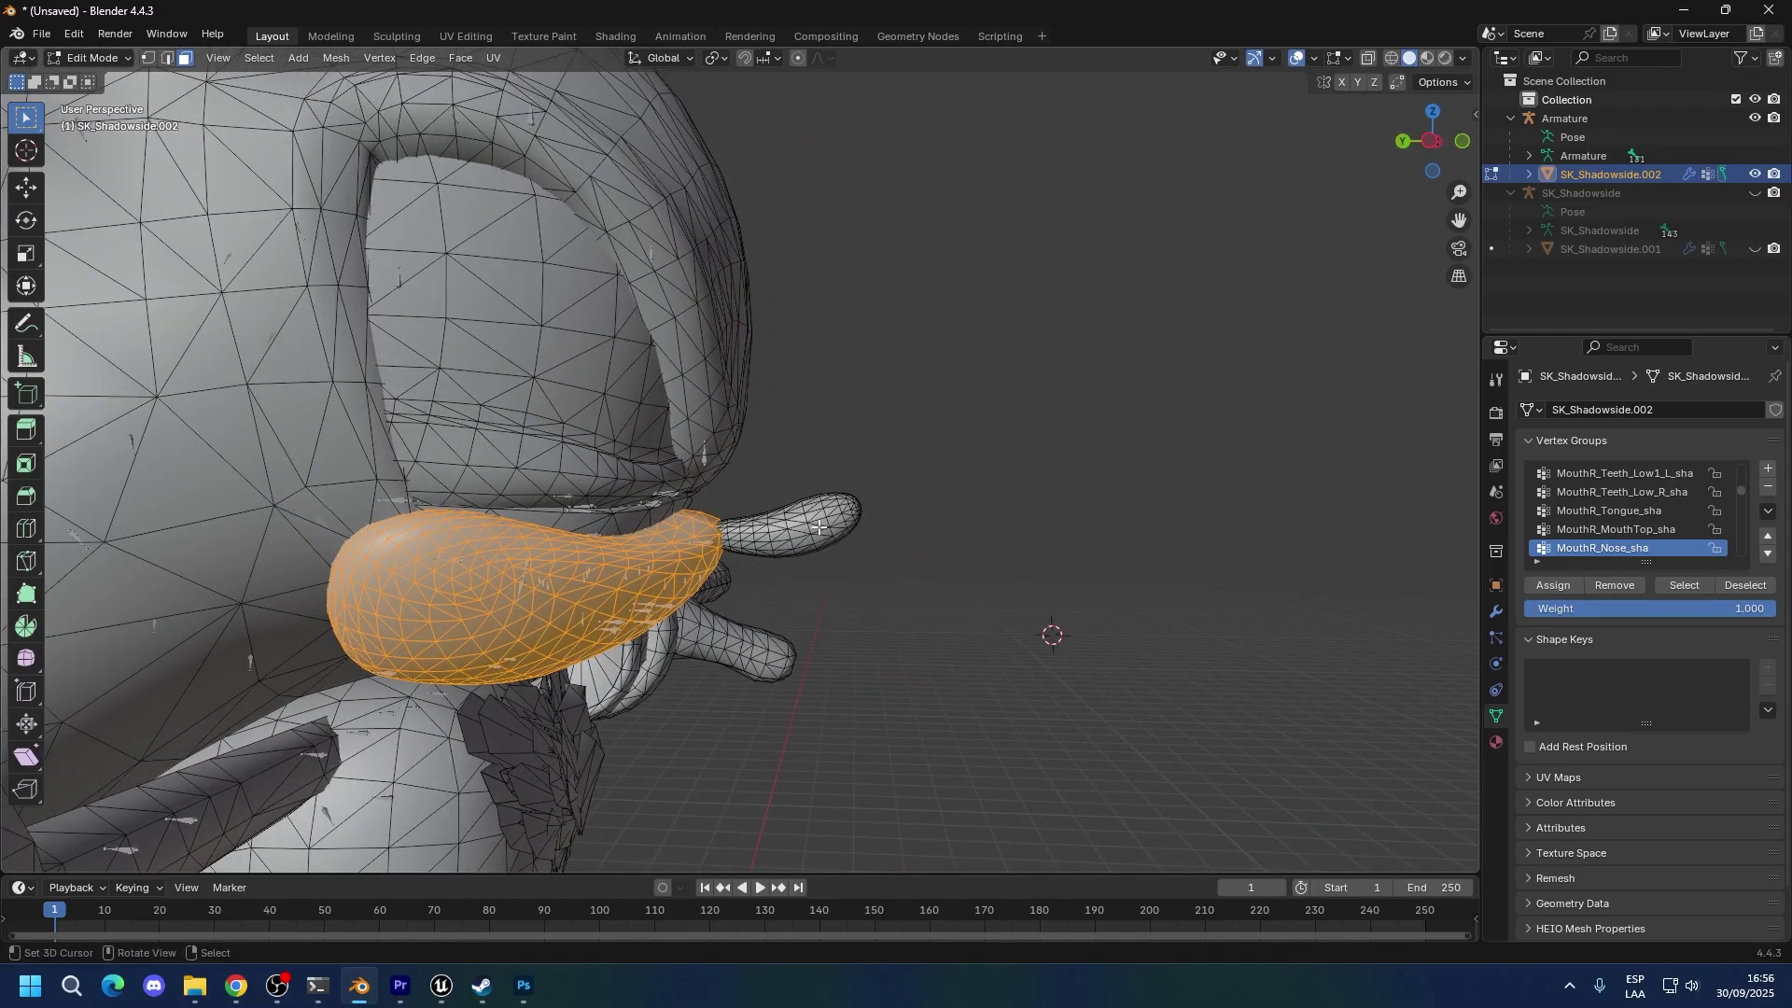
key("Tab")
left_click(74, 63)
left_click(74, 87)
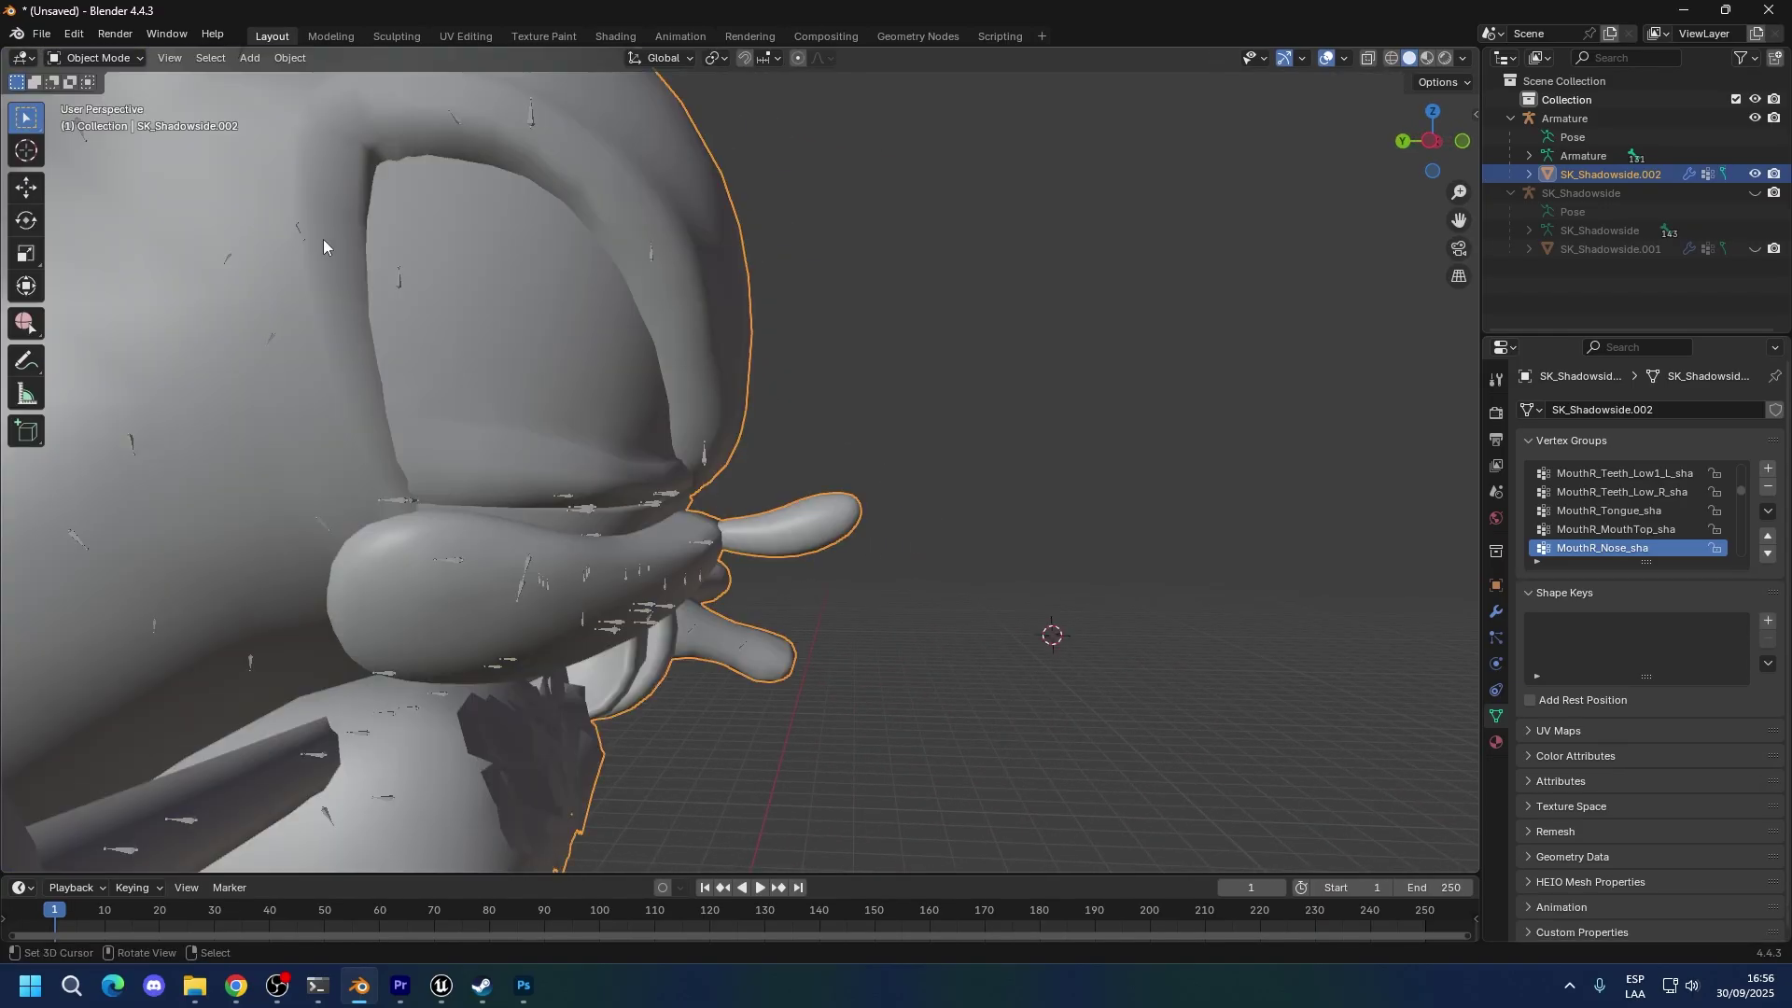
left_click(94, 58)
left_click(101, 125)
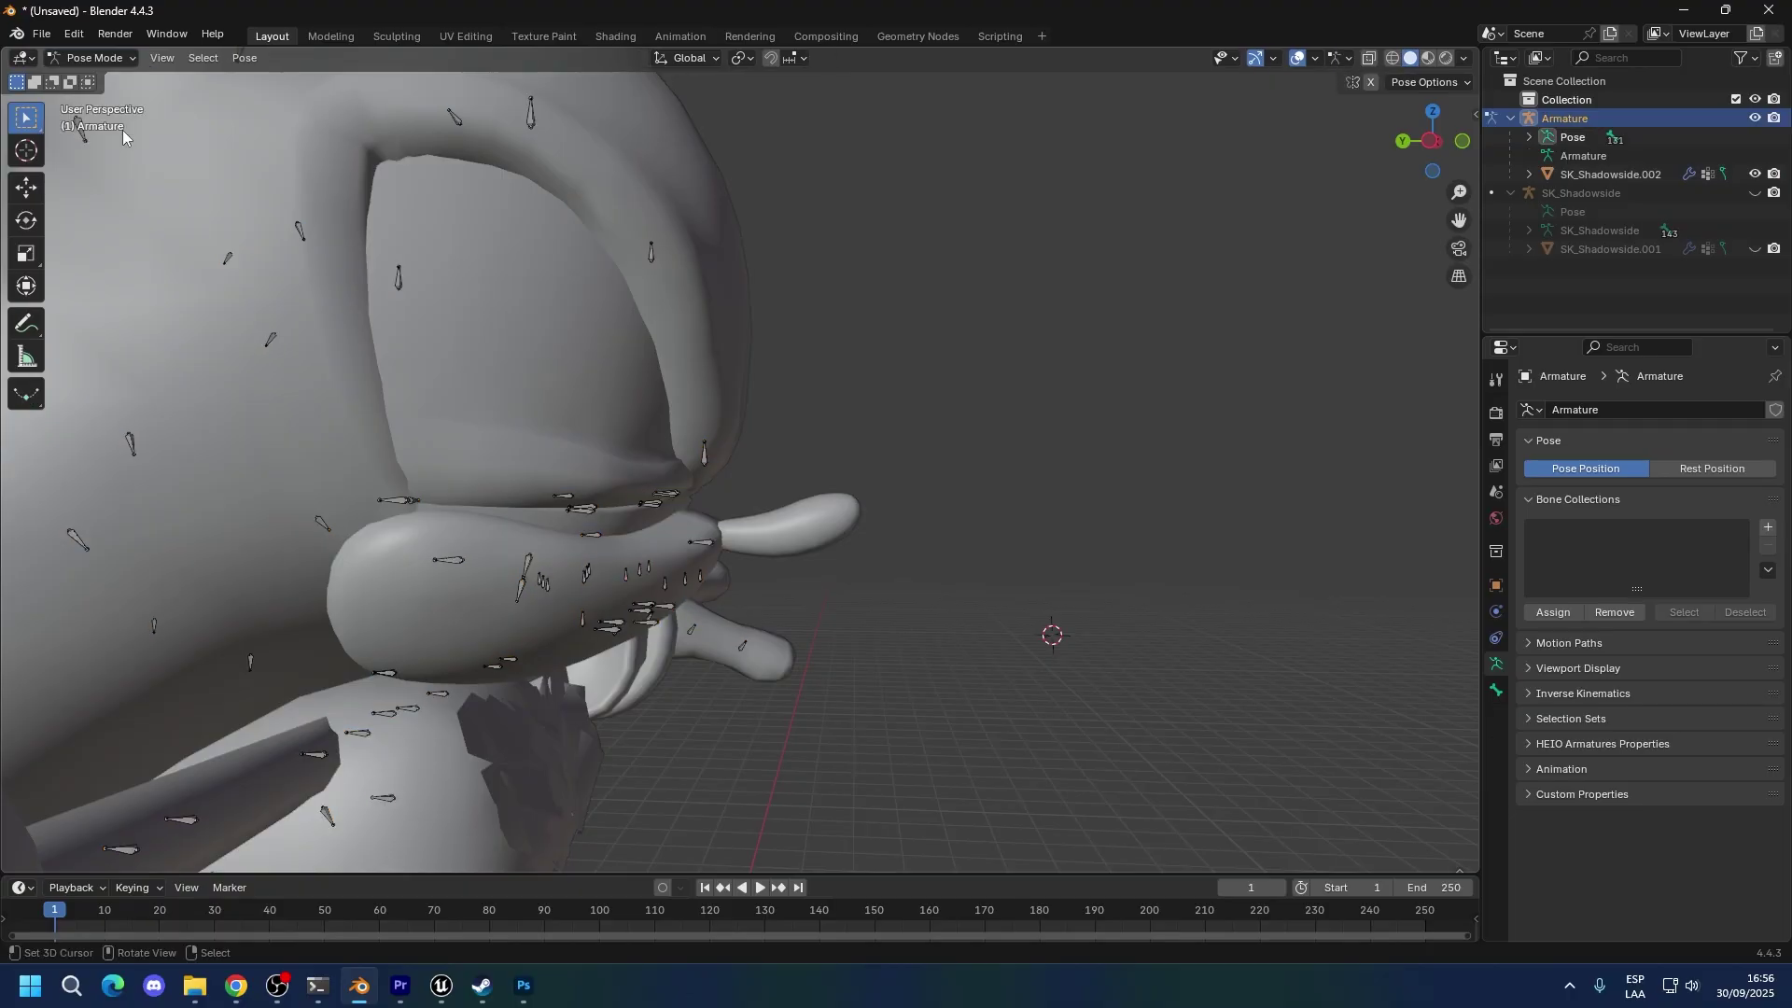
key("a")
key("g")
key("Escape")
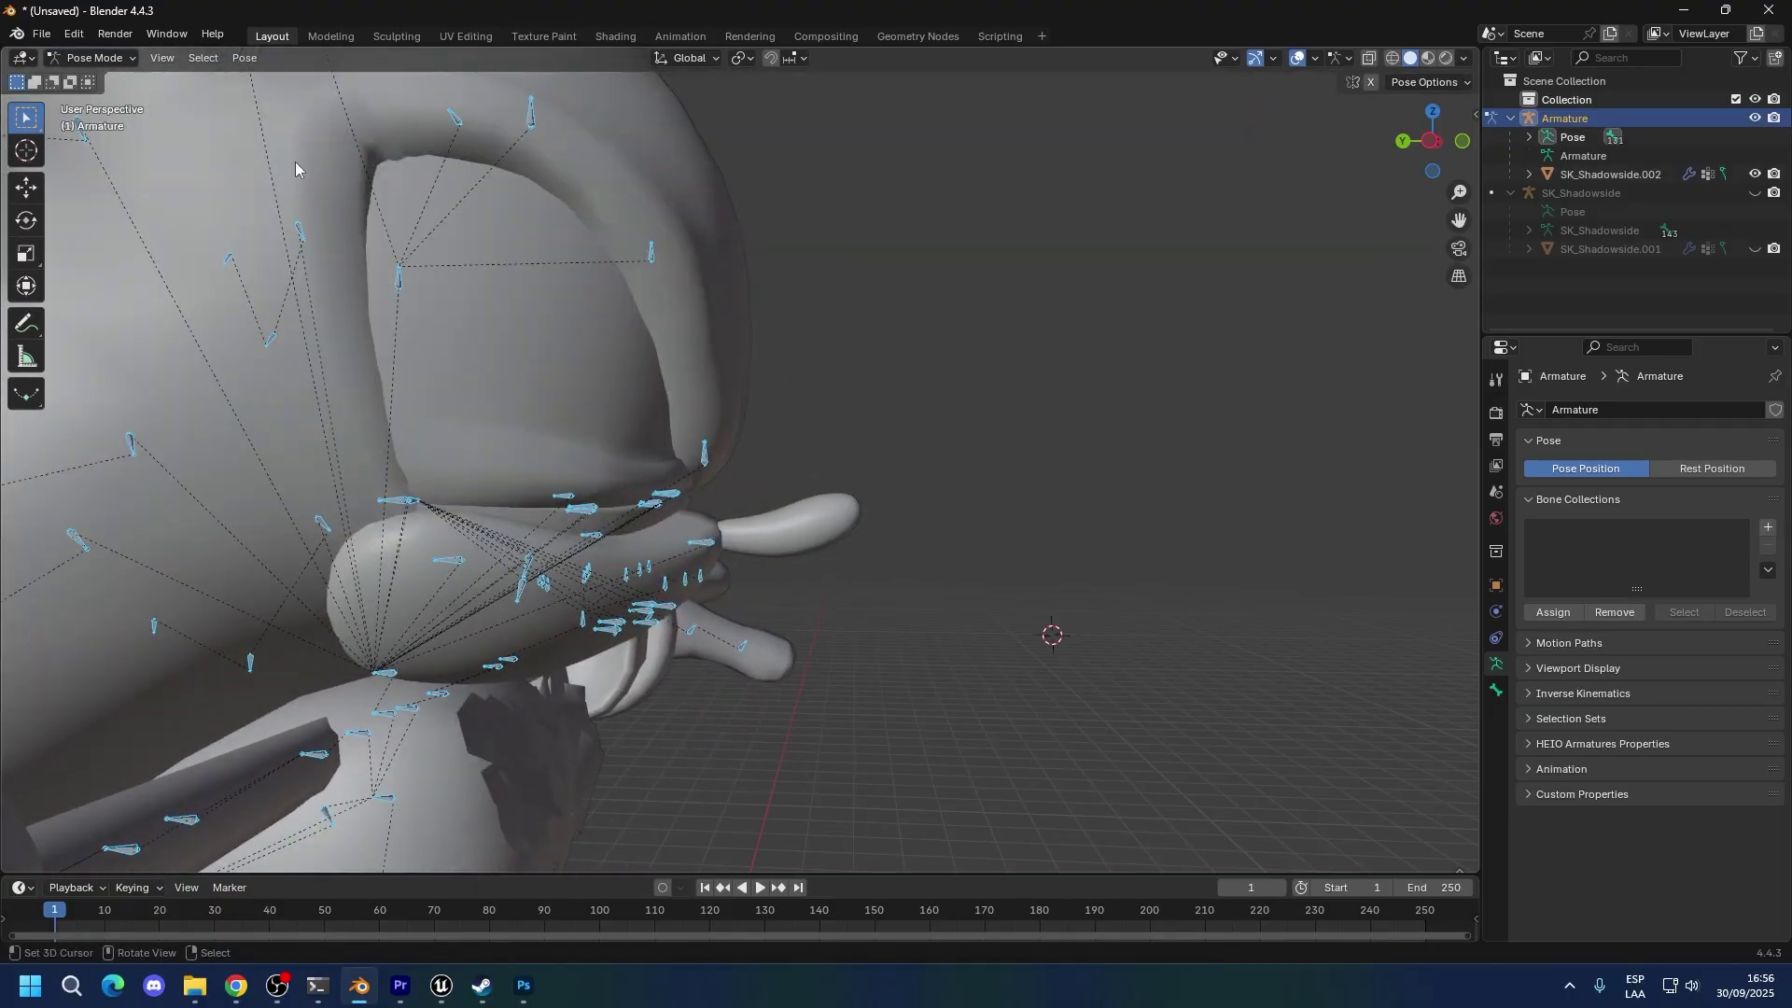
left_click(93, 58)
left_click(75, 88)
Select the whole connected nose in Edit Mode and assign it to the Head vertex group.
left_click(802, 506)
key("Tab")
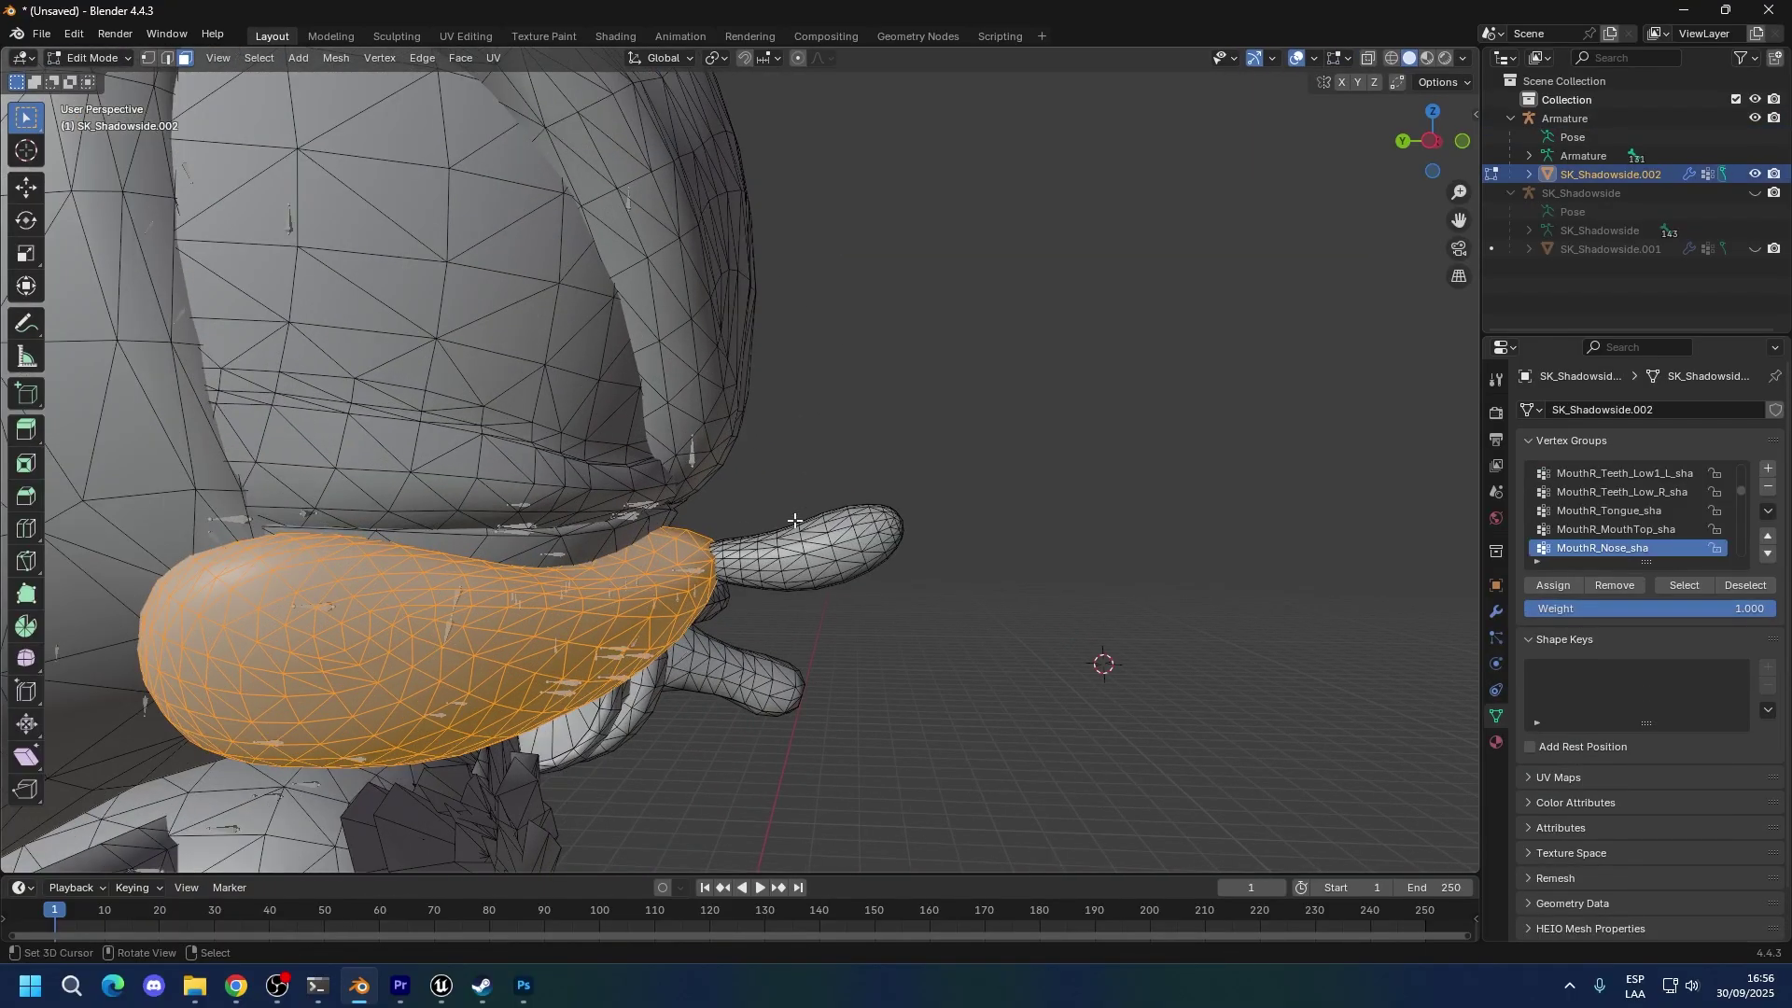
left_click(794, 549)
key("ctrl+l")
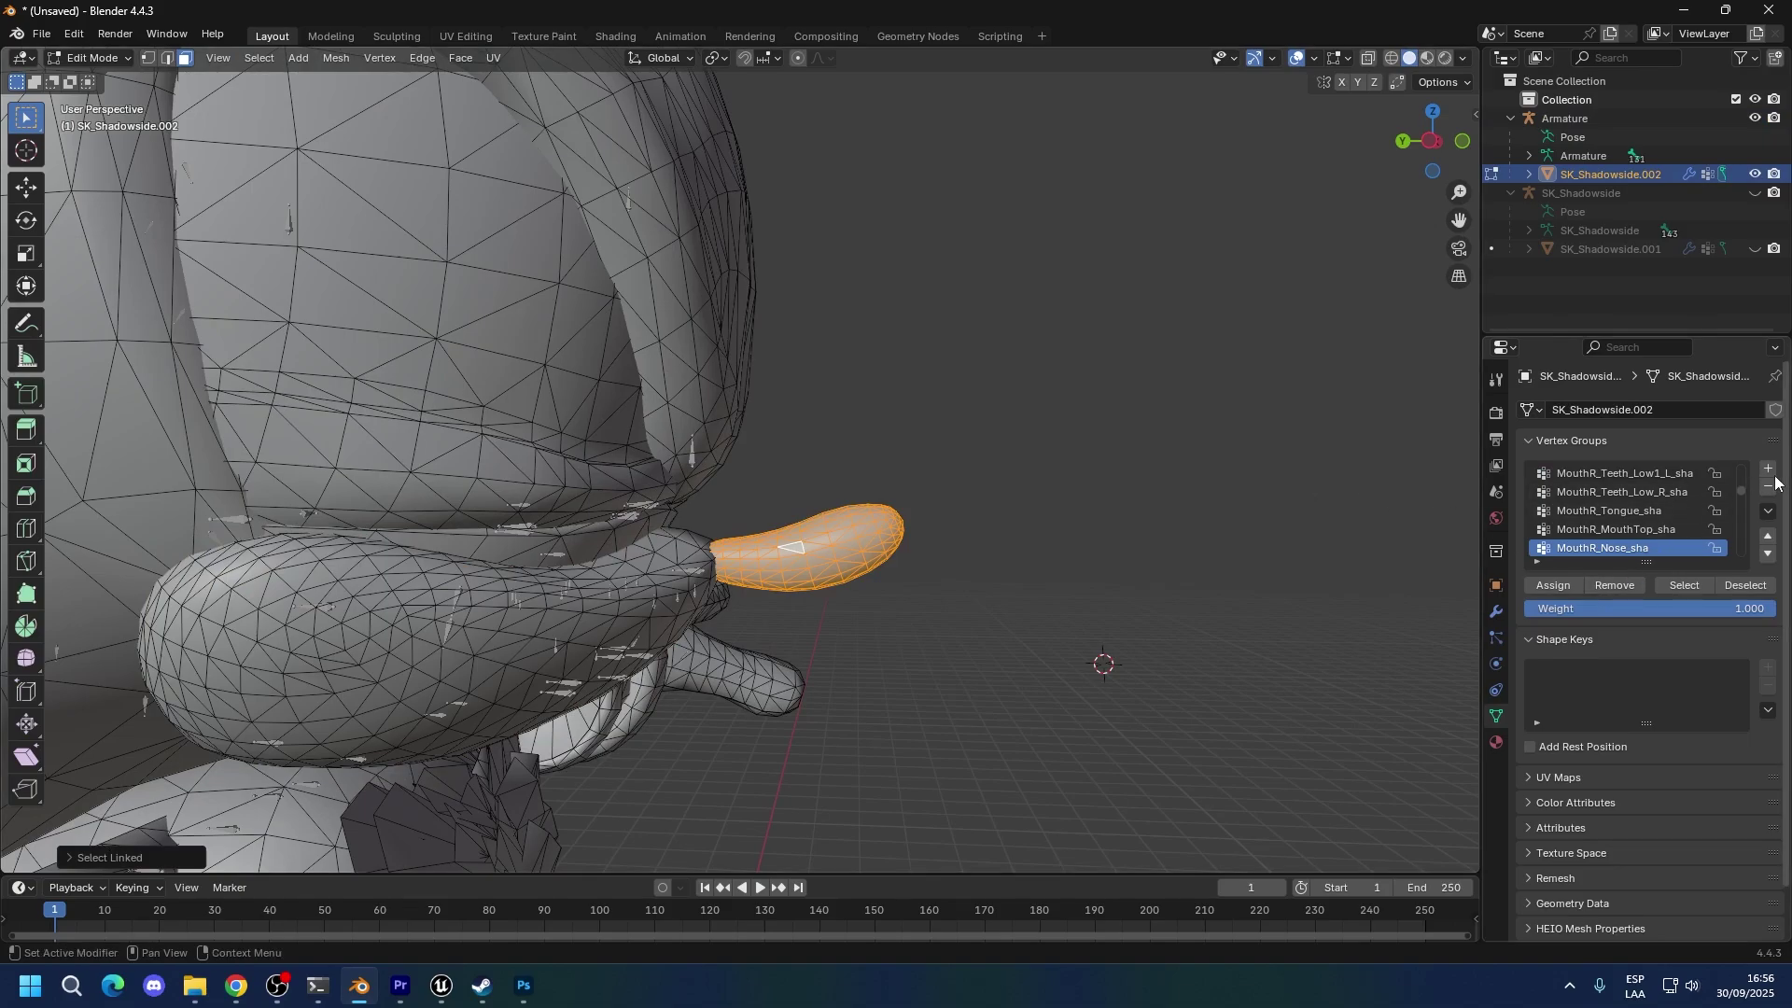
left_click(1538, 561)
left_click(1547, 577)
type("head")
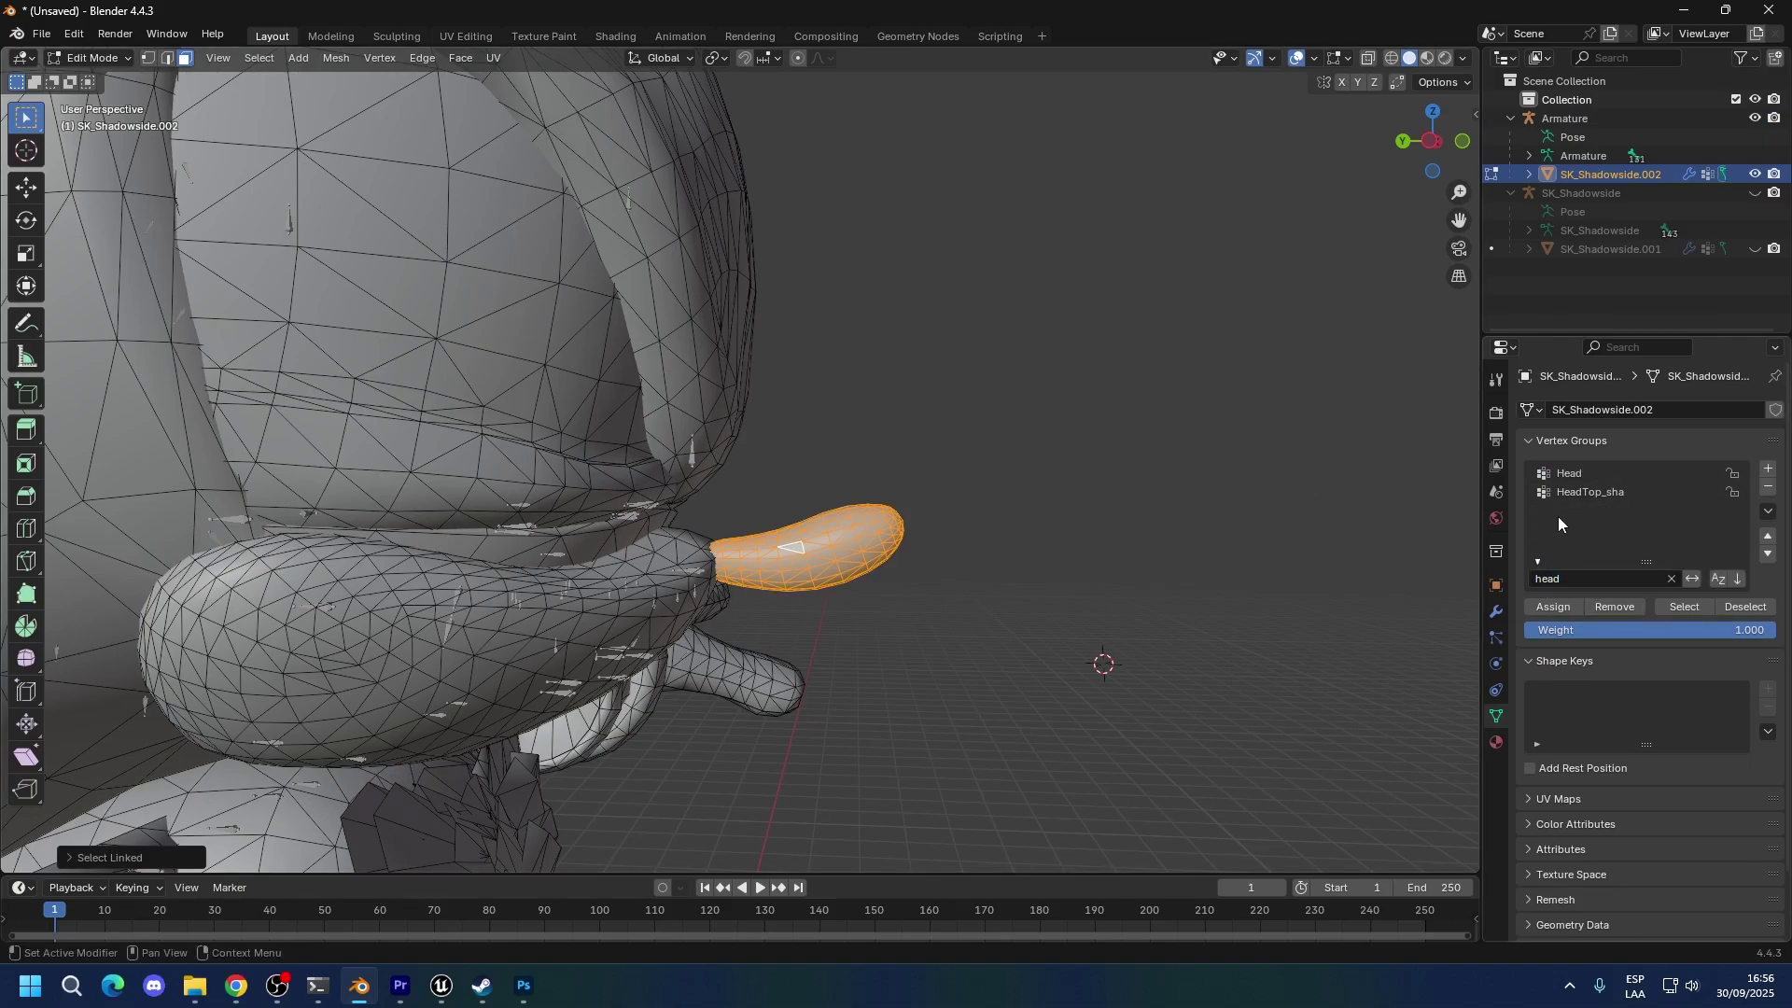
left_click(1553, 606)
key("Tab")
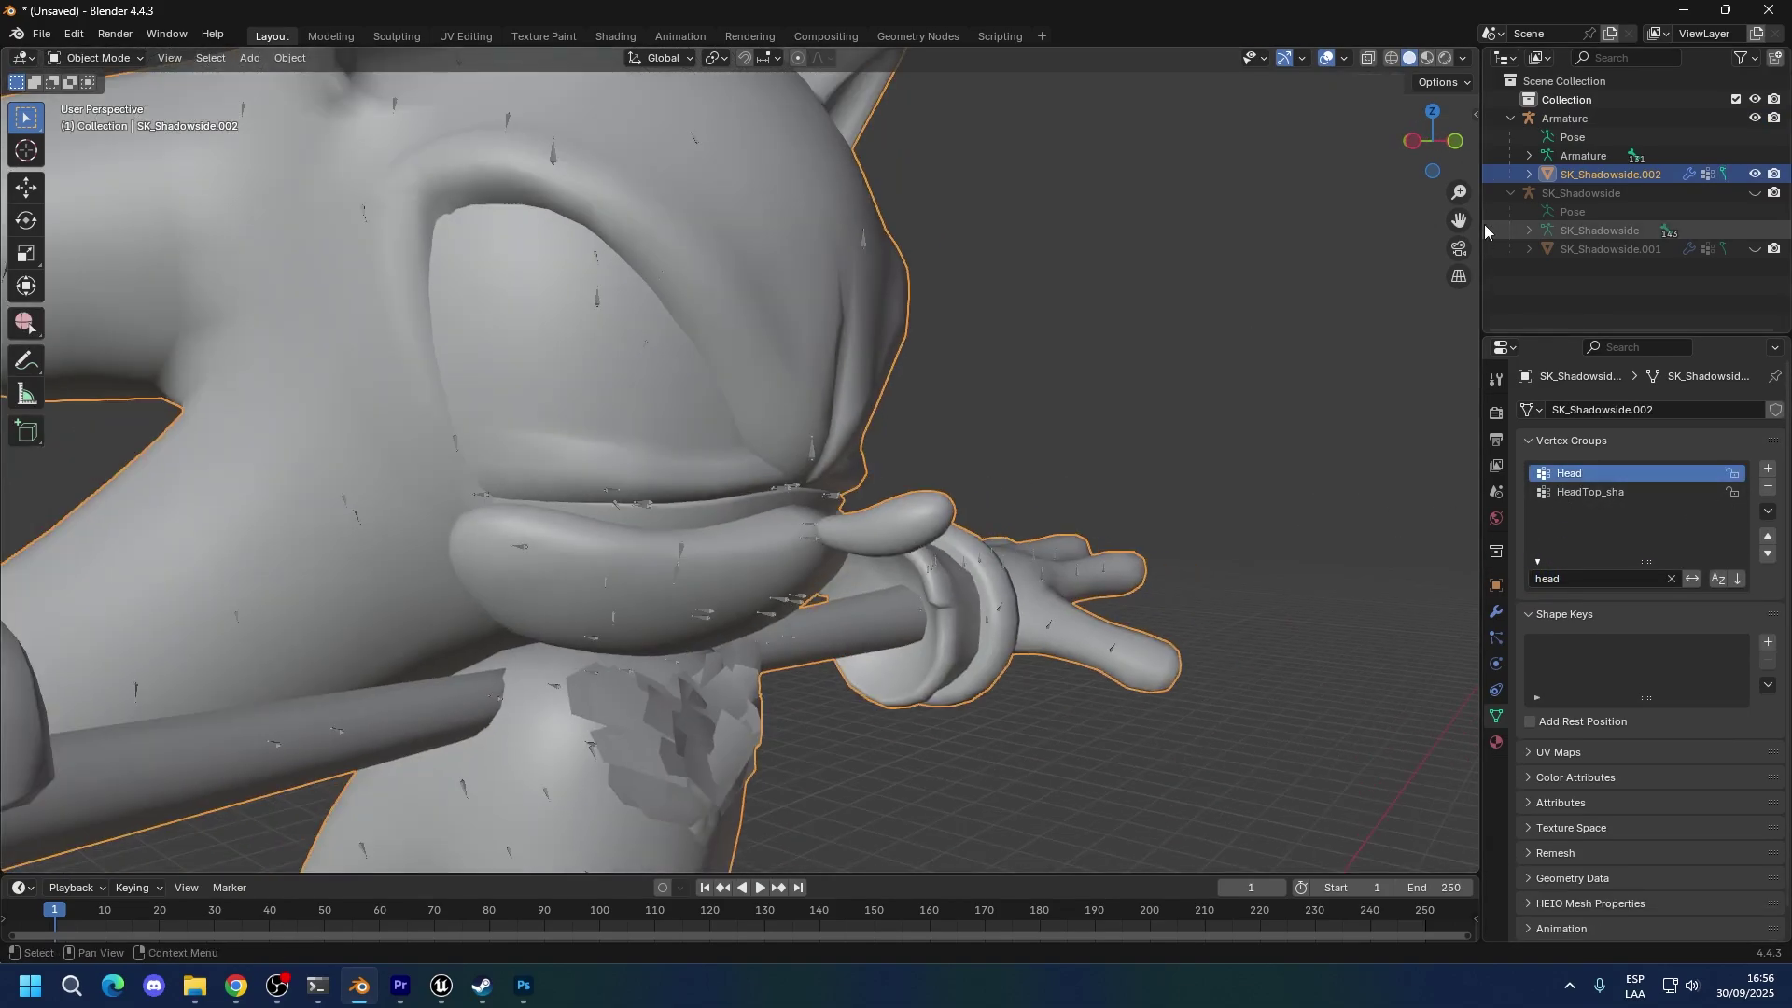
Export the Armature as FBX, overwriting SK_Shadow.fbx in the Model folder.
left_click(1568, 118)
left_click(41, 33)
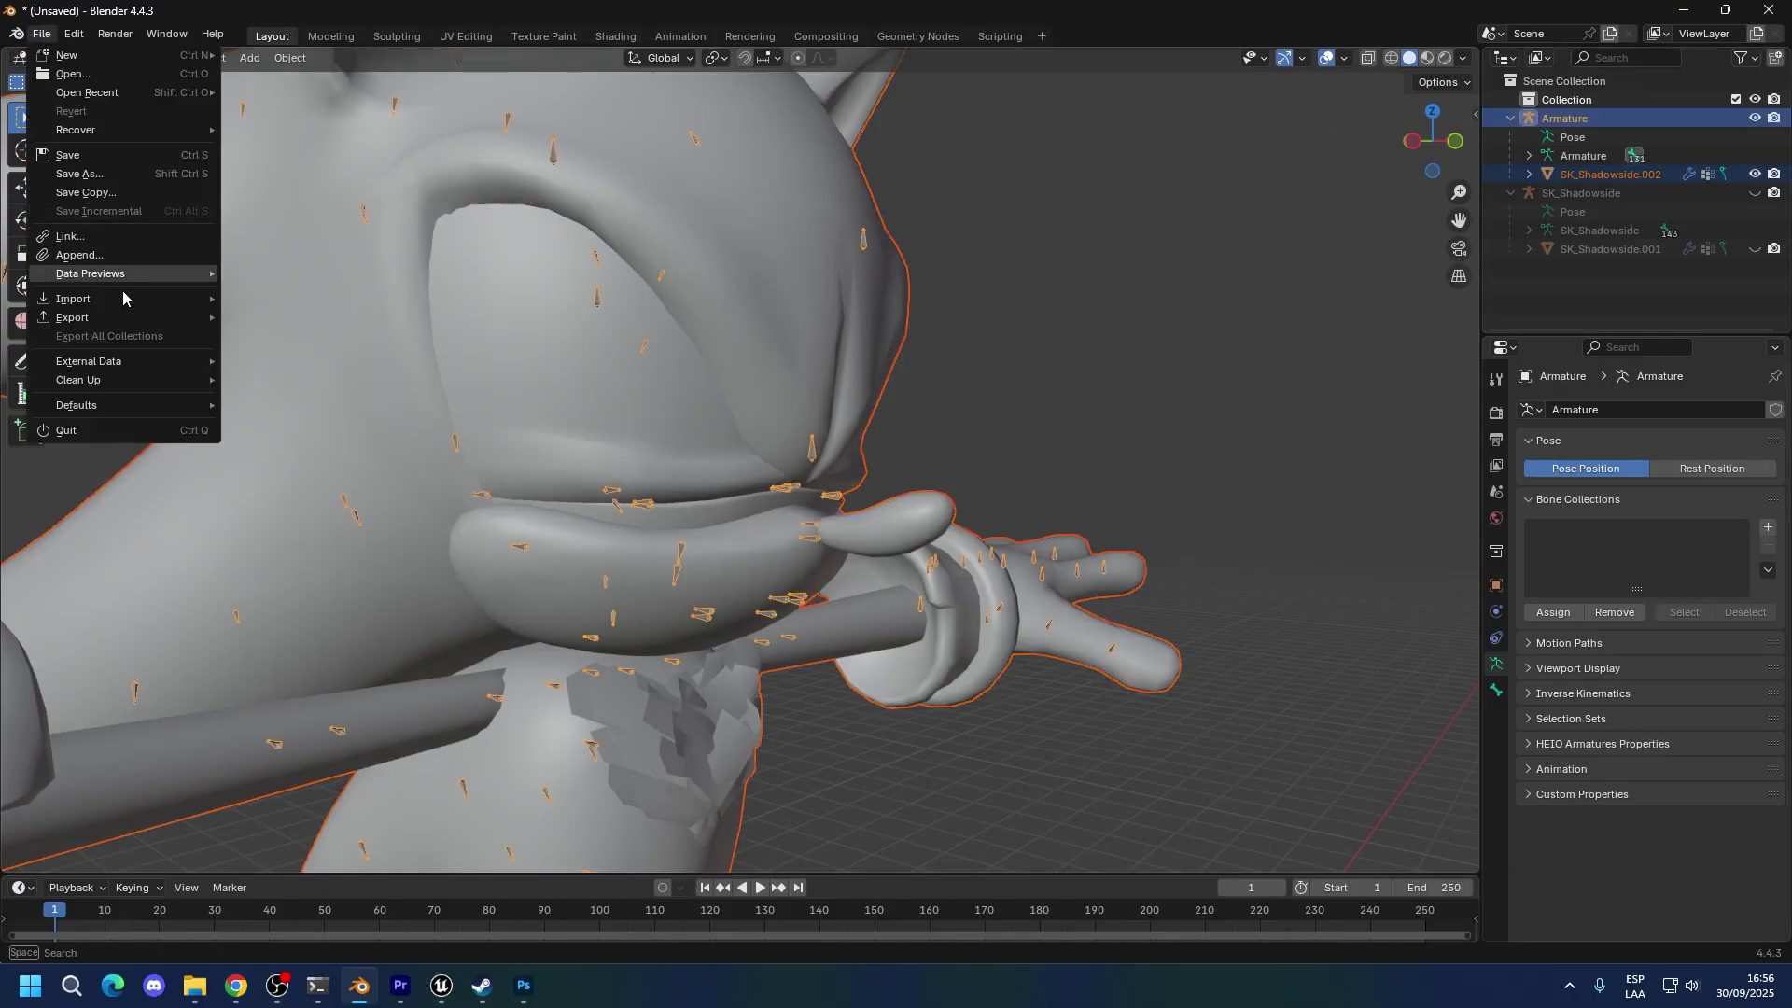
mouse_move(121, 310)
left_click(271, 487)
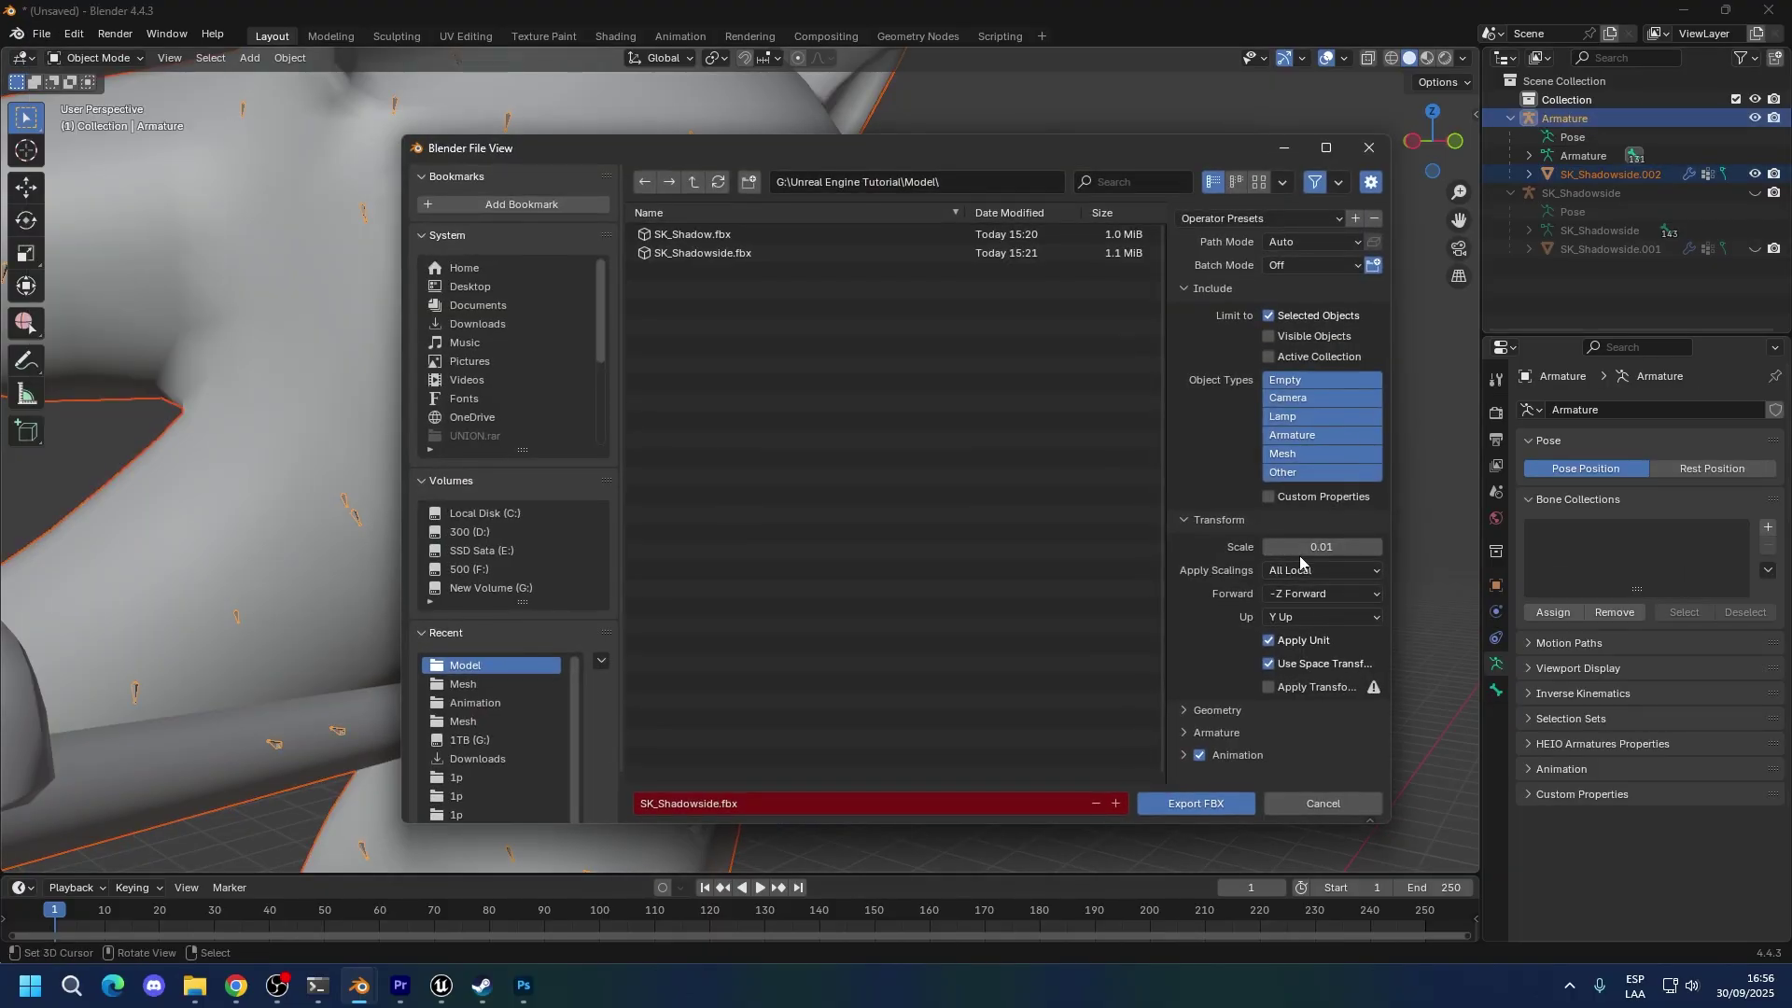
left_click(709, 234)
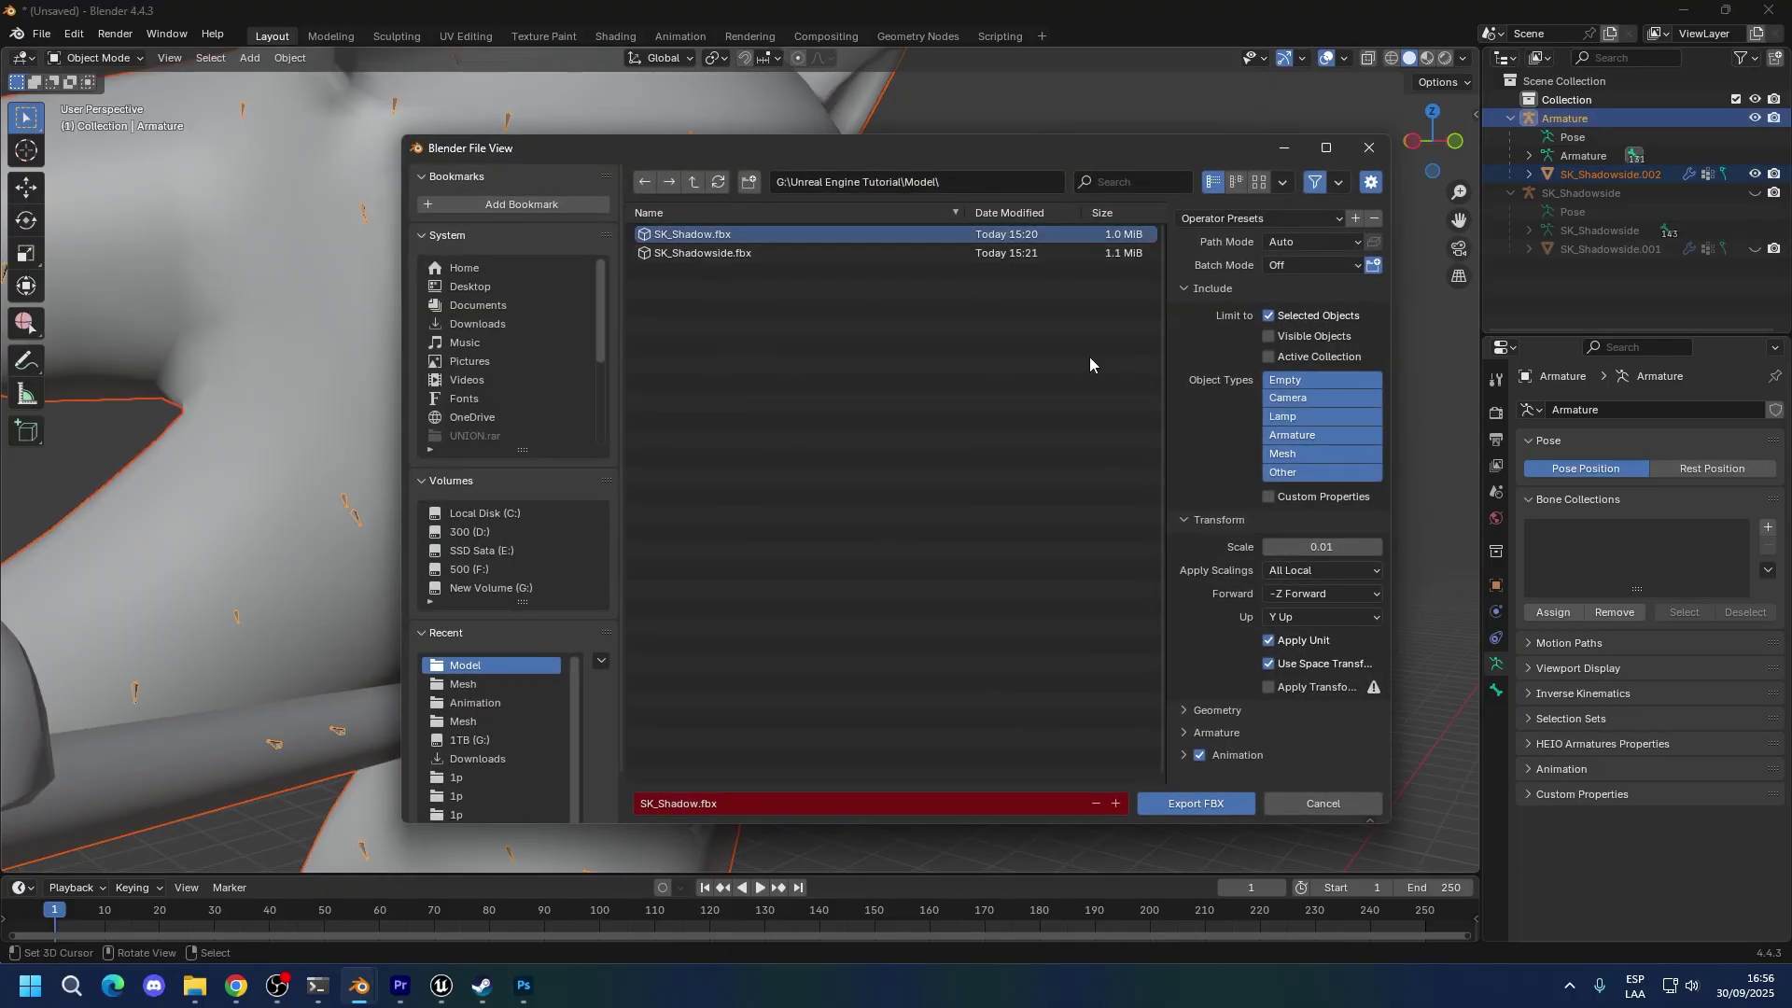
left_click(1196, 804)
scroll(1192, 815, "down", 3)
key("alt+Tab")
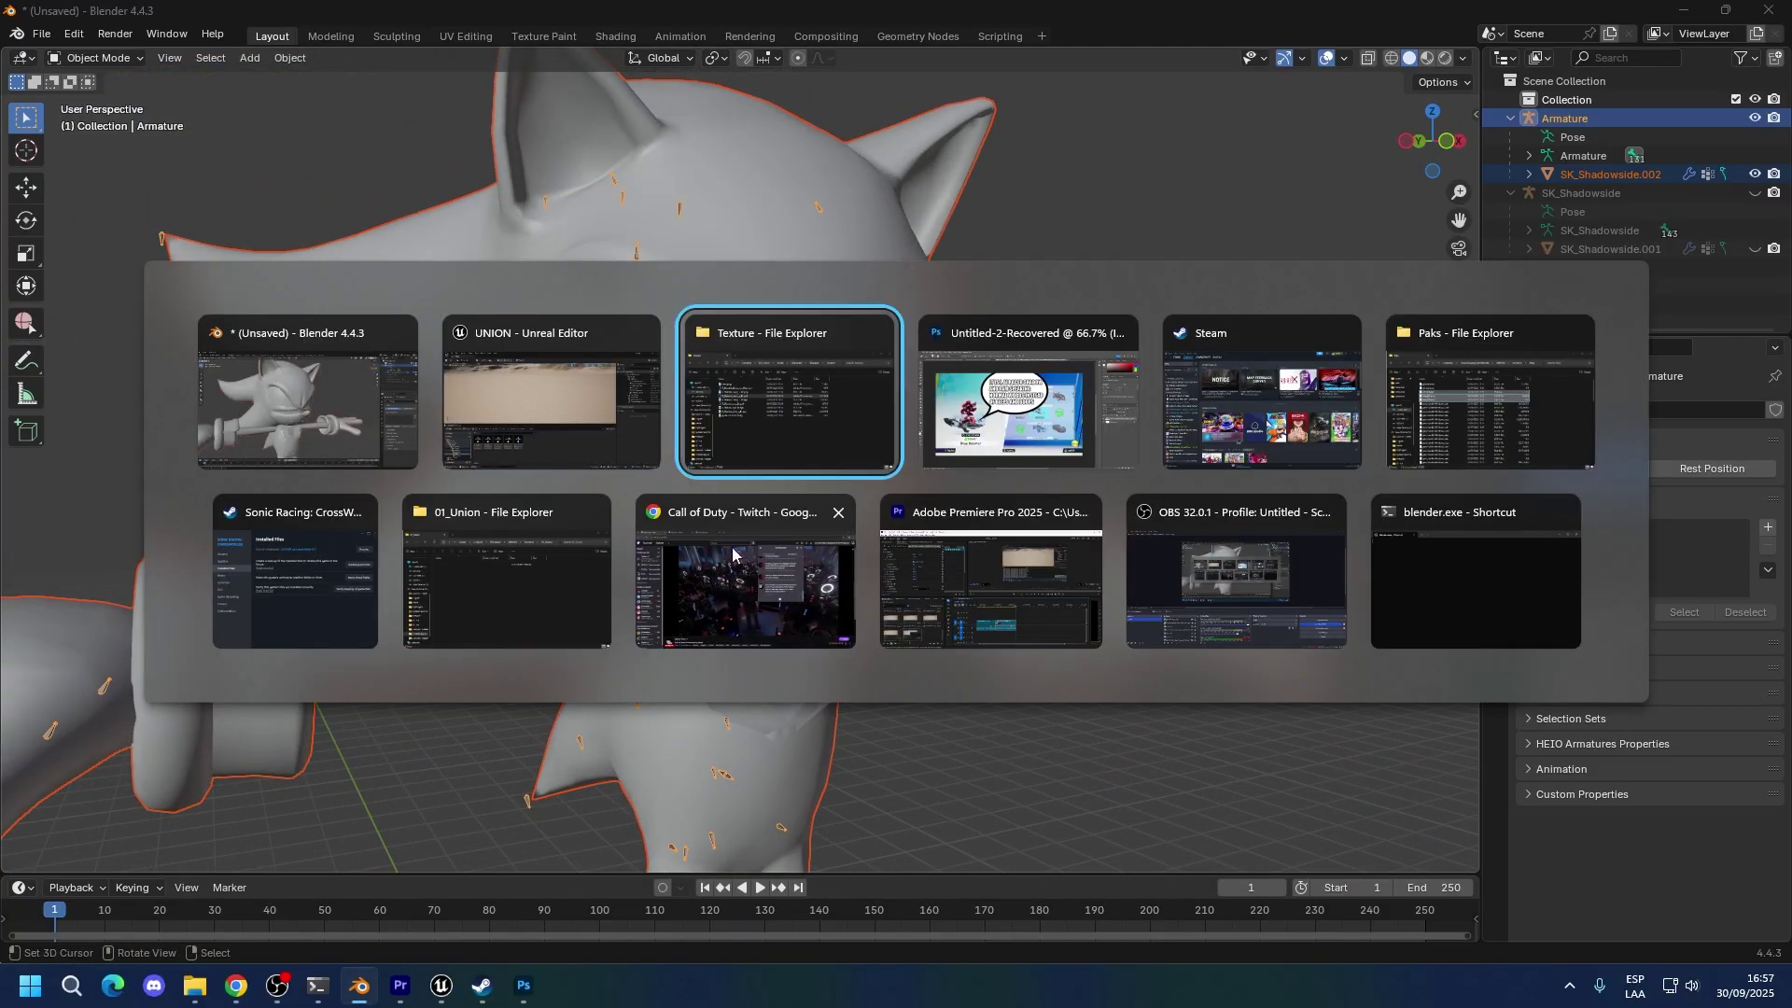
Reimport SK_Shadow in Unreal from the newly exported SK_Shadow.fbx and save the mesh.
key("Escape")
left_click(442, 985)
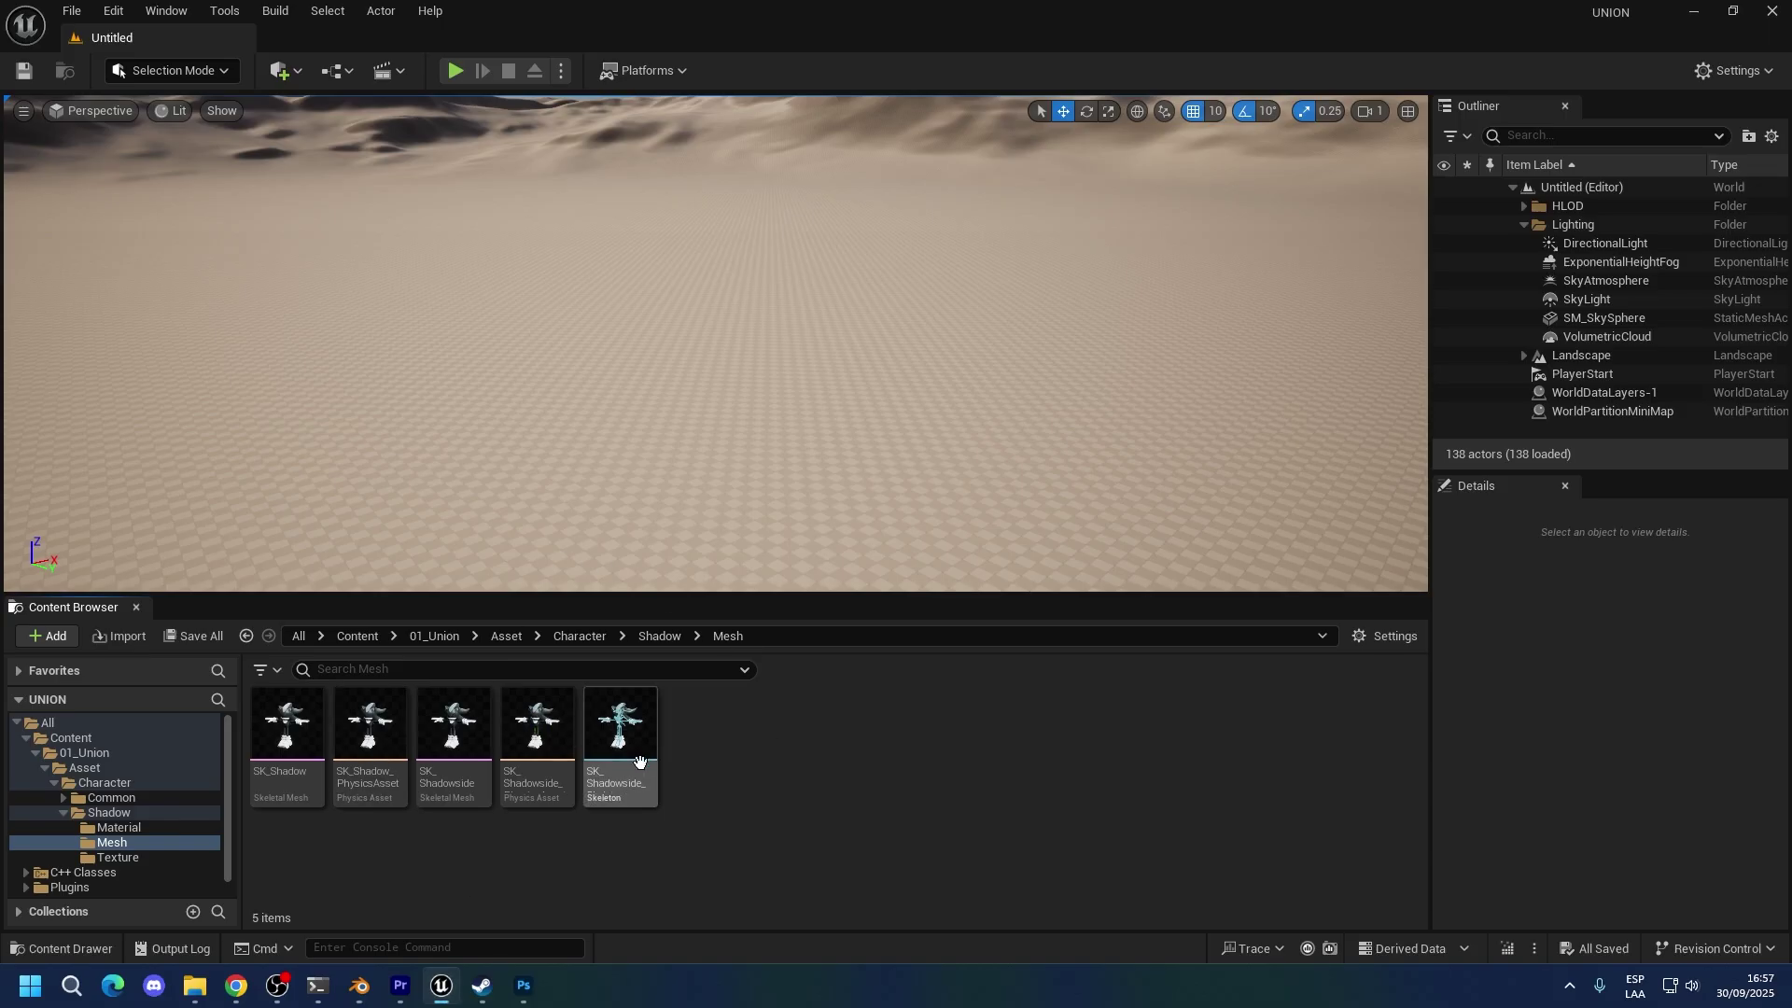
mouse_move(322, 770)
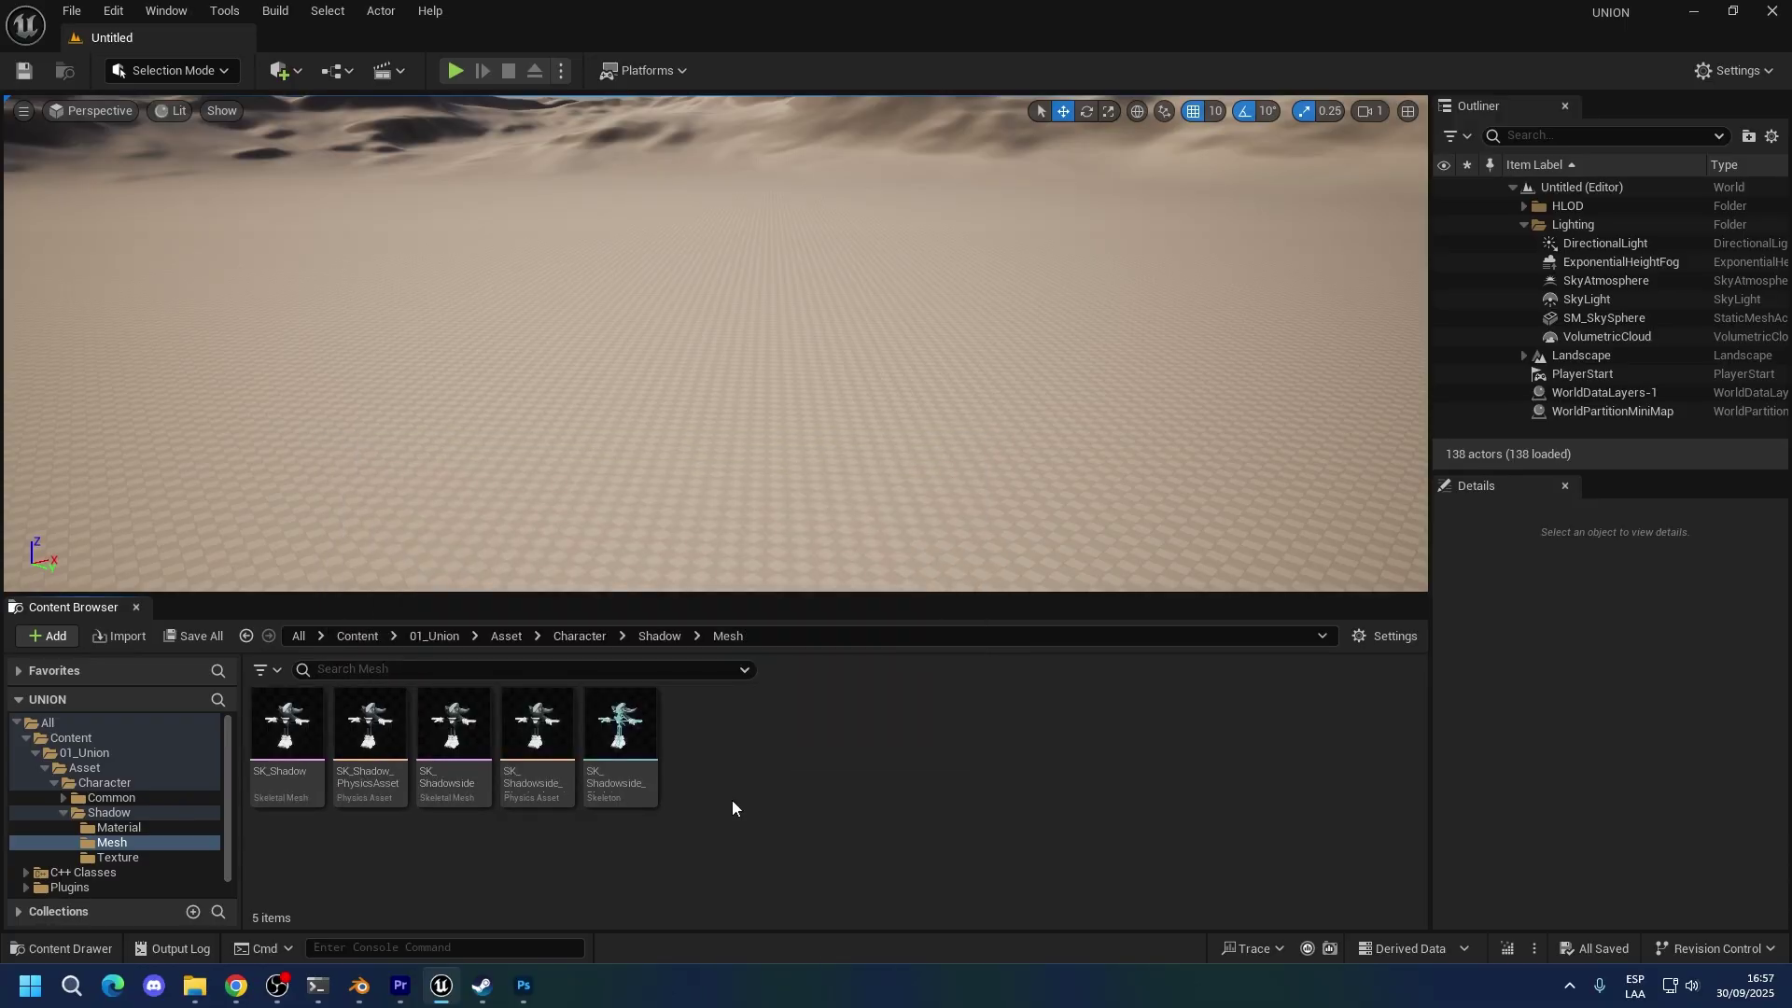
double_click(308, 773)
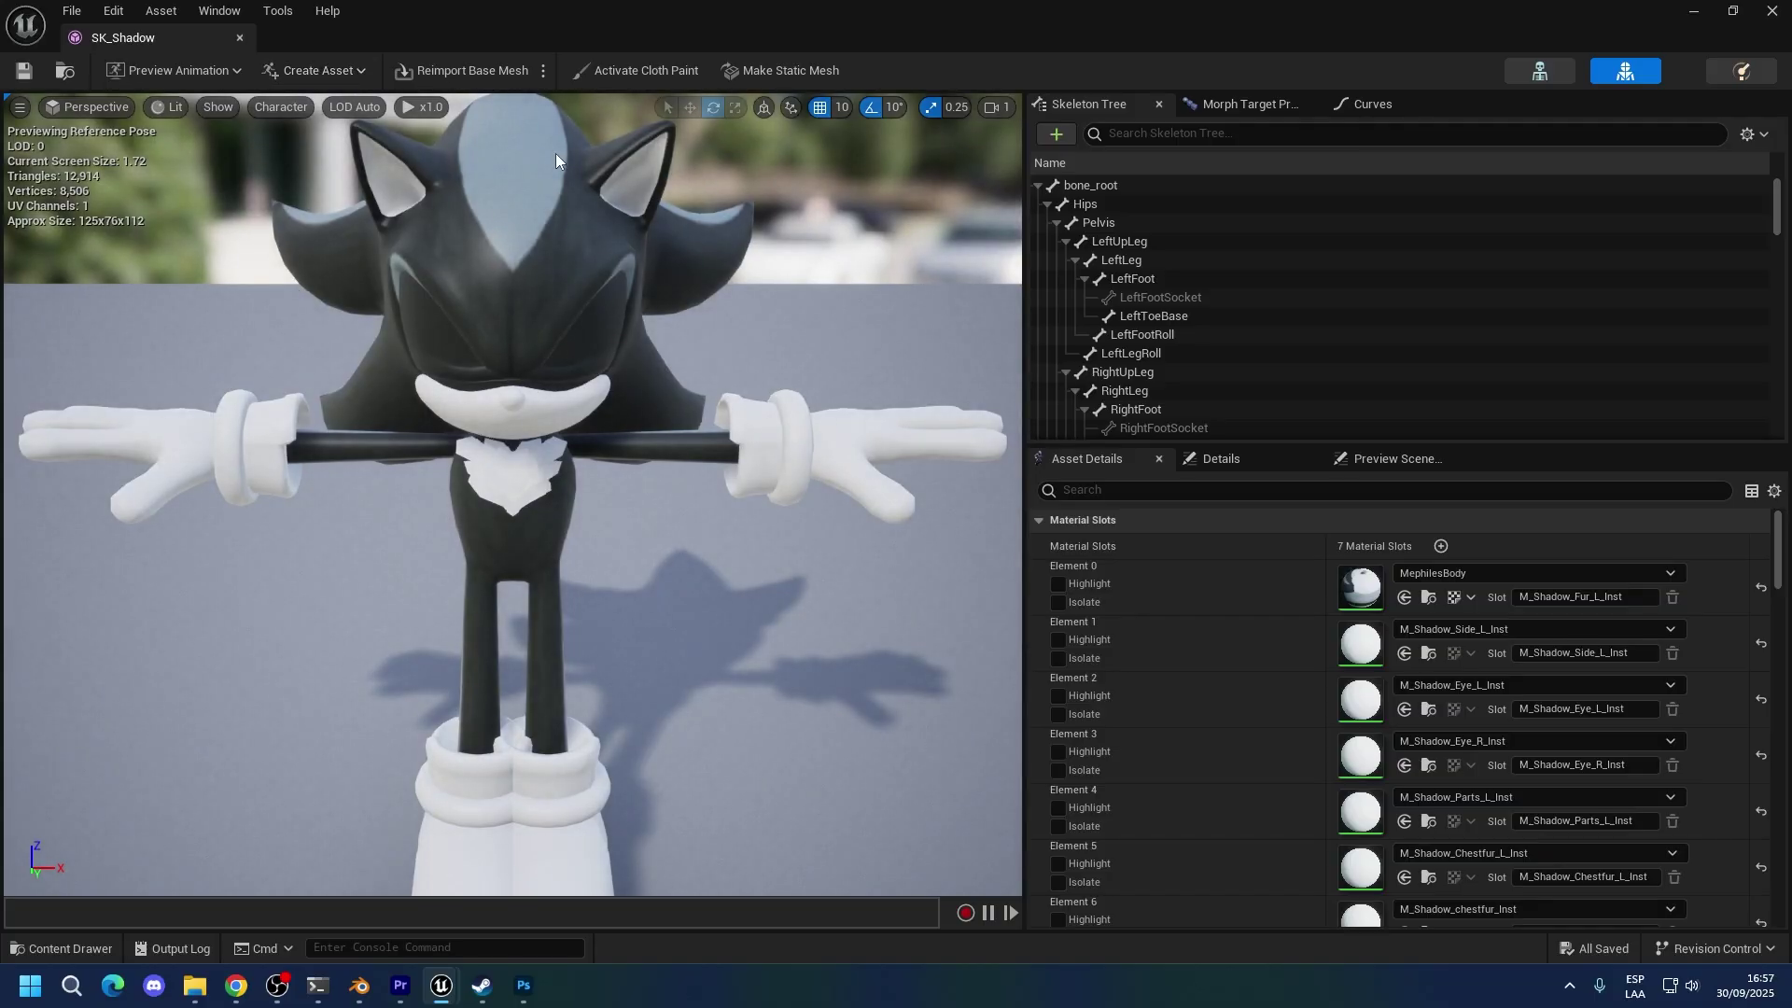
double_click(495, 8)
right_click(300, 733)
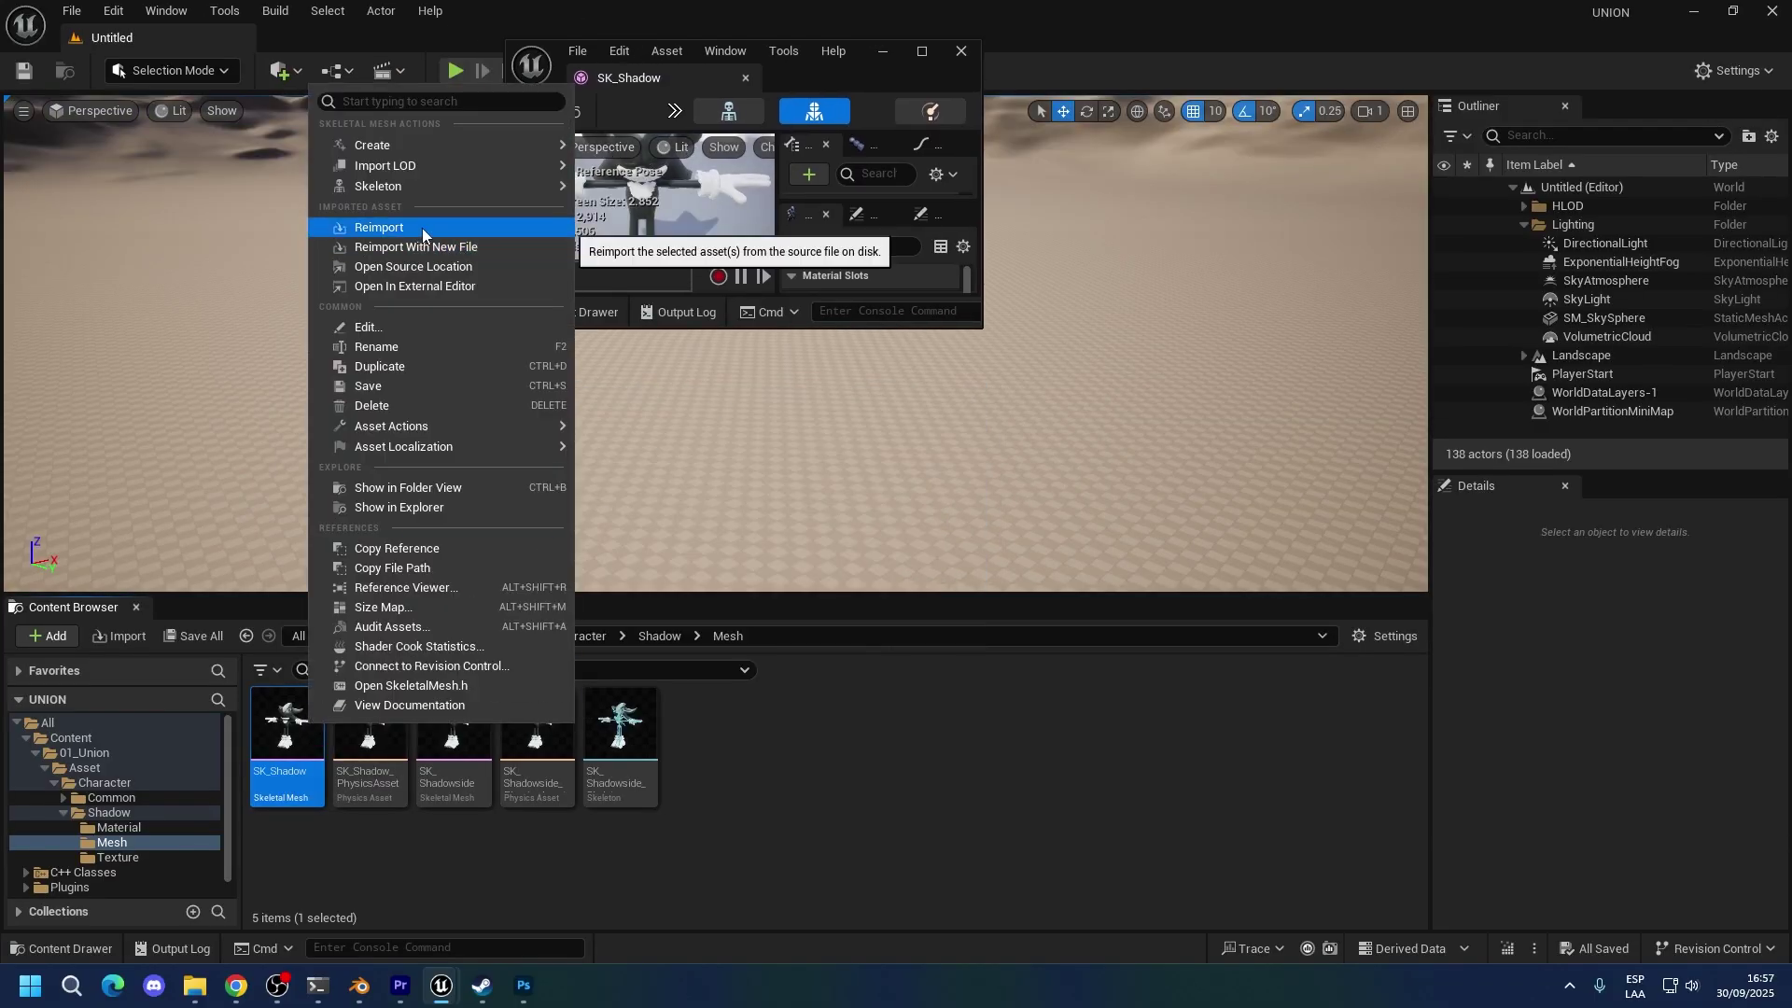
left_click(843, 71)
double_click(843, 71)
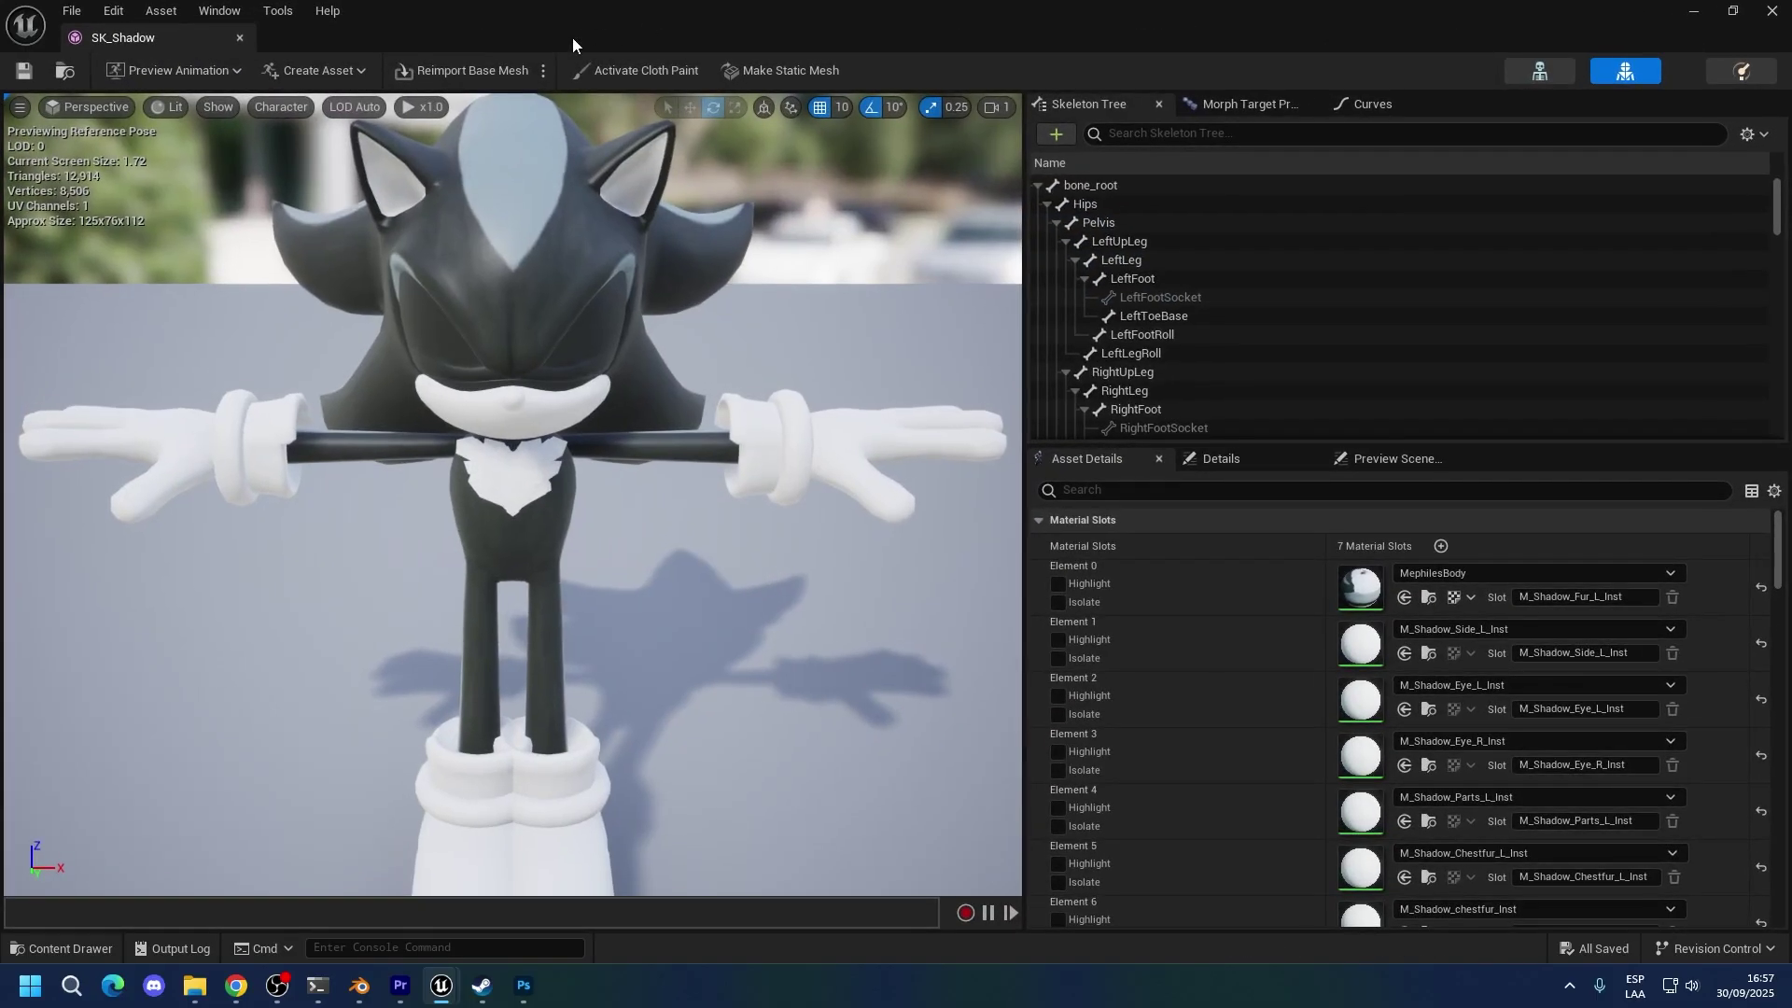
left_click(423, 70)
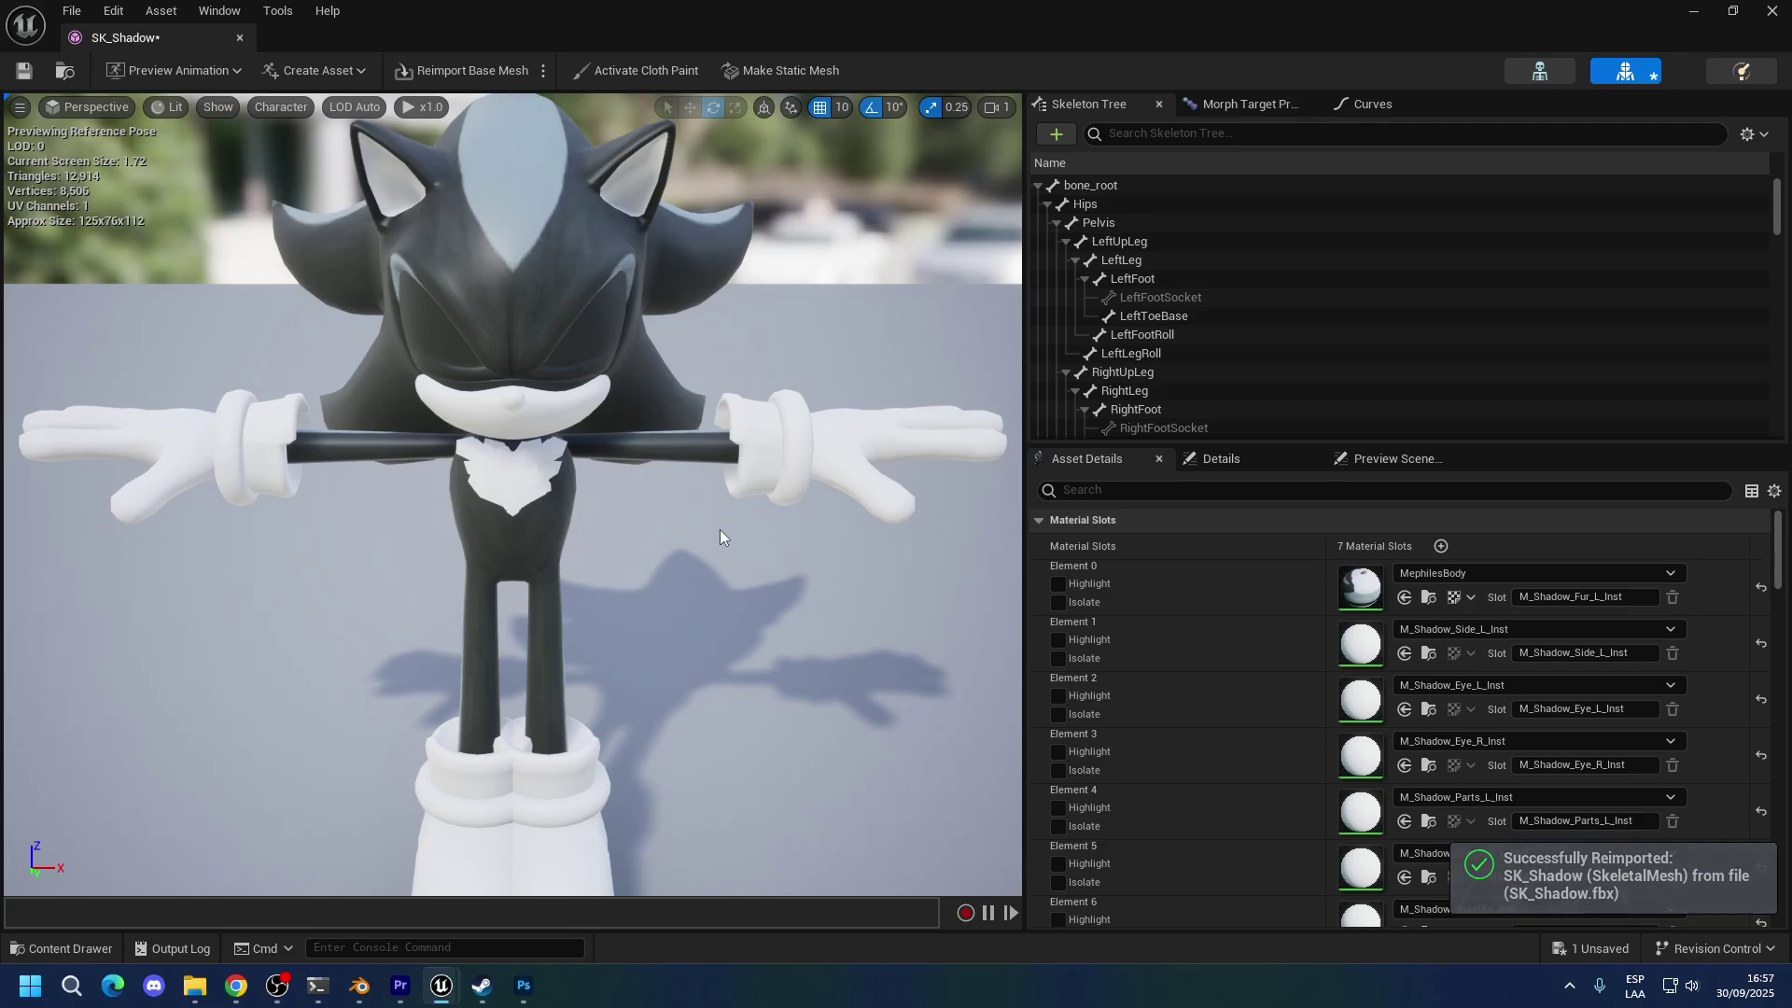
key("ctrl+s")
Close the mesh editor and cook the project content for Windows.
left_click(1772, 11)
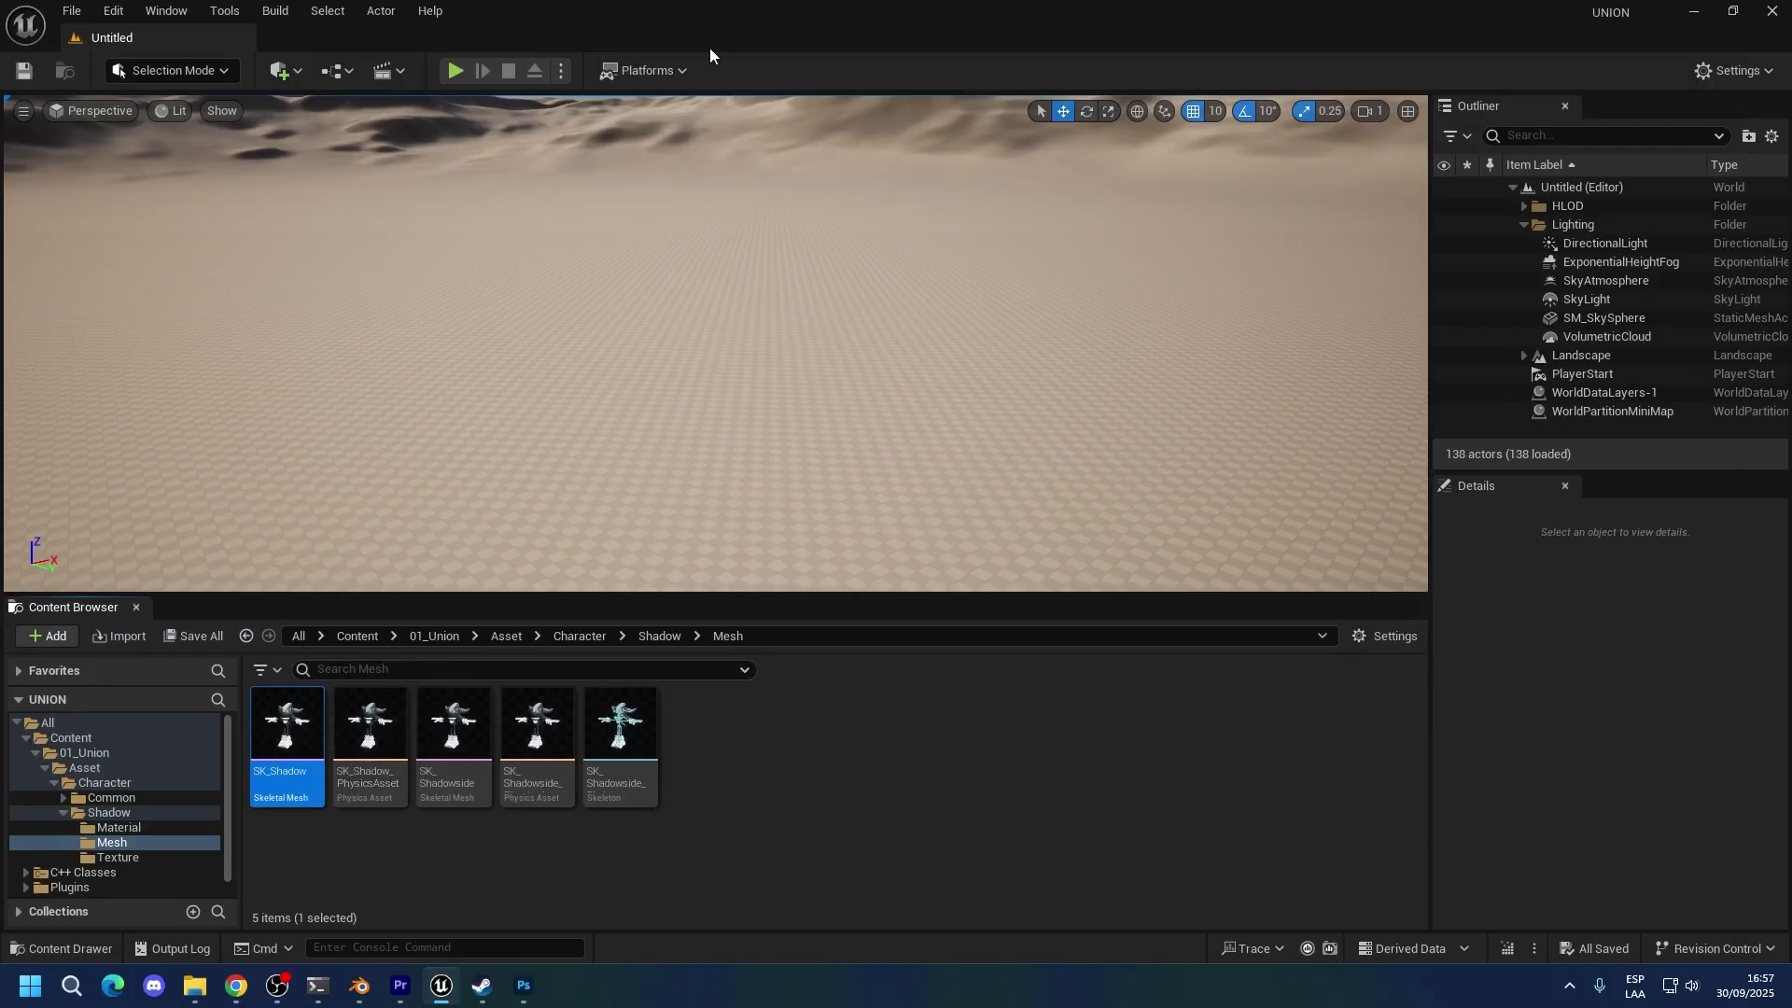
left_click(653, 70)
left_click(1028, 262)
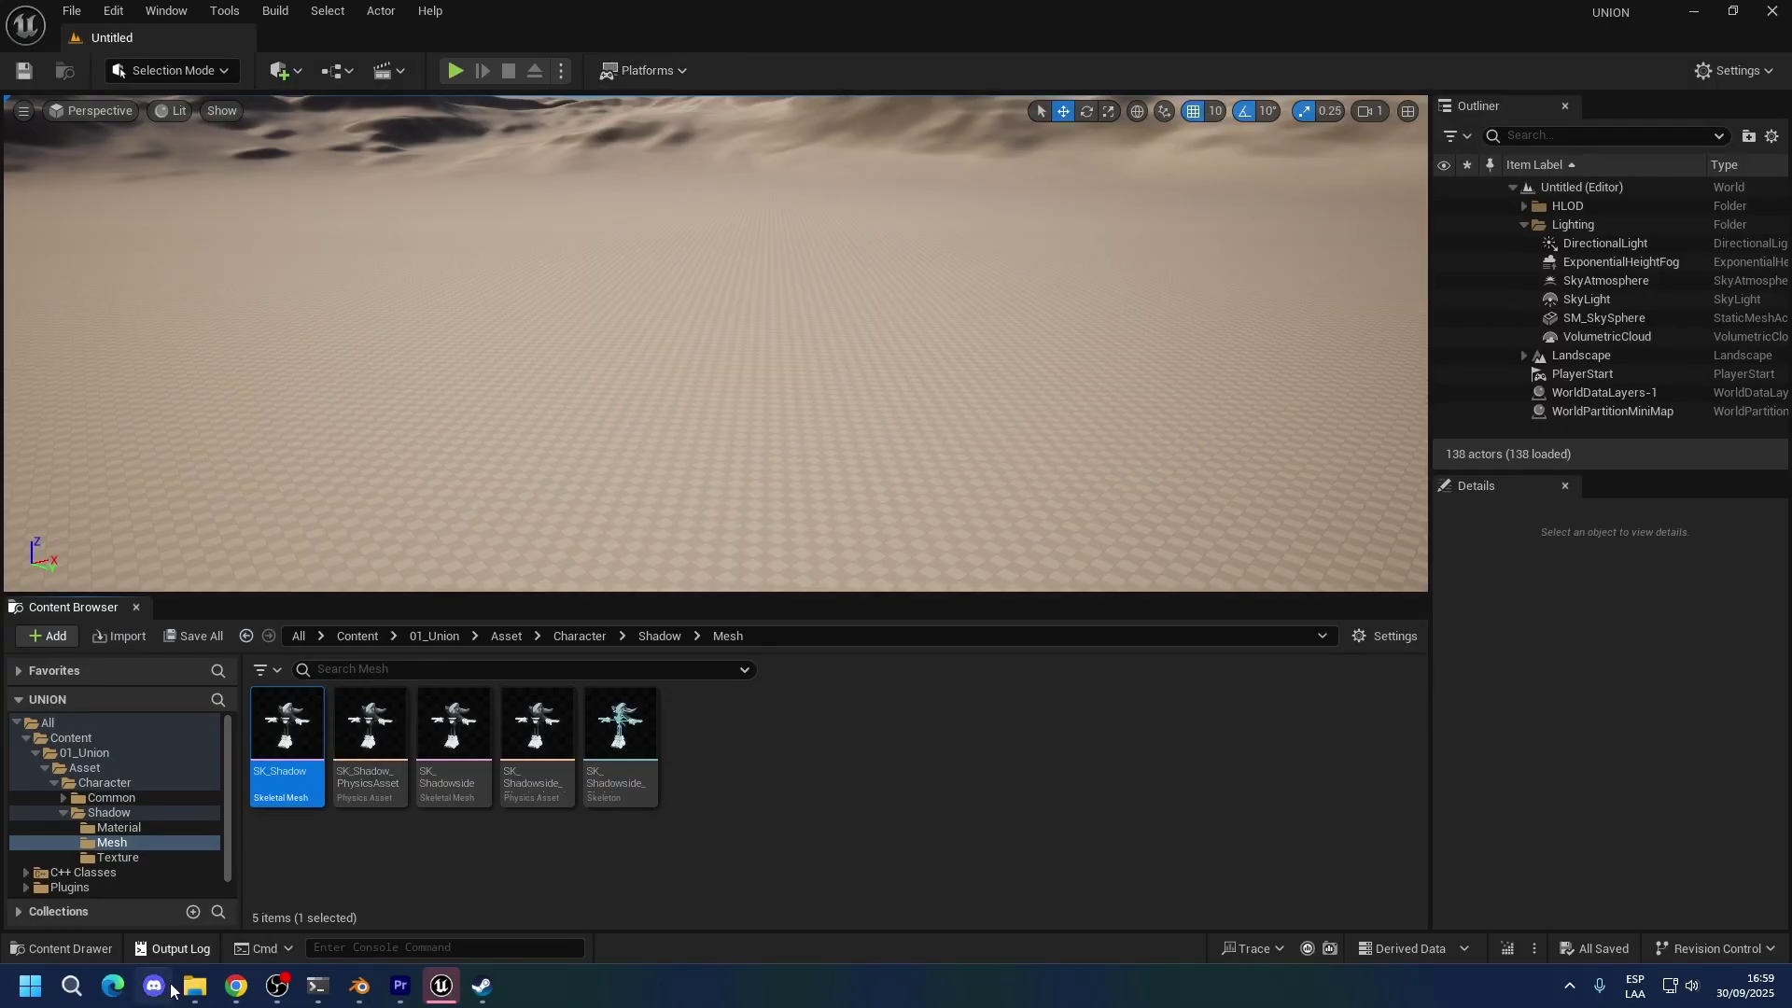
Copy the cooked SK_Shadow.uasset and SK_Shadow.uexp from 01_Union\Asset\Character\Shadow\Mesh.
mouse_move(194, 986)
left_click(108, 892)
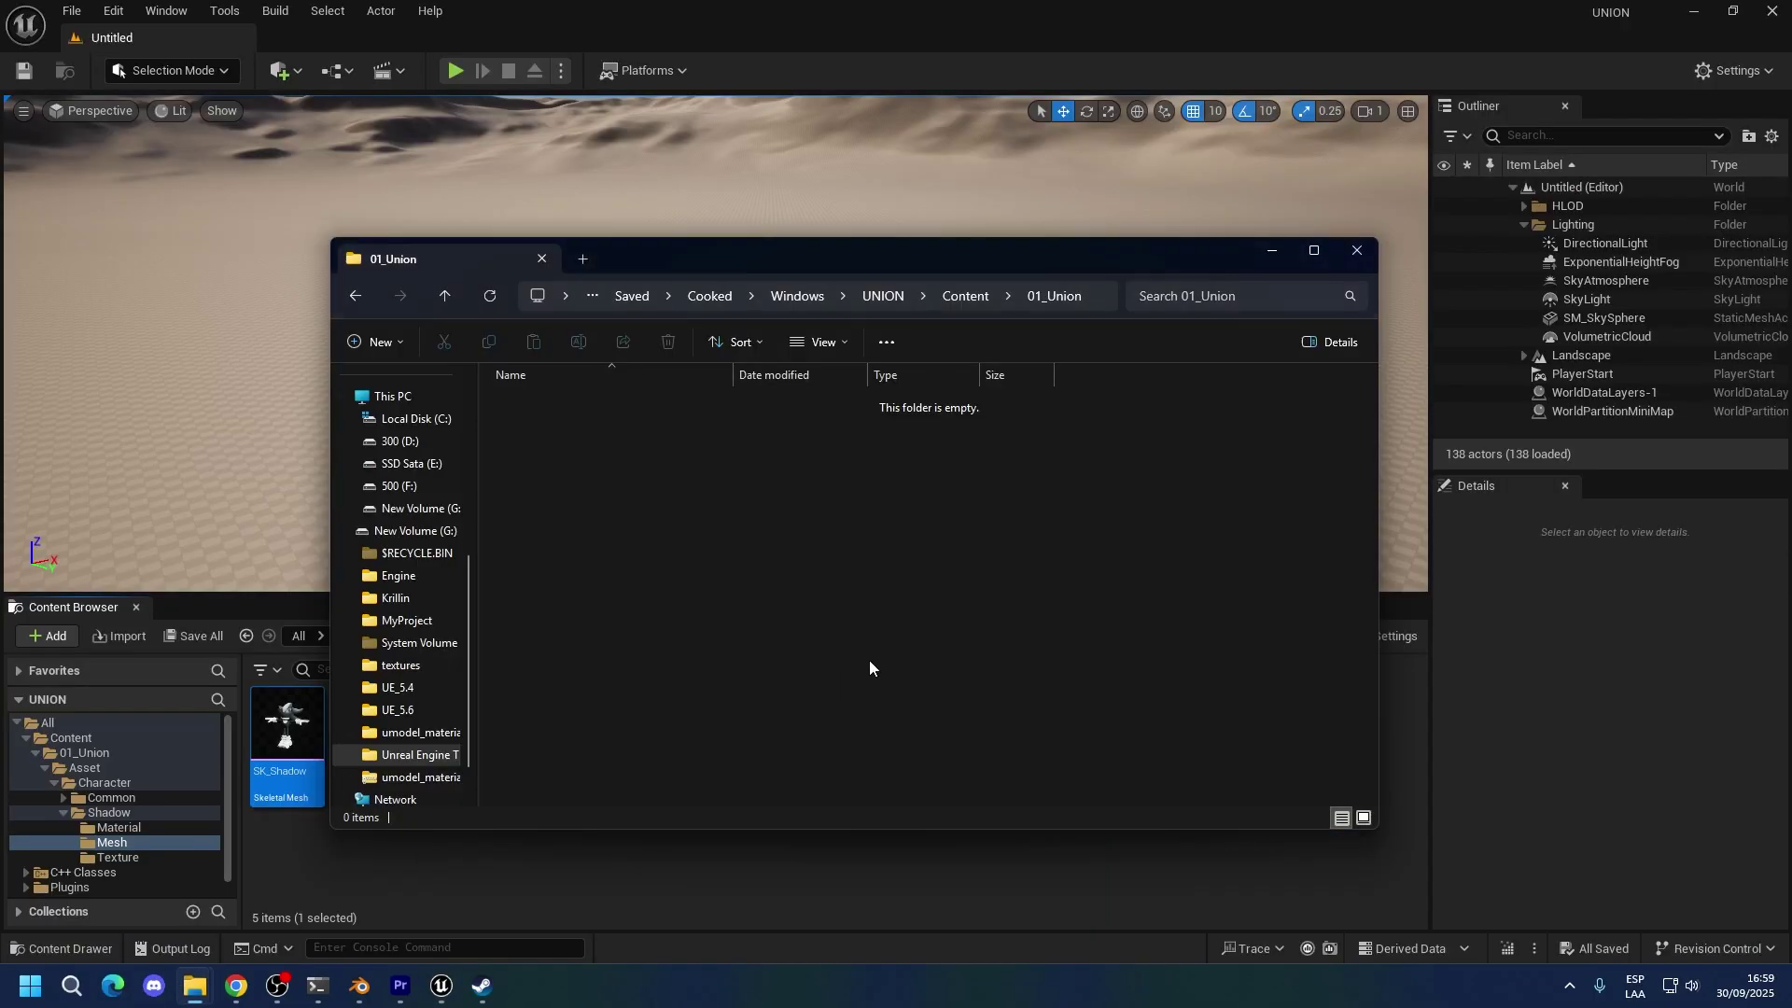
left_click(1096, 300)
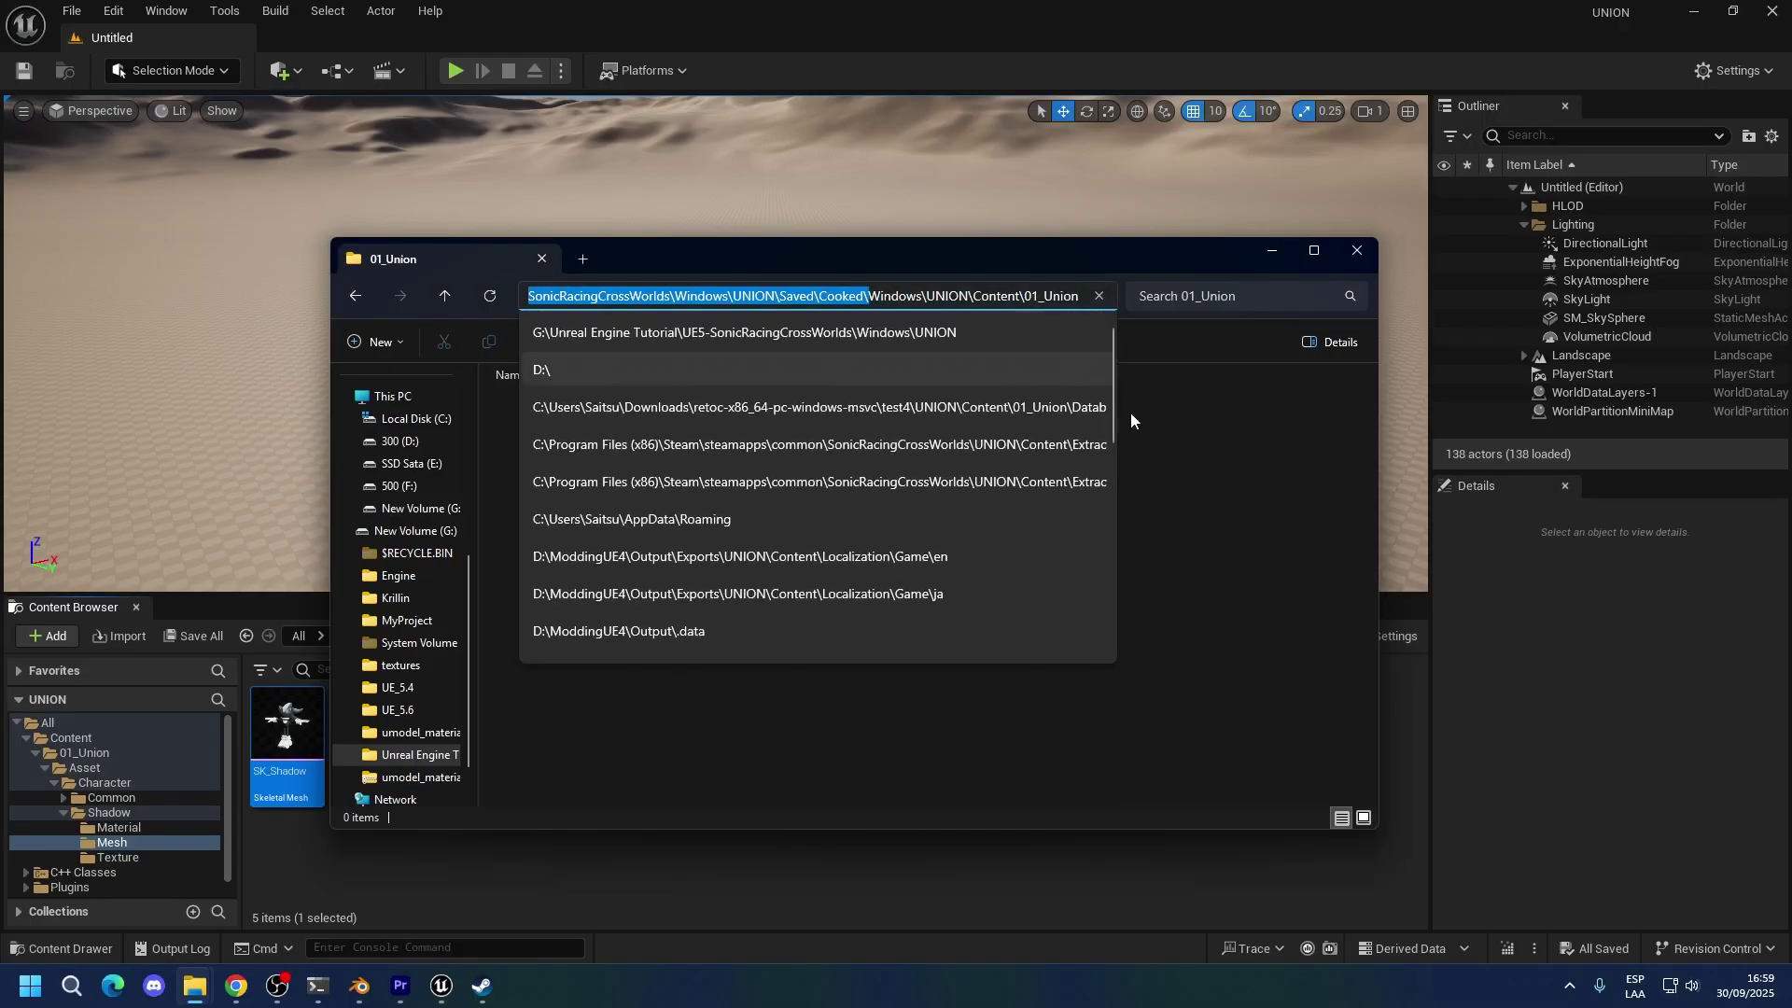
left_click(1184, 528)
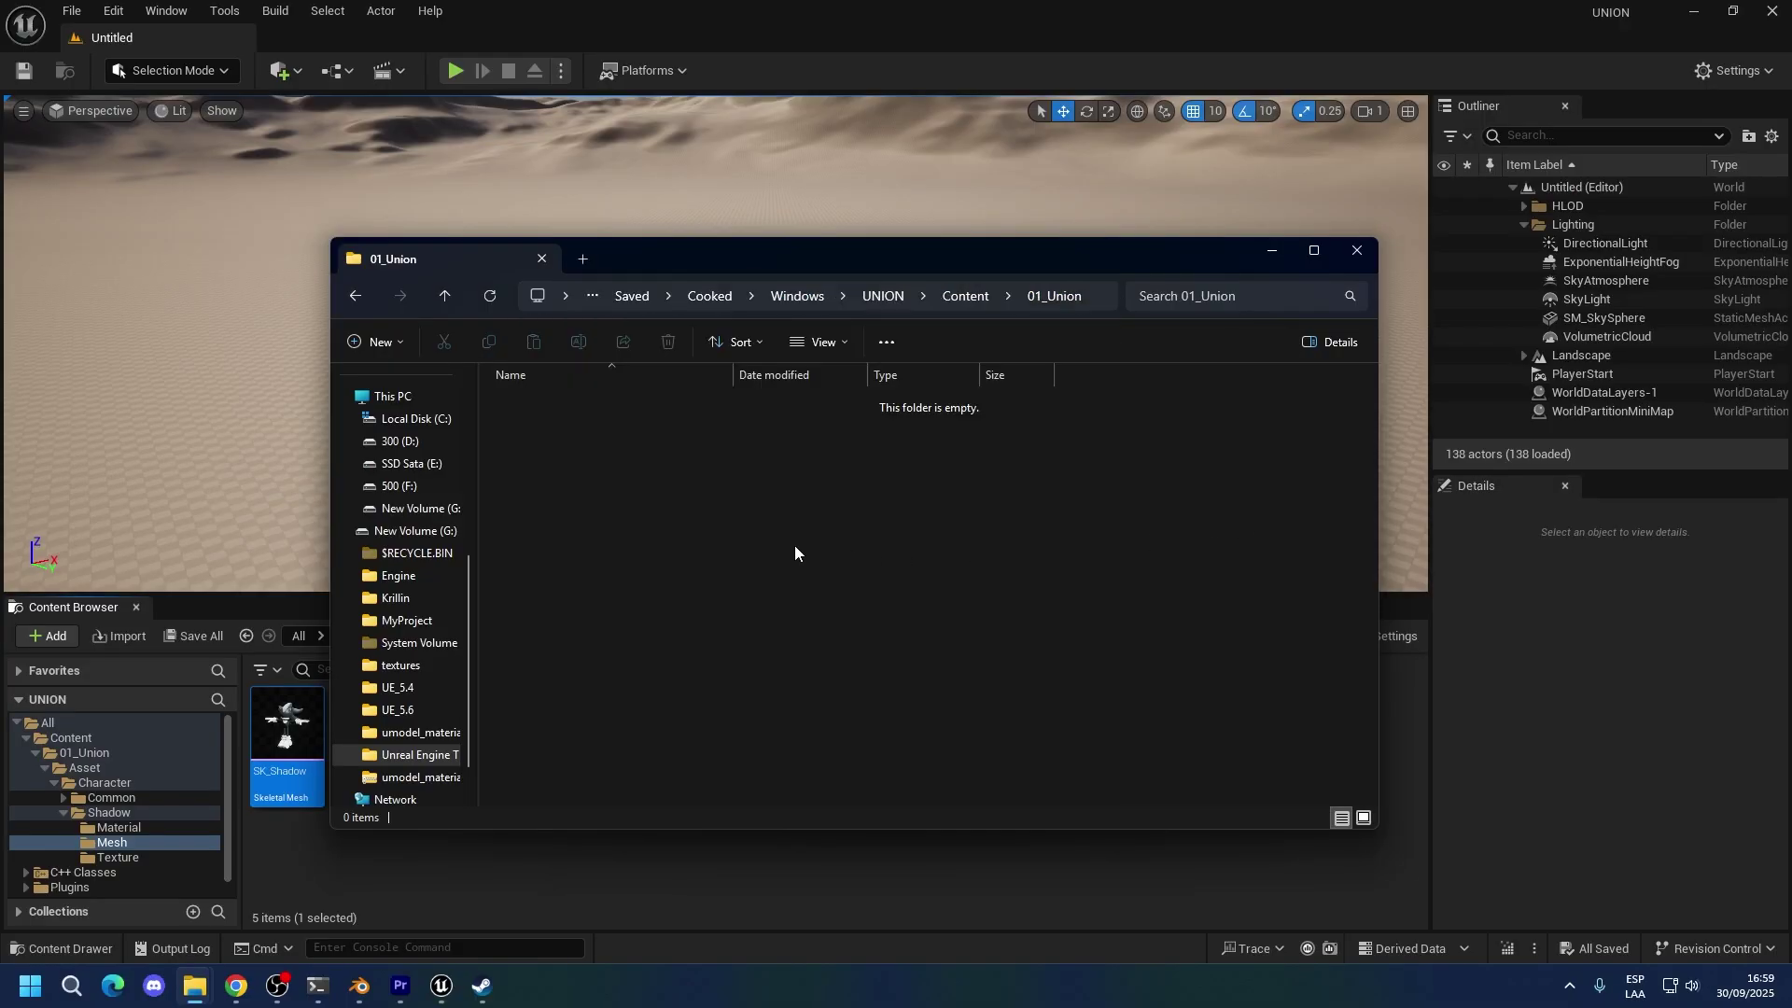
key("ctrl+z")
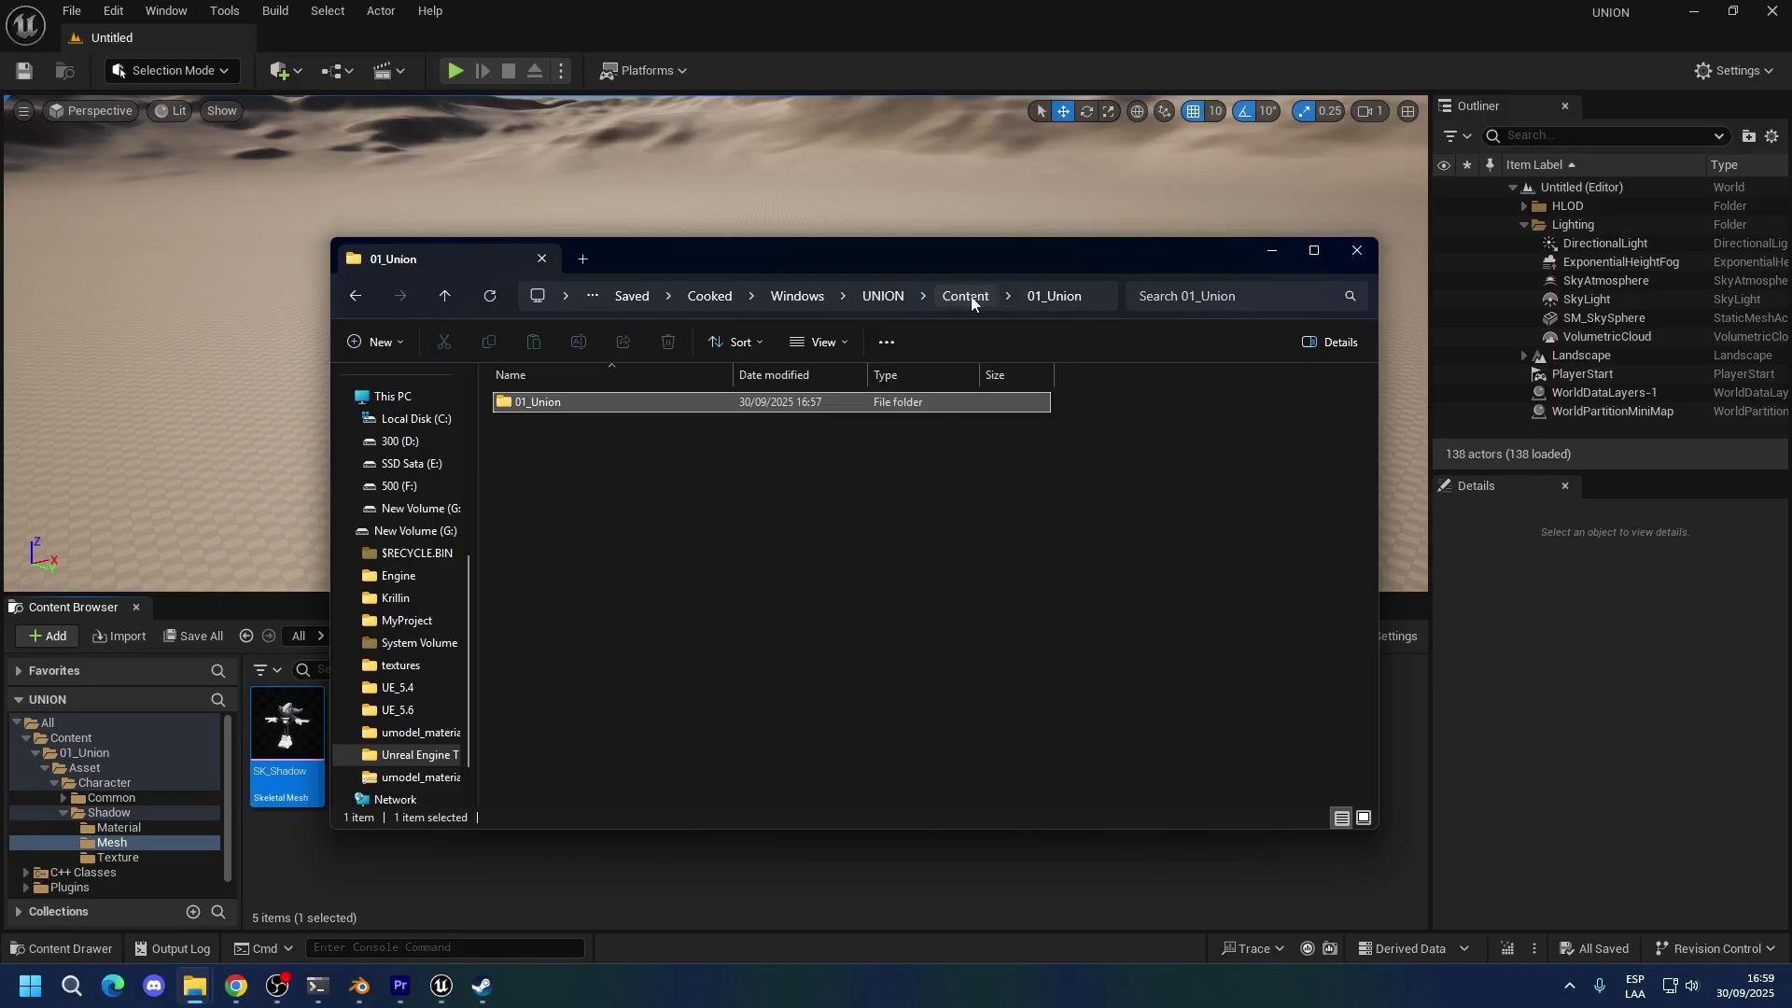
double_click(805, 403)
double_click(800, 403)
double_click(533, 401)
double_click(537, 421)
double_click(560, 441)
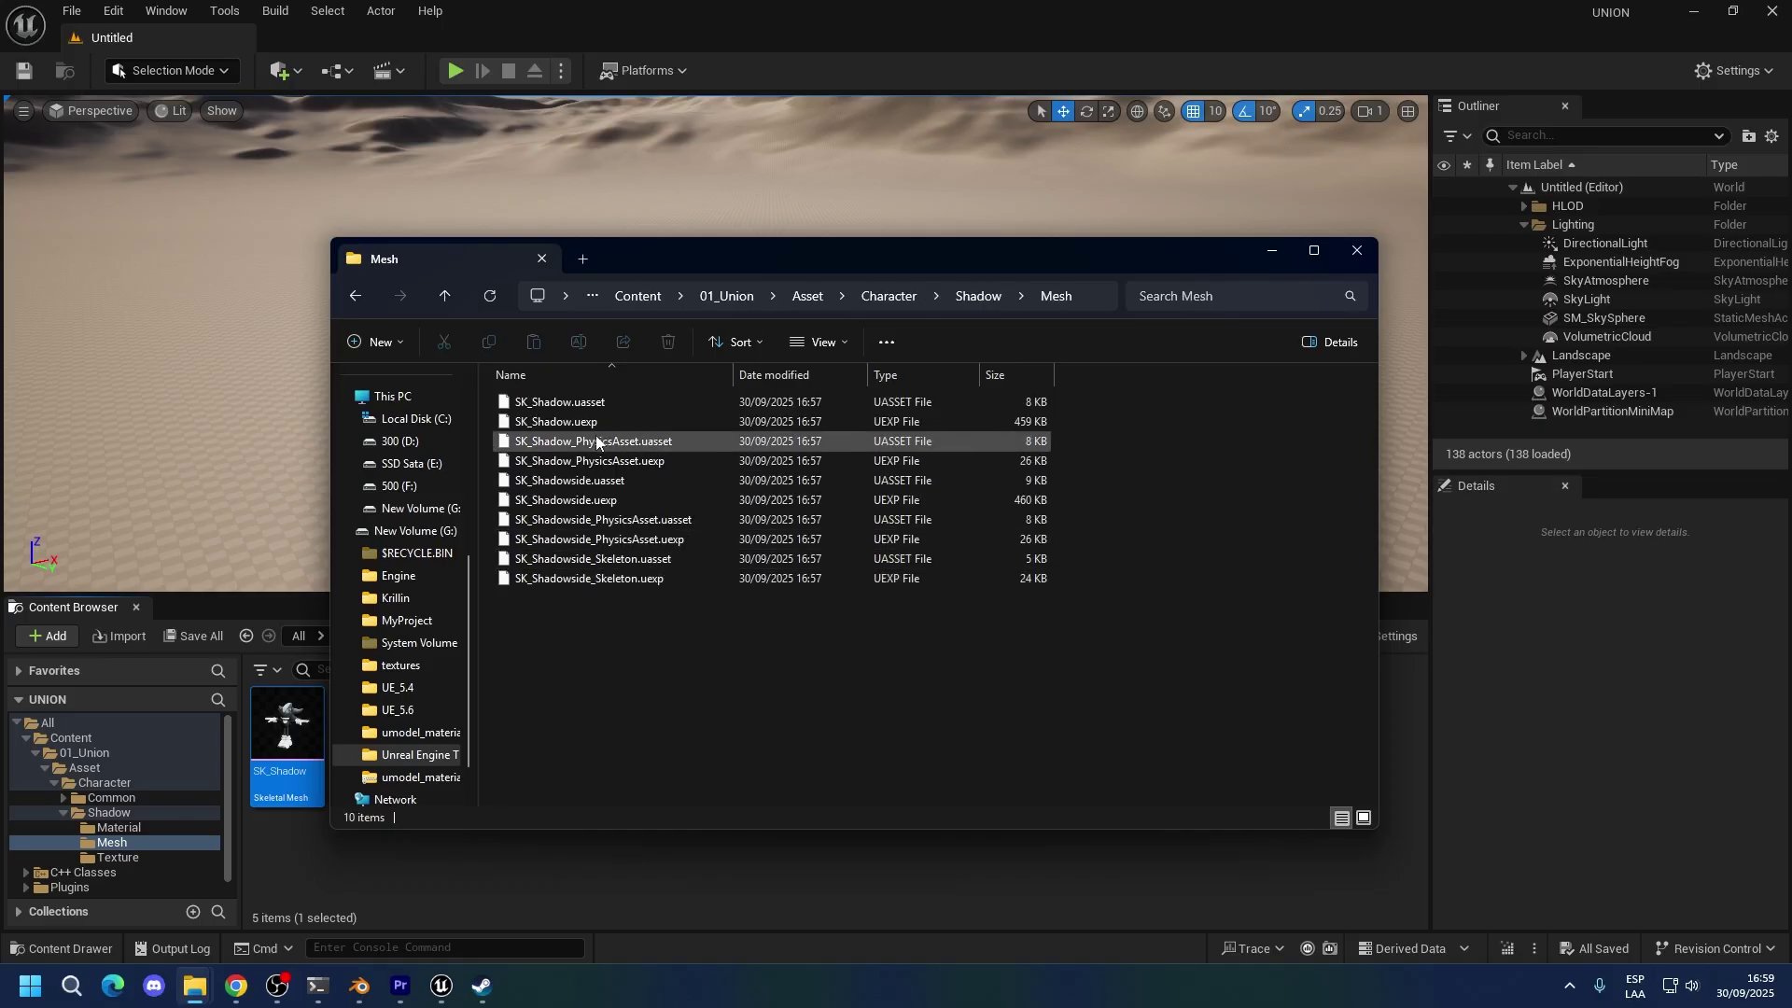
left_click(596, 431)
left_click(585, 403, "ctrl")
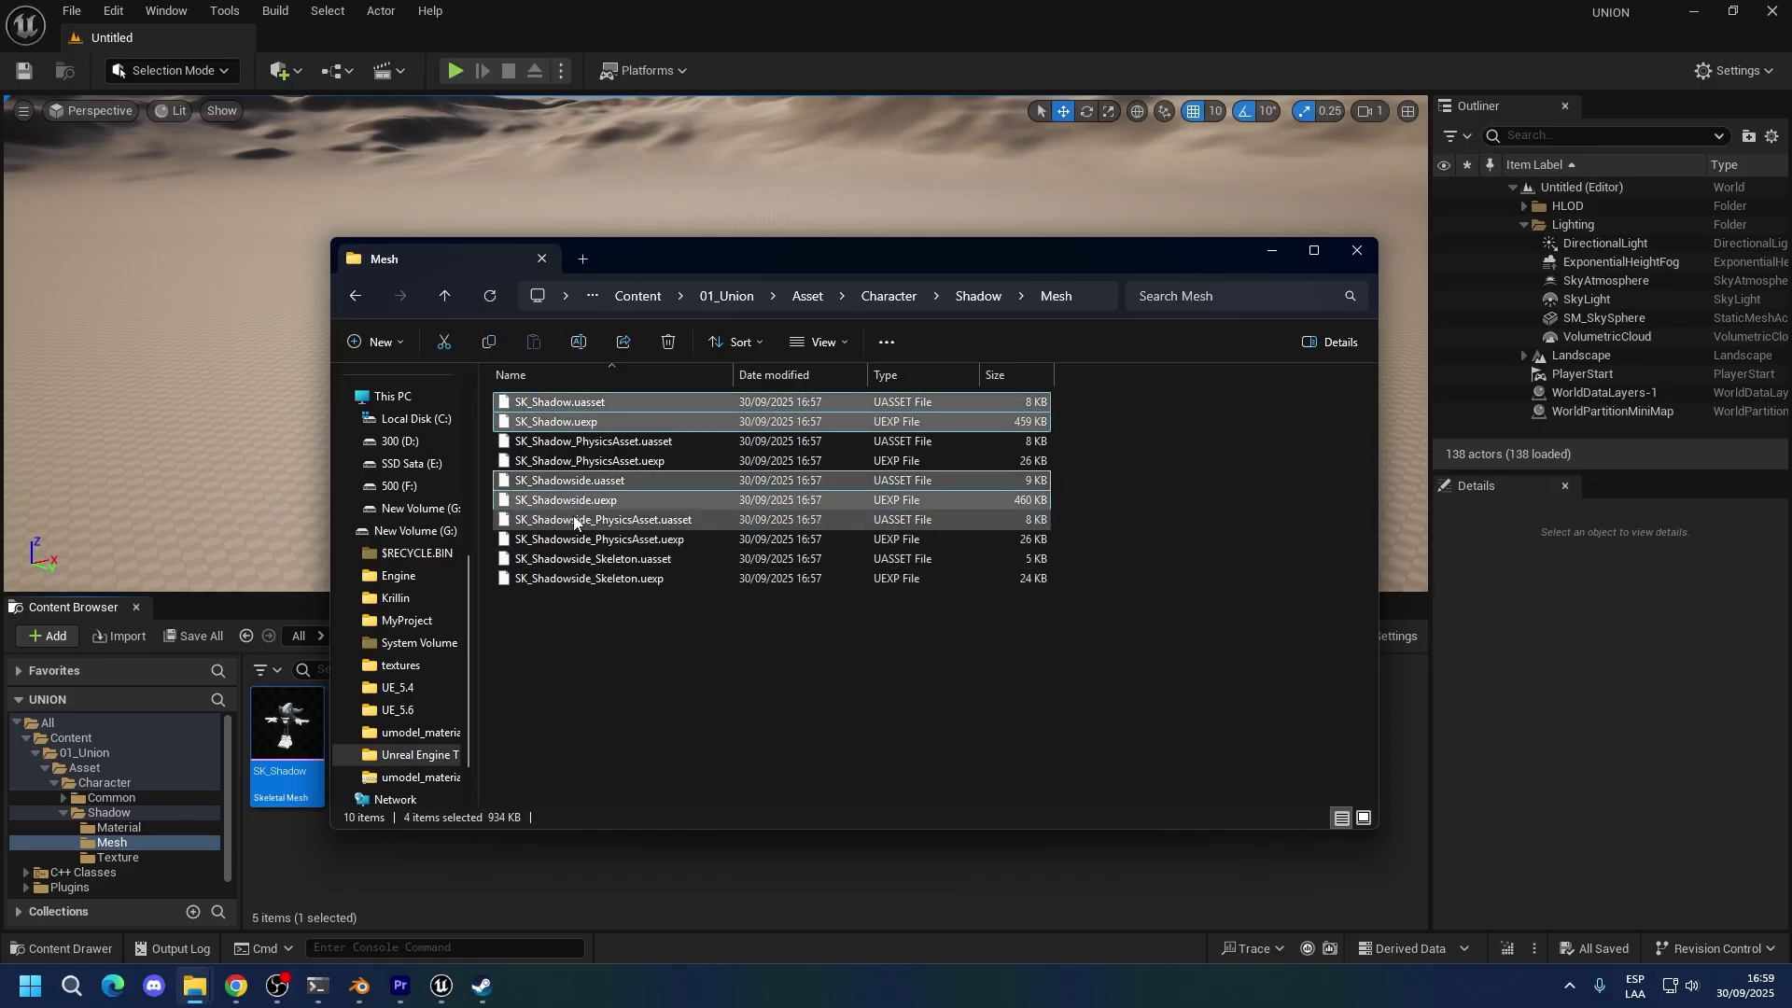
key("ctrl+c")
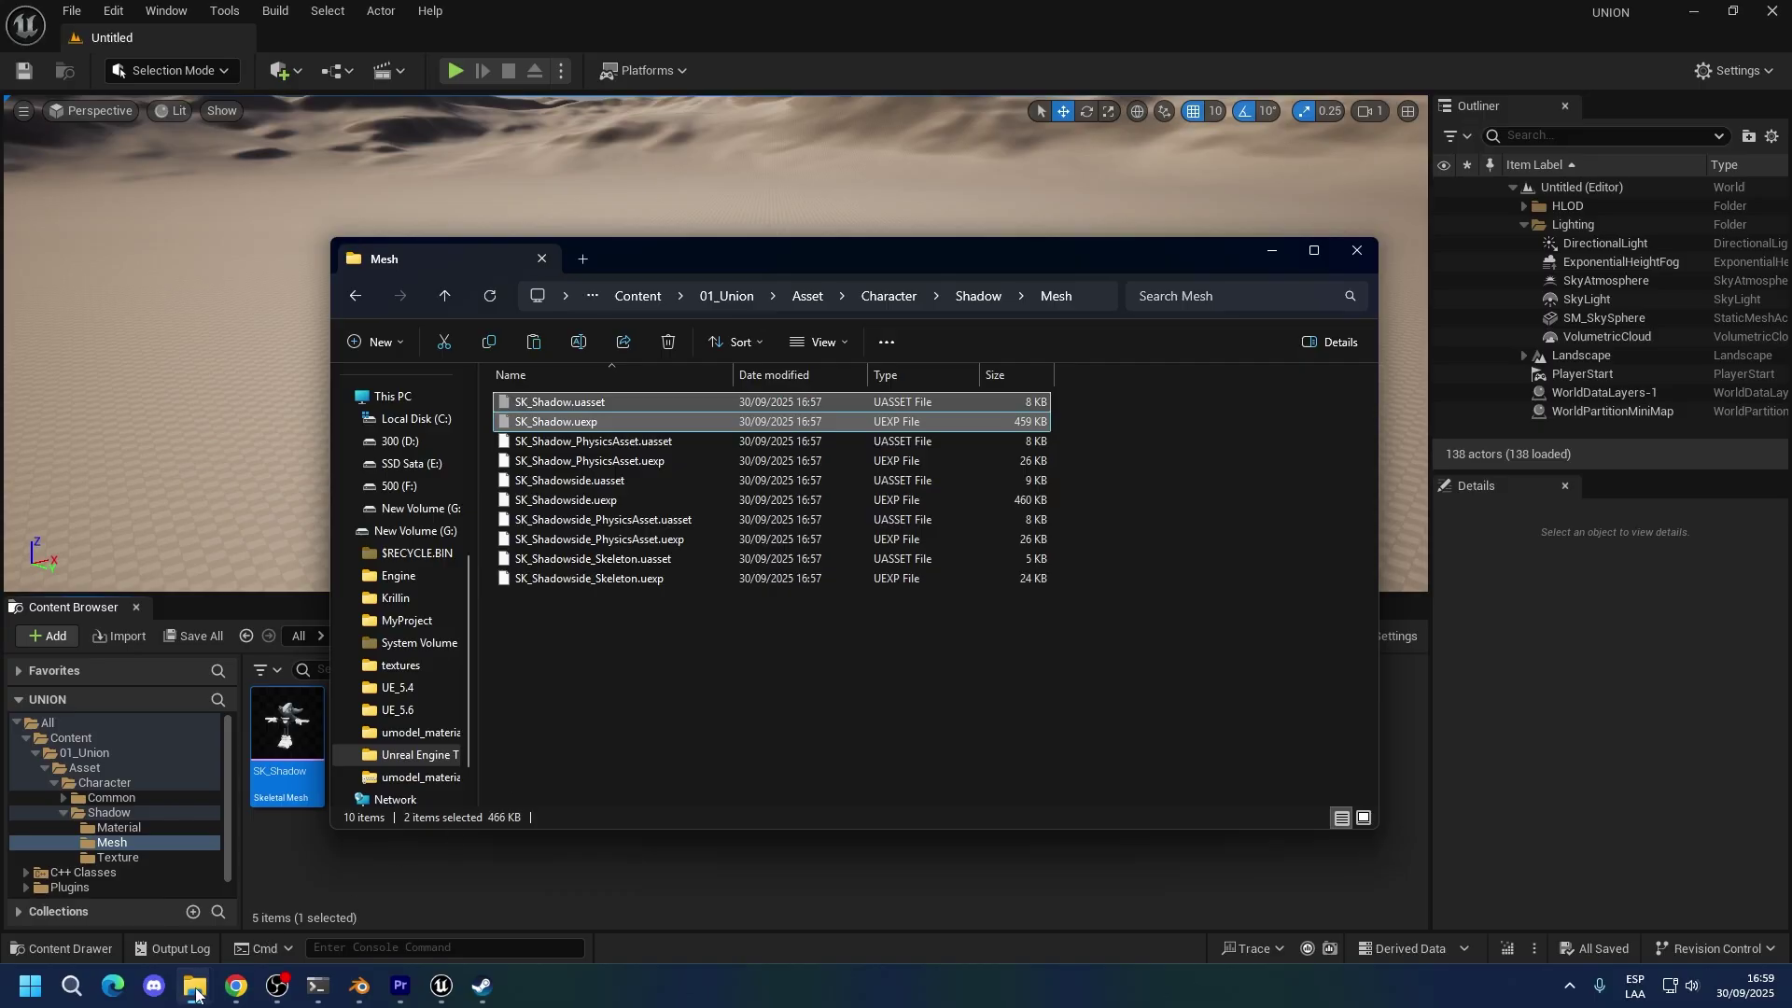
Paste the SK_Shadow files into Retoc Workflow\Game Mod's Shadow Mesh folder, replacing the old copies.
left_click(196, 989)
left_click(339, 921)
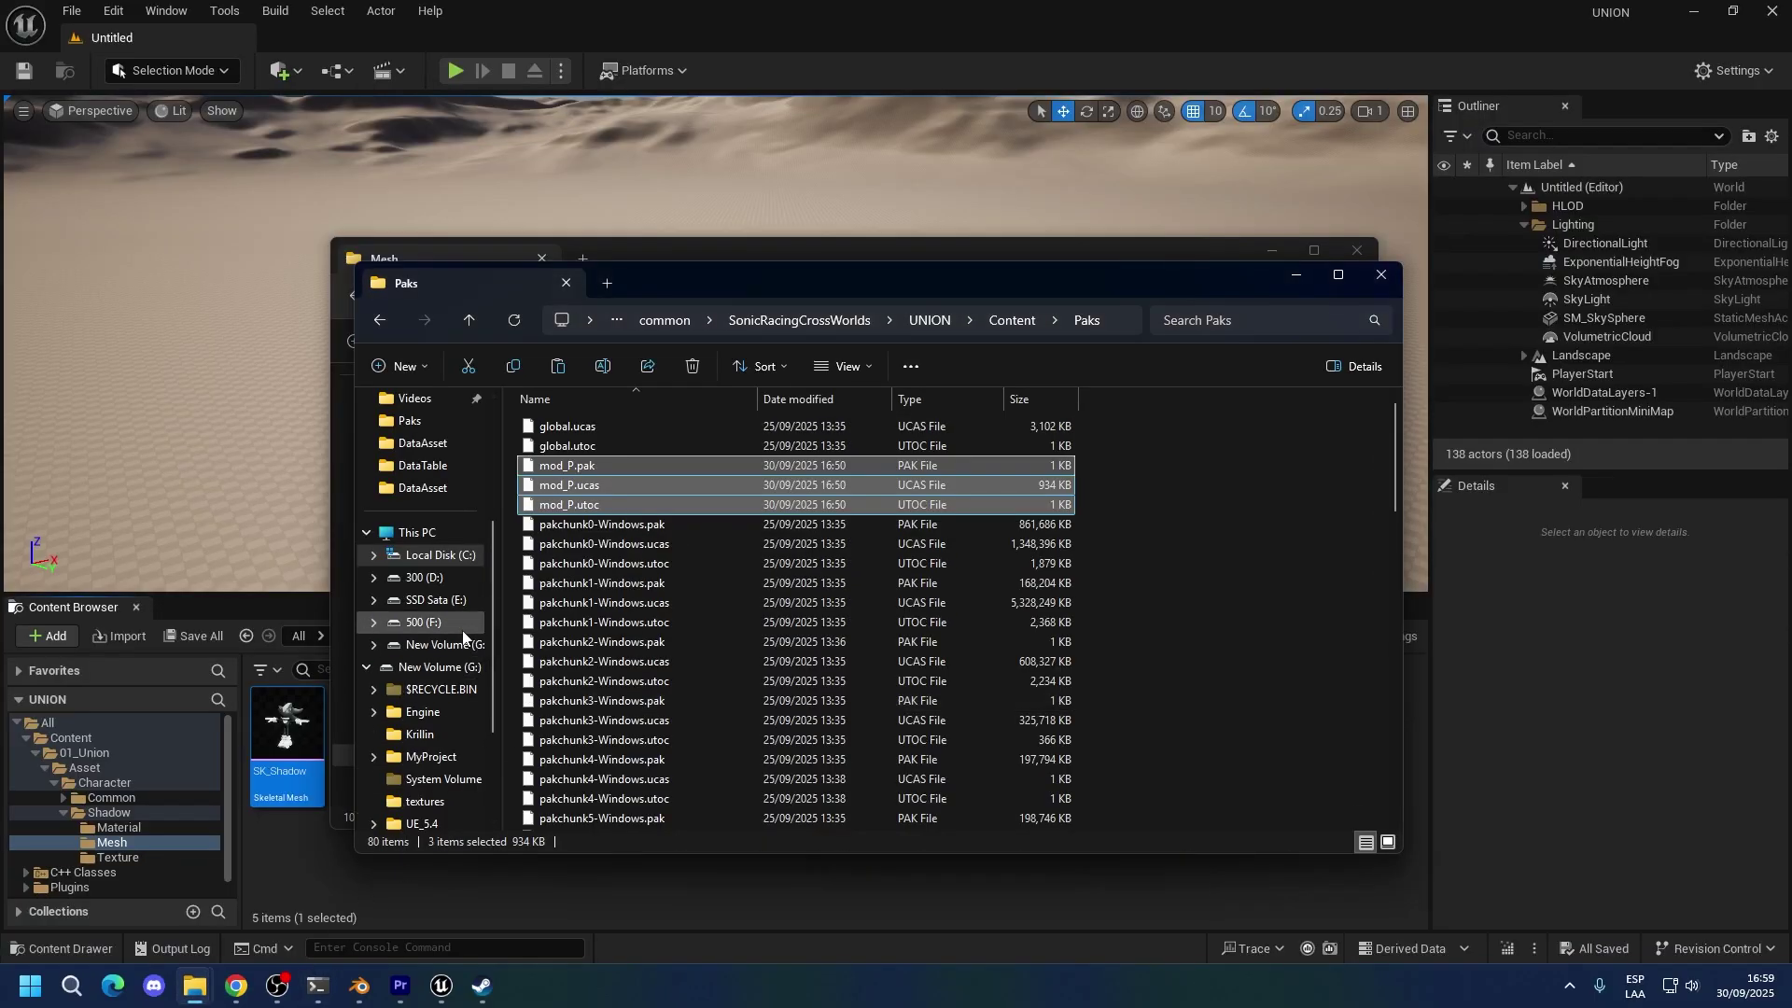
left_click(439, 667)
scroll(617, 583, "down", 5)
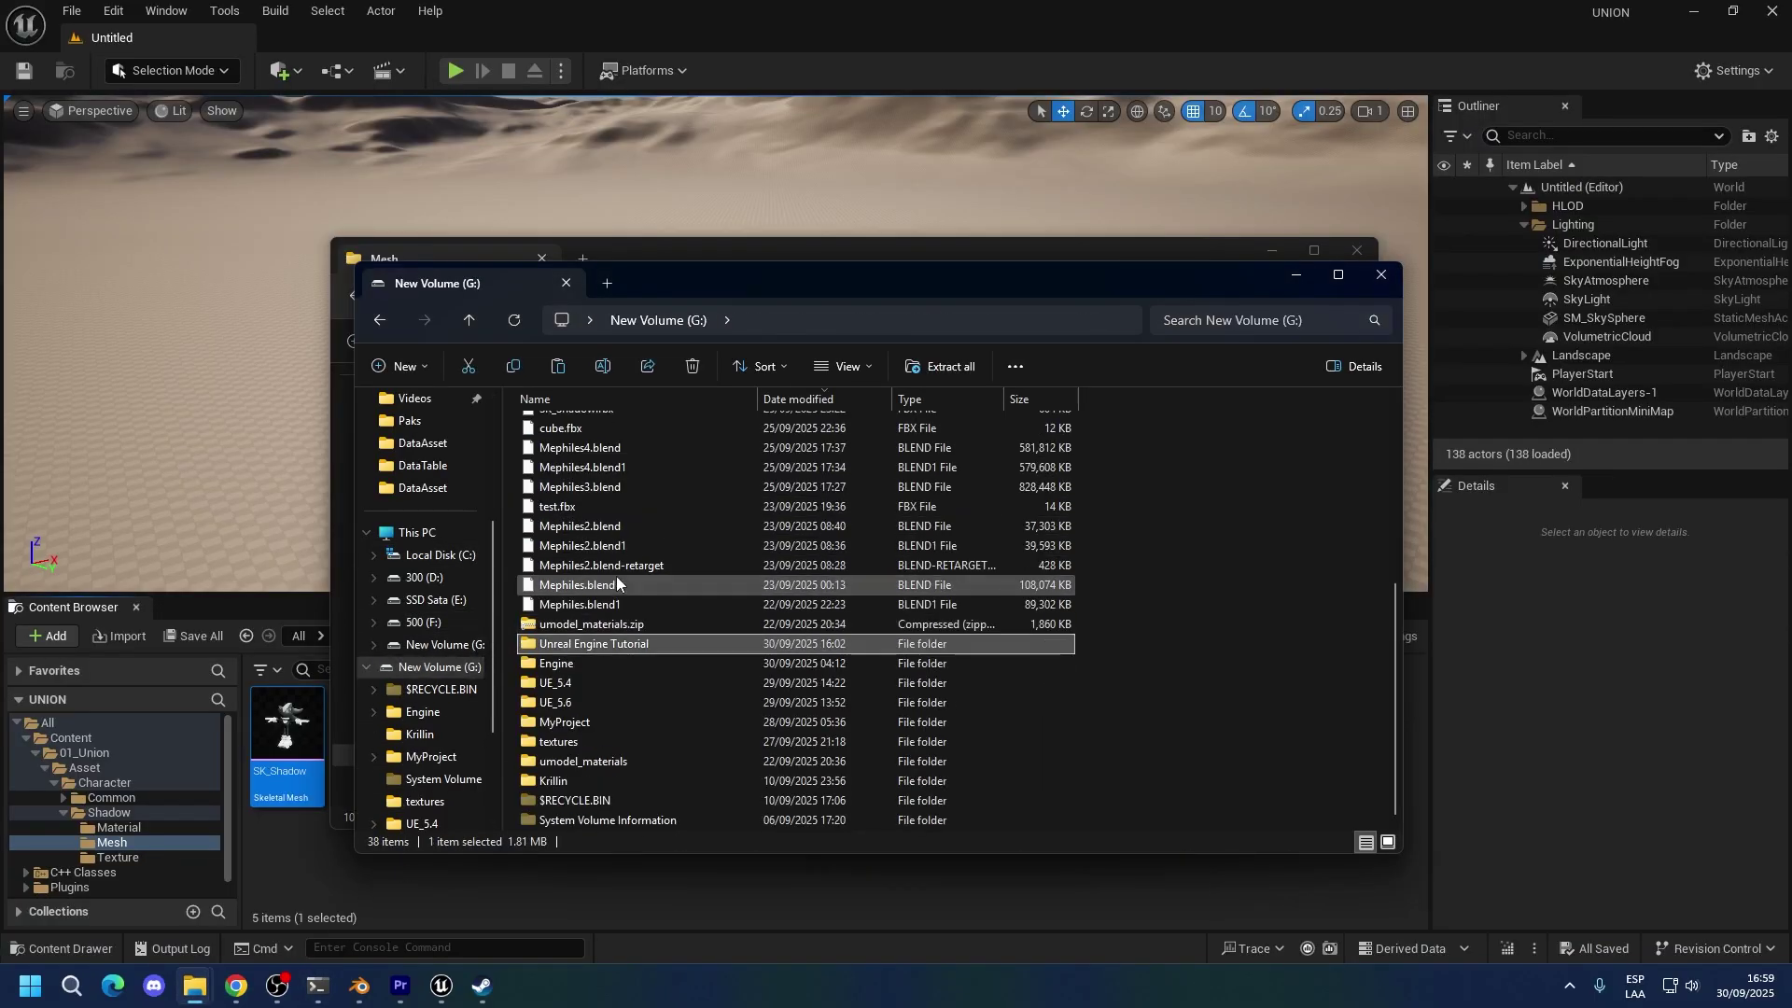
key("Return")
key("Down")
key("Down")
key("Down")
key("Down")
key("Return")
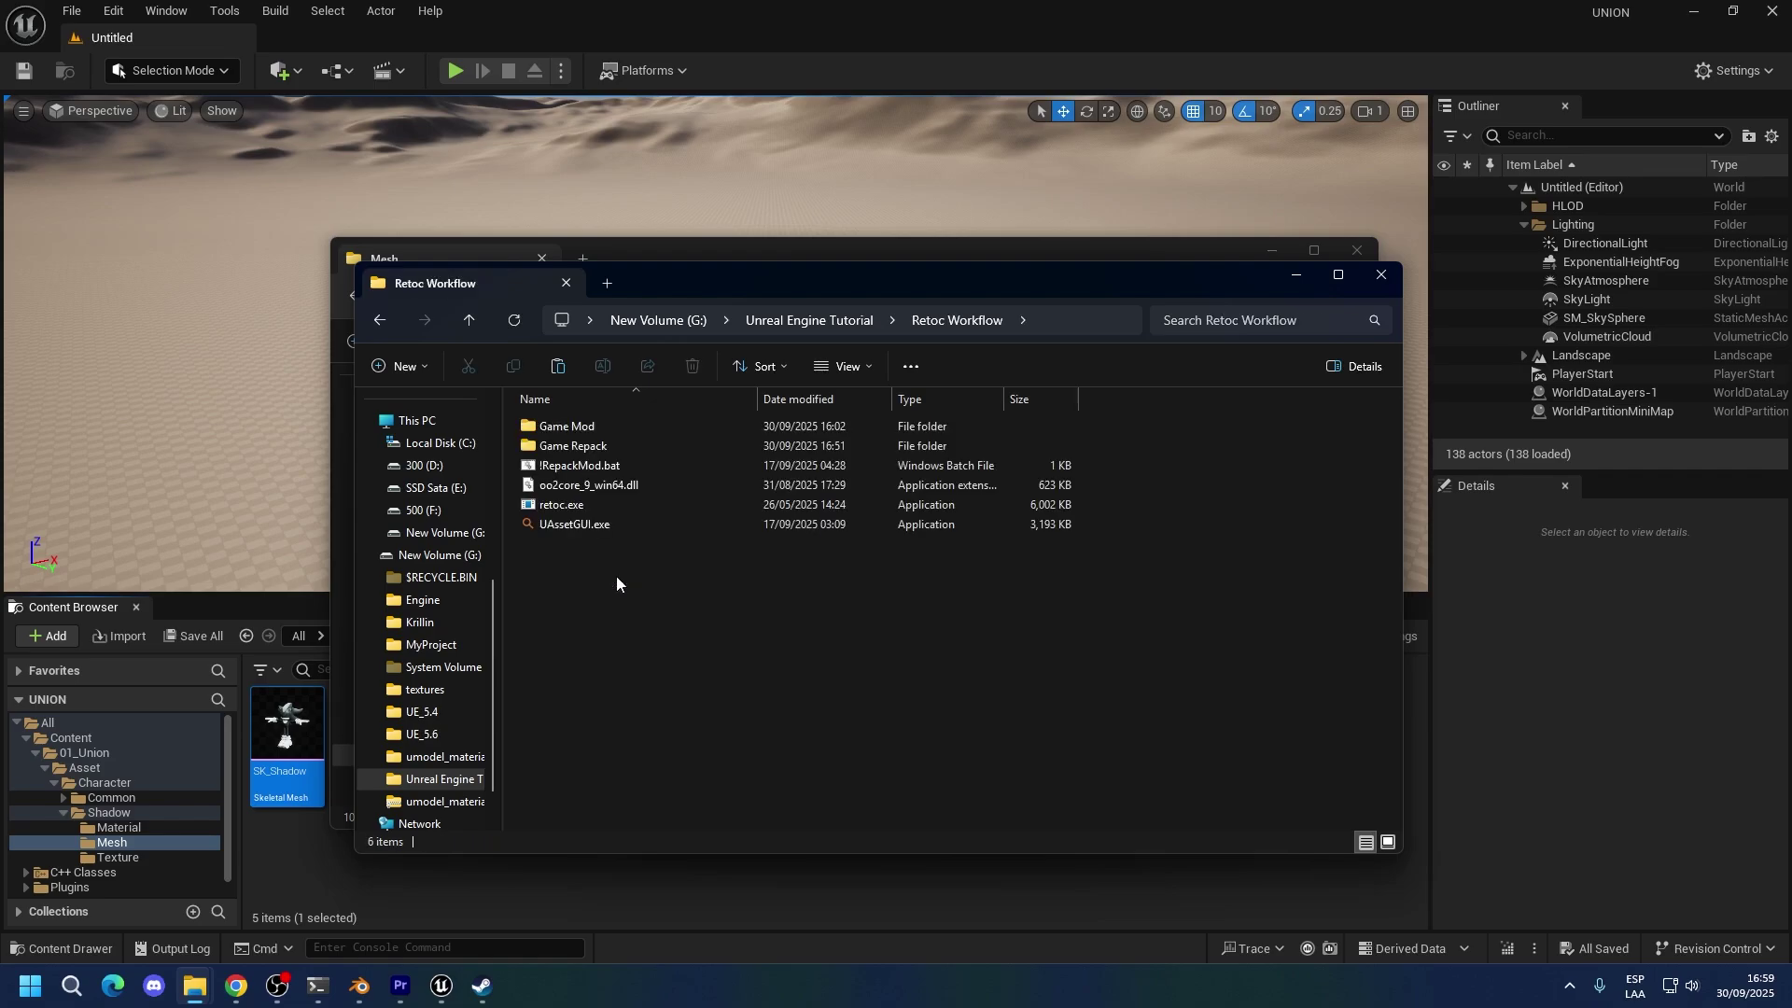
key("Down")
key("Up")
key("Return")
key("Return")
key("Return")
key("Return")
key("Return")
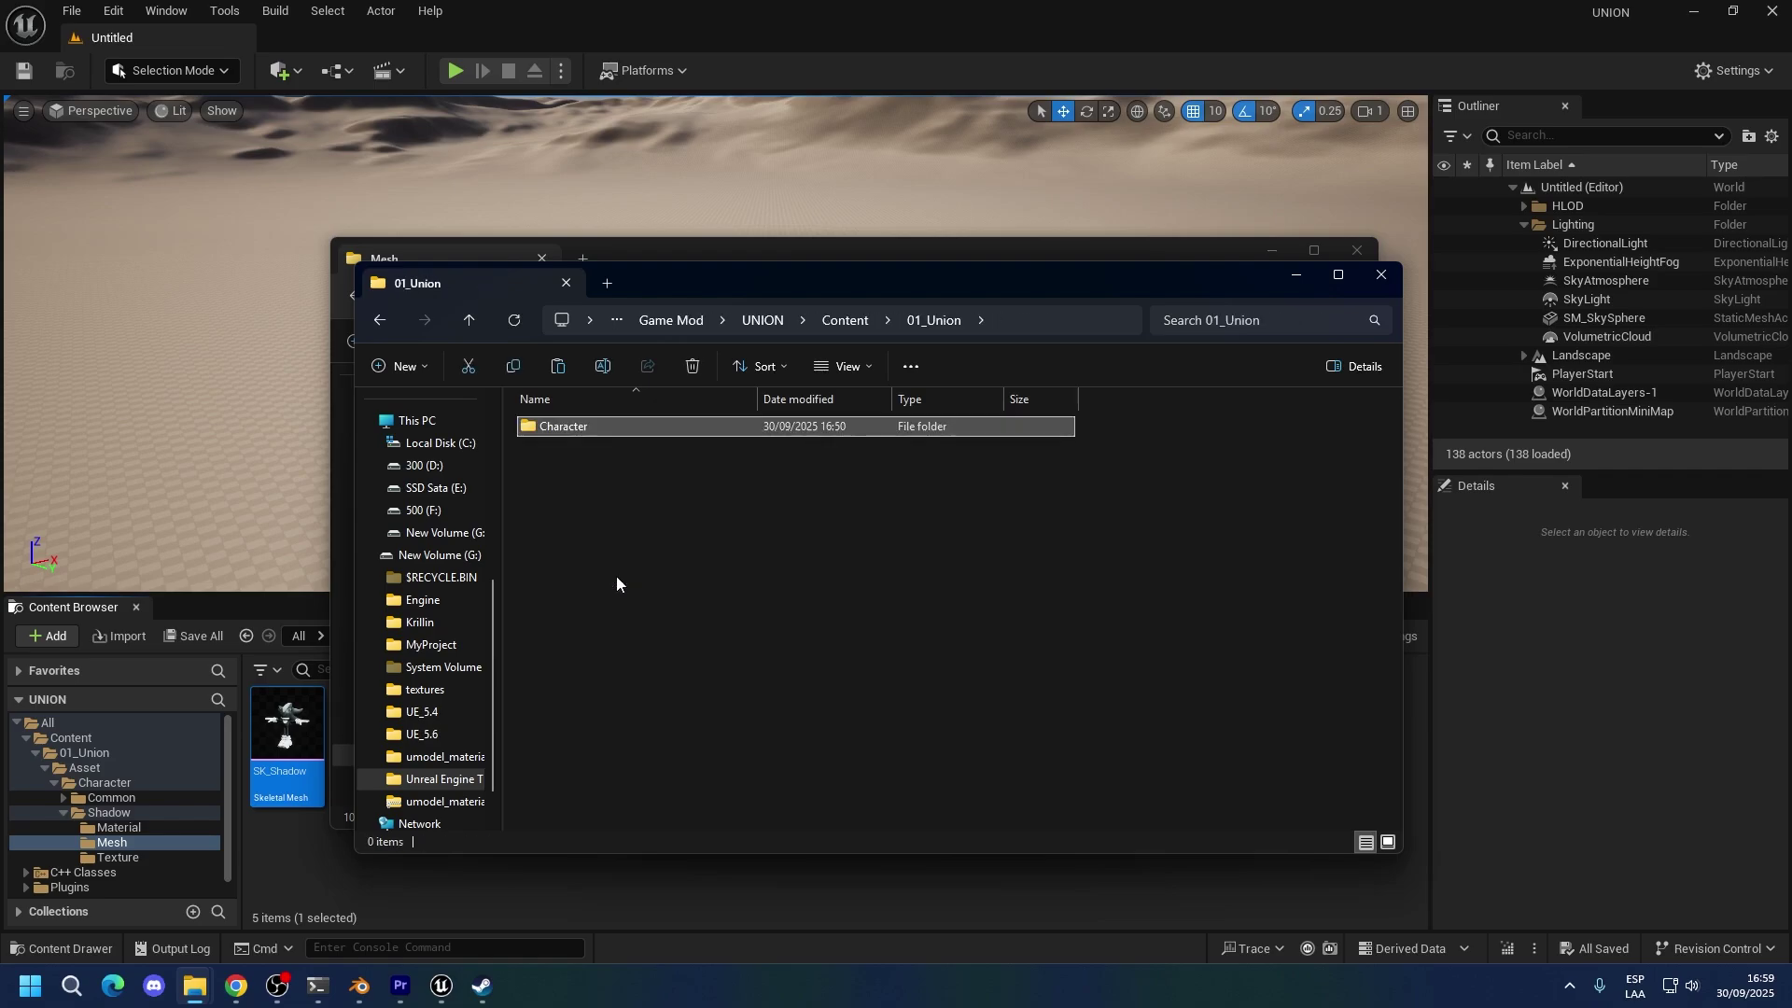
key("Return")
key("Return")
key("Down")
key("Return")
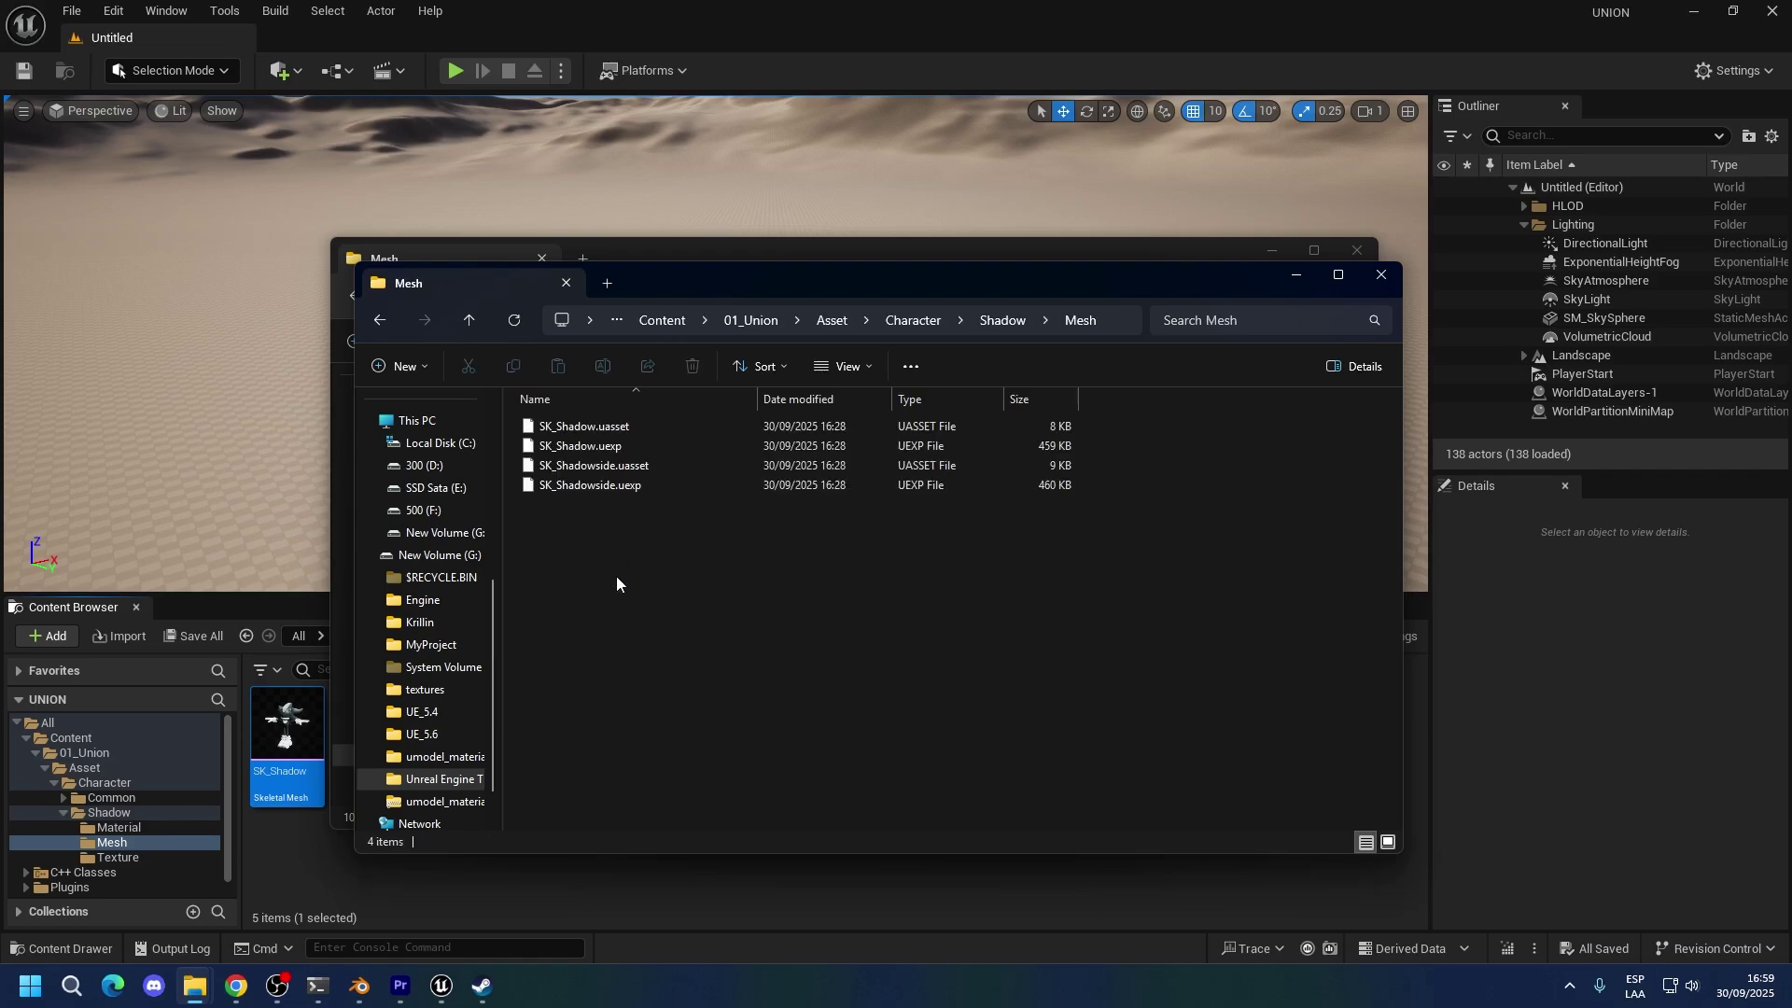
key("ctrl+v")
key("Return")
Permanently delete the fourteen M_Shadow files from the mod's Material folder, leaving MephilesBody.
left_click_drag(651, 281, 824, 373)
left_click(976, 297)
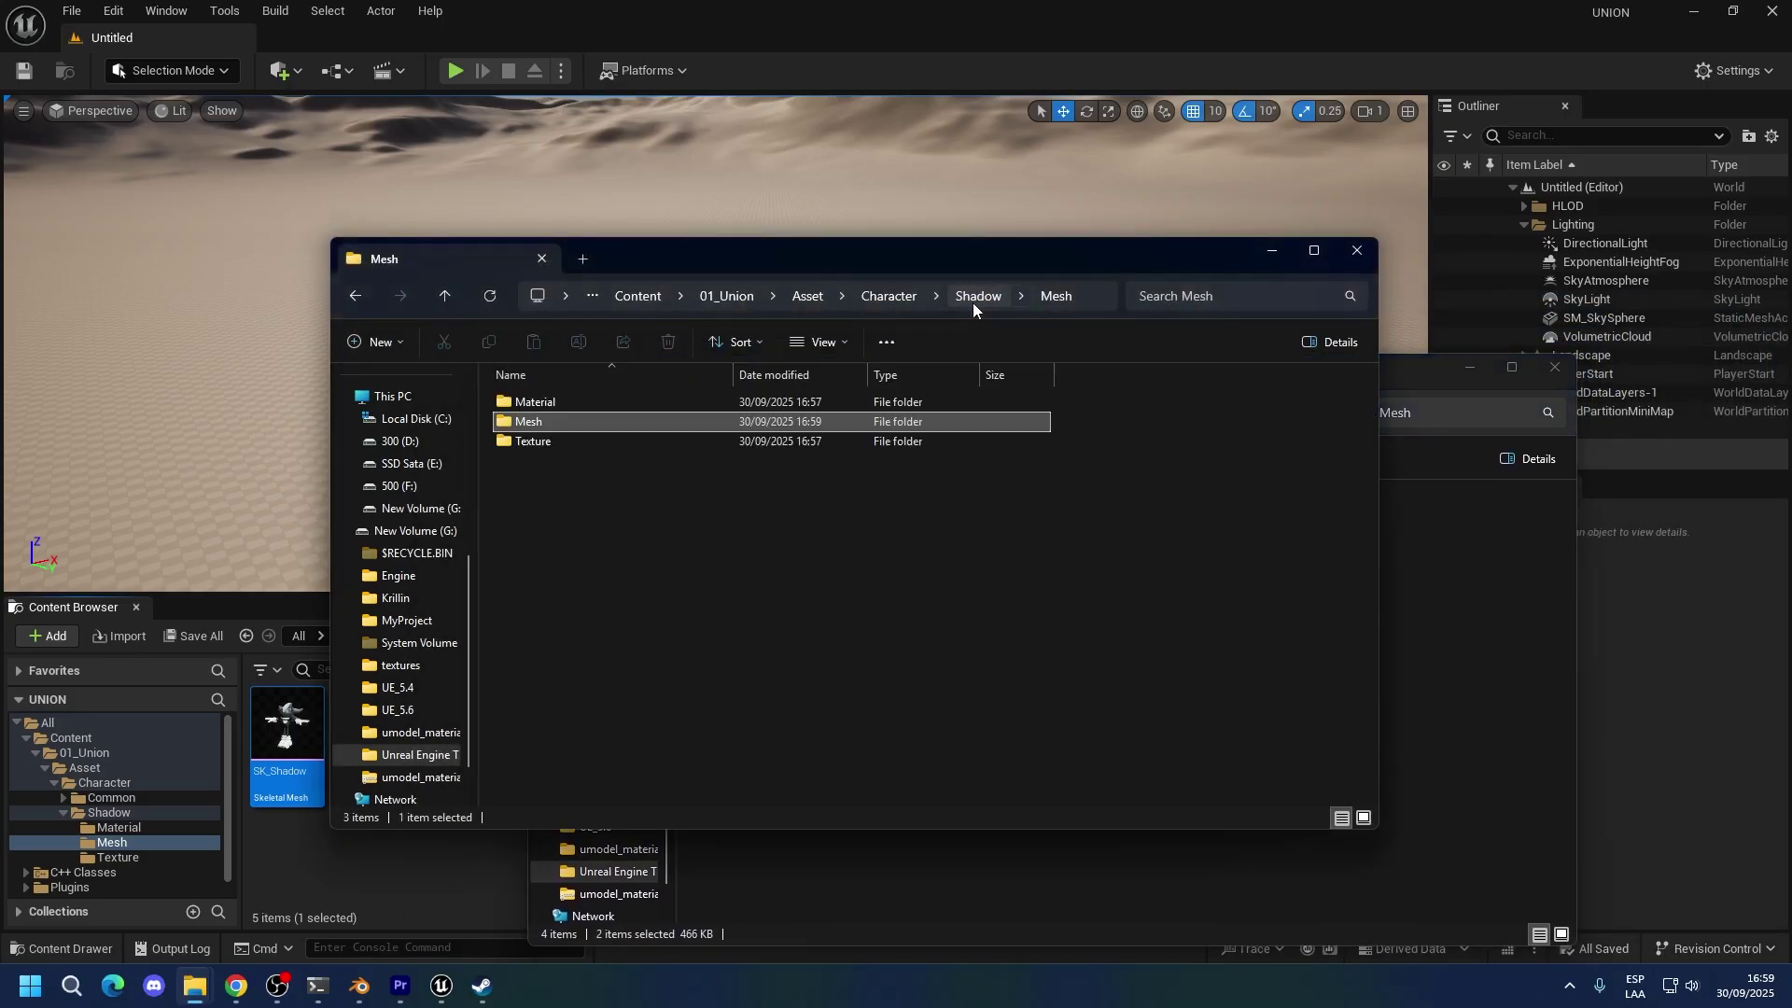
double_click(616, 401)
key("alt+Left")
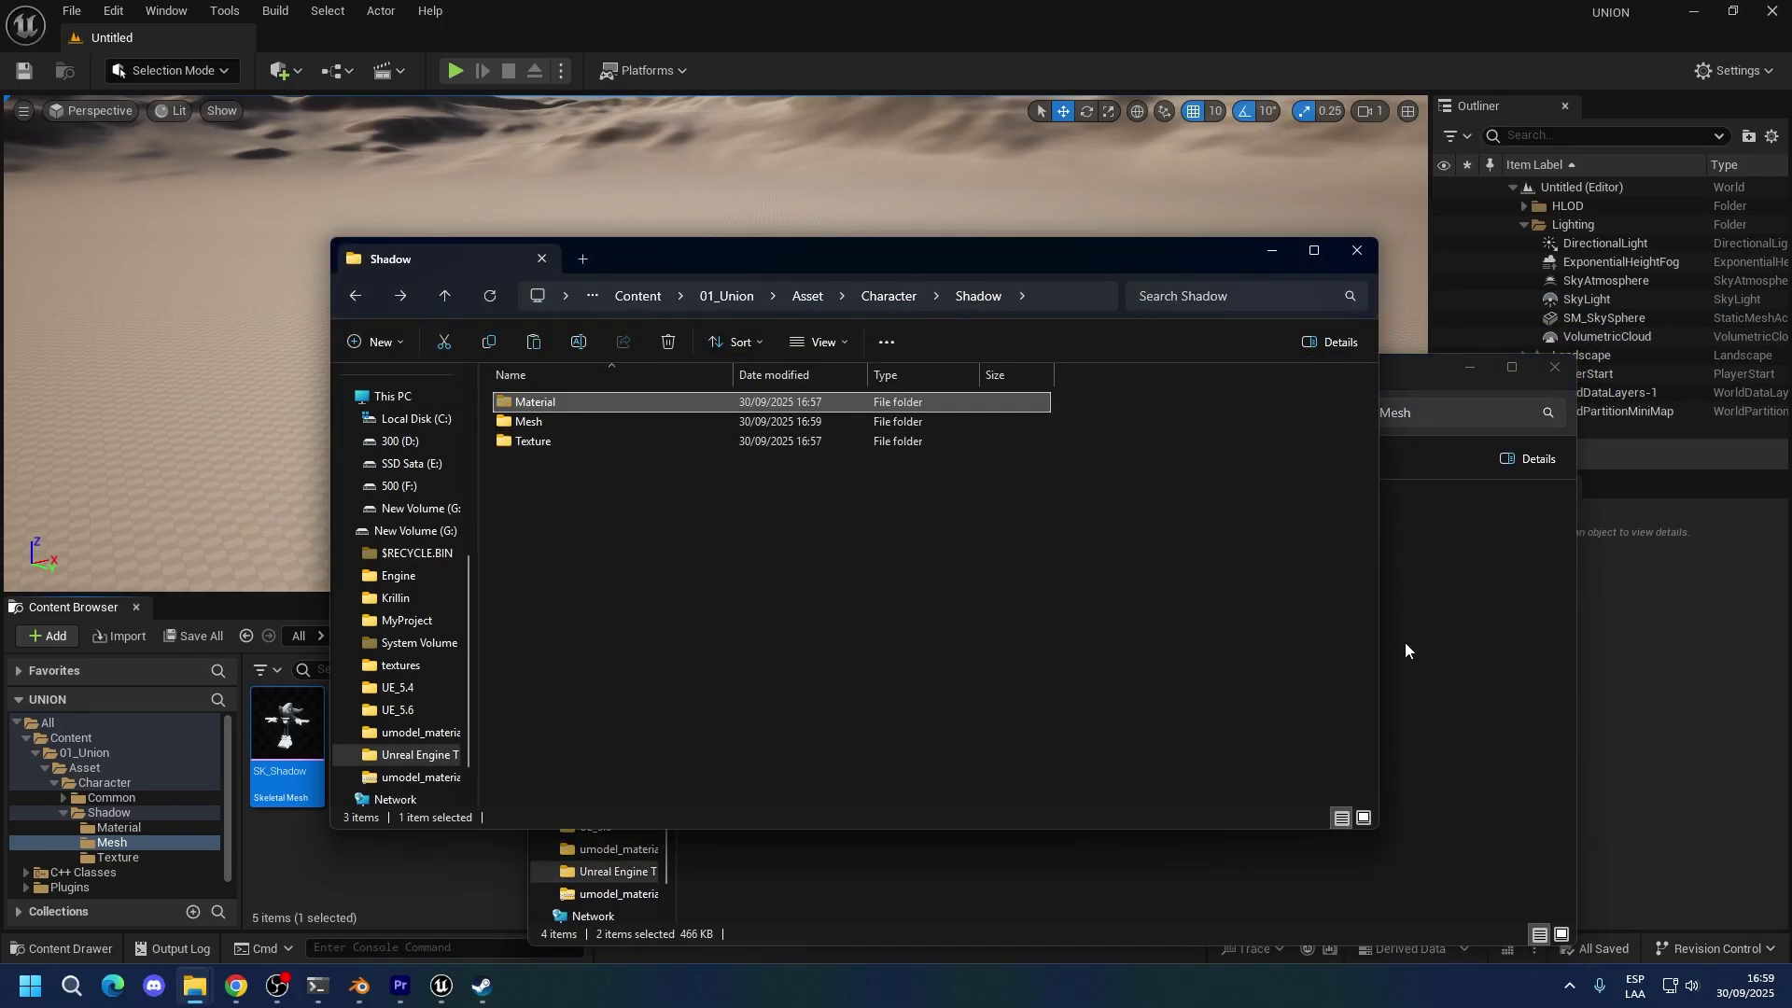
left_click(1420, 644)
left_click(1161, 416)
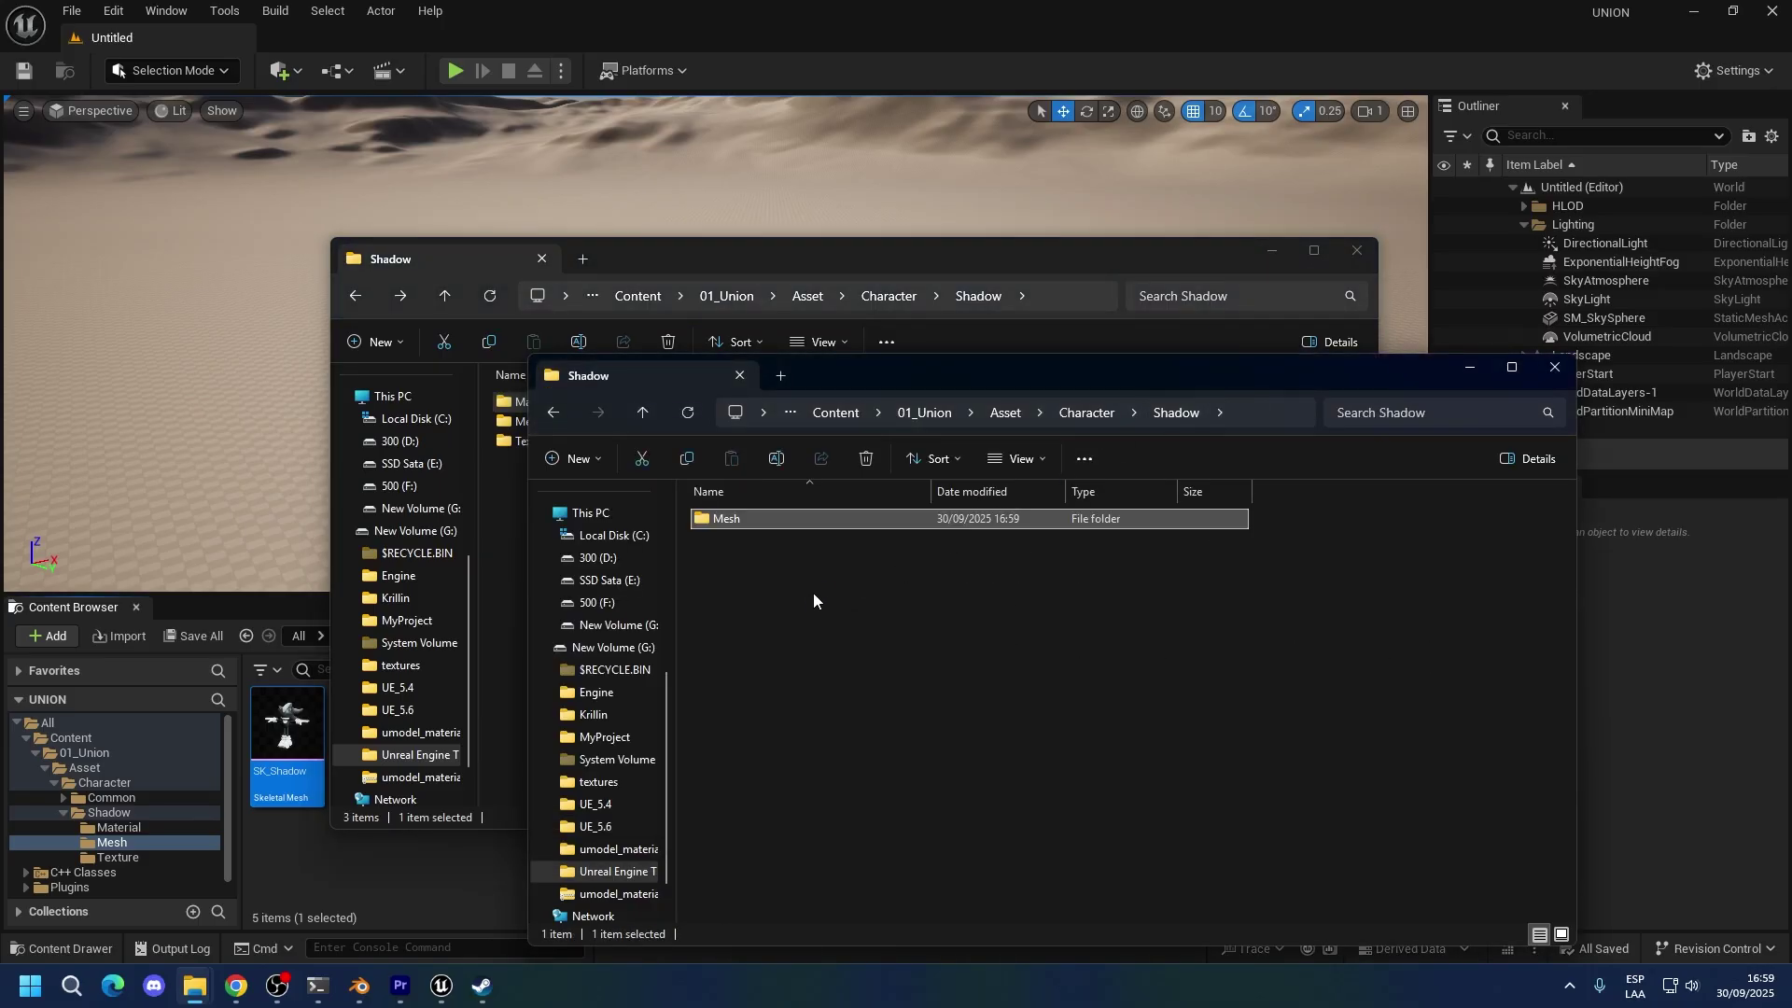
double_click(704, 517)
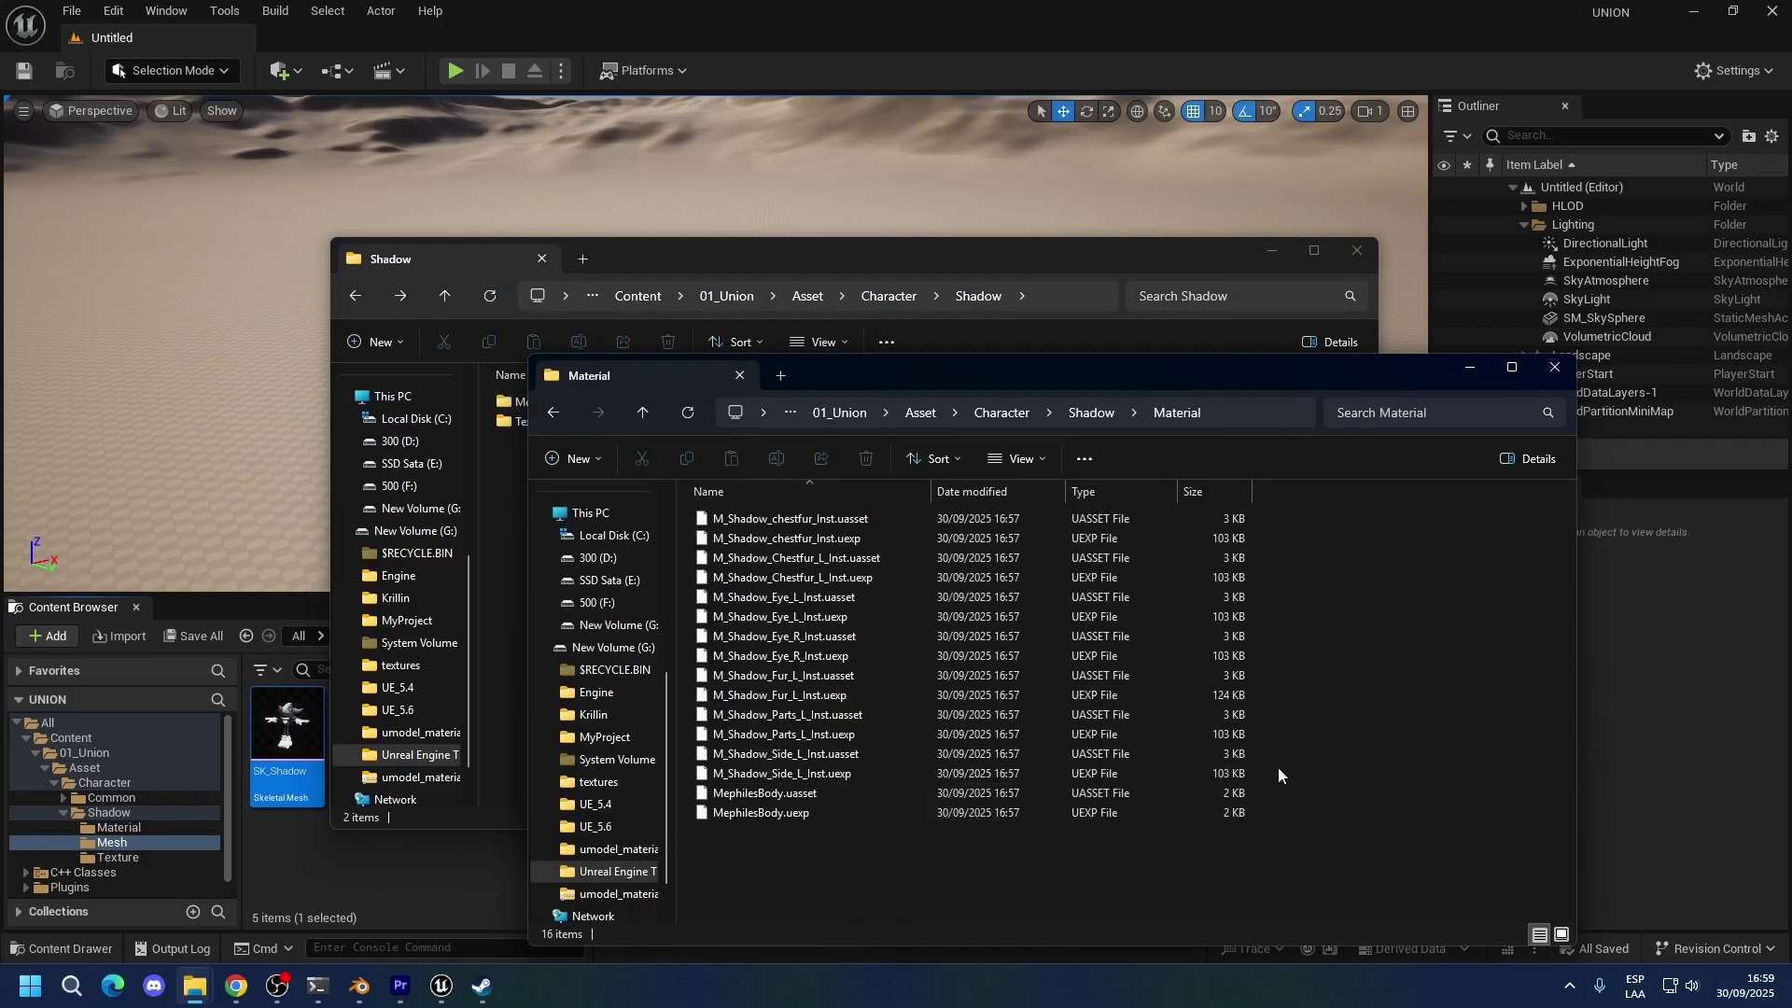
left_click_drag(1280, 767, 730, 453)
key("shift+Delete")
key("Return")
Move the cooked SK_Shadowside files into the mod's Mesh folder, replacing the existing ones.
left_click(480, 588)
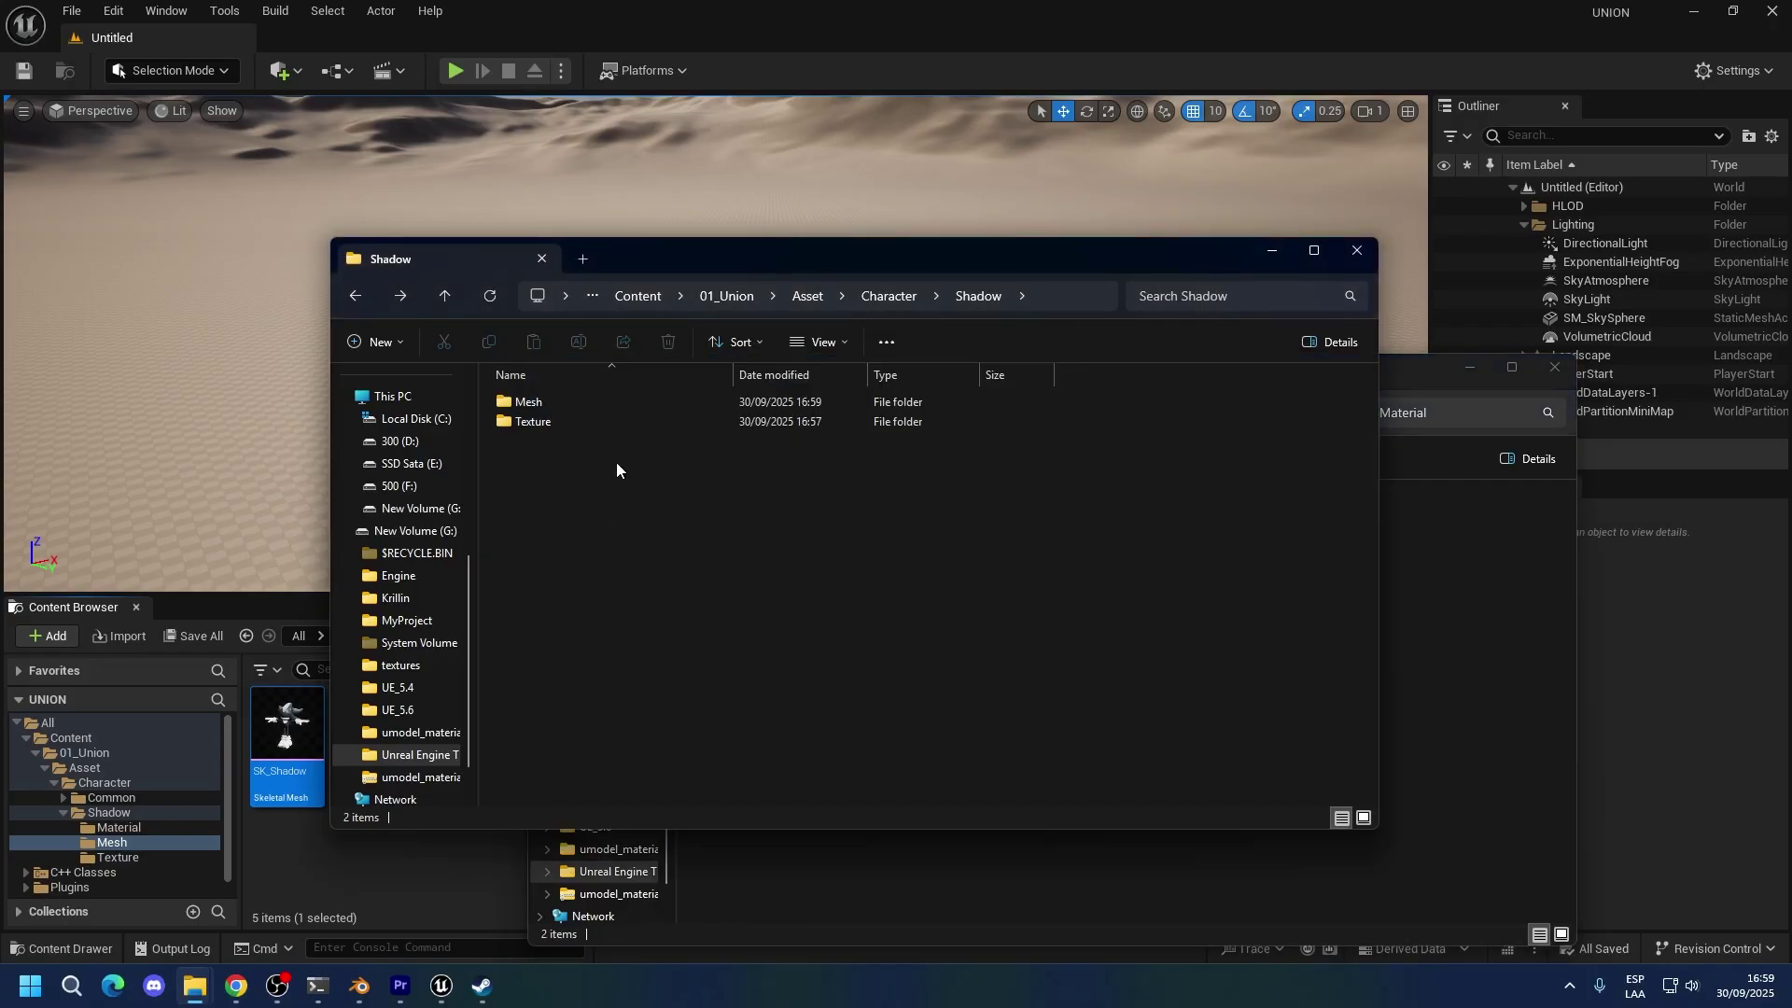
left_click(581, 418)
left_click(1456, 597)
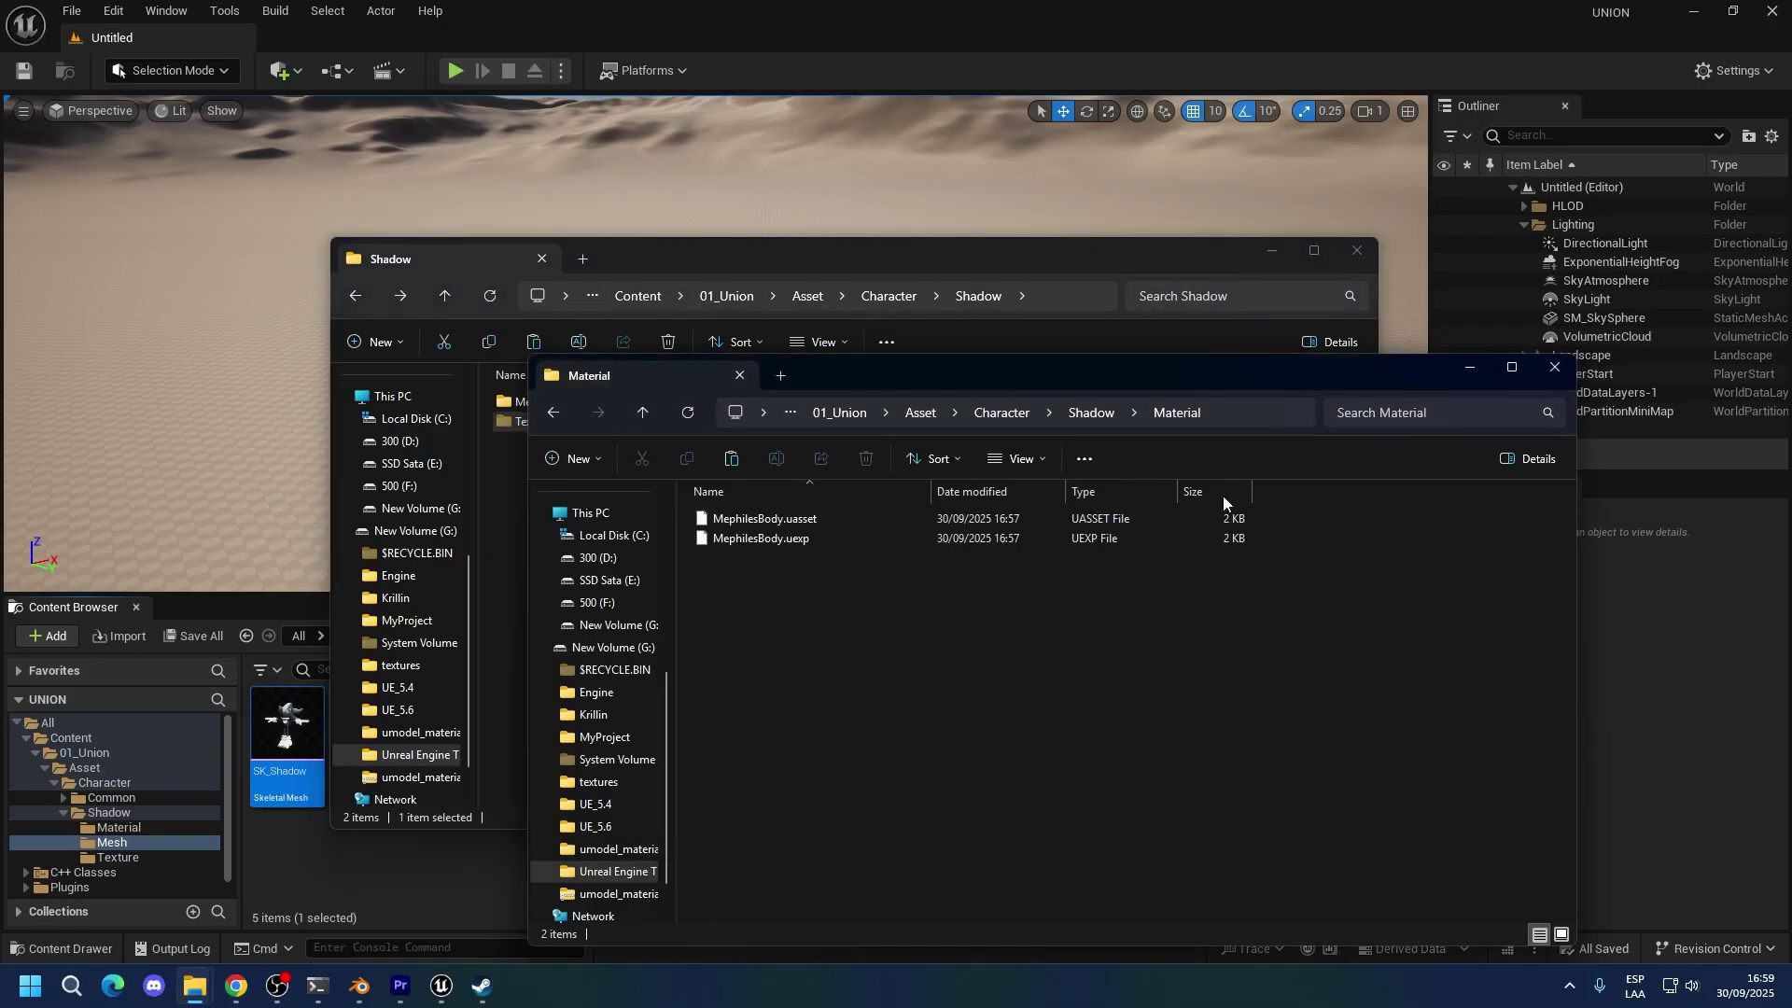
left_click(1084, 415)
double_click(742, 544)
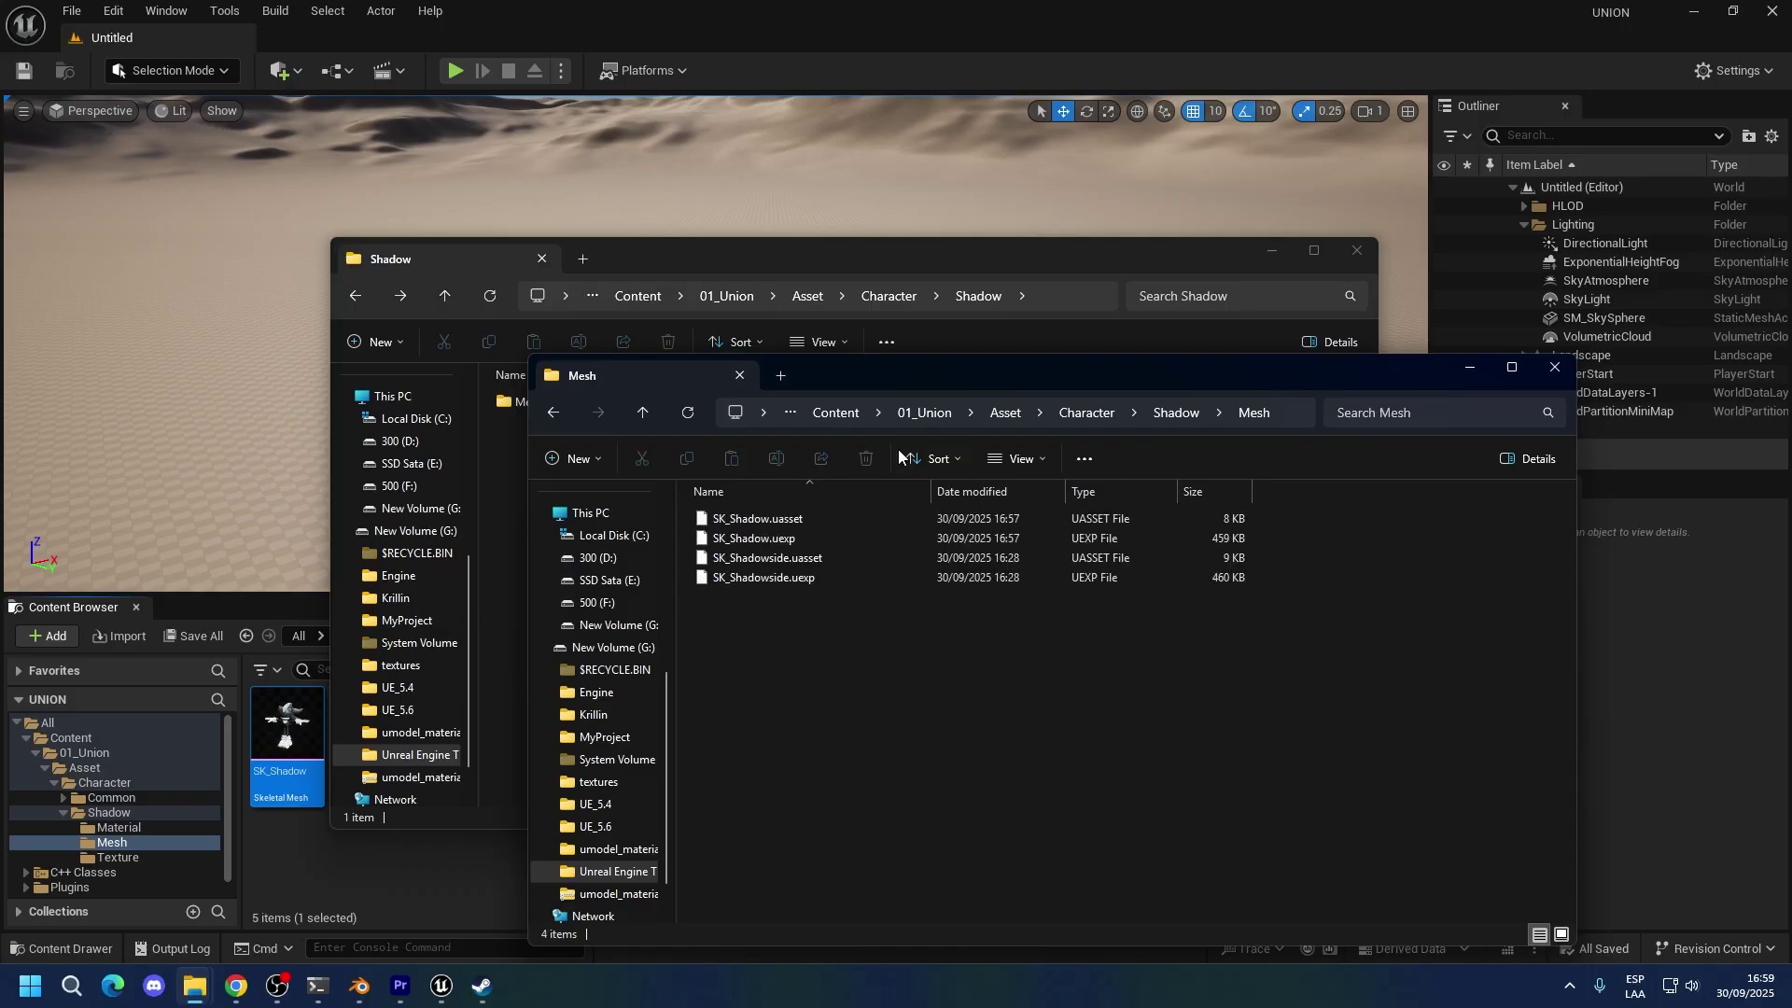
left_click(798, 246)
double_click(538, 411)
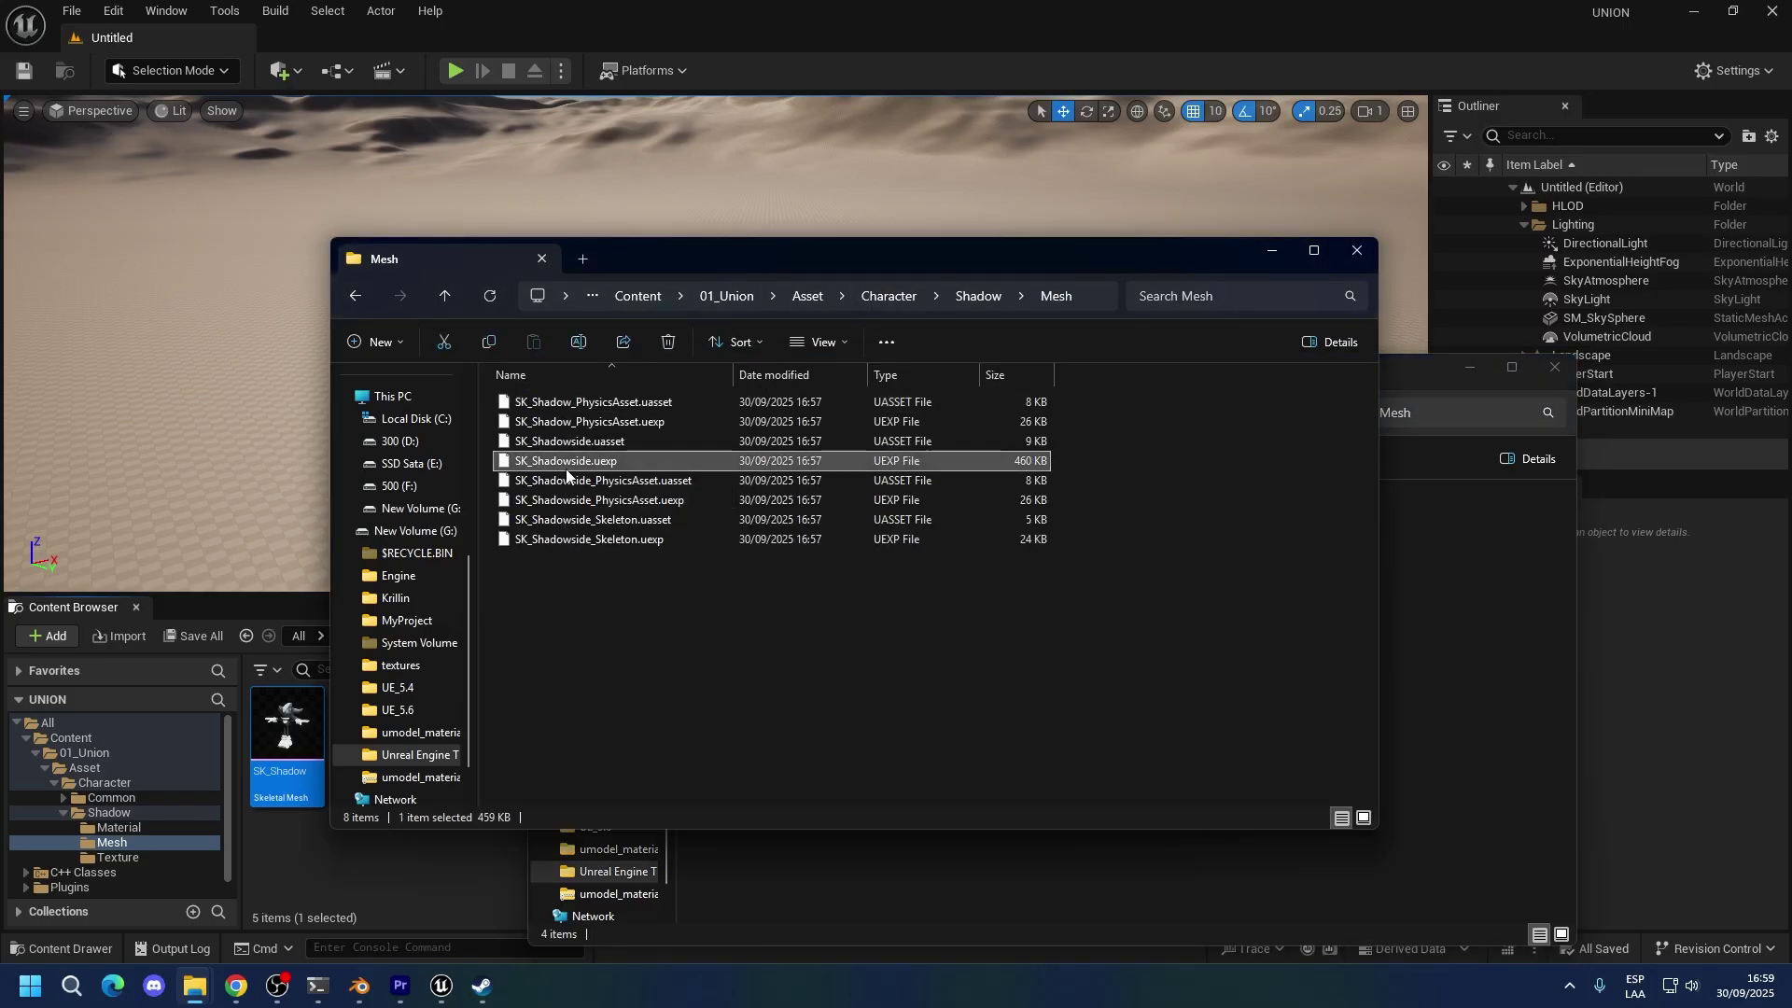
left_click(570, 440, "shift")
left_click_drag(569, 440, 858, 676)
left_click(834, 341)
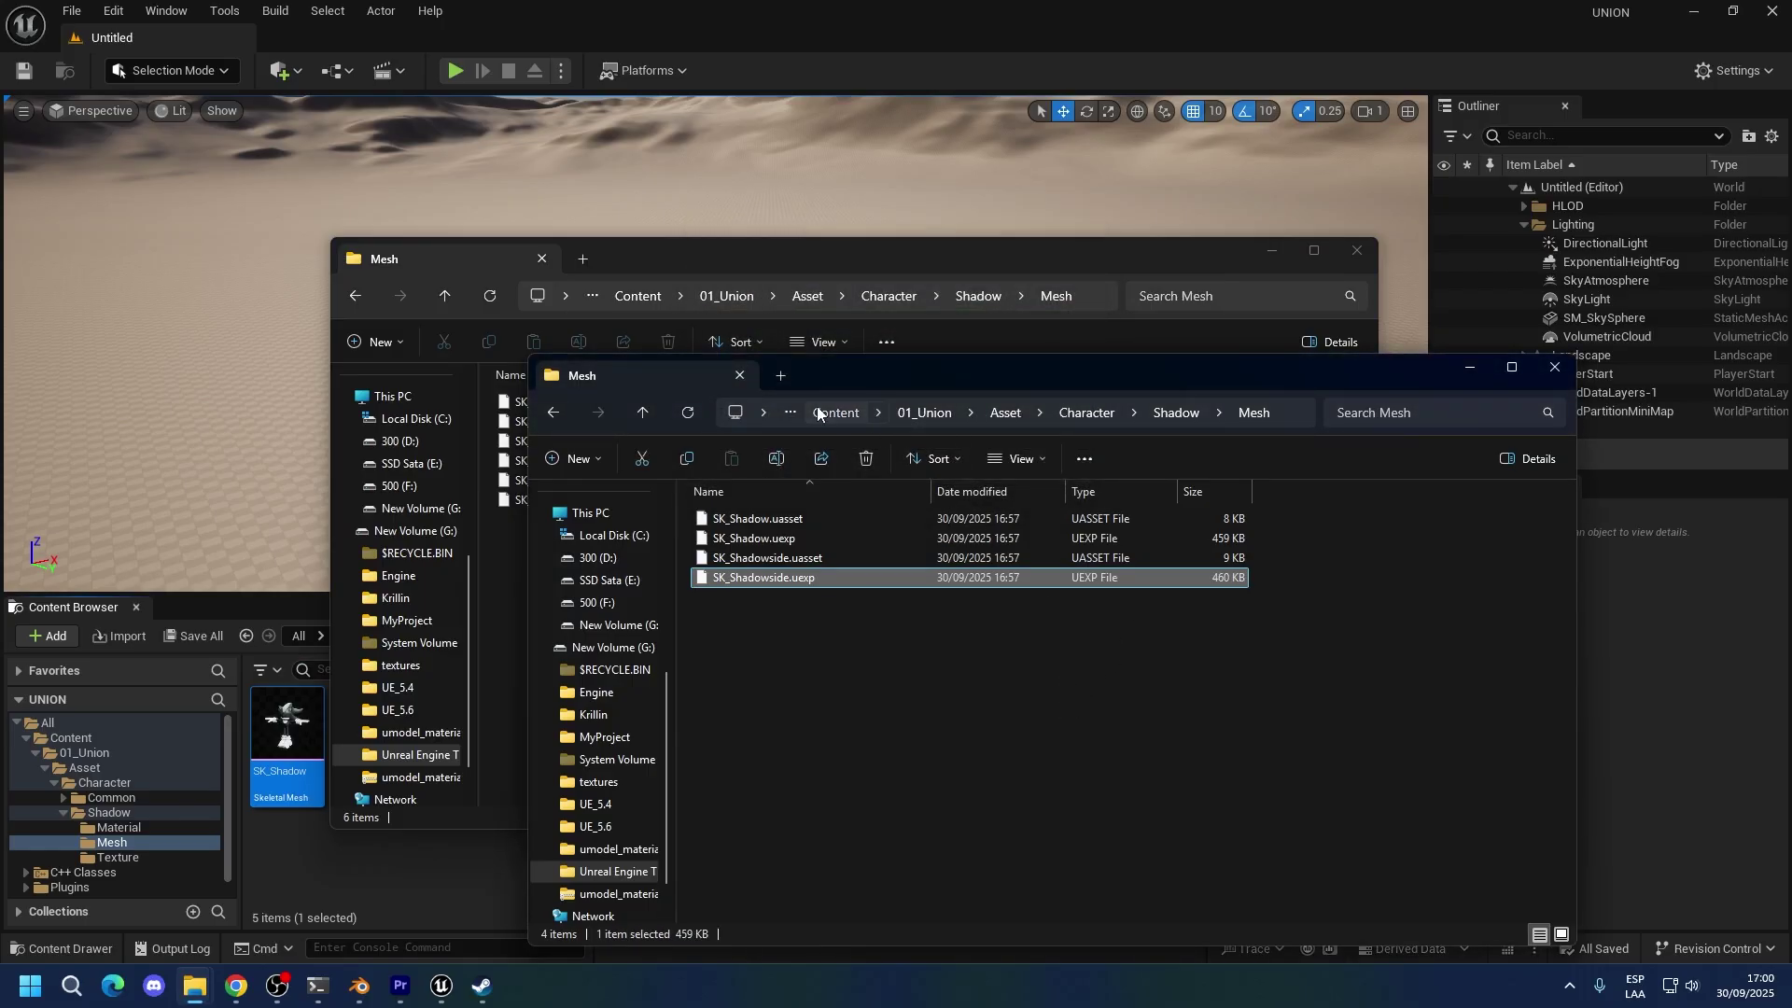
Run !RepackMod.bat in Retoc Workflow and copy the three new mod_P files from Game Repack.
left_click(817, 413)
left_click(822, 413)
left_click(773, 560)
double_click(772, 560)
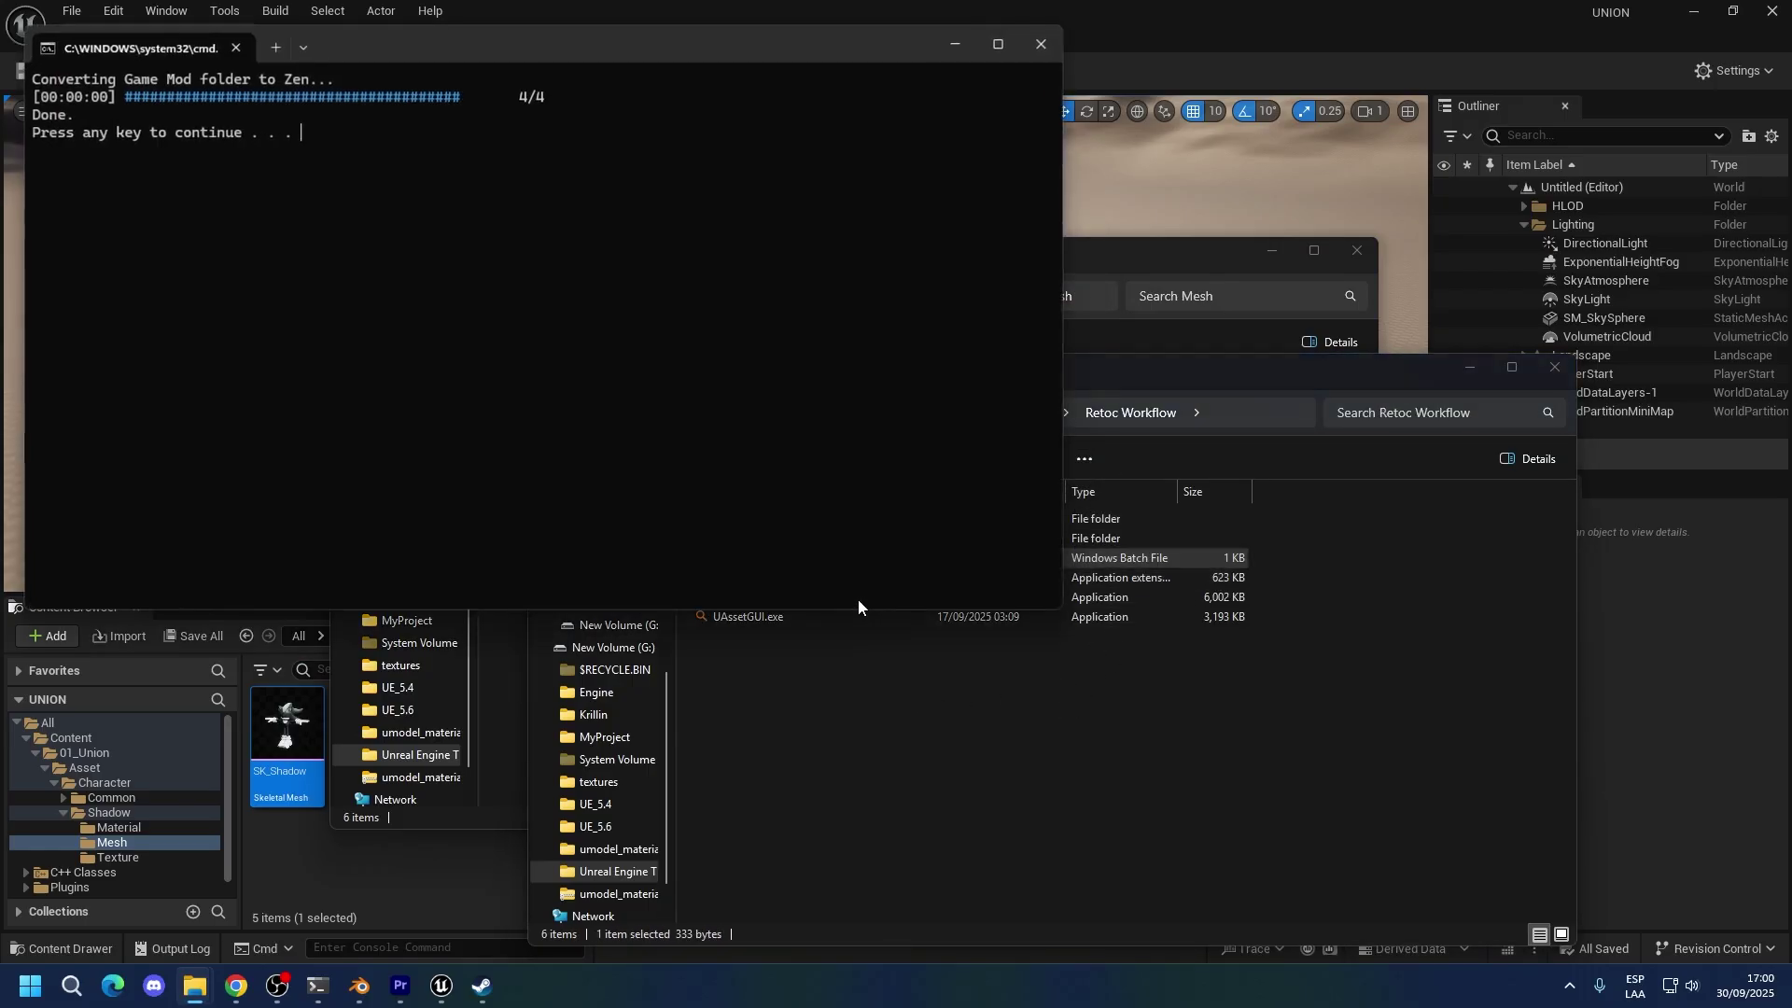
key("Return")
double_click(746, 538)
key("ctrl+a")
key("ctrl+c")
Paste the mod_P files into the game's UNION\Content\Paks folder, replacing the existing ones.
left_click(194, 986)
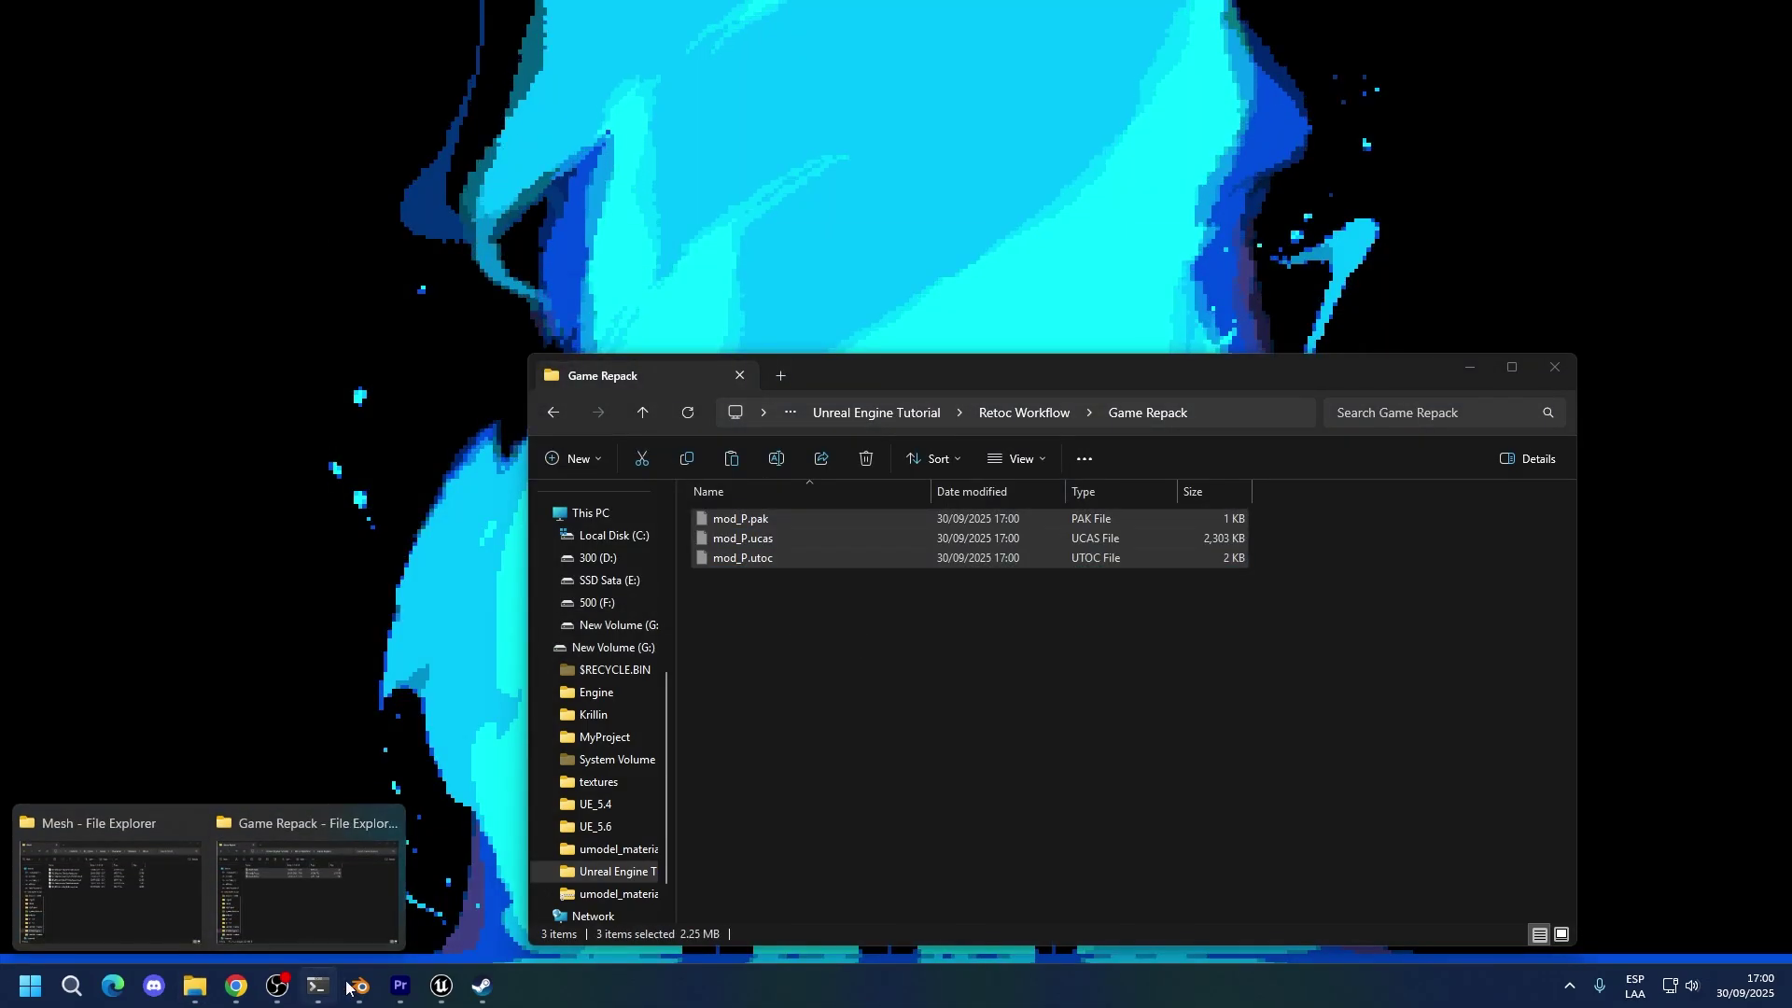
mouse_move(489, 992)
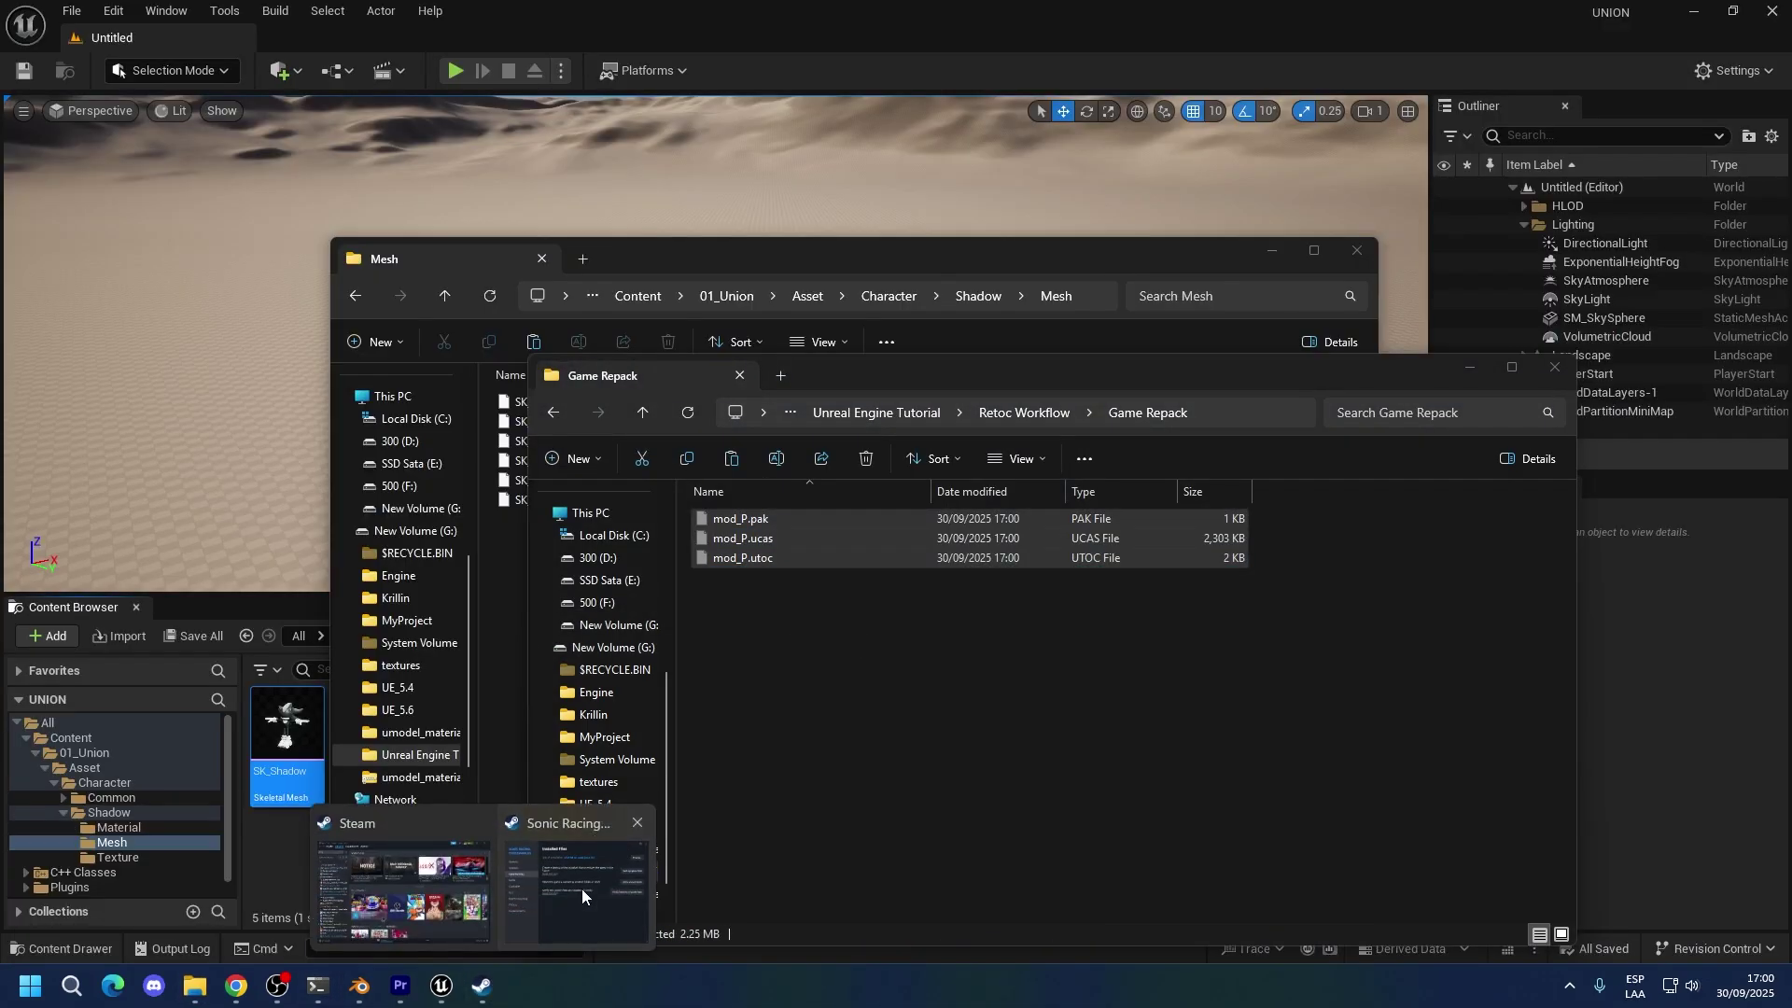
left_click(580, 914)
left_click(1188, 354)
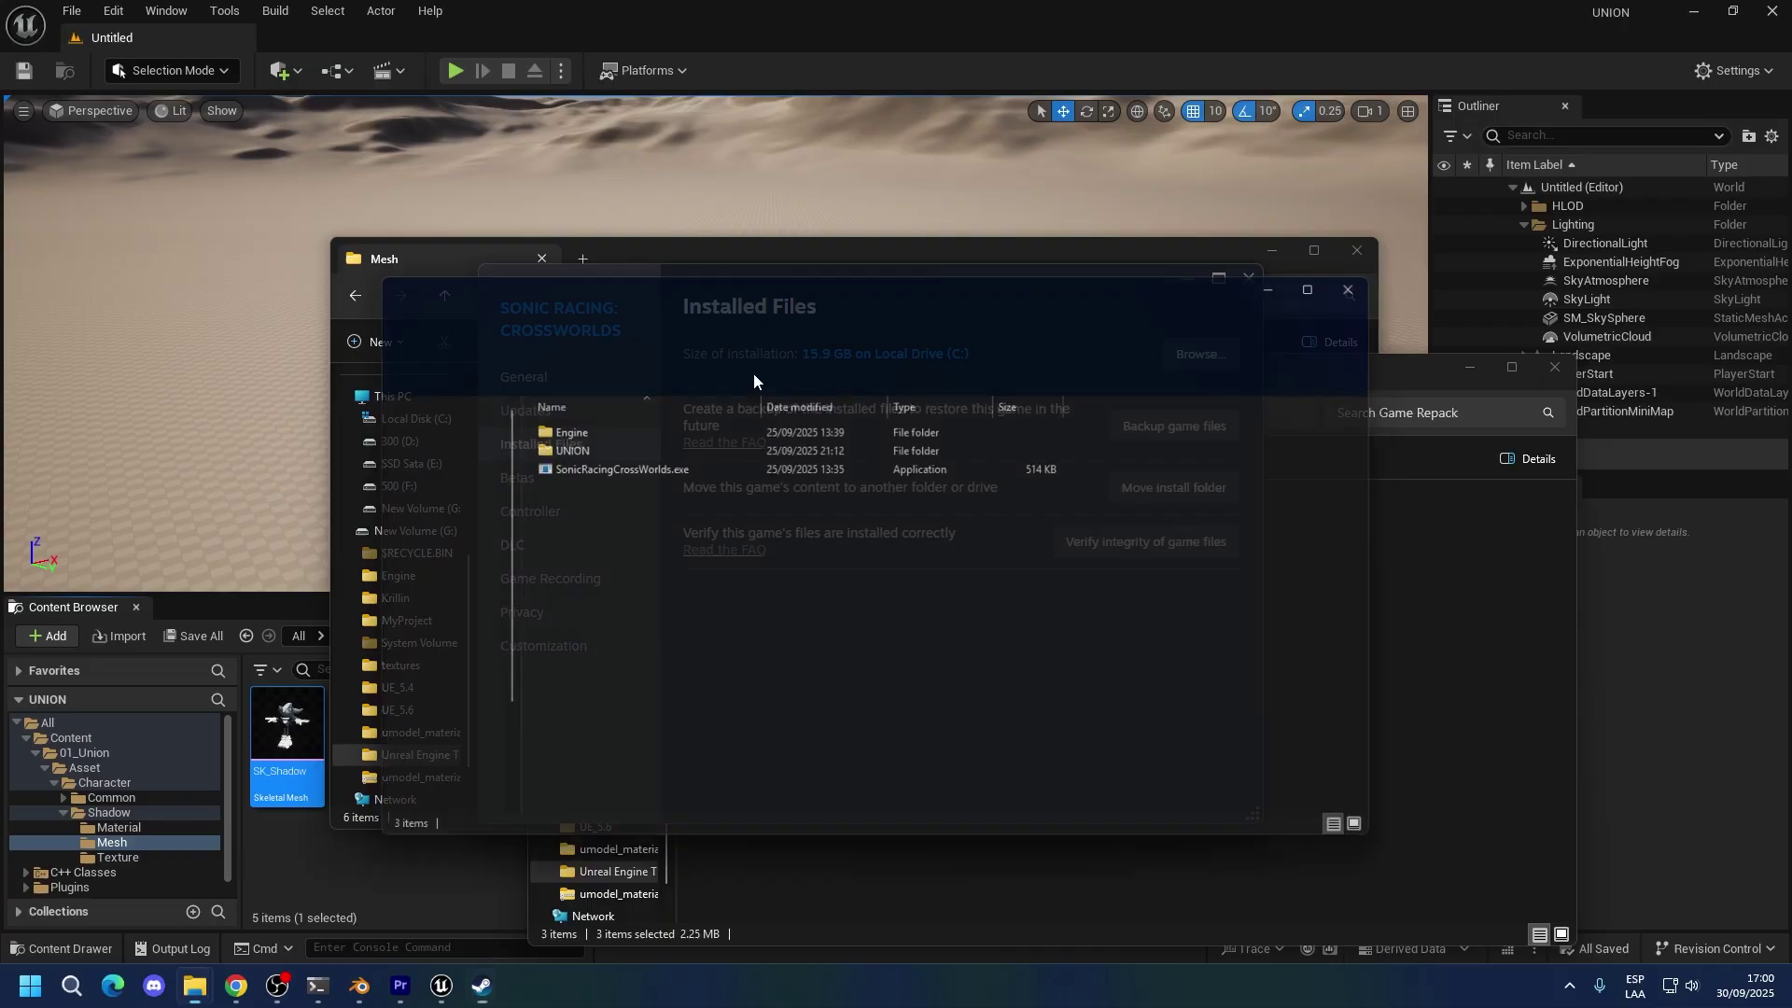
double_click(574, 447)
left_click(559, 444)
double_click(558, 444)
double_click(575, 463)
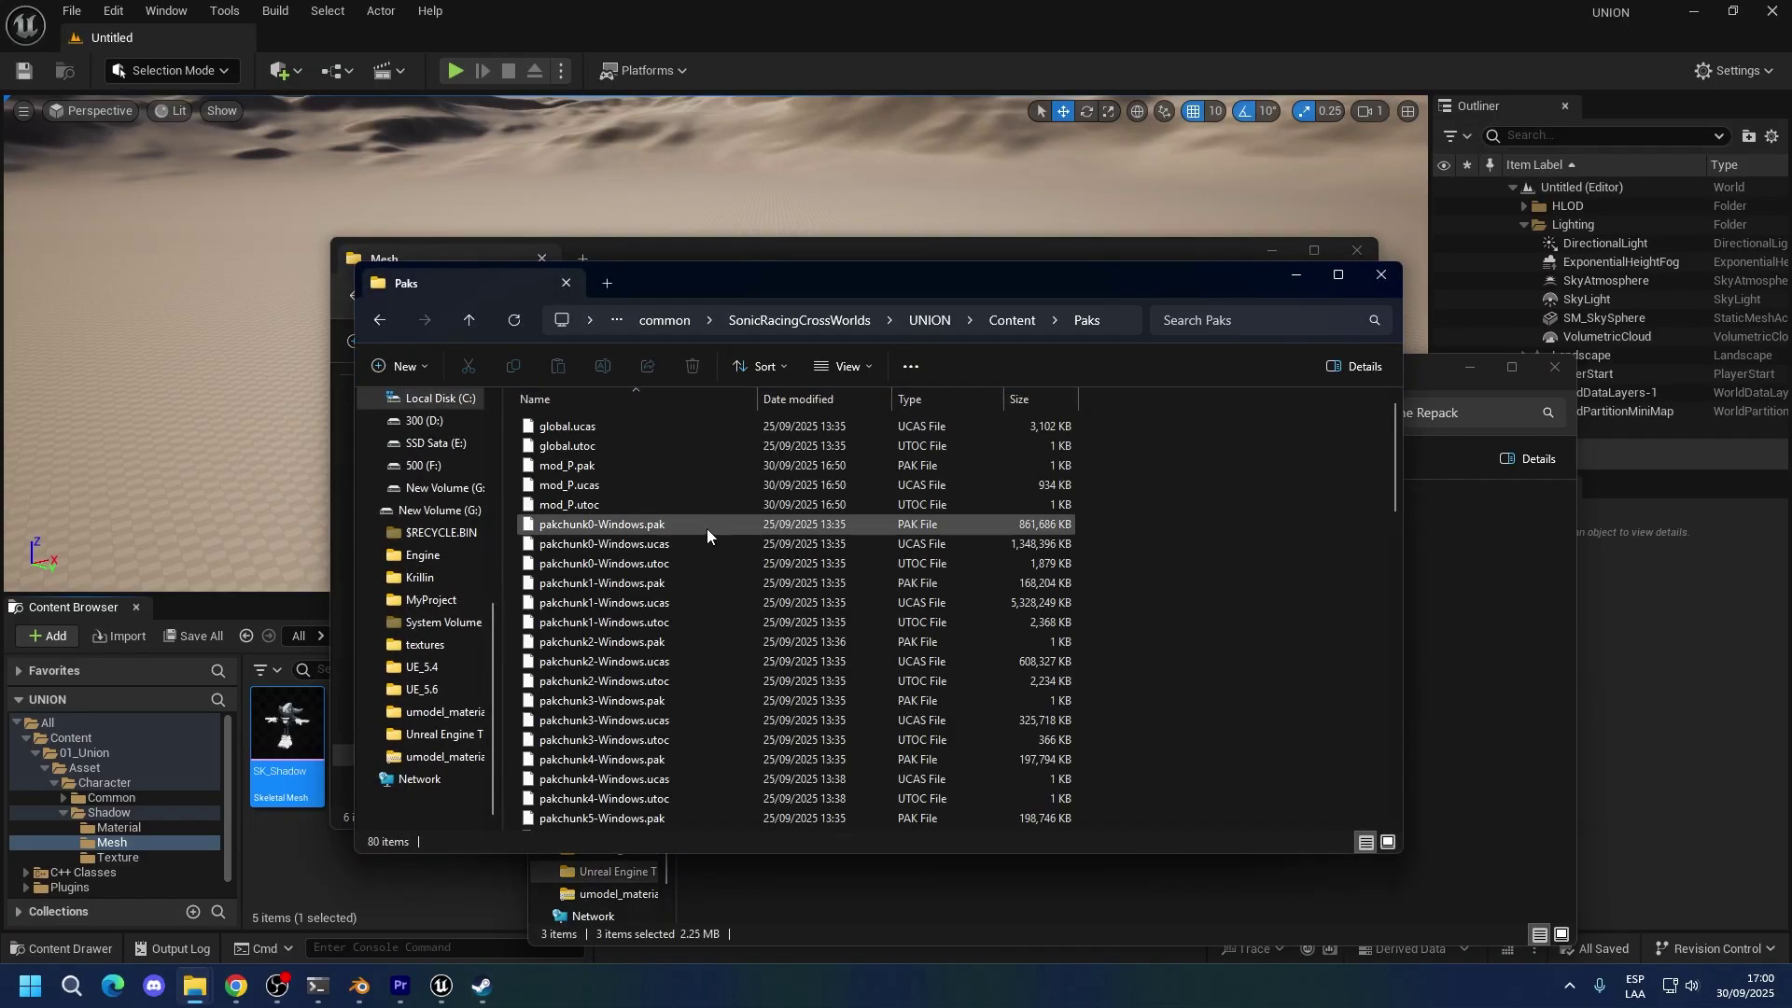
key("ctrl+v")
key("Return")
Launch Sonic Racing CrossWorlds from Steam, pick Shadow, and continue to the Blue Booster vehicle screen.
mouse_move(476, 997)
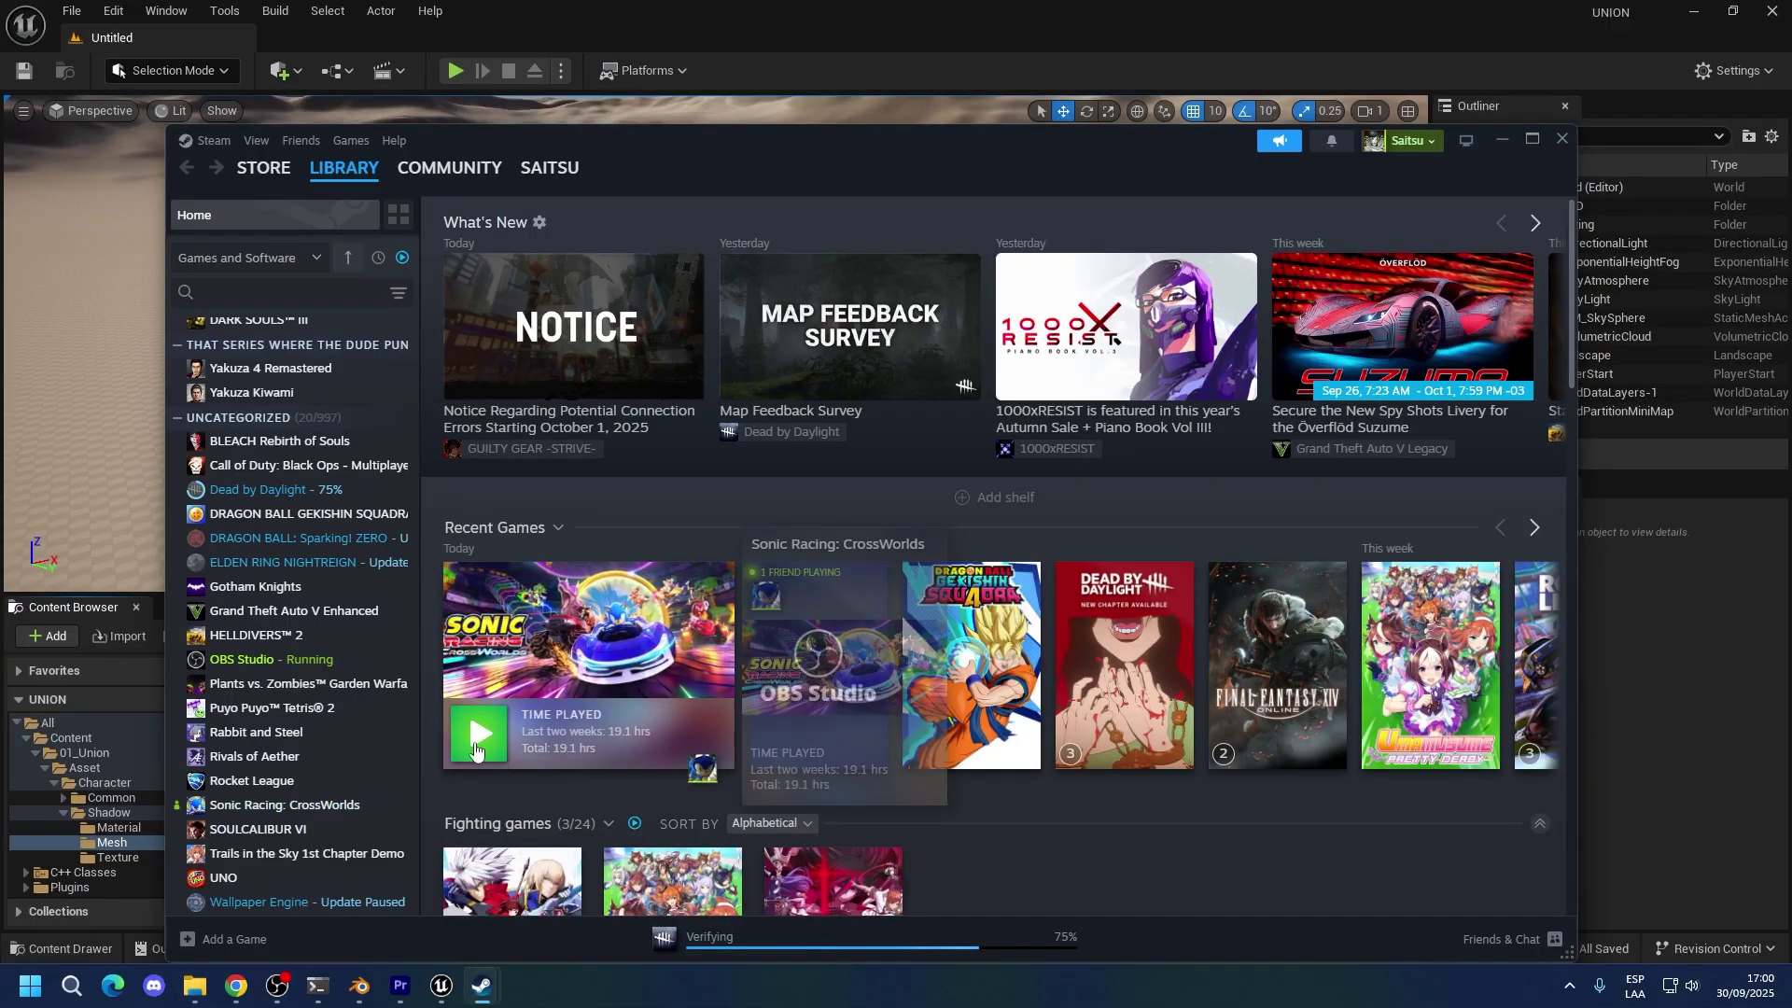
left_click(588, 635)
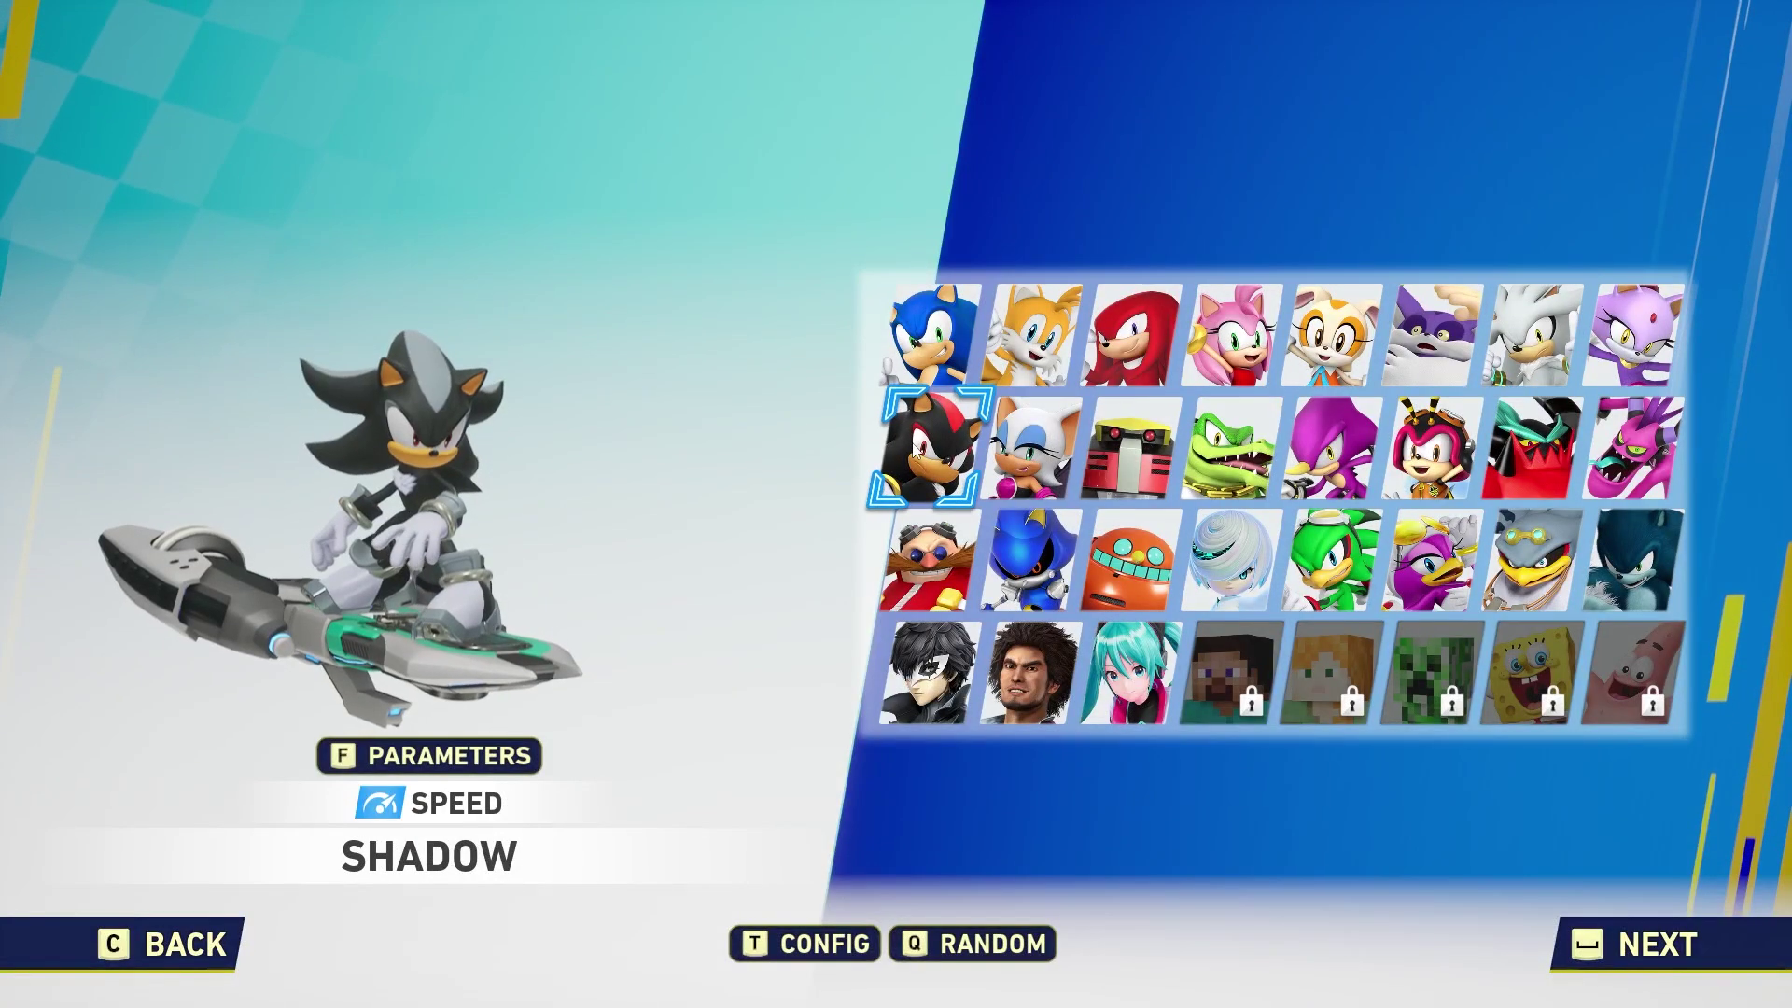
key("space")
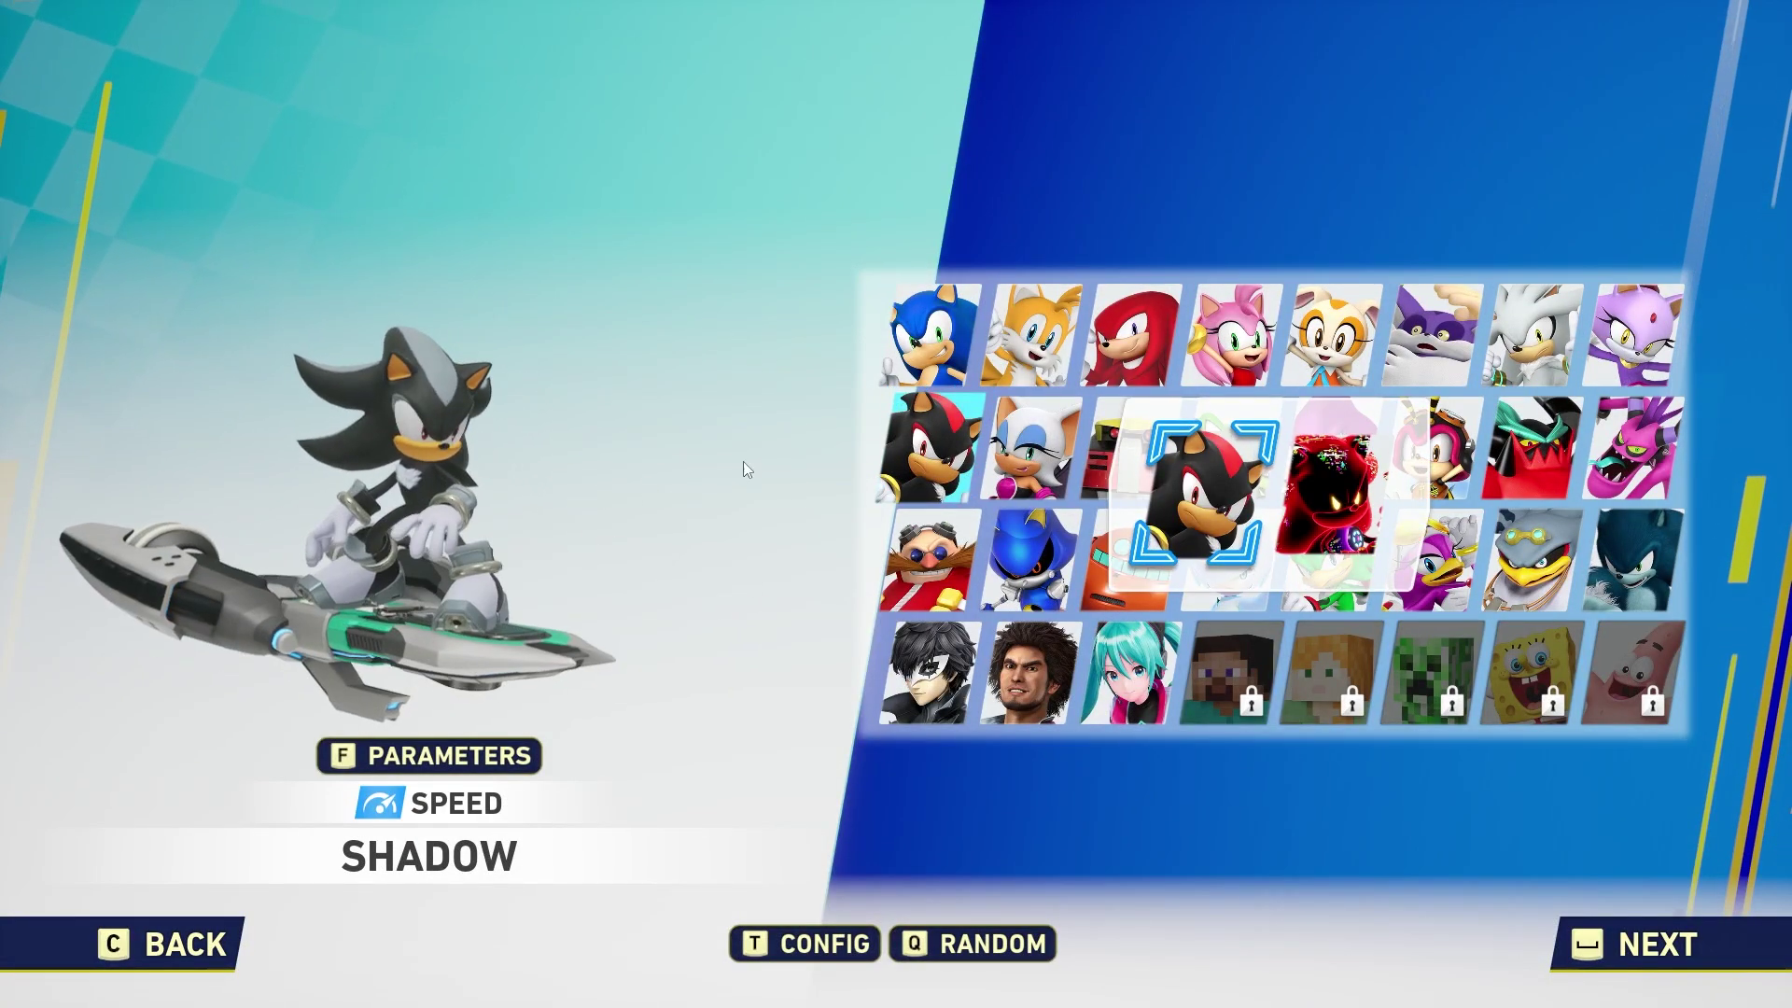
key("space")
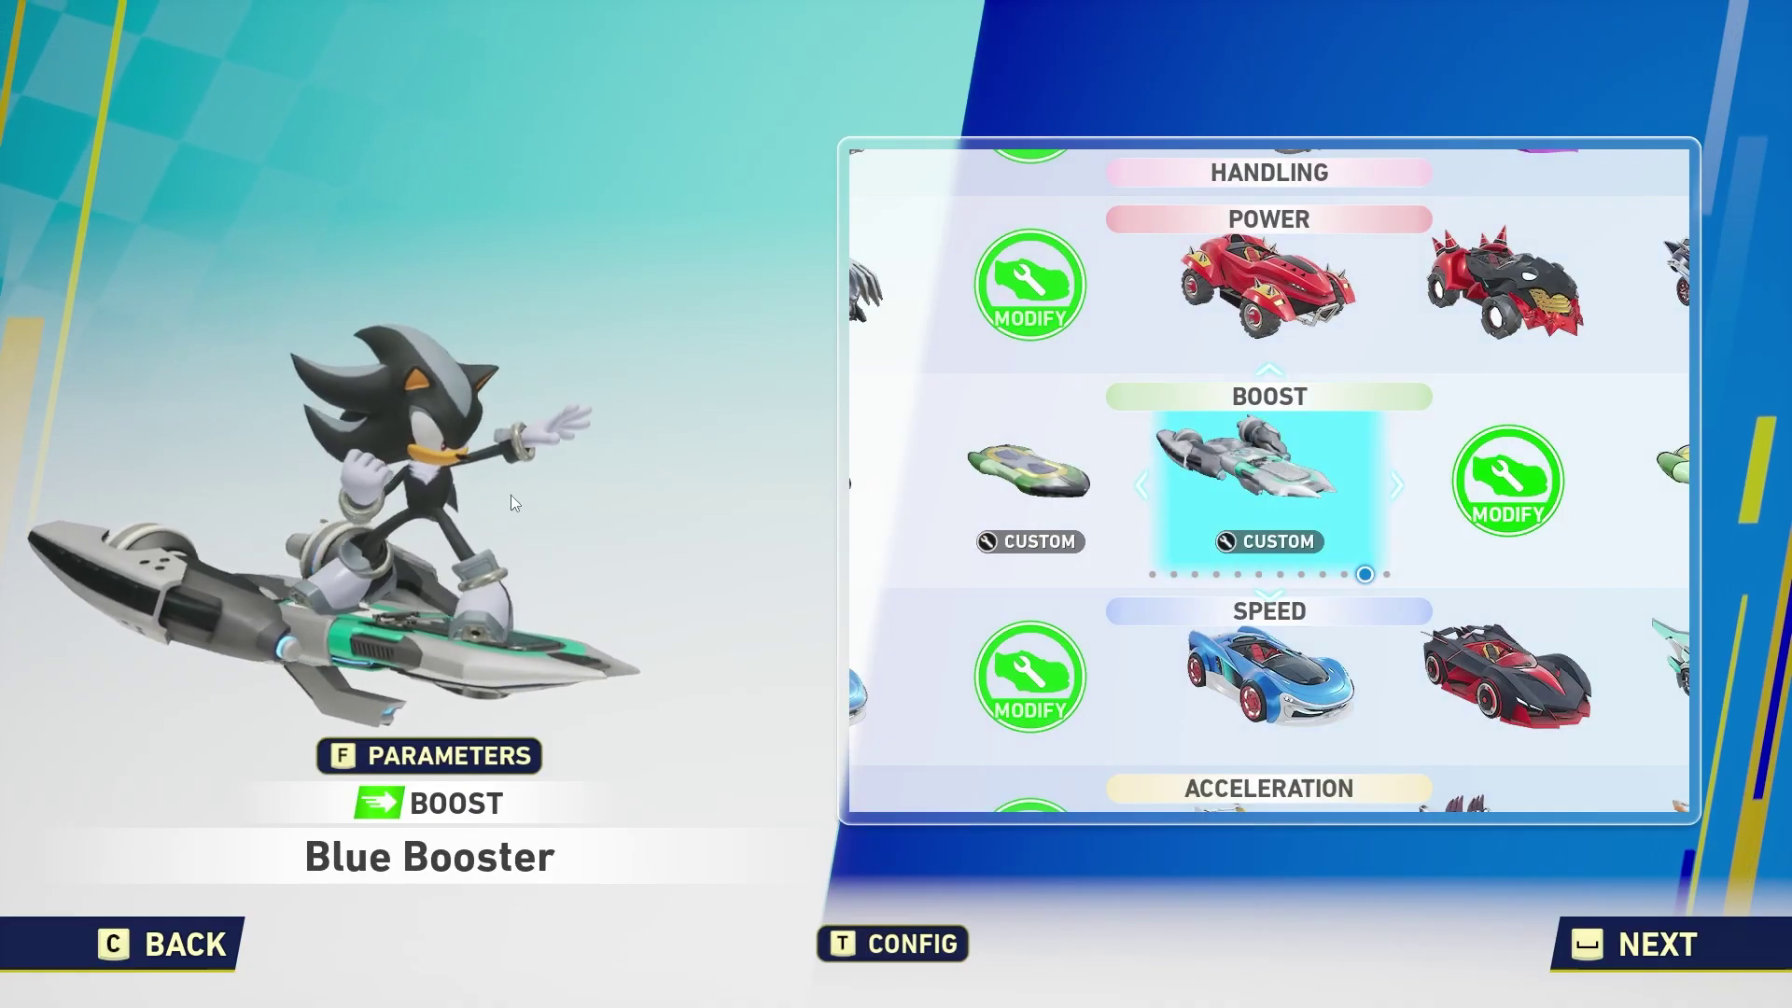